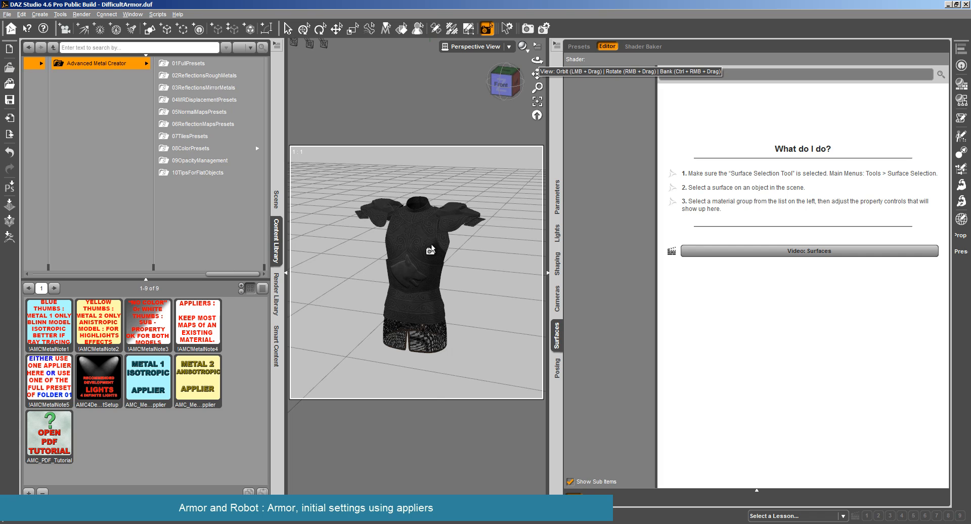
Select the waistplates surface on the armor with the Surface Selection tool and examine its displacement map
left_click_drag(537, 60, 500, 144)
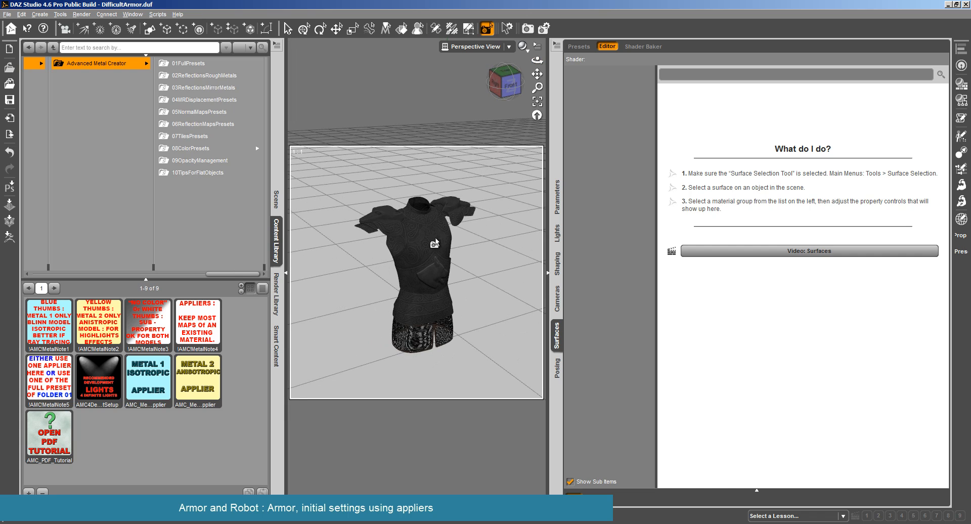
left_click(401, 29)
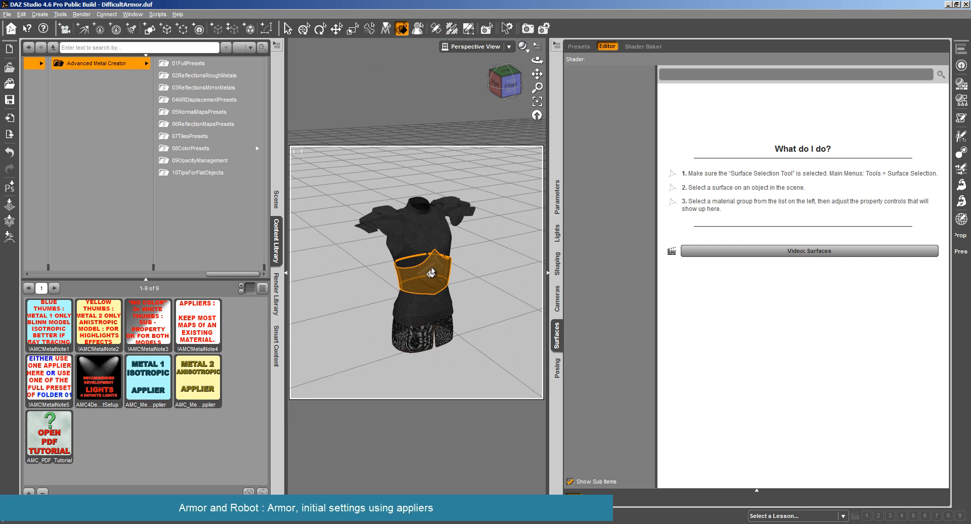
left_click(431, 271)
left_click(942, 74)
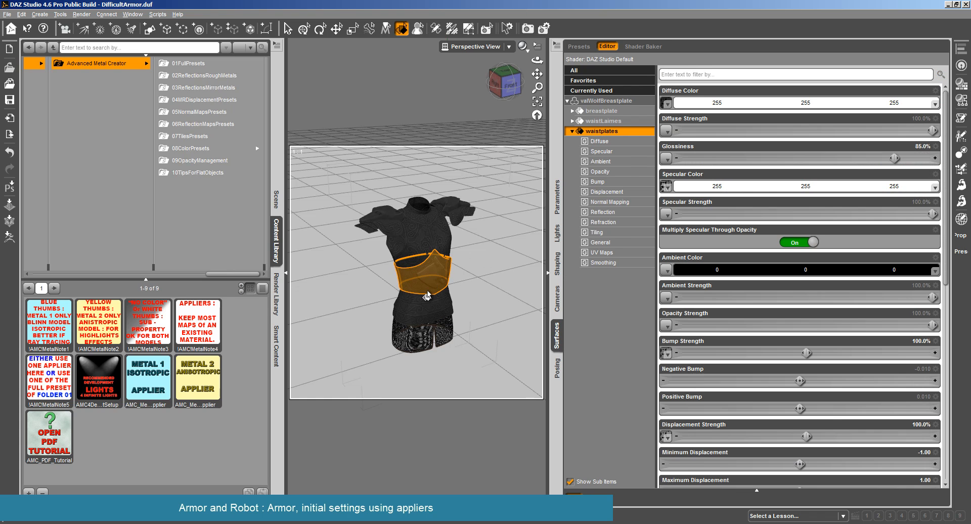
left_click(609, 192)
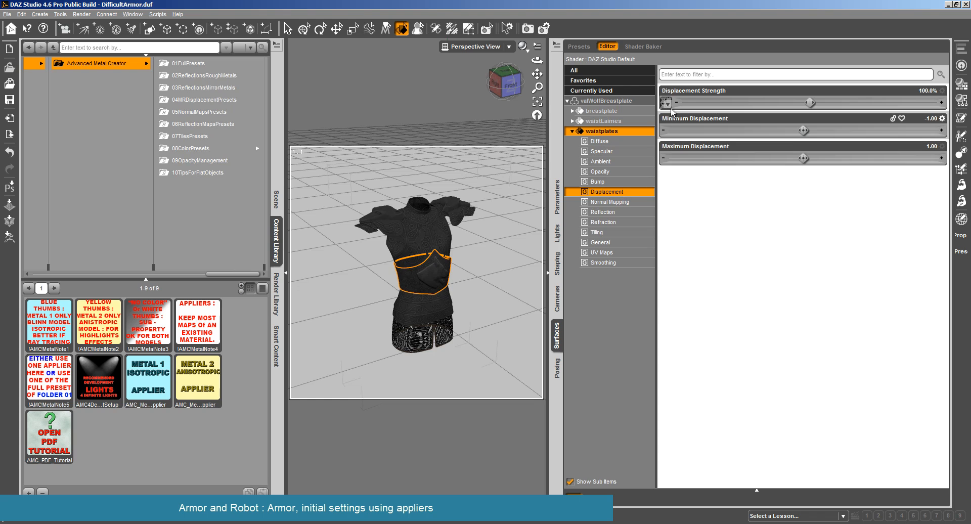
mouse_move(668, 104)
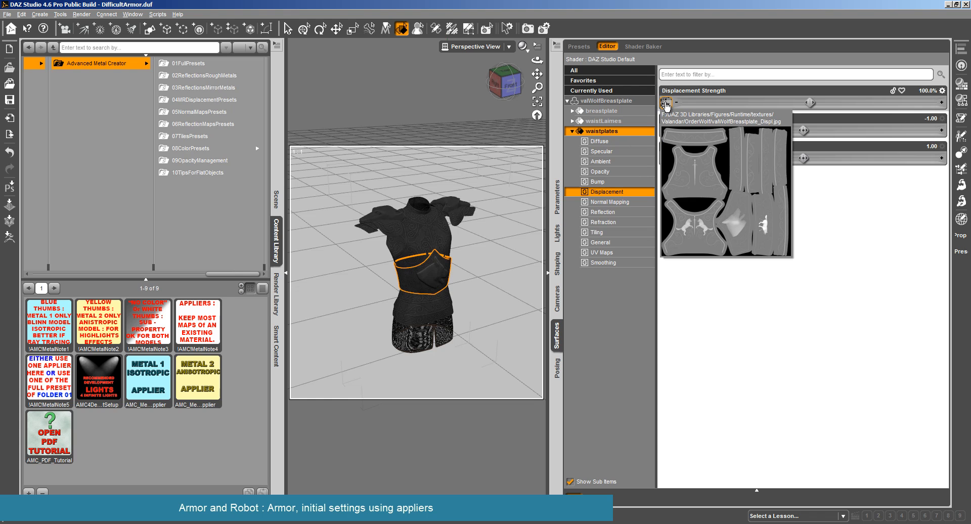
Select the maille surface on the hips and examine its opacity map setting
left_click(449, 340)
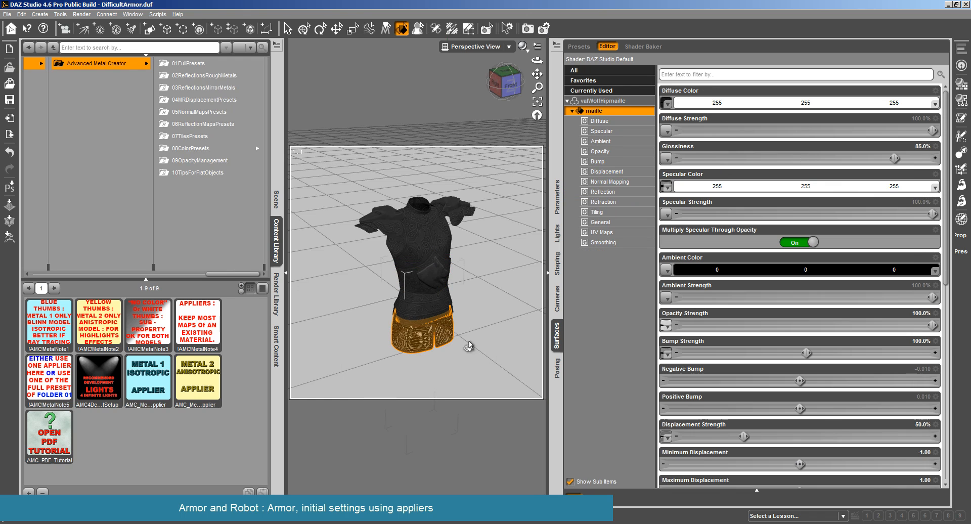
left_click(615, 151)
mouse_move(667, 107)
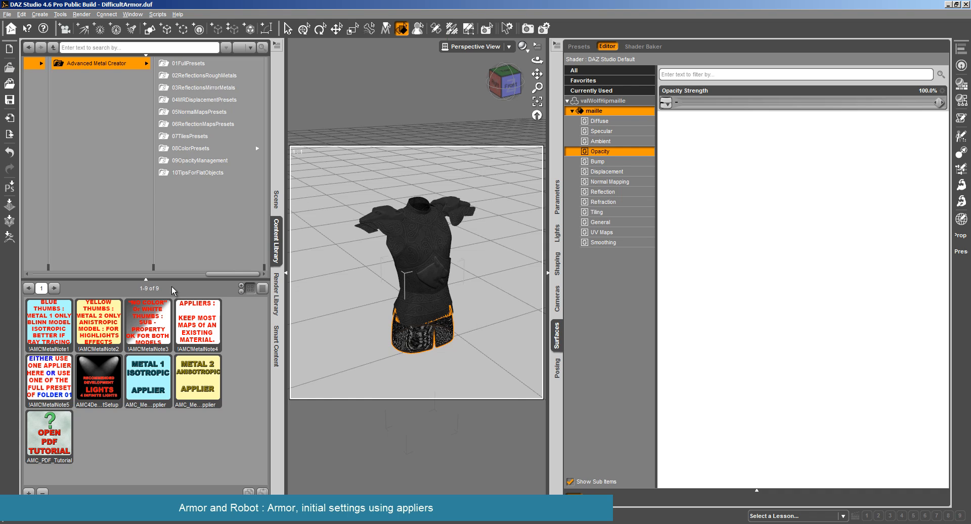
mouse_move(197, 337)
Render a preview of the armor with its original materials and close the finished render
left_click(81, 14)
left_click(91, 31)
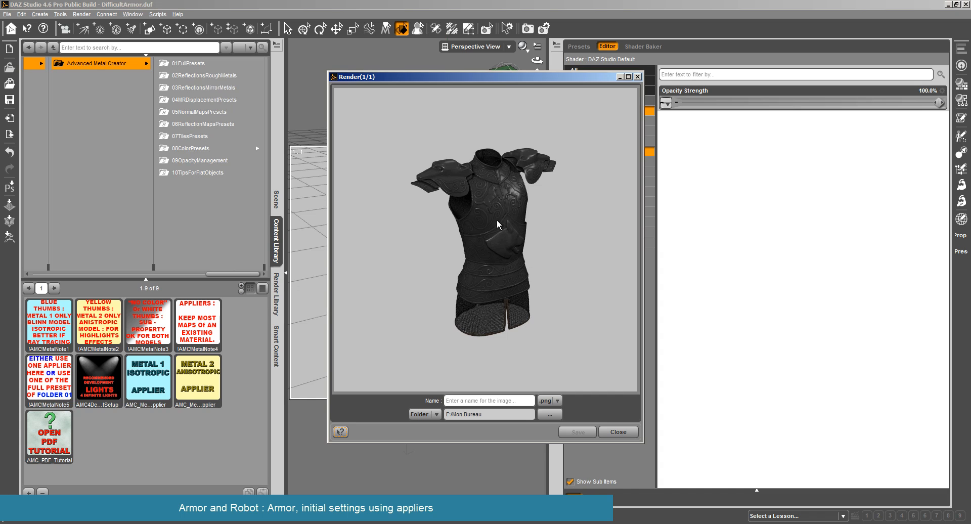
left_click(618, 433)
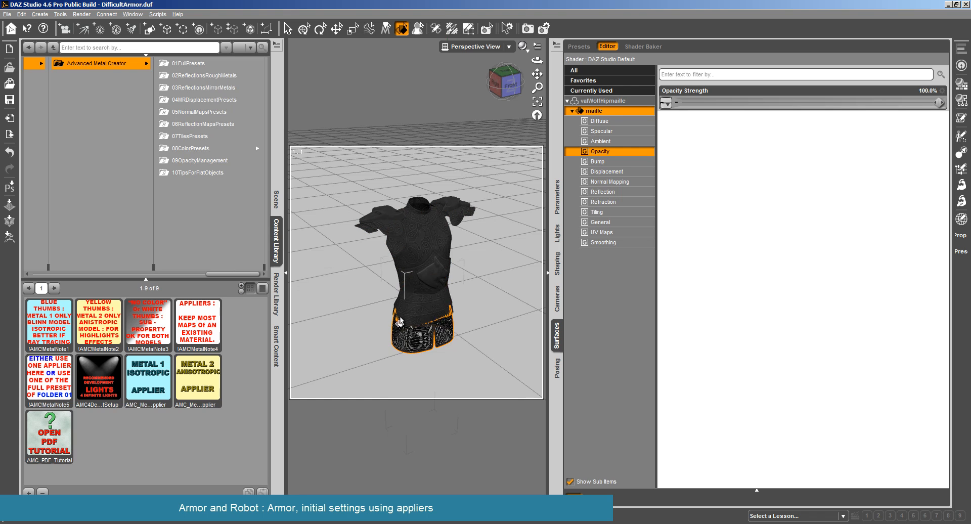
Load the DTRR-RefDomeH reflection dome from the Outdoor set of RefmapResources into the scene
left_click(277, 198)
left_click(48, 89)
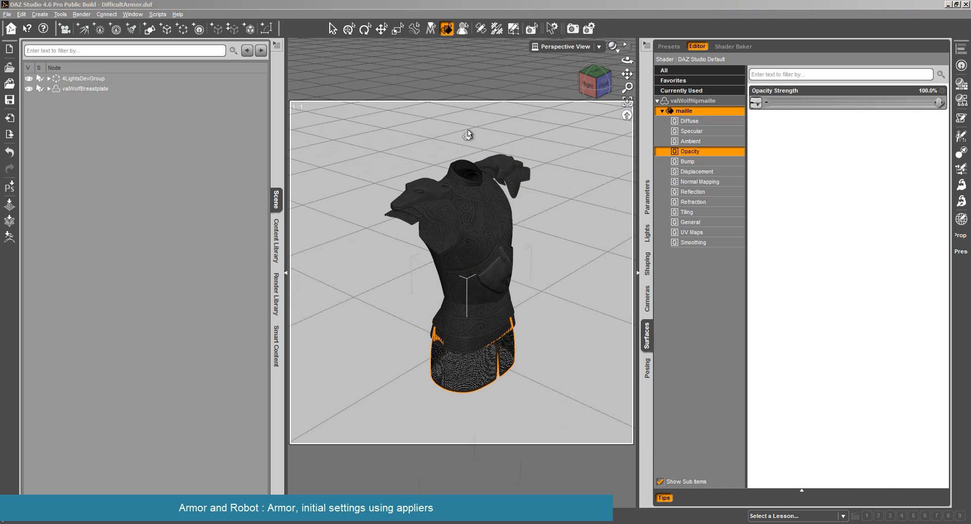
left_click(626, 61)
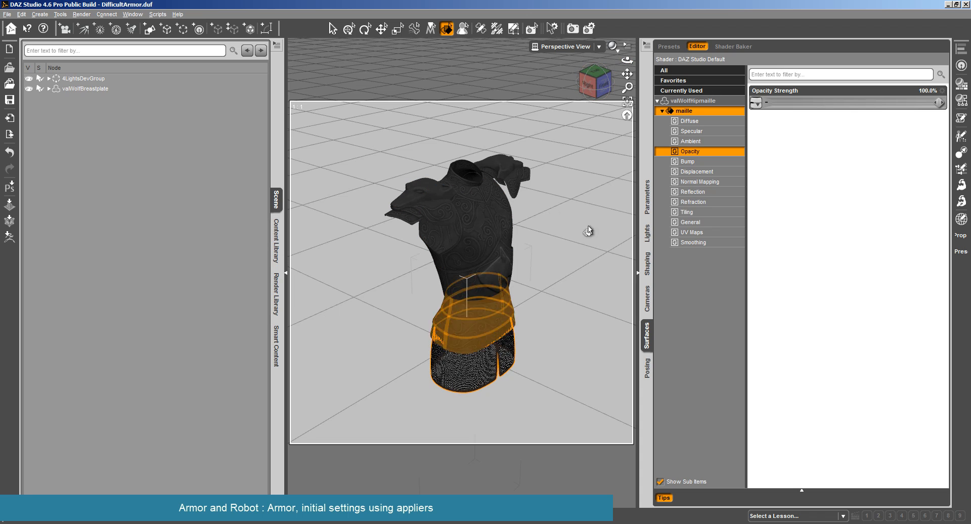
left_click(278, 304)
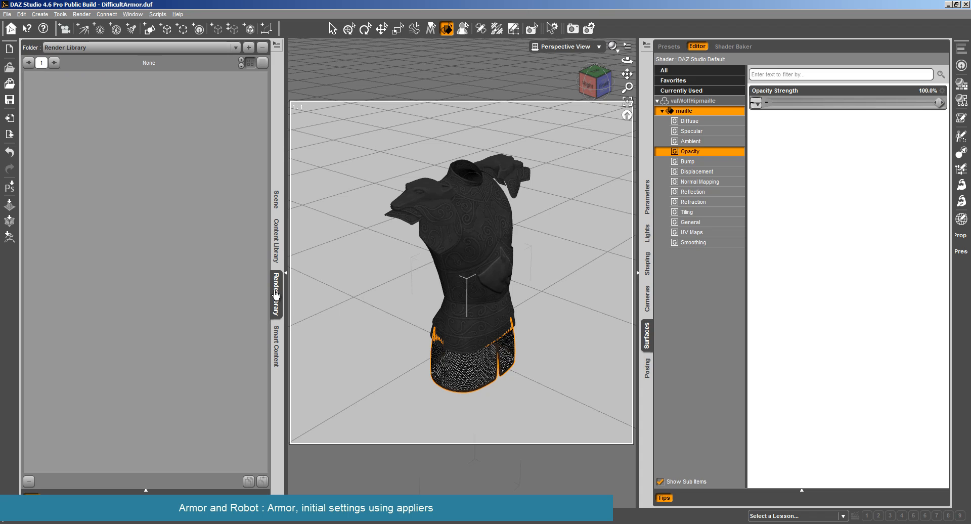
left_click(276, 240)
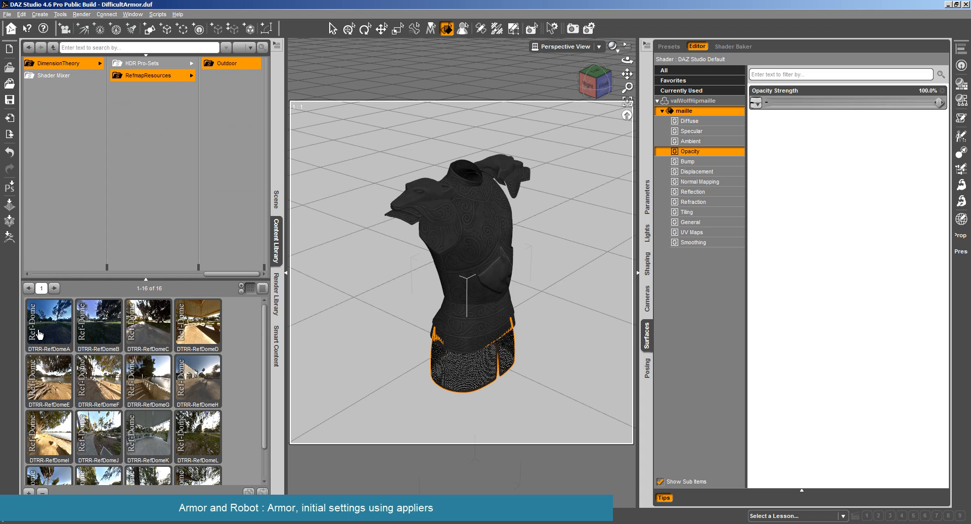
left_click(57, 331)
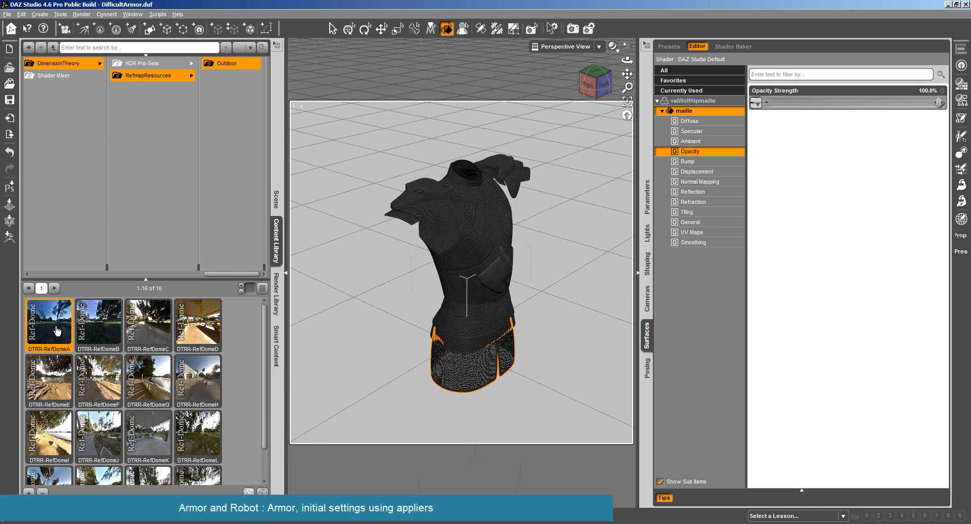
left_click_drag(229, 274, 197, 275)
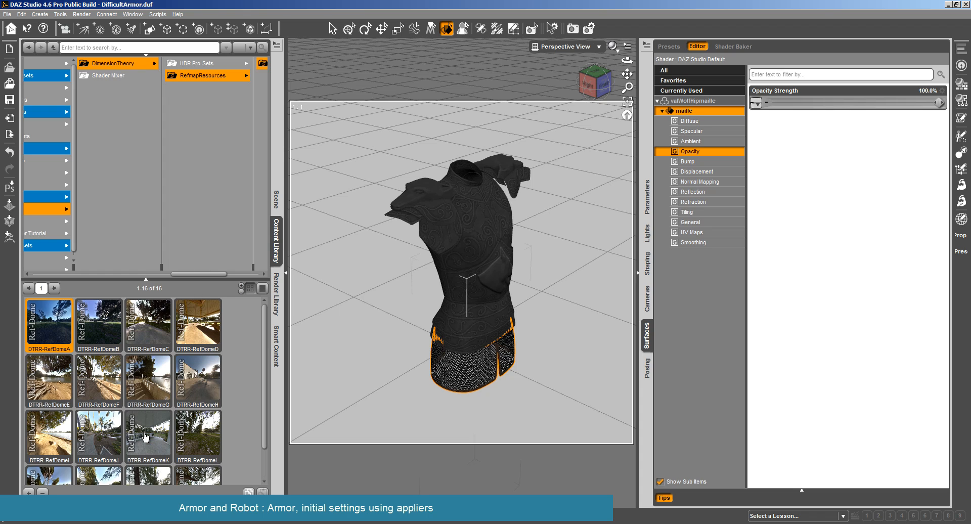
double_click(201, 389)
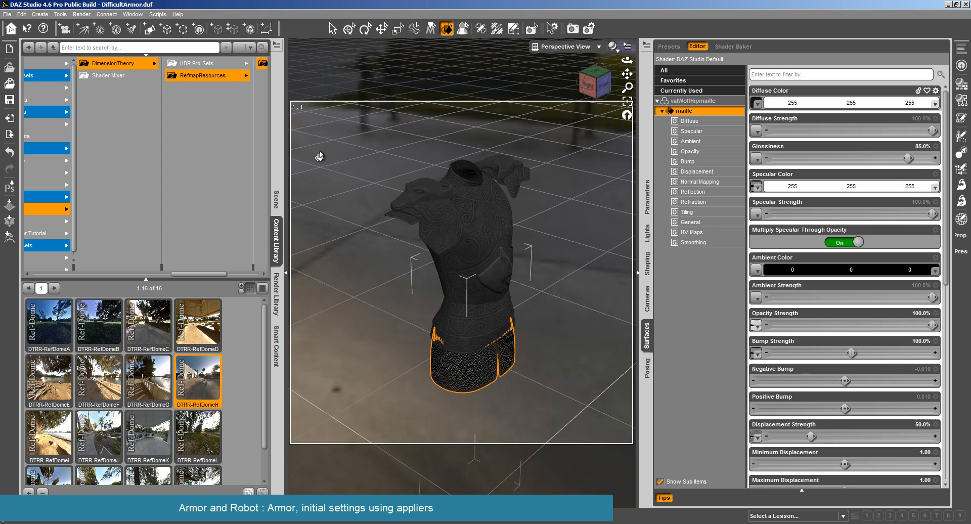
Select the Default surface of DTRR-RefDome and filter its properties by "fantom" to check the Fantom setting
left_click(278, 200)
left_click(81, 88)
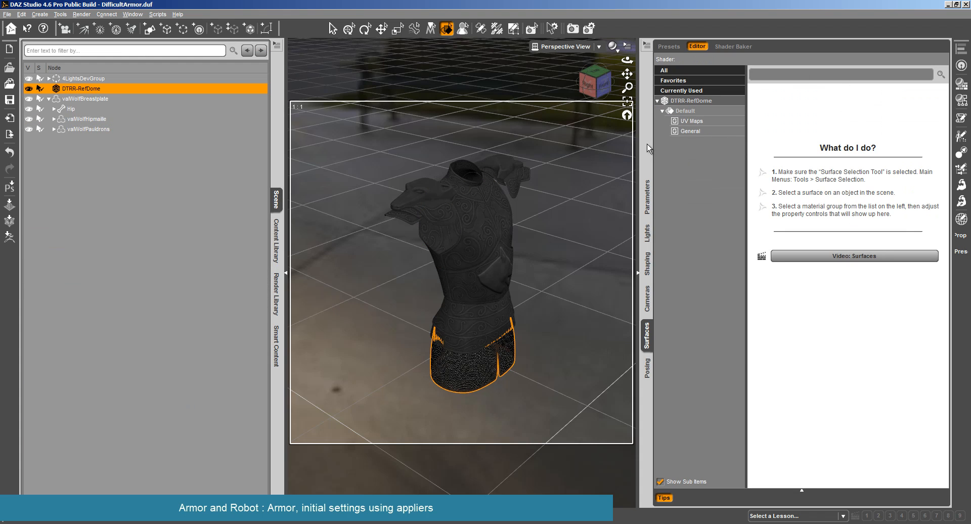
left_click(652, 310)
left_click(649, 334)
left_click(685, 110)
left_click(789, 75)
type("fant")
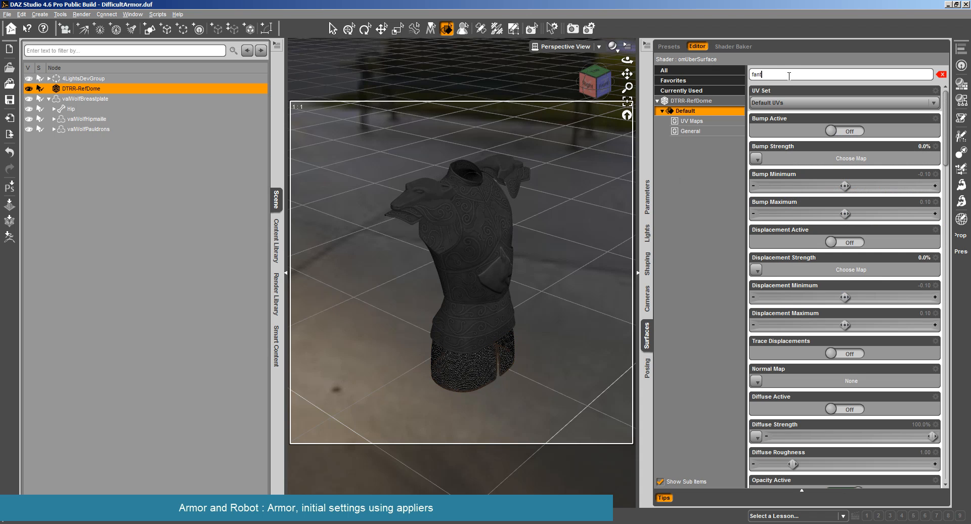
type("om")
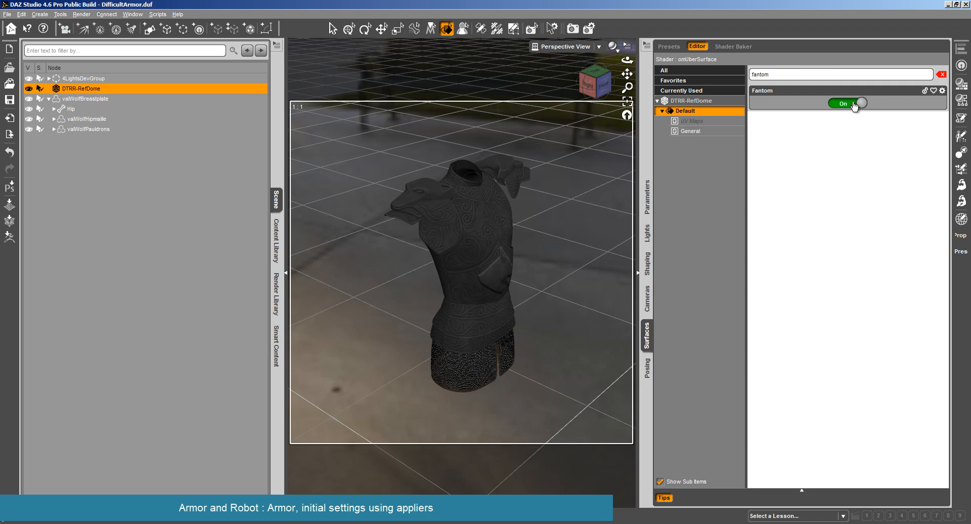
Clear the property filter and test-render the armor from behind with the reflection dome, cancelling the render early
left_click_drag(627, 60, 426, 67)
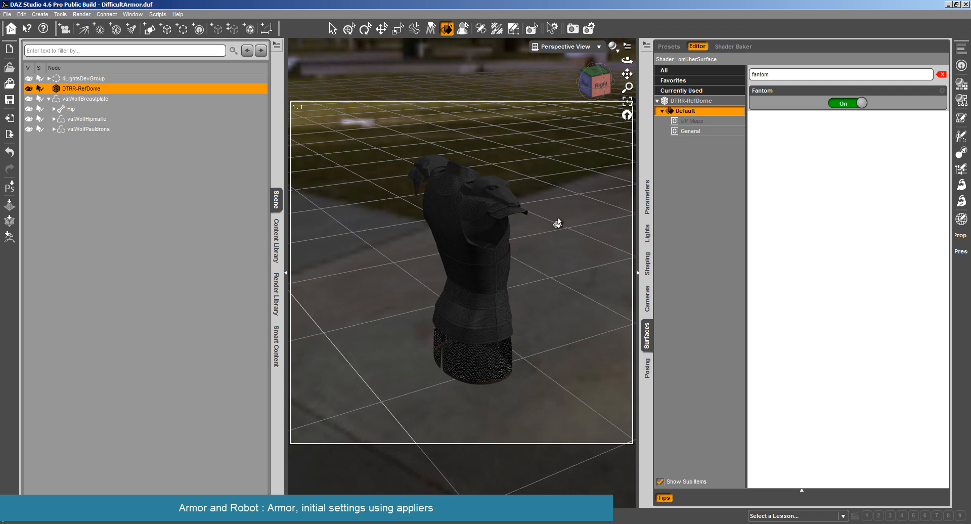
left_click(941, 74)
scroll(485, 217, "down", 2)
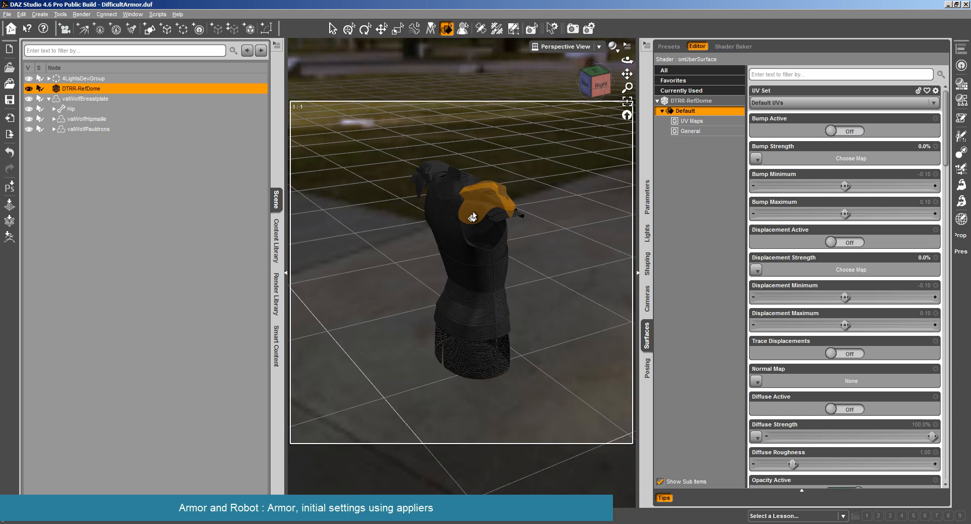
left_click(81, 14)
left_click(89, 30)
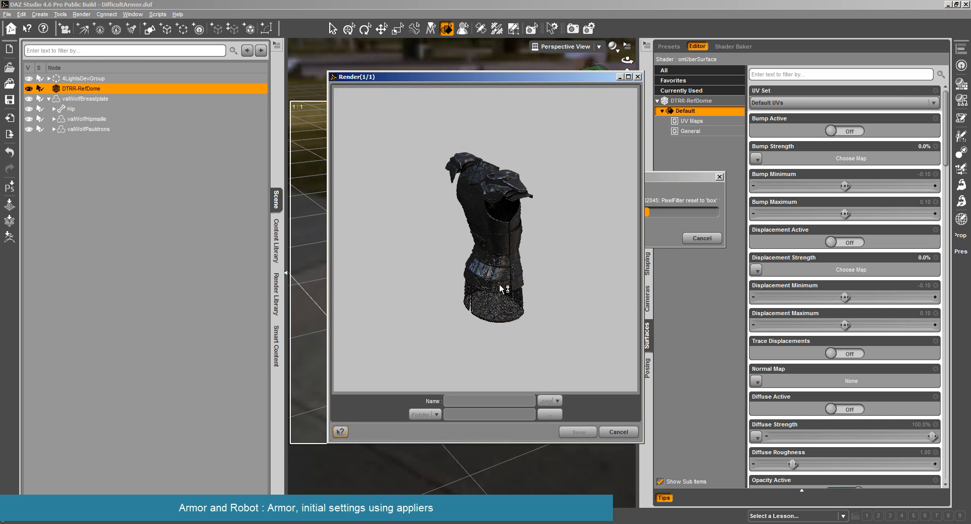
left_click(619, 431)
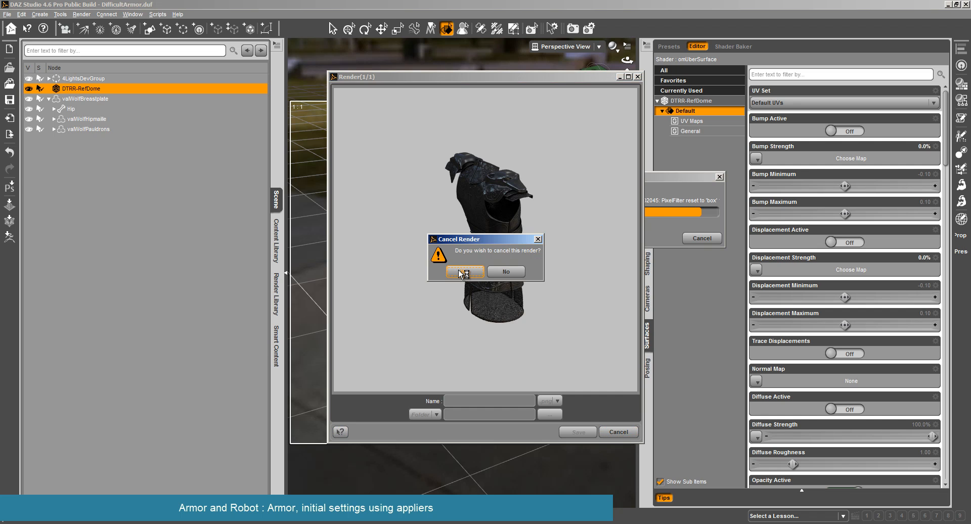
left_click(466, 273)
Test-render the armor from the front, cancel the render, and delete DTRR-RefDome from the scene
left_click_drag(627, 60, 569, 43)
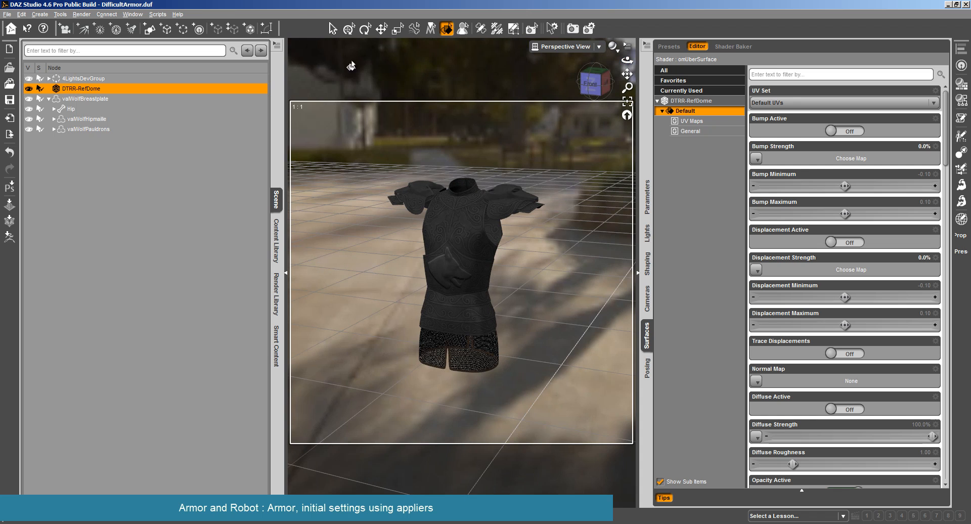
left_click(84, 15)
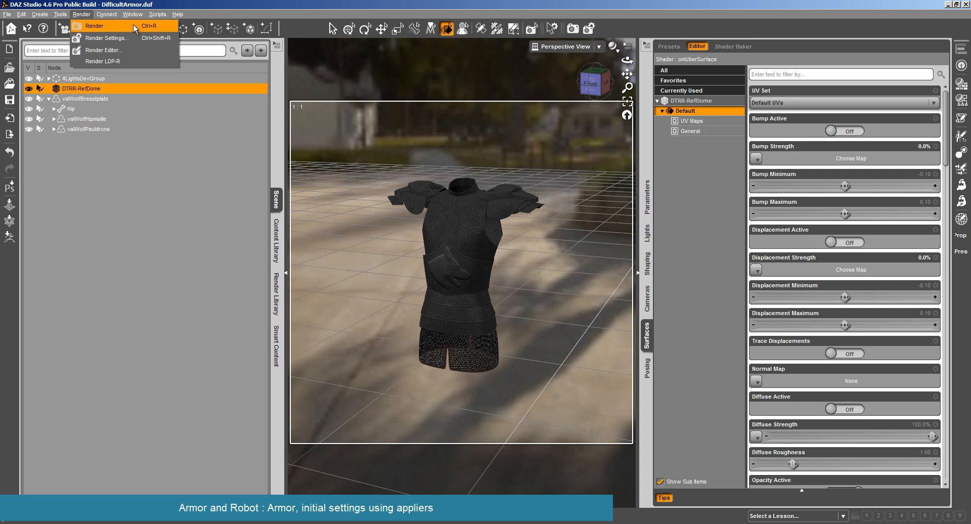
left_click(95, 25)
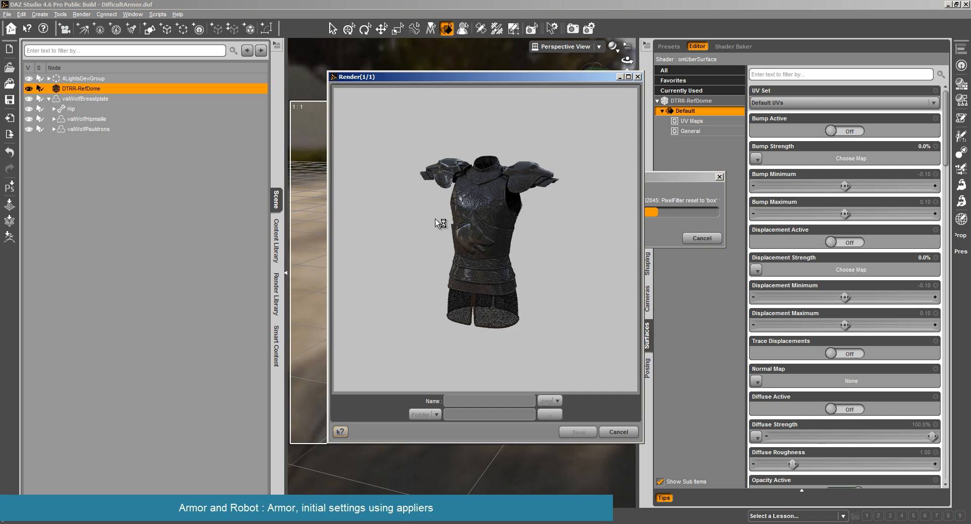
left_click(619, 432)
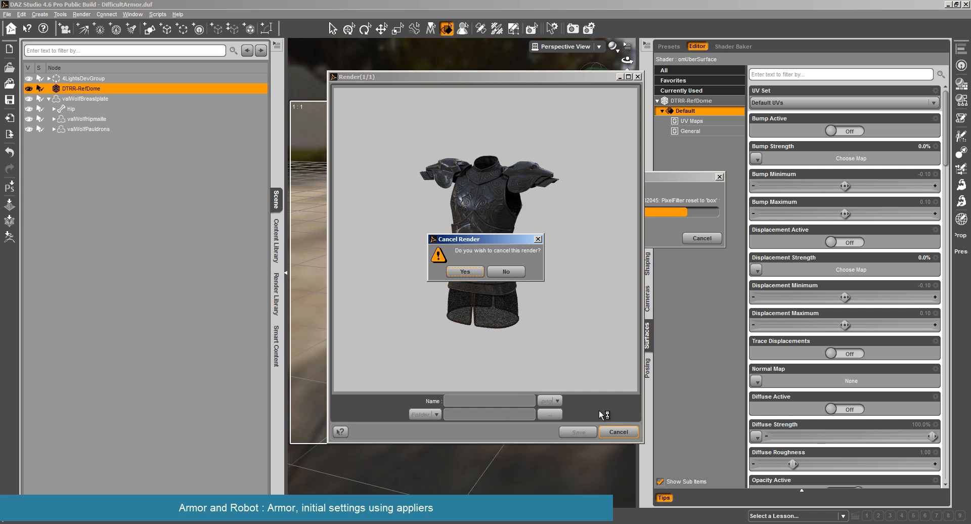
left_click(461, 272)
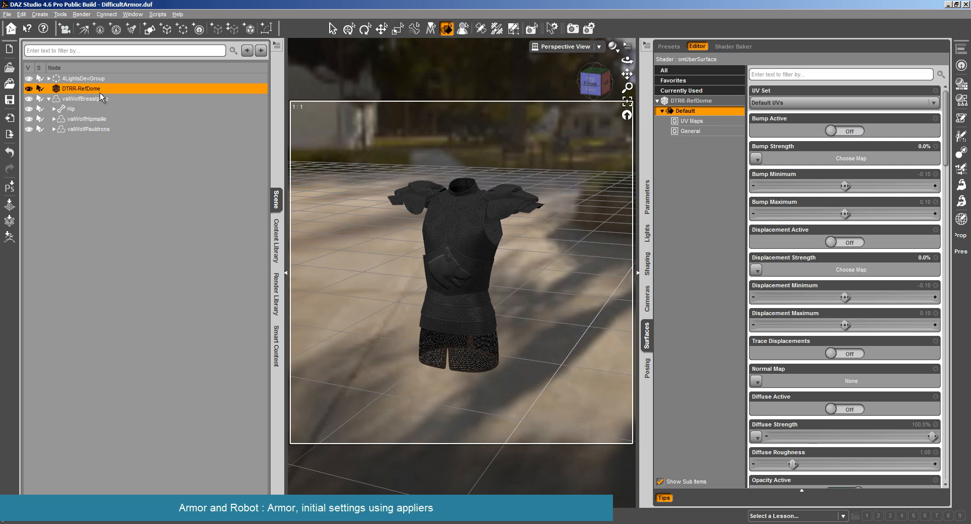
key("Delete")
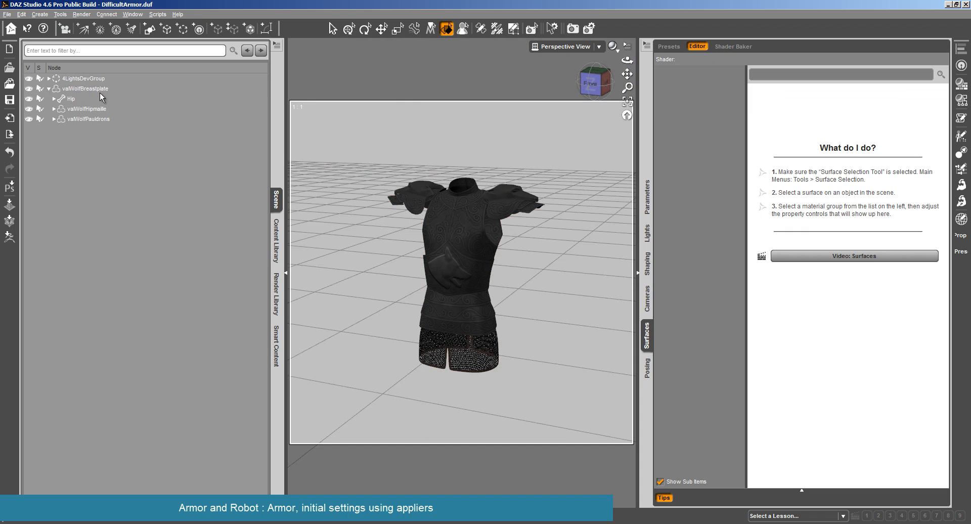
Select valWolfBreastplate together with its child items through valWolfPauldrons in the scene hierarchy
left_click(465, 232)
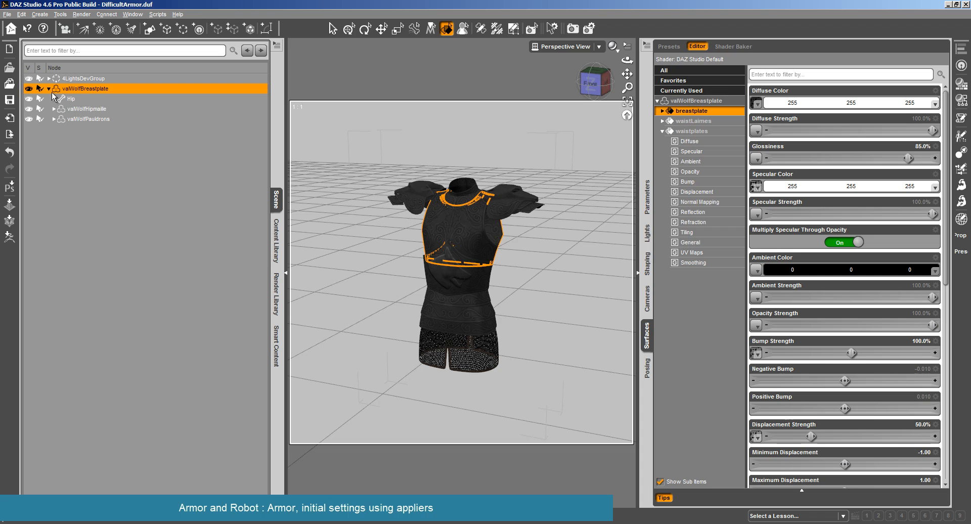
left_click(86, 109)
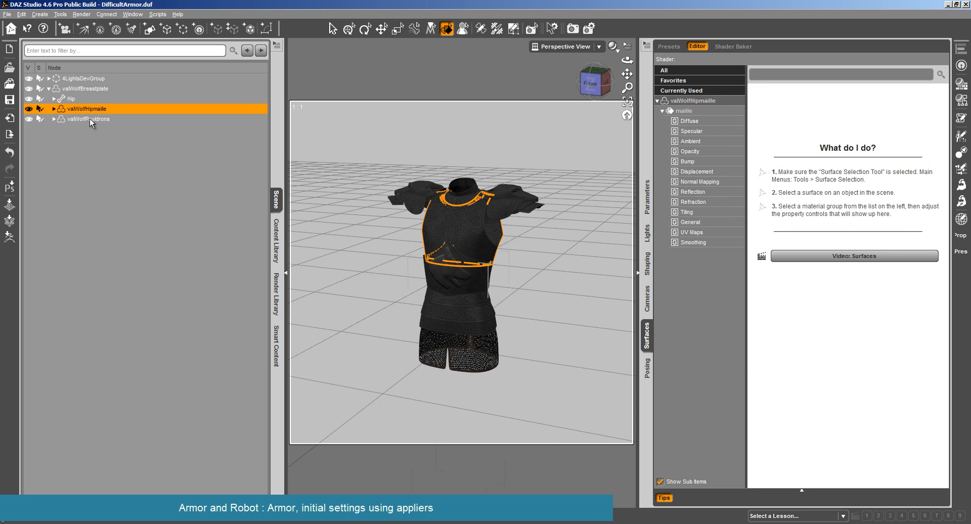
left_click(99, 89)
left_click(101, 119, "shift")
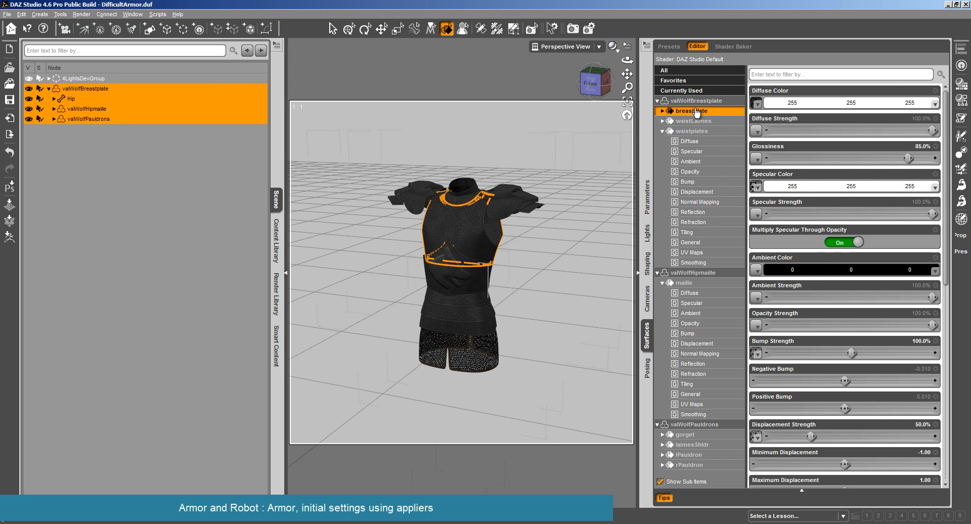
Select all surfaces of valWolfBreastplate, valWolfHipmaille and valWolfPauldrons, and bring up the content library
left_click(657, 101)
left_click(657, 111)
left_click(678, 101)
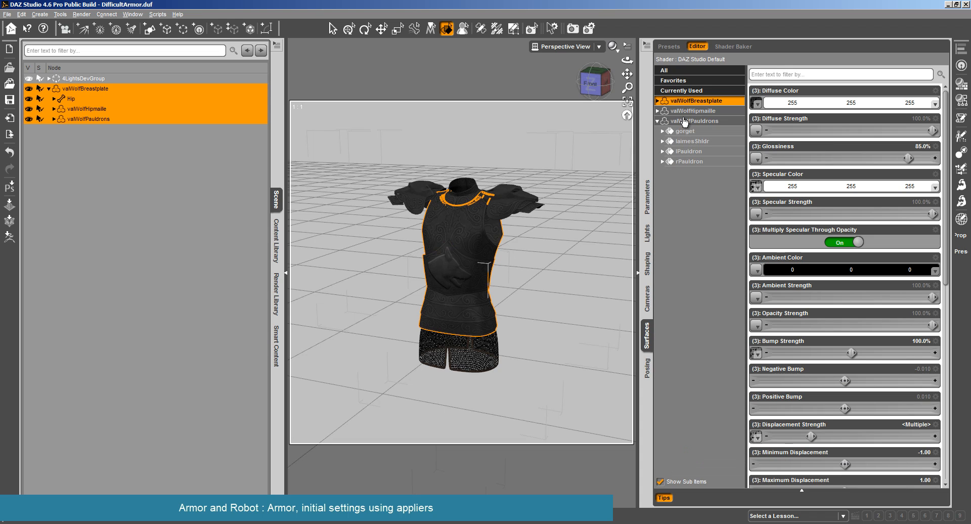
left_click(702, 162, "shift")
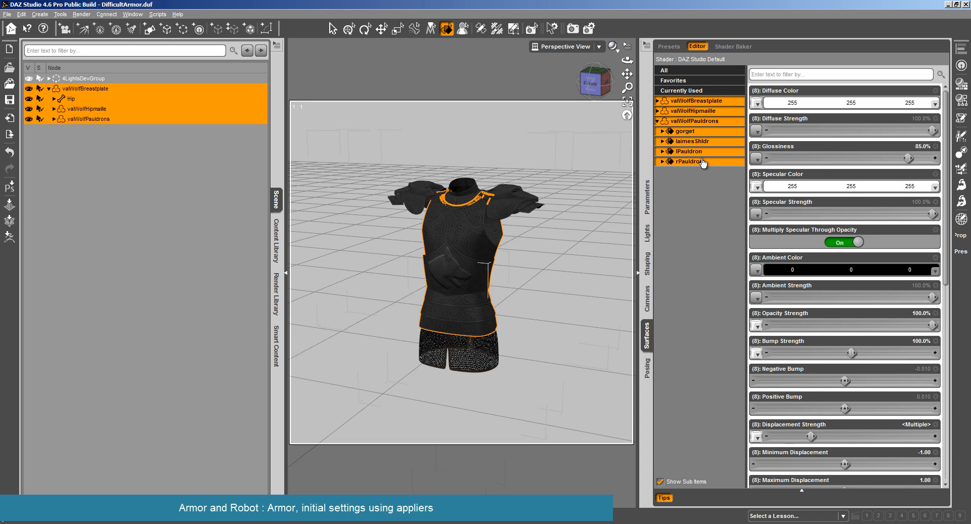
left_click(274, 251)
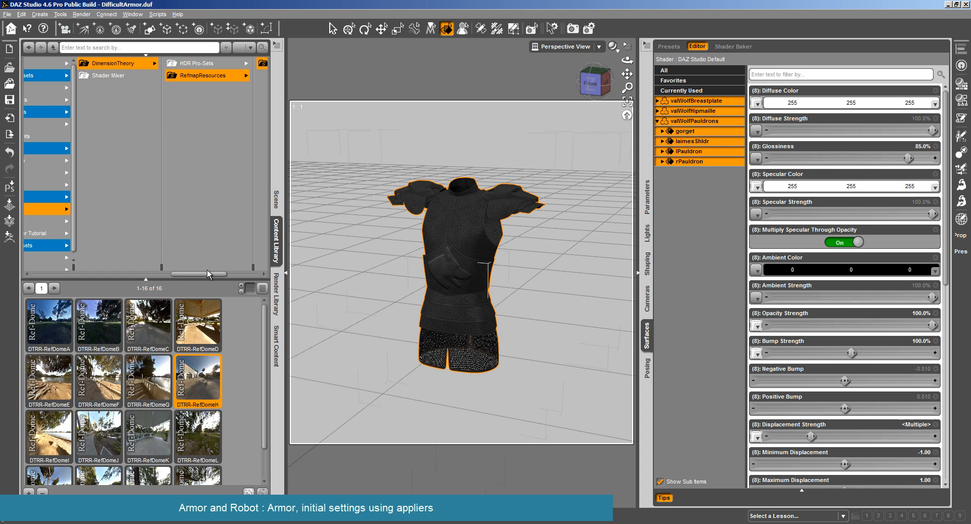
Apply the Metal 2 Anisotropic applier from AMCTuto's Advanced Metal Creator shader presets to all selected armor surfaces
left_click_drag(197, 274, 90, 276)
left_click(84, 63)
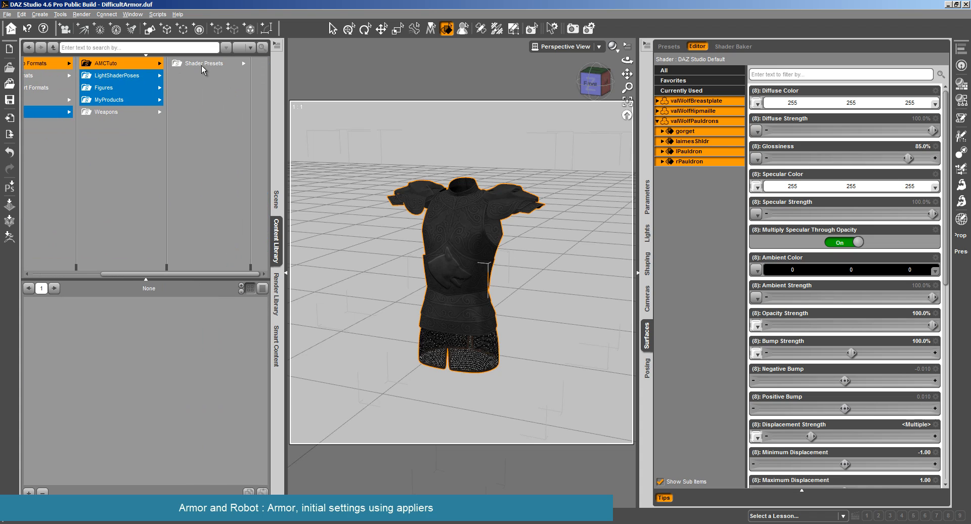
left_click(201, 65)
left_click(212, 62)
left_click(214, 63)
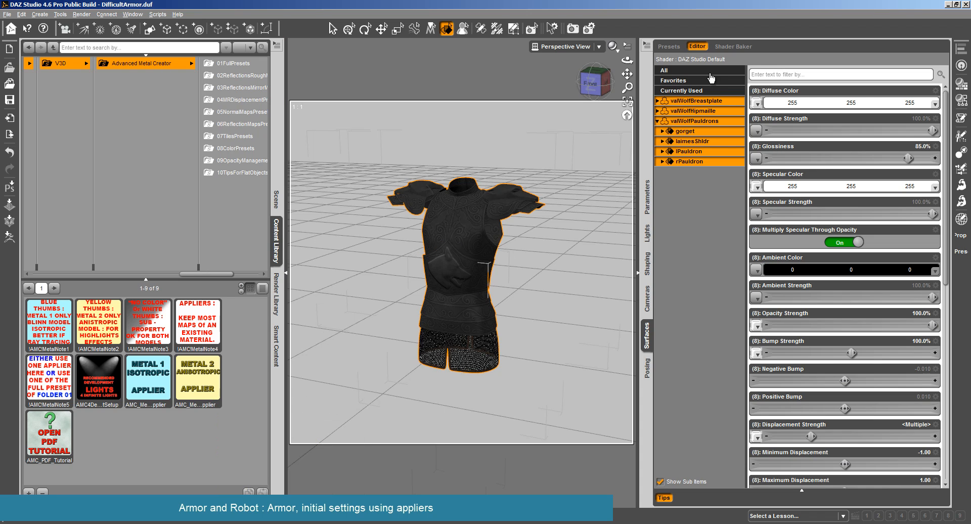
left_click_drag(627, 60, 333, 281)
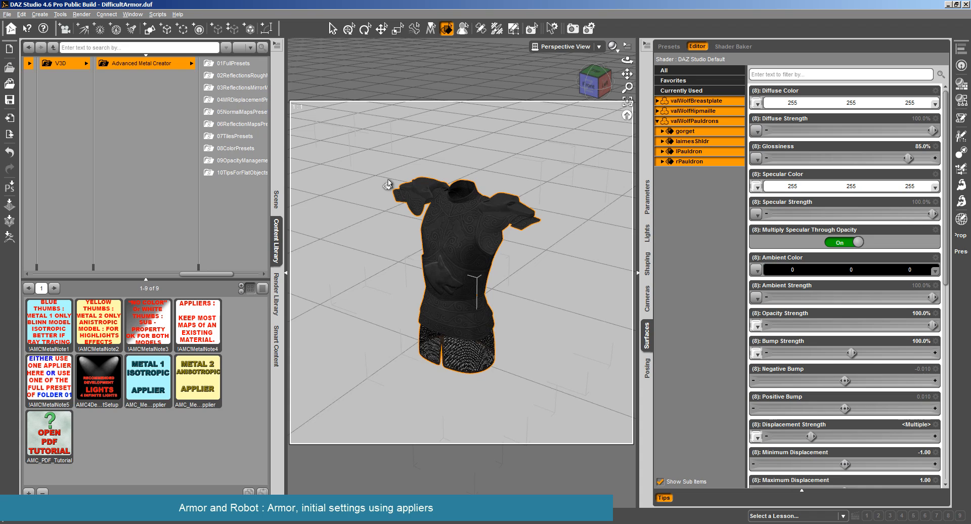
left_click(193, 375)
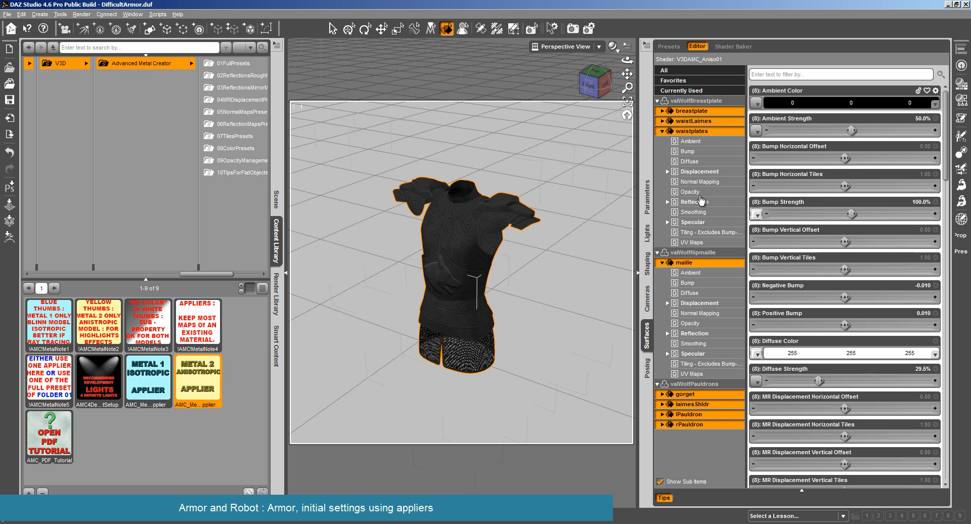
Show the waistplates' Specular properties, then test-render the armor from a slightly raised angle and close the render
left_click(708, 223)
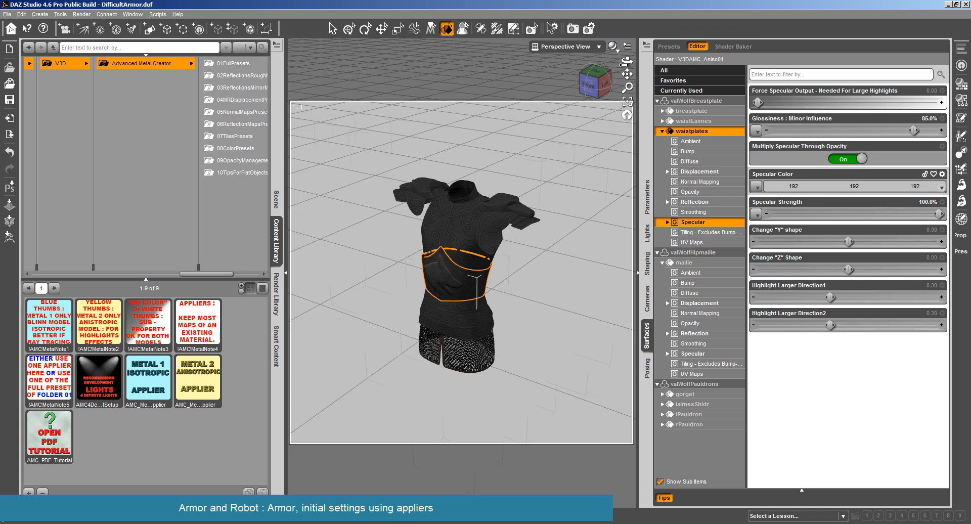
left_click_drag(627, 60, 562, 127)
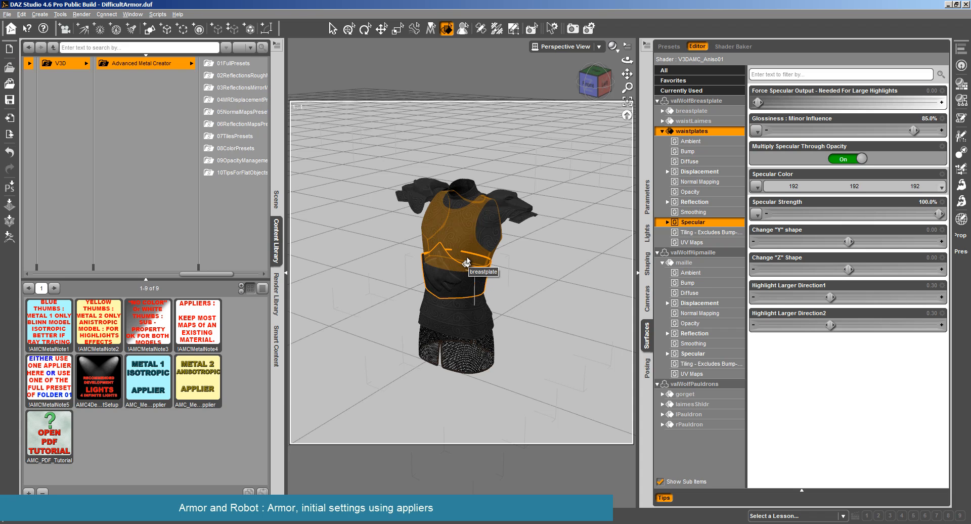
left_click(80, 14)
left_click(91, 26)
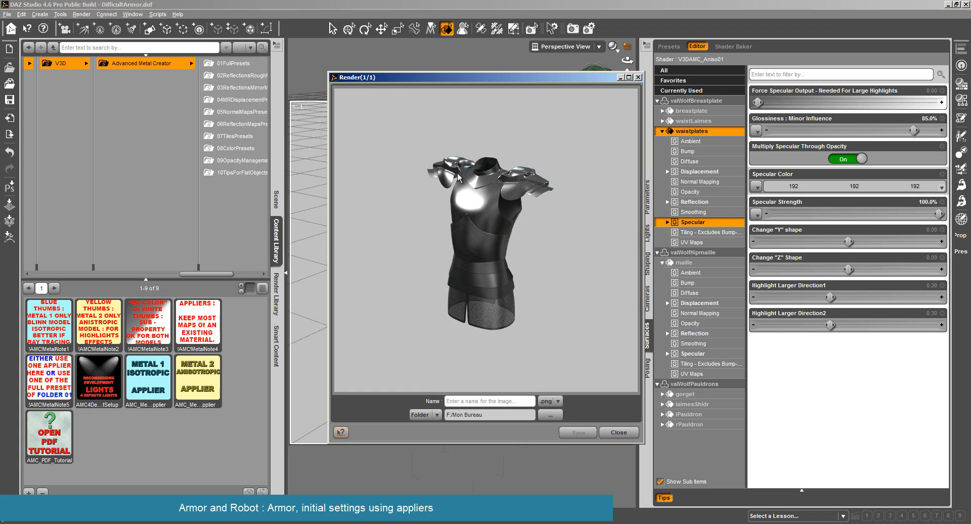
left_click(624, 433)
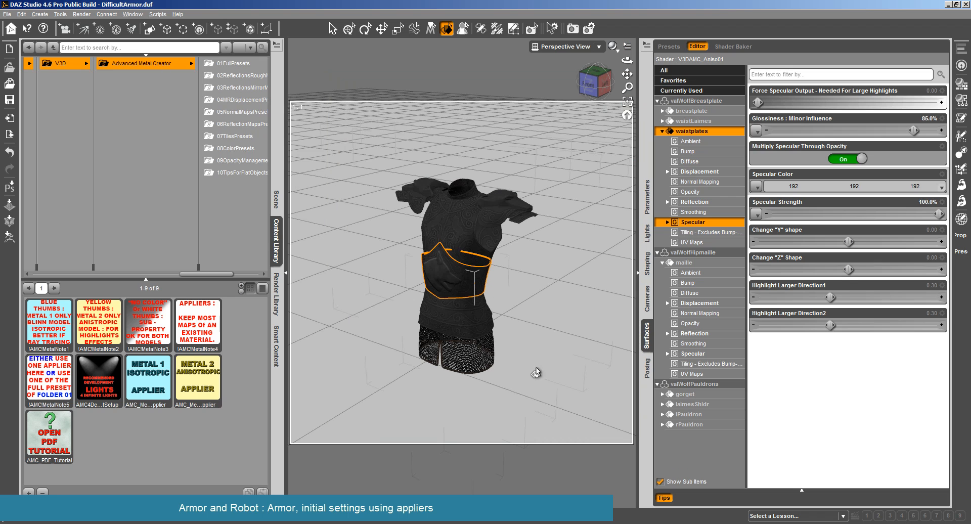
Select the waistplates surface and set its Material Related (MR) Displacement Strength to 0% in the Displacement group
left_click(453, 276)
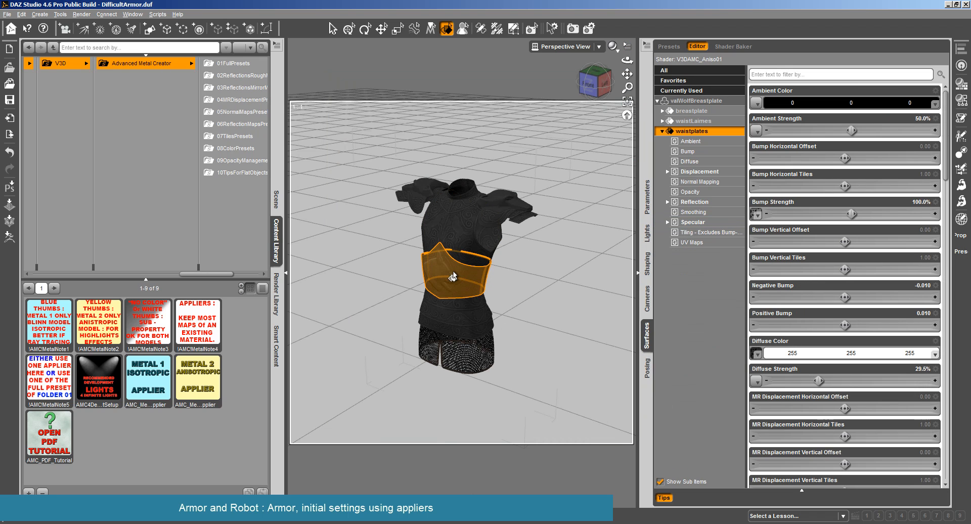
left_click(670, 172)
left_click(668, 172)
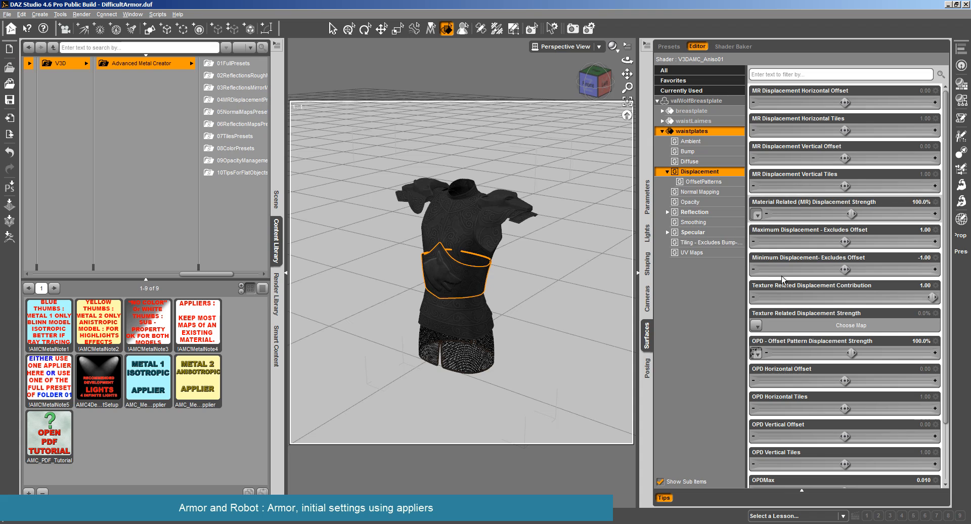
mouse_move(758, 214)
left_click_drag(852, 214, 762, 213)
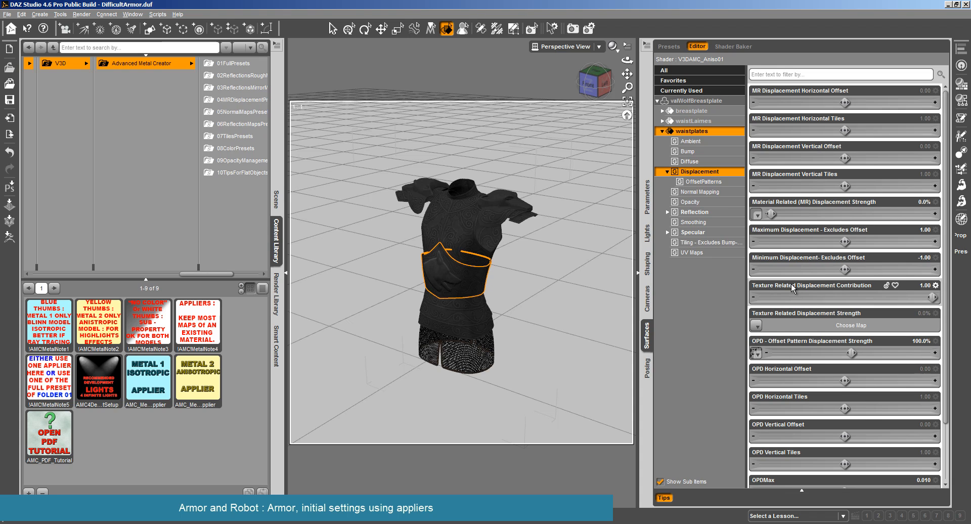
Set OPD Strength to 1 in the waistplates' OffsetPatterns group and preview its displacement map
scroll(792, 289, "down", 3)
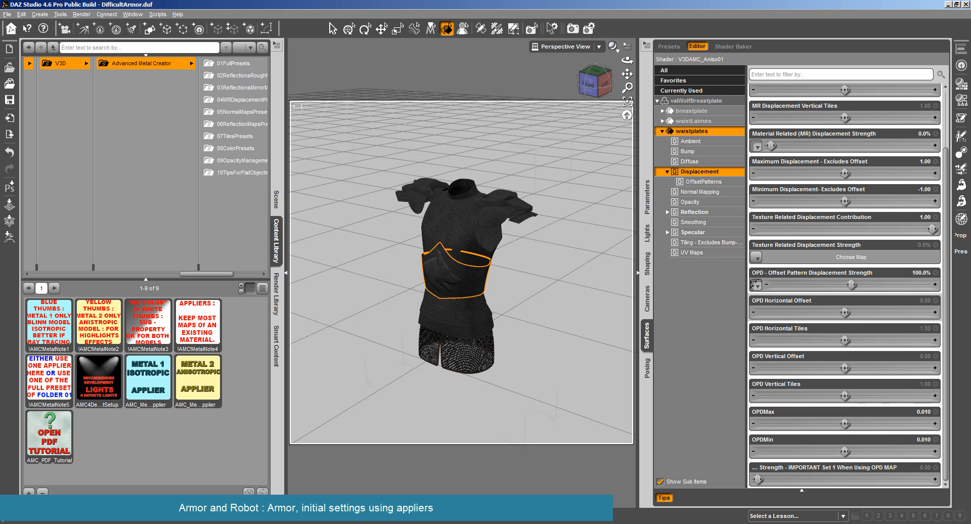
left_click(709, 183)
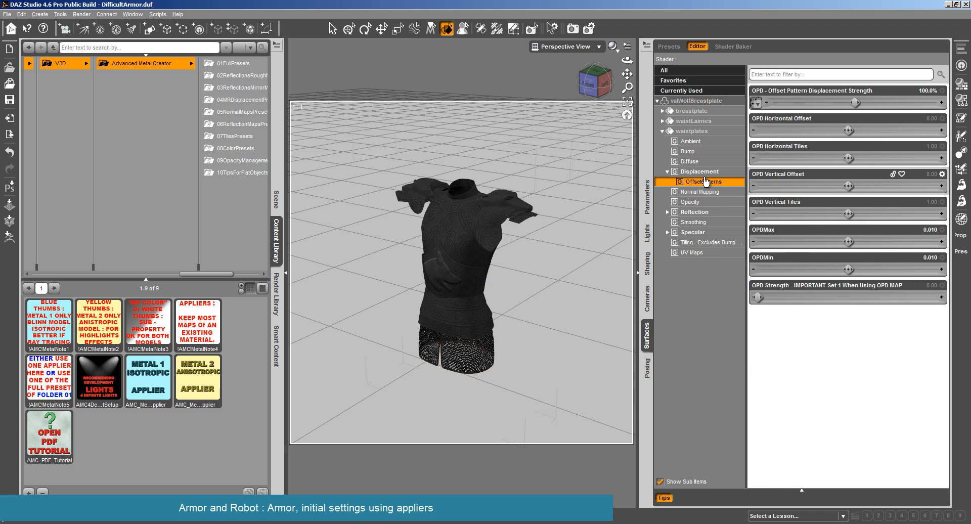
left_click(706, 172)
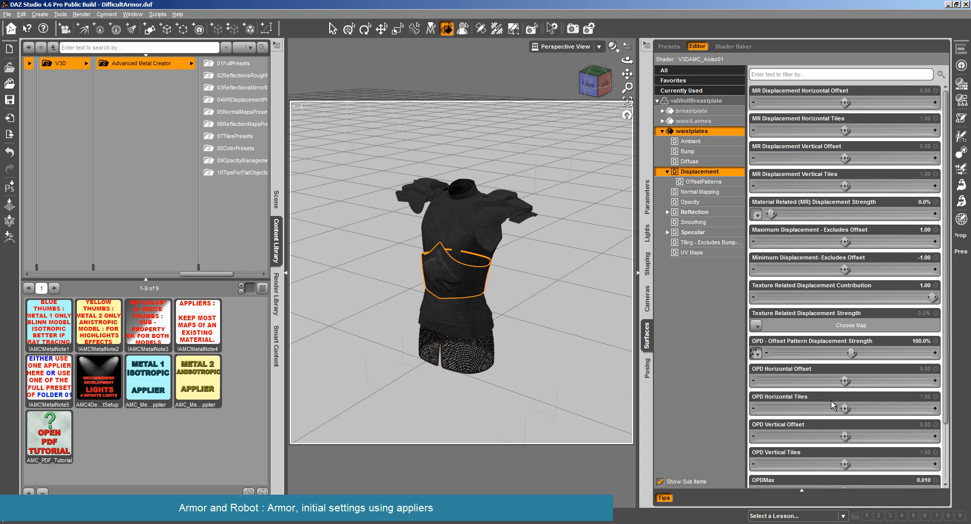
left_click(702, 183)
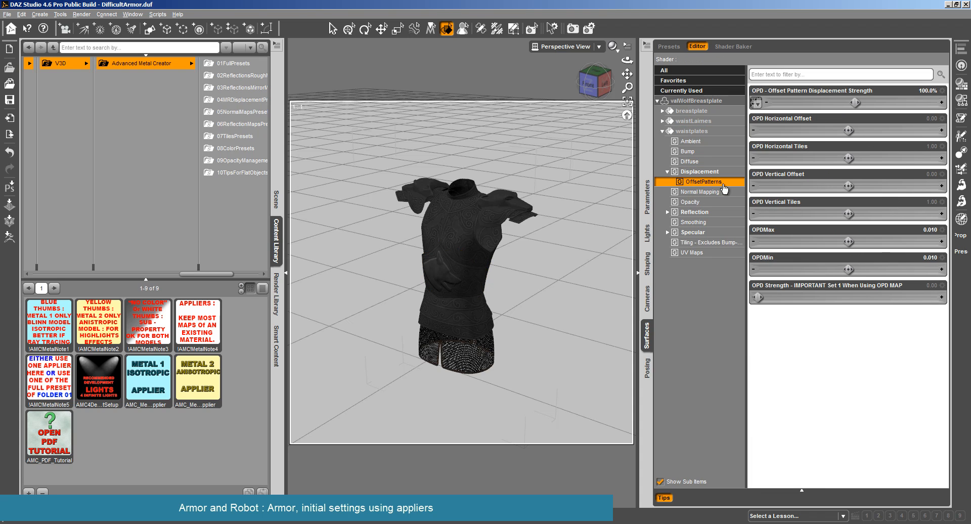
mouse_move(758, 104)
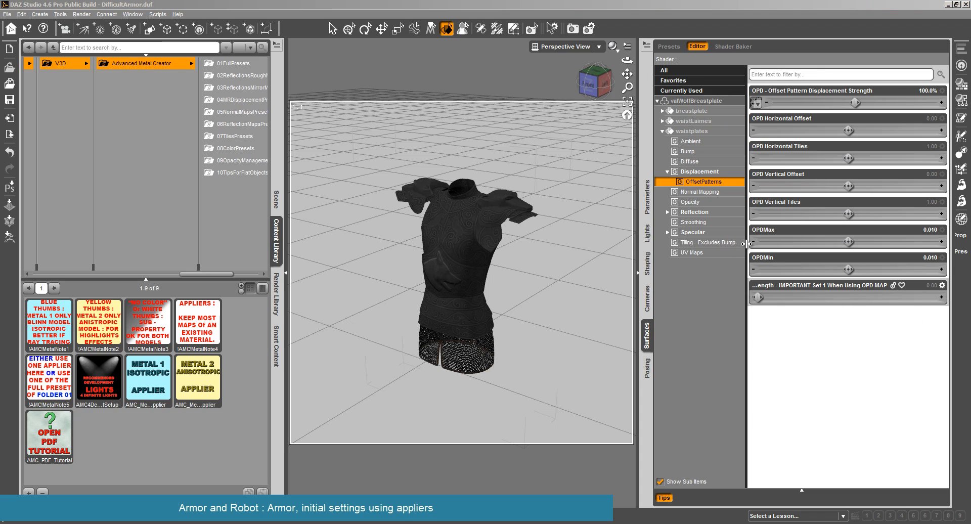
left_click_drag(747, 246, 716, 246)
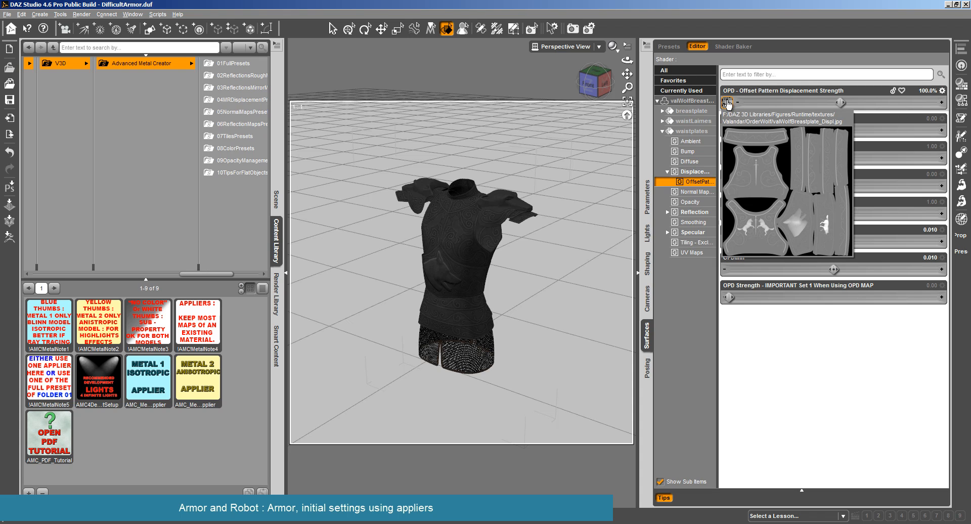
left_click_drag(729, 297, 955, 304)
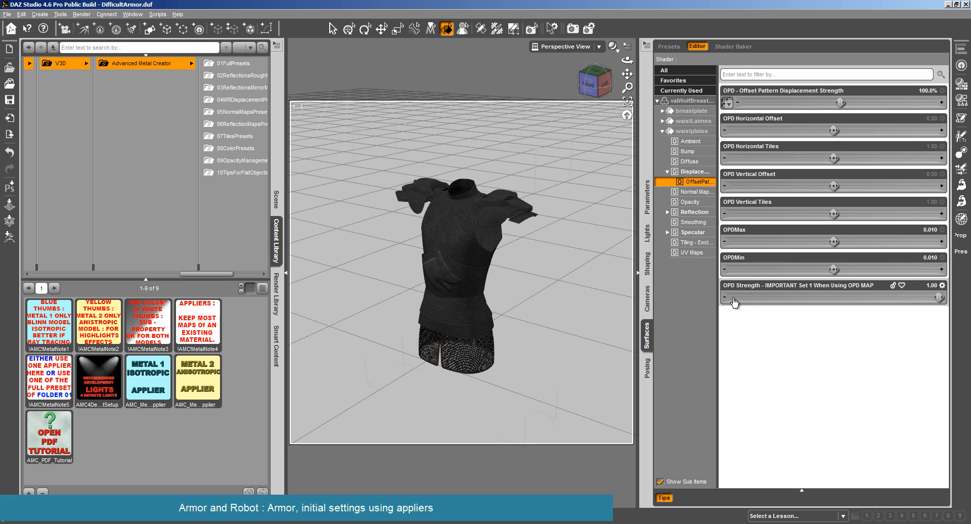
mouse_move(727, 104)
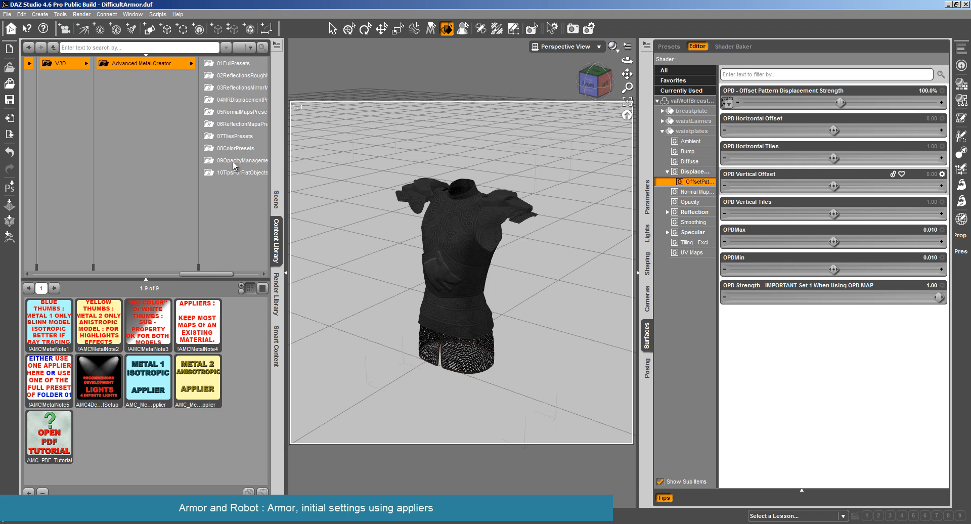
Select all surfaces of valWolfBreastplate, valWolfHipmaille and valWolfPauldrons, and filter their properties by "opd"
left_click(276, 200)
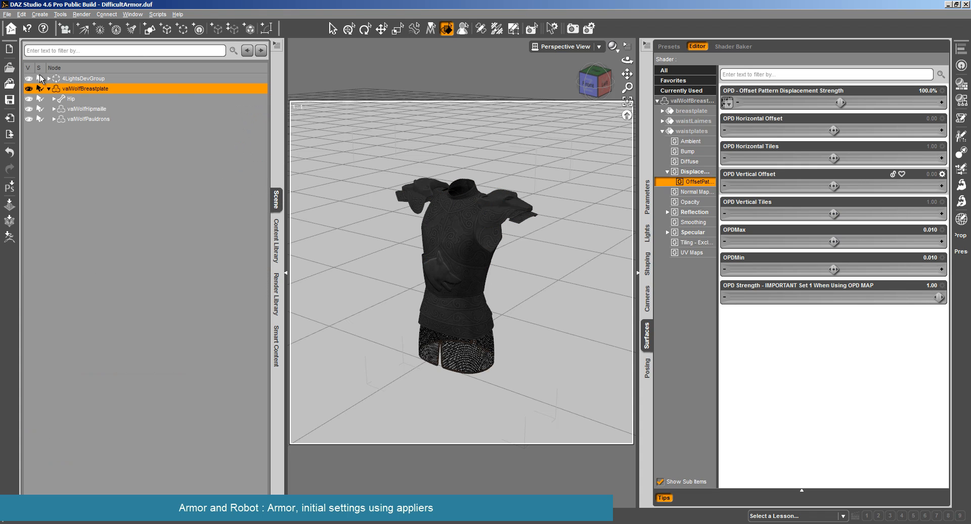
left_click(81, 119, "shift")
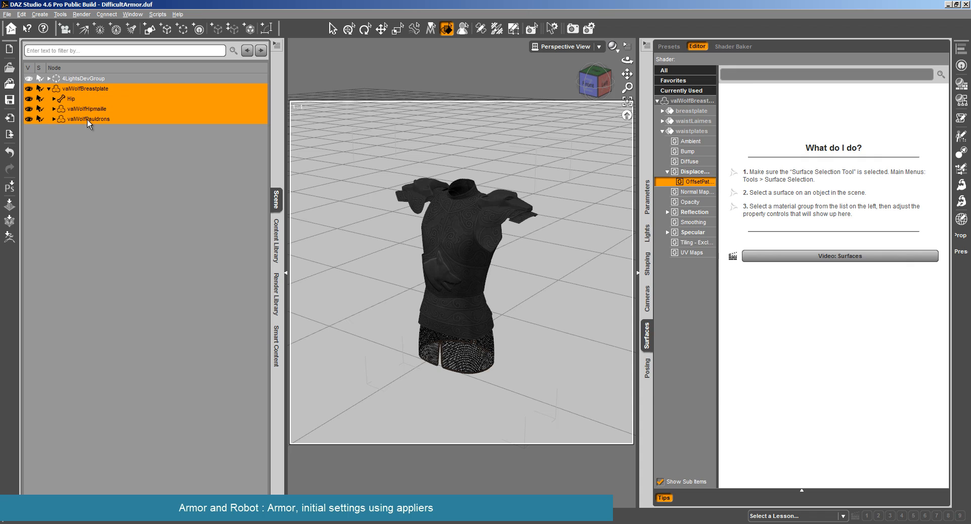
left_click(688, 101)
left_click(688, 434, "shift")
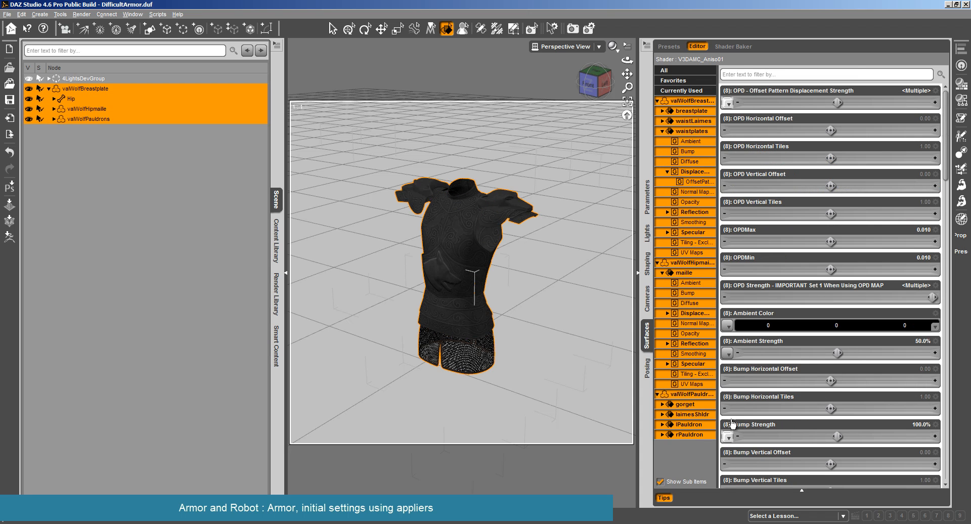
left_click(748, 75)
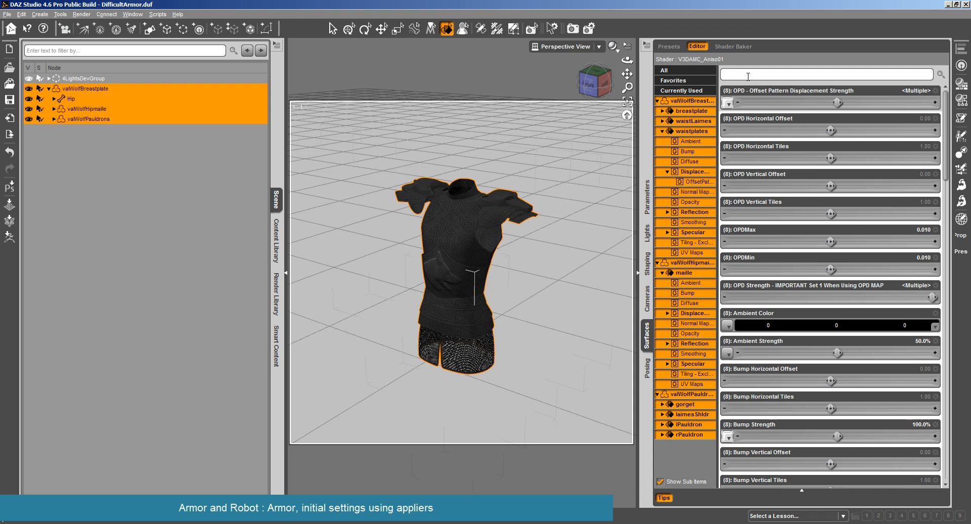
type("opd")
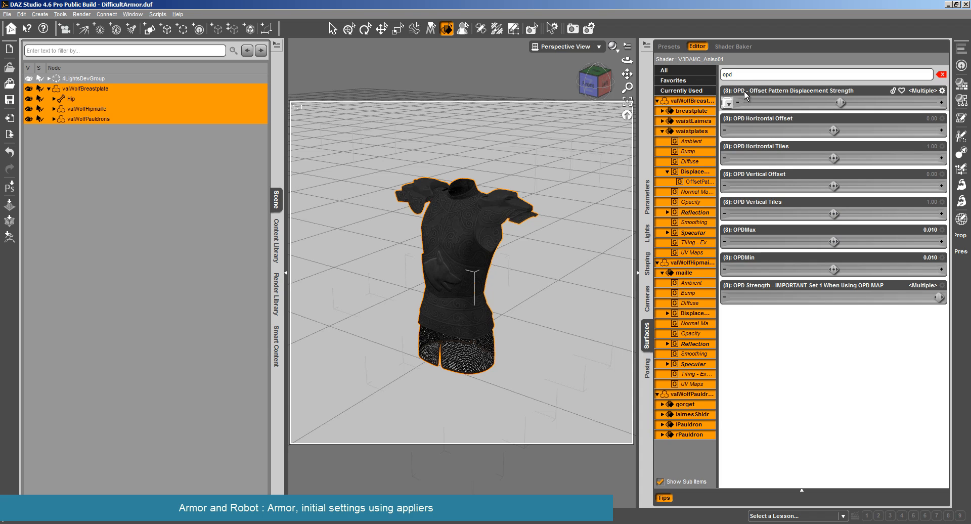
Set OPD Strength to 1 and Offset Pattern Displacement Strength to 100% for all selected armor surfaces
left_click(938, 296)
left_click(841, 102)
left_click_drag(841, 101, 839, 101)
left_click(924, 91)
type("100")
key("Return")
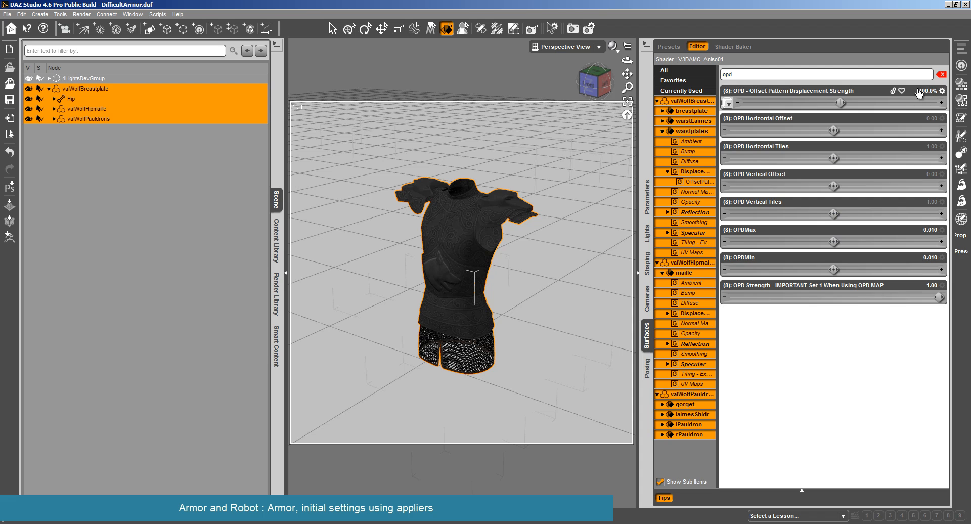
Set OPDMin to 0 and OPDMax to 1 for all selected armor surfaces
left_click(930, 259)
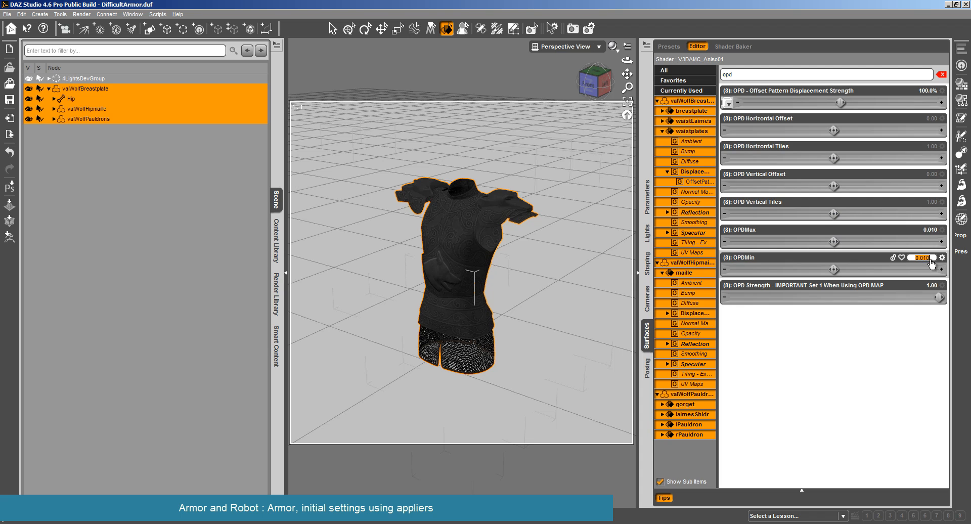
type("0")
key("Return")
left_click(926, 230)
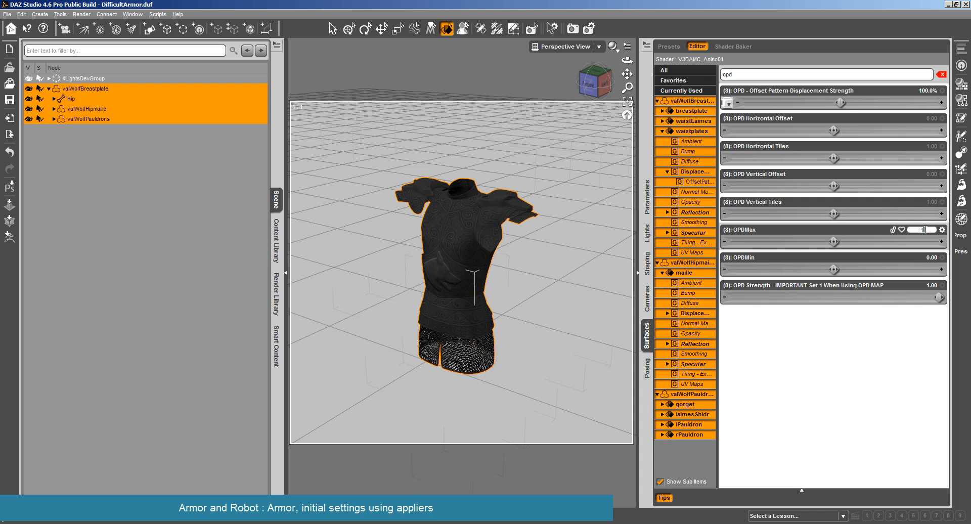
type("1")
key("Return")
Test-render the armor with the new offset pattern displacement range and cancel the render
left_click(81, 15)
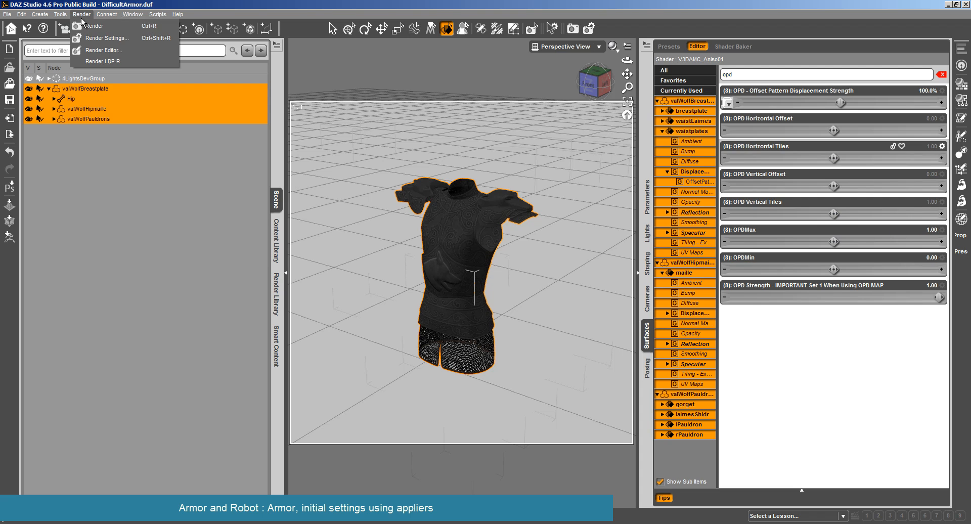
left_click(95, 26)
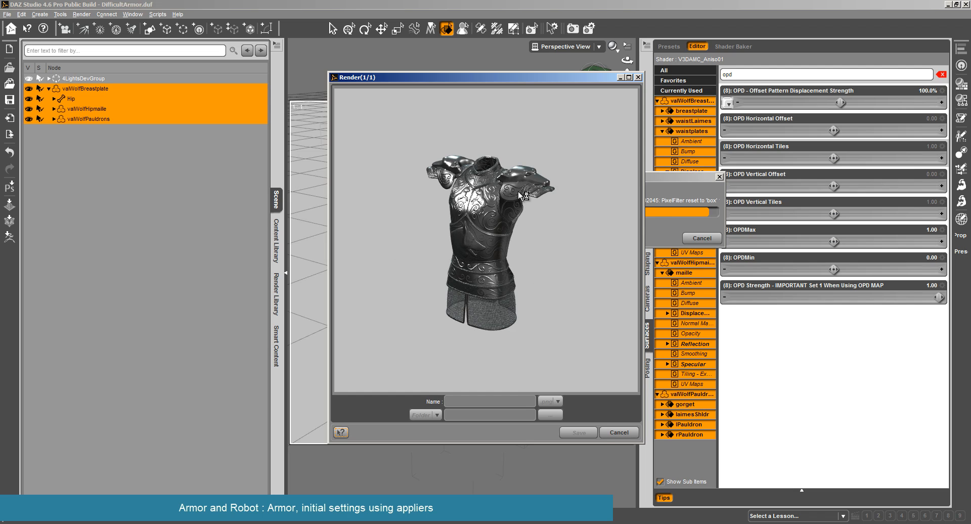
left_click(613, 434)
Test-render the armor closer up from its other side, set OPDMax to 0.50 and render again, cancelling both renders
left_click_drag(626, 60, 683, 63)
scroll(573, 178, "up", 3)
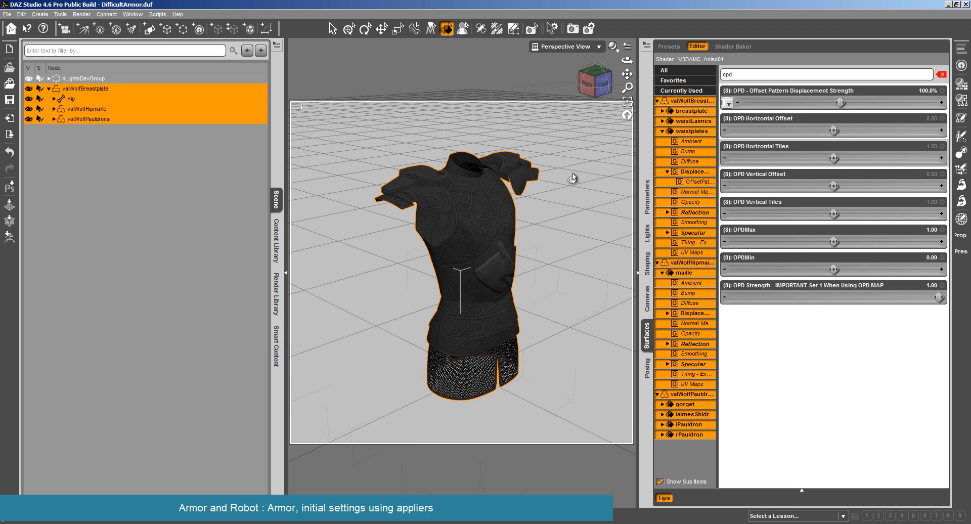
left_click(82, 14)
left_click(89, 24)
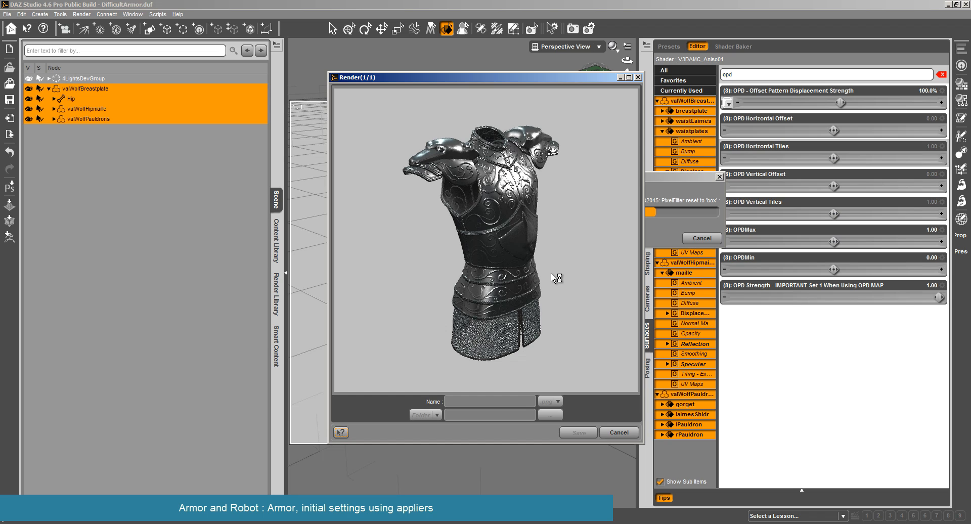
left_click(612, 433)
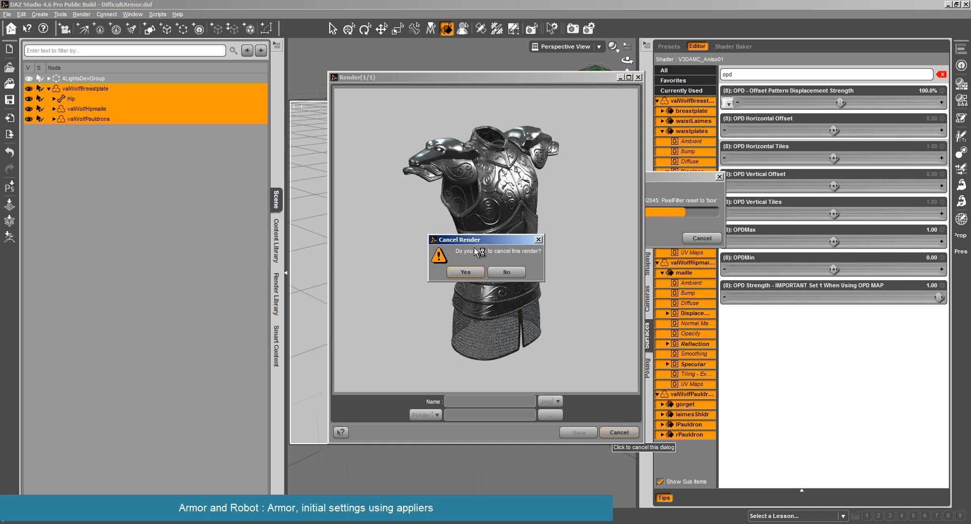
left_click(469, 273)
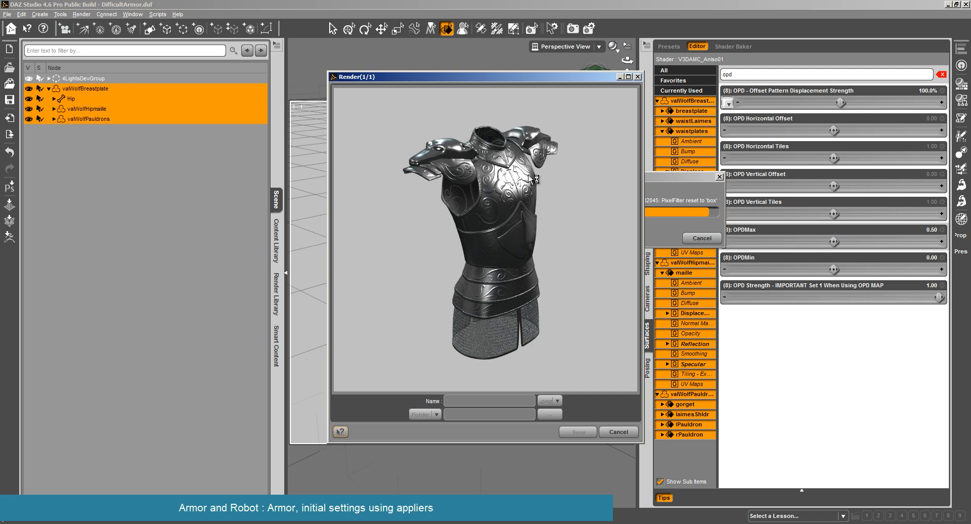
left_click(616, 432)
Select the breastplate, hip maille and pauldrons together with all of their surfaces
left_click_drag(627, 60, 627, 89)
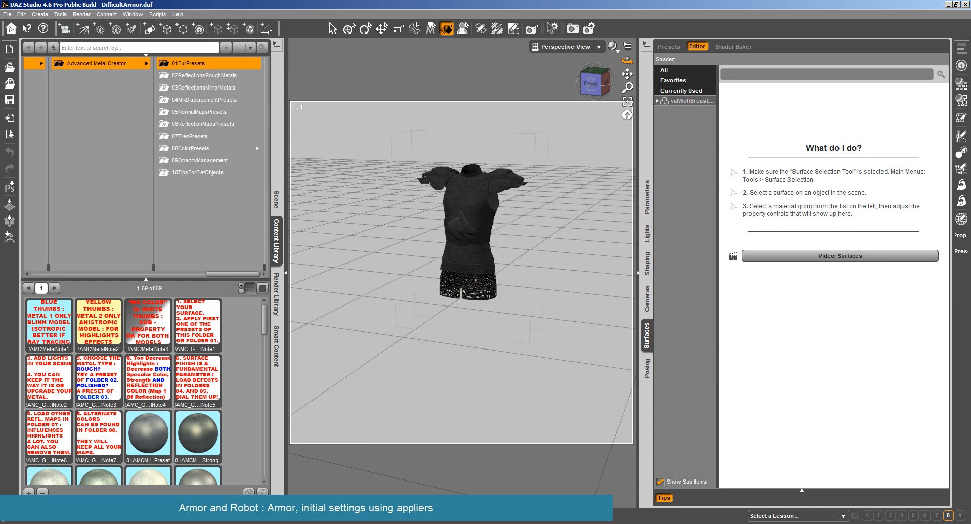
left_click_drag(627, 60, 624, 98)
scroll(525, 125, "up", 3)
scroll(524, 147, "up", 2)
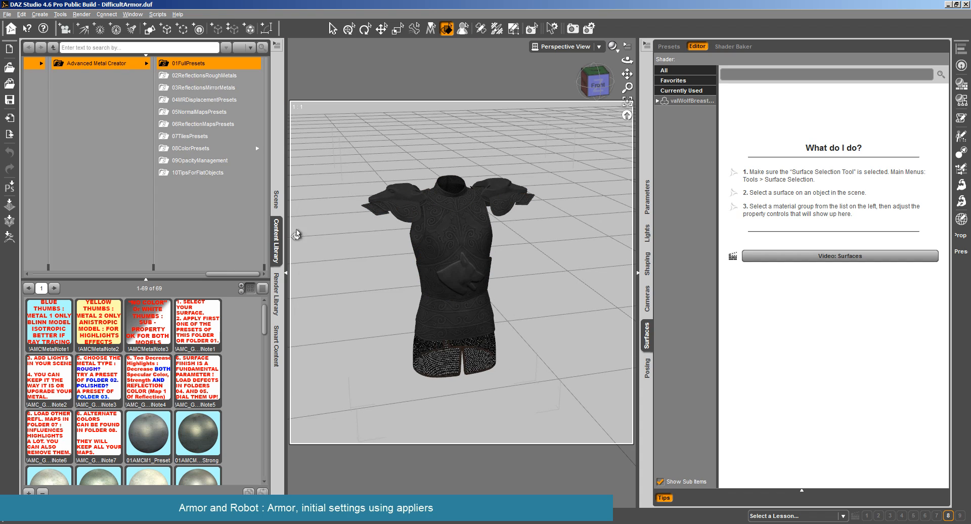
left_click(276, 198)
left_click(48, 88)
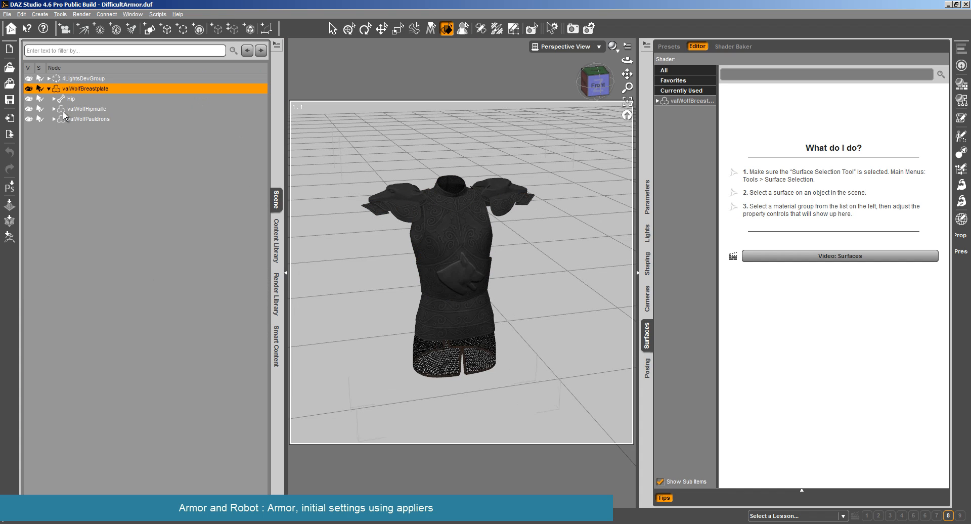
left_click(83, 119, "shift")
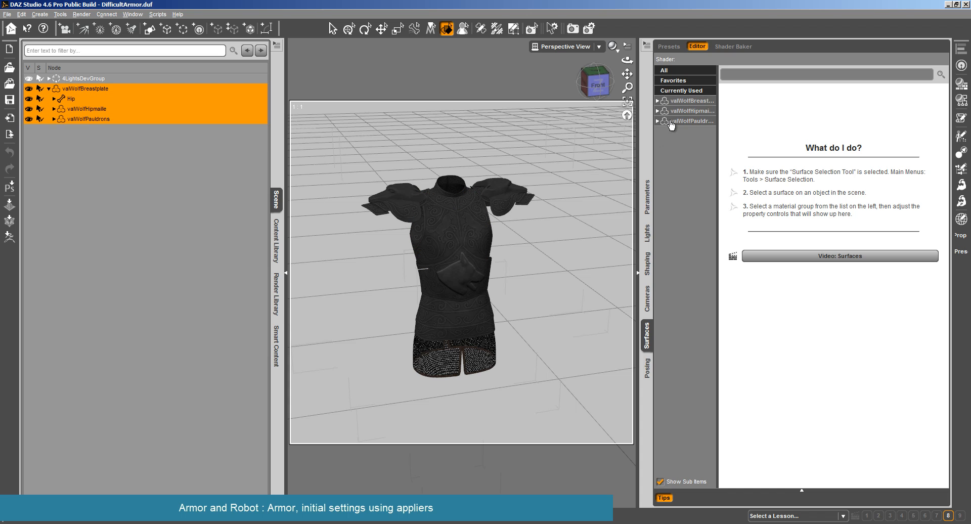
left_click(688, 101)
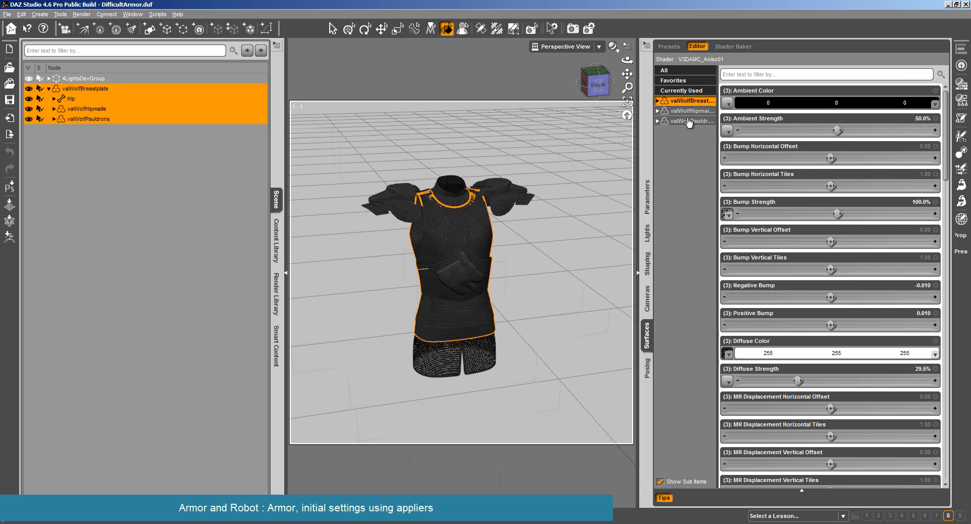
left_click(689, 121, "shift")
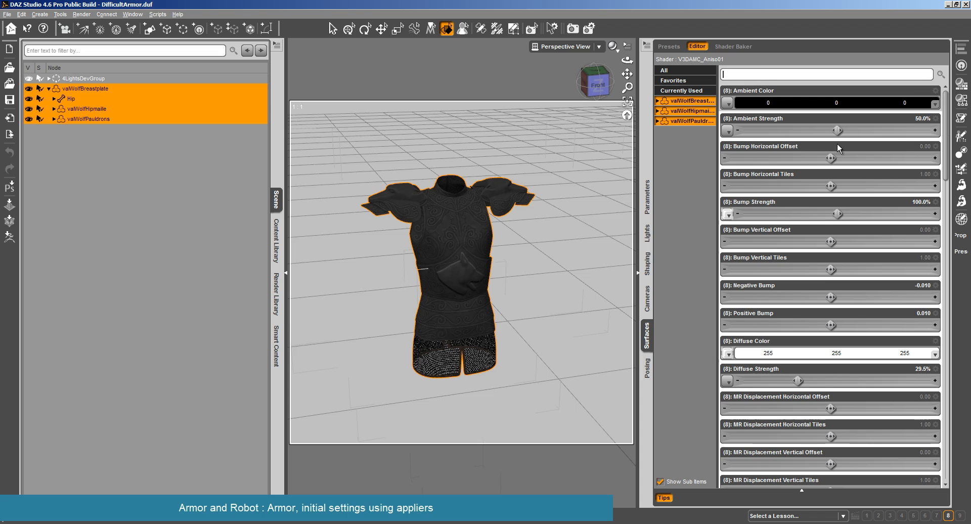
Examine the breastplate surface's Specular properties and reselect the surfaces of all three armor parts
left_click(658, 100)
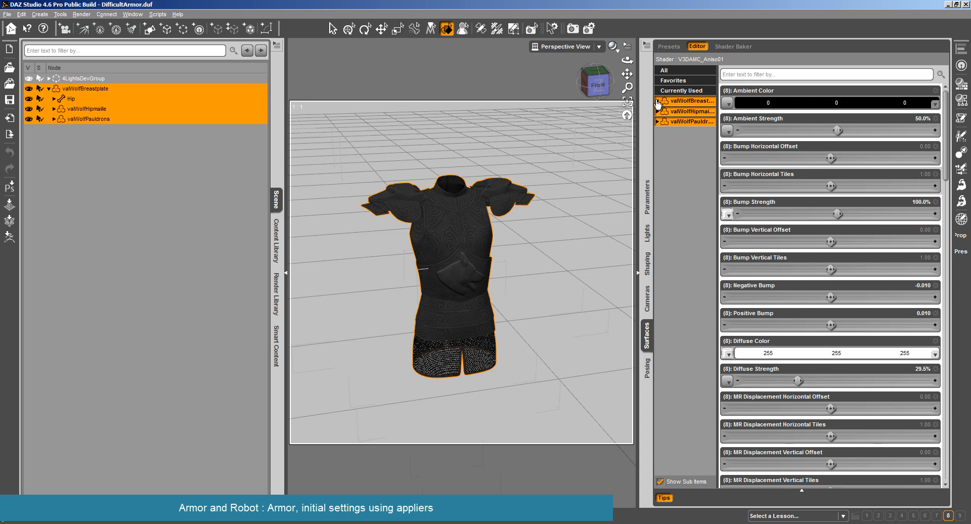
left_click(662, 111)
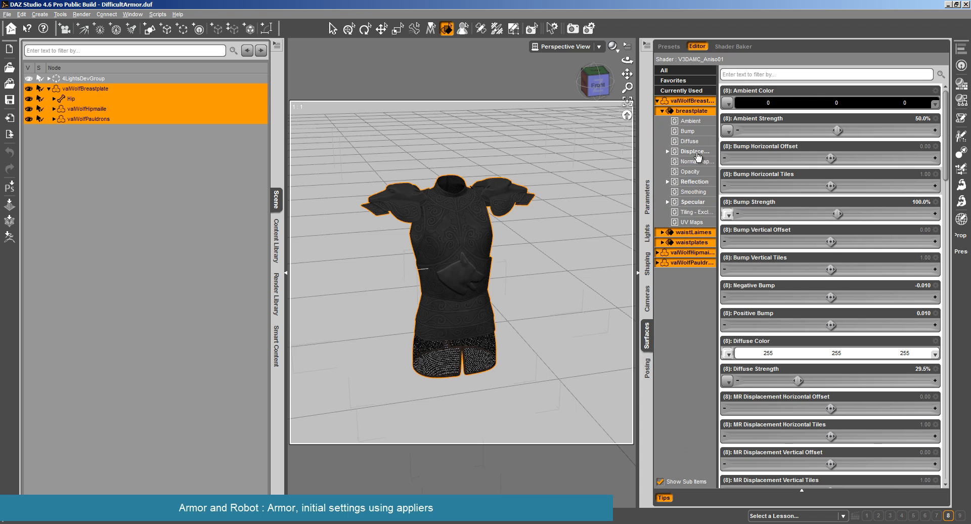
left_click(699, 203)
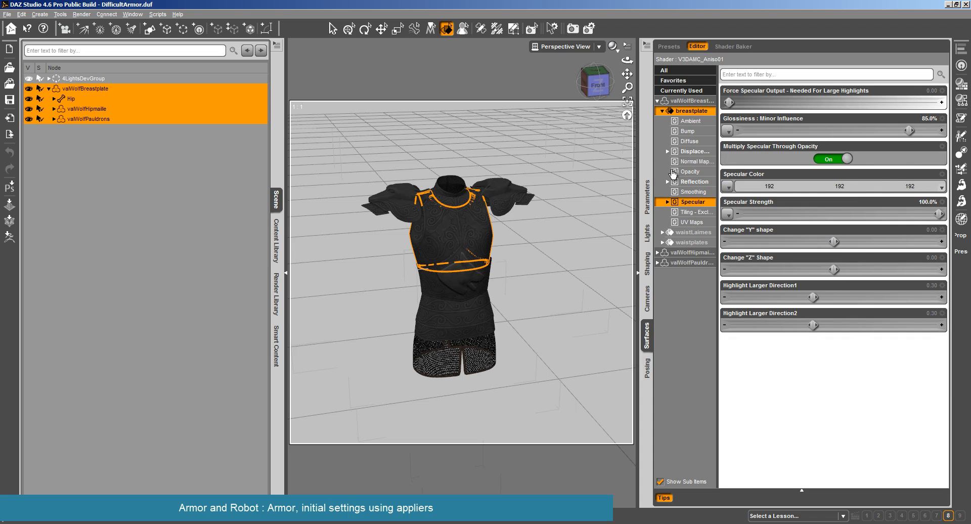
left_click(684, 101)
left_click(697, 263, "shift")
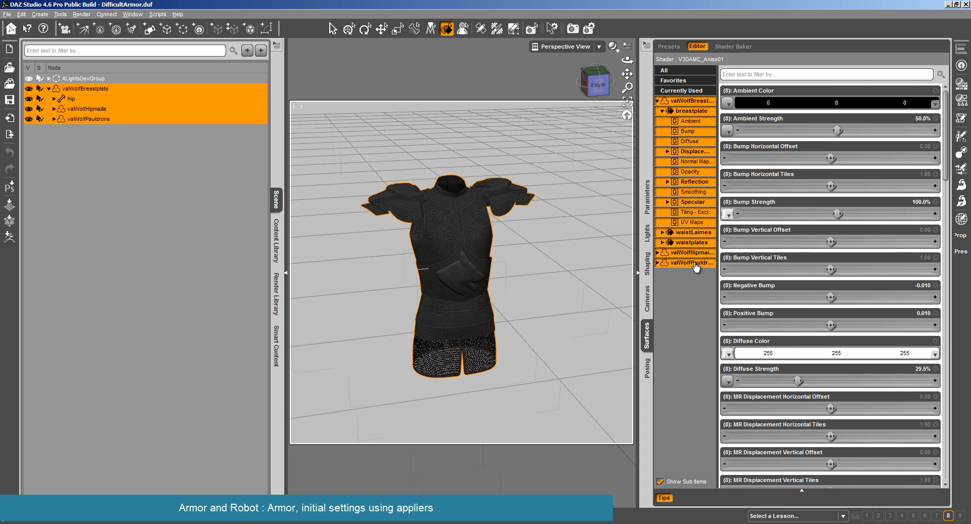
Filter the surface properties for specular settings and set Specular Strength to 61.2% for all armor surfaces
left_click(782, 75)
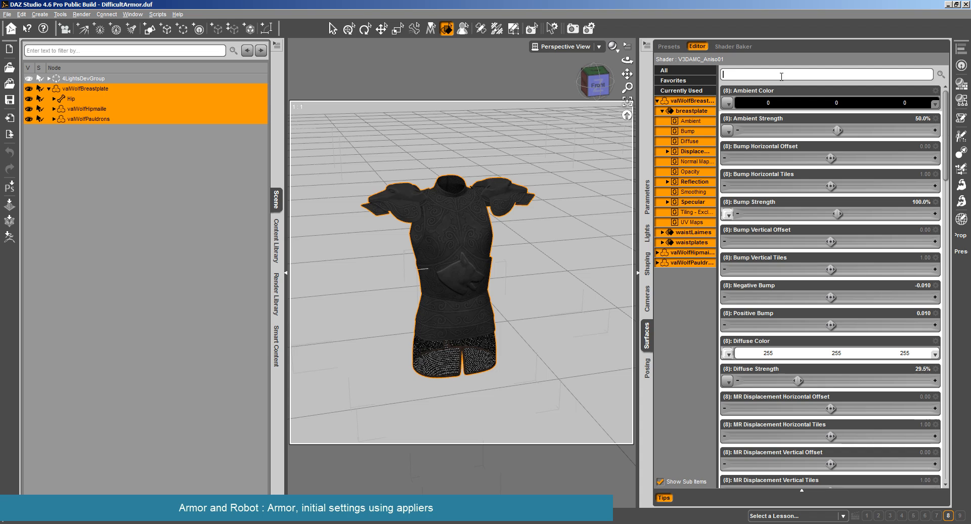
type("s")
key("BackSpace")
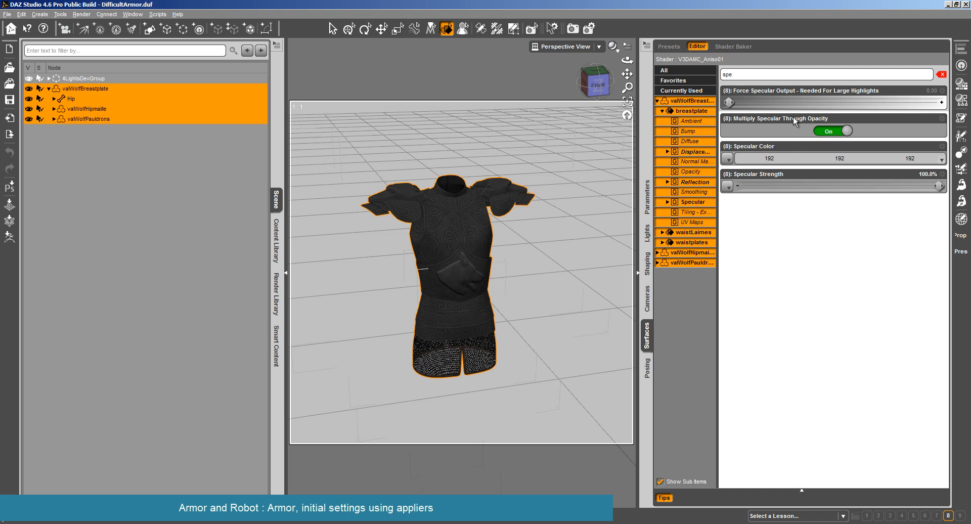
left_click_drag(936, 186, 862, 187)
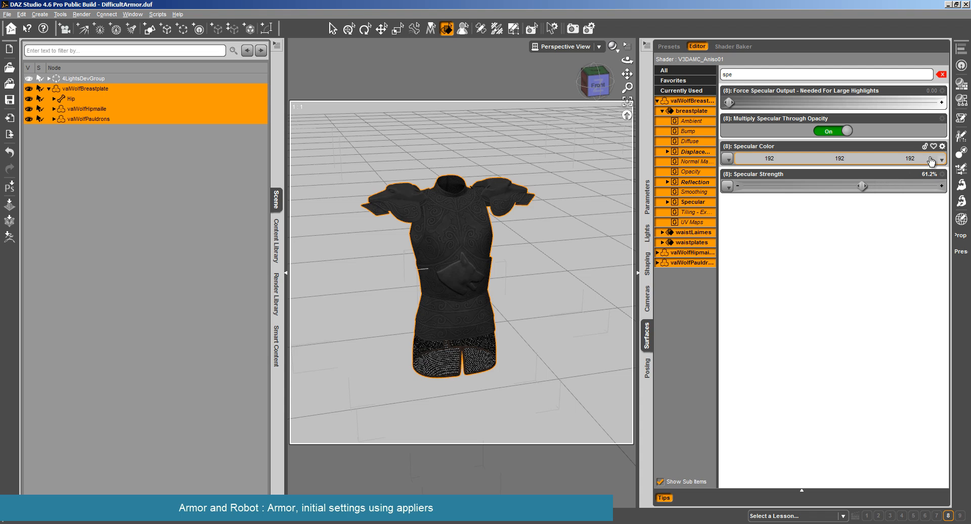
Set the Specular Color of all armor surfaces to pale yellow 255, 252, 208 and reduce Specular Strength slightly
left_click(930, 158)
left_click_drag(602, 187, 601, 185)
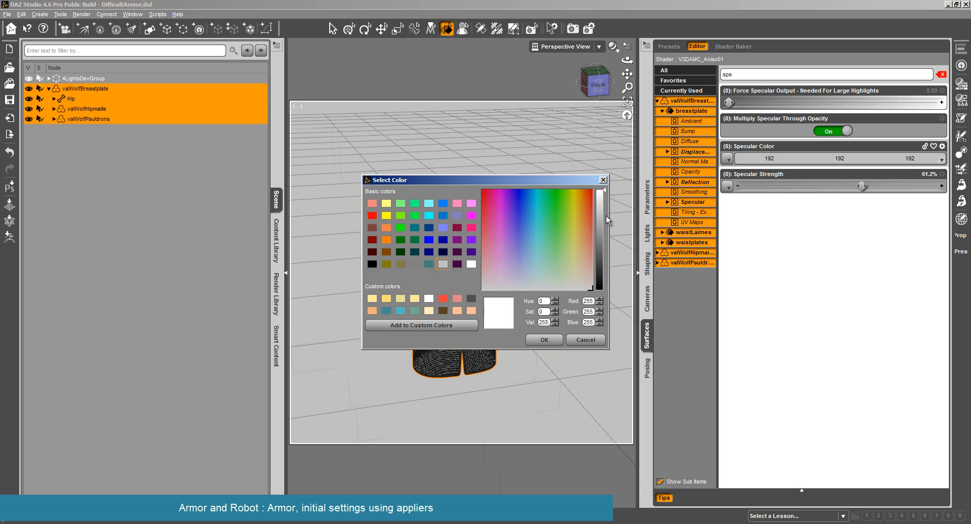
left_click_drag(579, 278, 578, 281)
left_click(555, 338)
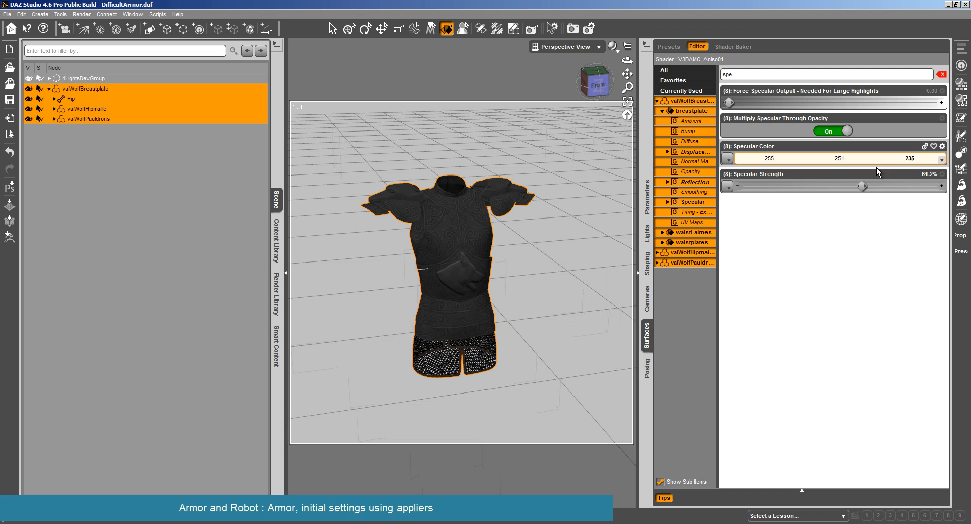
left_click(911, 159)
left_click(576, 276)
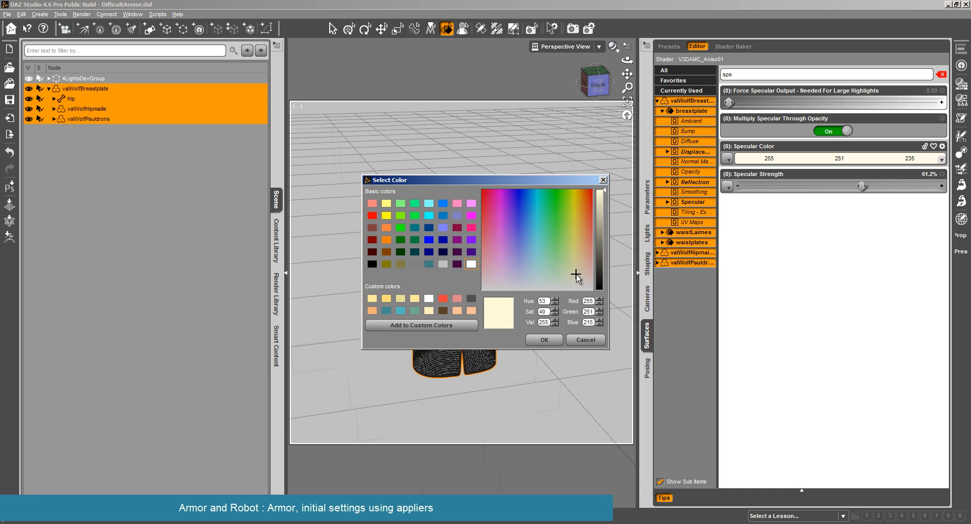
left_click(576, 271)
left_click(545, 339)
left_click_drag(863, 186, 855, 186)
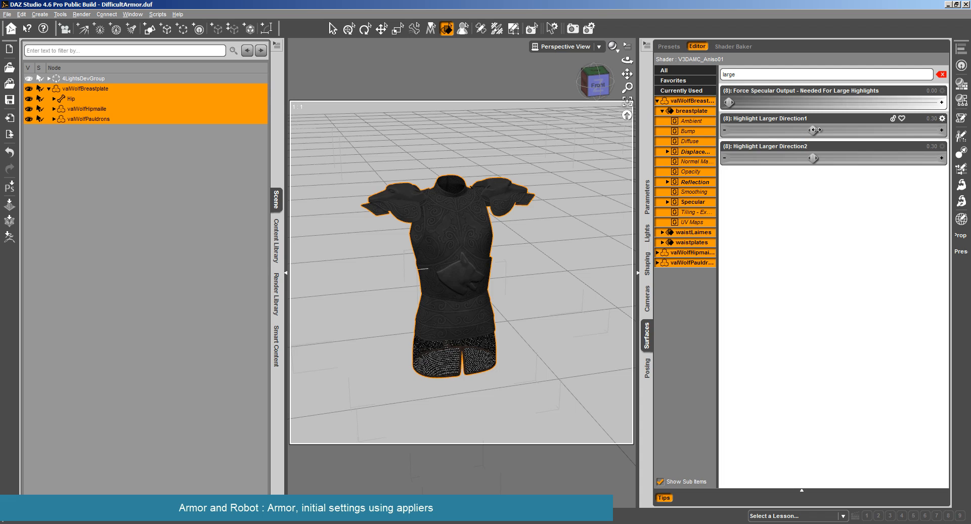
Set Highlight Larger Direction1 and Direction2 to 0.36 for all armor surfaces and test-render the armor
left_click_drag(821, 130, 837, 157)
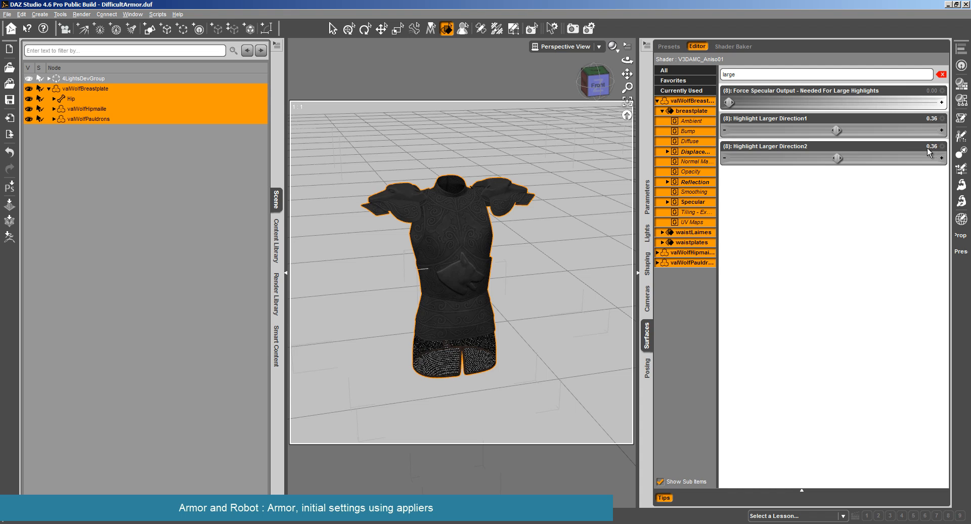
left_click(81, 14)
left_click(81, 26)
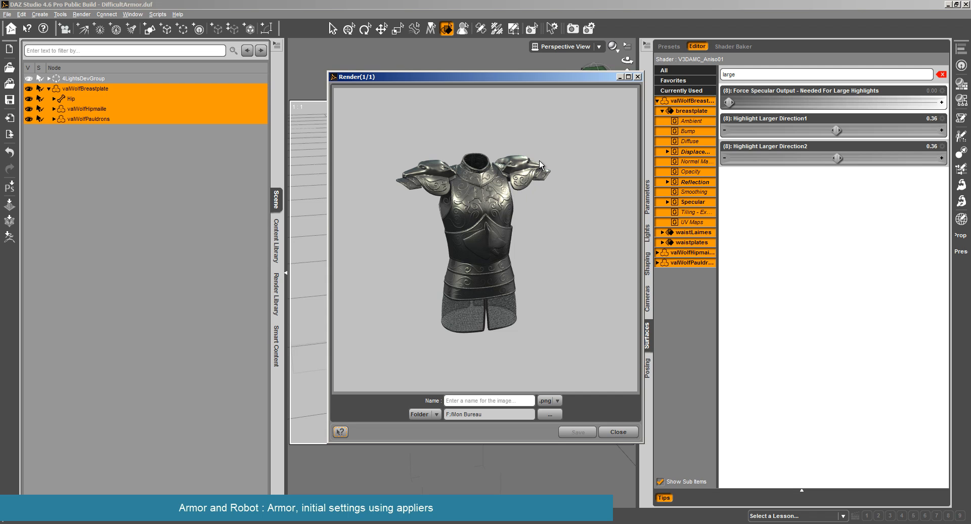
left_click(618, 431)
Test-render the armor from its other side and cancel the render
left_click_drag(627, 60, 653, 61)
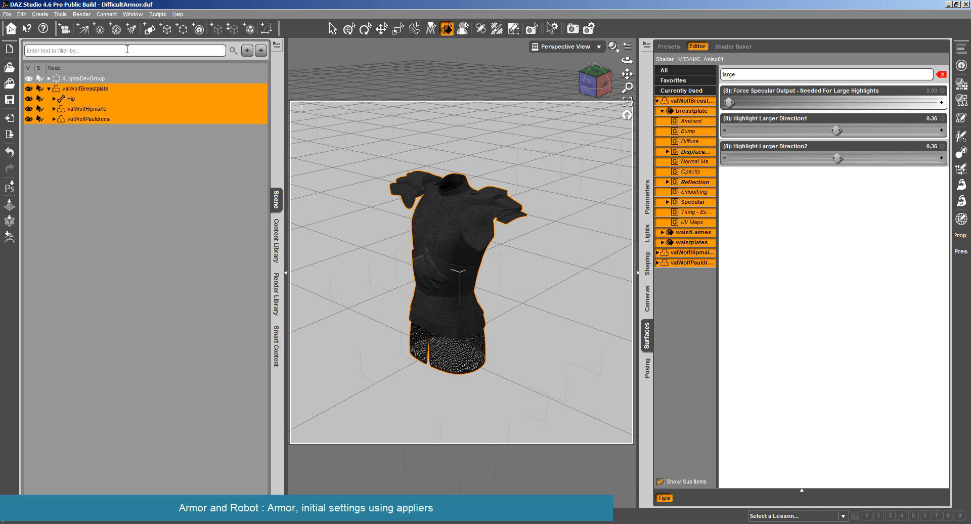
left_click(81, 15)
left_click(85, 24)
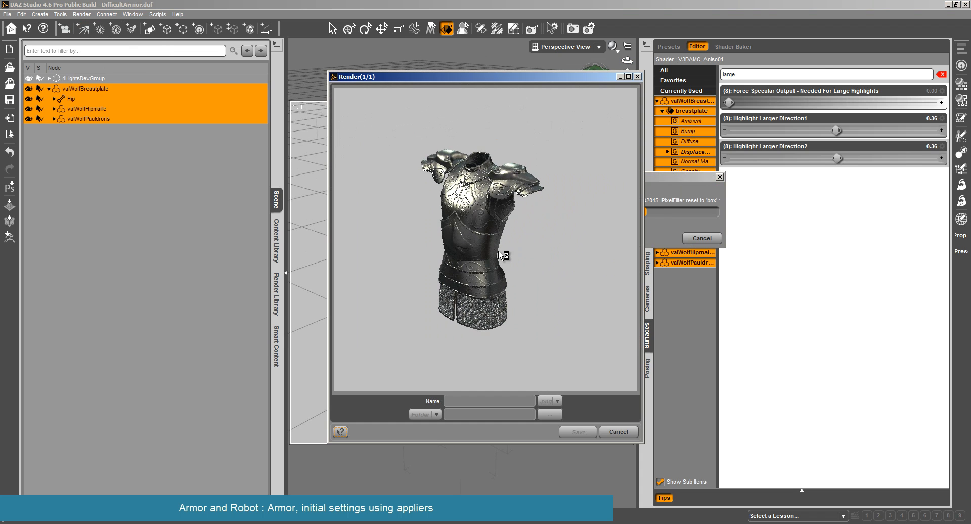
left_click(626, 432)
Set Highlight Larger Direction1 and Direction2 to 0.33 and Specular Strength to 71% for all armor surfaces
left_click(462, 272)
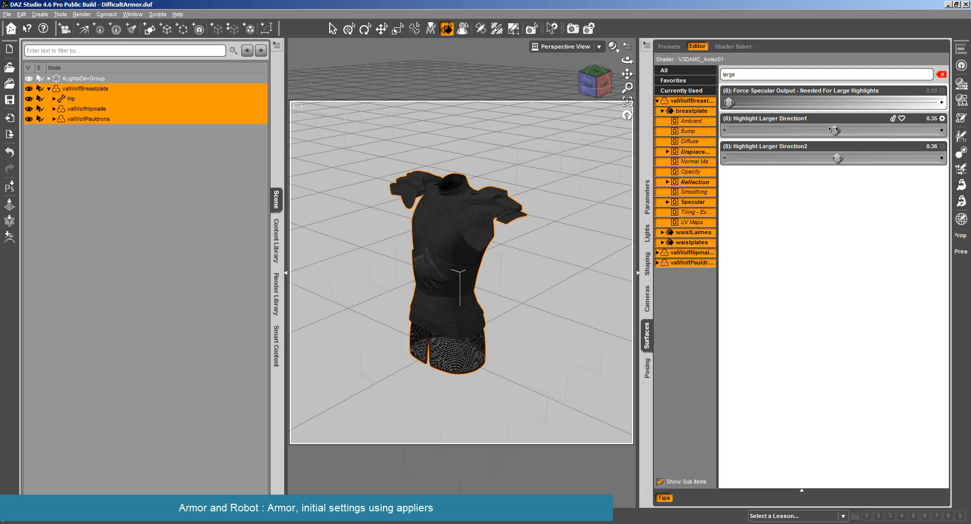
left_click_drag(837, 158, 834, 159)
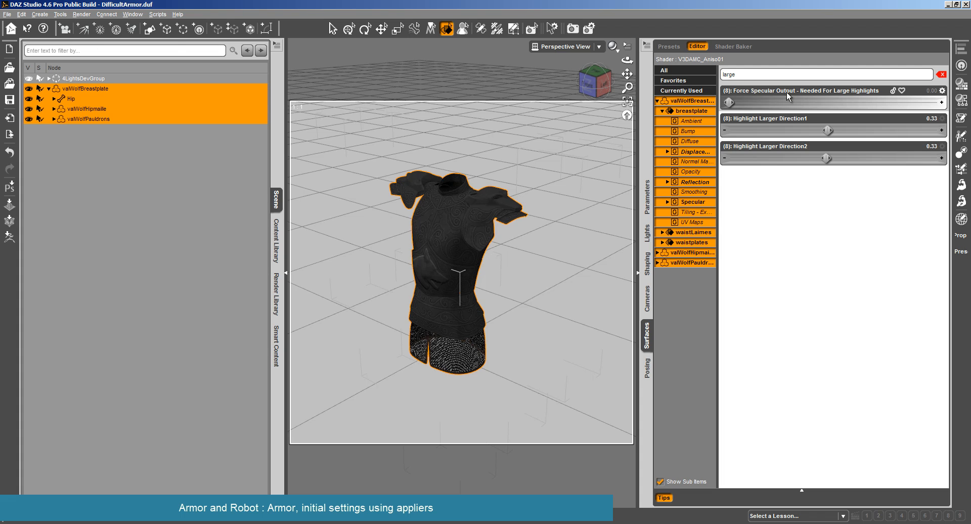
double_click(755, 75)
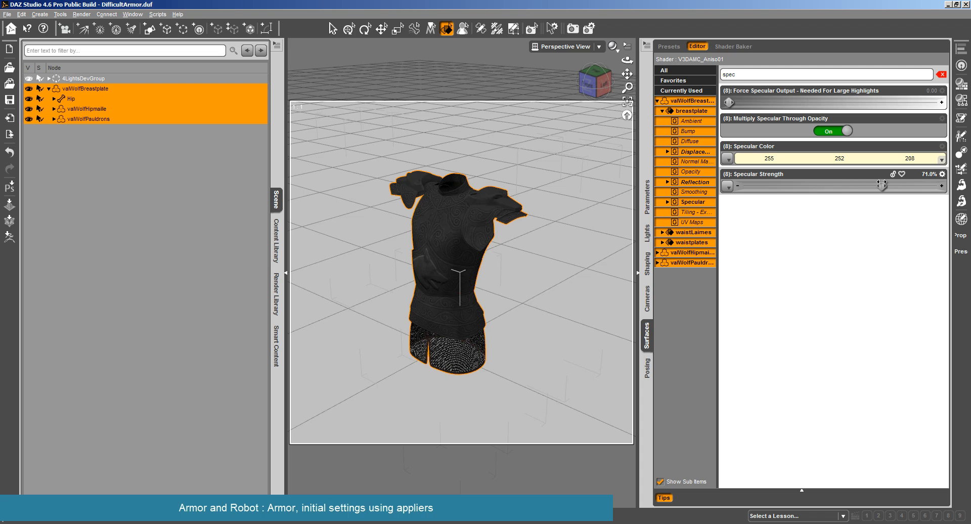
Test-render the armor with the adjusted highlight and specular values and cancel the render
left_click(82, 14)
left_click(96, 24)
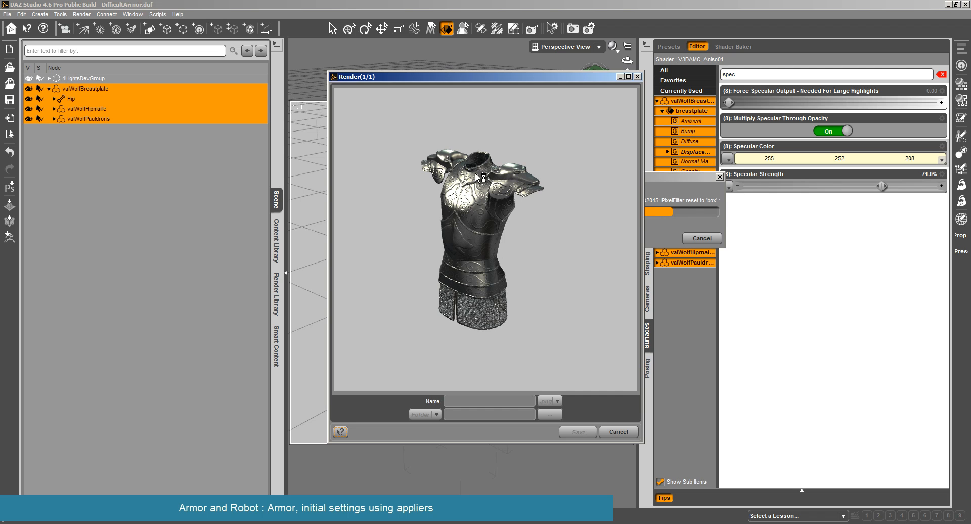
left_click(622, 436)
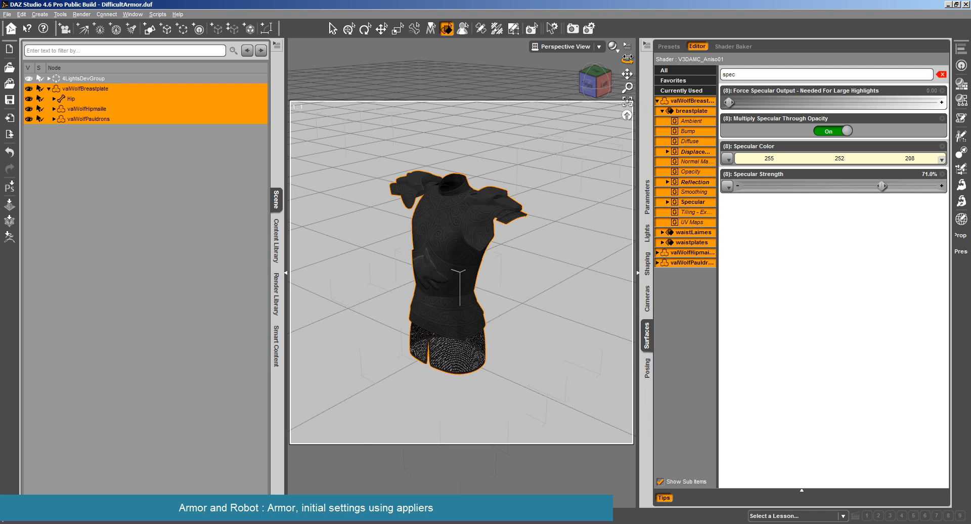
Create a primitive sphere at the world center with 50 cm diameter, 32 segments and 64 sides, and select its surface
left_click_drag(628, 60, 675, 45)
scroll(490, 275, "up", 5)
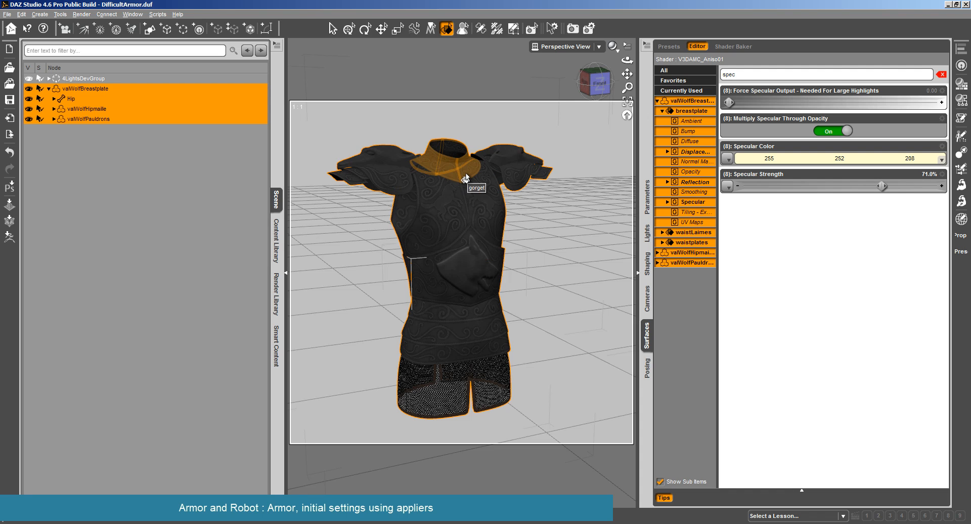
scroll(591, 392, "down", 5)
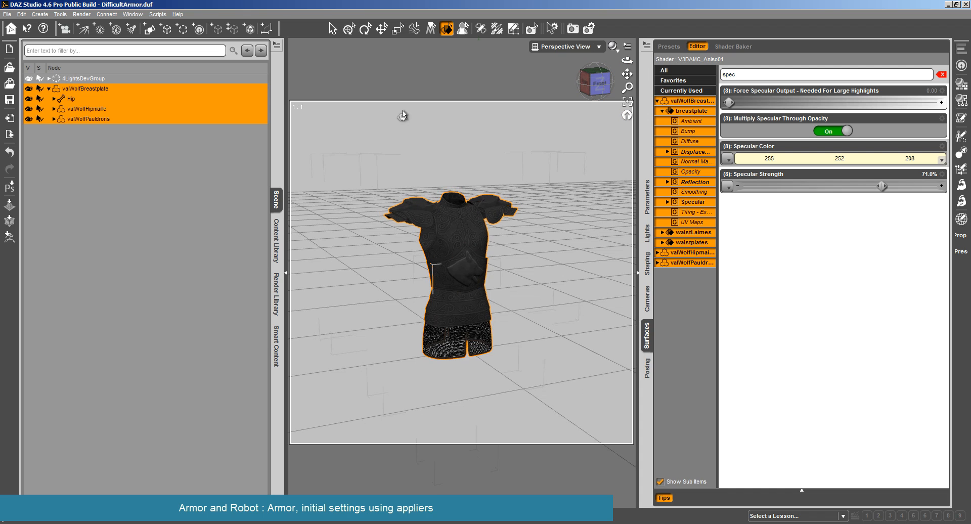
left_click(47, 14)
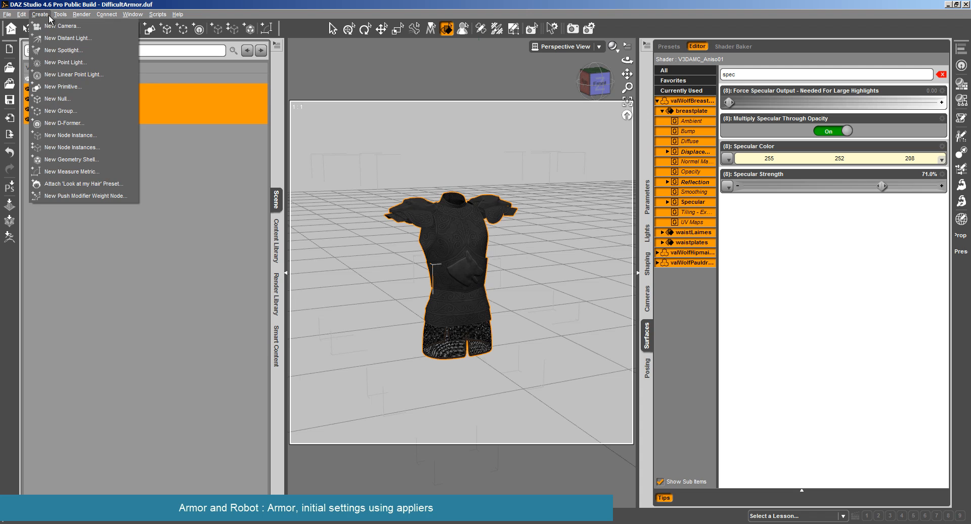
left_click(69, 90)
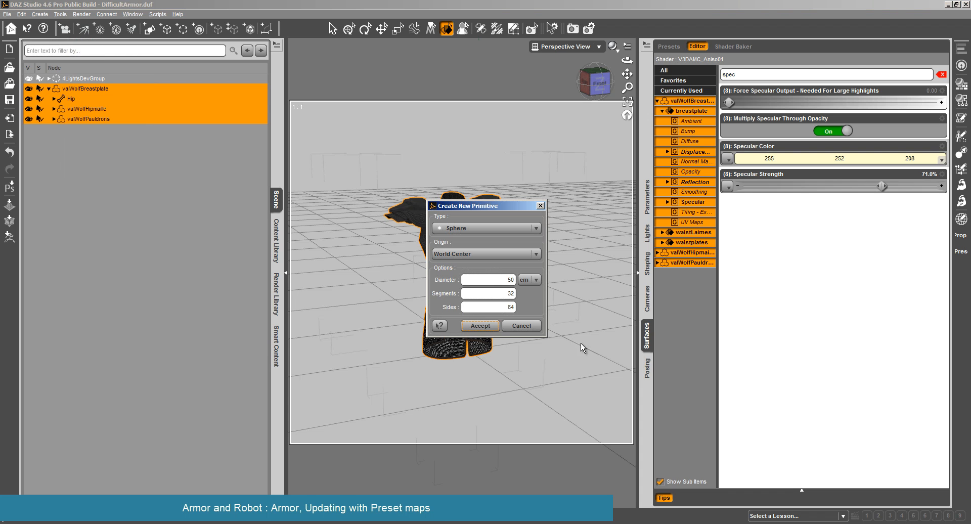
left_click(503, 330)
left_click(439, 409)
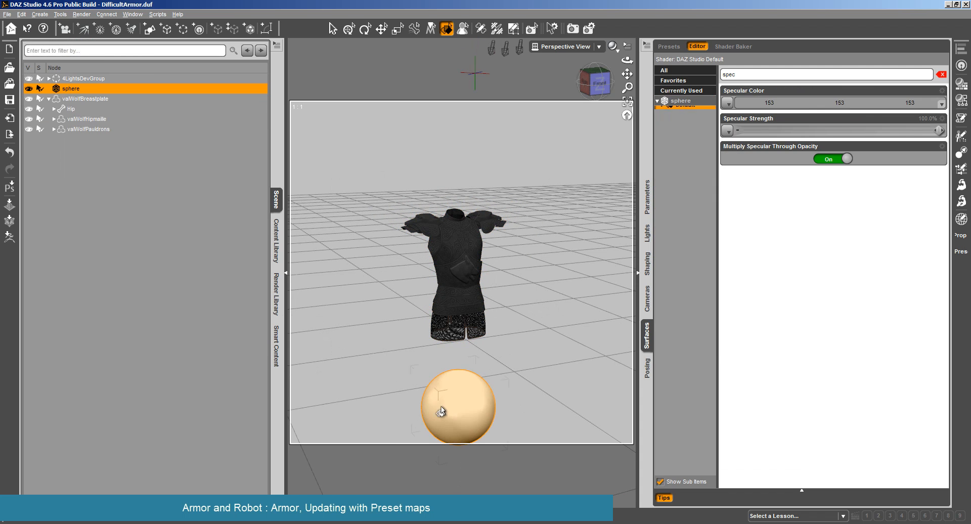
Find the 15AMCM1_PresetStrong shader in the Advanced Metal Creator 01FullPresets folder and apply it to the sphere
left_click(280, 248)
scroll(146, 390, "down", 10)
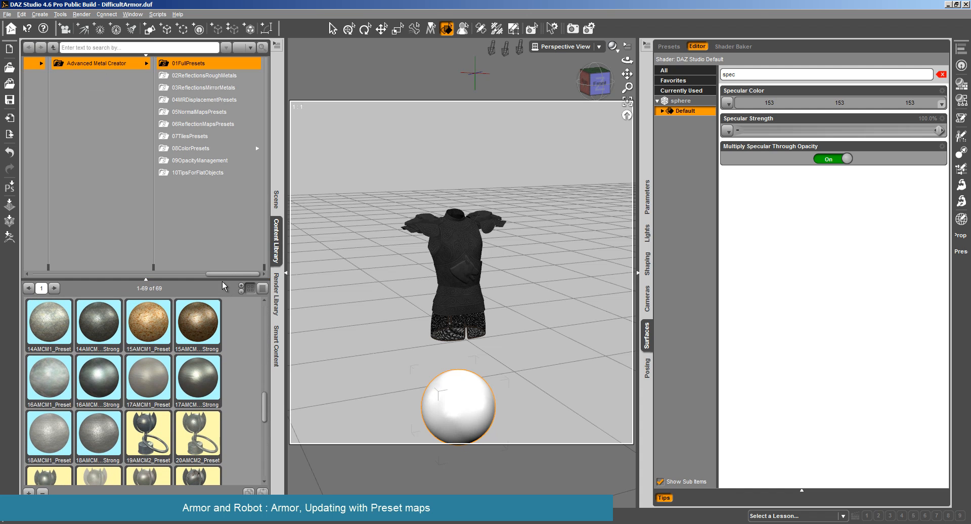
left_click_drag(223, 277, 223, 161)
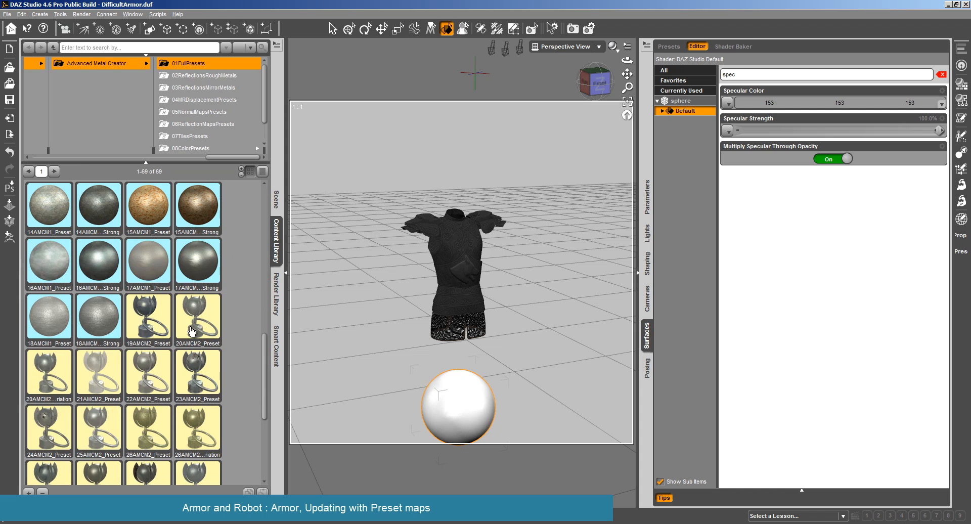
scroll(192, 330, "up", 5)
scroll(192, 330, "up", 1)
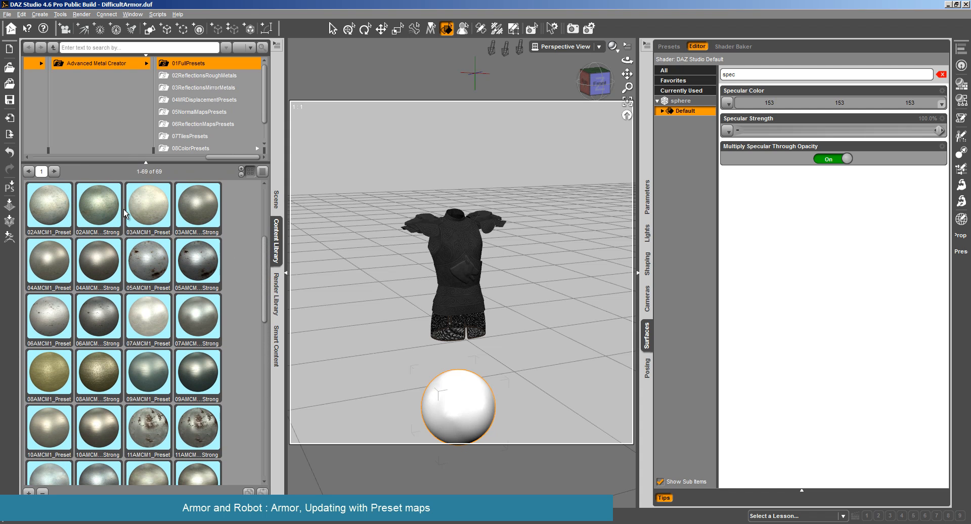
scroll(164, 223, "up", 5)
scroll(160, 337, "down", 10)
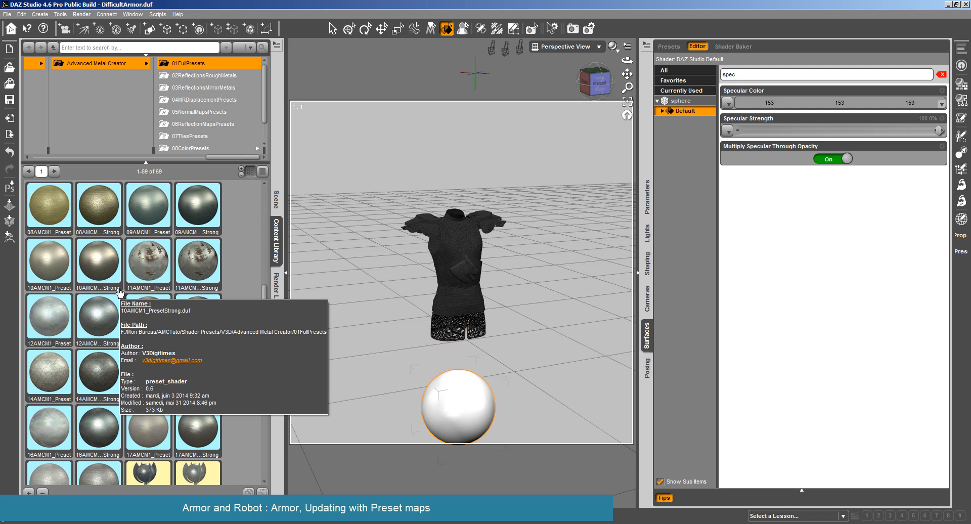
scroll(229, 308, "down", 9)
scroll(230, 307, "up", 2)
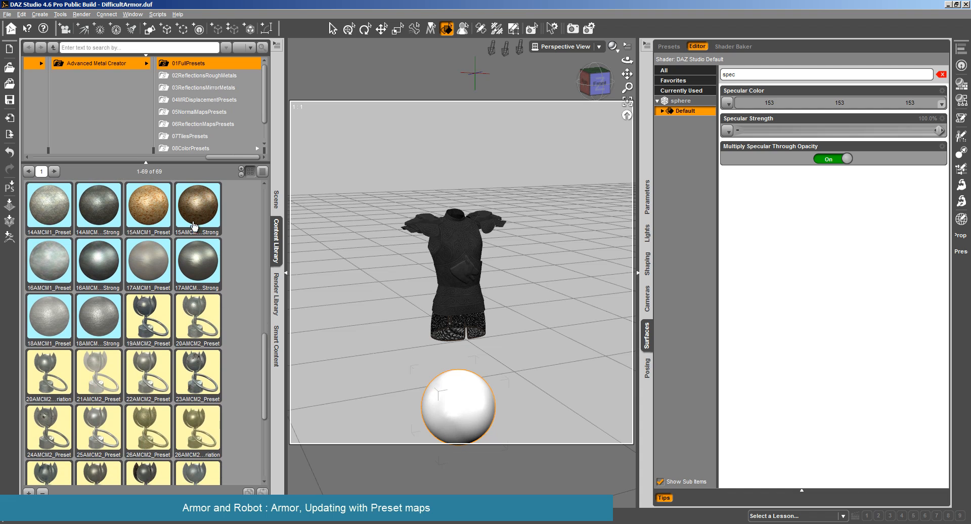
scroll(209, 310, "up", 7)
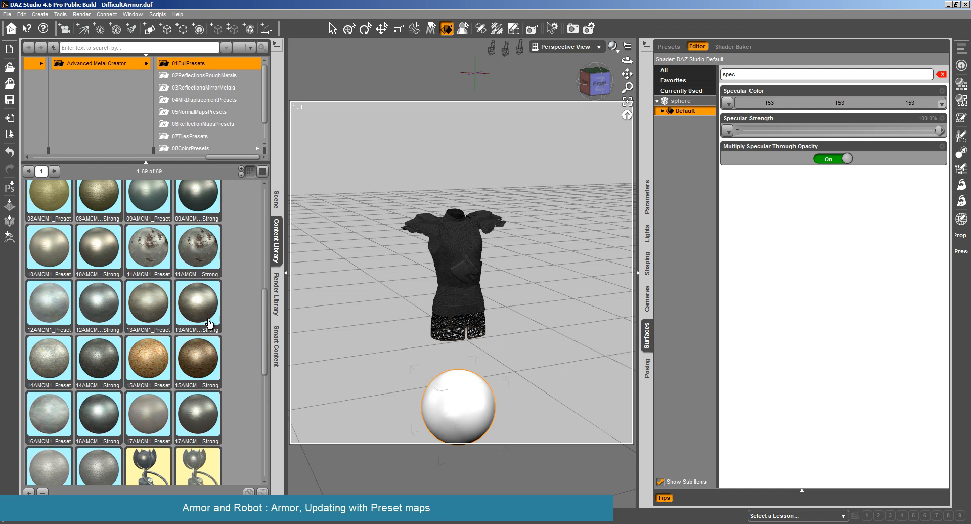
mouse_move(205, 353)
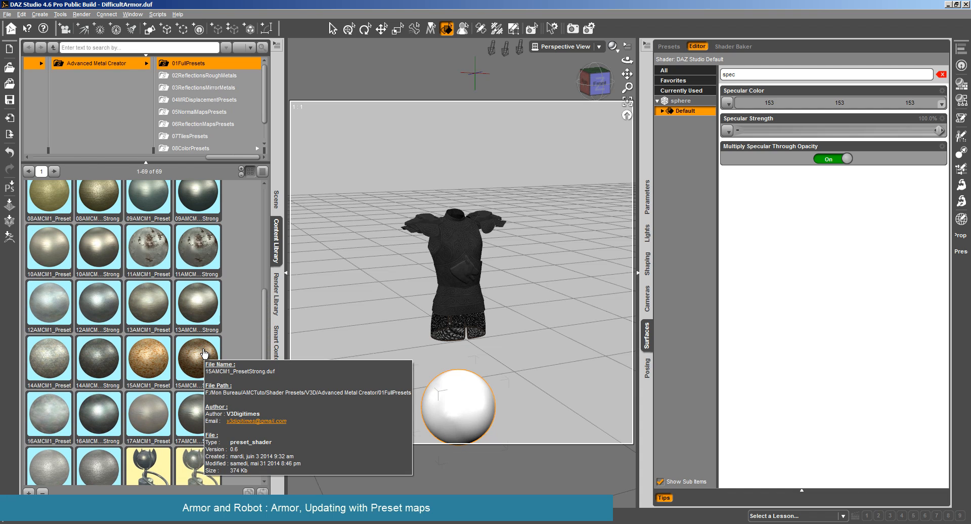
left_click_drag(205, 353, 455, 408)
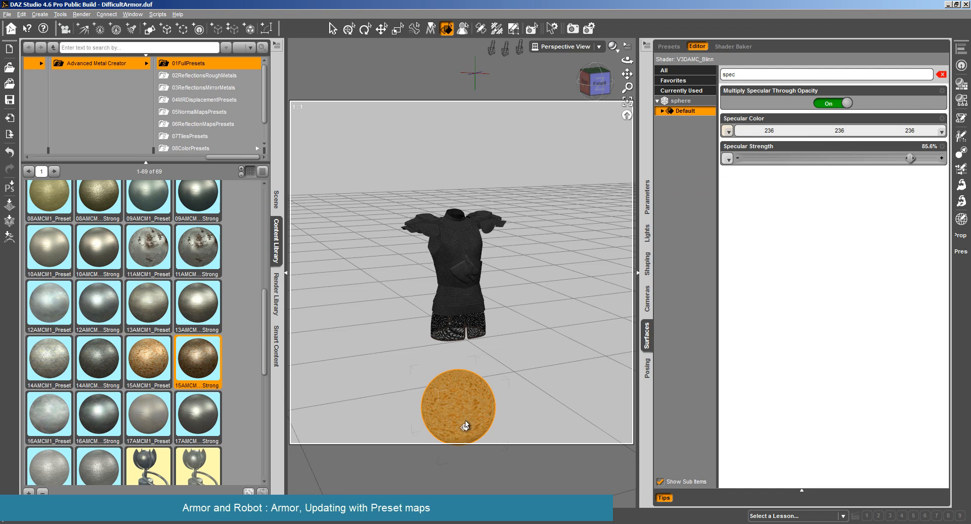
Clear the surface property filter and examine the sphere's Ambient Color and Diffuse Color maps
left_click(941, 74)
mouse_move(729, 105)
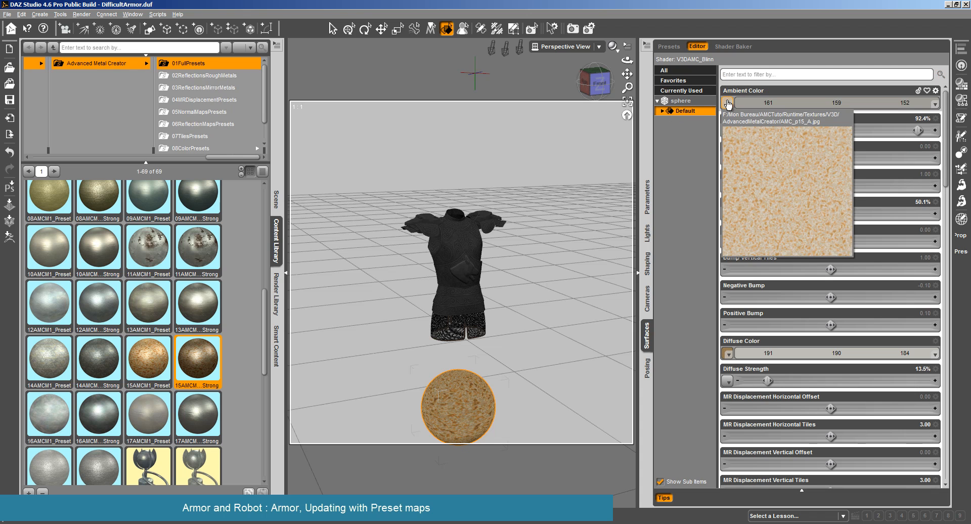
mouse_move(727, 354)
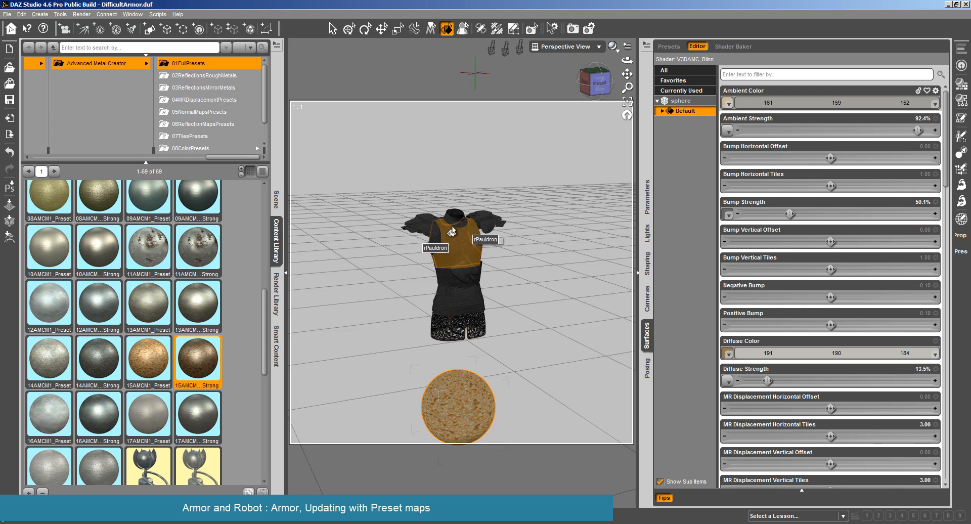
Assign the AMC_p15_A.jpg map to the Ambient Color of all breastplate, hipmaille and pauldron surfaces
left_click(456, 228)
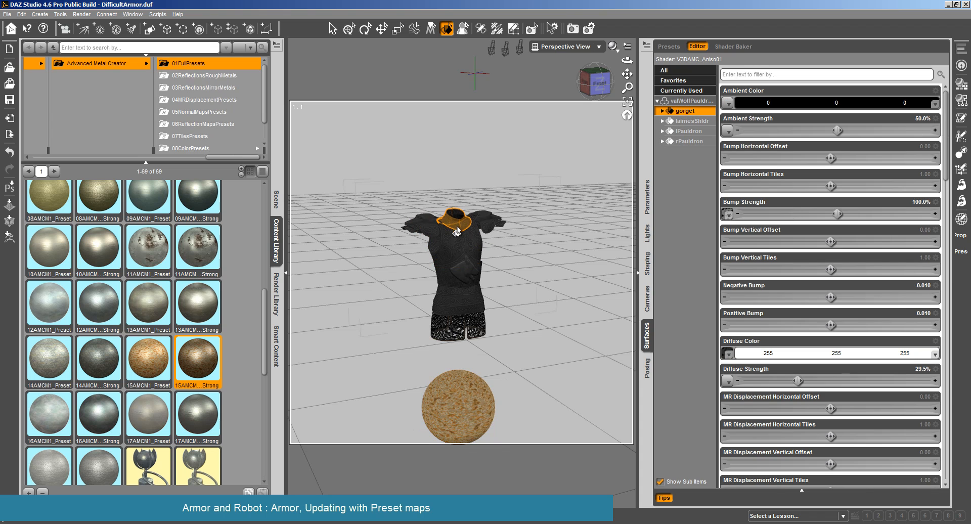
left_click(276, 199)
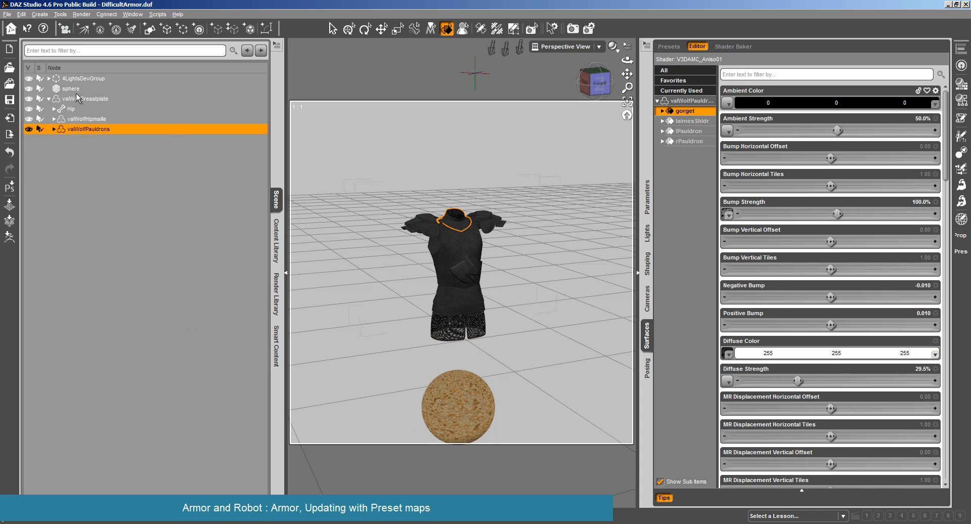
left_click(77, 98)
left_click(101, 130, "shift")
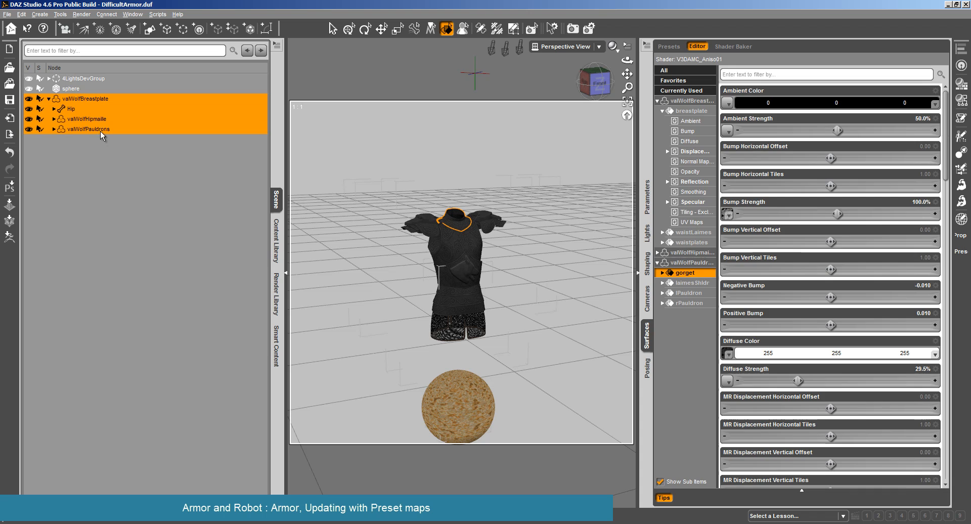
left_click(689, 101)
left_click(693, 304, "shift")
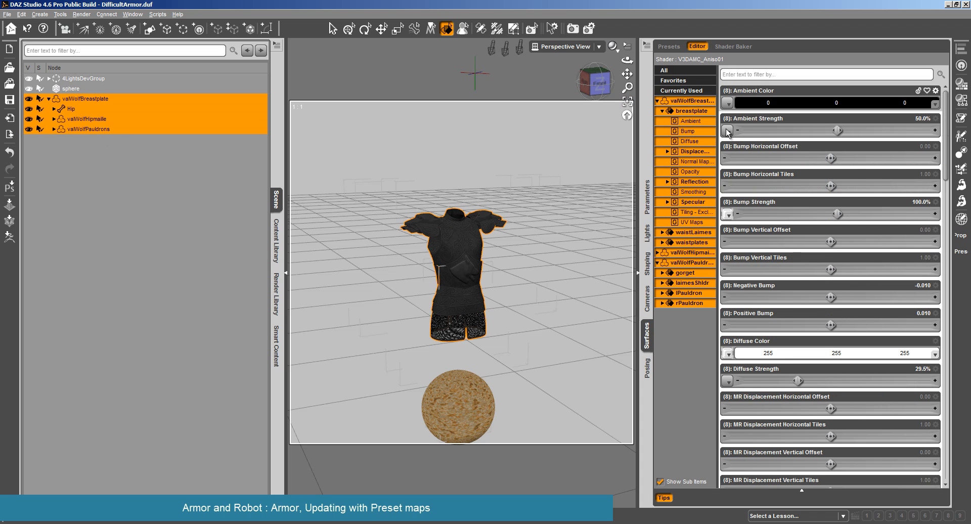
left_click(727, 103)
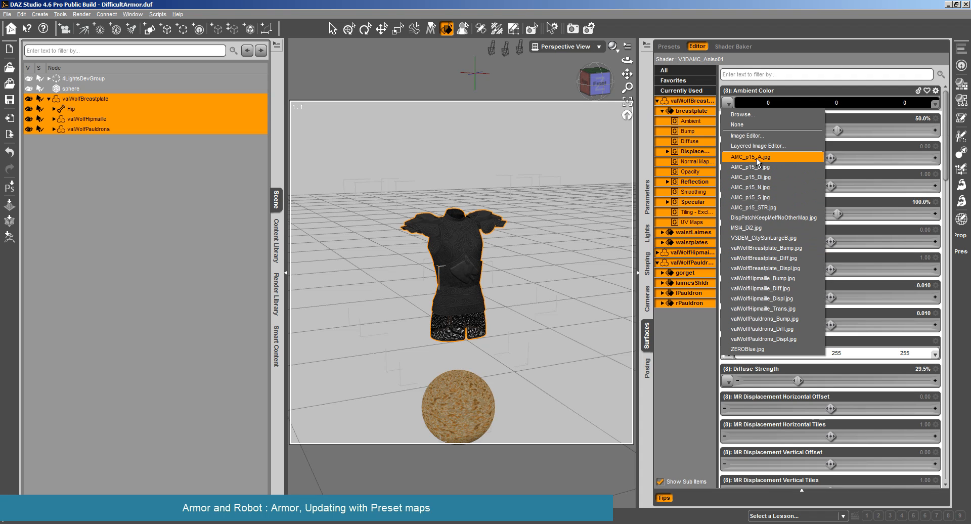
left_click(757, 159)
Set the Ambient Color of all armor surfaces to grey 201, 201, 201
left_click(935, 104)
left_click(604, 217)
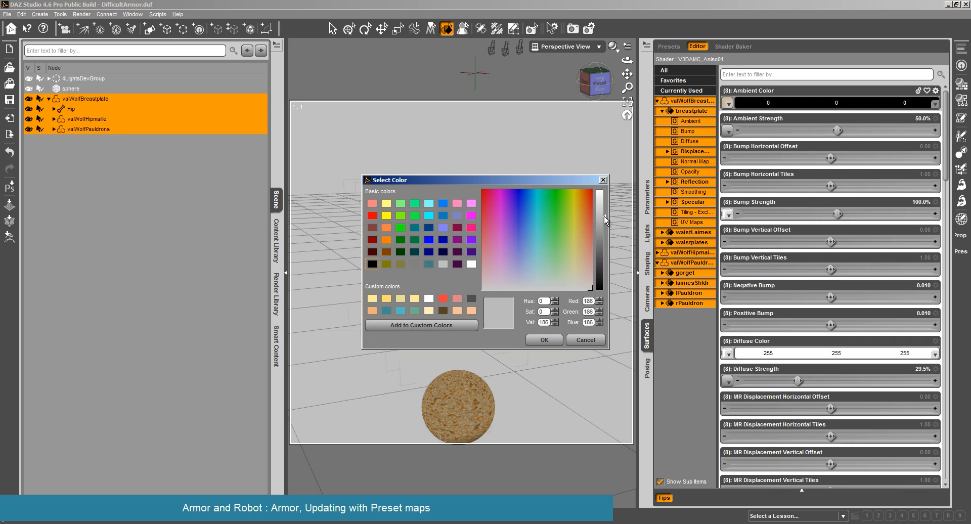
left_click_drag(604, 216, 599, 214)
left_click(544, 340)
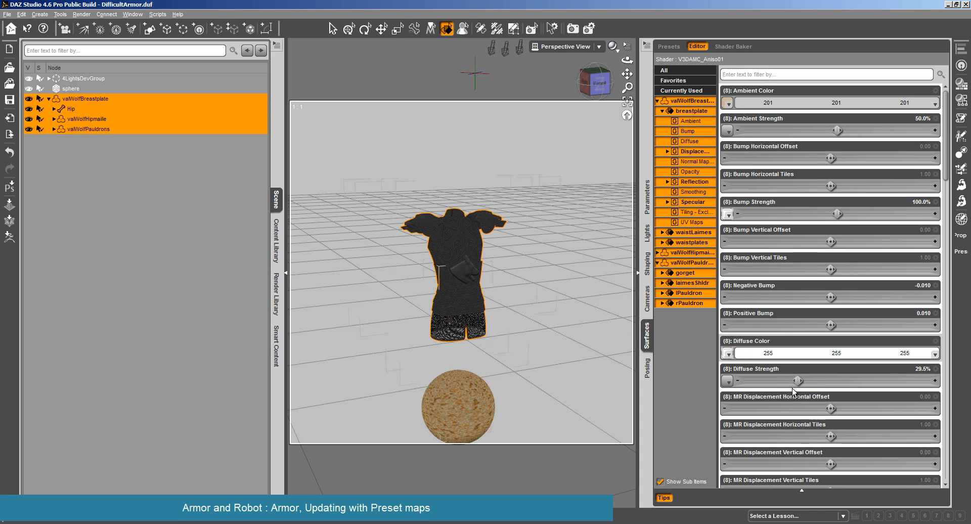
Set Diffuse Strength to 9% and Ambient Strength to 62% for all armor surfaces
left_click_drag(798, 381, 760, 381)
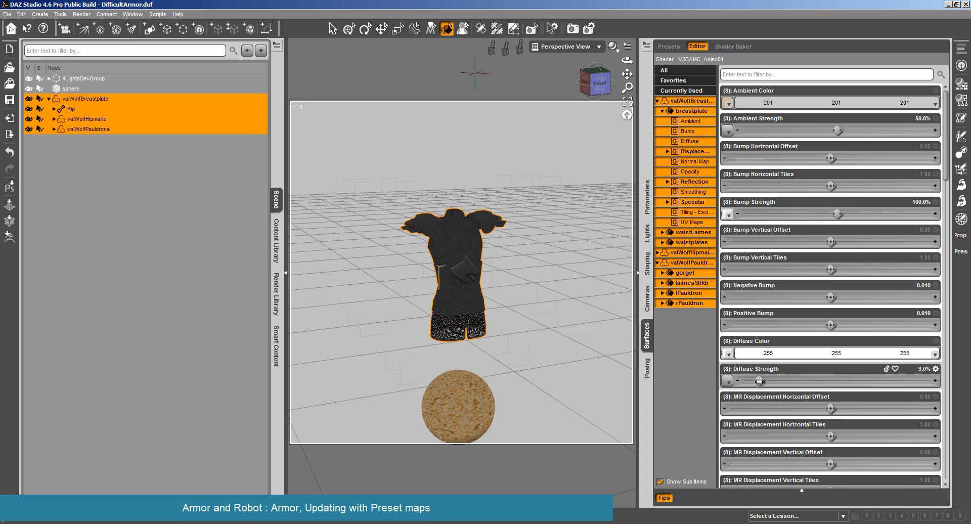
left_click(81, 14)
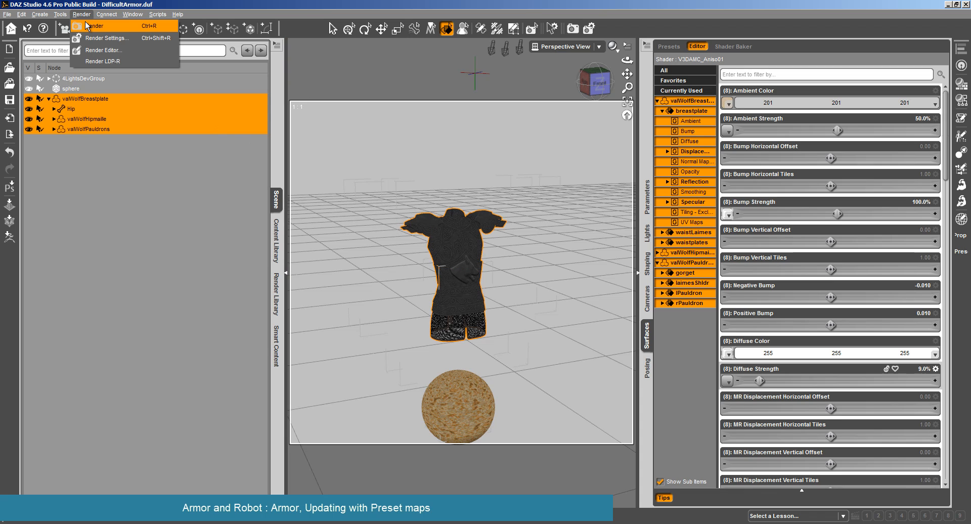
left_click(841, 131)
left_click_drag(840, 131, 858, 129)
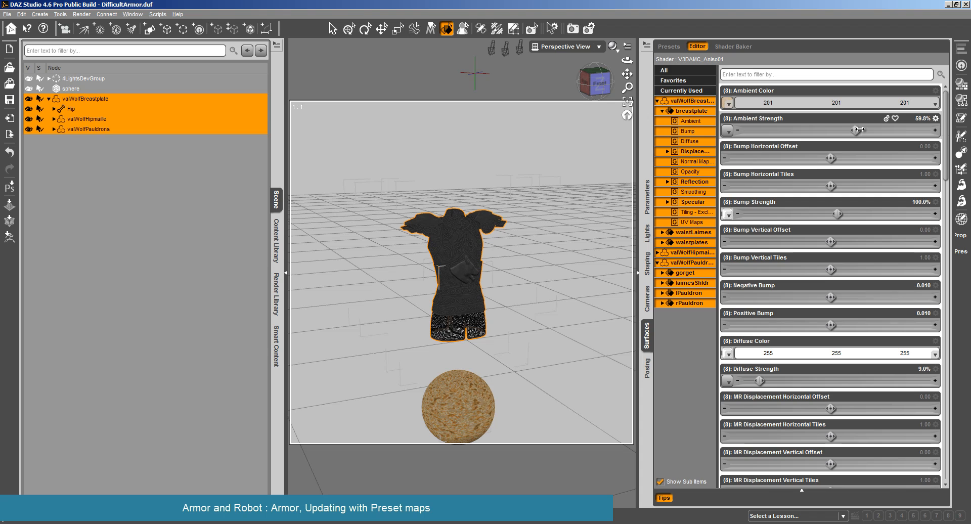
Test-render the armor and sphere with the ambient map applied and close the render
left_click(81, 14)
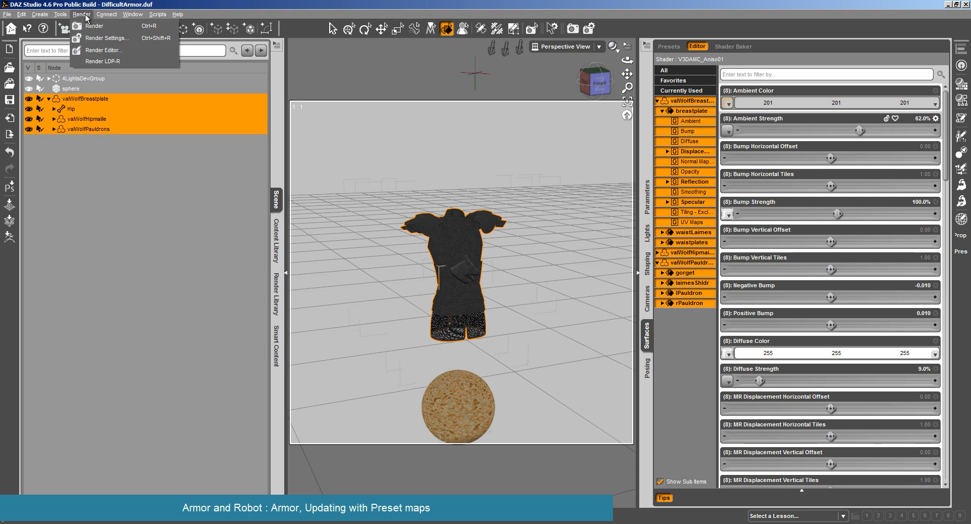
left_click(91, 25)
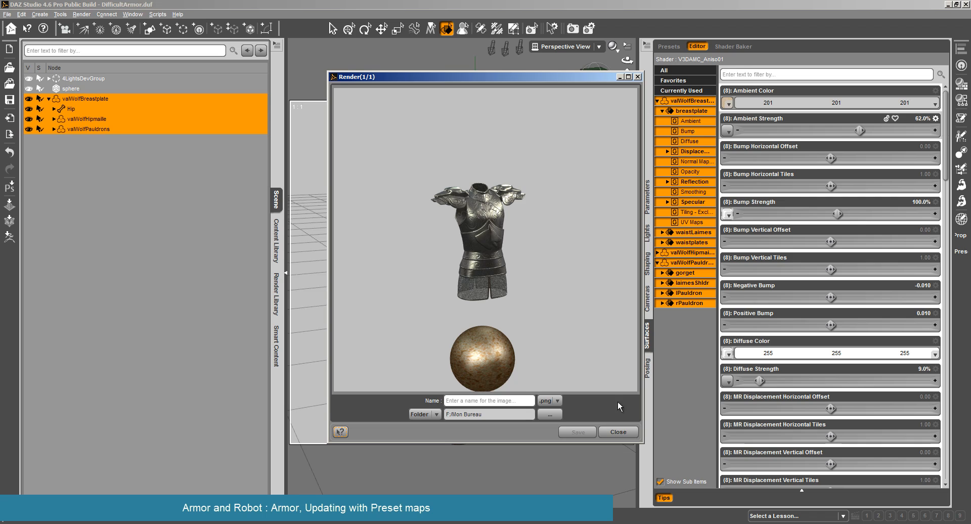
left_click(617, 432)
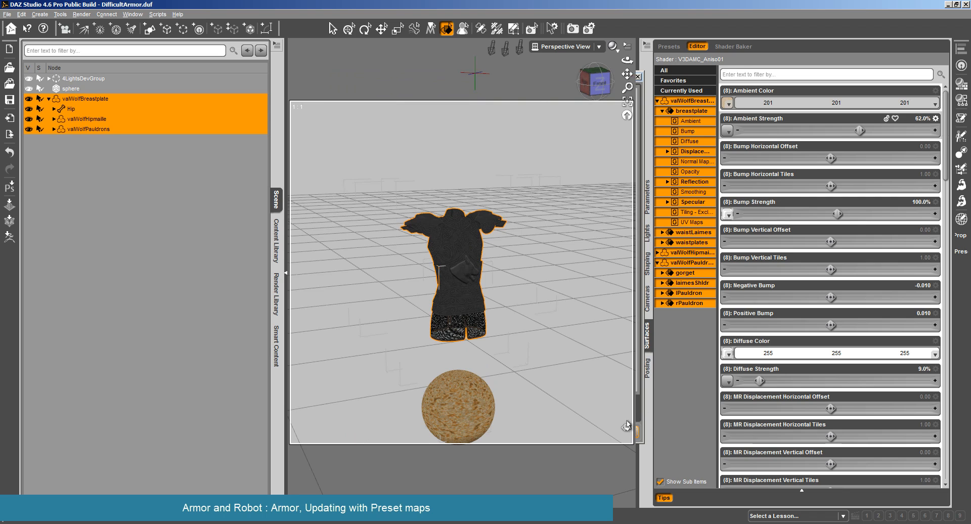
Set the waistplates surface to Diffuse Strength 0%, Ambient Color white (255, 255, 255) and Ambient Strength about 91%
left_click(482, 266)
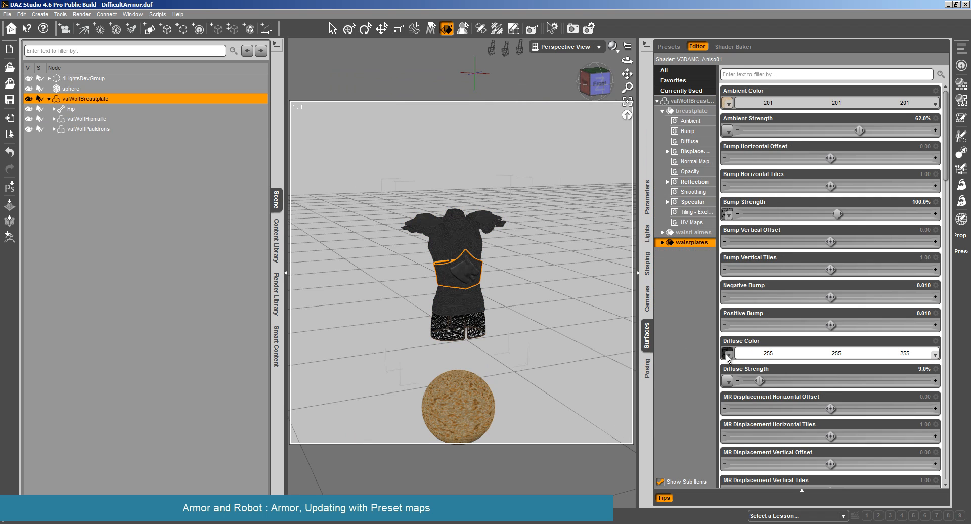
mouse_move(727, 354)
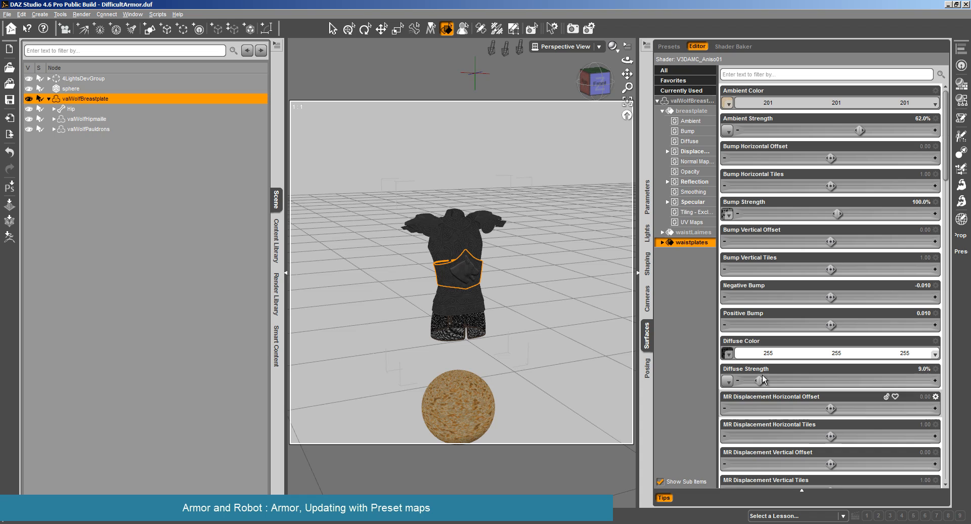
left_click_drag(759, 380, 739, 381)
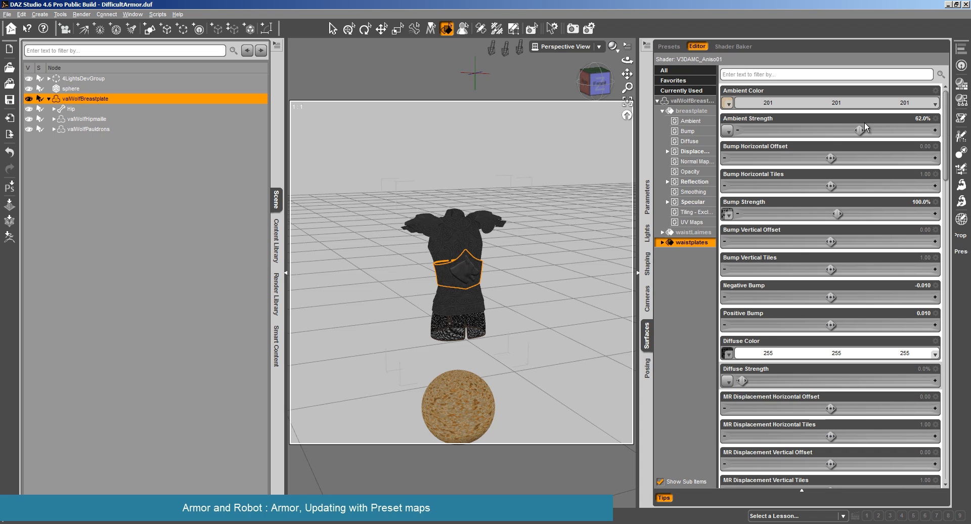
left_click(903, 111)
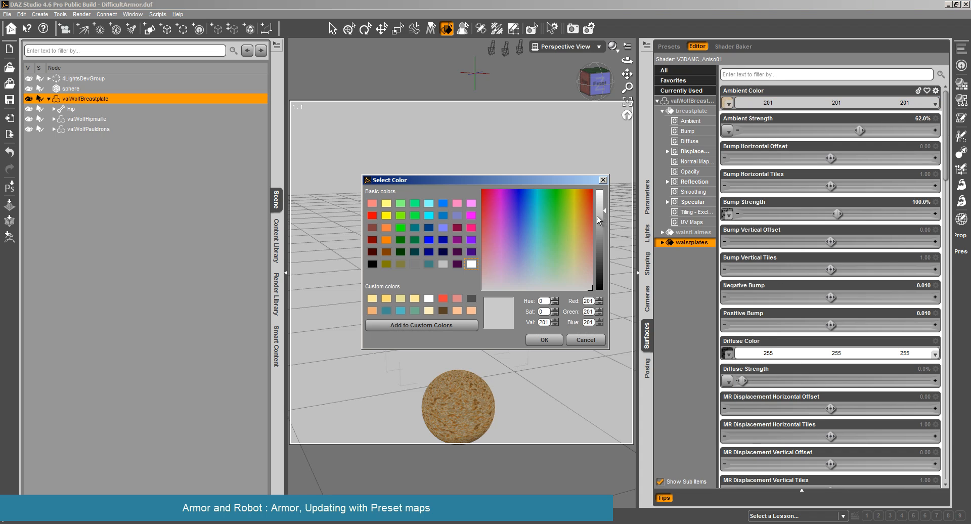
left_click_drag(597, 216, 597, 189)
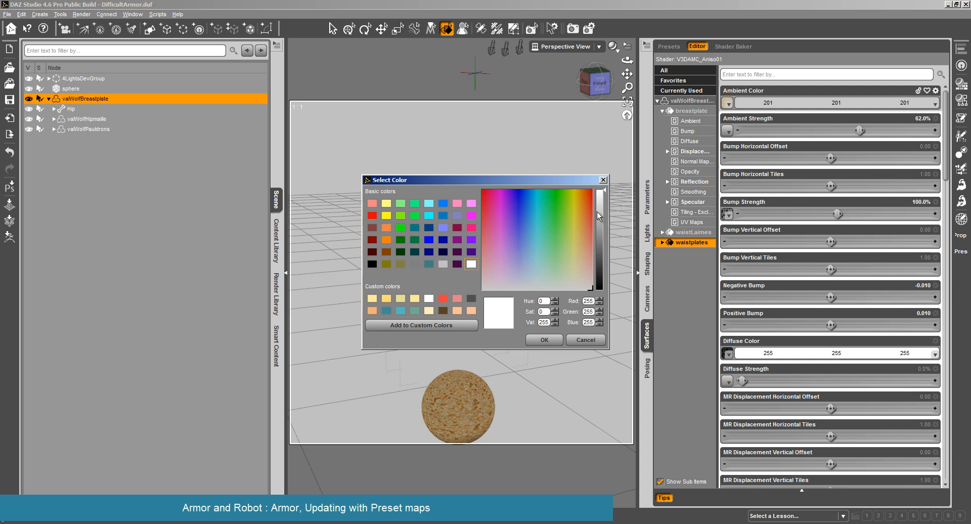
left_click(545, 339)
left_click_drag(859, 130, 920, 130)
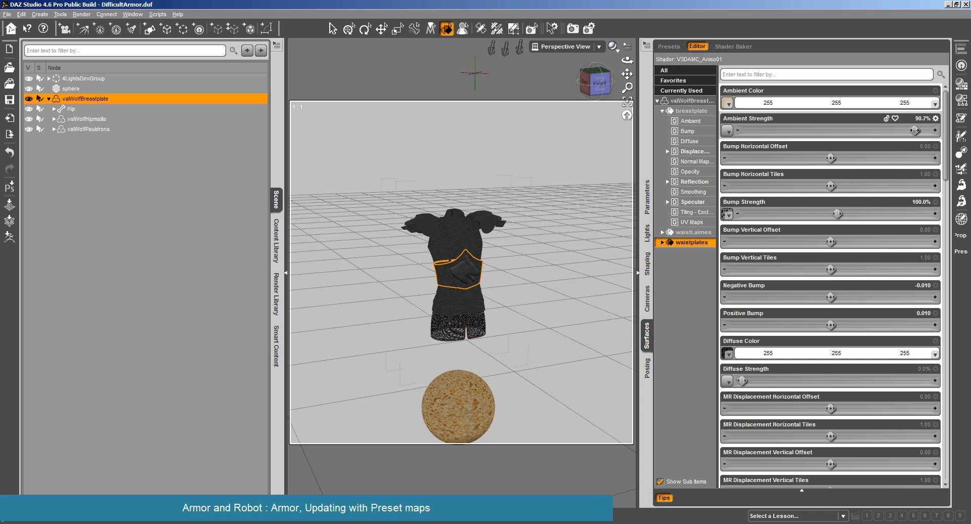
Set Ambient Strength to 100%, Ambient Color to white (255, 255, 255) and Diffuse Strength to 0% for all three valWolfBreastplate surfaces
left_click(690, 103)
left_click_drag(859, 131, 944, 131)
left_click(914, 104)
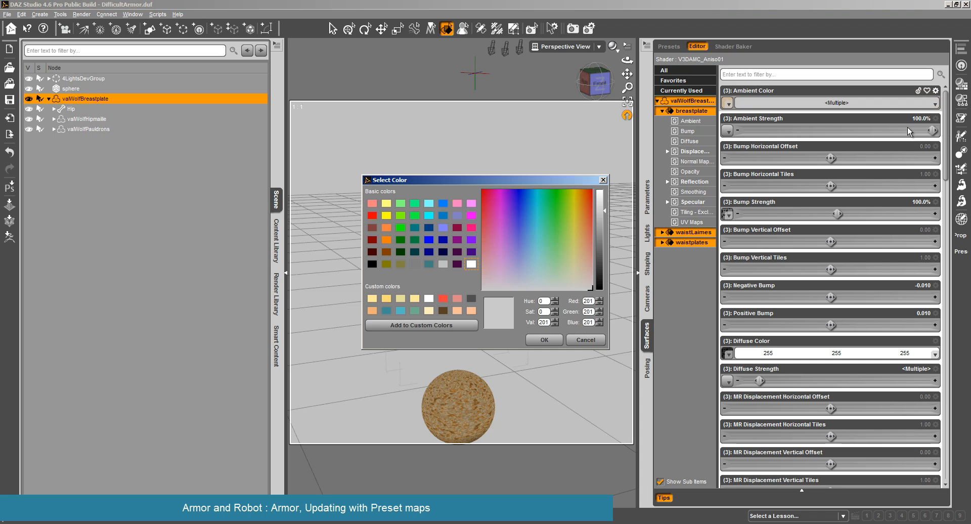
left_click_drag(600, 213, 601, 189)
left_click(545, 340)
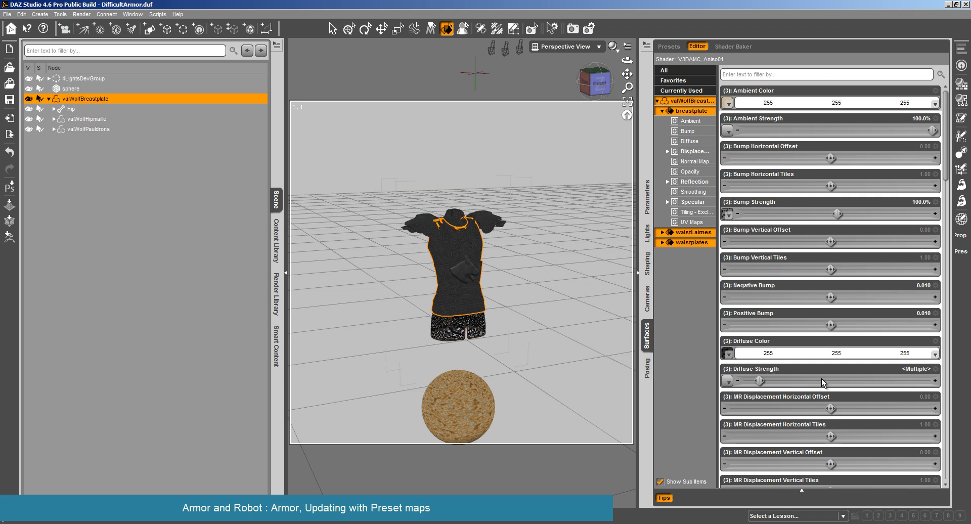
left_click_drag(753, 378, 741, 380)
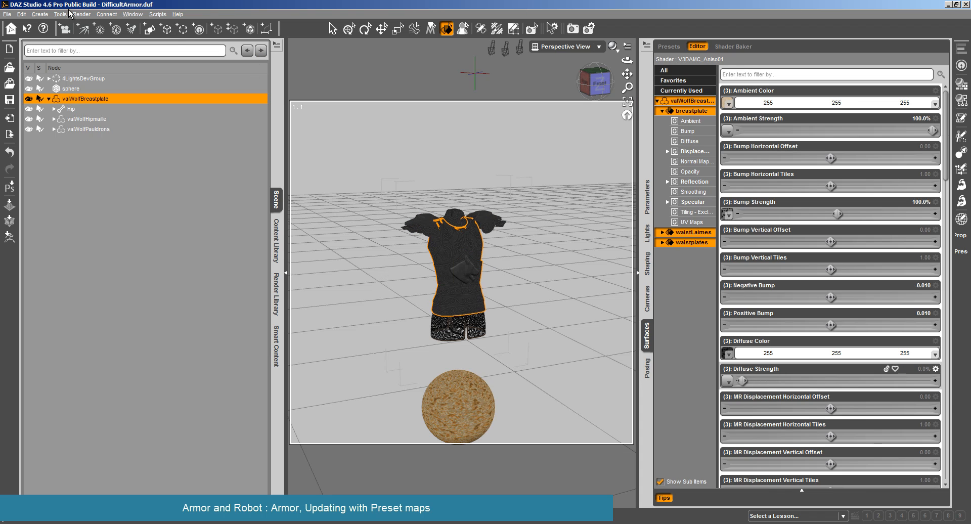
Test-render the whole armor with the sphere and a close-up of the breastplate, closing each render
left_click(81, 14)
left_click(94, 25)
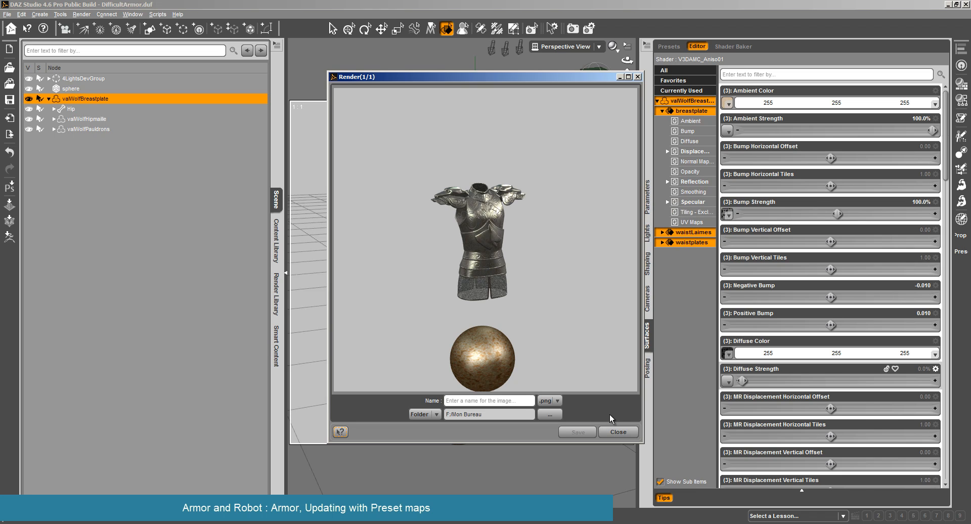
left_click(616, 433)
scroll(524, 319, "up", 10)
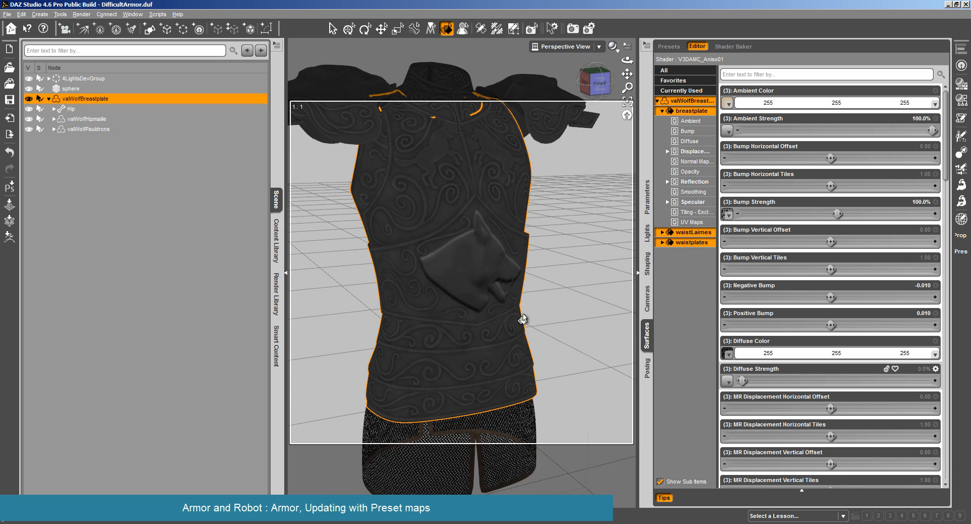
left_click(93, 26)
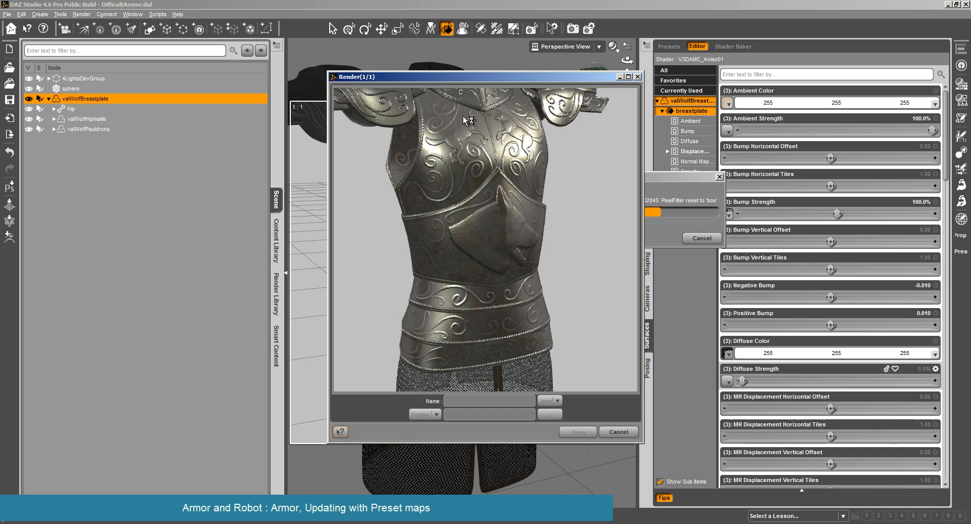
left_click(619, 432)
left_click(458, 270)
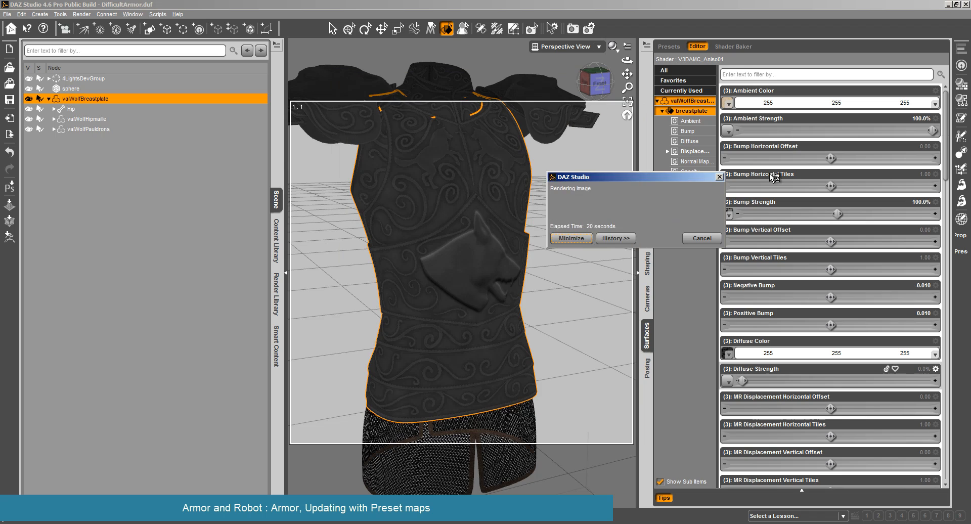
Set Ambient Strength to about 62.2% and Ambient Color to 222, 222, 222 for all three valWolfBreastplate surfaces
left_click_drag(931, 126, 861, 130)
left_click(924, 106)
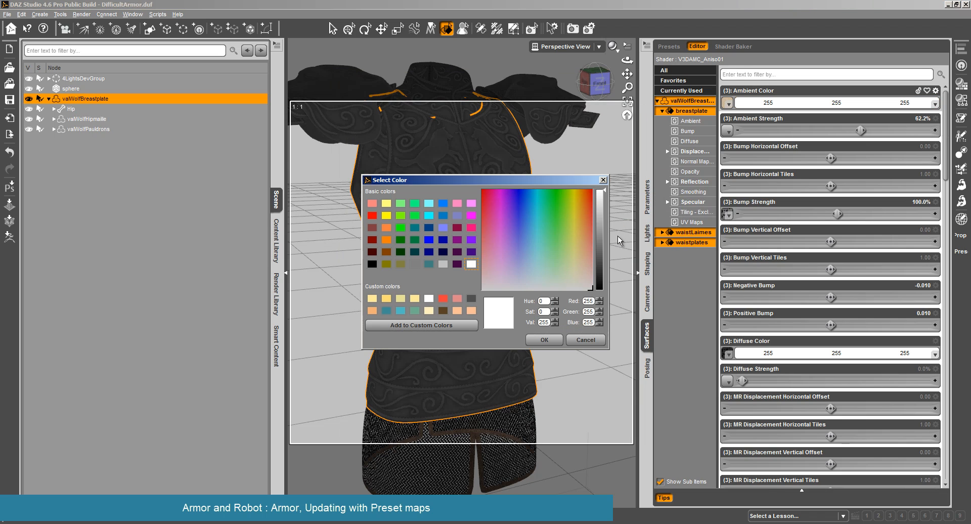
left_click(545, 339)
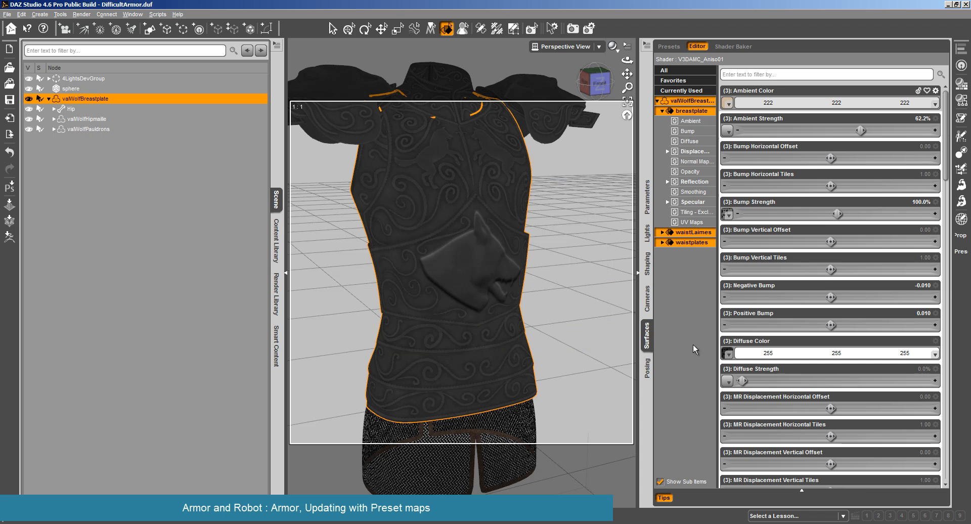
Assign AMC_p15_D.jpg as the diffuse map of the three surfaces, with Diffuse Strength about 5.3% and Diffuse Color 161, 161, 161
left_click(727, 353)
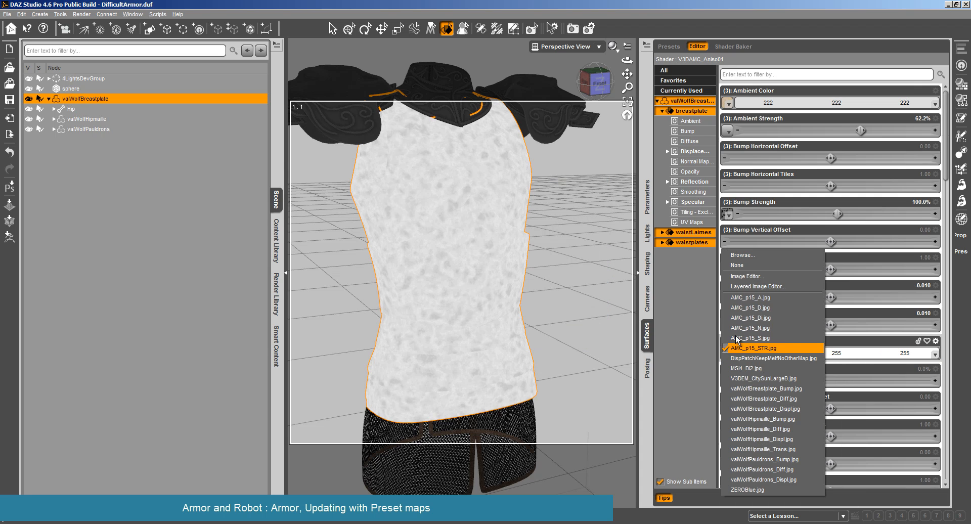
left_click(780, 310)
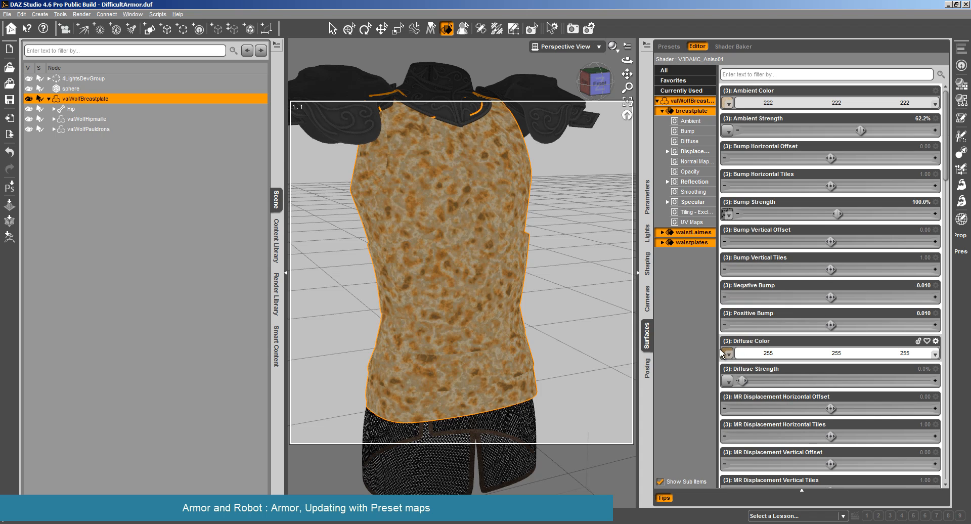
left_click_drag(741, 379, 753, 379)
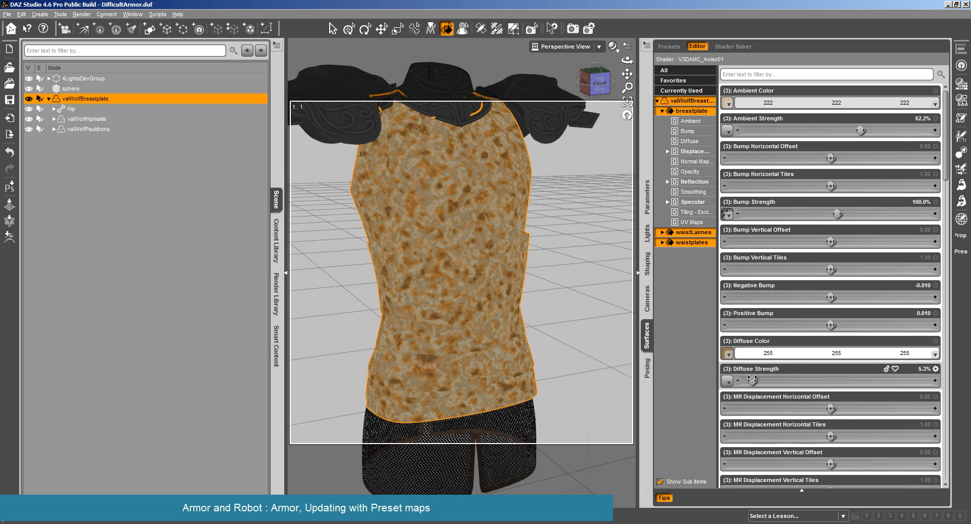
left_click(824, 355)
left_click(603, 231)
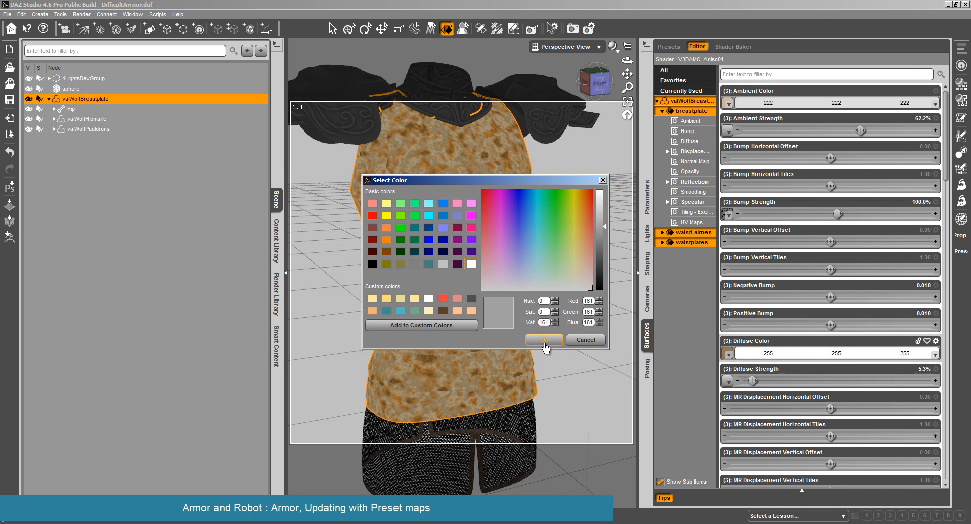
left_click(545, 339)
Test-render the close-up of the breastplate with the new diffuse map and cancel the render
left_click(82, 14)
left_click(96, 26)
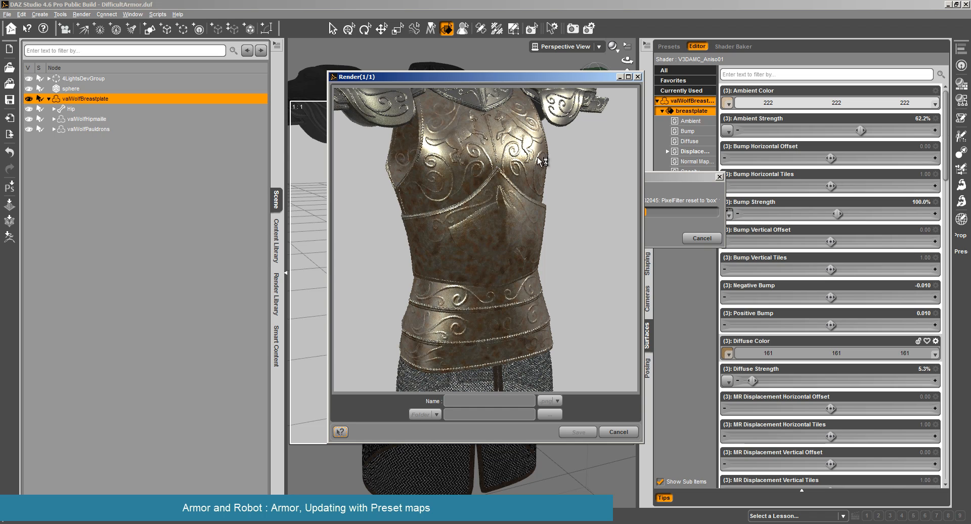
left_click(618, 432)
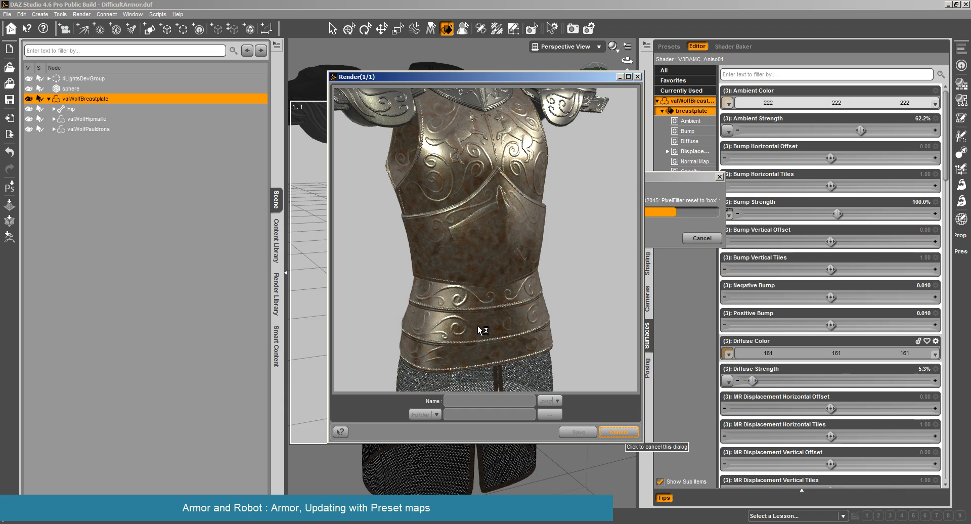
left_click(536, 310)
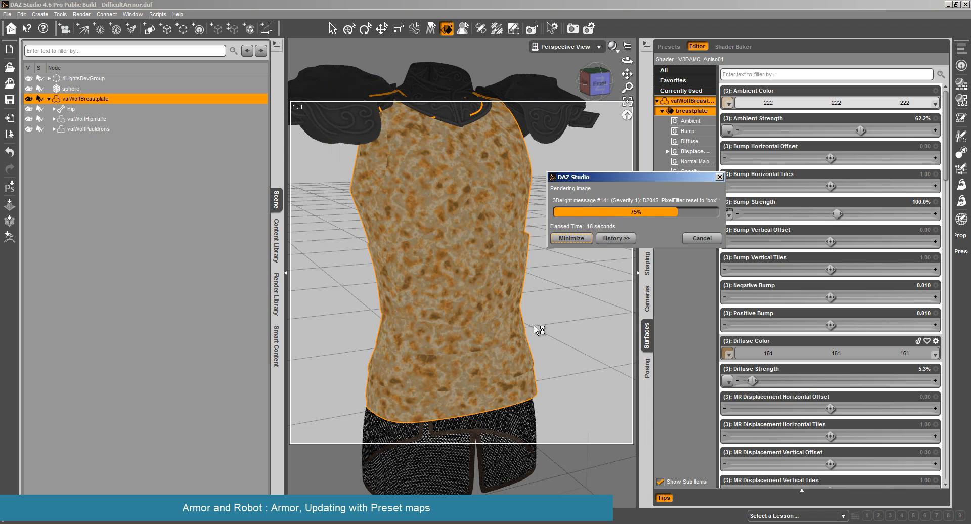
Set the breastplate surface's general Horizontal Tiles and Vertical Tiles to 0.50
scroll(535, 326, "down", 10)
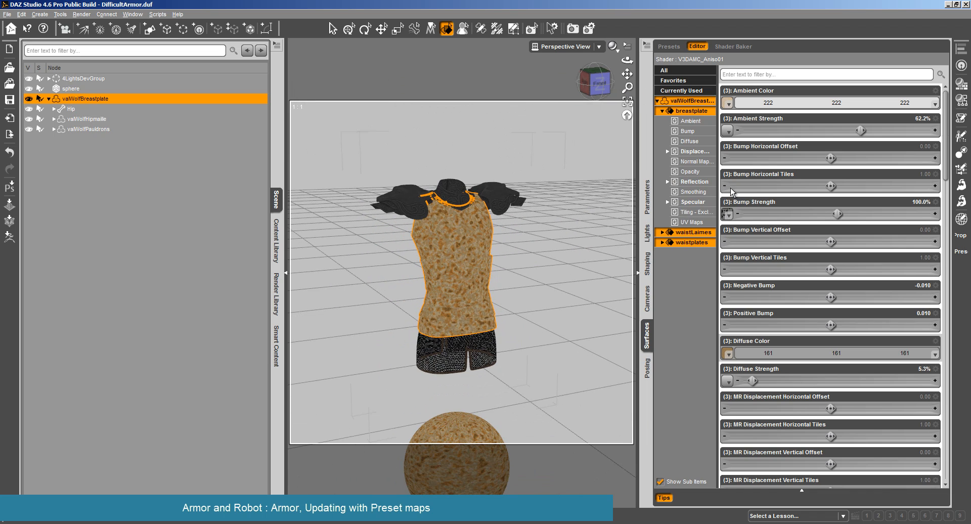
left_click(695, 212)
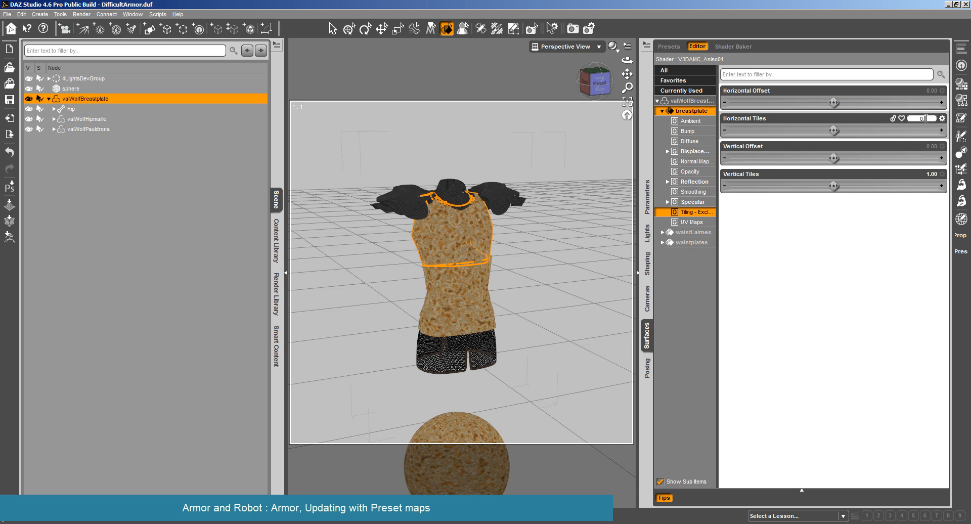
key("Return")
left_click(929, 175)
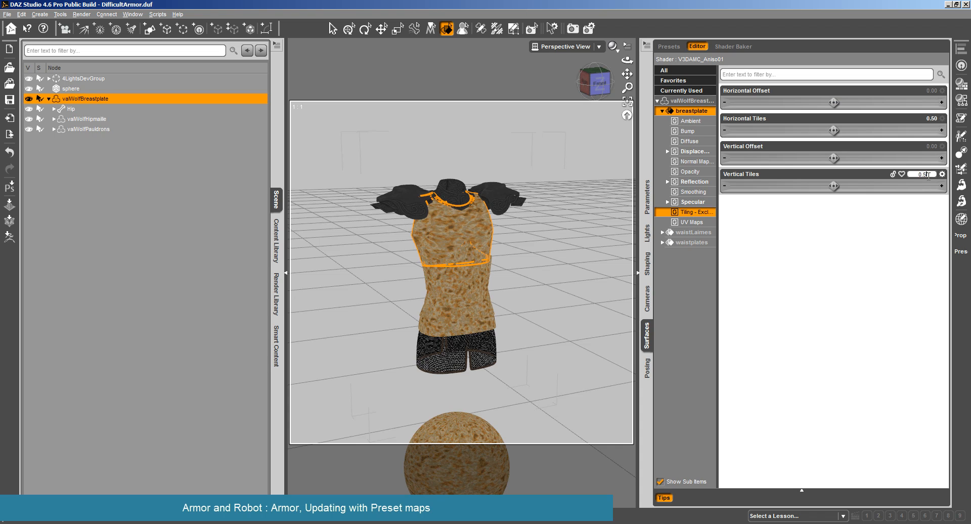
key("Return")
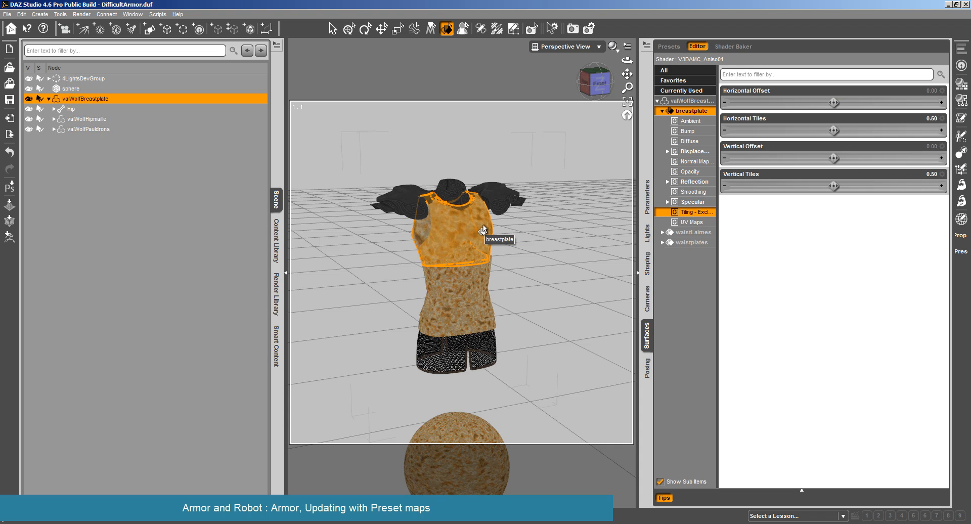
Filter the waistLaimes and waistplates surface properties by "tile" and set their general Horizontal Tiles and Vertical Tiles to 0.50
left_click(461, 273)
left_click(457, 319)
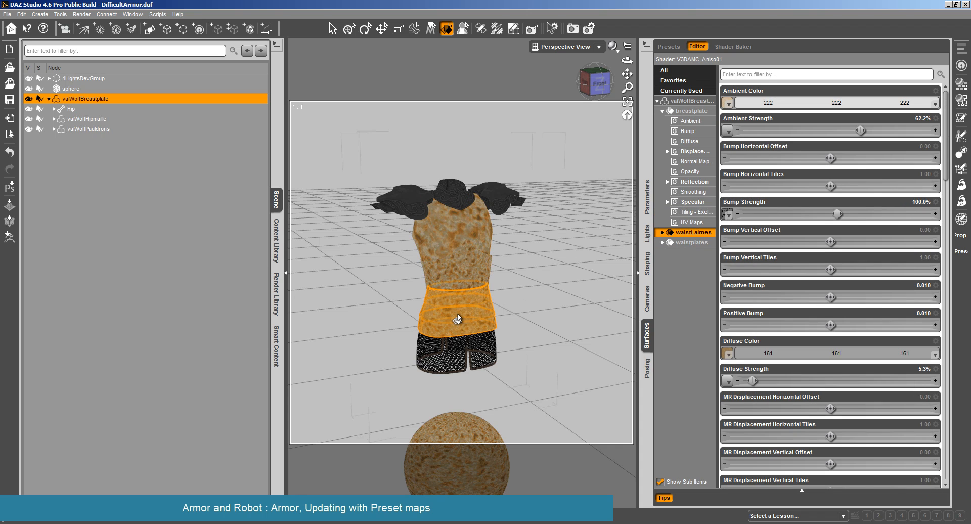
left_click(458, 265, "ctrl")
left_click(791, 75)
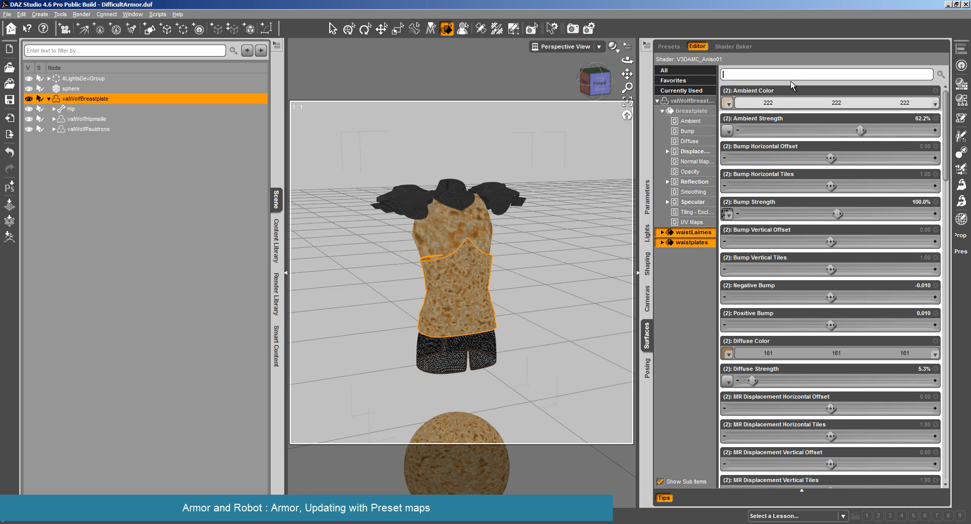
left_click(686, 214)
left_click(458, 275)
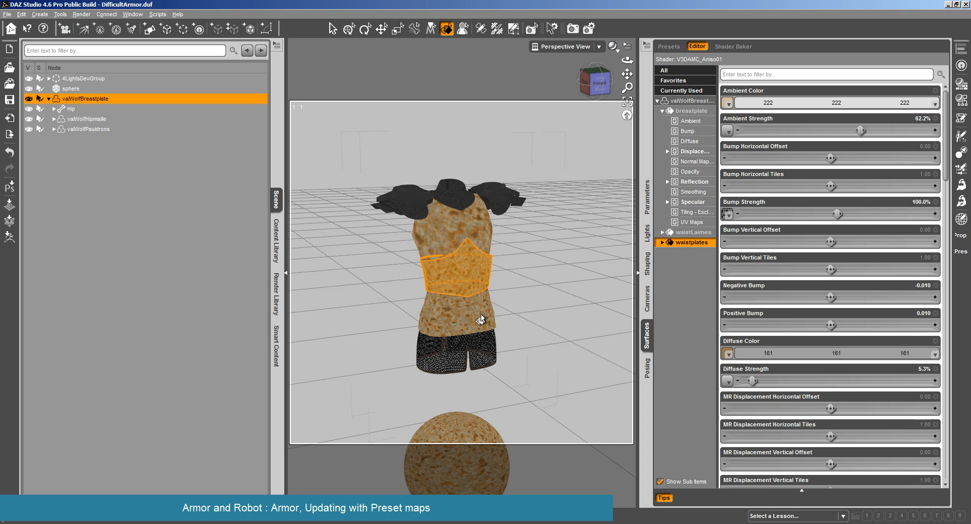
left_click(481, 320, "ctrl")
left_click(757, 74)
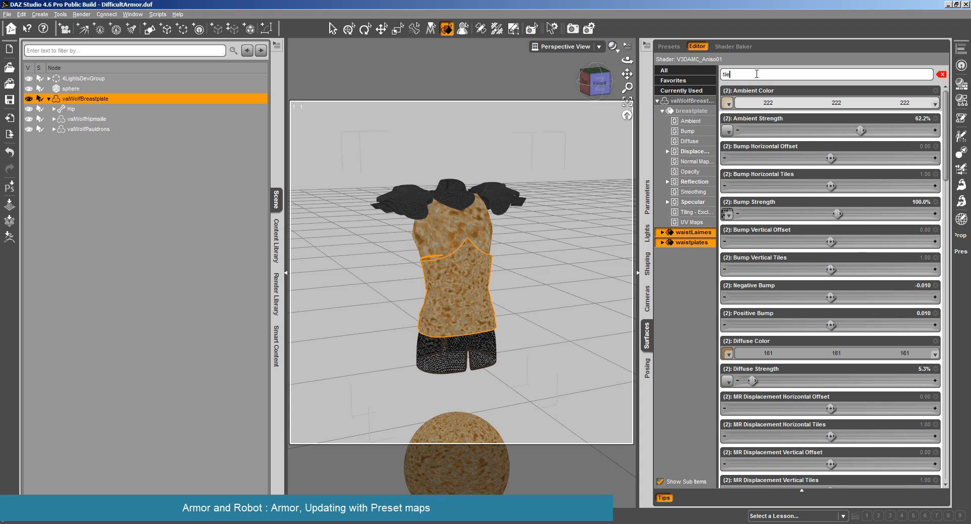
left_click(932, 313)
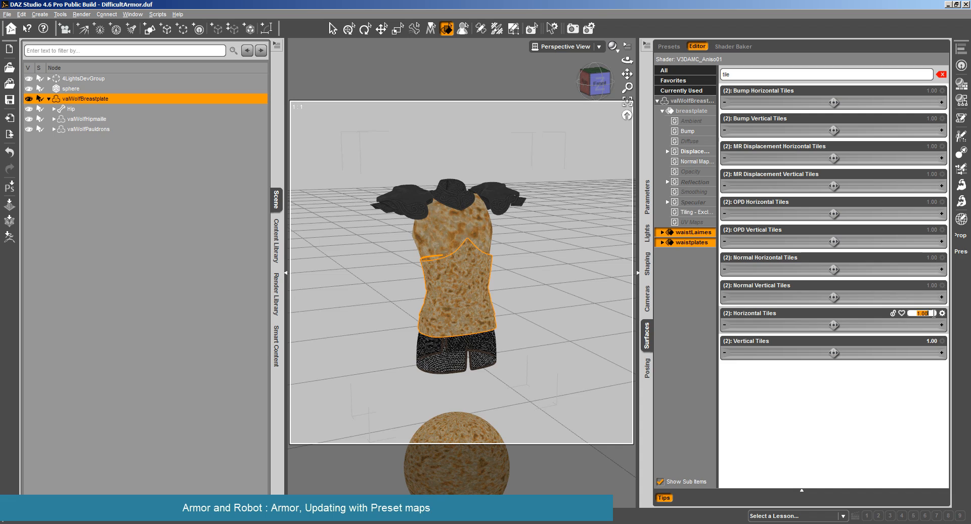
key("Return")
left_click(933, 341)
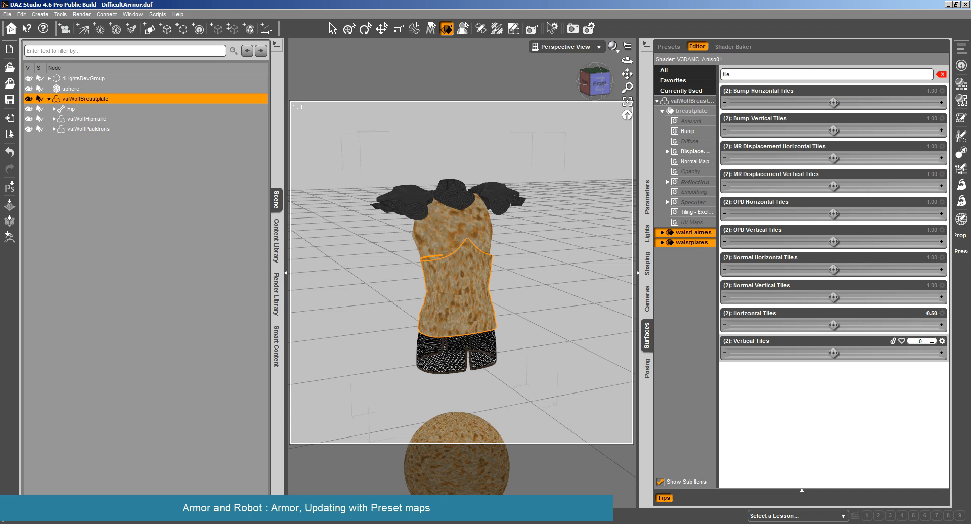
key("Return")
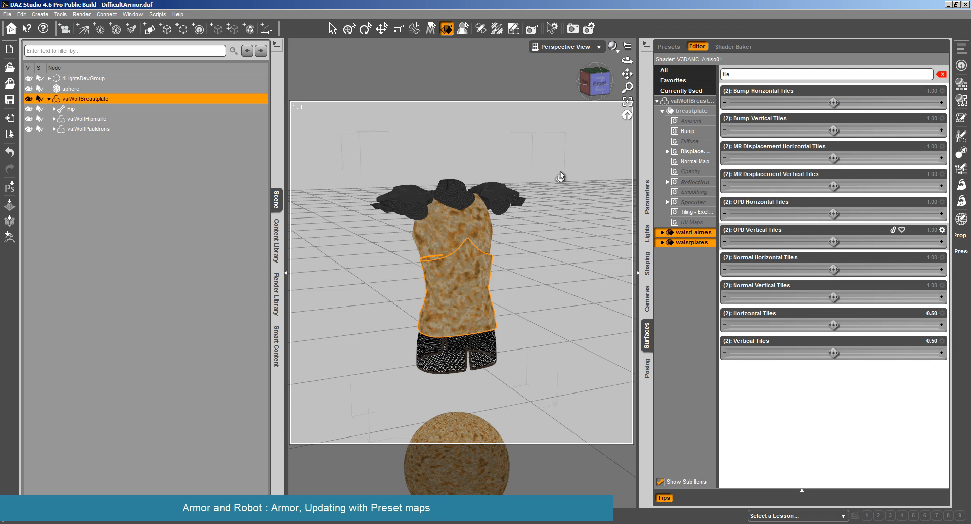
Test-render the whole armor with the new tiling and close the render
left_click(82, 14)
left_click(96, 24)
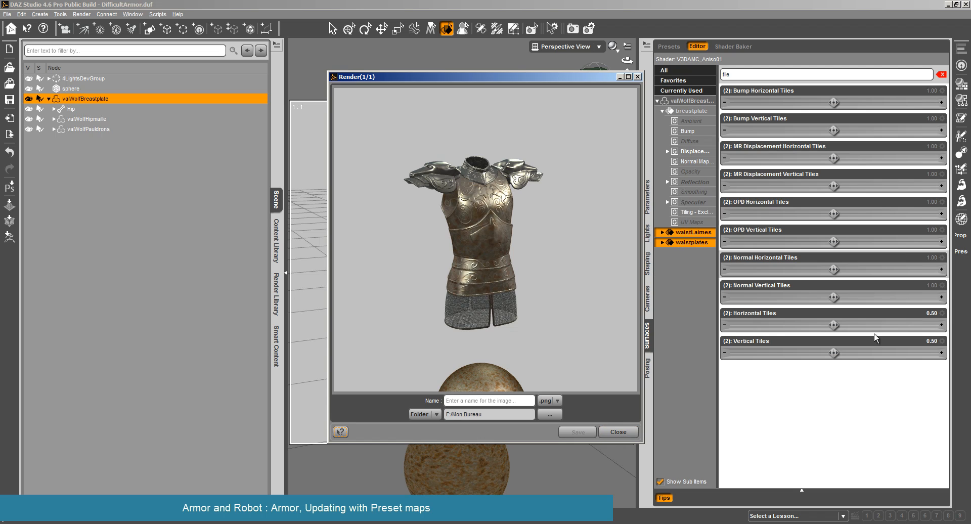
left_click(619, 432)
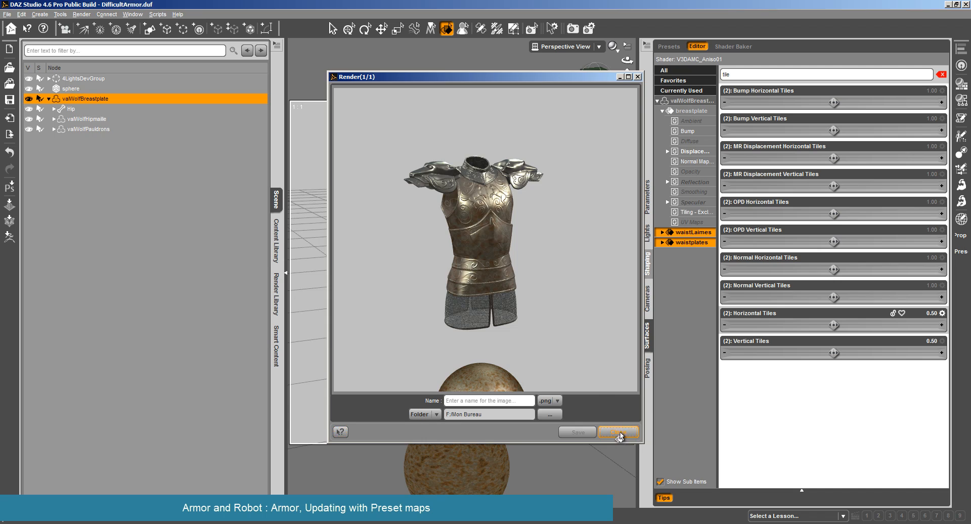
Select the sphere and browse the Advanced Metal Creator full presets in the Content Library
left_click(435, 458)
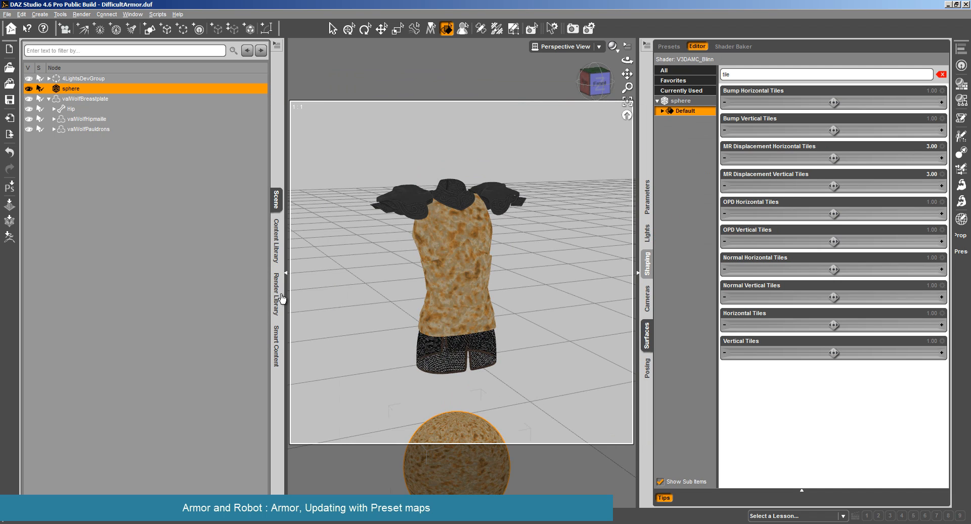
left_click(276, 238)
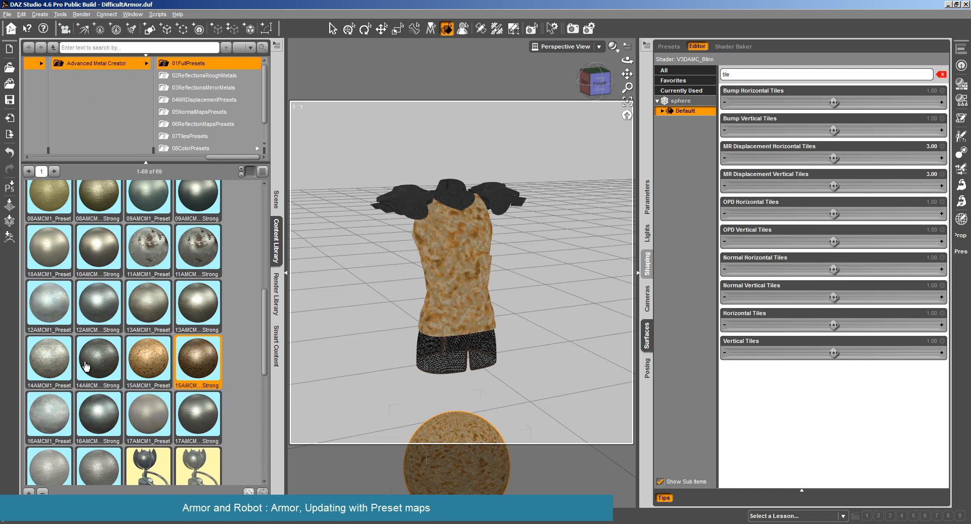
mouse_move(101, 340)
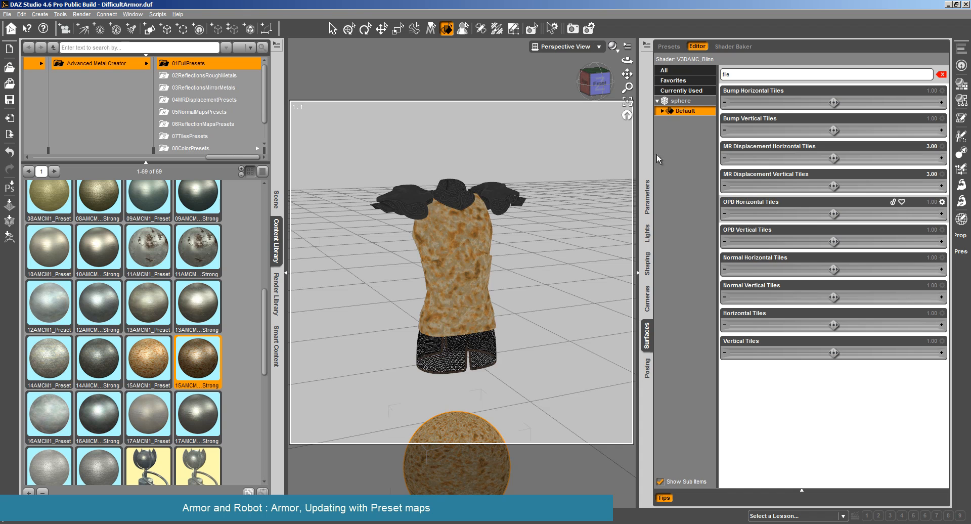
Clear the property filter for the waistplates surface and inspect the maps offered for its Ambient Color
left_click(468, 296)
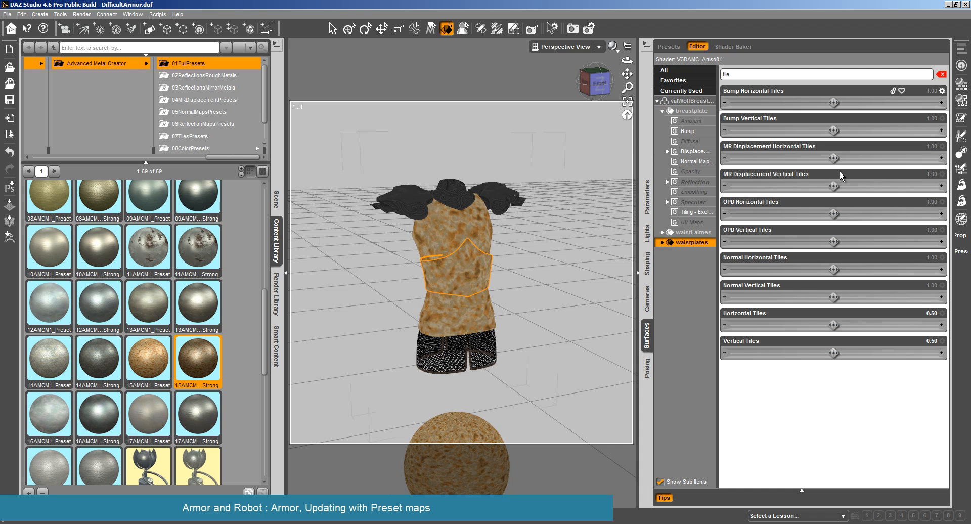
left_click(941, 75)
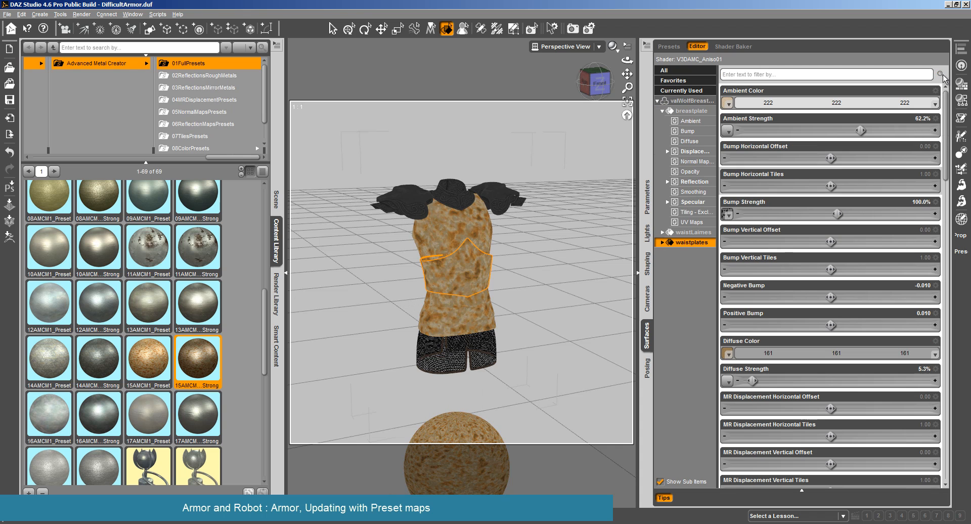
left_click(726, 104)
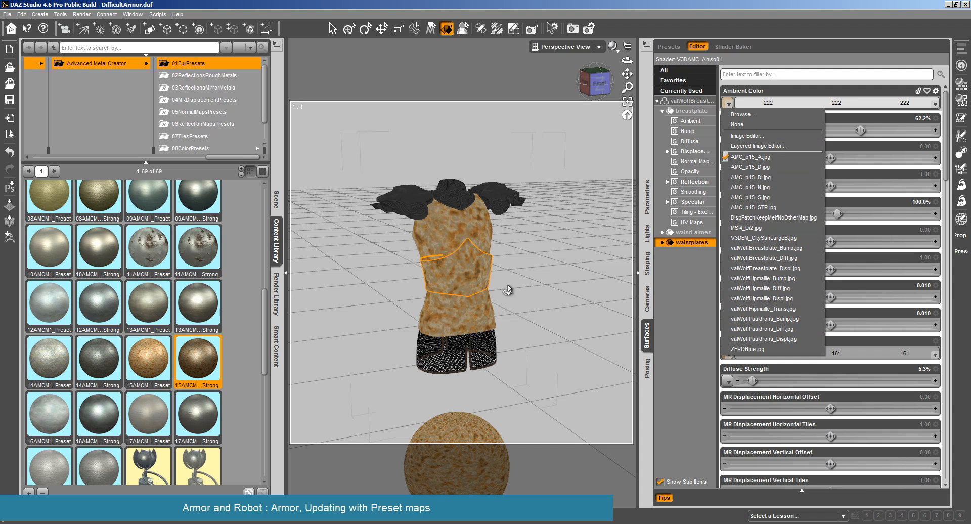
left_click(540, 282)
Apply the 13AMCM Strong full preset to the sphere
left_click(89, 373)
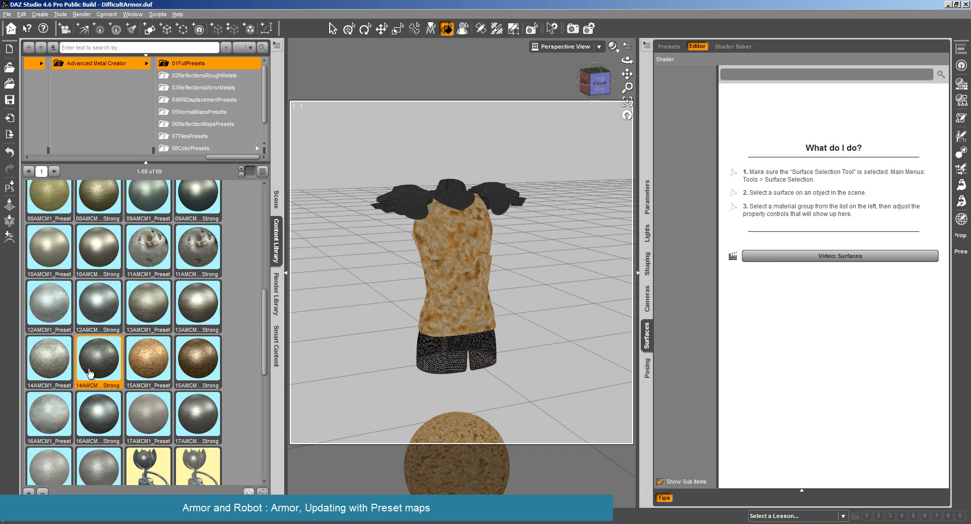
left_click(201, 307)
left_click(445, 457)
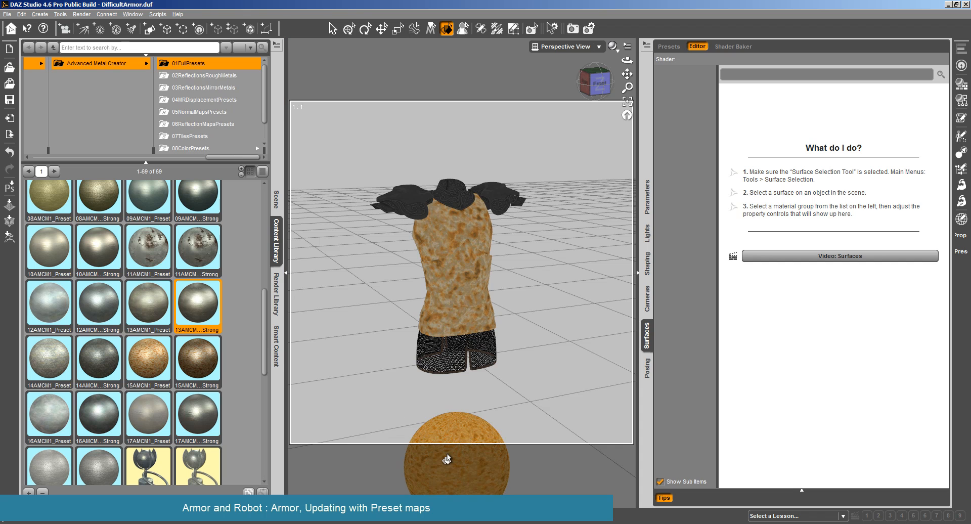
double_click(200, 306)
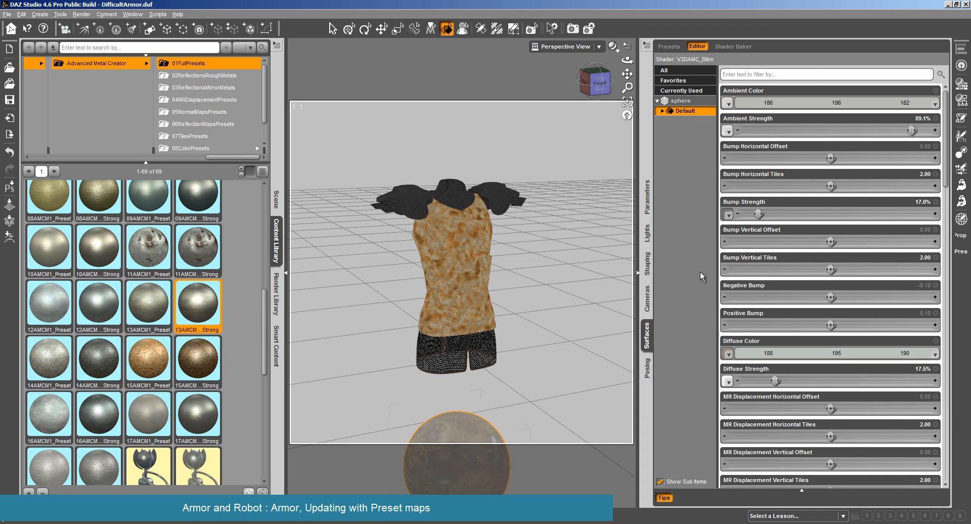
Select the breastplate, waistLaimes and waistplates surfaces of the armor together for editing
mouse_move(728, 104)
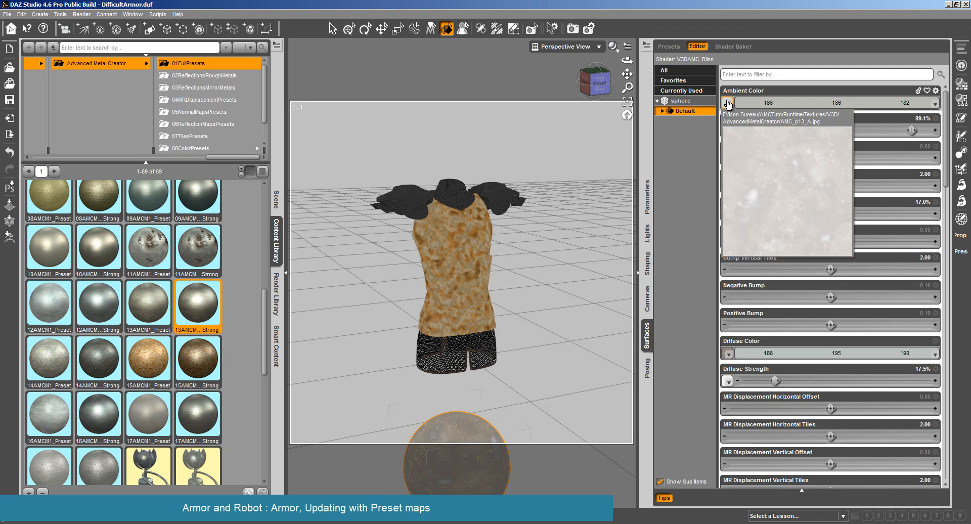
left_click(453, 282)
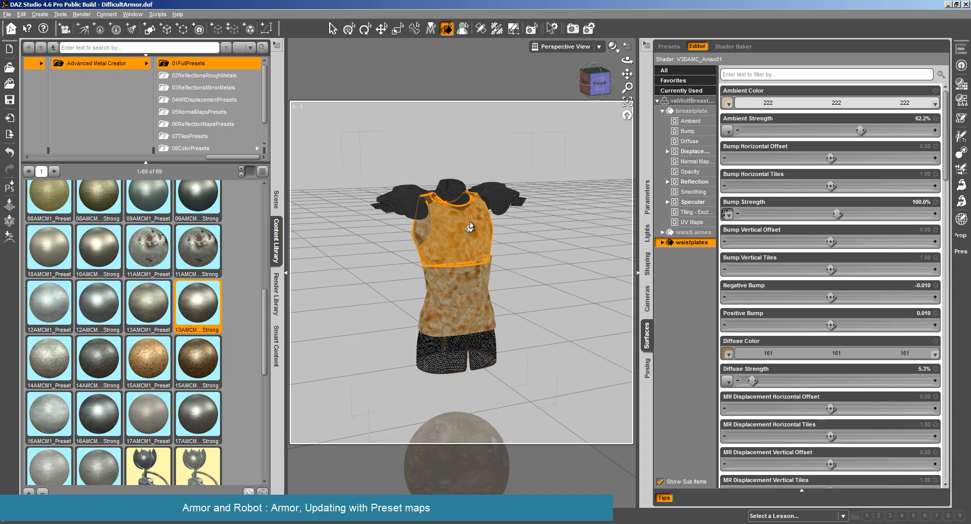
left_click(473, 242)
left_click(470, 268, "ctrl")
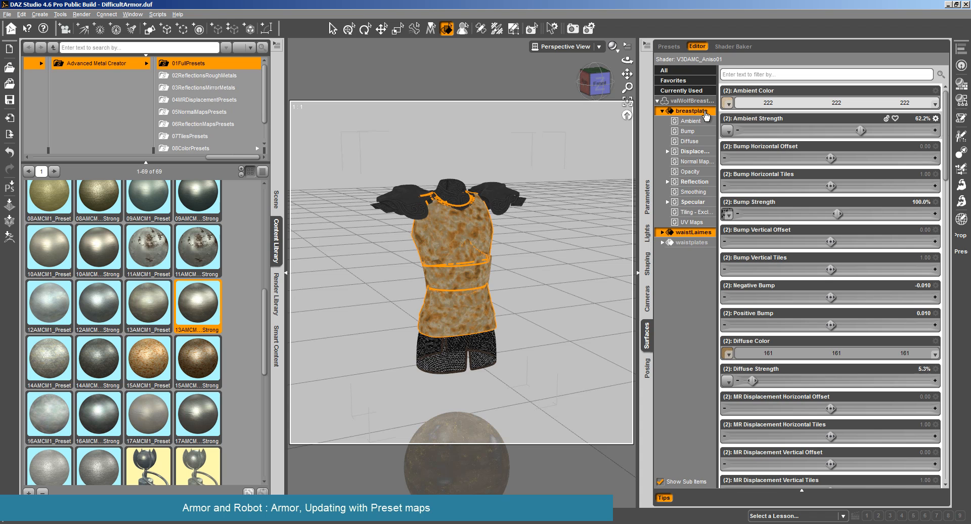
left_click(695, 101)
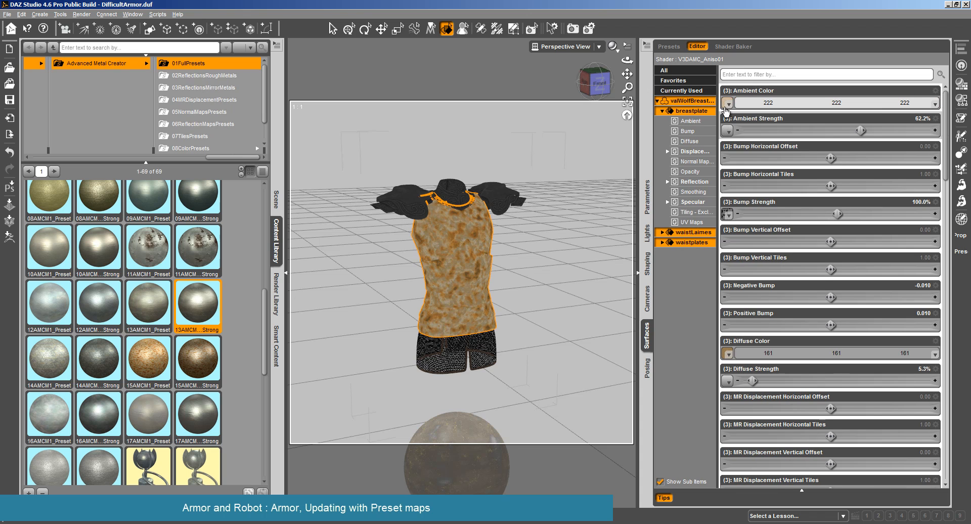
Give the three selected armor surfaces an AMC_p13 map for Ambient Color and AMC_p13_D.jpg for Diffuse Color
left_click(728, 103)
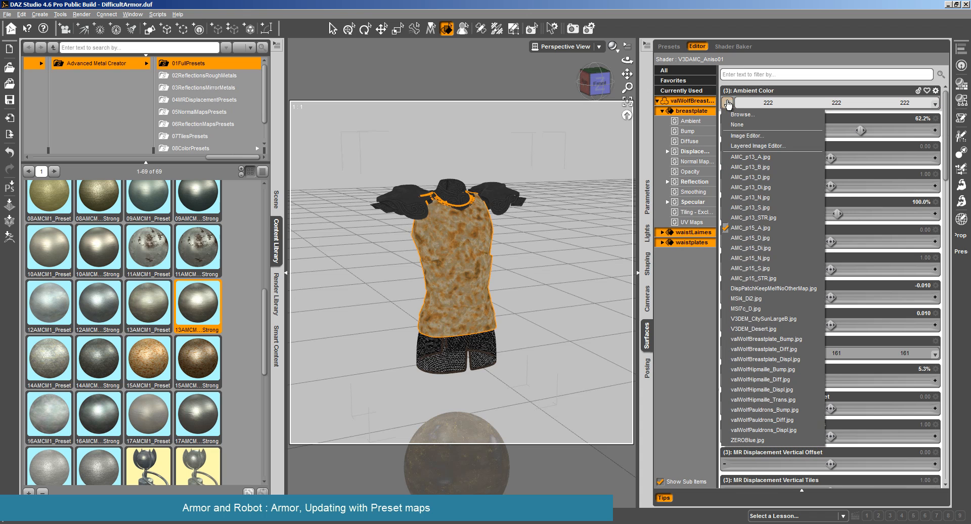
left_click(792, 181)
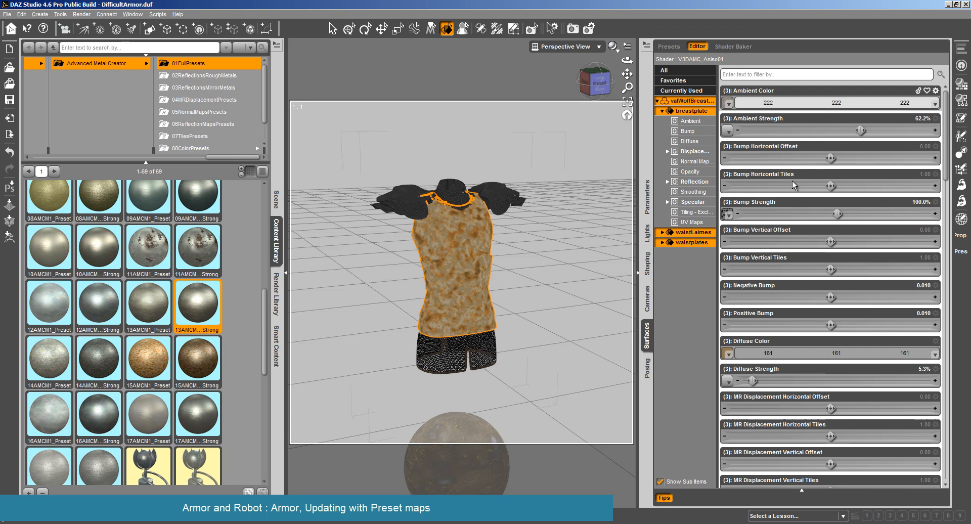
left_click(728, 354)
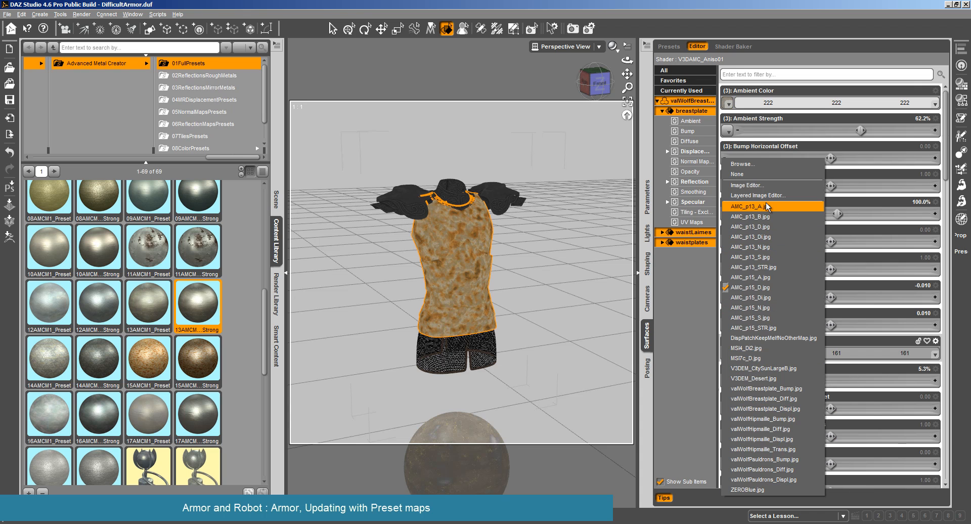
left_click(781, 227)
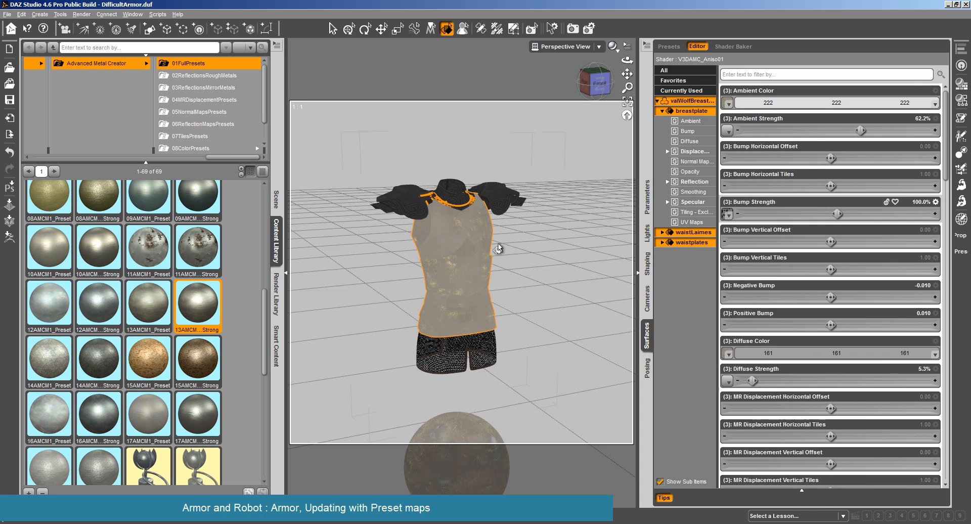
Test-render the whole armor with the new ambient and diffuse maps, and cancel the render
left_click(81, 15)
left_click(94, 24)
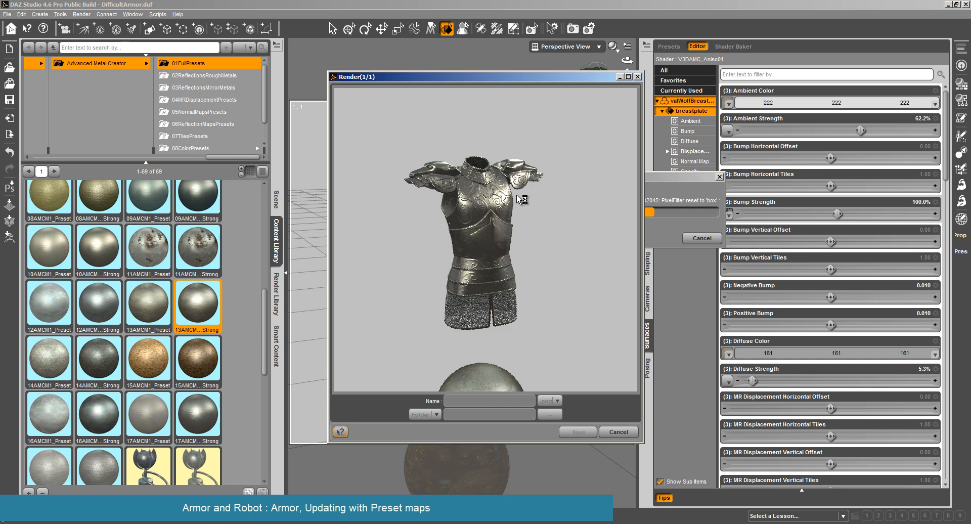
left_click(619, 434)
left_click(468, 261)
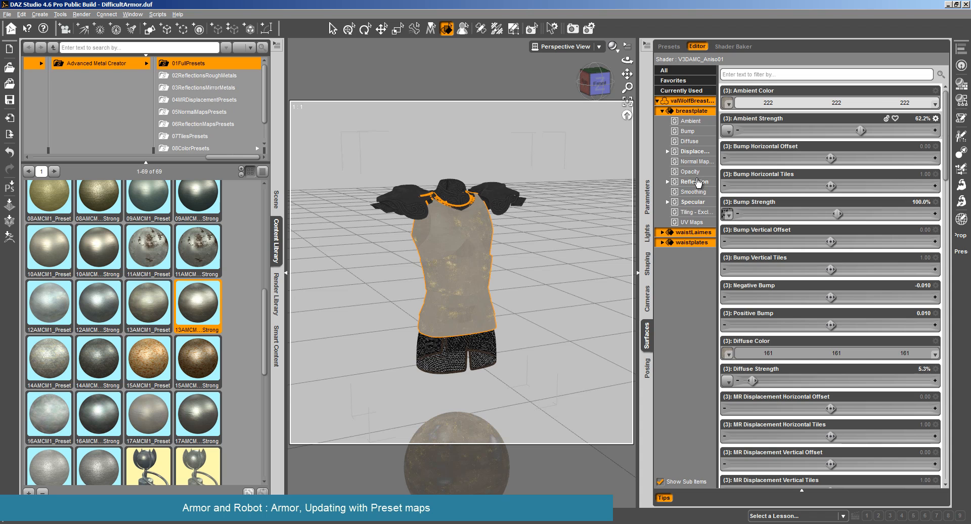
scroll(734, 90, "down", 4)
key("ctrl+i")
type("e")
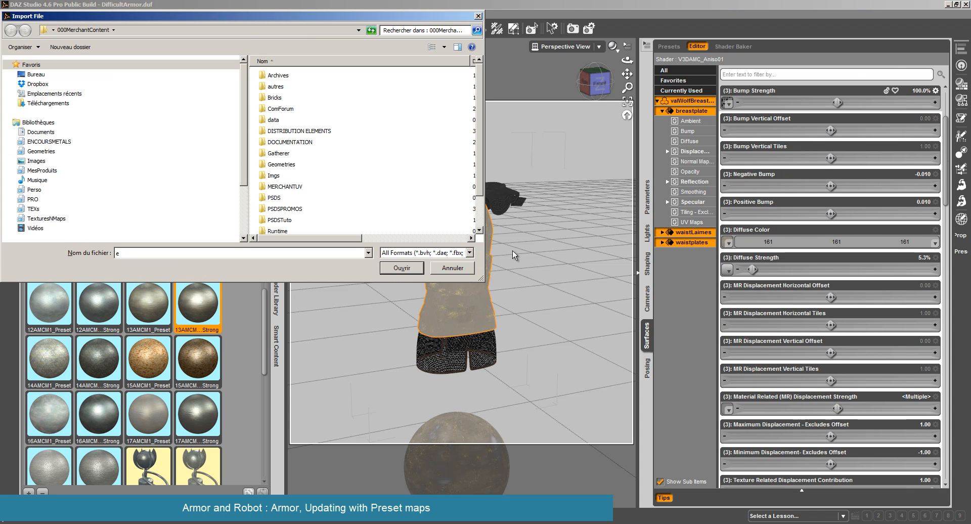
left_click(452, 267)
Filter the surface properties by "tile" and set Horizontal Tiles and Vertical Tiles to 1 for the three armor surfaces
left_click(799, 74)
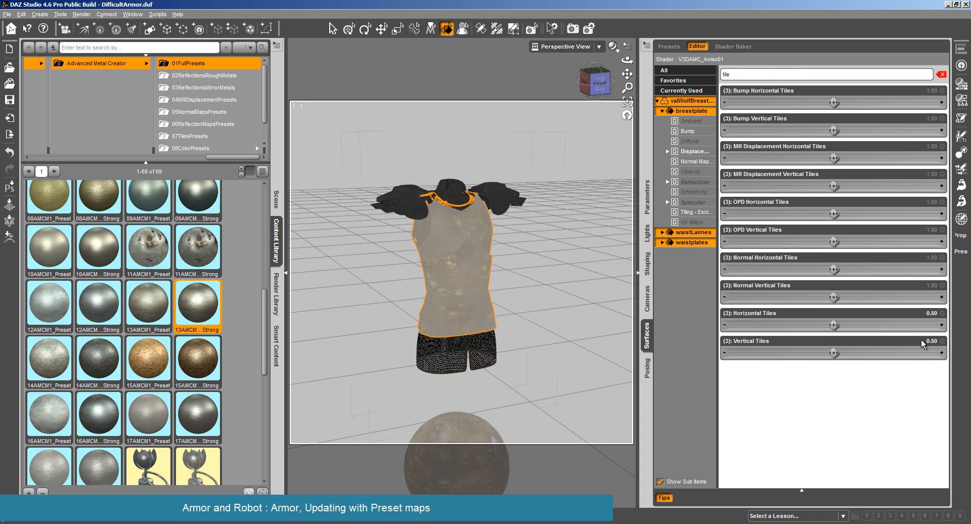
left_click(926, 313)
type("1.")
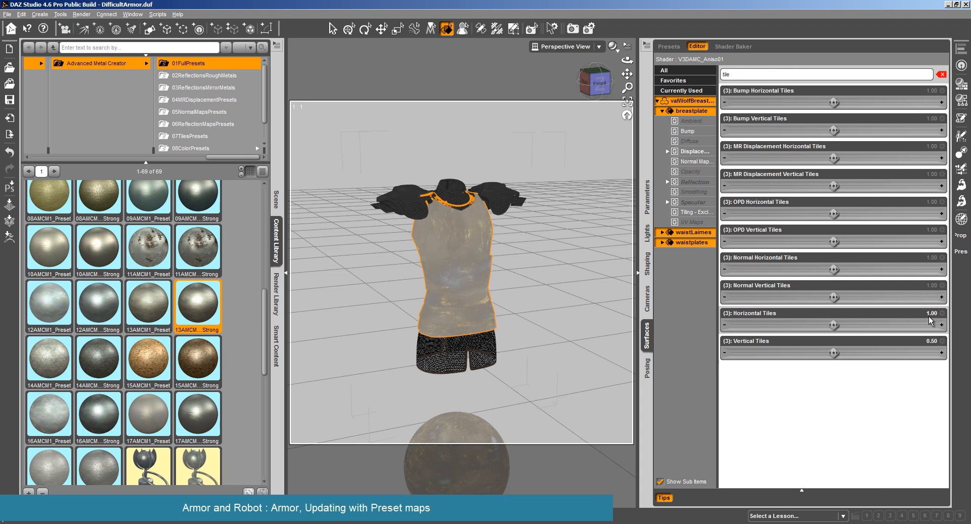
left_click(929, 341)
type("1")
key("Return")
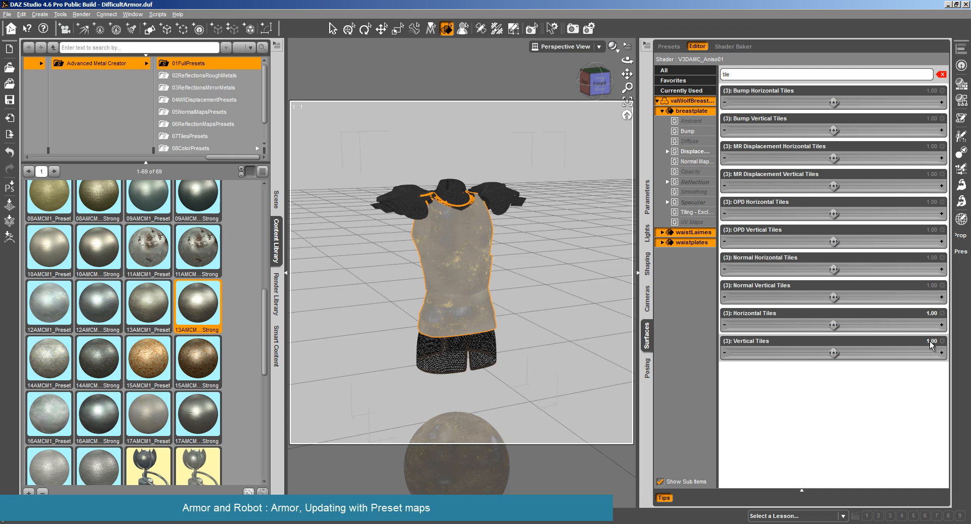
Try Vertical Tiles and Horizontal Tiles of 2 on the three armor surfaces
left_click(931, 342)
type("2")
key("Return")
left_click(925, 314)
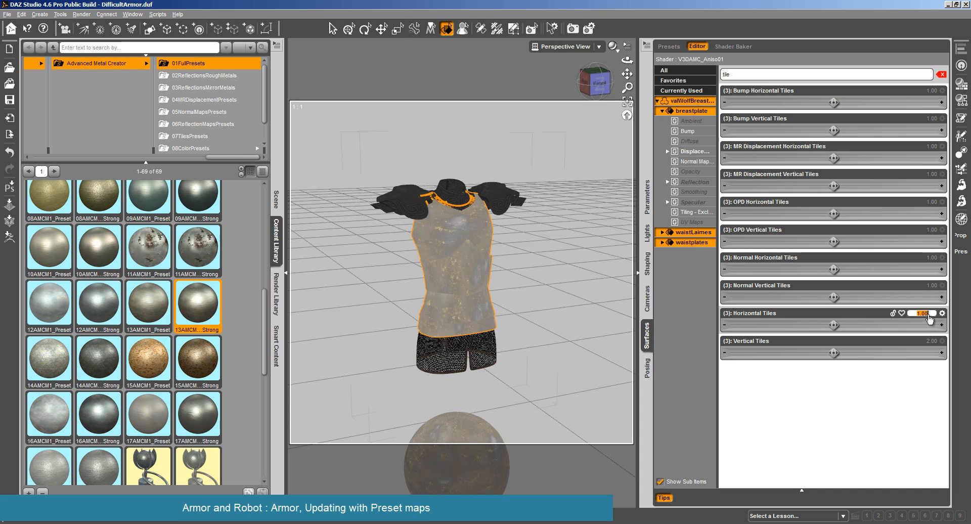
key("Return")
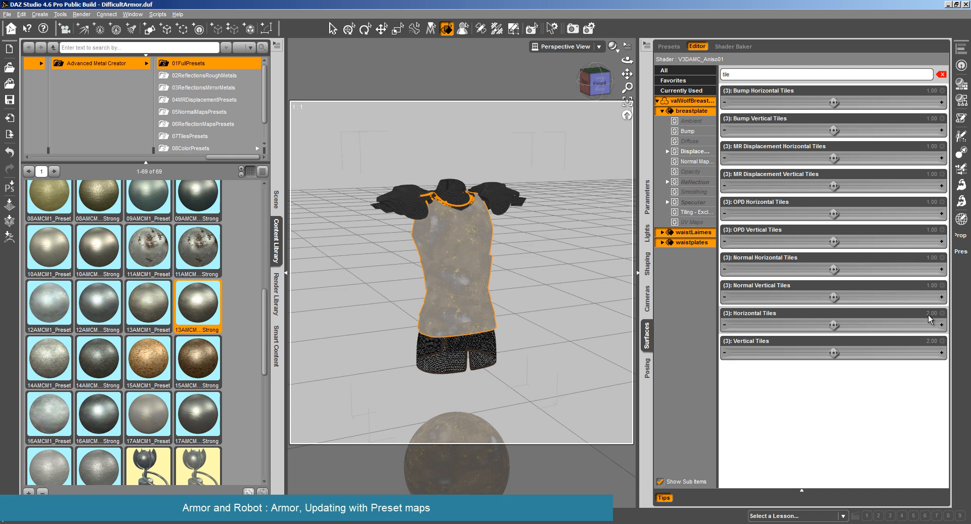
Set both Horizontal Tiles and Vertical Tiles to 1.5 for the selected armor surfaces
left_click(930, 315)
type("1.5")
key("Return")
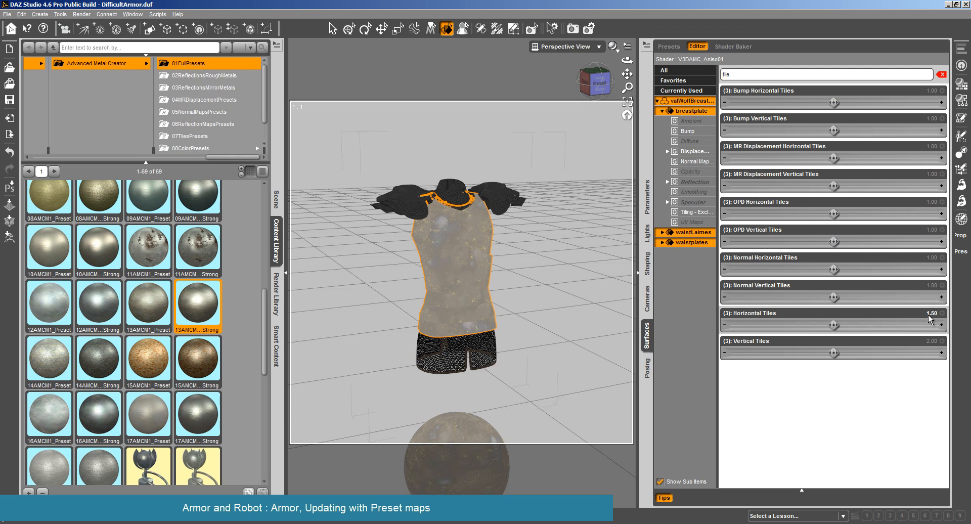
left_click(928, 341)
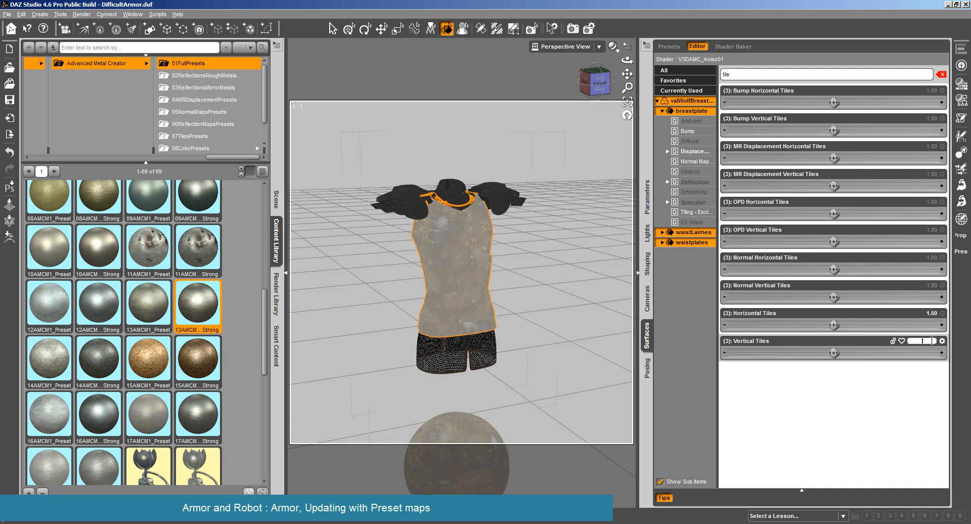
type("1.5")
key("Return")
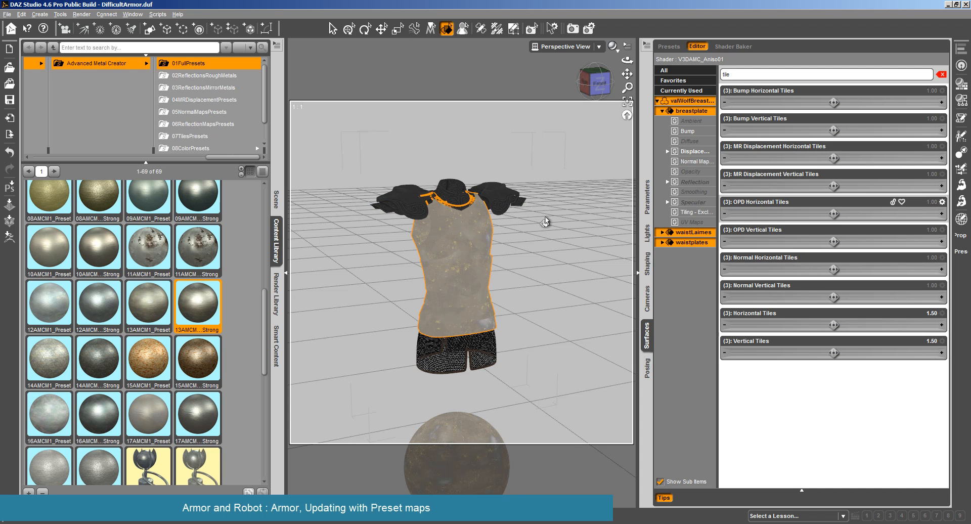
Test-render a close, angled view of the armor with the new tiling, and cancel the render
scroll(546, 216, "up", 5)
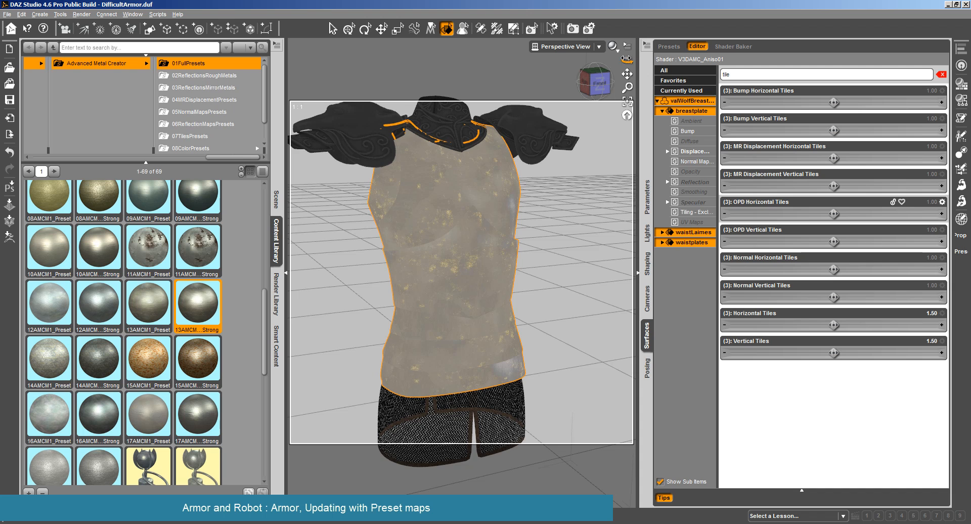
left_click_drag(627, 60, 677, 57)
left_click(81, 15)
left_click(91, 26)
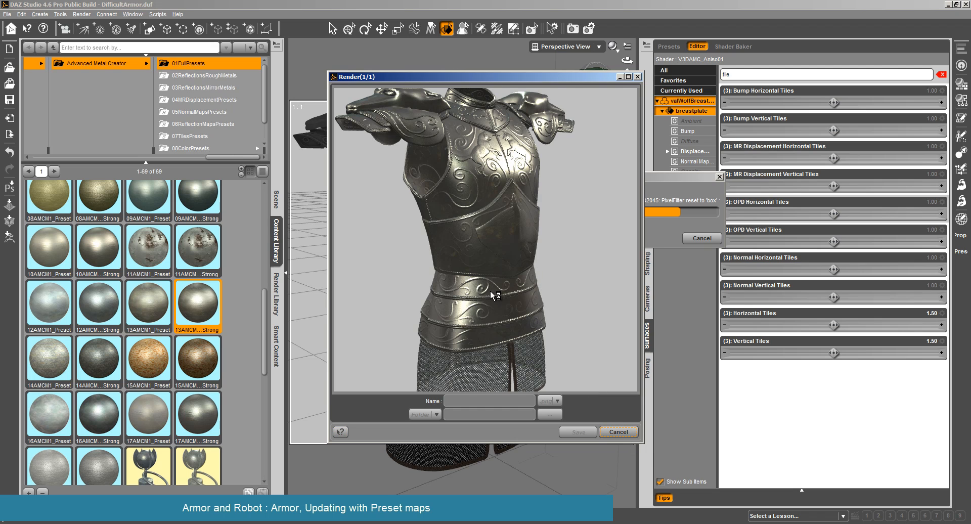
left_click(632, 433)
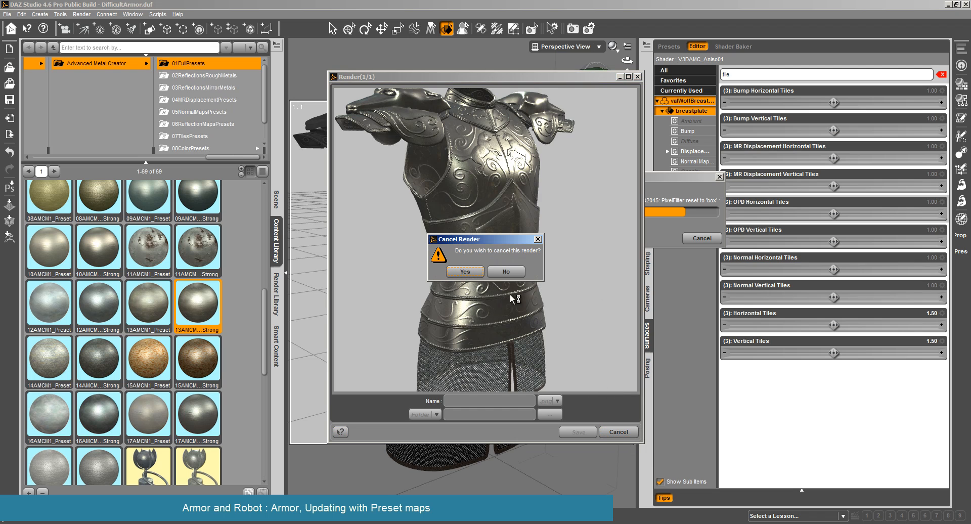
left_click(464, 272)
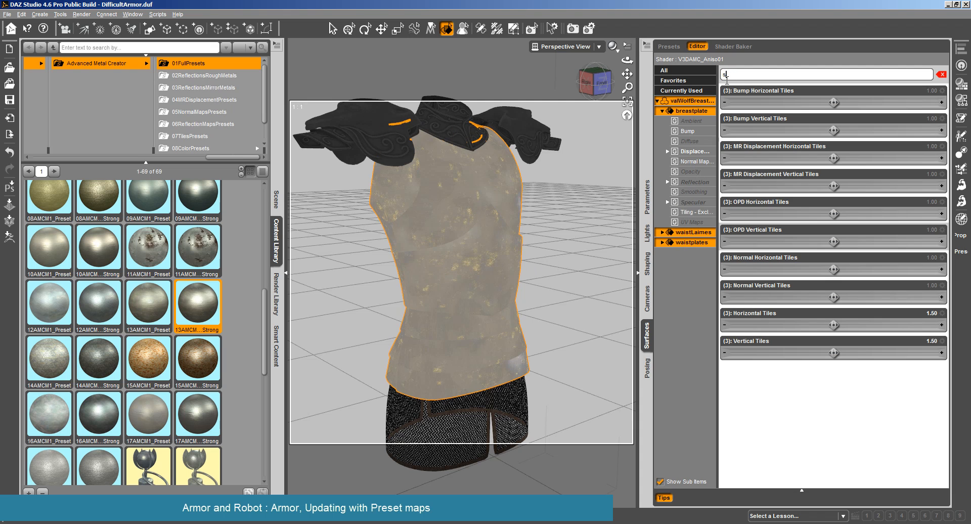
Filter the properties by "spe", try AMC_p13_S.jpg and AMC_p13_A.jpg as the Specular Color map, and settle on AMC_p13_D.jpg
left_click(732, 158)
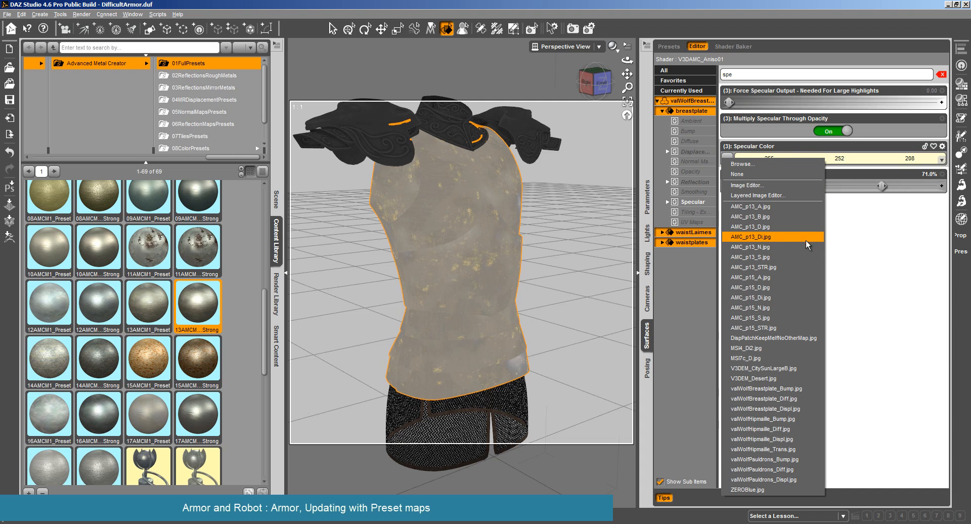
left_click(800, 258)
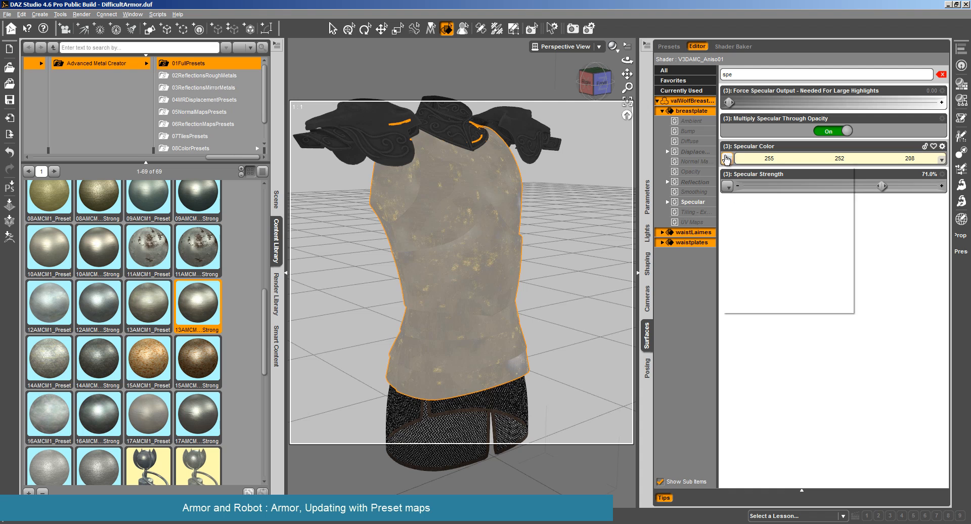
mouse_move(726, 159)
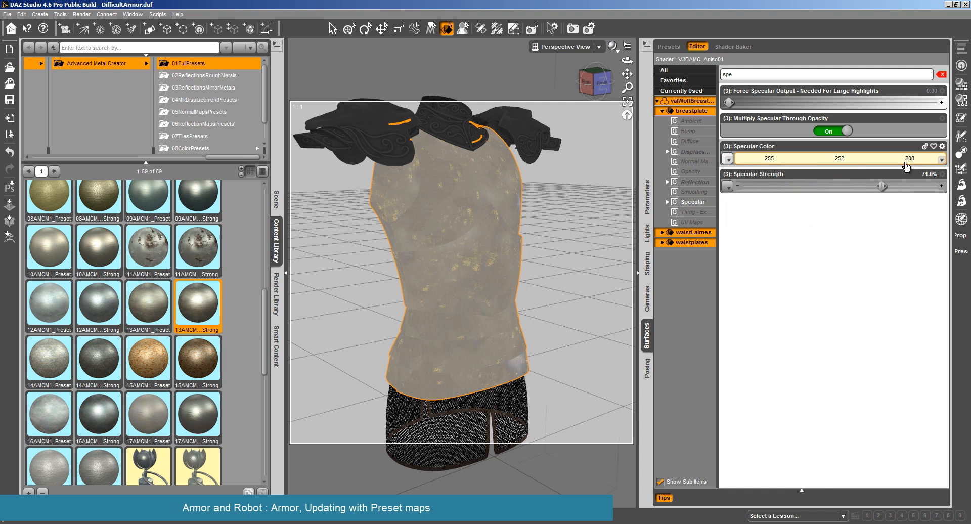
left_click(728, 158)
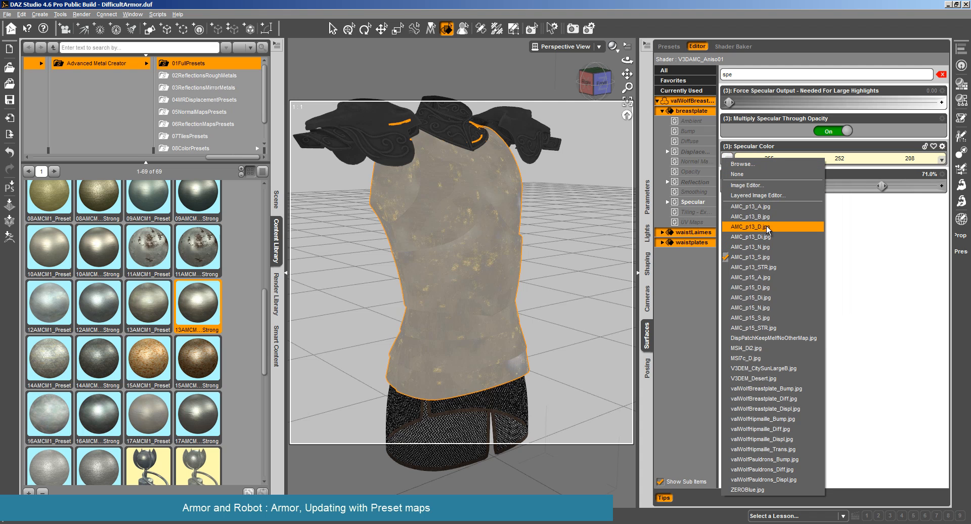
left_click(771, 207)
mouse_move(728, 160)
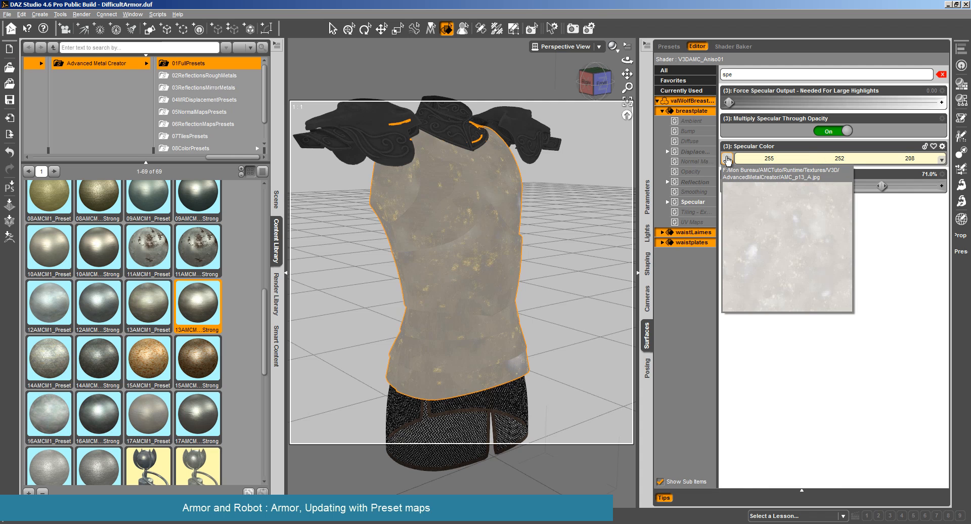
left_click(727, 158)
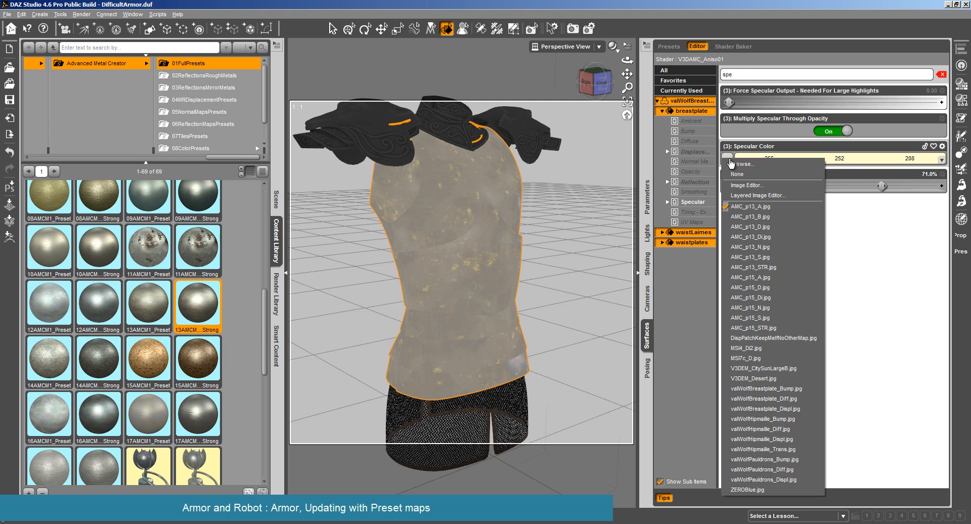
left_click(748, 227)
mouse_move(730, 158)
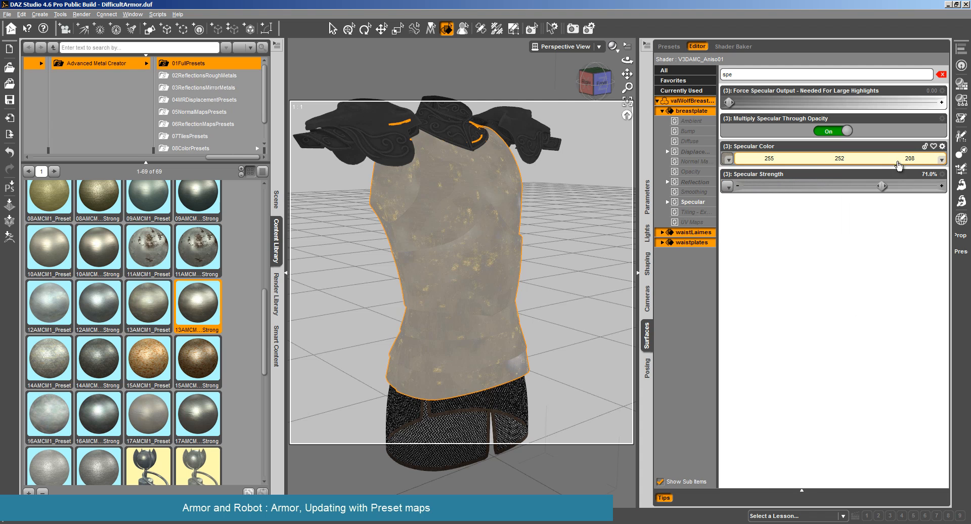
Set the armor surfaces' Specular Color to white (255, 255, 255) and Specular Strength to 80.5%
left_click(916, 159)
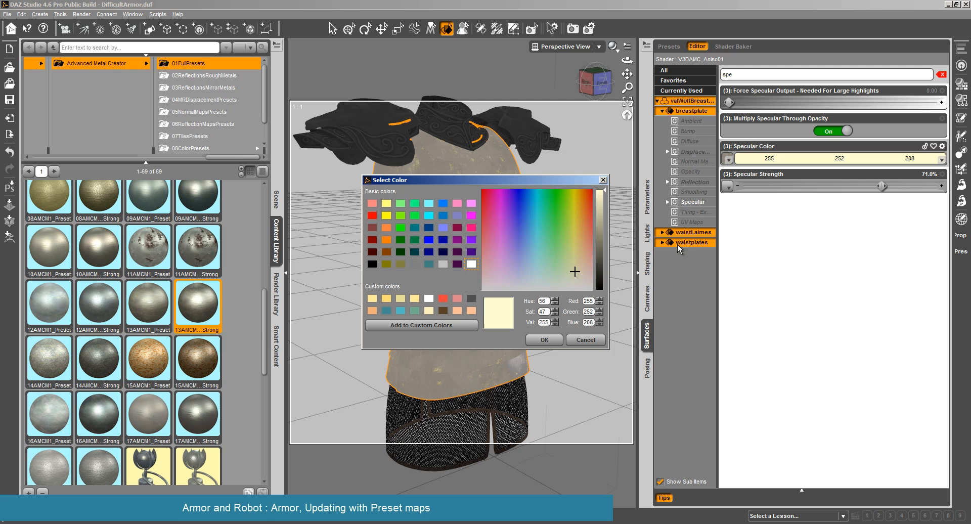
left_click(544, 340)
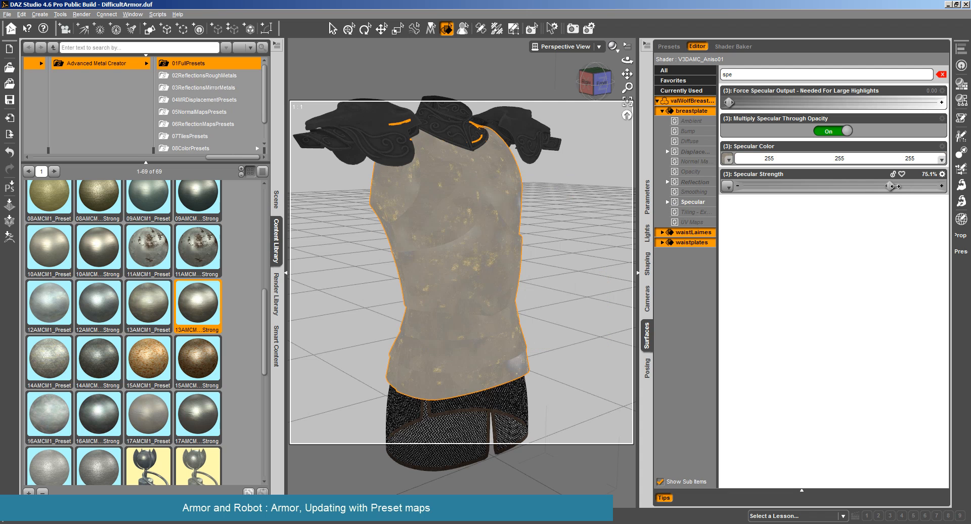
Test-render the armor close up with the white Specular Color and 80.5% Specular Strength, and cancel the render
left_click(81, 14)
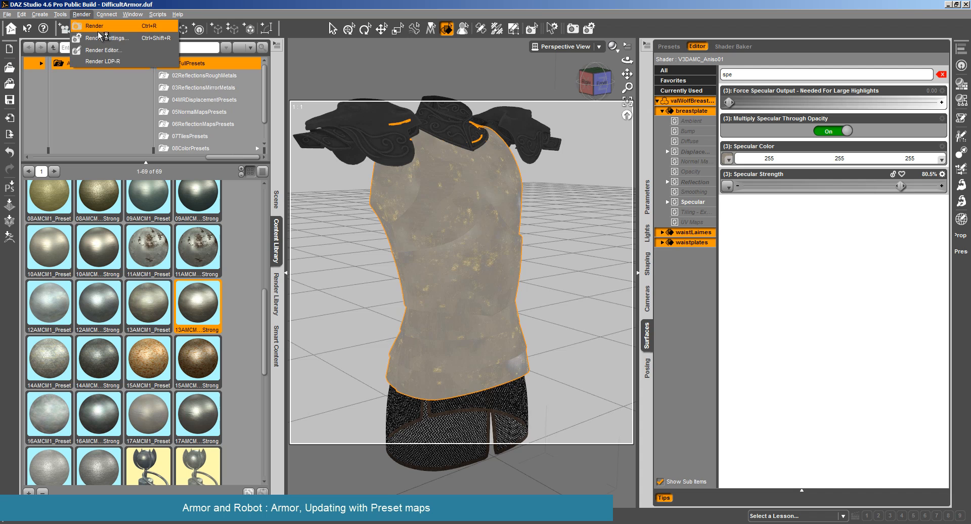
left_click(105, 35)
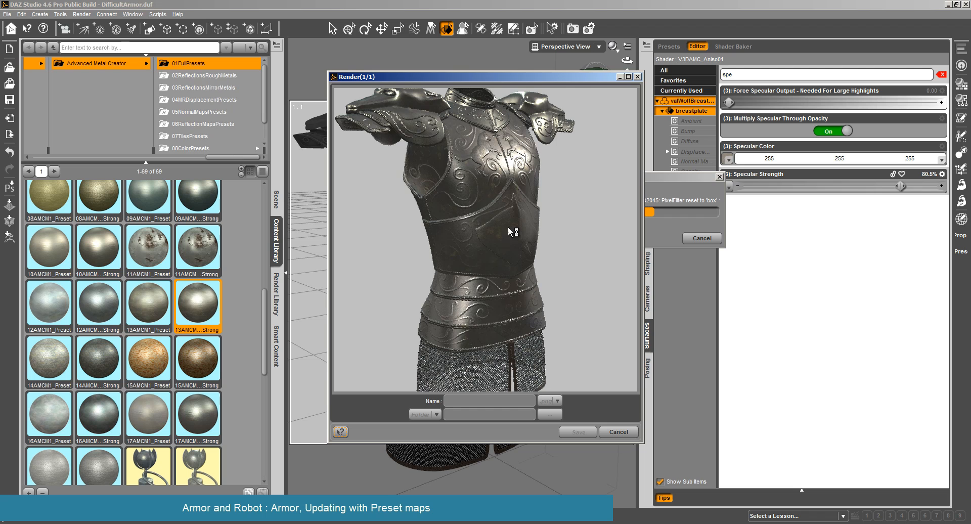
left_click(618, 433)
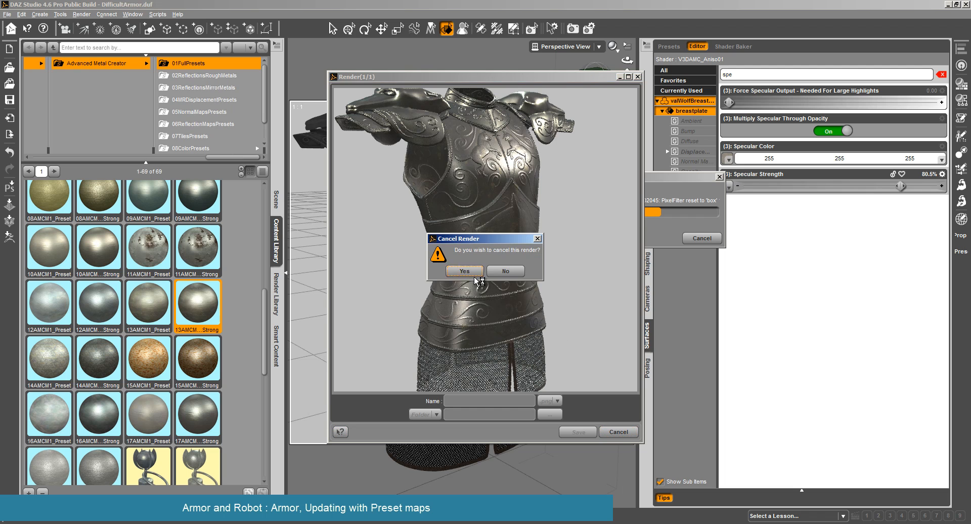
left_click(464, 271)
Try AMC_p13_A.jpg as the armor surfaces' Specular Color map and settle on AMC_p13_S.jpg
left_click(727, 159)
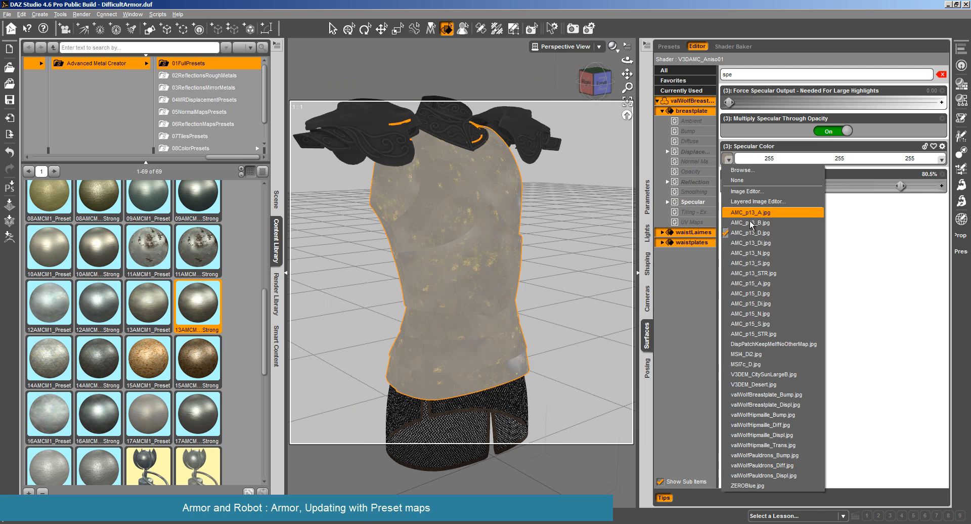
key("Escape")
scroll(546, 306, "down", 6)
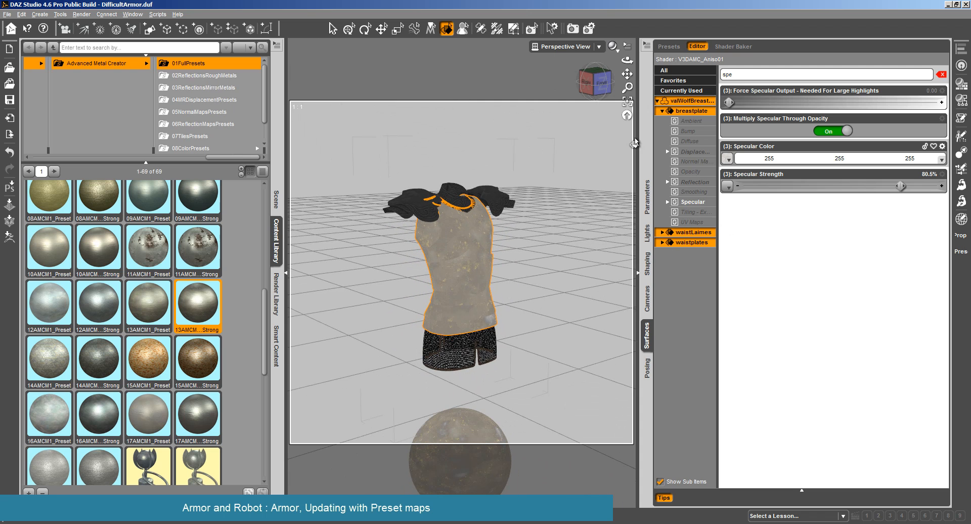
left_click(727, 159)
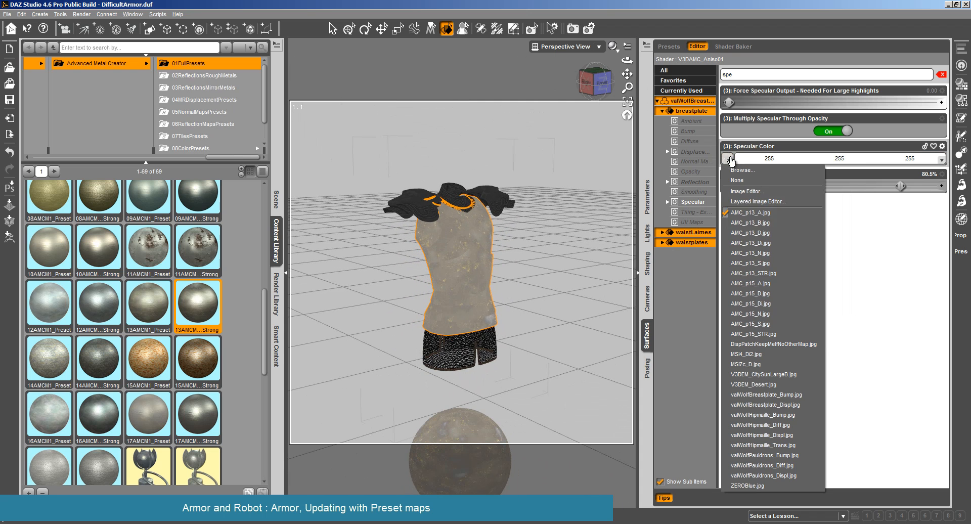
left_click(773, 262)
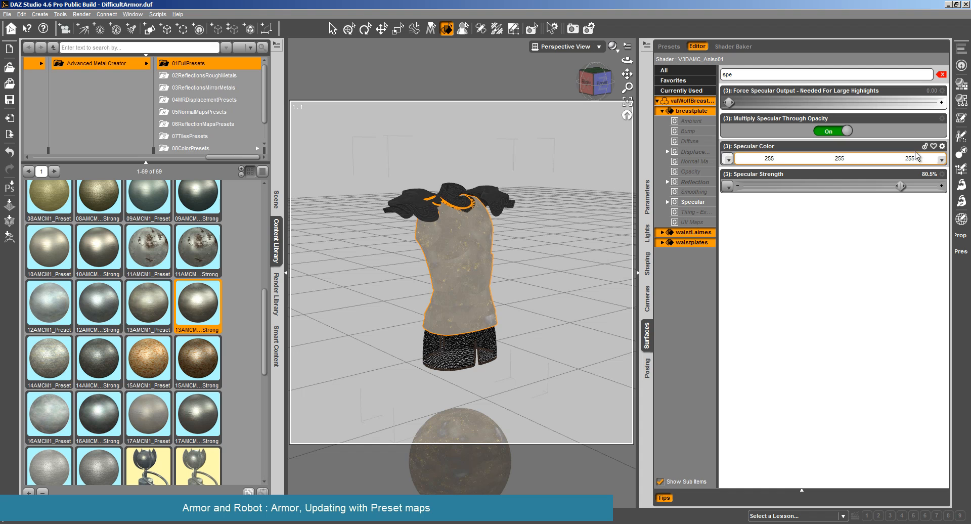
Set the Specular Color of the selected armor surfaces to a pale beige (226, 220, 195)
left_click(928, 160)
left_click(578, 276)
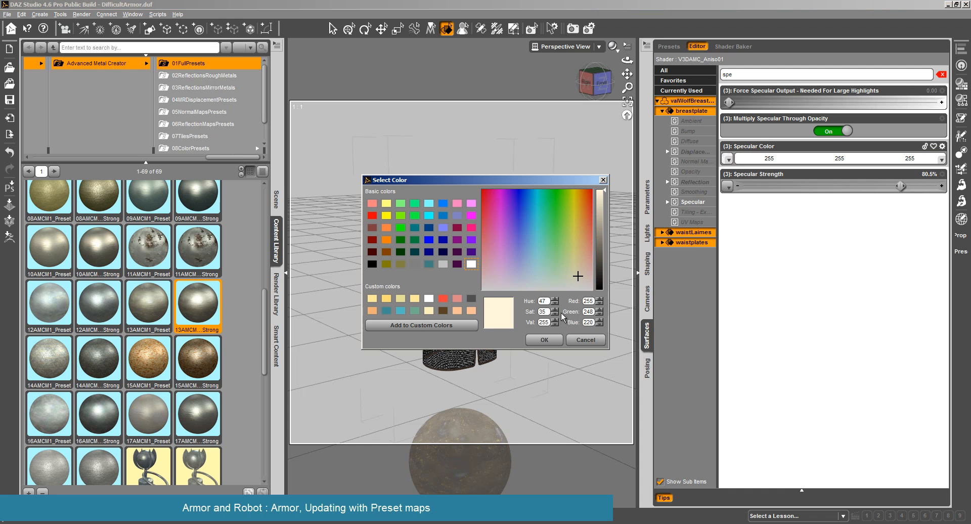
left_click_drag(597, 200, 598, 211)
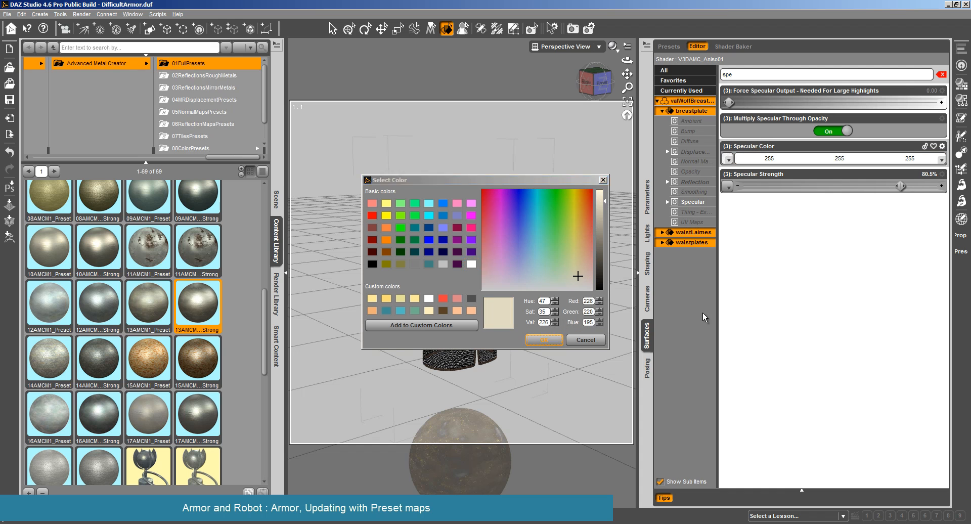
left_click(544, 339)
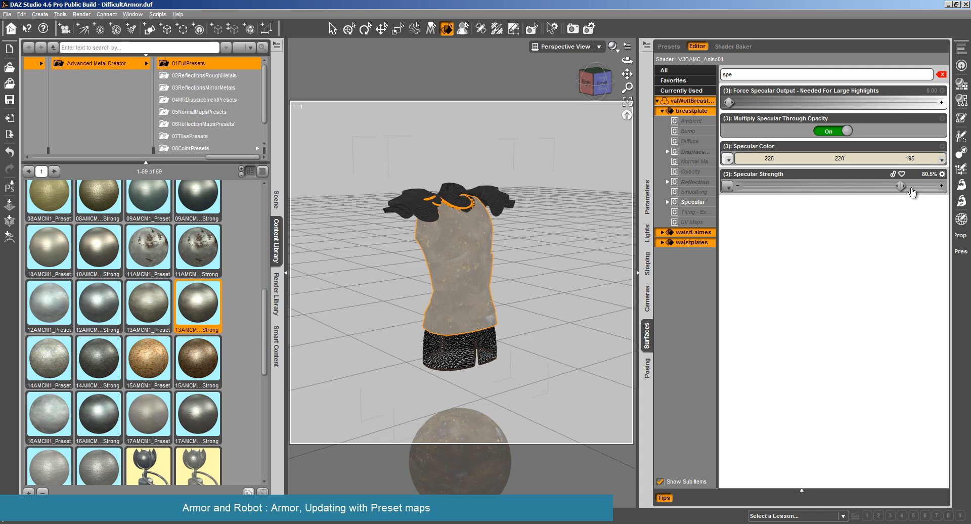
Test-render the whole armor from farther away with the beige Specular Color, and cancel the render
left_click(81, 14)
left_click(91, 24)
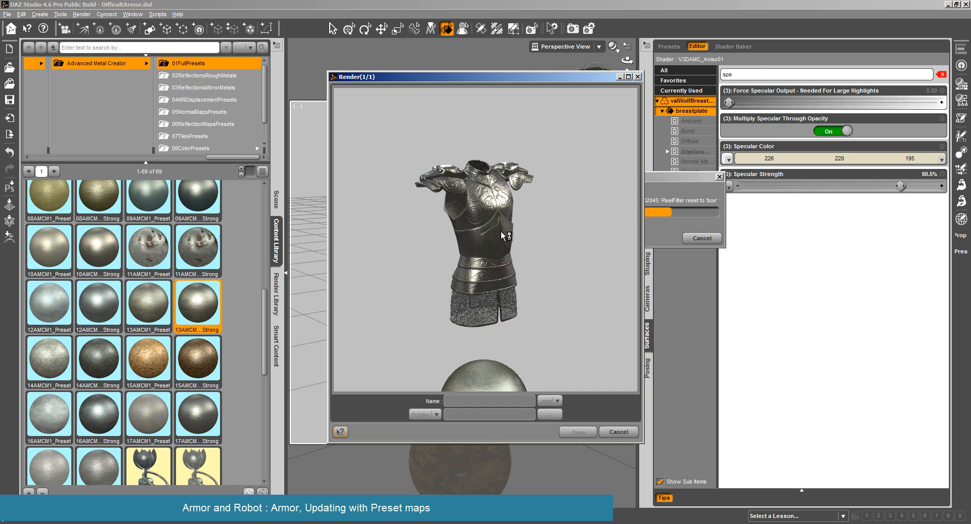
left_click(625, 434)
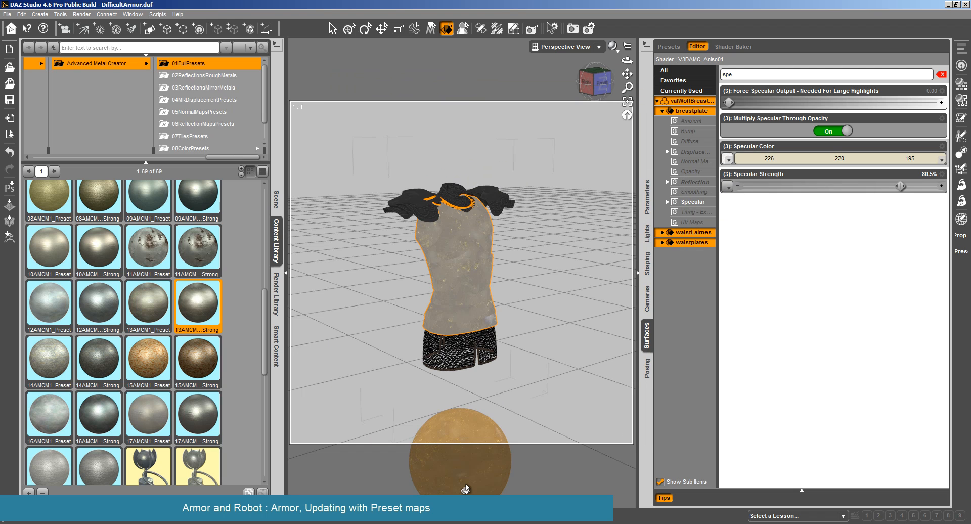
Turn the armor to a frontal view, select only the breastplate surface, and clear the "spe" property filter
left_click(568, 89)
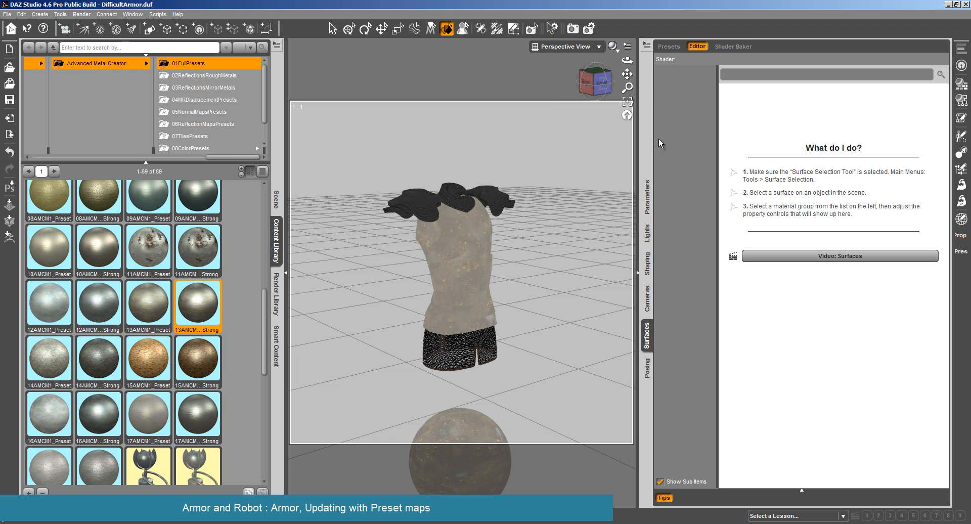
left_click_drag(631, 64, 610, 71)
left_click(478, 248)
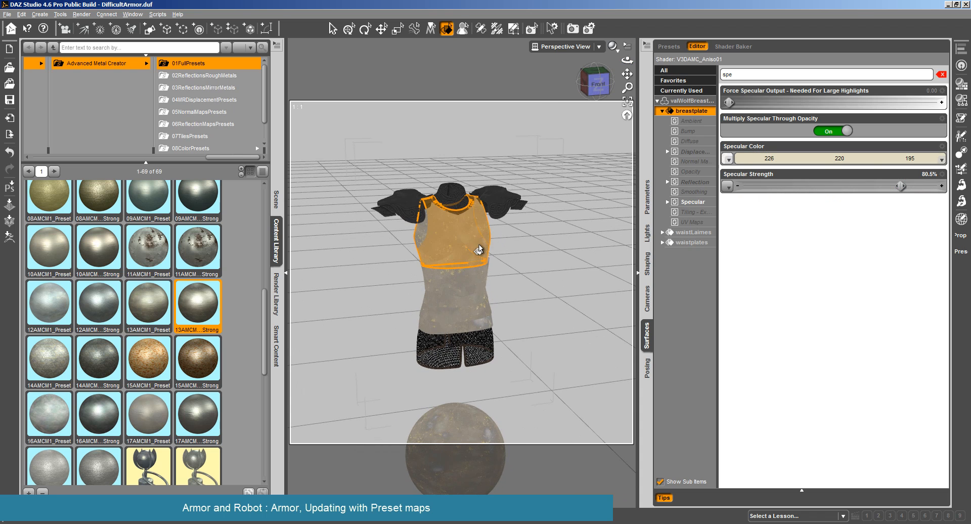
left_click(688, 122)
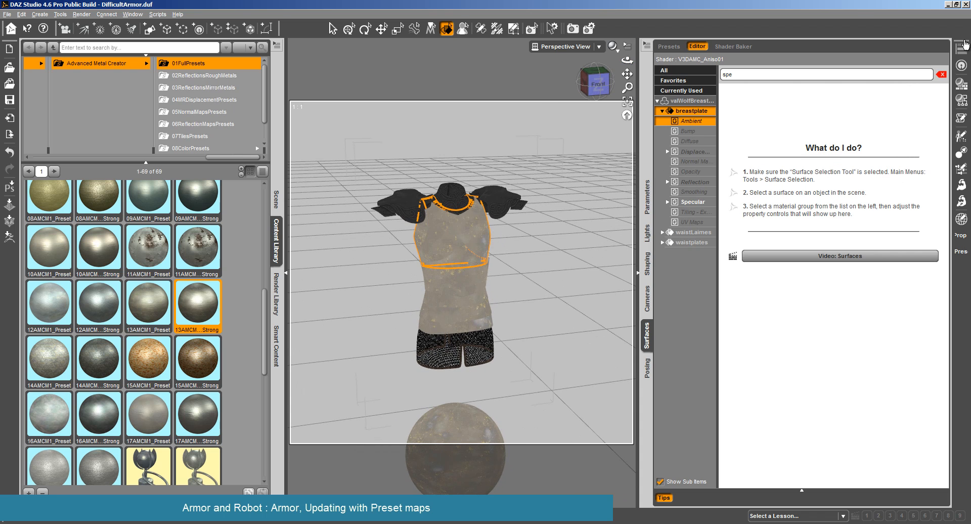
left_click(941, 75)
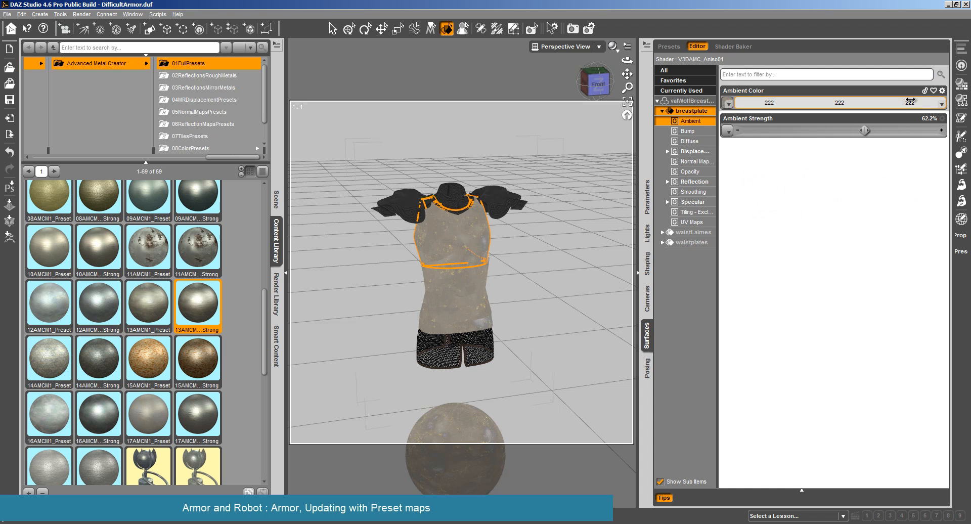
Set the breastplate's Diffuse Strength to 20.1%
left_click(694, 151)
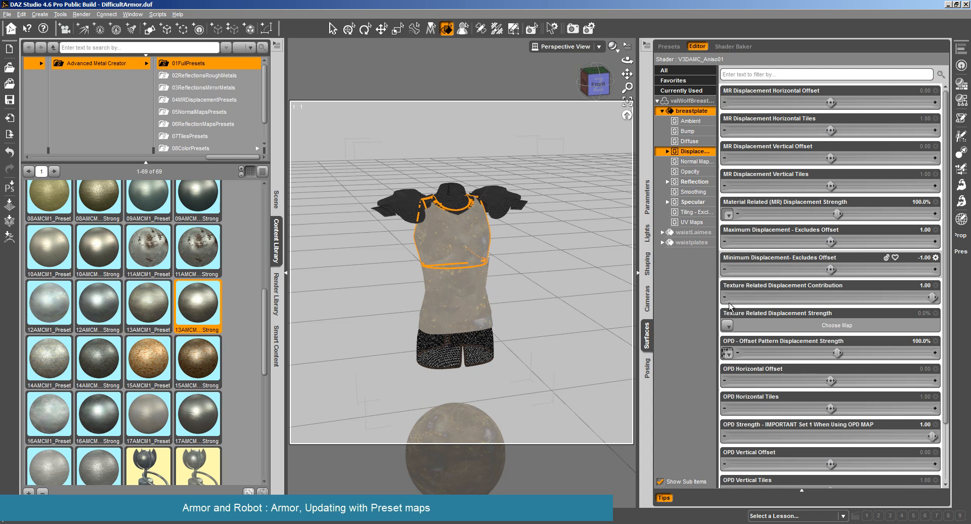
left_click(667, 151)
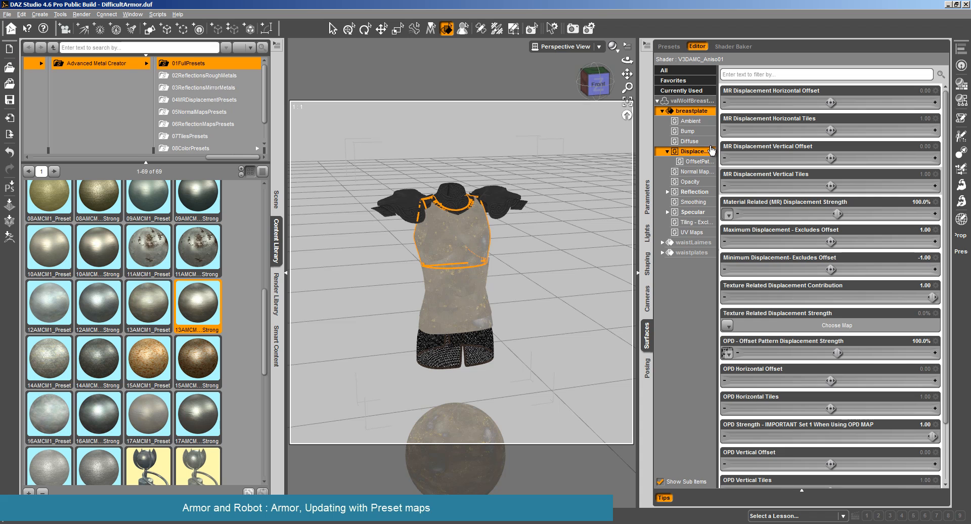
left_click(697, 142)
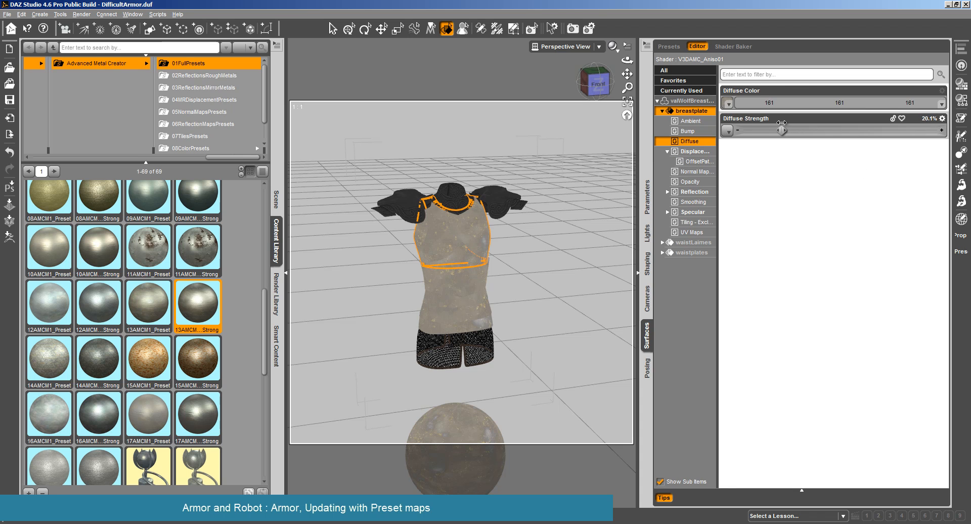
Test-render the armor from the front with the breastplate's new Diffuse Strength, and cancel the render
left_click(81, 15)
left_click(92, 24)
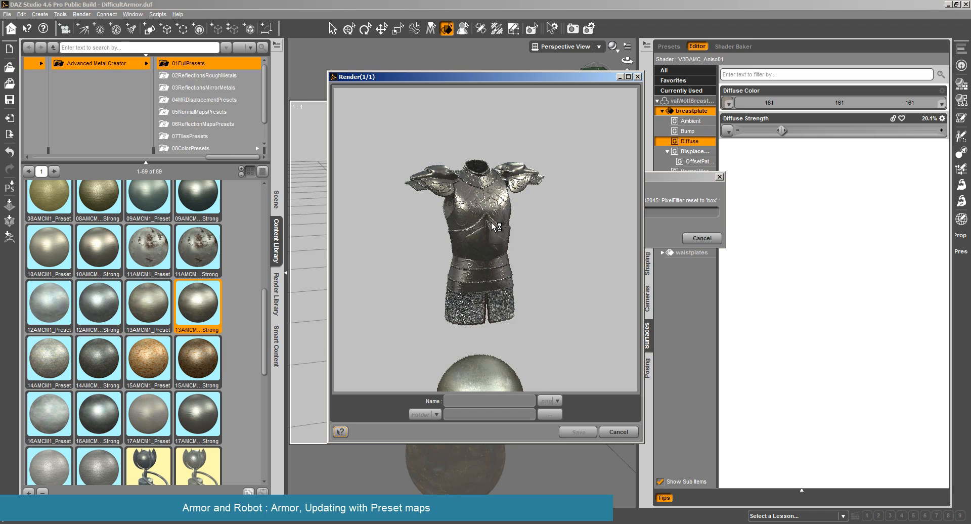
left_click(630, 431)
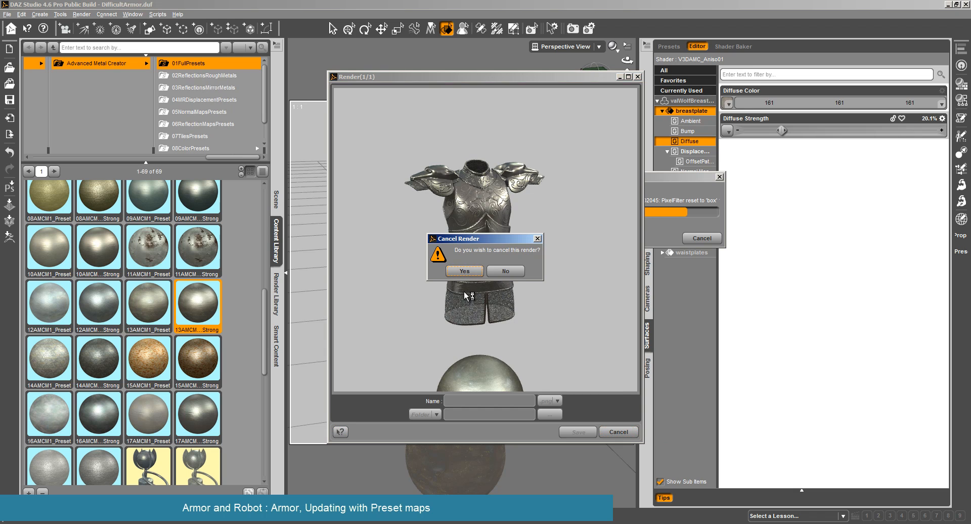
key("Return")
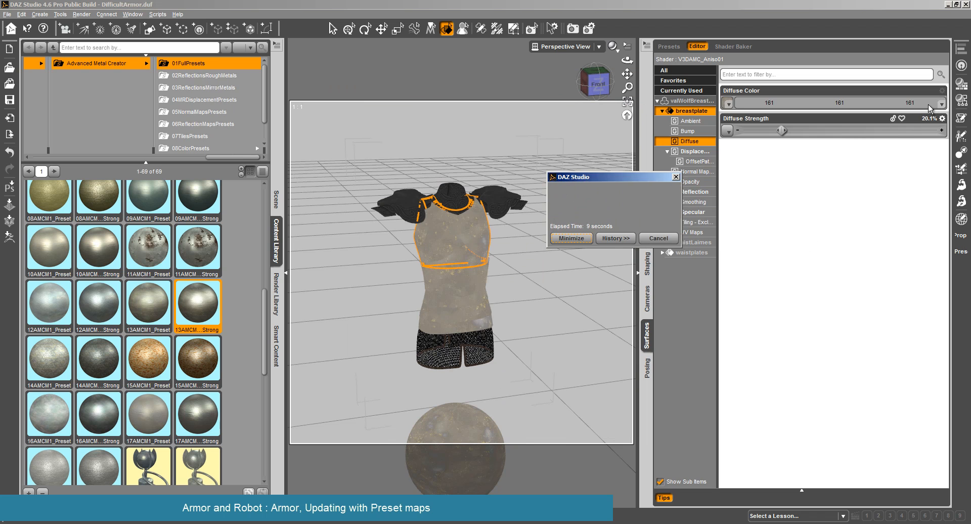
Set the breastplate's Diffuse Color to white (255, 255, 255) and its Ambient Strength to 57.6%
left_click(927, 104)
left_click(602, 202)
left_click_drag(602, 198, 602, 191)
left_click(544, 339)
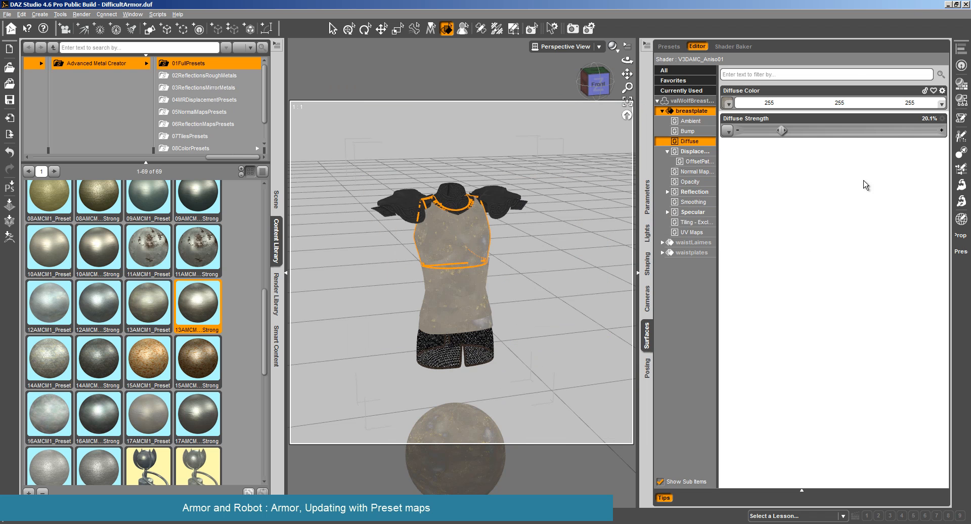
scroll(564, 217, "up", 3)
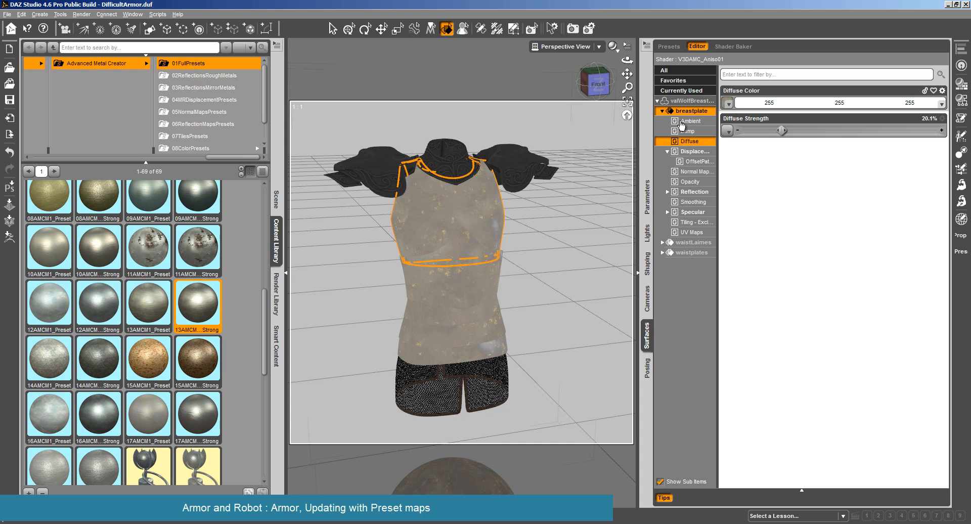
left_click(690, 121)
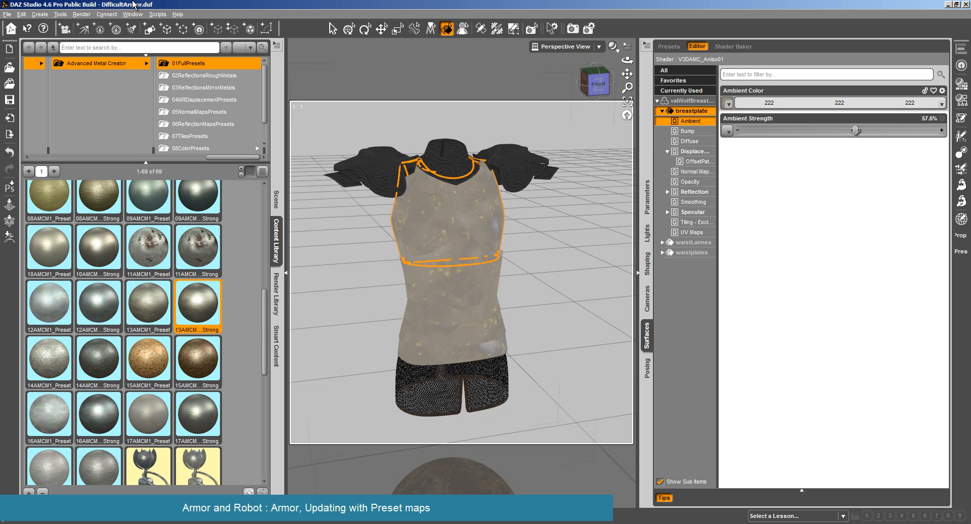
Test-render the armor with the breastplate's changed diffuse and ambient settings, and cancel the render
left_click(83, 15)
left_click(92, 24)
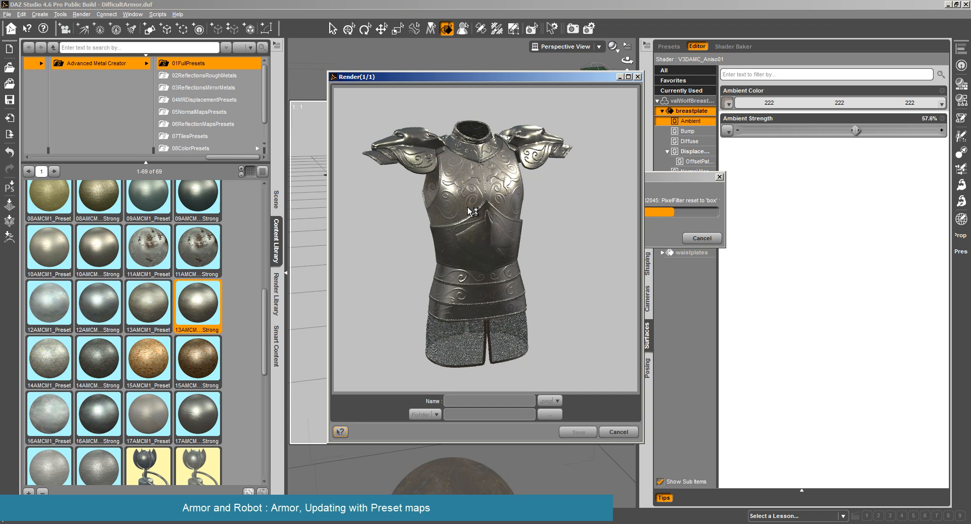
left_click(619, 432)
left_click(473, 276)
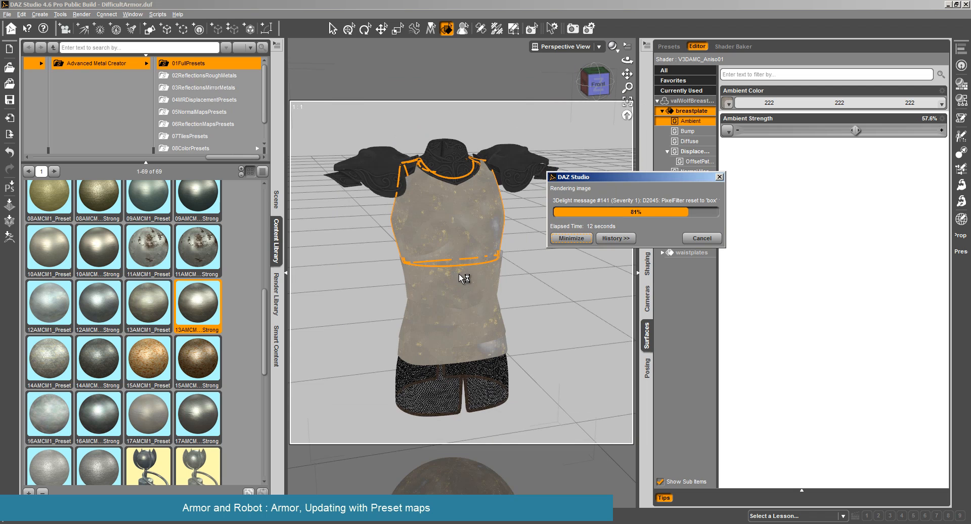
Copy the waistplates surface settings and paste them onto the breastplate surface
right_click(458, 277)
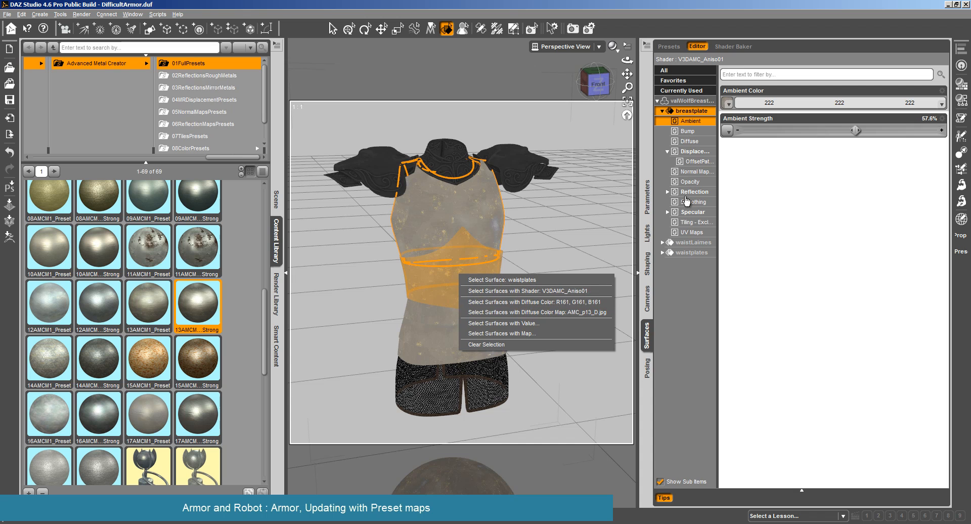
left_click(480, 211)
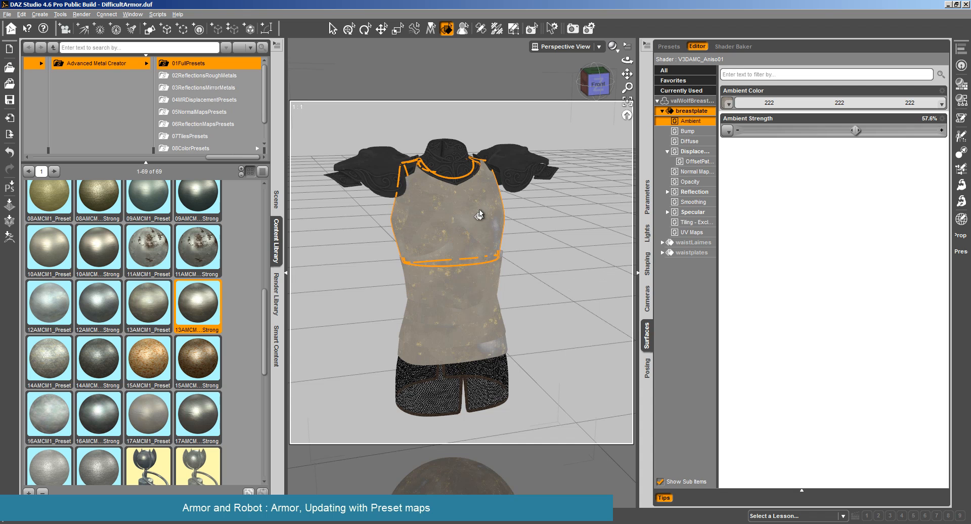
left_click(460, 280)
right_click(676, 252)
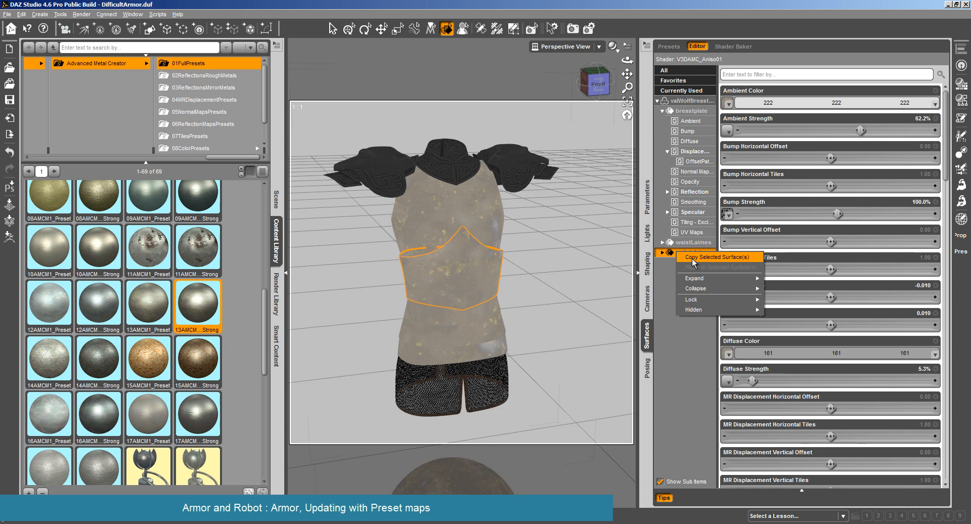
left_click(690, 259)
left_click(451, 217)
right_click(679, 113)
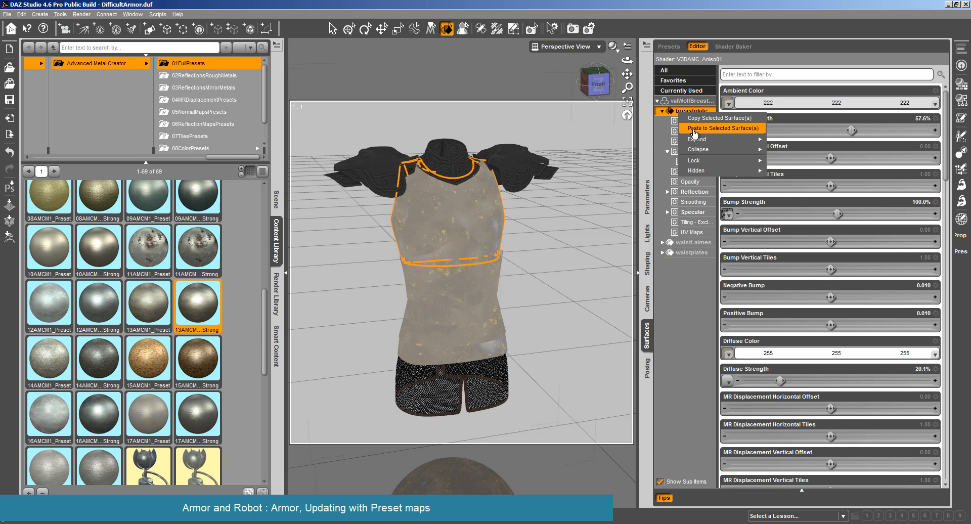
left_click(691, 128)
Test-render the armor with the pasted breastplate settings through the render settings, and cancel the render
mouse_move(727, 218)
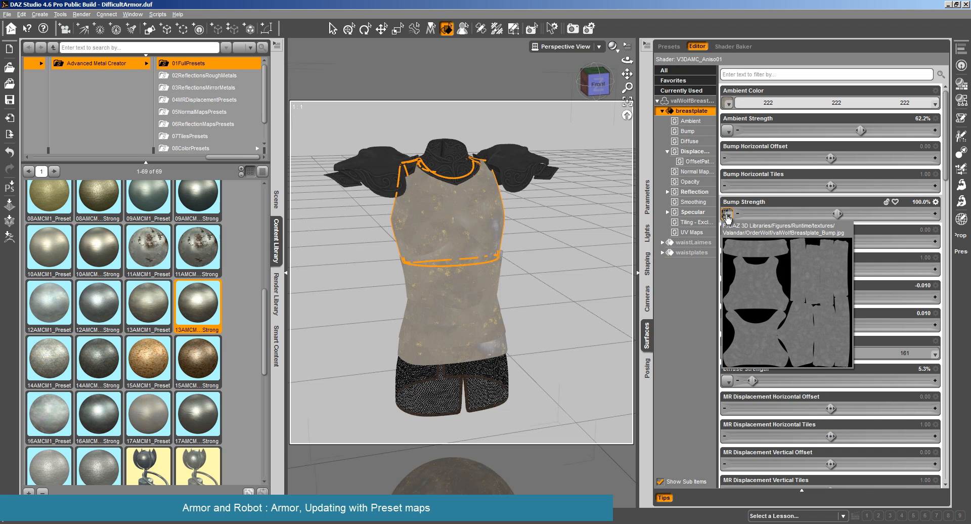
left_click(82, 14)
left_click(89, 22)
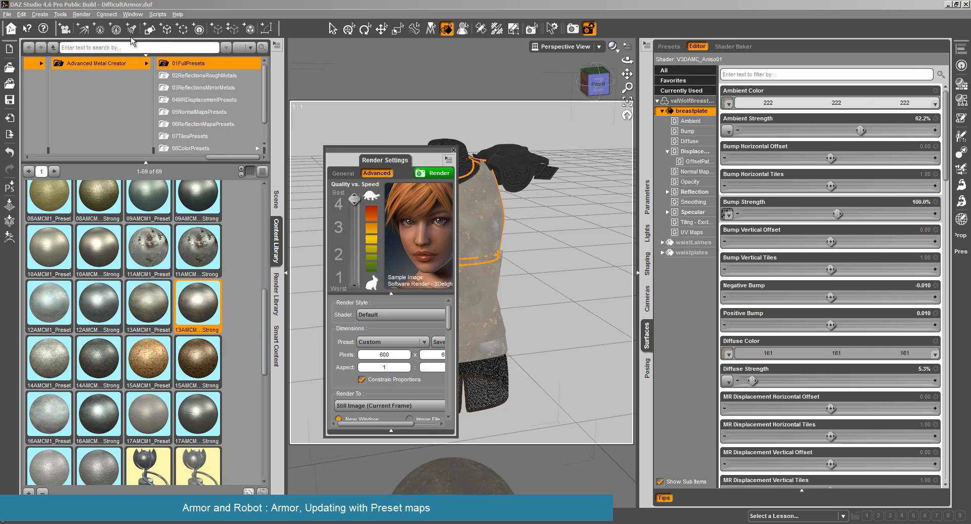
left_click(438, 177)
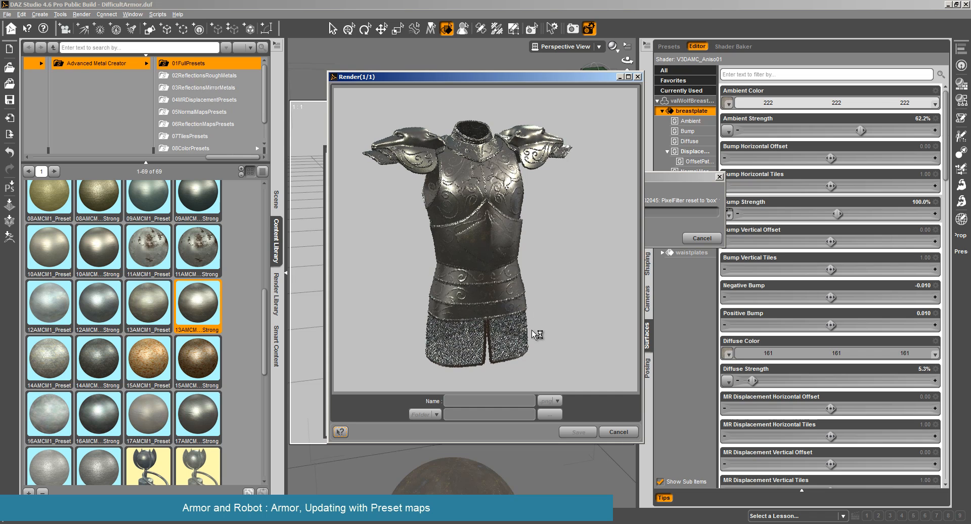
left_click(617, 431)
left_click(465, 272)
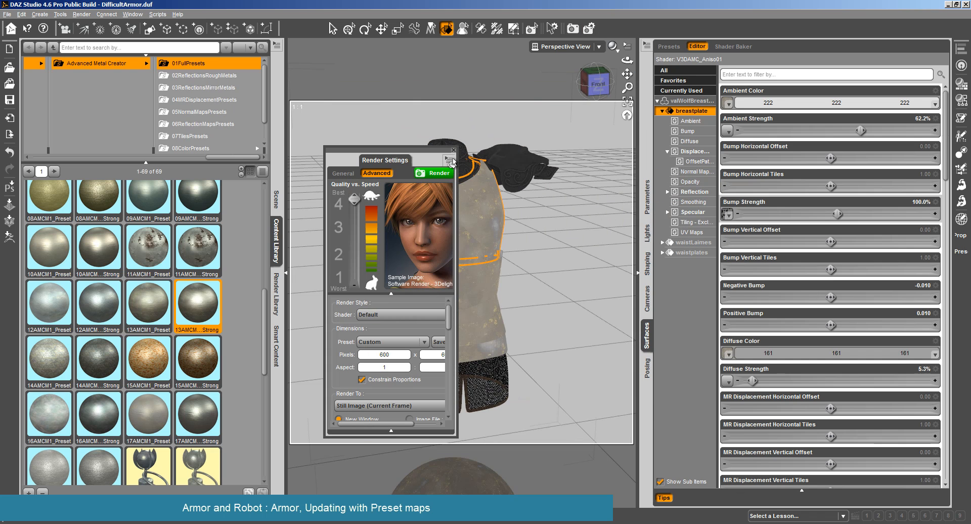
Close the render settings and apply the 11AMCM Strong full preset to the sphere as a source of maps
left_click(454, 150)
scroll(508, 479, "down", 5)
left_click(471, 409)
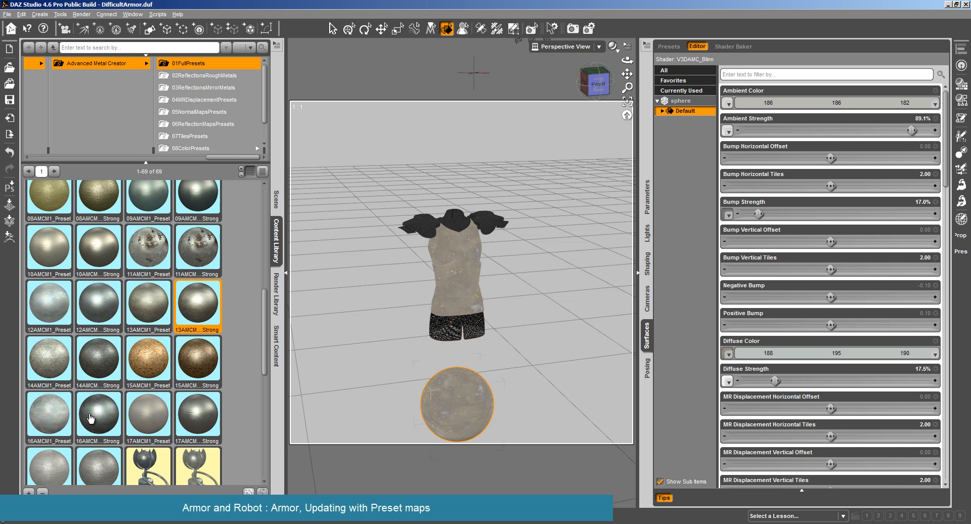
left_click_drag(188, 409, 447, 417)
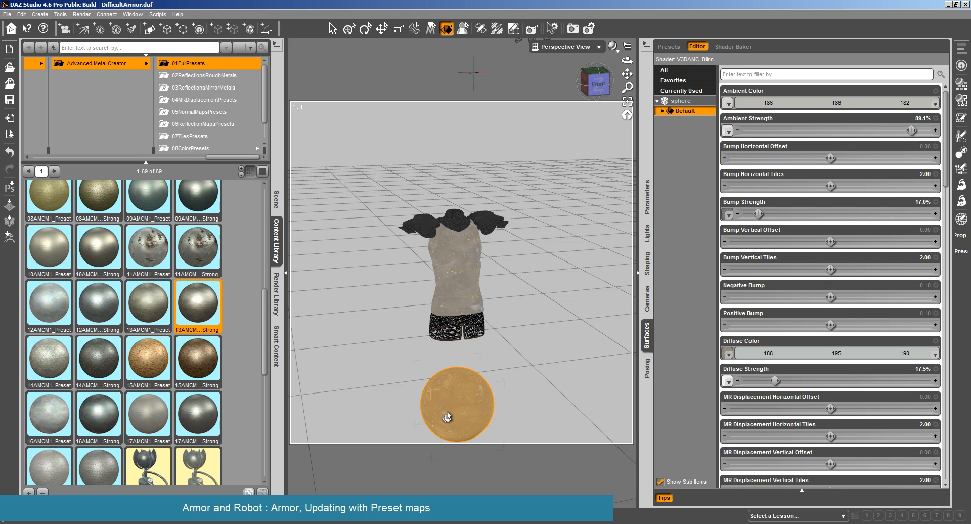
double_click(189, 248)
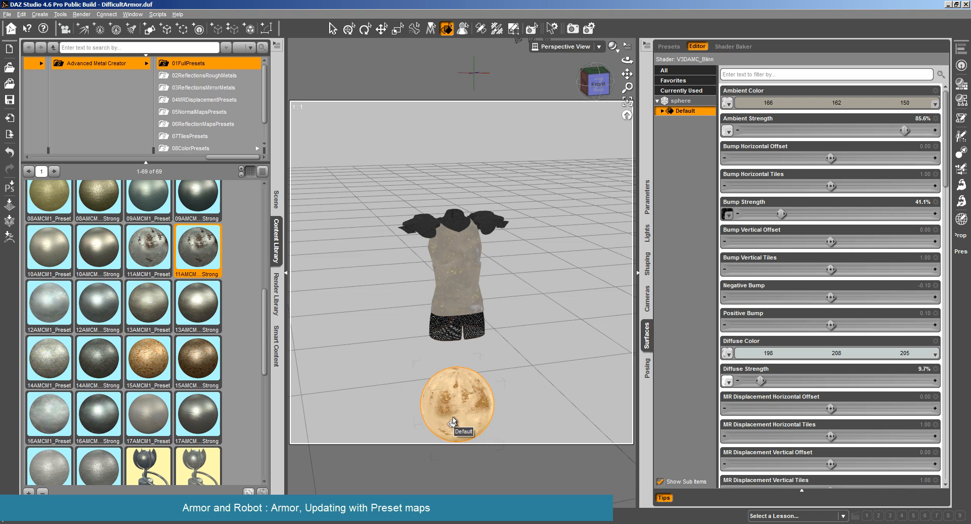
Assign the MSI12_D.jpg map to the breastplate's Ambient Color and Diffuse Color
left_click(457, 281)
left_click(726, 103)
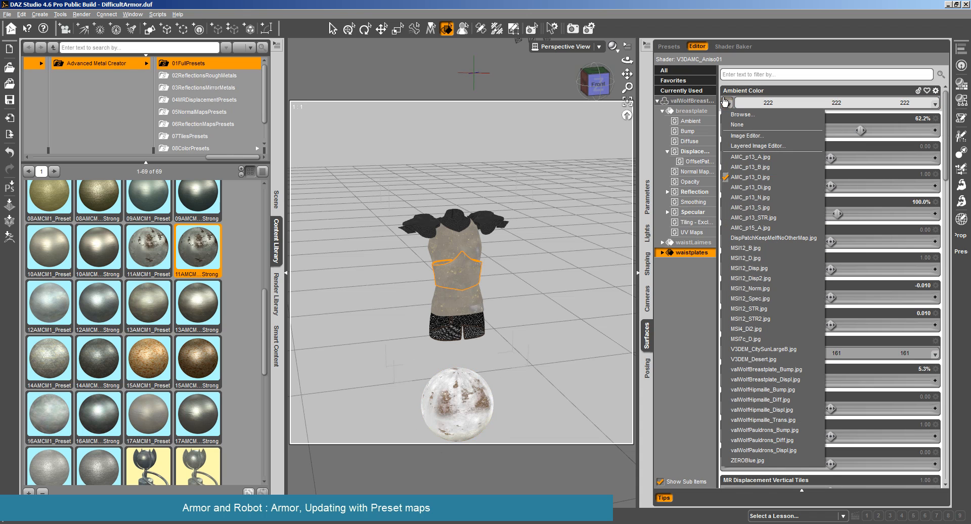
left_click(477, 421)
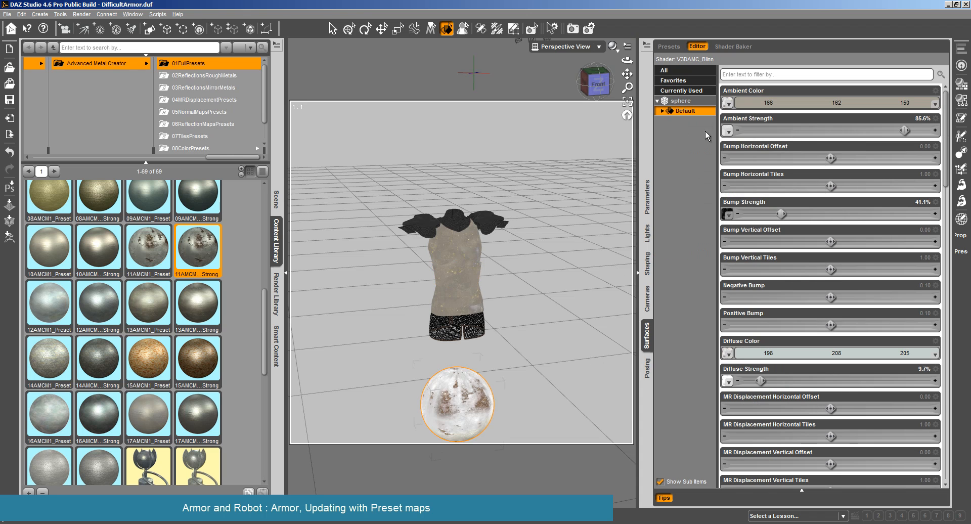
left_click(474, 265)
left_click(728, 104)
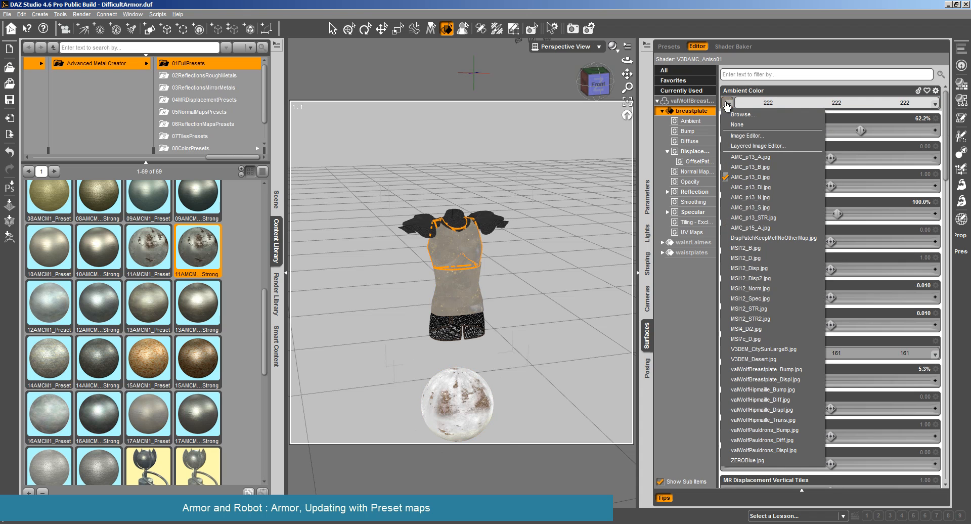
left_click(772, 257)
left_click(729, 355)
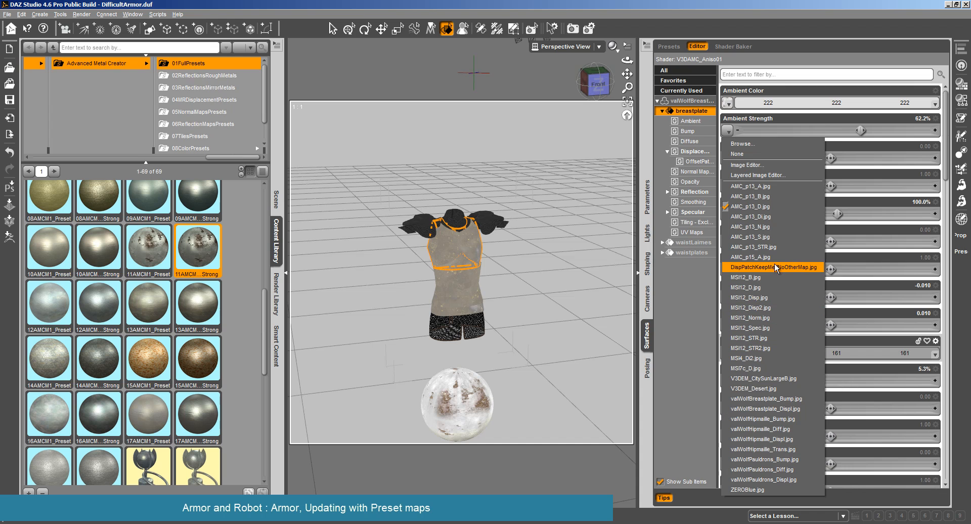
left_click(782, 286)
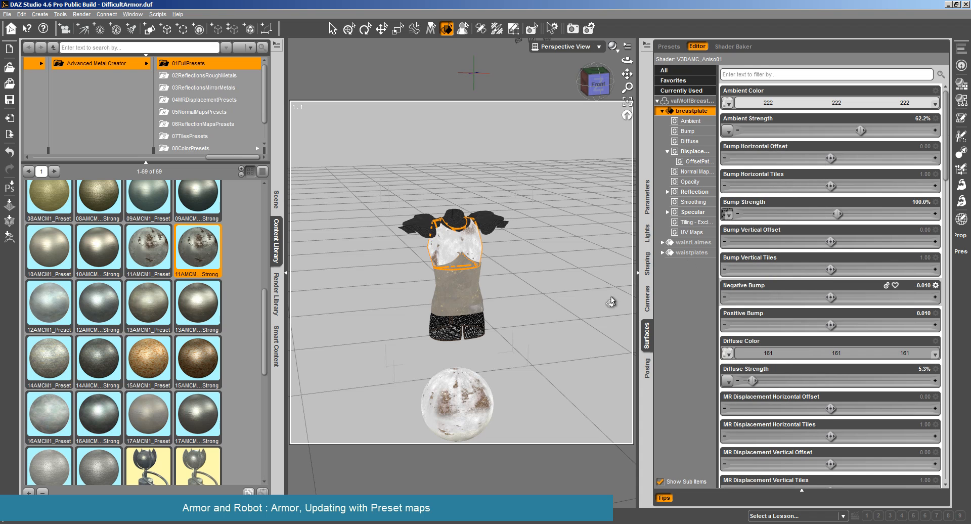
Copy the breastplate surface settings and paste them onto the waistLaimes and waistplates surfaces
left_click(460, 275)
left_click(464, 305, "ctrl")
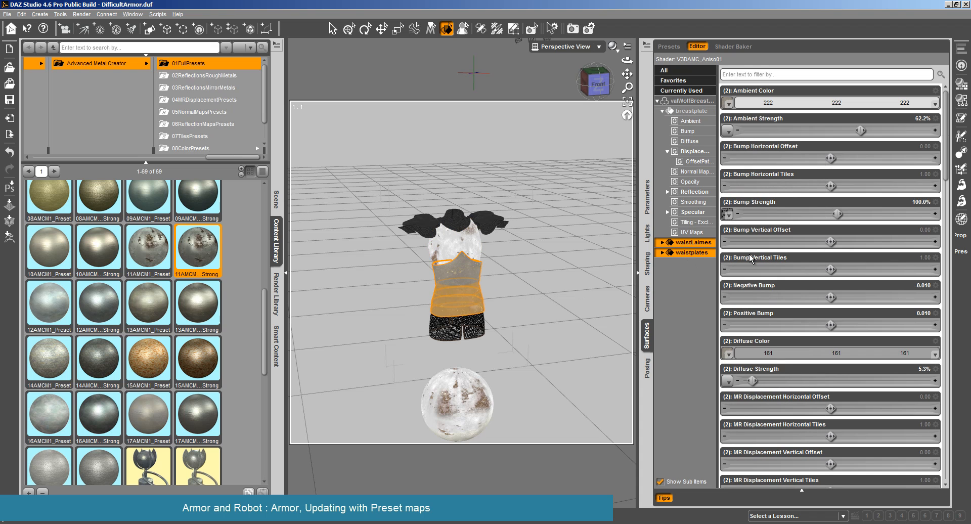
left_click(693, 110, "ctrl")
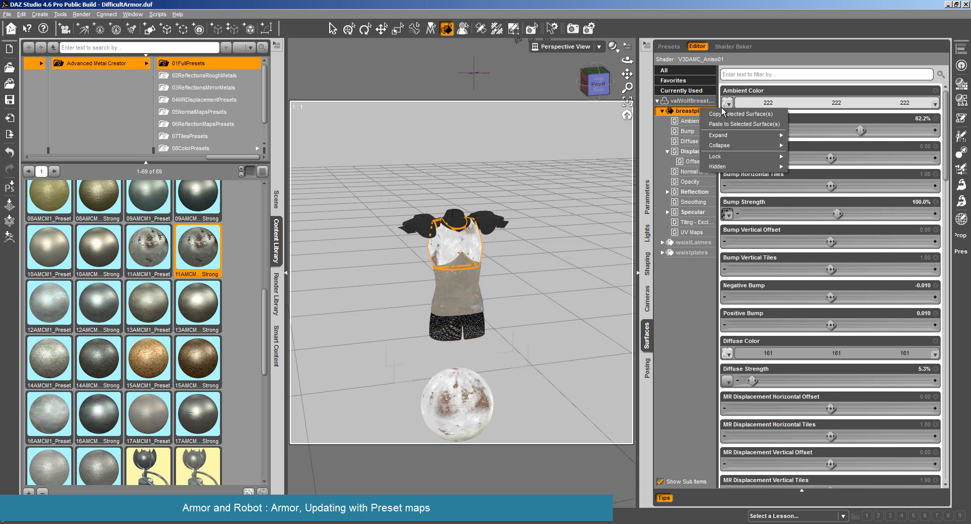
left_click(689, 243)
left_click(691, 253, "ctrl")
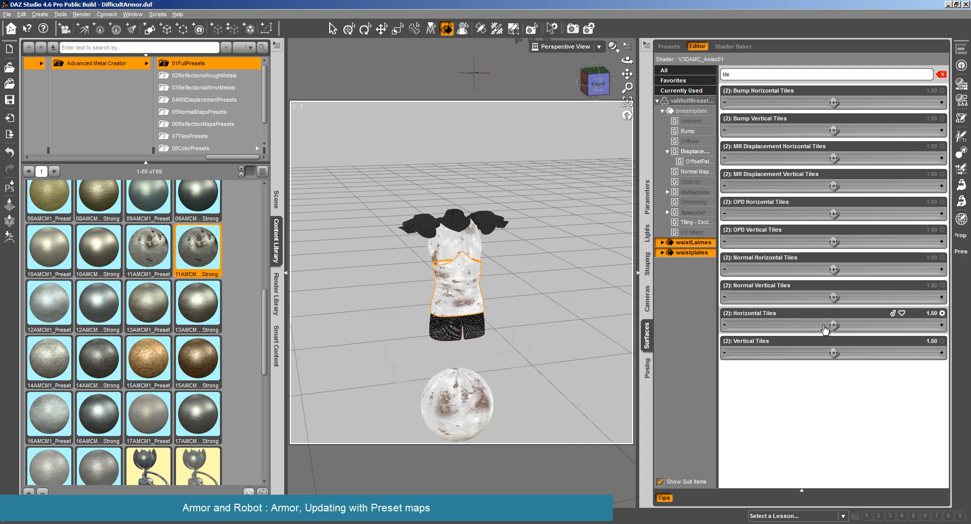
Set Horizontal Tiles to 1.79 and Vertical Tiles to 1.42 for the waistLaimes and waistplates surfaces
left_click_drag(831, 324, 870, 325)
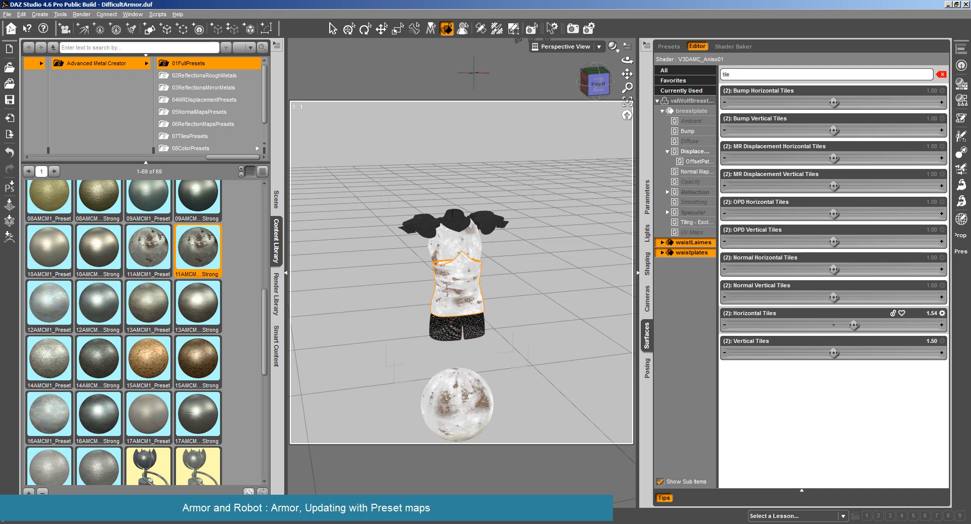
left_click_drag(854, 325, 828, 326)
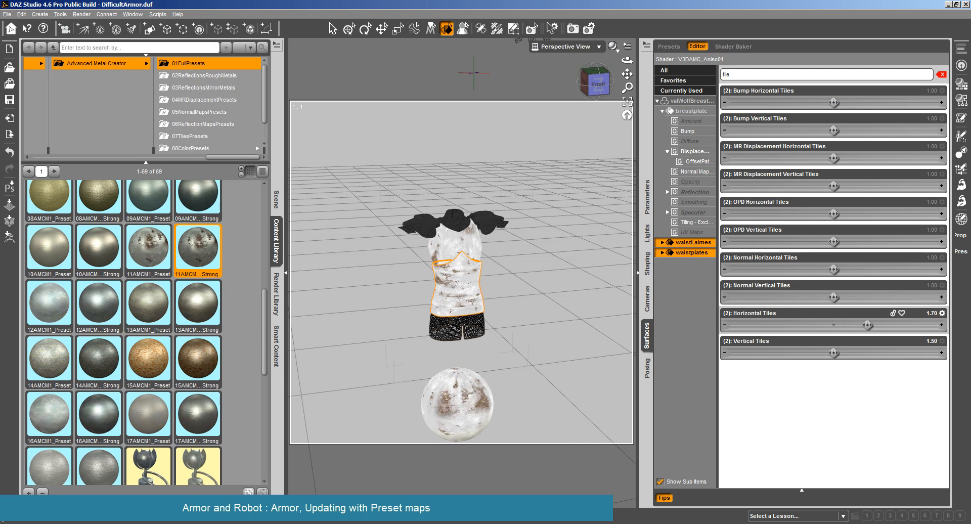
left_click_drag(874, 325, 860, 325)
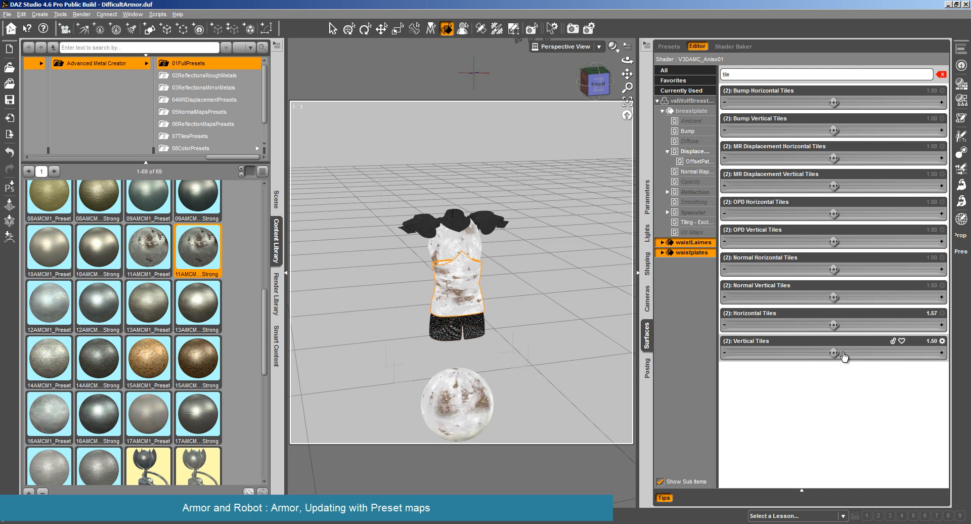
left_click_drag(874, 353, 787, 353)
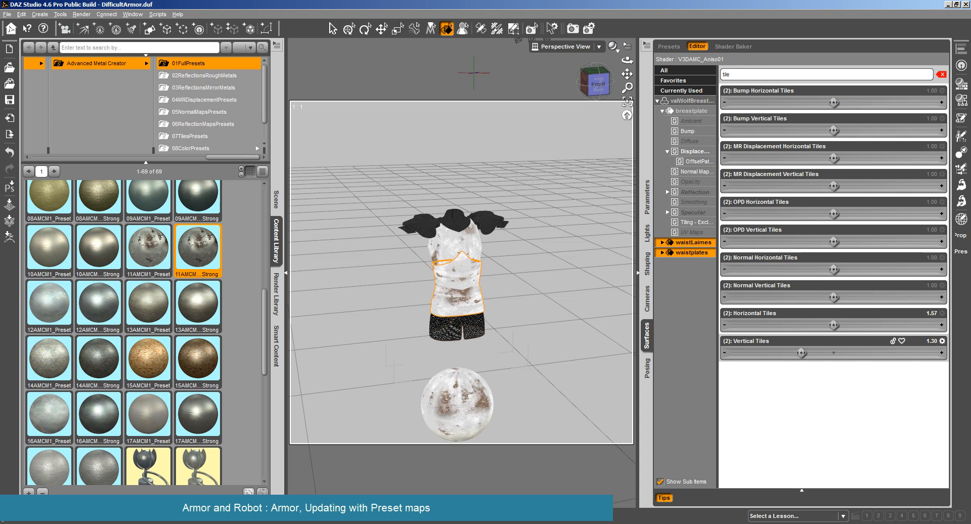
left_click_drag(834, 325, 868, 325)
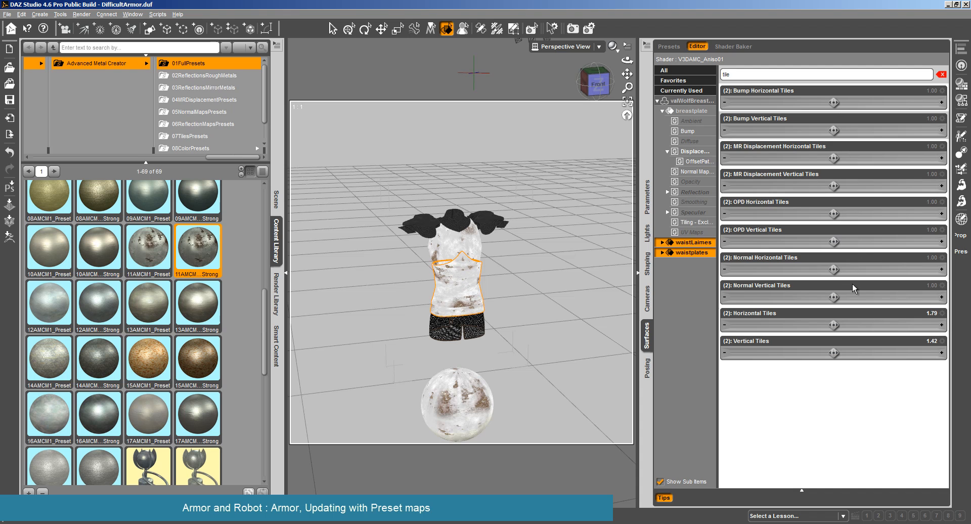
Filter the parameters by "off" and increase the general Horizontal Offset and Vertical Offset of the waistLaimes and waistplates surfaces
left_click(746, 73)
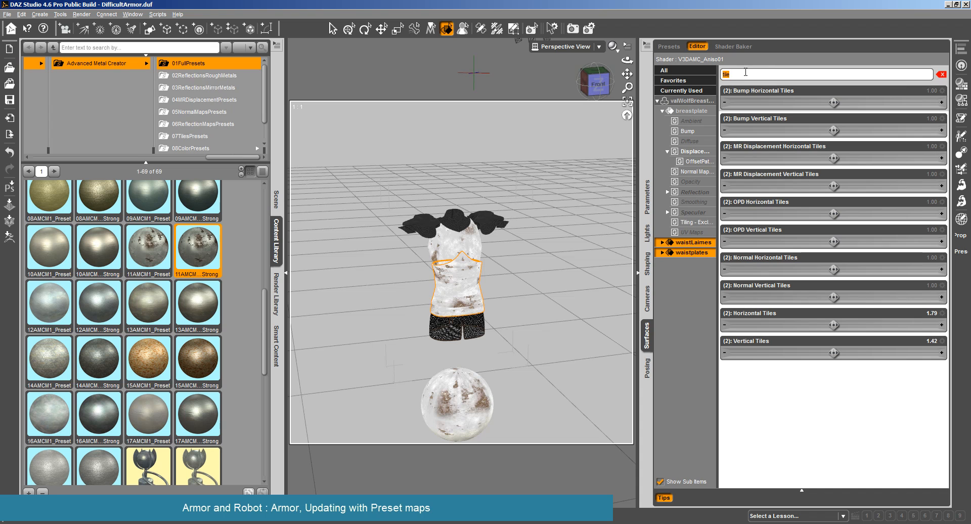
type("off")
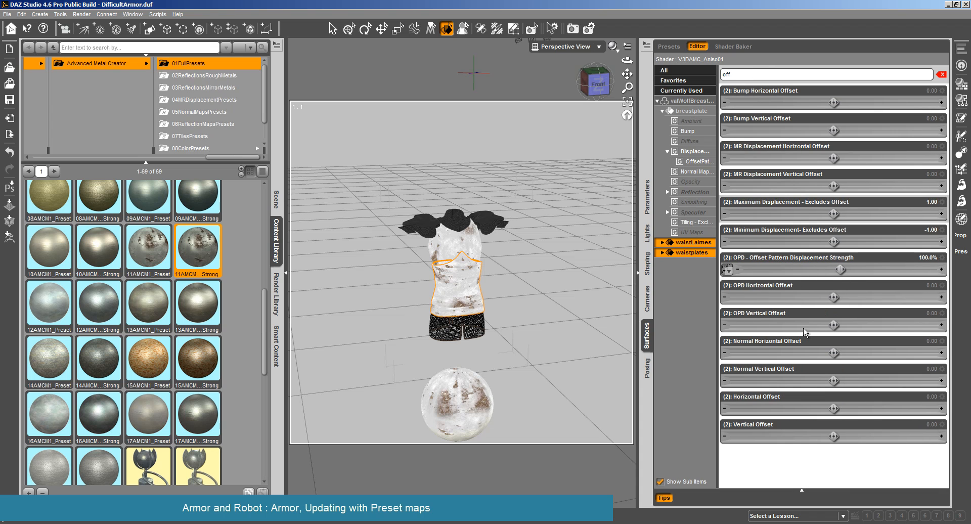
left_click_drag(834, 408, 873, 408)
left_click_drag(835, 436, 871, 436)
Increase the breastplate's Horizontal and Vertical Offset, and set its Horizontal Tiles to 1.35 and Vertical Tiles to 1.54
left_click(468, 255)
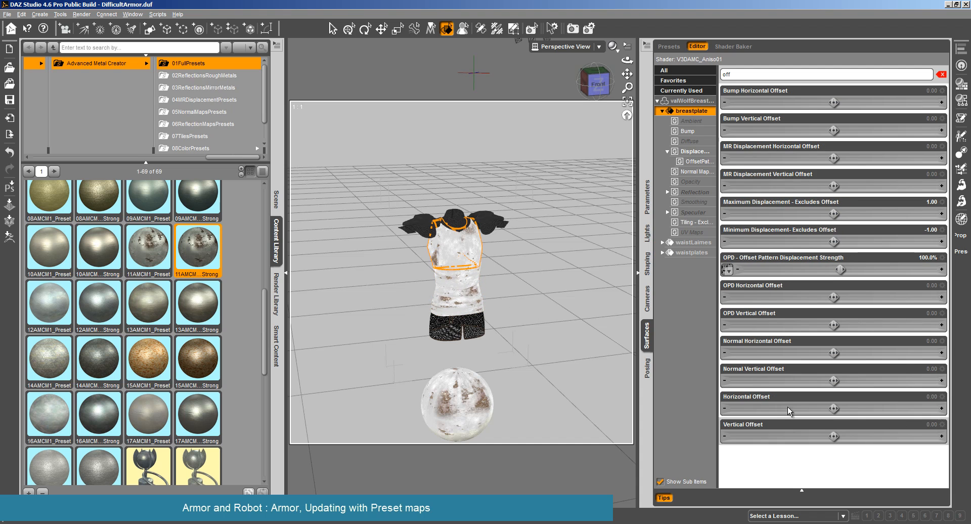
left_click_drag(834, 409, 881, 408)
left_click_drag(834, 436, 864, 436)
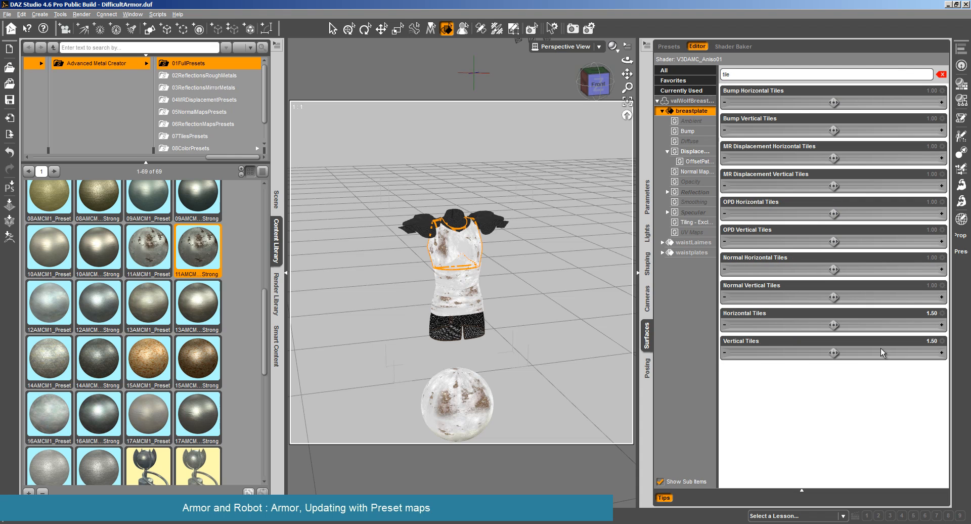
left_click_drag(835, 325, 806, 325)
left_click_drag(839, 353, 884, 354)
Set the waistplates' Horizontal Tiles to 2.00 and Vertical Tiles to 2.09
left_click(455, 278)
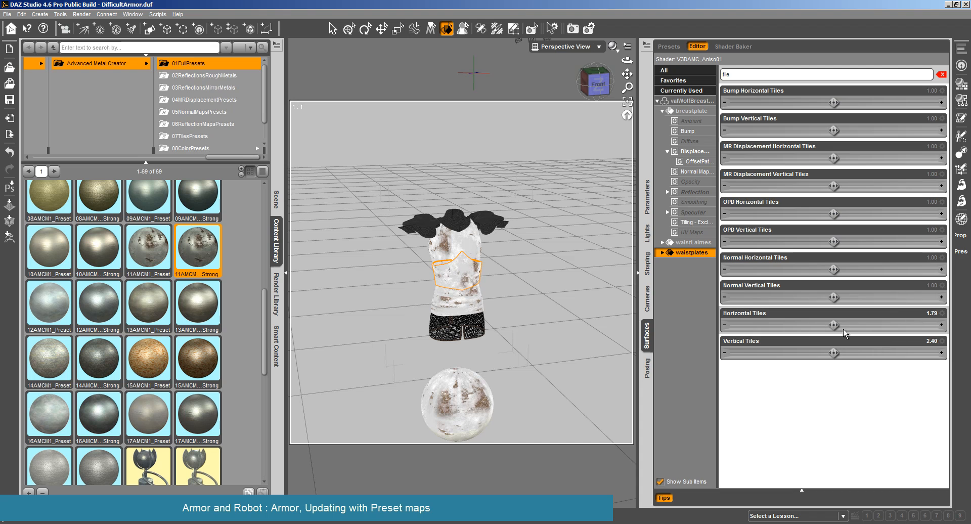
left_click_drag(837, 325, 868, 326)
left_click_drag(833, 353, 857, 353)
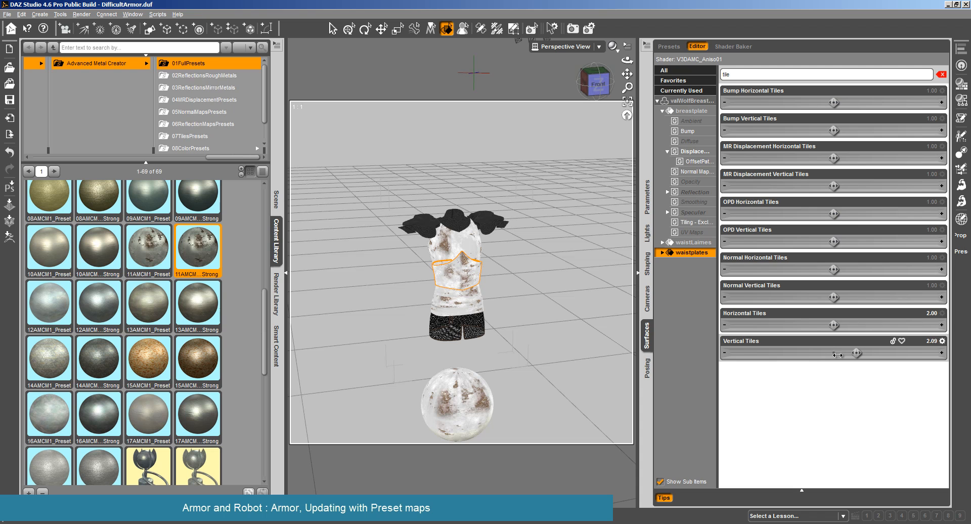
Test-render a close view of the armor with the new rust maps and tiling, and cancel the render
scroll(473, 302, "up", 6)
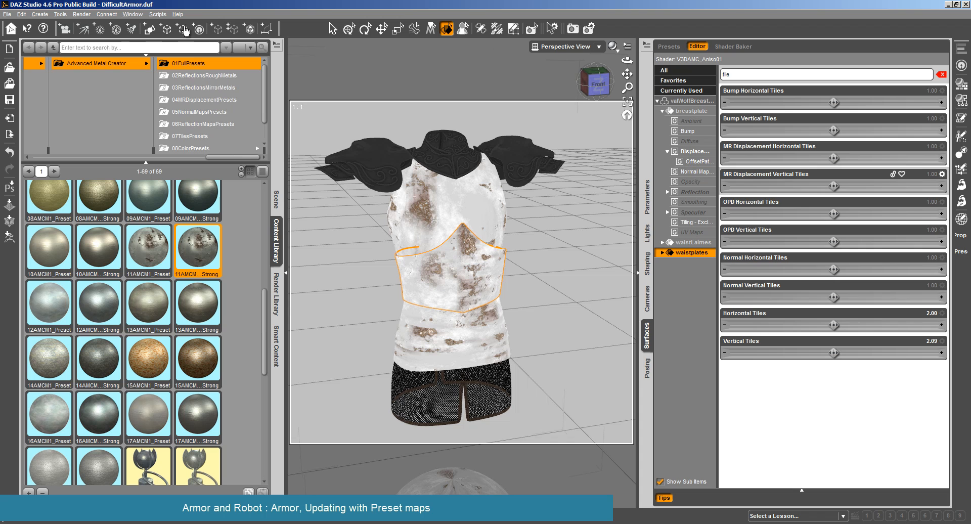
left_click(81, 14)
left_click(94, 25)
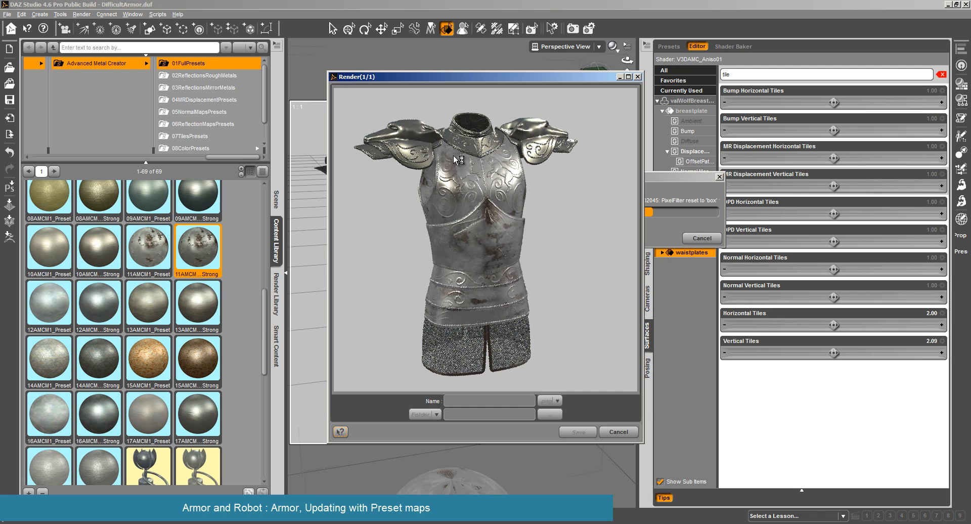
left_click(620, 432)
left_click(513, 298)
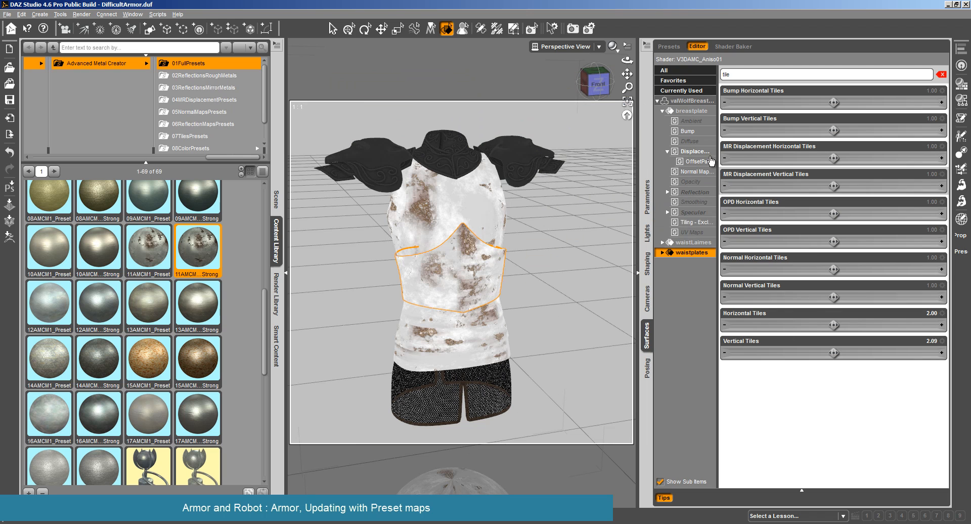
Assign MSI12_Disp2.jpg as the Texture Related Displacement Strength map of the breastplate, waistLaimes and waistplates surfaces
left_click(477, 205)
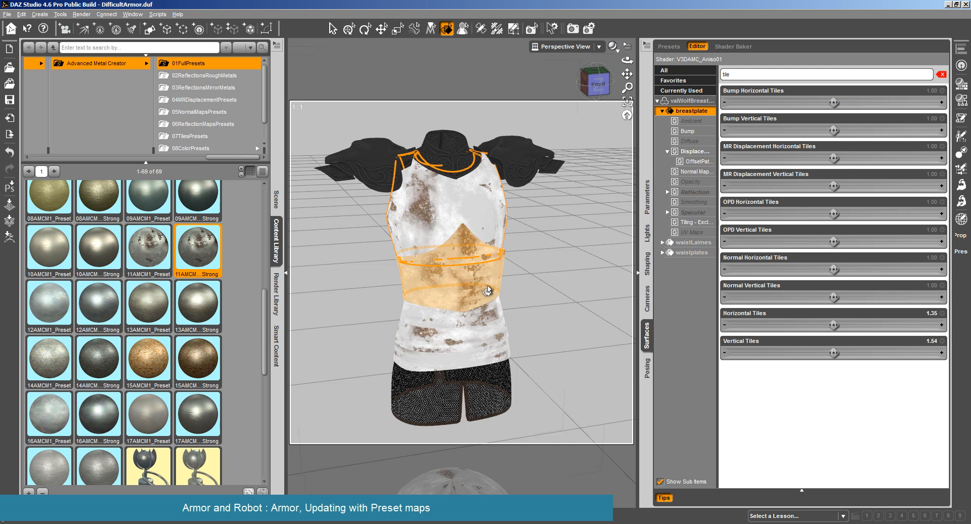
left_click(482, 360, "ctrl")
left_click(693, 252, "ctrl")
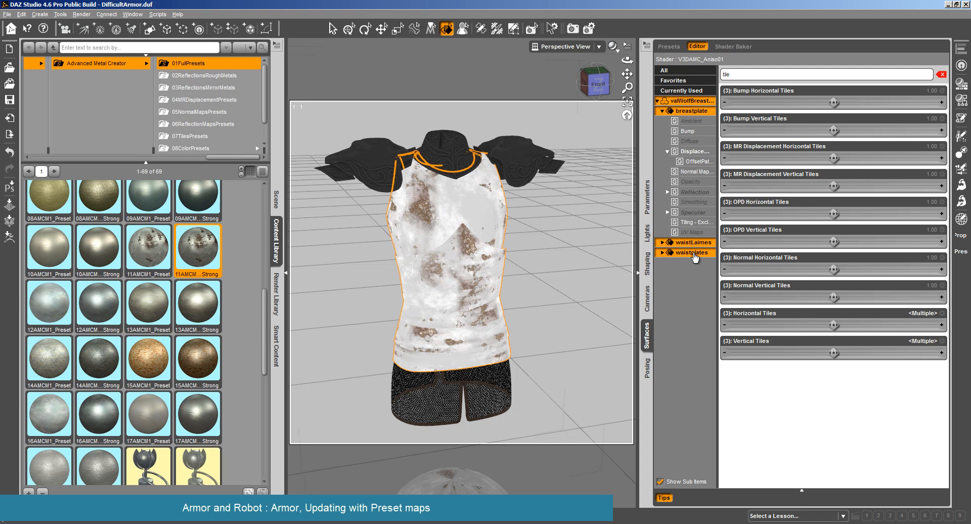
double_click(752, 73)
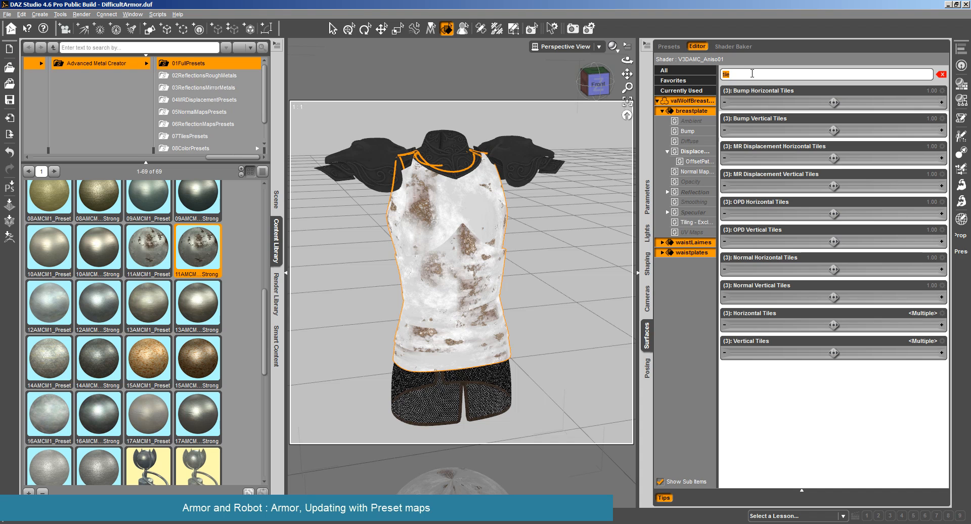
type("mr")
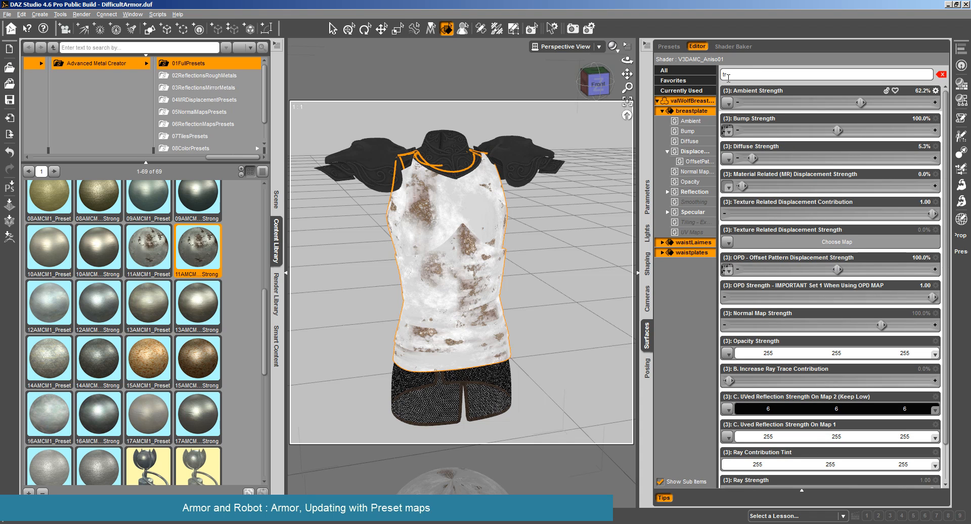
type("ex")
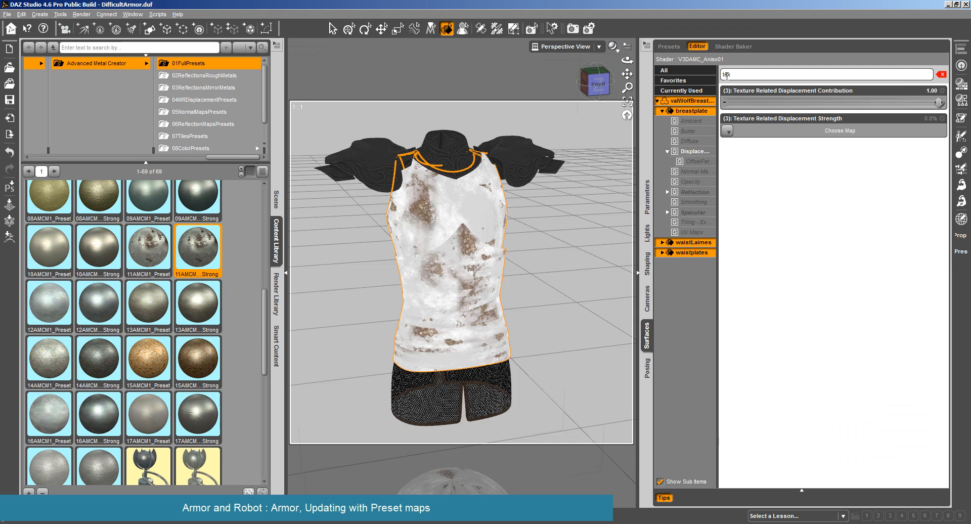
left_click(727, 133)
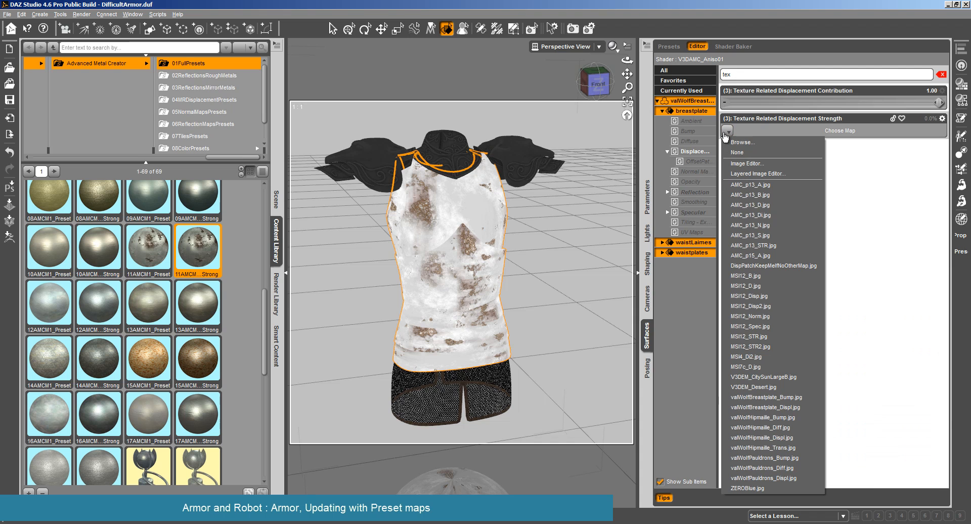
left_click(781, 357)
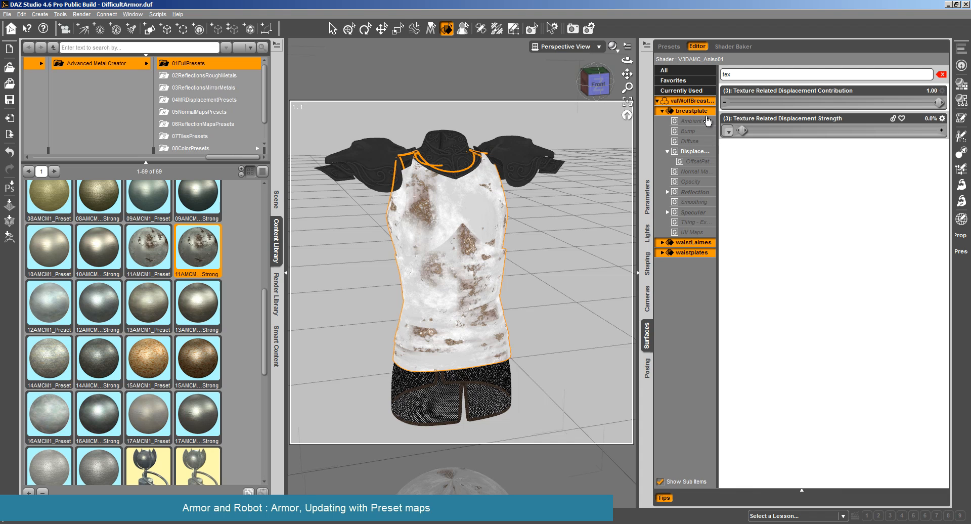
left_click(728, 132)
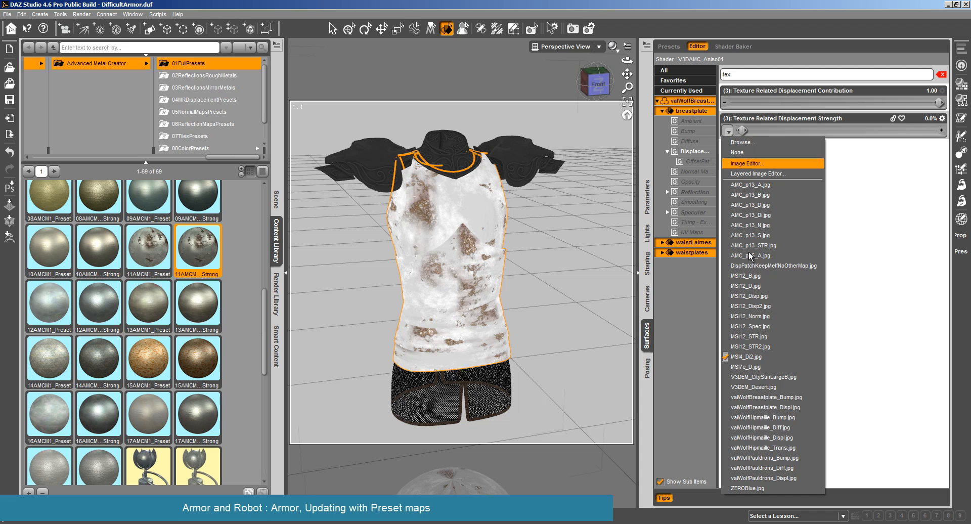
left_click(742, 305)
Set the Texture Related Displacement Strength of the three selected armor surfaces to 114.7%
mouse_move(727, 130)
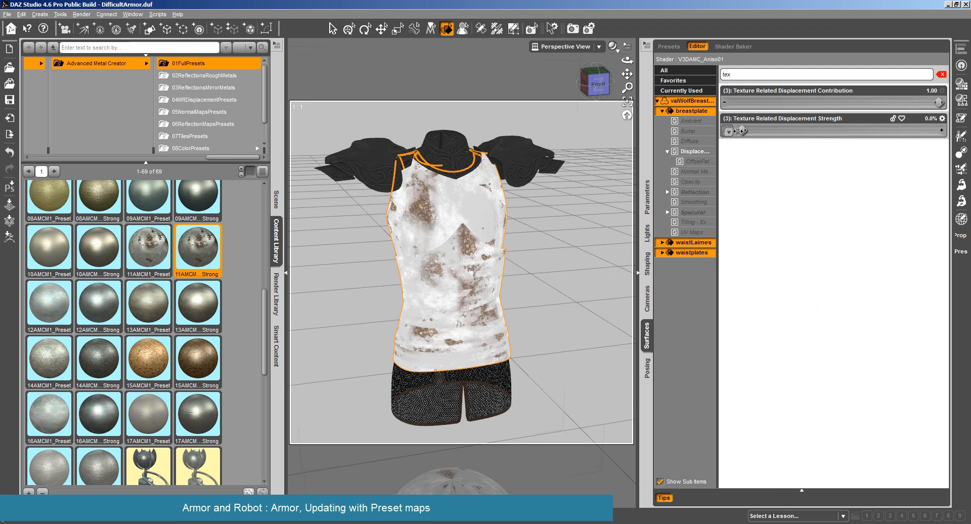
left_click_drag(743, 131, 890, 131)
left_click_drag(866, 131, 854, 131)
Test-render the full armor with the new displacement strength and cancel the render
left_click(82, 15)
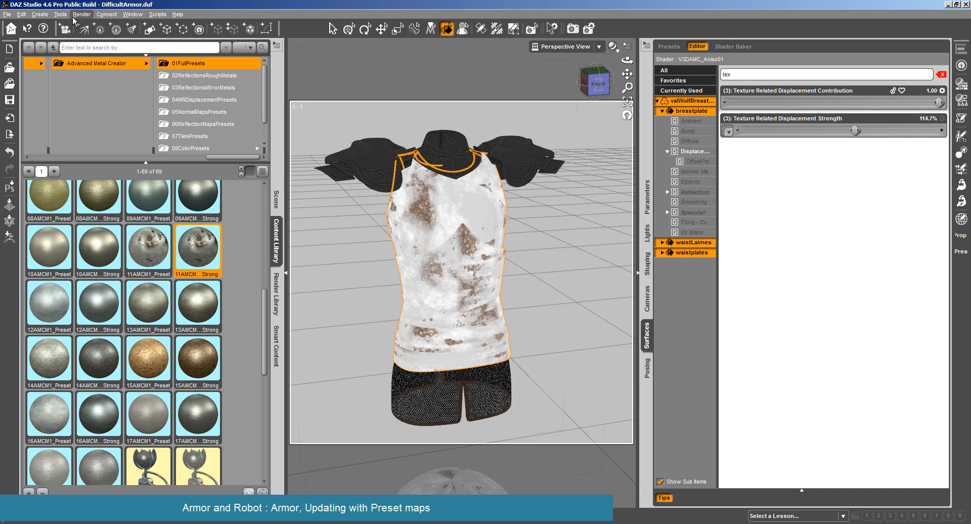
left_click(94, 26)
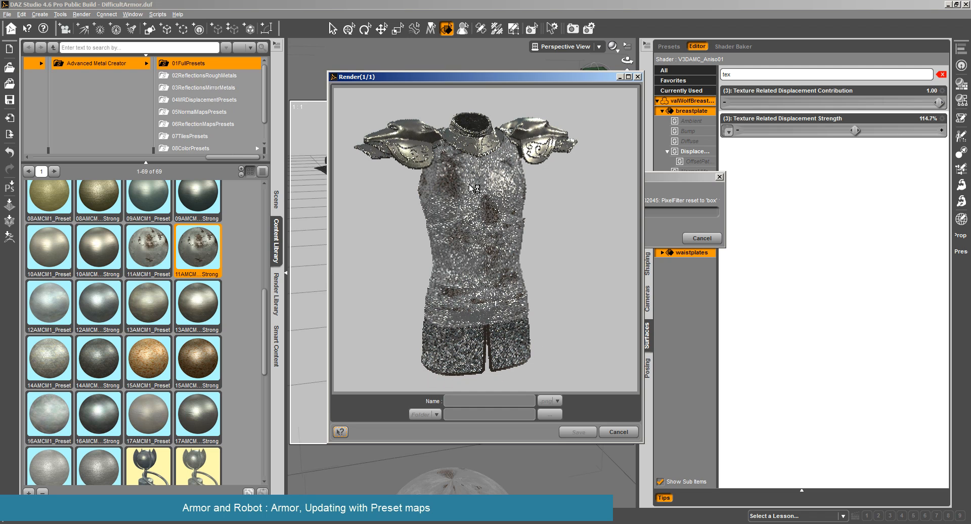
left_click(627, 433)
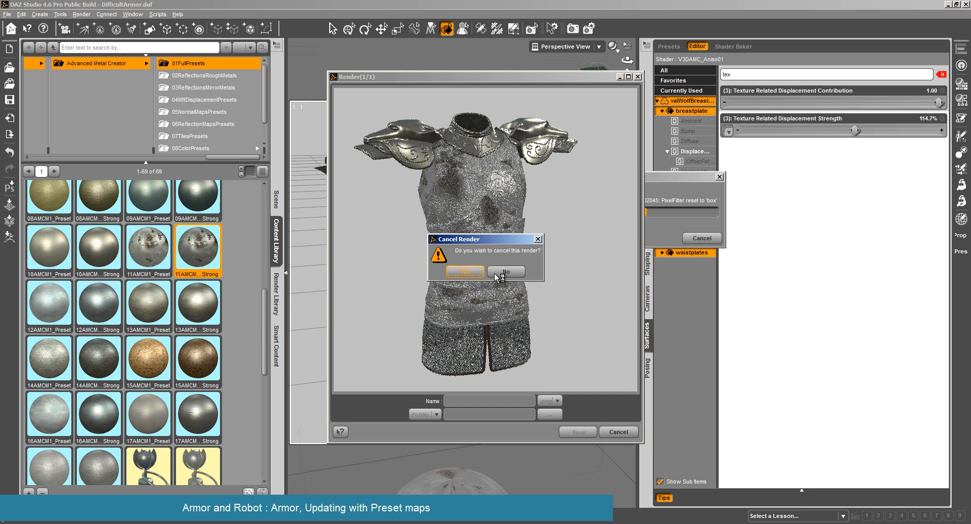
left_click(466, 273)
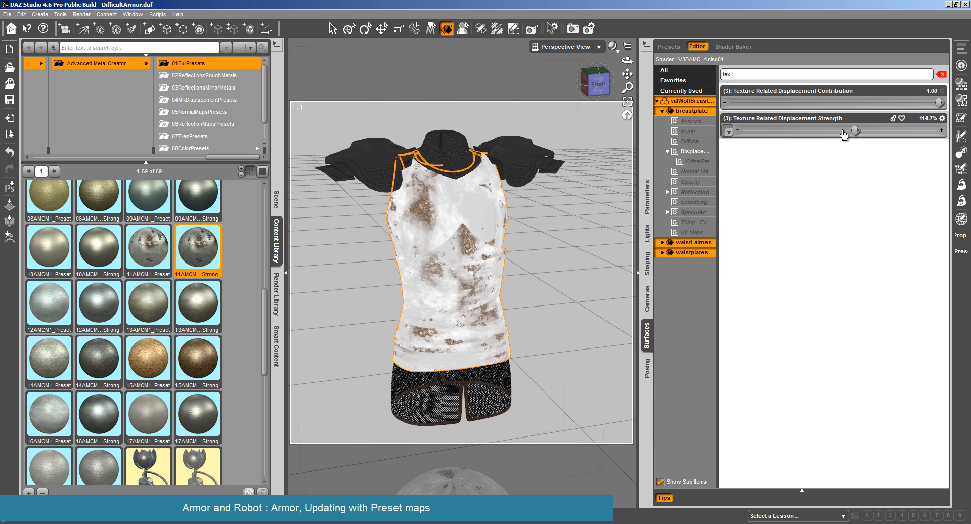
Set the Texture Related Displacement Strength of the three selected armor surfaces to 51.9%, test-render a closer view and cancel the render
left_click_drag(854, 130, 801, 130)
mouse_move(735, 132)
scroll(527, 227, "up", 5)
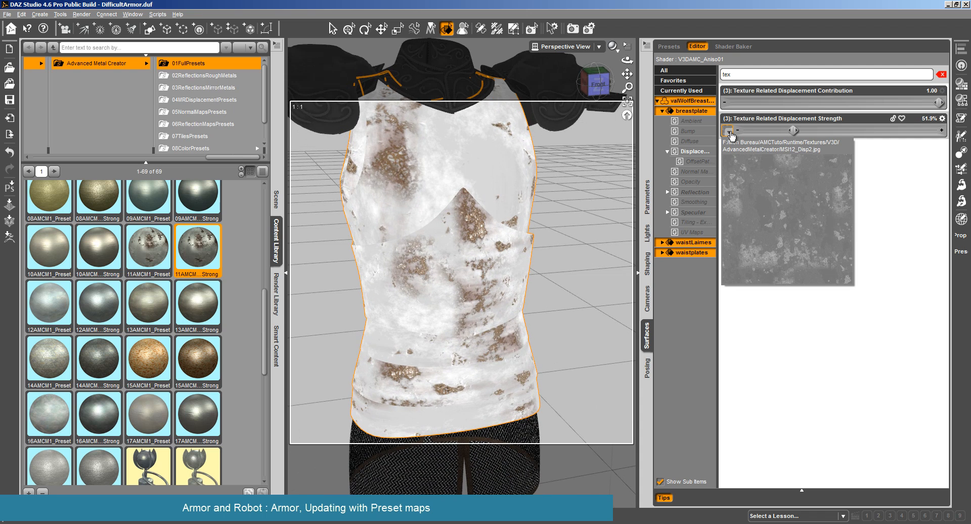
left_click(82, 14)
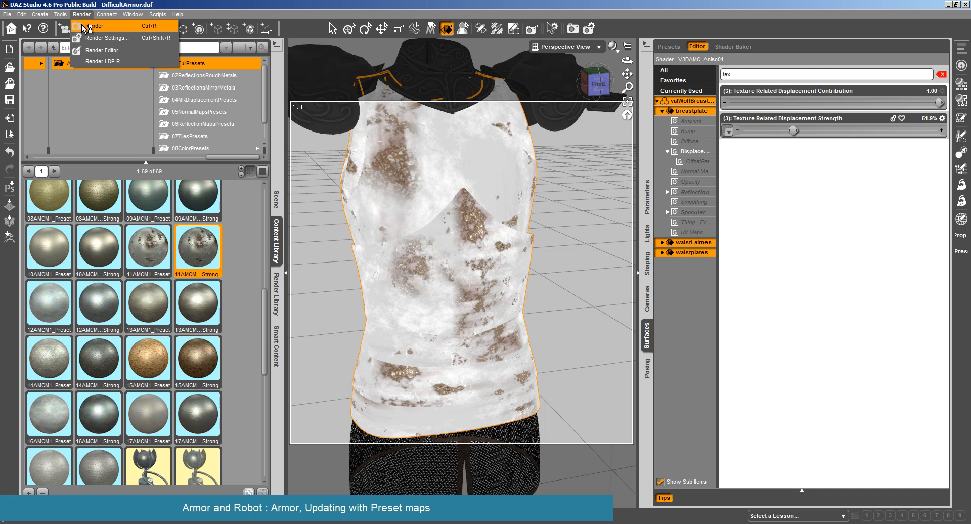
left_click(84, 28)
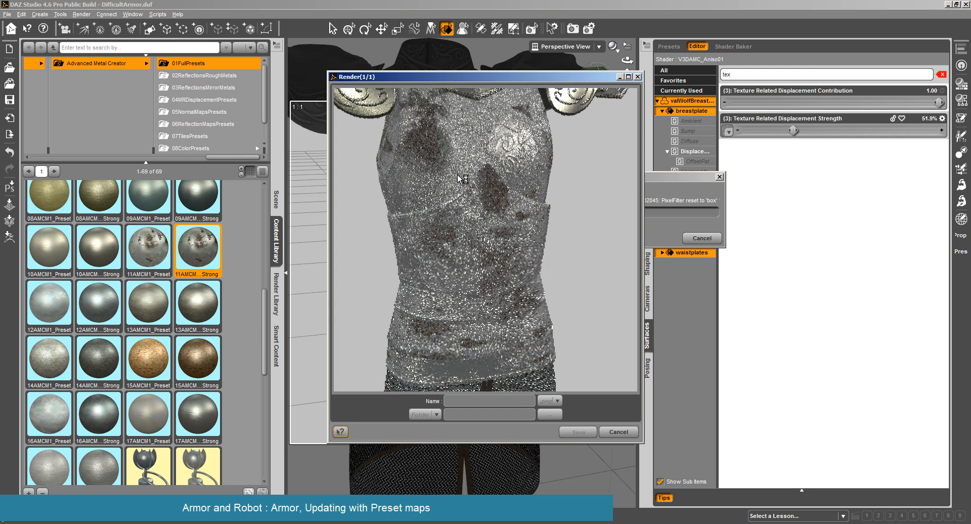
left_click(623, 433)
left_click(471, 271)
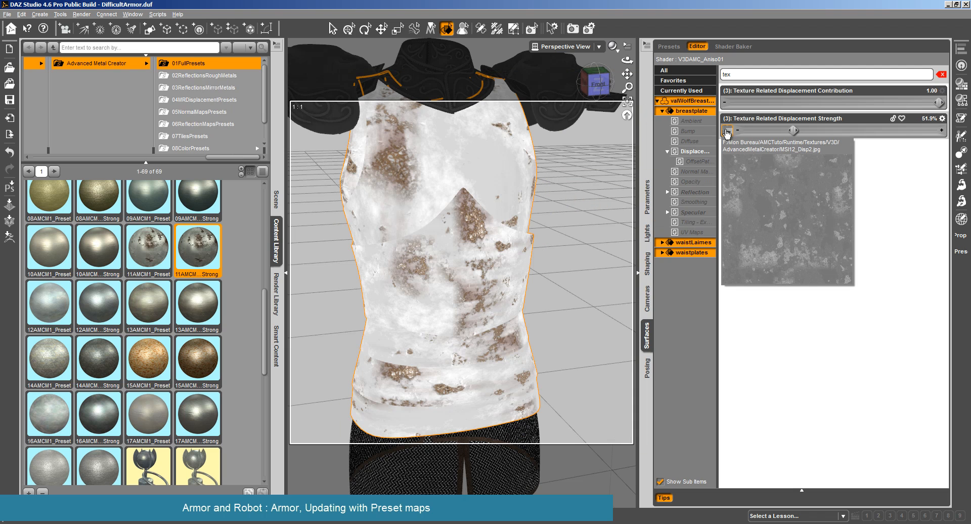
Set the Texture Related Displacement Strength of the three armor surfaces to 6.7%, test-render the torso and cancel the render
left_click(747, 131)
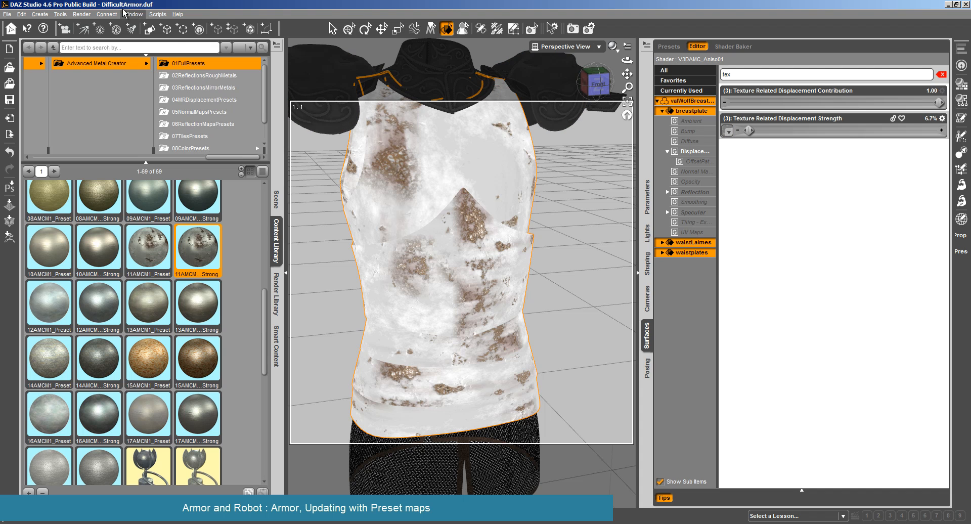
left_click(82, 14)
left_click(93, 24)
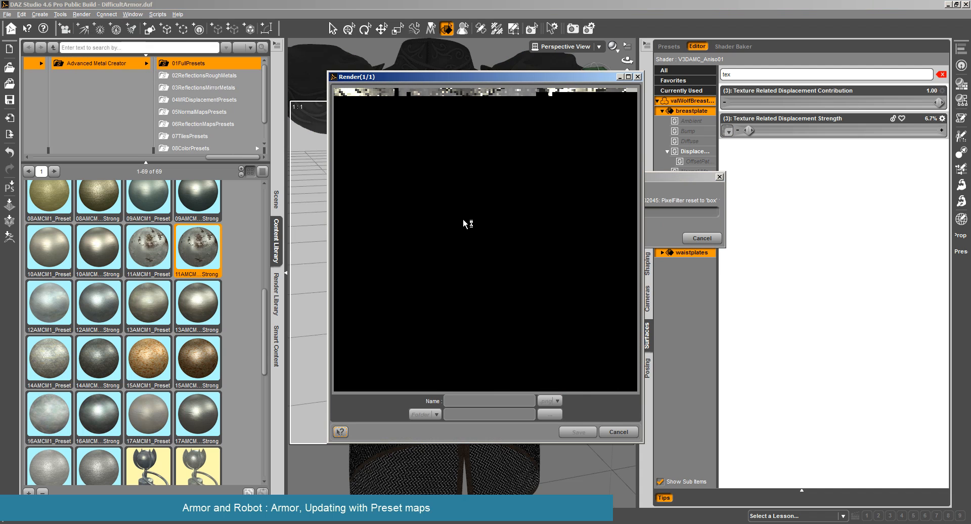
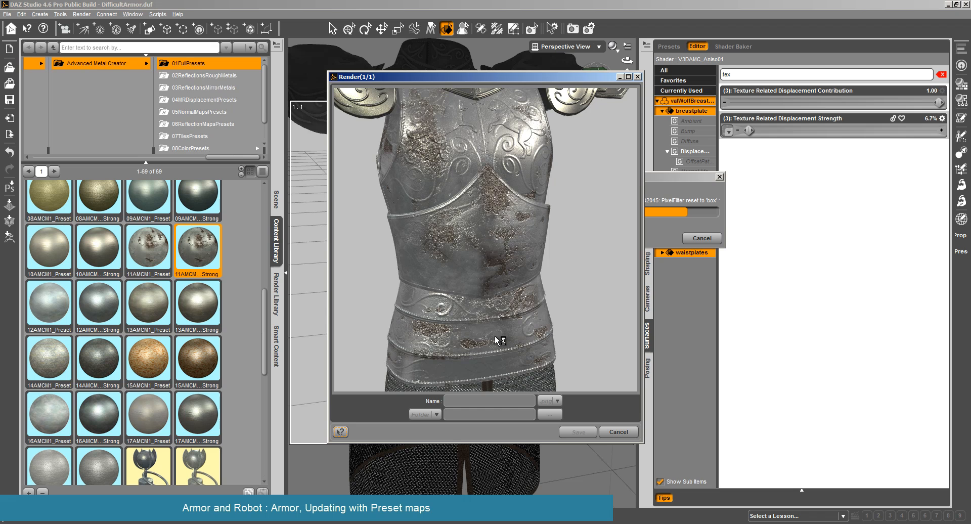
left_click(617, 430)
left_click(494, 249)
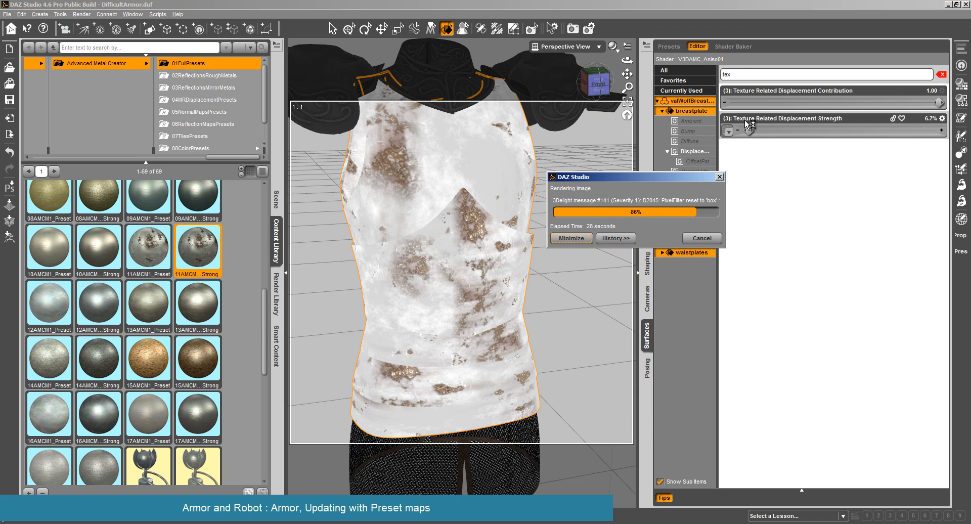
Set the Texture Related Displacement Strength of the breastplate, waistLaimes and waistplates surfaces to 2.0%
left_click(926, 118)
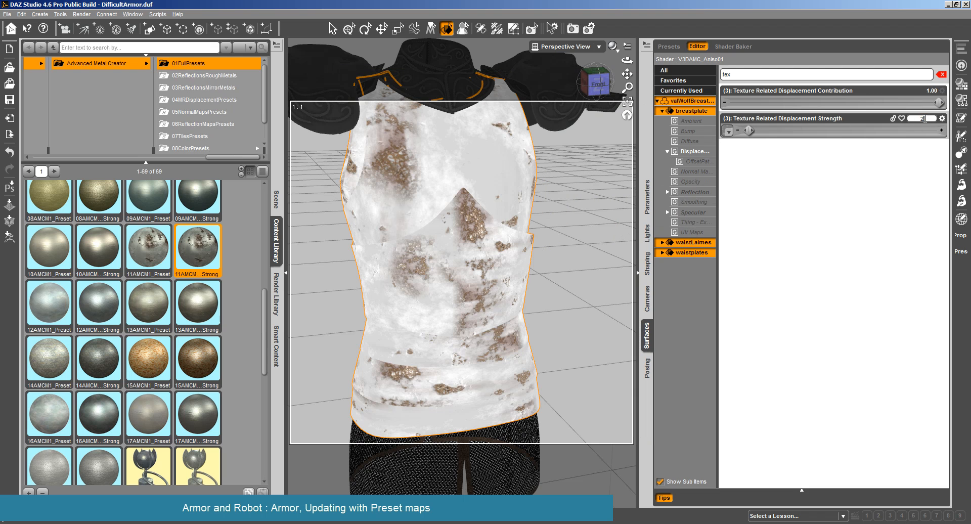
key("Return")
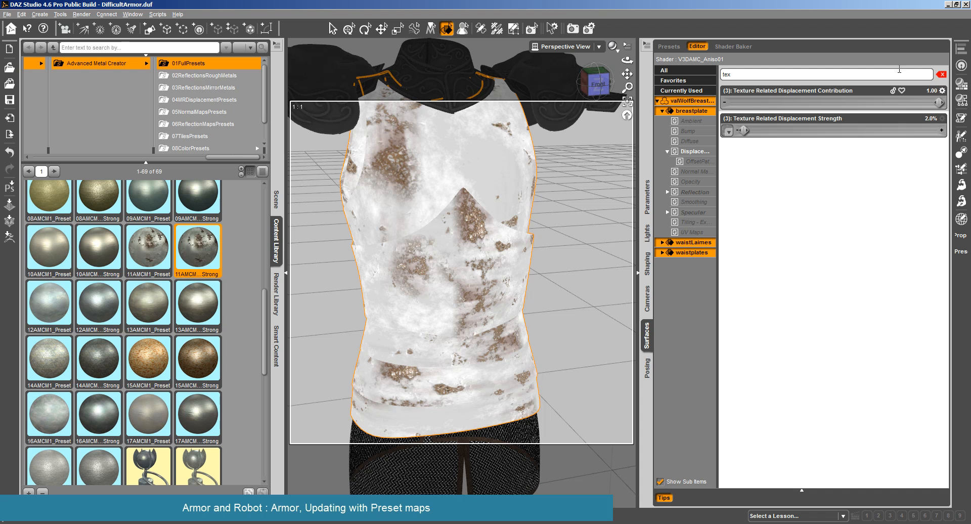
Select the sphere, clear the property filter and examine which maps its Reflection settings use
scroll(533, 413, "down", 5)
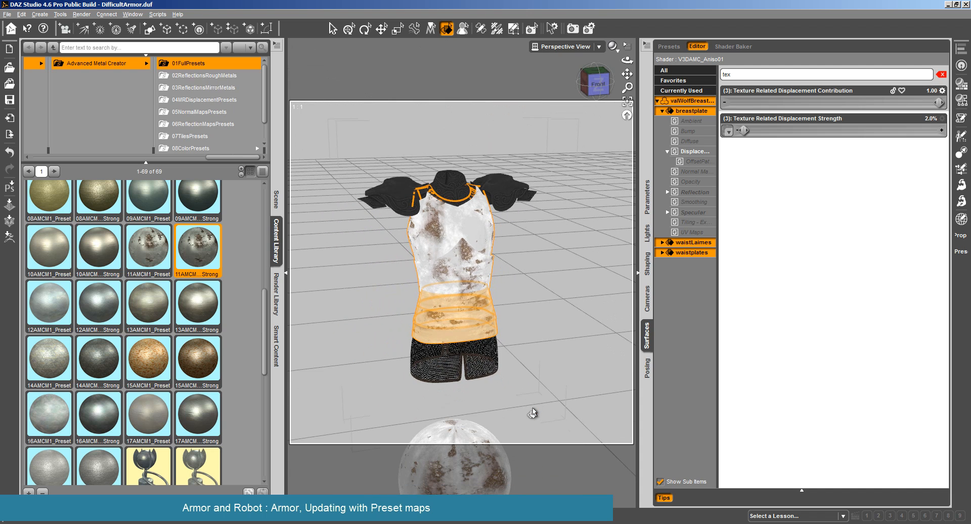
left_click(466, 464)
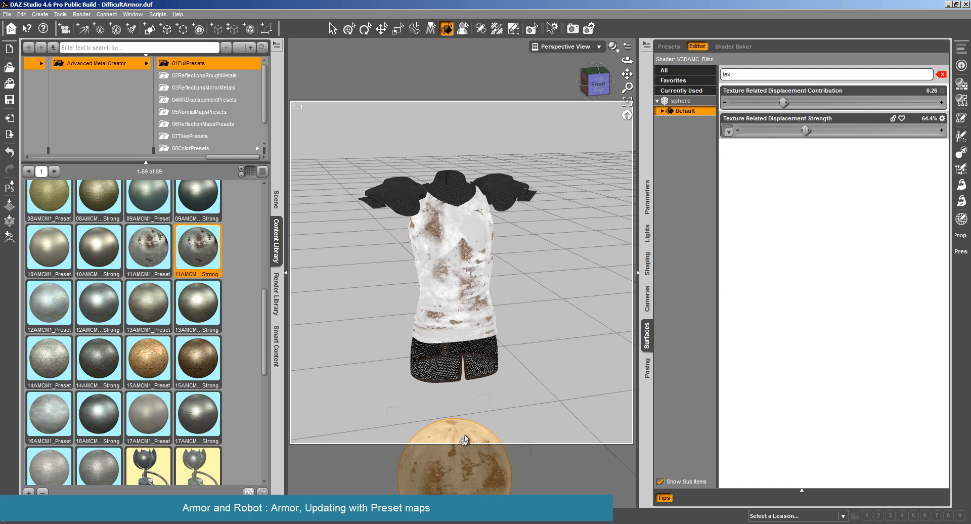
left_click(942, 75)
left_click(663, 111)
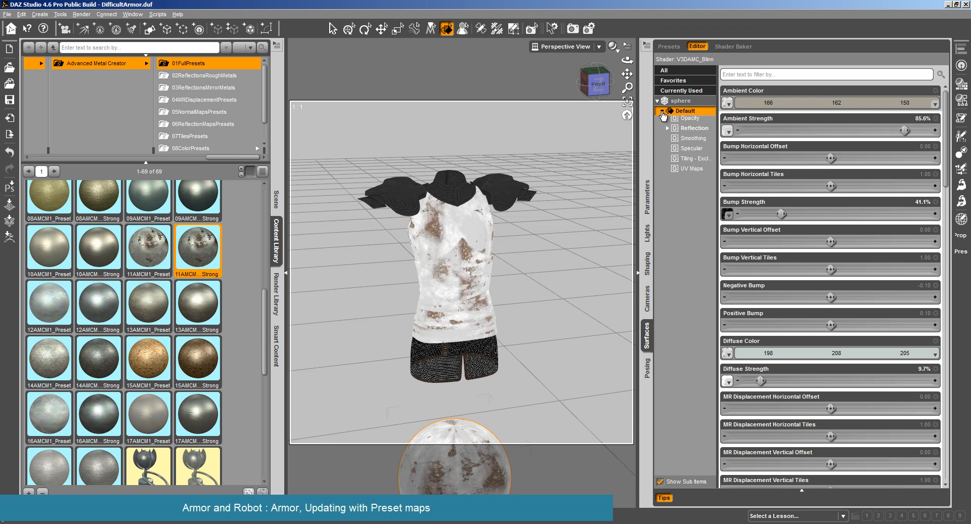
left_click(694, 181)
mouse_move(730, 242)
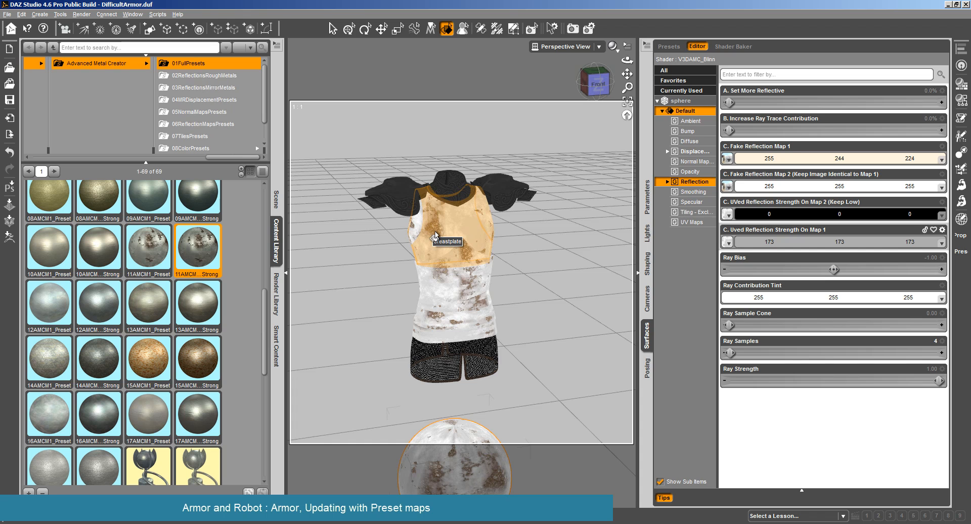
Assign MSI12_B.jpg to the breastplate's UVed Reflection Strength On Map 2 and UVed Reflection Strength On Map 1
left_click(466, 227)
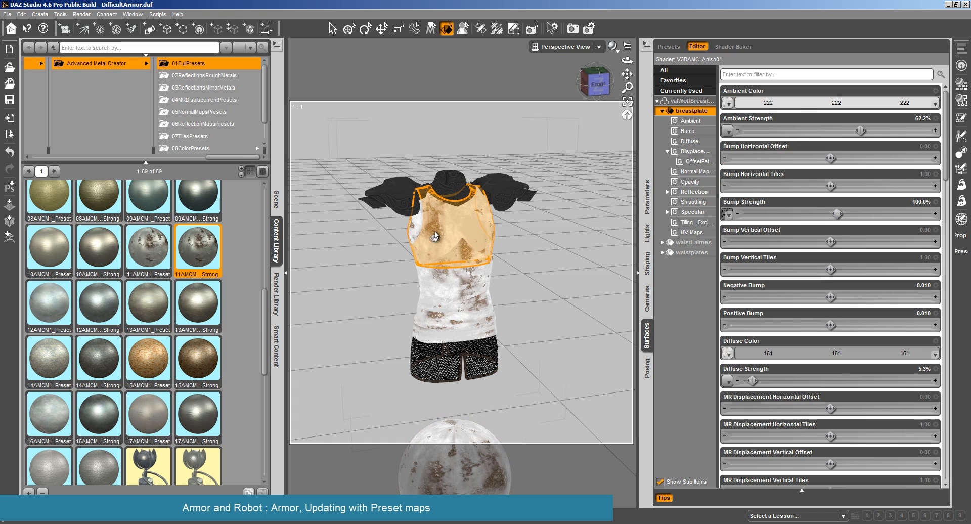
left_click(705, 192)
left_click(728, 214)
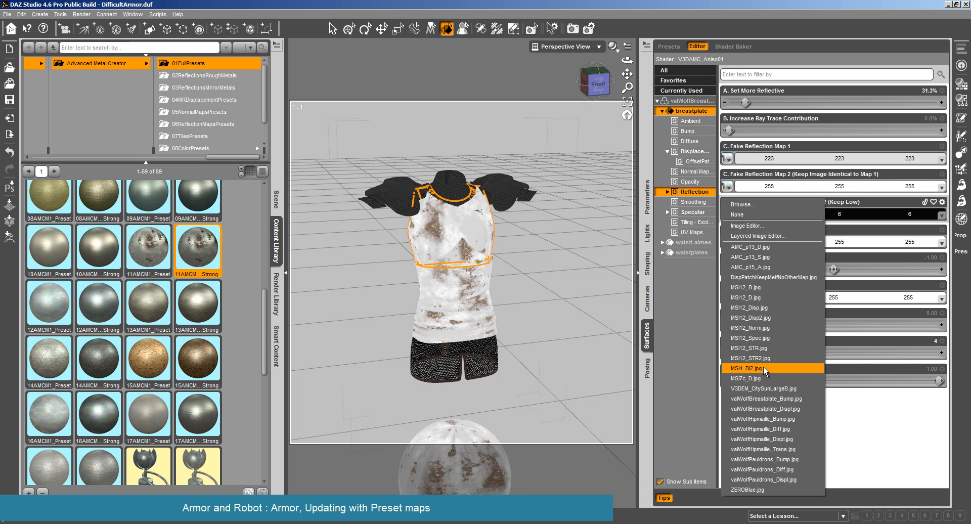
left_click(759, 287)
left_click(727, 242)
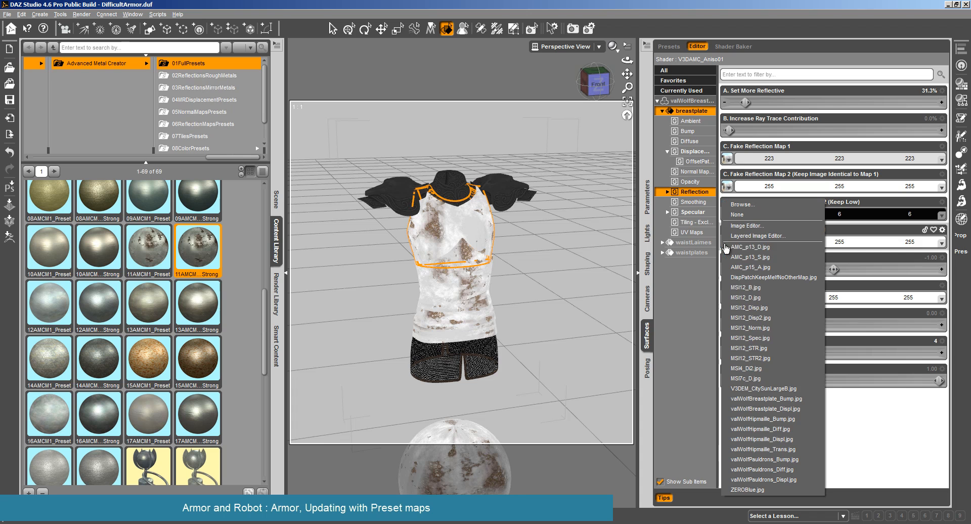
left_click(770, 287)
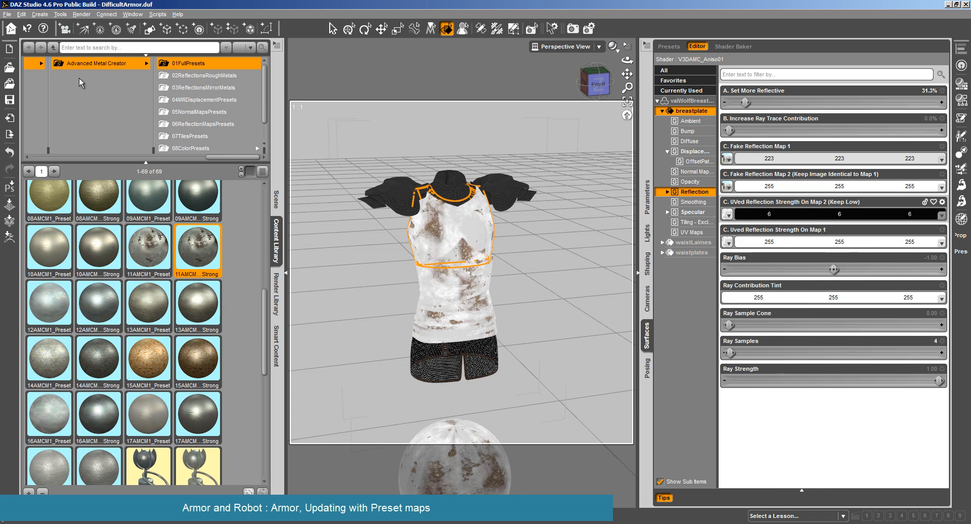
Test-render a close view of the torso with the new breastplate reflection strength maps and cancel the render
scroll(422, 227, "up", 5)
mouse_move(731, 213)
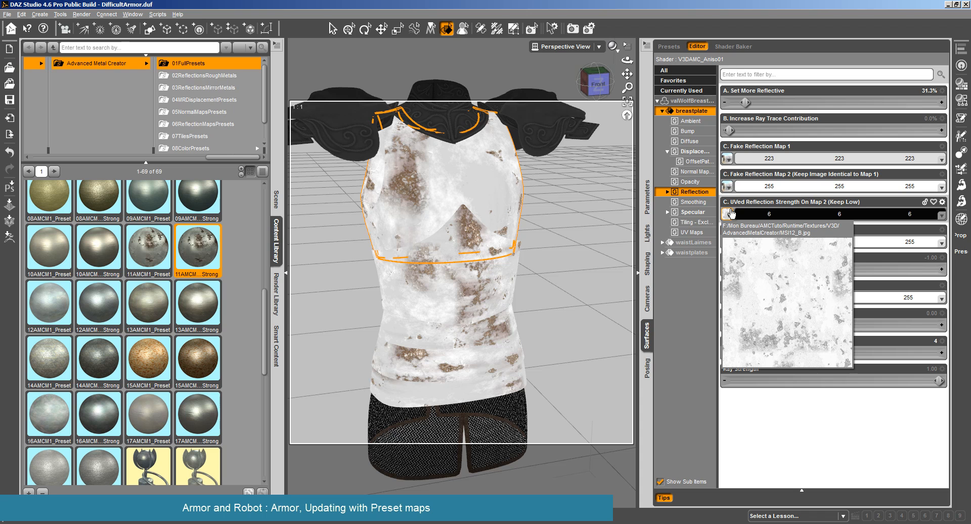
scroll(376, 84, "up", 3)
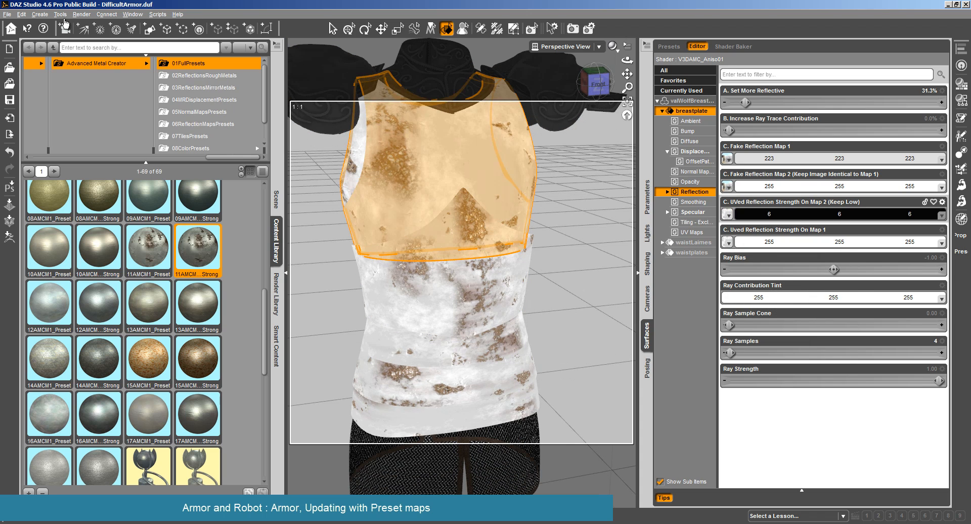
left_click(84, 16)
left_click(91, 25)
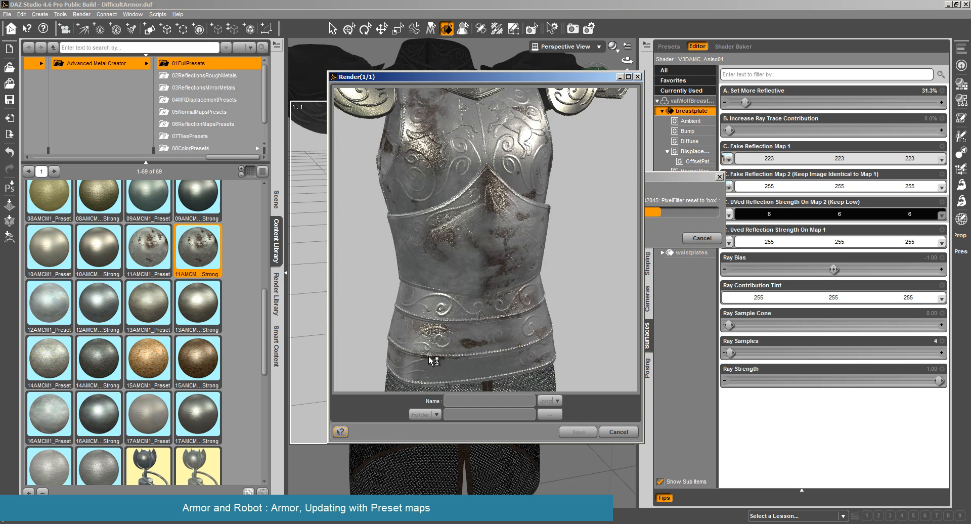
left_click(617, 431)
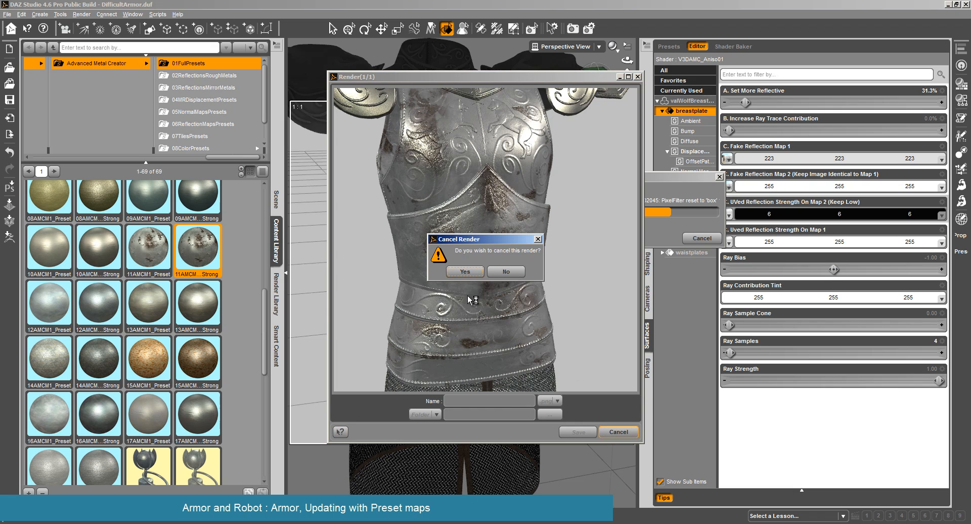
left_click(477, 273)
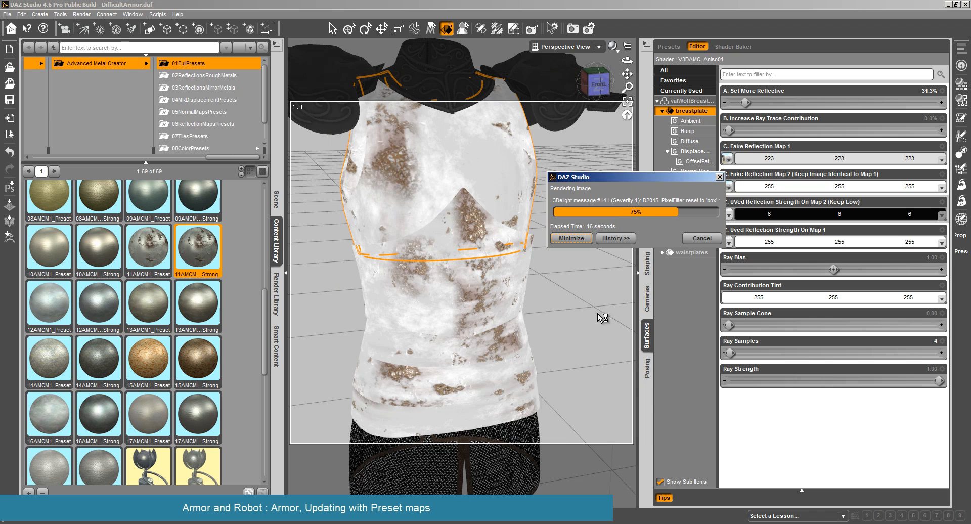
Set the breastplate's Ambient Color to white (255, 255, 255) and its Ambient Strength to 52.4%
scroll(588, 359, "down", 2)
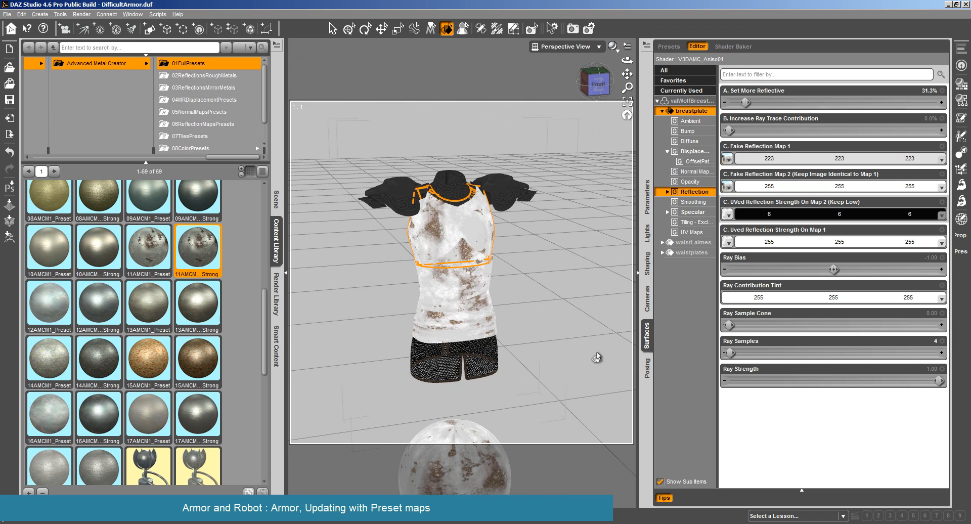
left_click(691, 181)
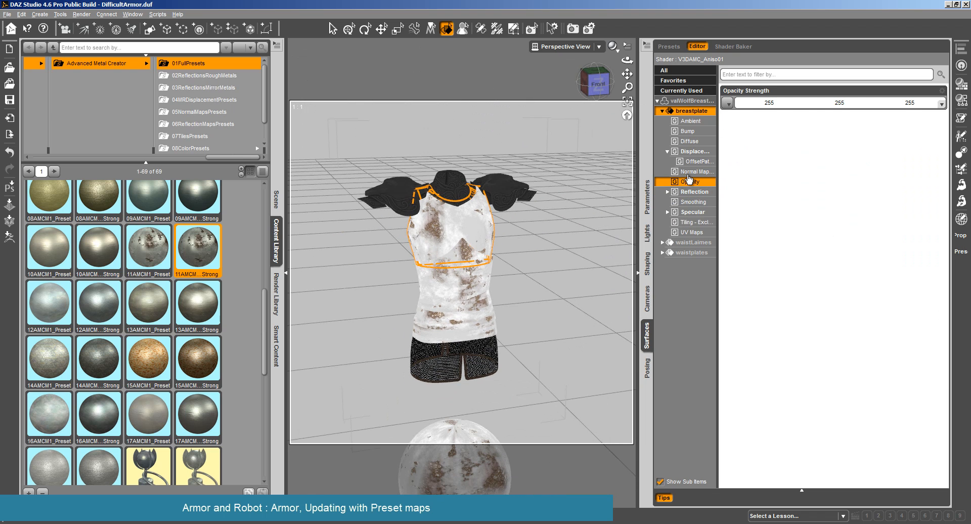
left_click(691, 121)
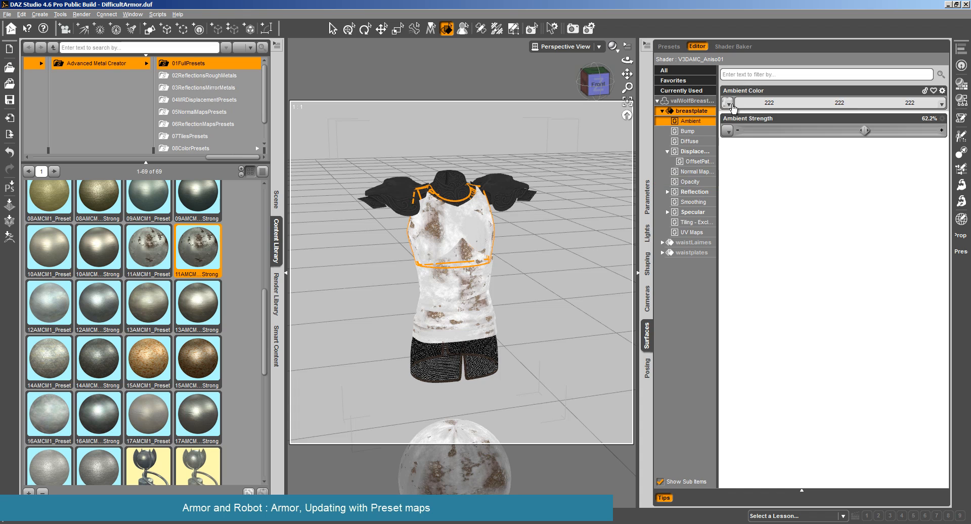
left_click(926, 105)
left_click_drag(604, 204, 593, 200)
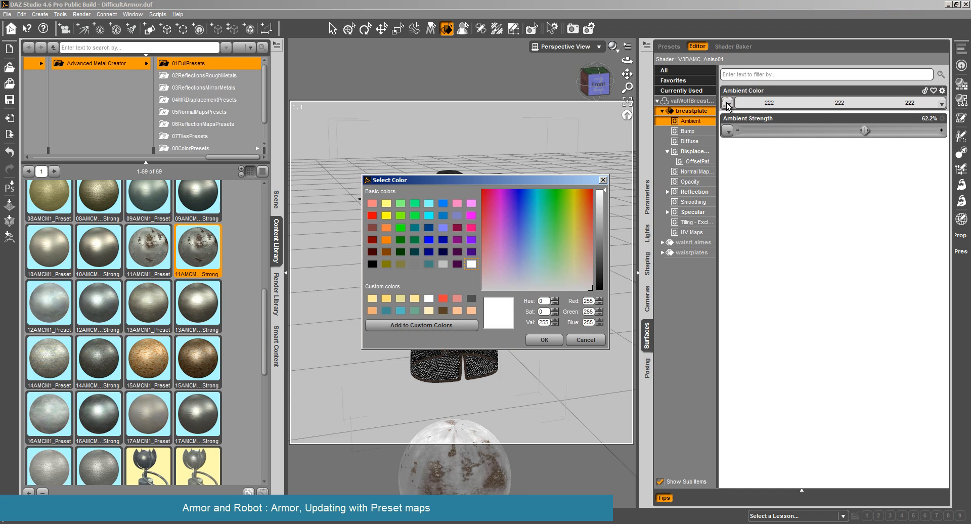
left_click(544, 339)
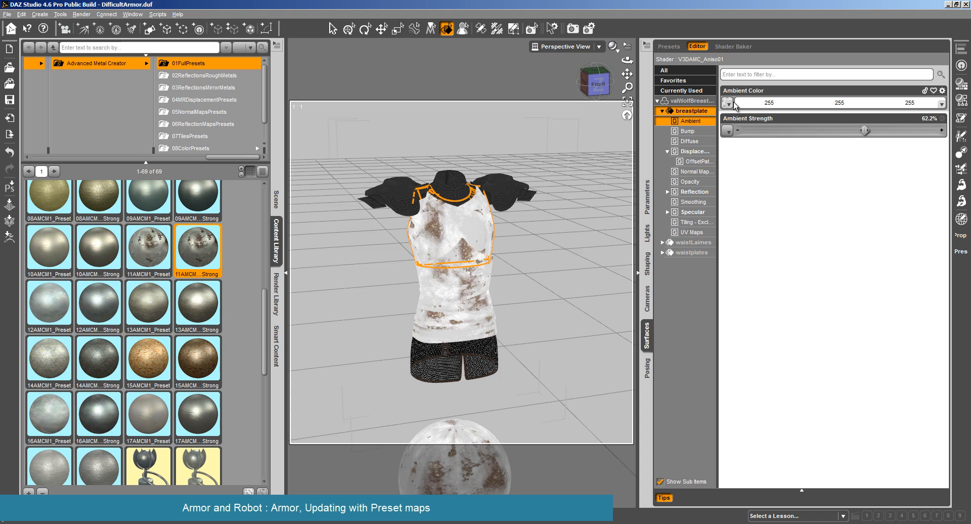
mouse_move(727, 104)
left_click_drag(866, 131, 849, 130)
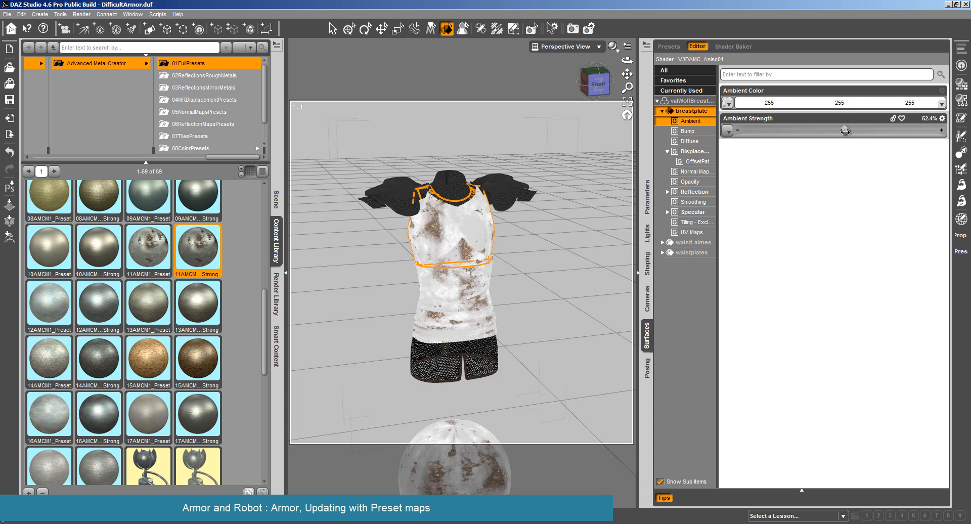
Set the breastplate's Diffuse Color to white (255, 255, 255) and its Diffuse Strength to 2.3%
left_click(693, 142)
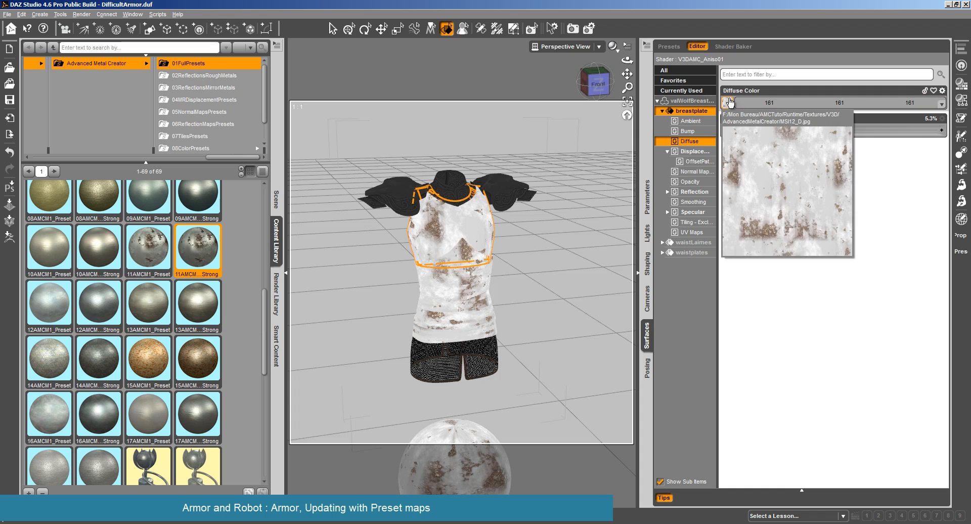
left_click(820, 104)
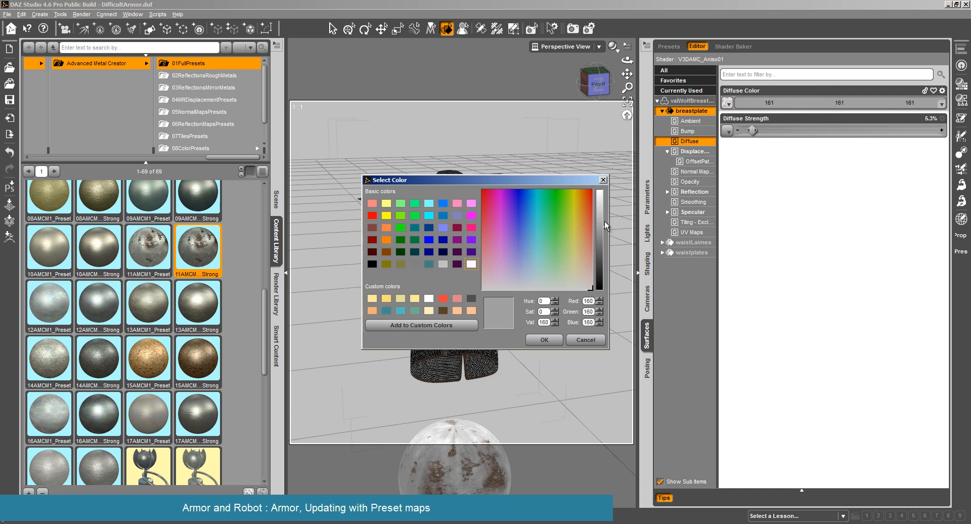
left_click_drag(605, 220, 606, 191)
left_click(545, 340)
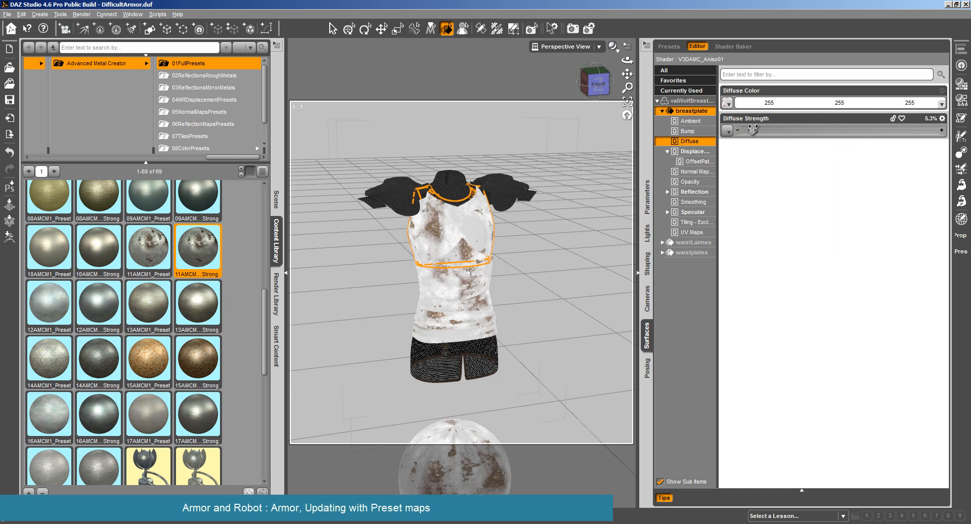
left_click_drag(753, 127, 748, 127)
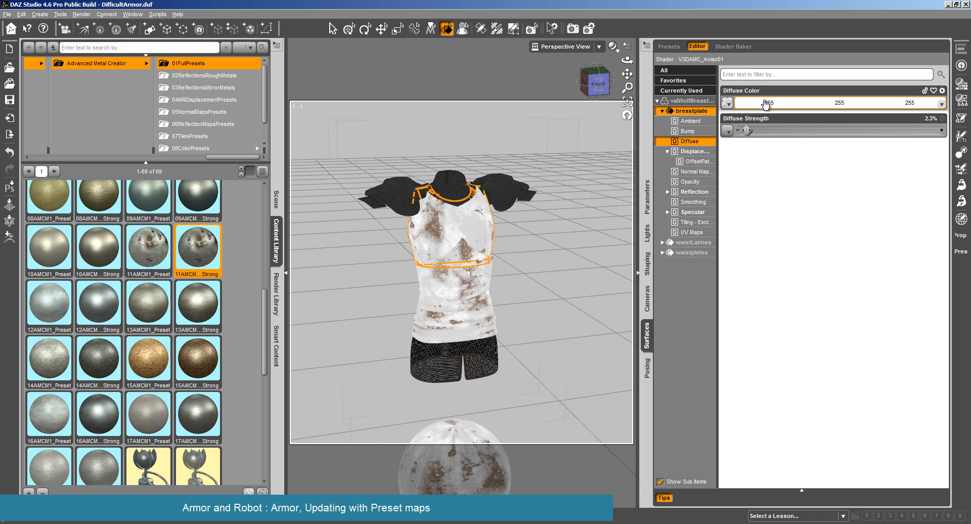
Try to copy the breastplate's surface settings onto the waistLaimes and waistplates surfaces
right_click(706, 115)
left_click(714, 121)
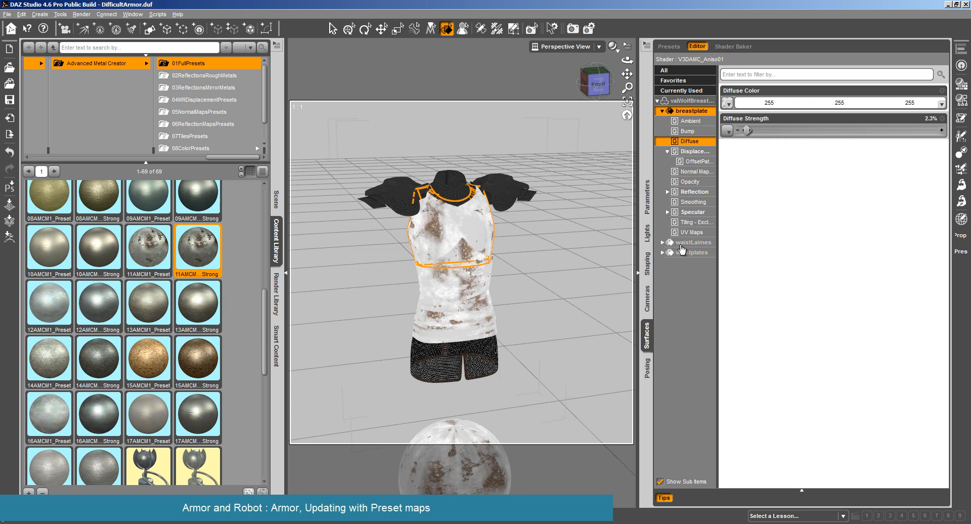
left_click(693, 242)
left_click(686, 253, "ctrl")
right_click(698, 252)
left_click(722, 266)
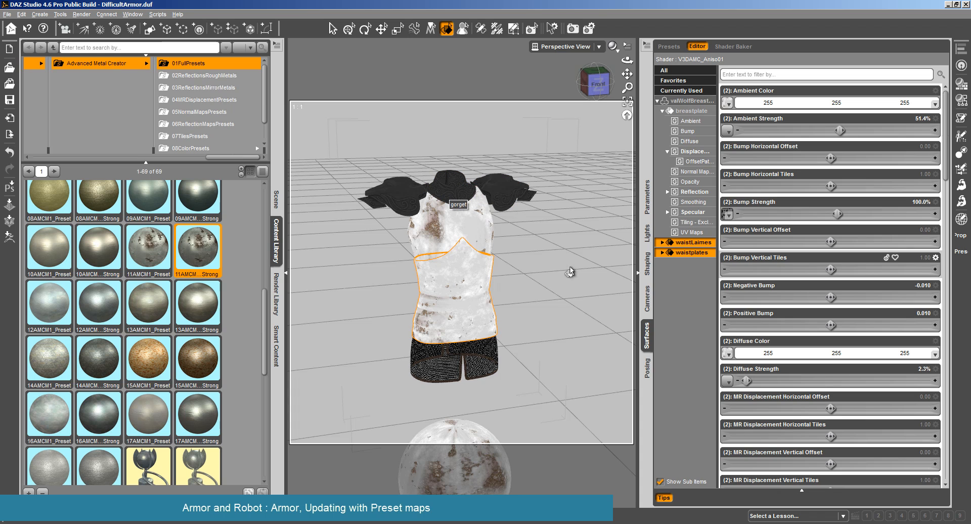
left_click(588, 276)
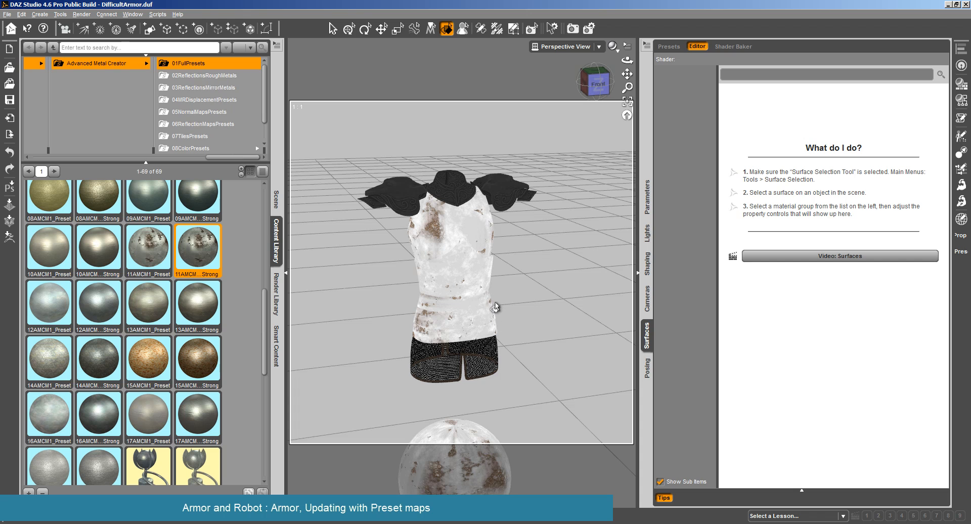
Set the waistLaimes surface's Ambient Color to white (255, 255, 255) and its Ambient Strength to 45.5%
left_click(452, 237)
left_click(688, 243)
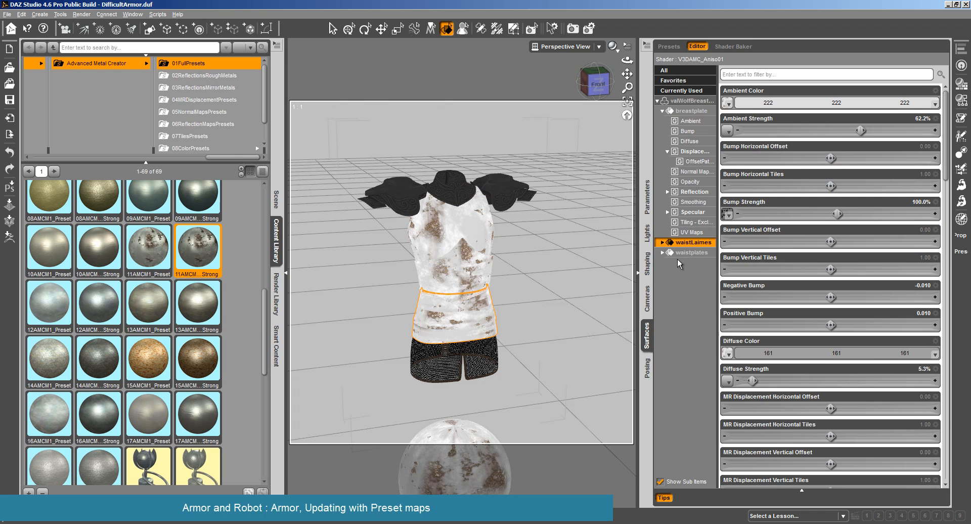
left_click(662, 243)
left_click(690, 253)
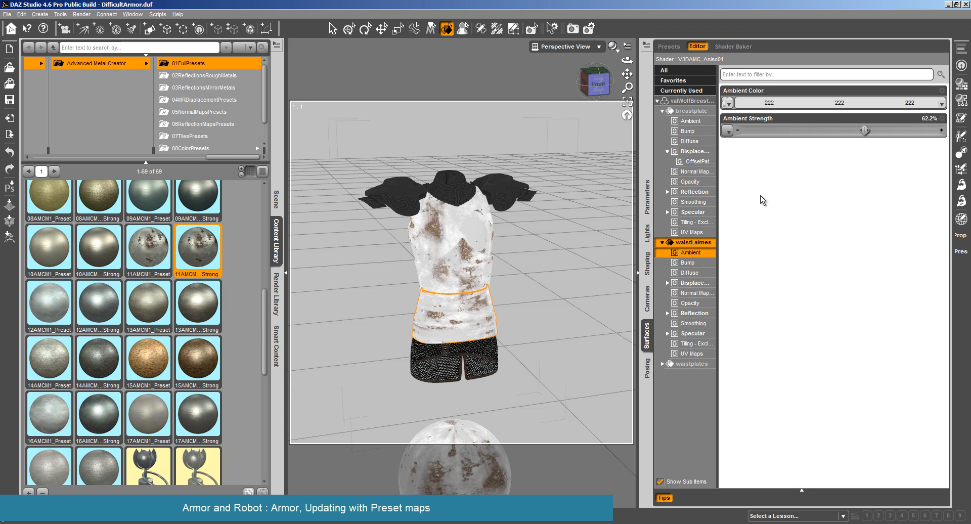
left_click(908, 102)
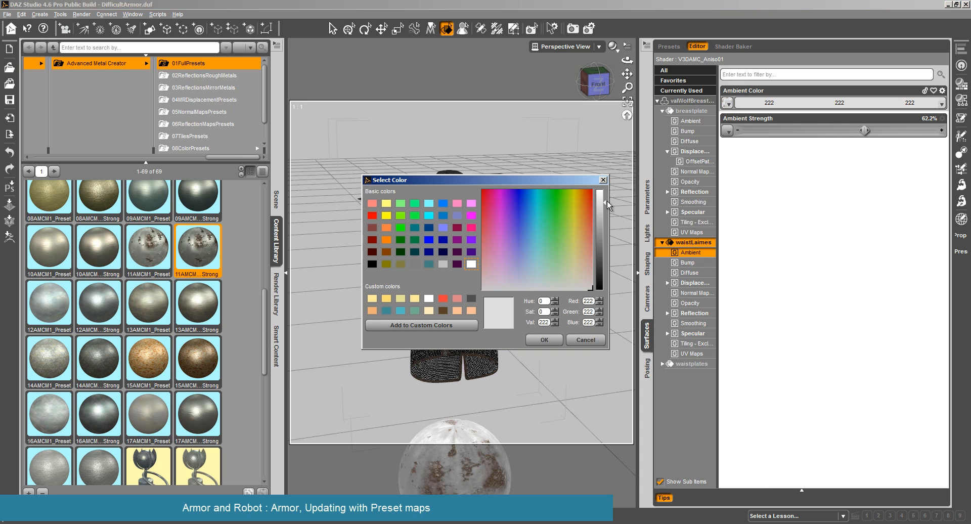
left_click_drag(608, 205, 606, 190)
left_click(544, 341)
left_click_drag(865, 131, 831, 131)
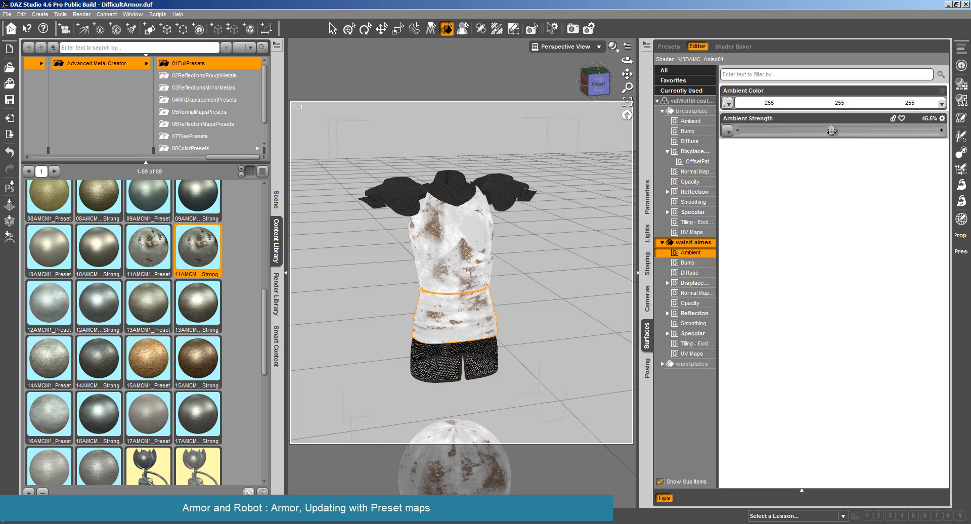
Set the waistLaimes surface's Diffuse Color to white (255, 255, 255) and its Diffuse Strength to about 2.6%
left_click(691, 273)
left_click(839, 102)
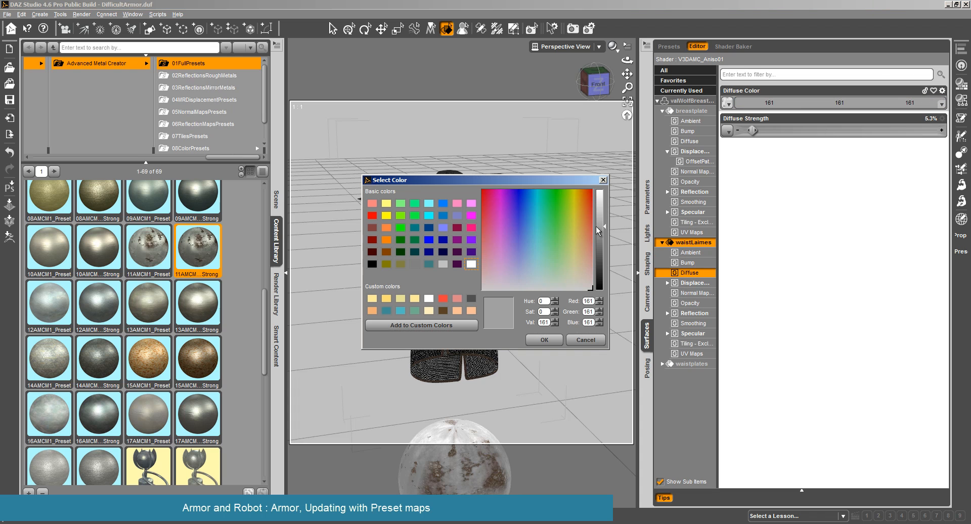
left_click_drag(597, 226, 601, 191)
left_click(533, 340)
left_click_drag(753, 131, 747, 130)
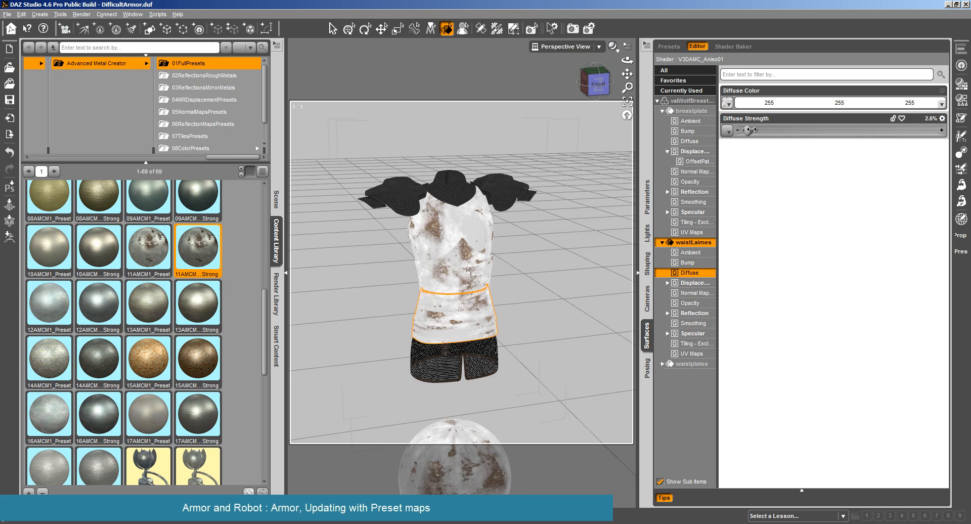
left_click_drag(747, 131, 745, 130)
Set the waistplates surface's Ambient Color to white (255, 255, 255) and its Ambient Strength to 51.3%
left_click(464, 285)
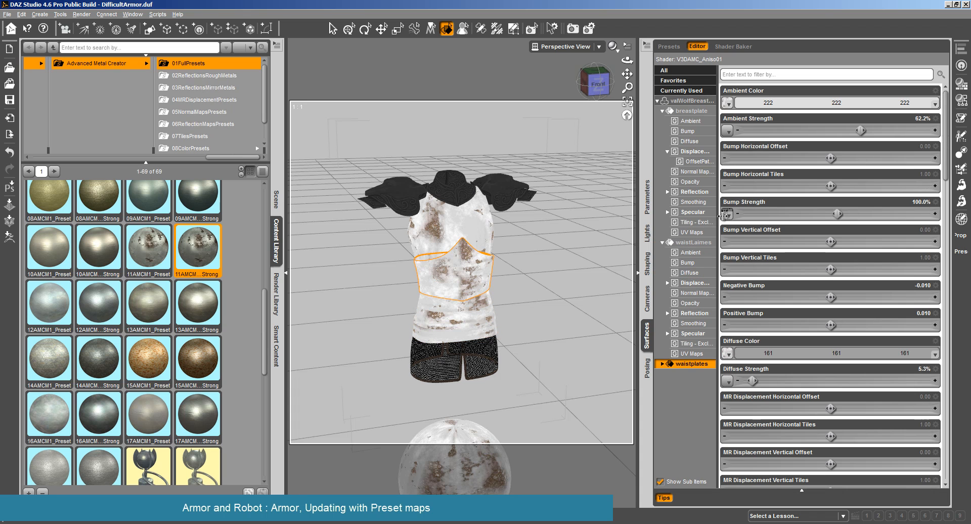
left_click(753, 103)
left_click_drag(602, 203, 603, 185)
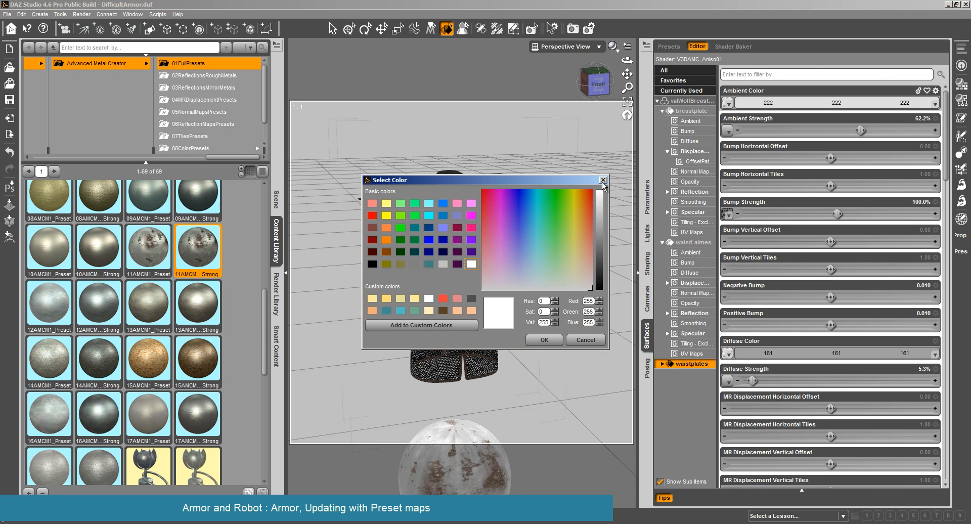
left_click(545, 340)
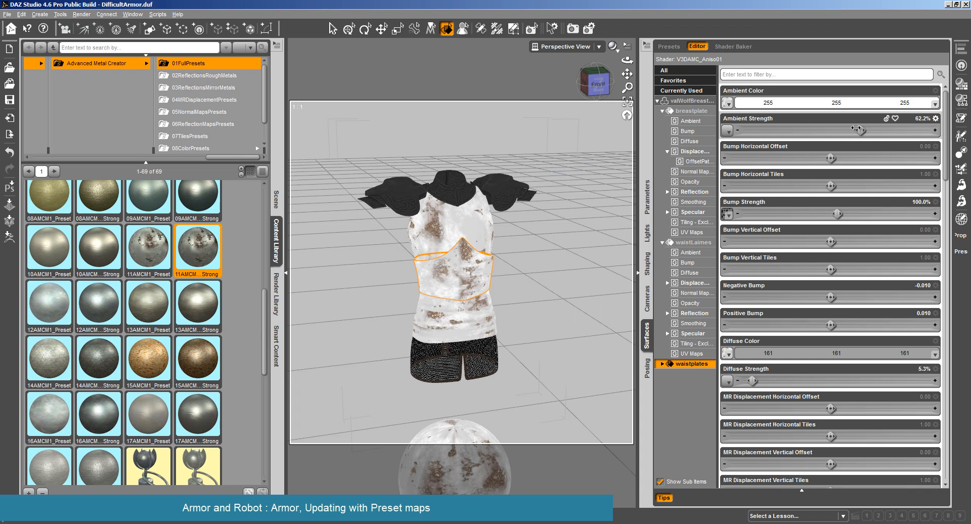
left_click_drag(846, 126, 838, 130)
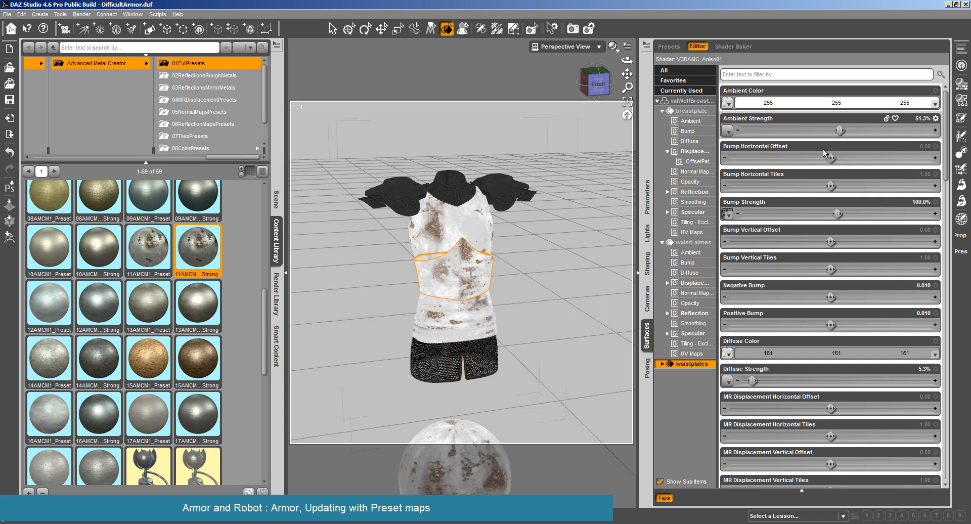
Set the waistplates surface's Diffuse Color to white (255, 255, 255) and its Diffuse Strength to 2.4%
left_click(694, 274)
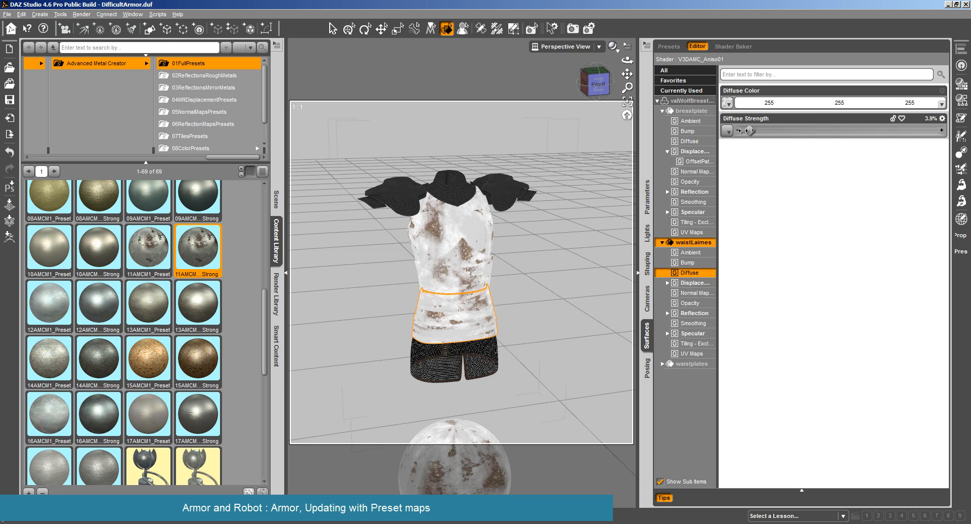
left_click(449, 280)
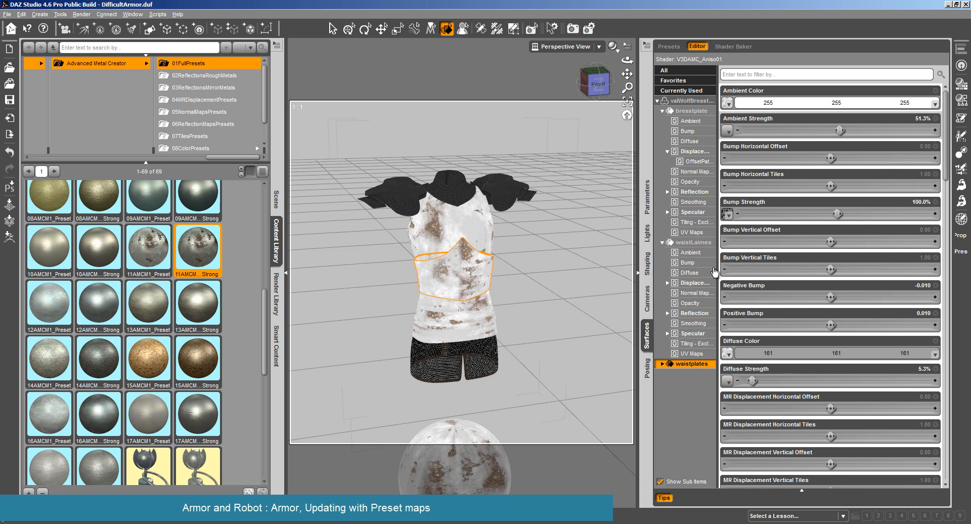
left_click(727, 354)
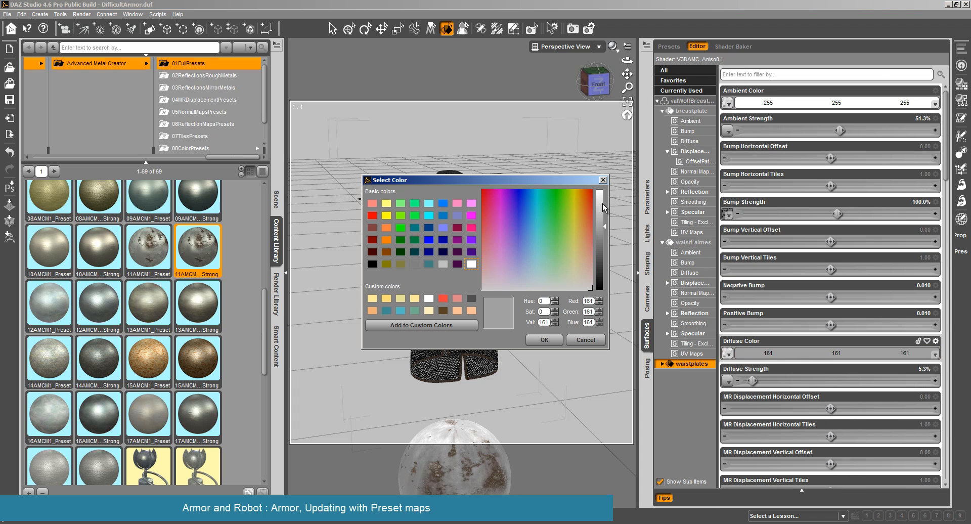
left_click_drag(602, 203, 602, 190)
left_click(547, 340)
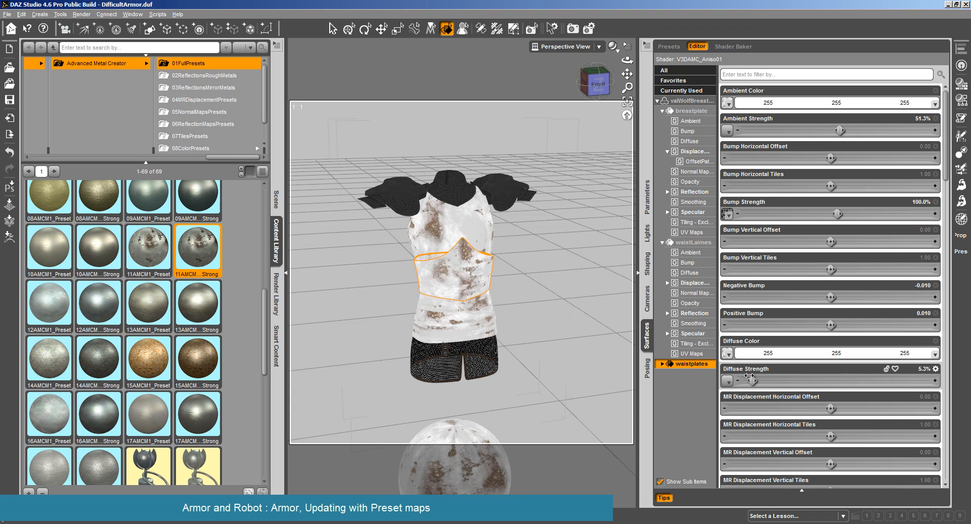
left_click_drag(749, 376, 751, 378)
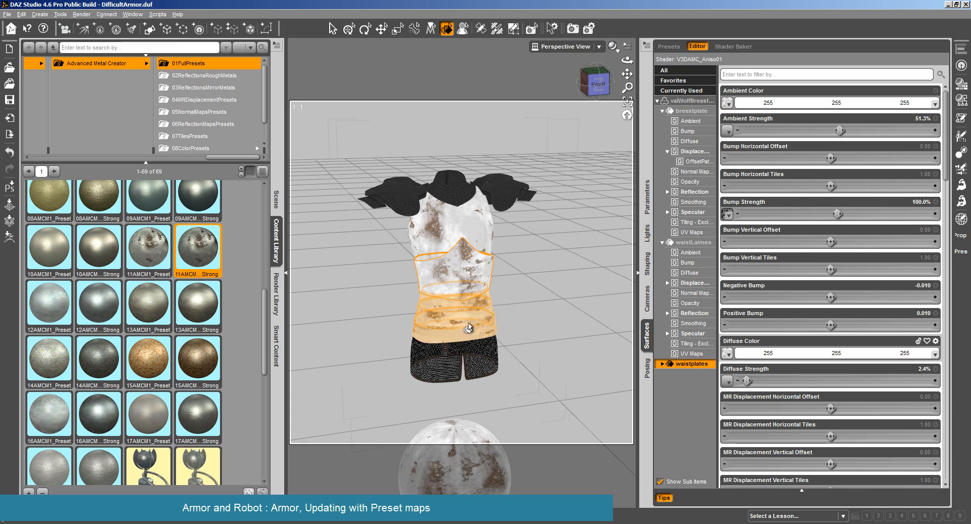
Test-render the armor with the white ambient and diffuse colors and close the render
left_click(82, 14)
left_click(94, 26)
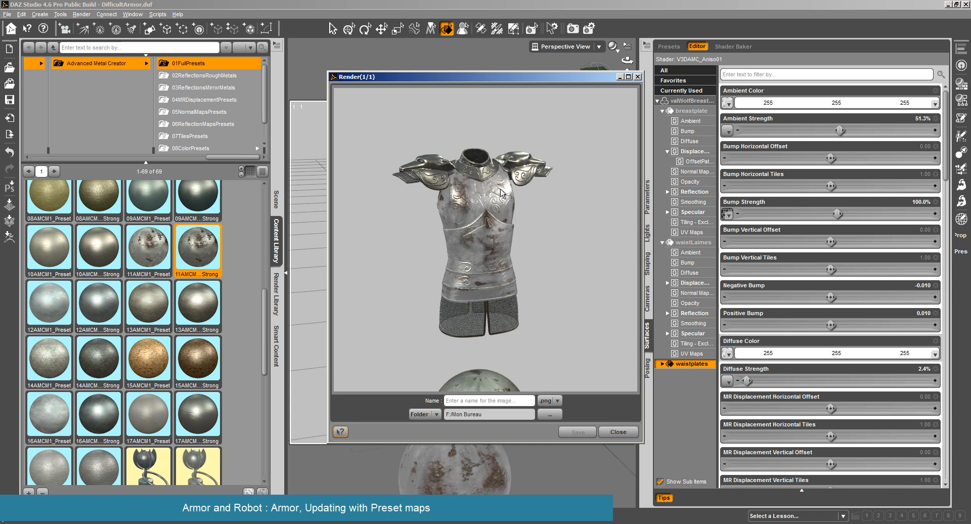
left_click(622, 433)
Apply the warm AMC_0...BaseC preset from 08ColorPresets to the breastplate, waistLaimes and waistplates together
left_click(470, 231)
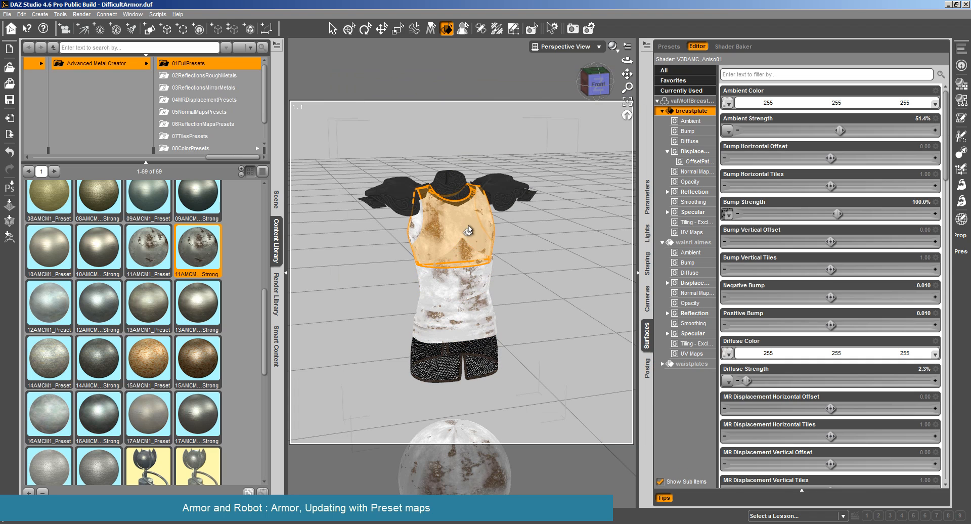
left_click(468, 281, "ctrl")
left_click(467, 281, "ctrl")
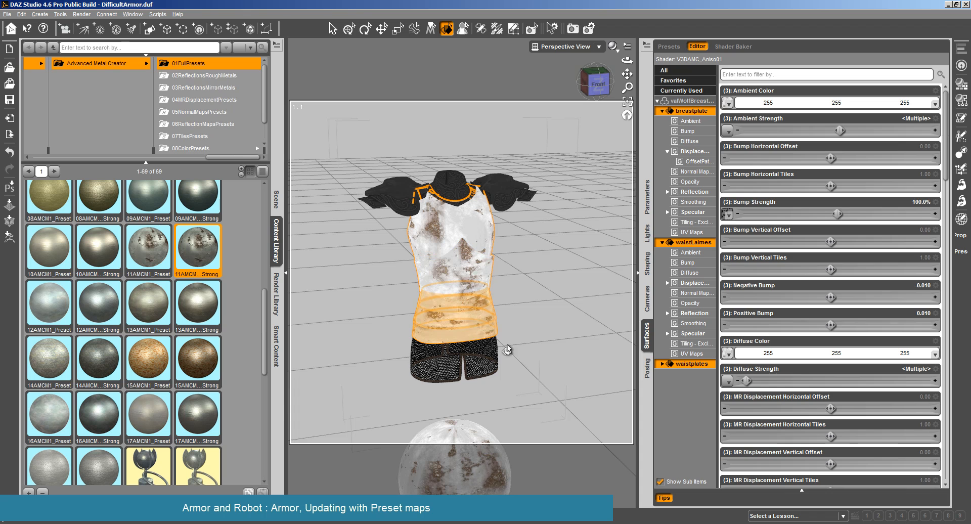
left_click(206, 150)
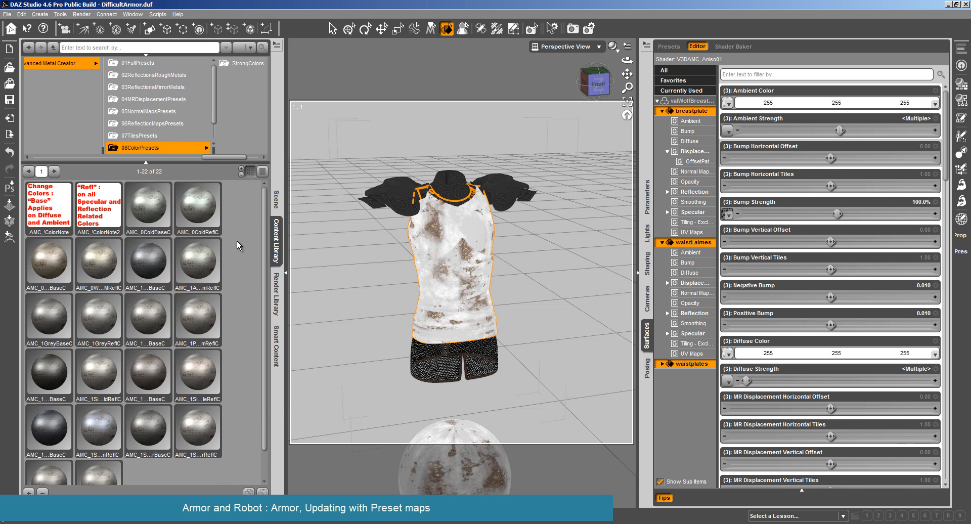
double_click(49, 263)
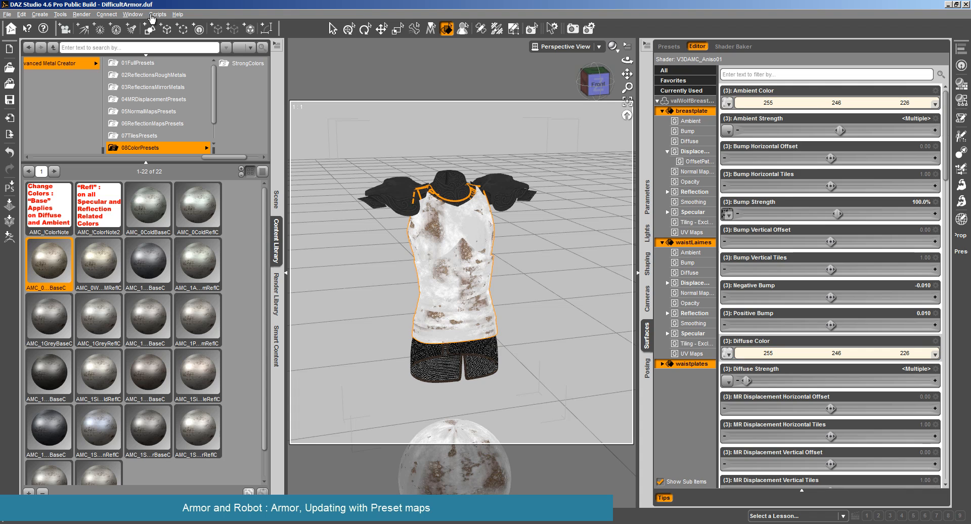
Test-render the armor with the warm base color preset and close the render
left_click(82, 14)
left_click(94, 26)
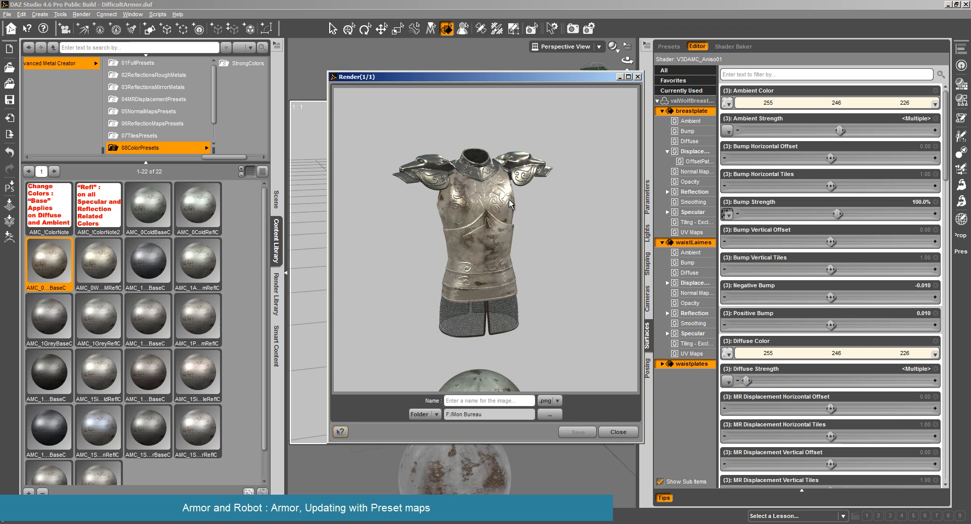
left_click(618, 431)
Reduce the saturation of the Ambient Color and Diffuse Color to 20 on the three selected torso surfaces (255, 249, 235)
left_click(927, 106)
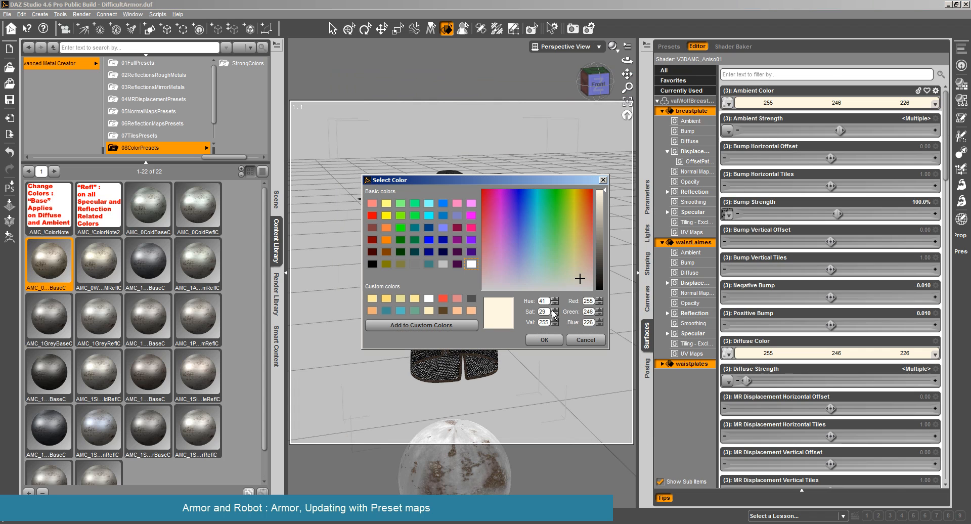
type("20")
key("Return")
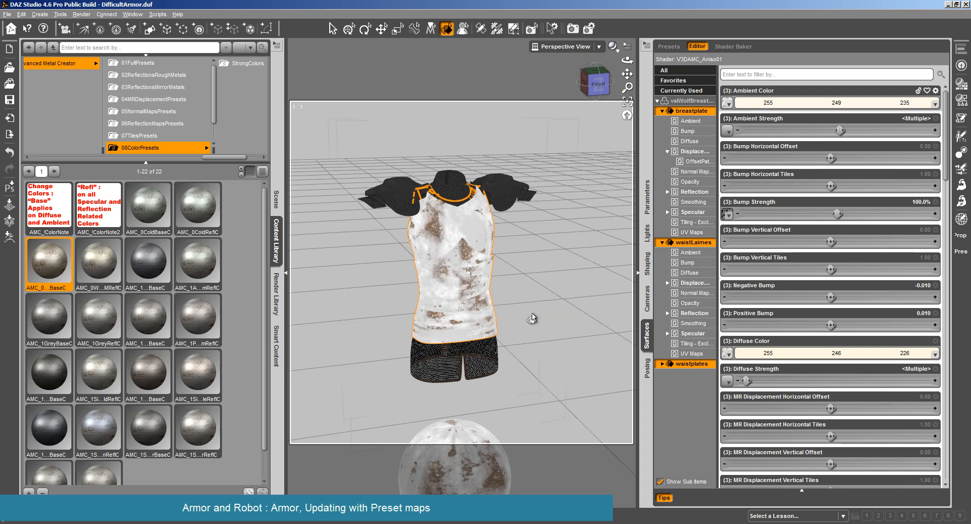
left_click(917, 357)
type("20")
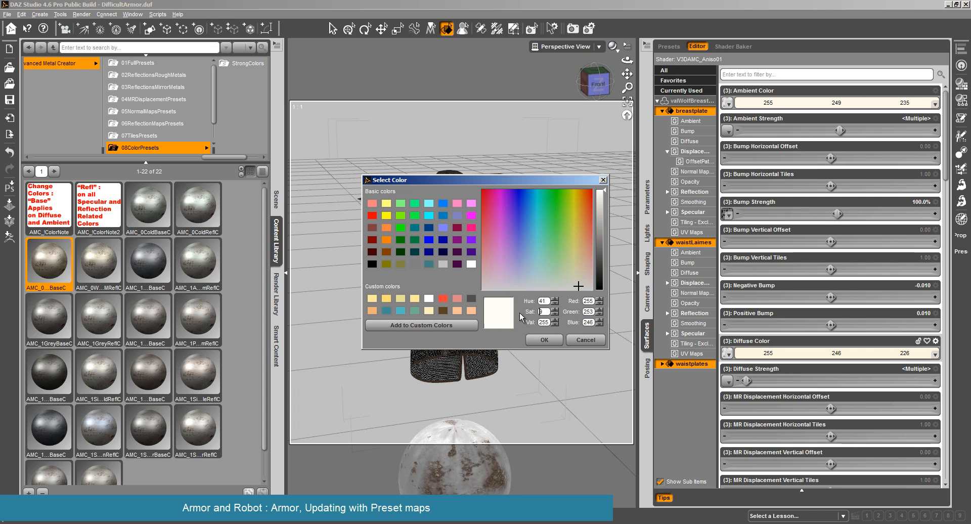
key("Return")
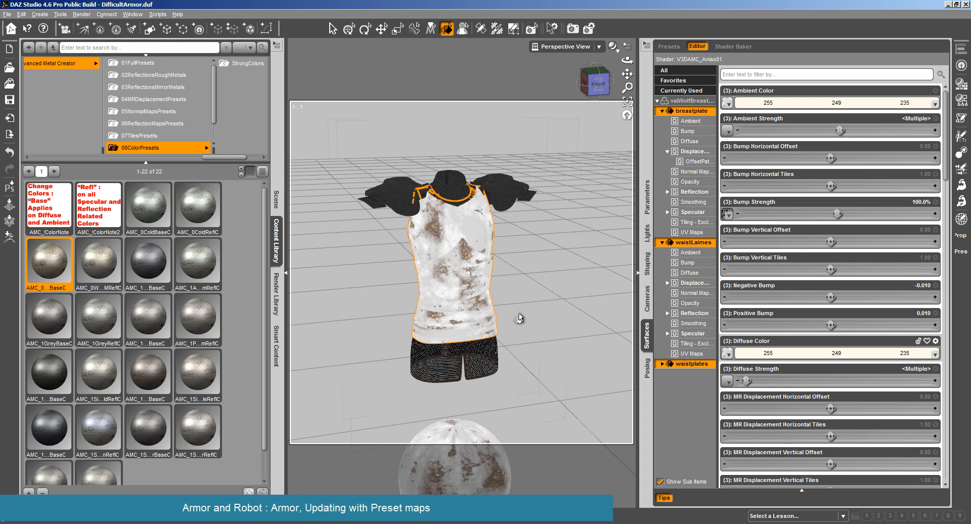
Test-render the armor with the desaturated torso colors, close the render and look through the presets in the 01FullPresets folder
key("ctrl+r")
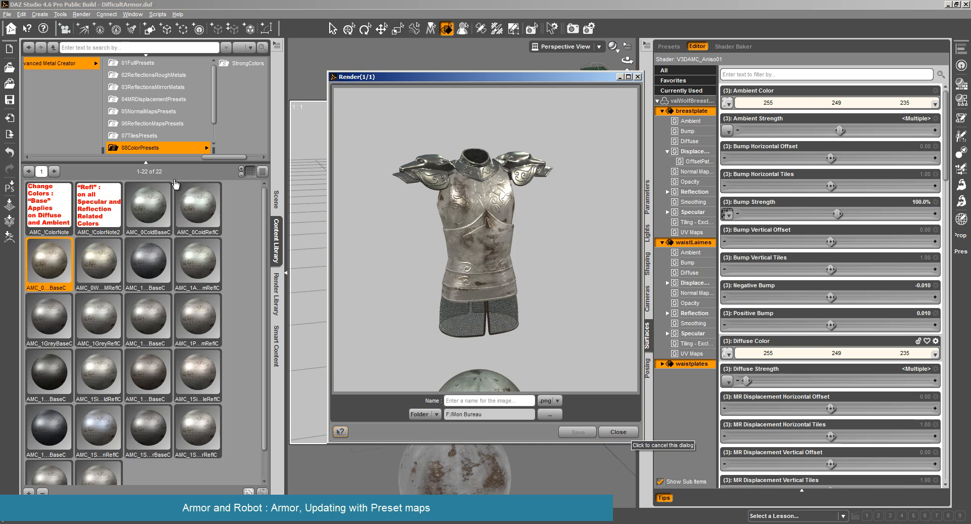
left_click(137, 63)
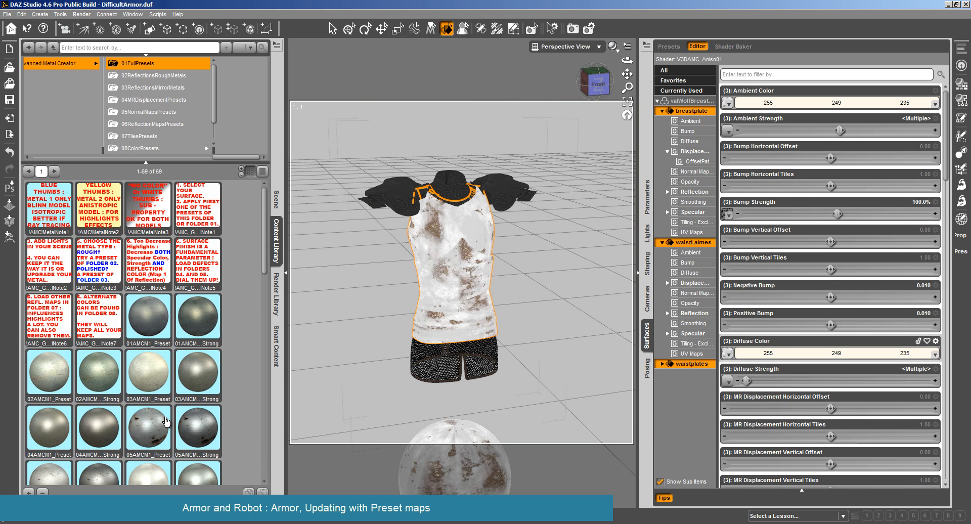
scroll(166, 422, "down", 15)
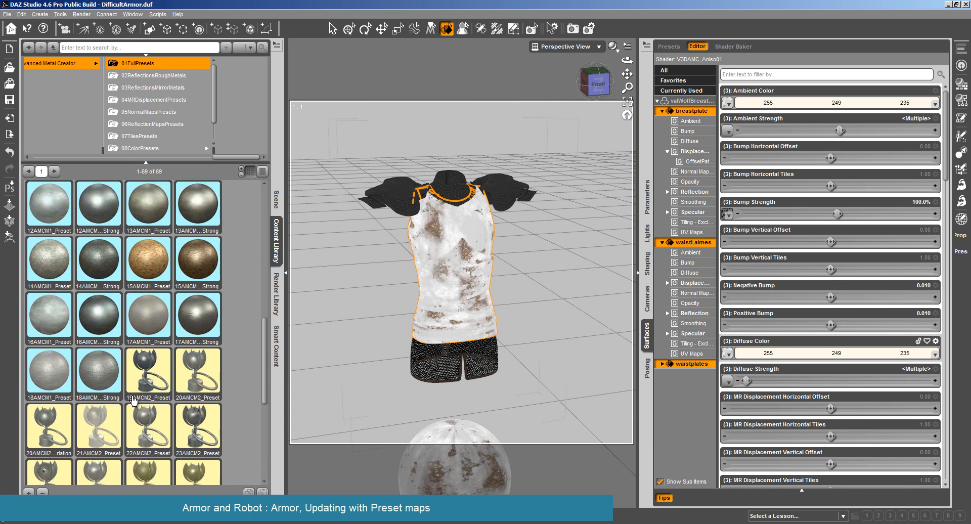
scroll(134, 401, "down", 5)
scroll(413, 385, "down", 1)
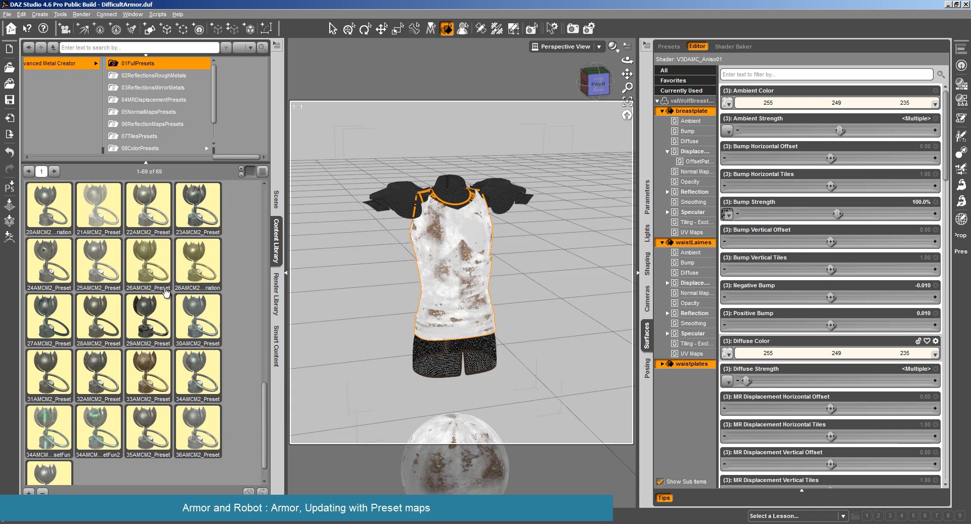
scroll(150, 221, "up", 20)
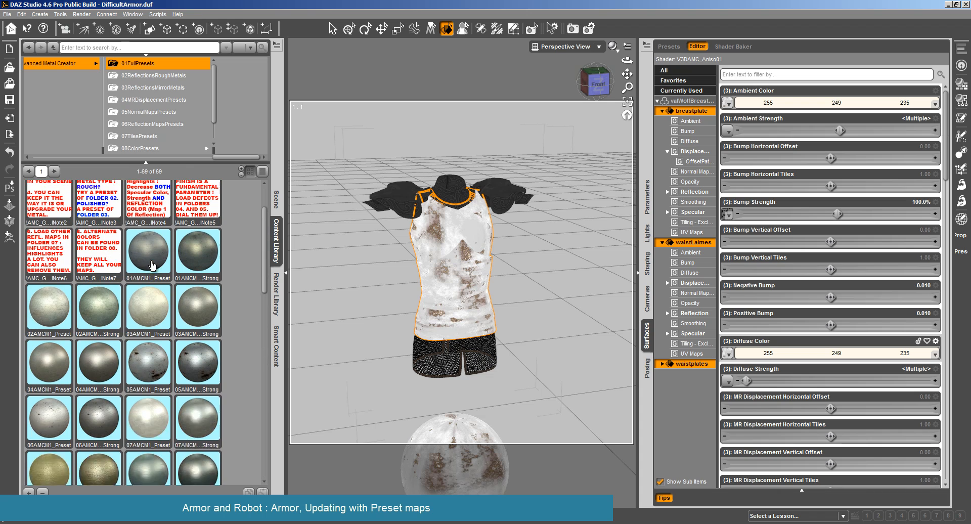
scroll(161, 348, "down", 6)
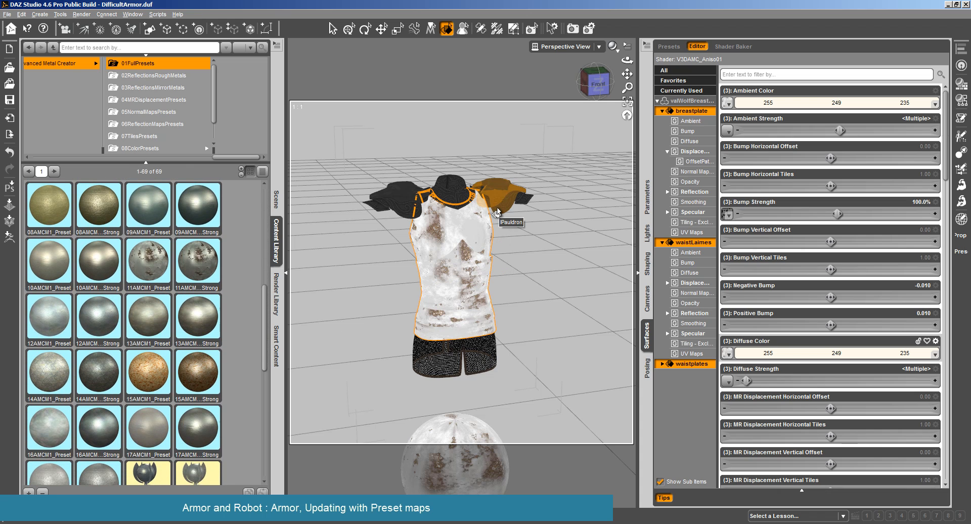
Turn the armor to show its back, test-render it closer up and cancel the render
left_click_drag(627, 59, 636, 60)
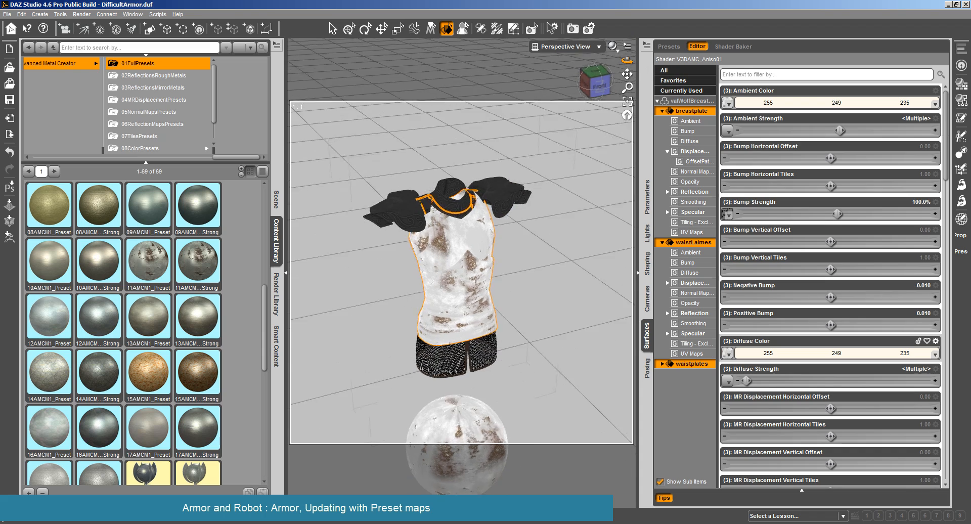
middle_click_drag(516, 223, 539, 223)
scroll(539, 227, "up", 1)
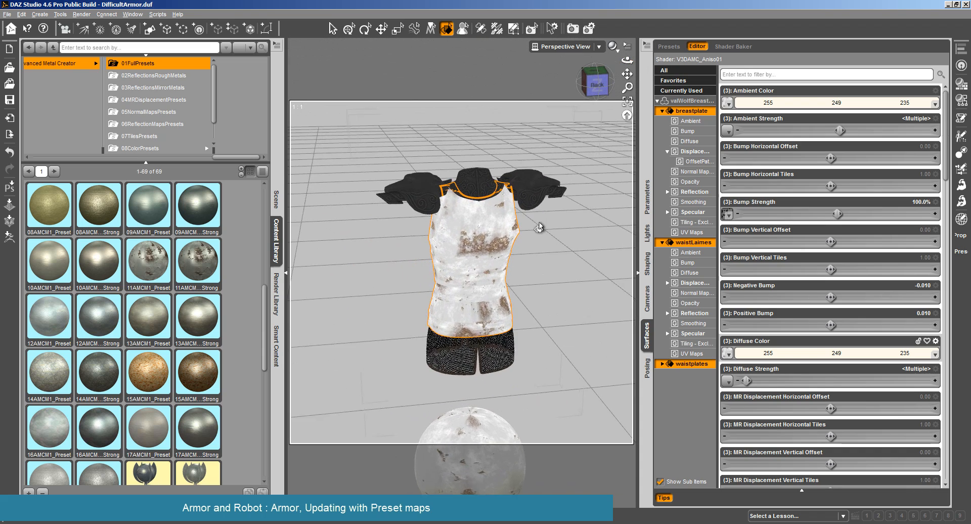
scroll(539, 228, "up", 2)
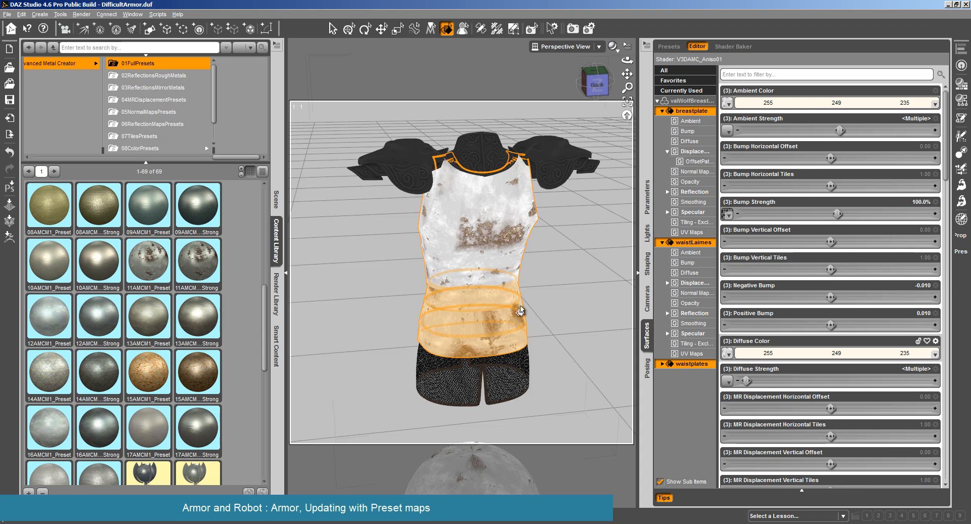
left_click(83, 15)
left_click(96, 31)
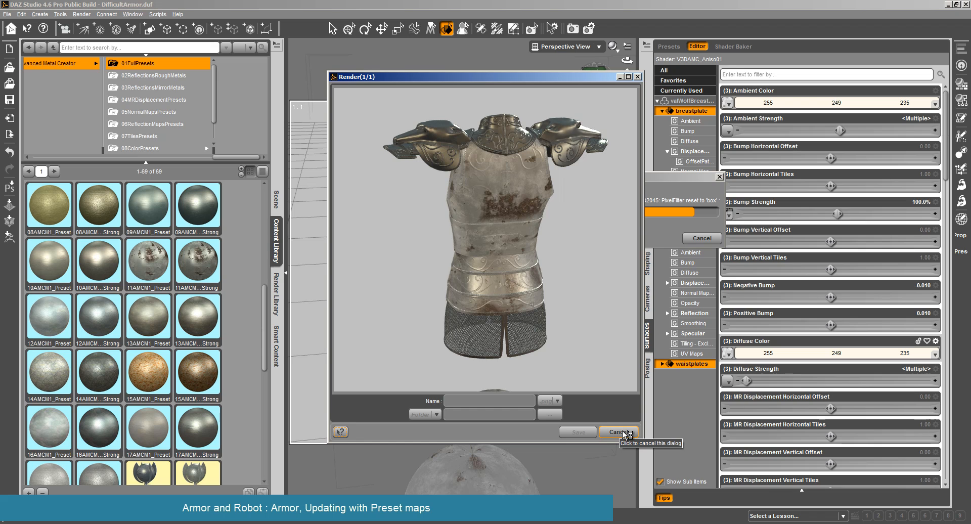
left_click(623, 432)
left_click(469, 271)
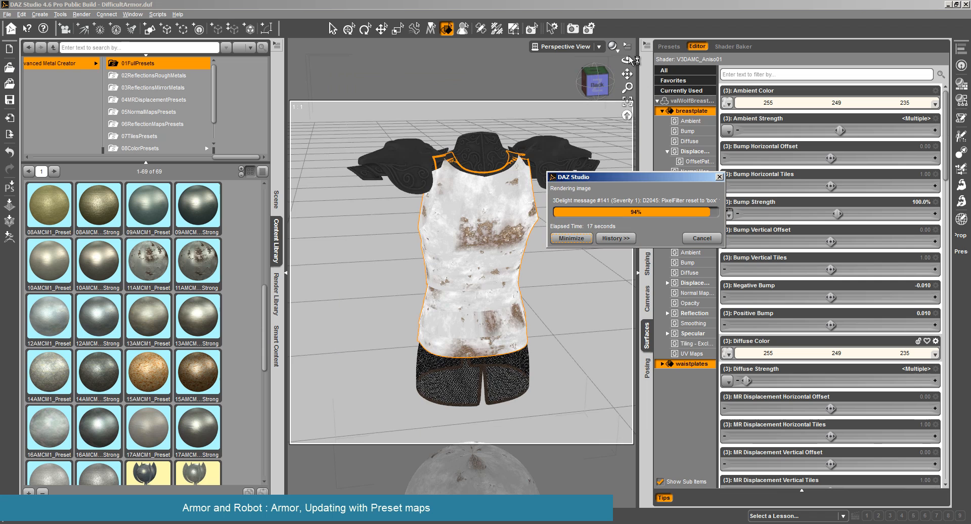
middle_click_drag(459, 277, 537, 305)
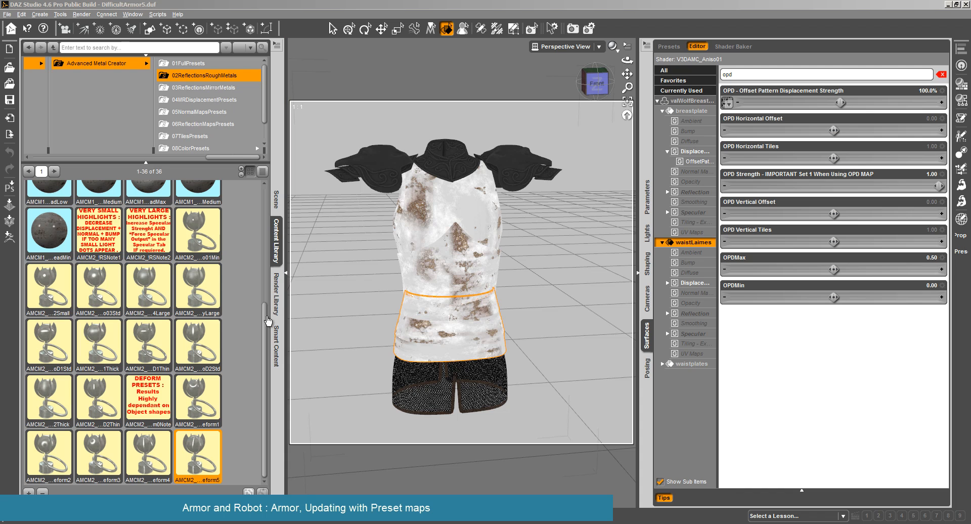
Apply the AMCM2_Refl_Iso01Min preset from 02ReflectionsRoughMetals to all three torso surfaces and filter the surface parameters by "large"
left_click(182, 71)
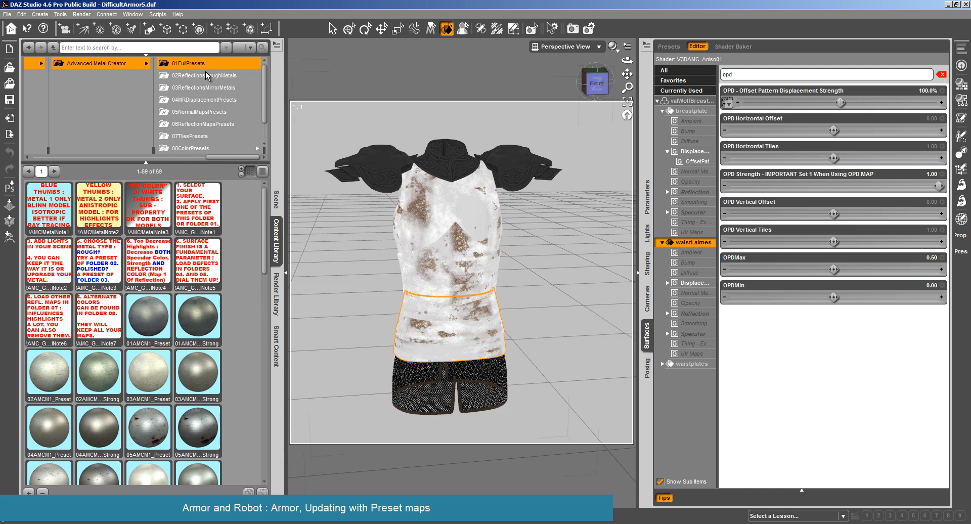
scroll(194, 357, "down", 3)
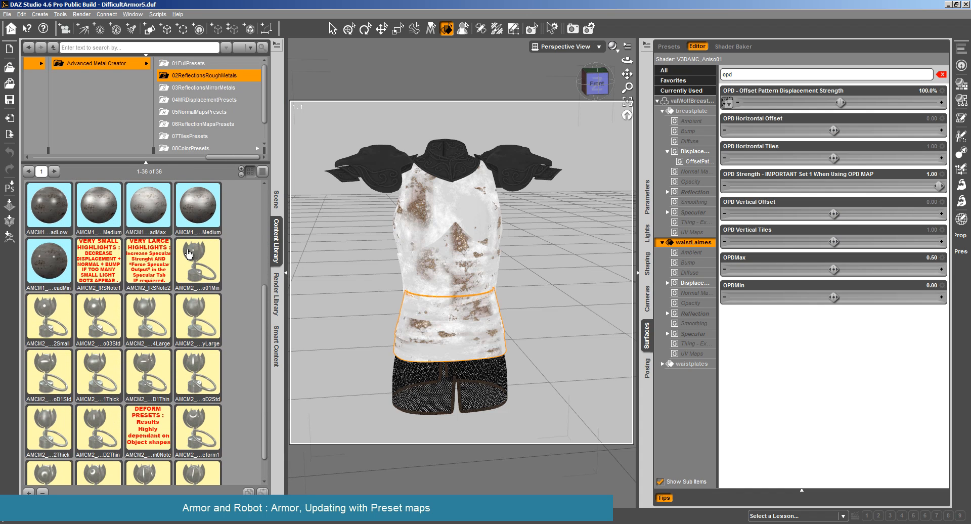
left_click(693, 101)
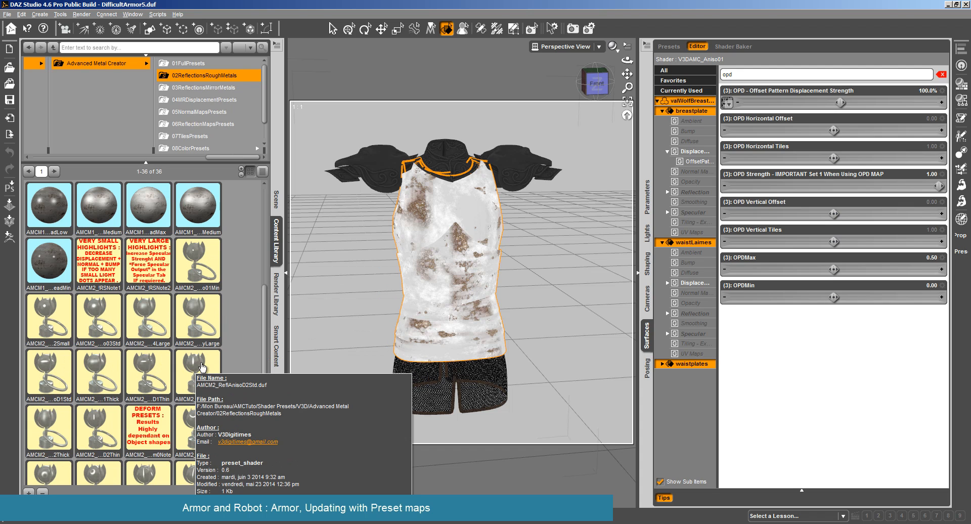
scroll(65, 400, "down", 1)
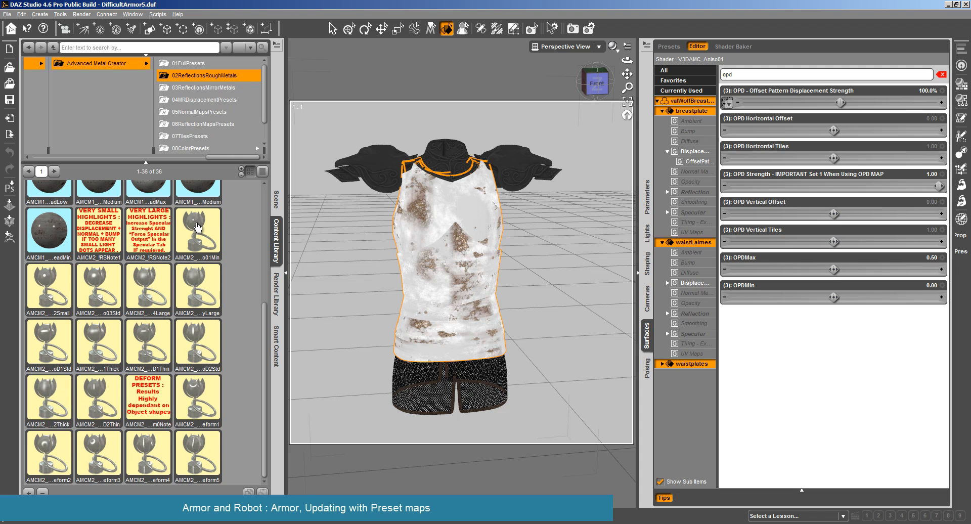
mouse_move(195, 225)
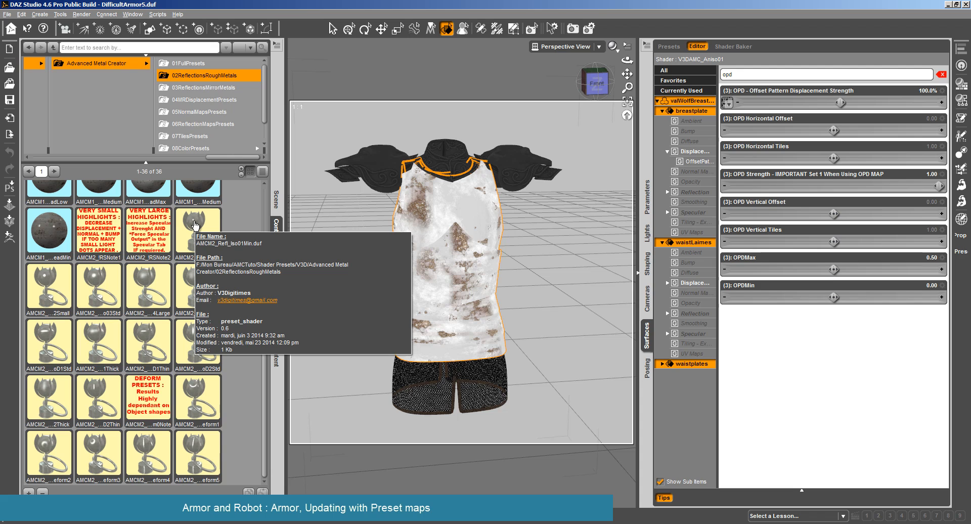
double_click(196, 225)
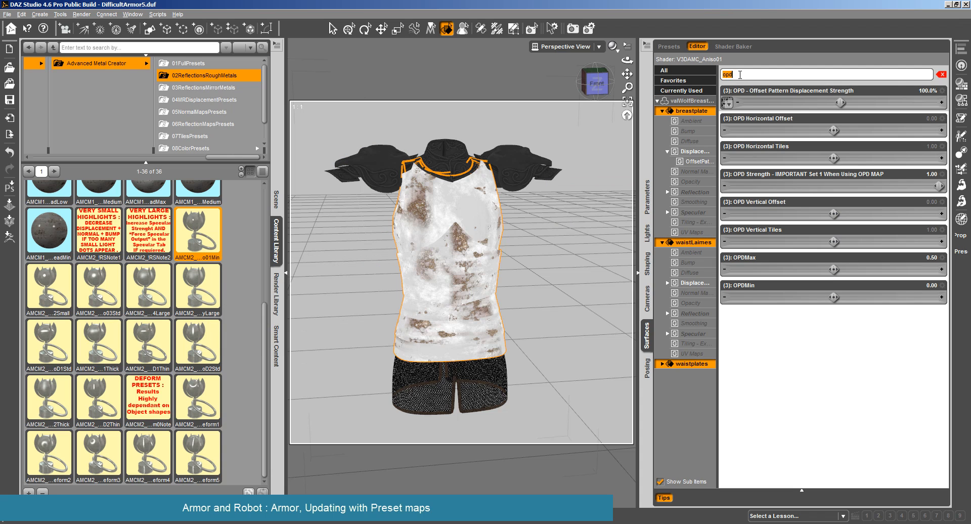
type("large")
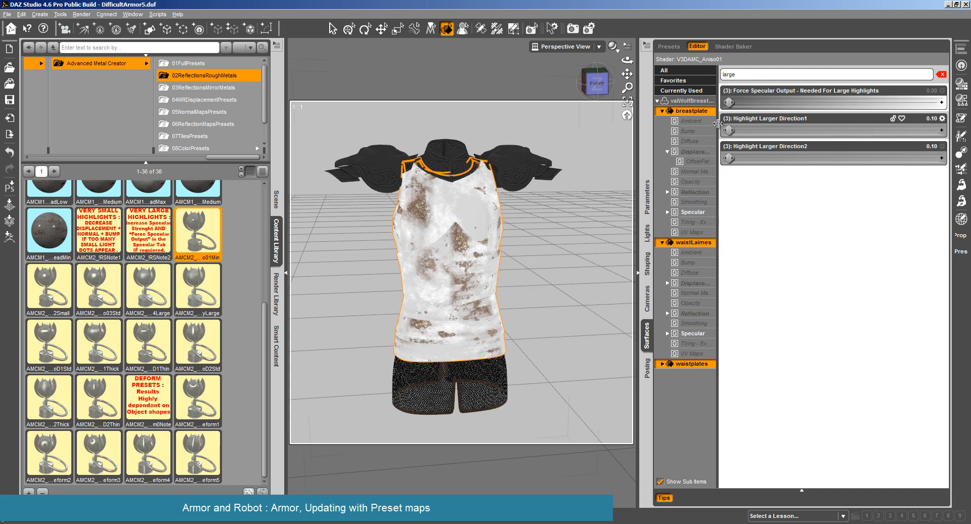
Test-render the armor front with the Iso01Min reflection preset and cancel the render
left_click(82, 14)
left_click(96, 31)
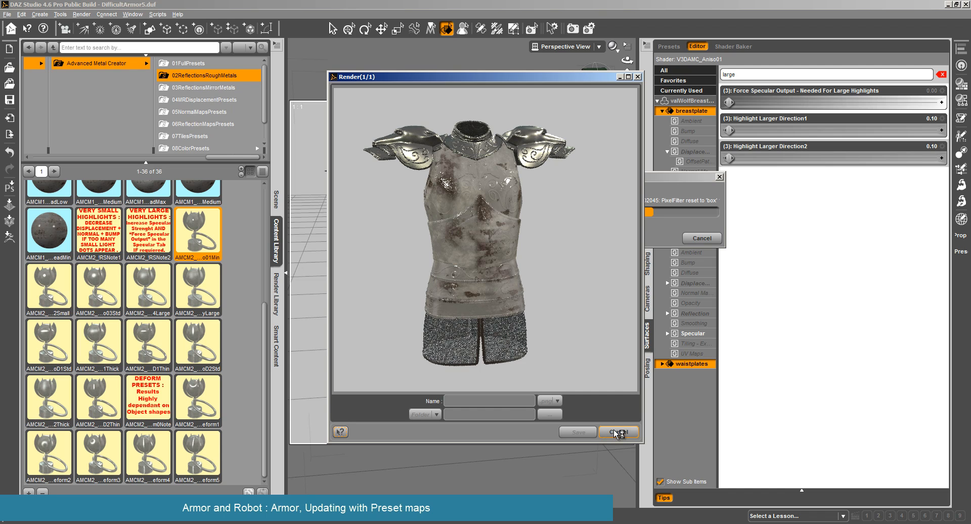
left_click(470, 272)
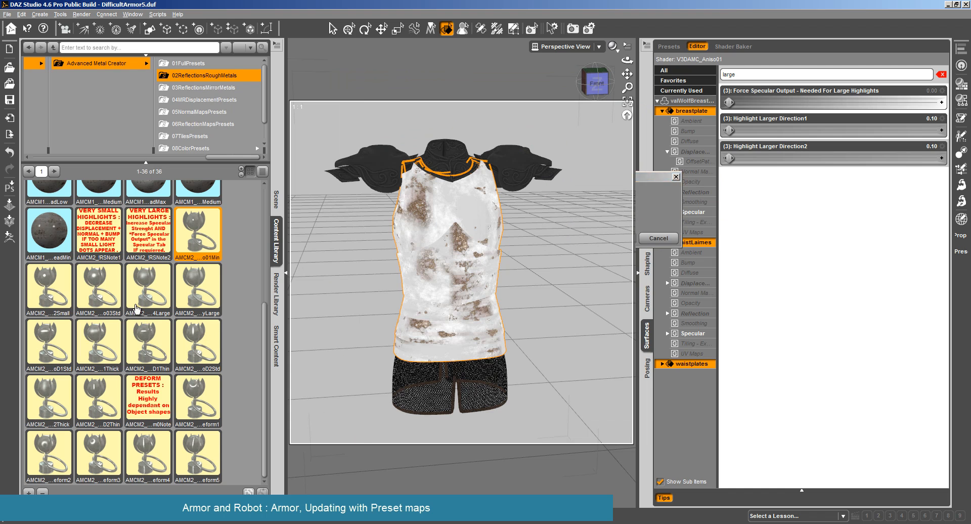
Apply the AMCM2_...o03Std reflection preset to the three torso surfaces and check it in a test render
double_click(104, 283)
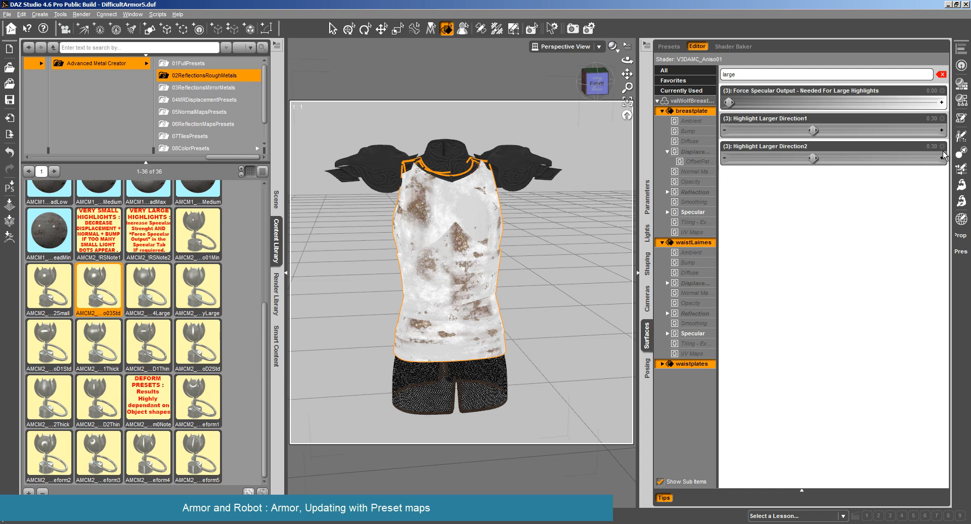
key("ctrl+r")
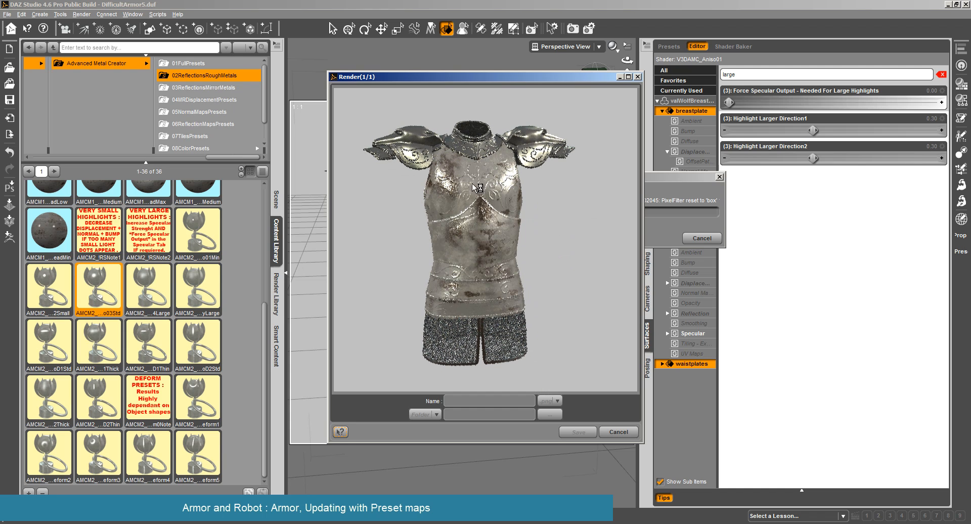
left_click(628, 433)
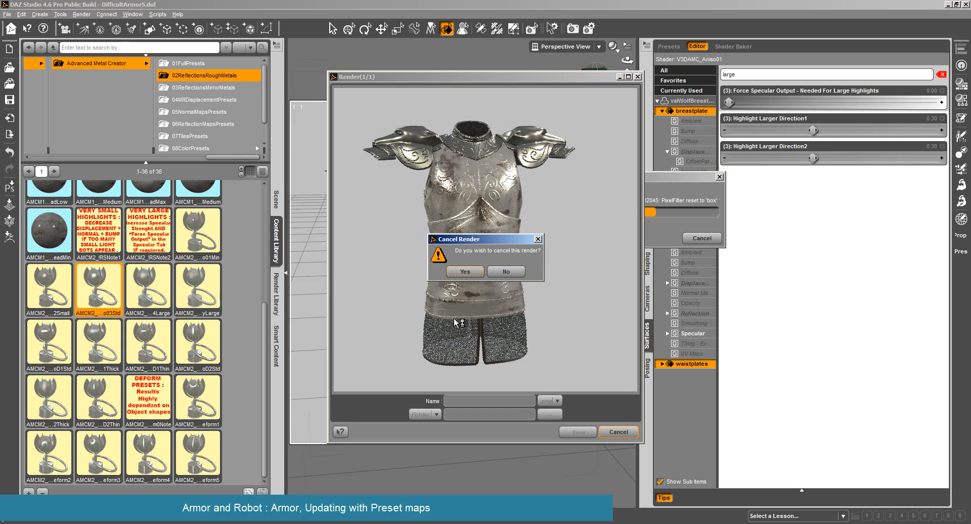
left_click(465, 273)
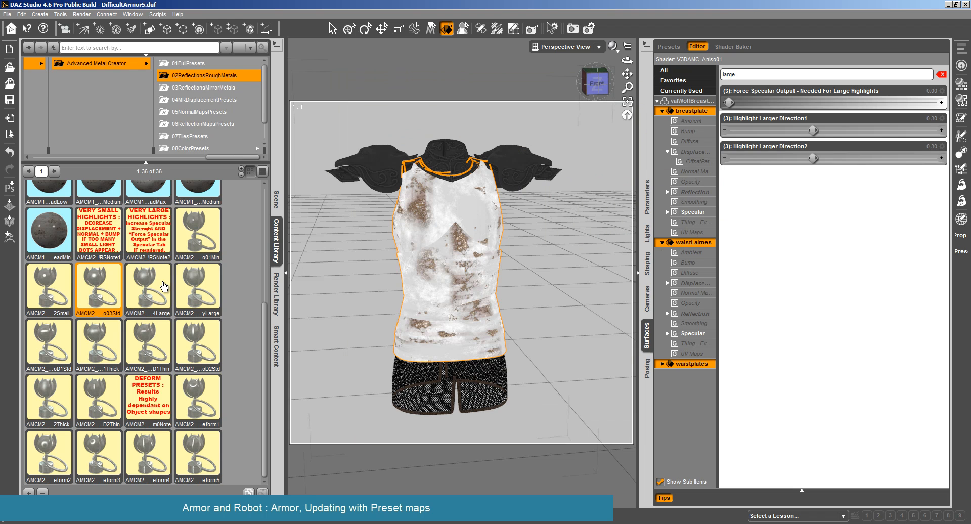
Apply the AMCM2_...4Large reflection preset to the three torso surfaces and check it in a test render
double_click(132, 305)
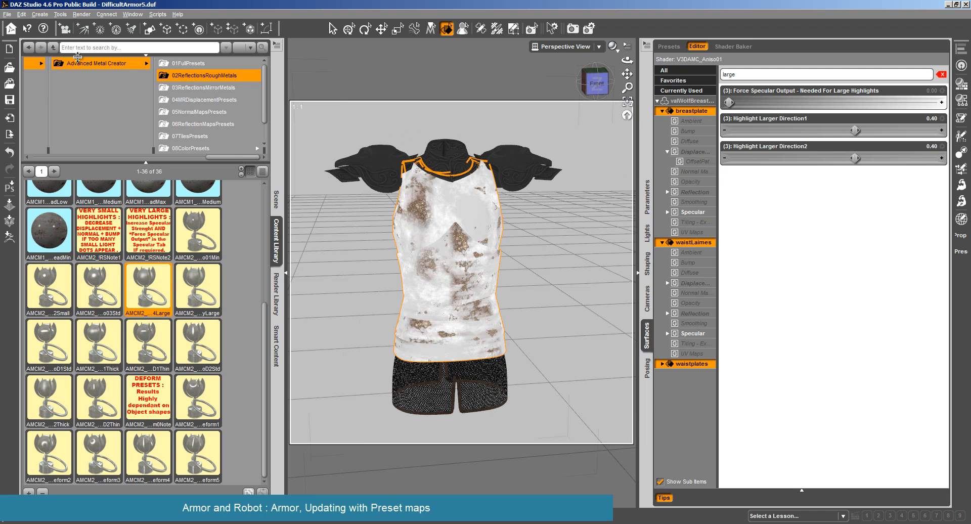
left_click(82, 14)
left_click(91, 23)
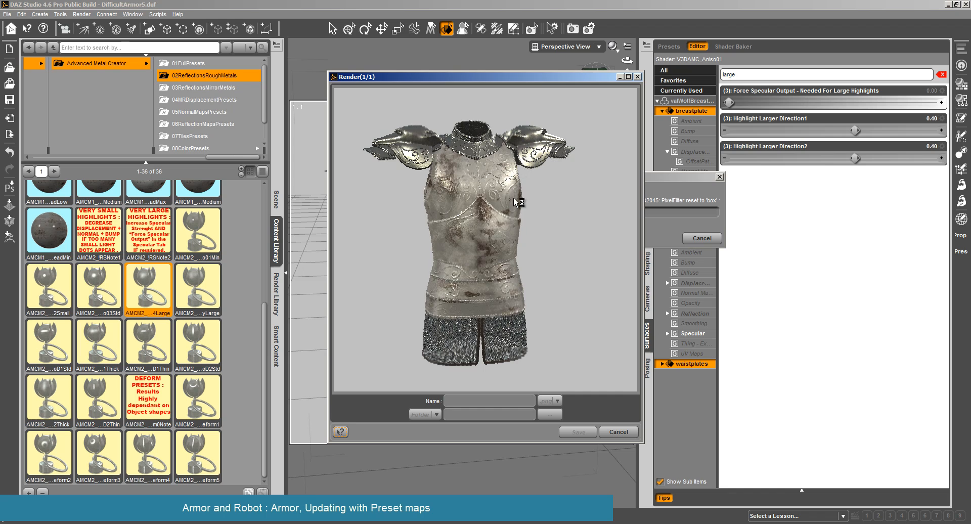
left_click(623, 433)
left_click(466, 272)
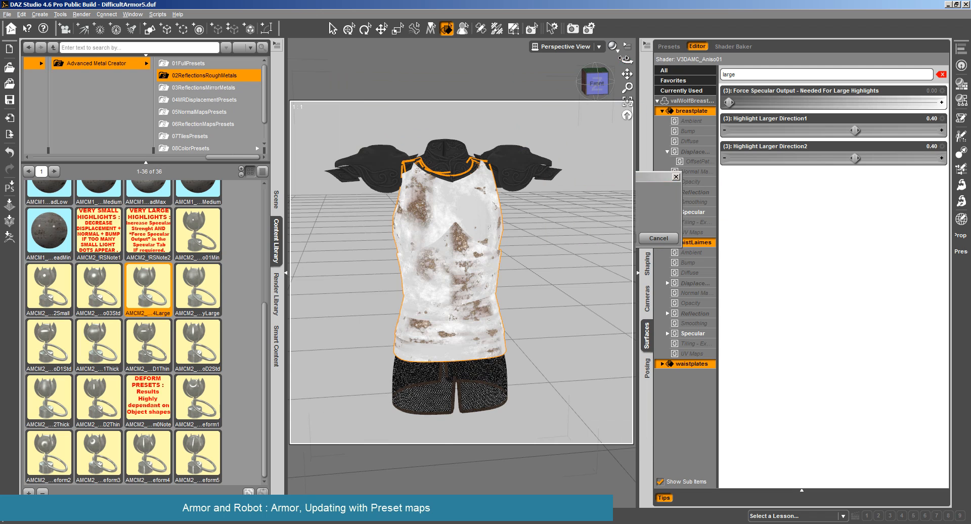
Set Highlight Larger Direction1 and Direction2 to 0.46 and Force Specular Output to 0.34, and check them in an angled test render
left_click_drag(626, 60, 632, 75)
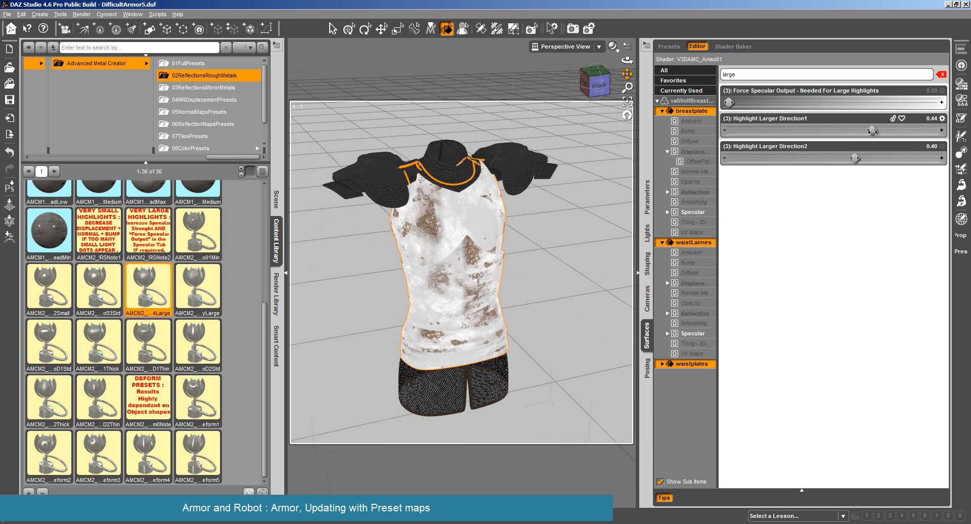
left_click(880, 158)
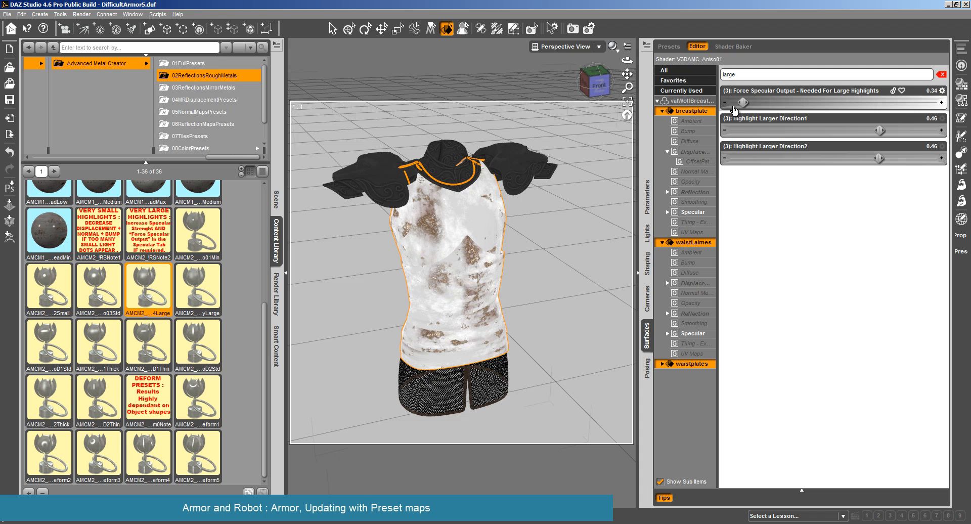
left_click(82, 14)
left_click(96, 23)
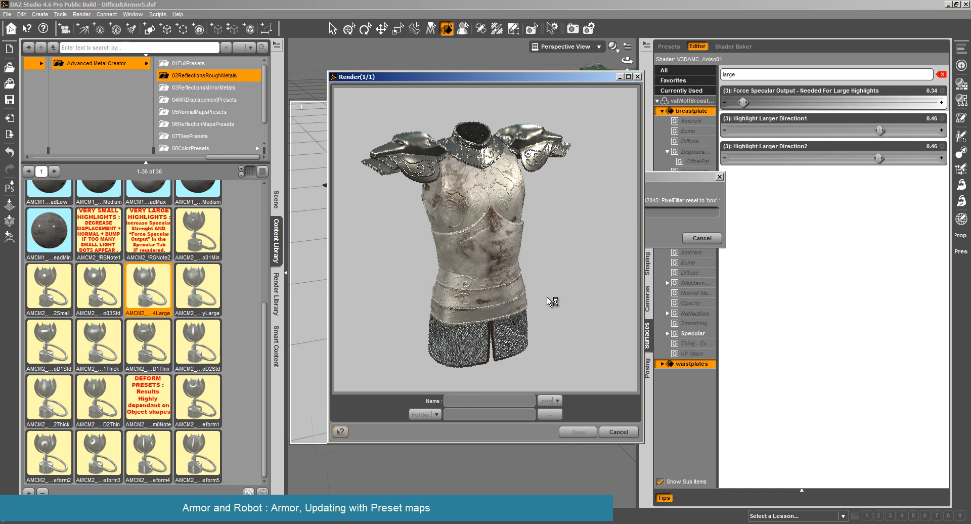
left_click(619, 433)
left_click(463, 281)
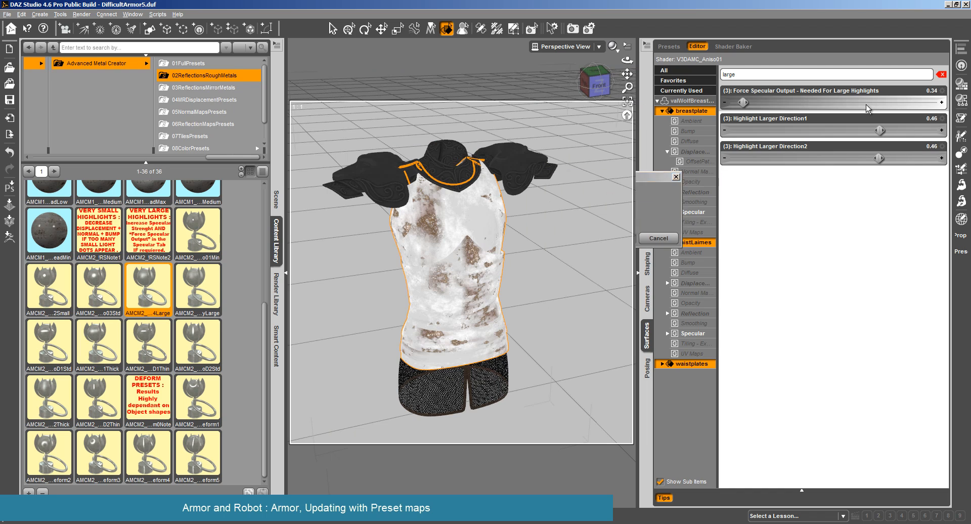
Raise Force Specular Output to 0.77 on the three torso surfaces and test-render the armor again
left_click(762, 102)
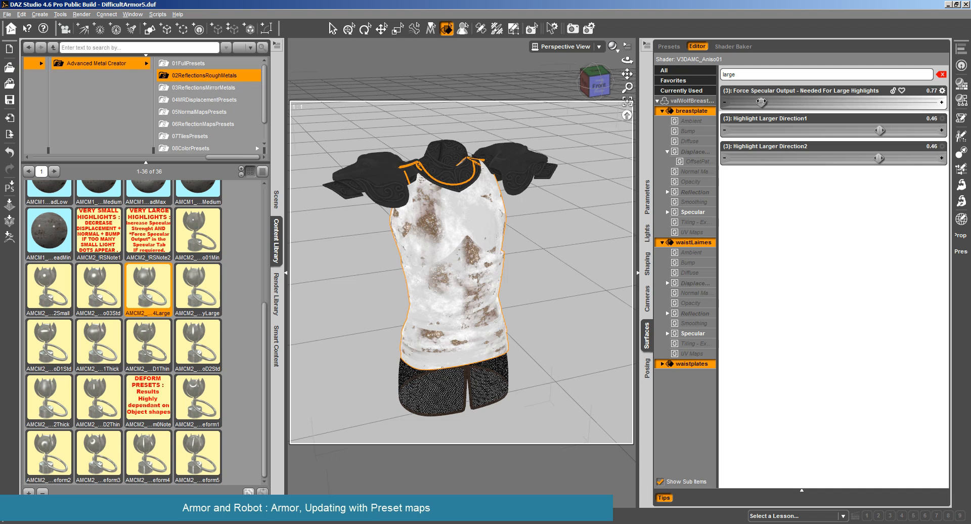
left_click(81, 14)
left_click(89, 29)
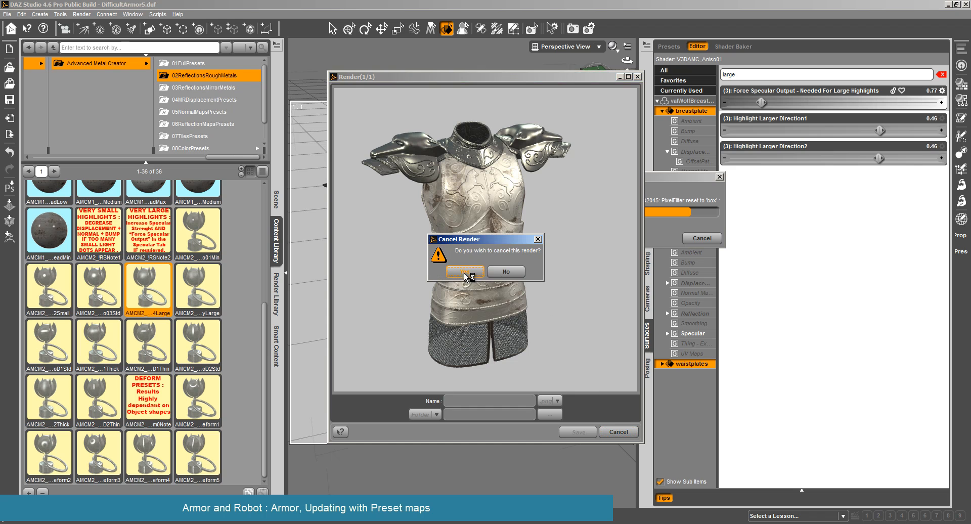
key("Return")
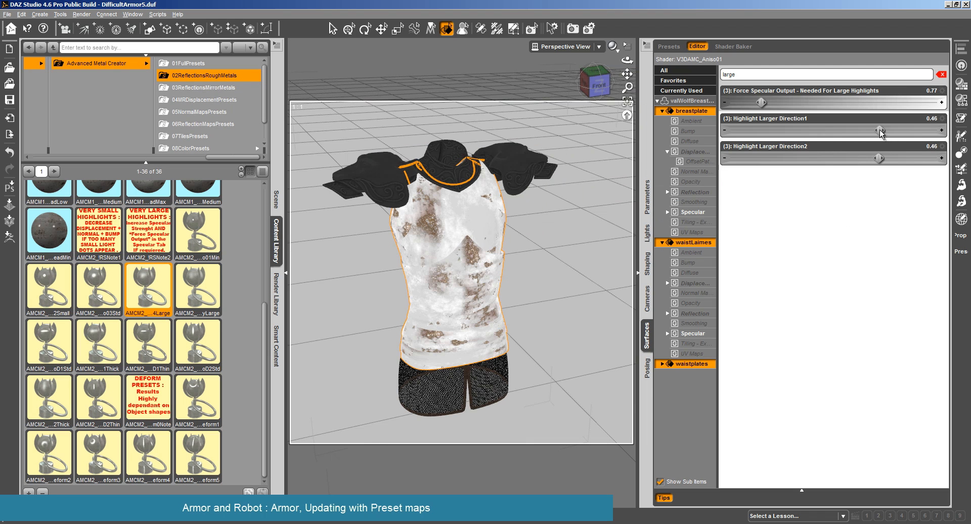
Set Highlight Larger Direction1 and Direction2 to 0.37 and Force Specular Output to 0.34 on the torso surfaces, and check them in a test render
left_click_drag(880, 130, 847, 154)
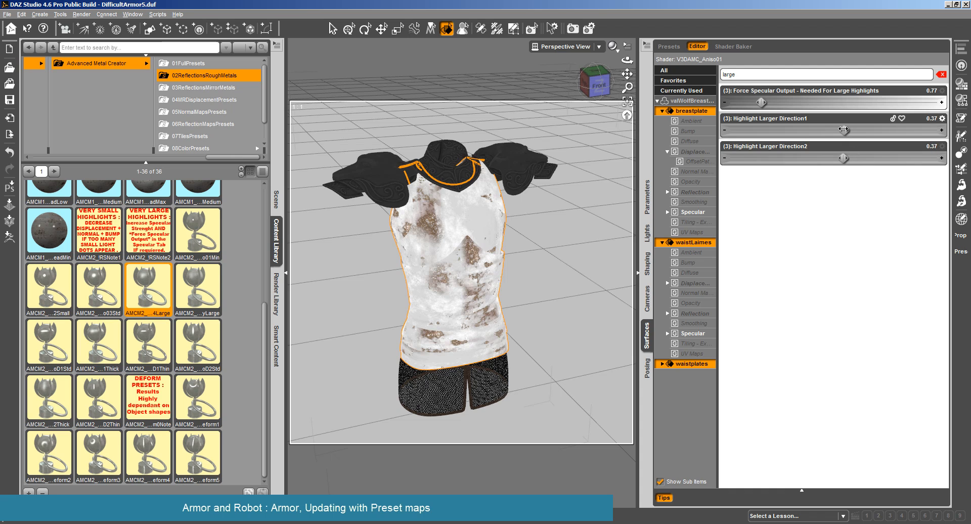
left_click_drag(762, 102, 753, 101)
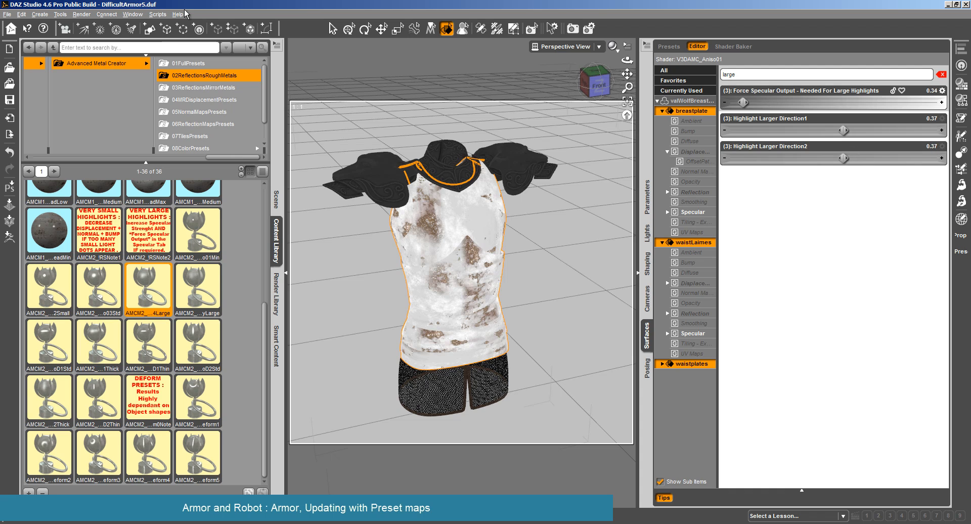
left_click(81, 14)
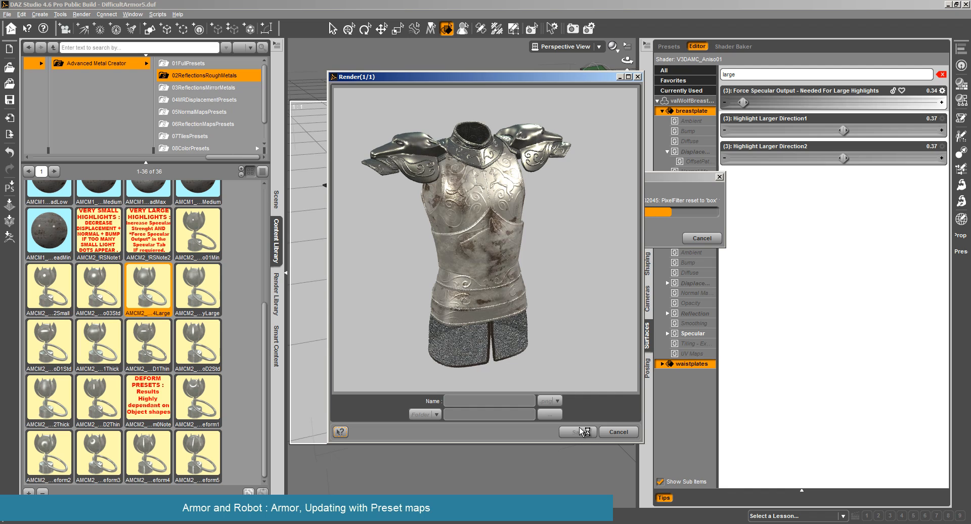
left_click(619, 432)
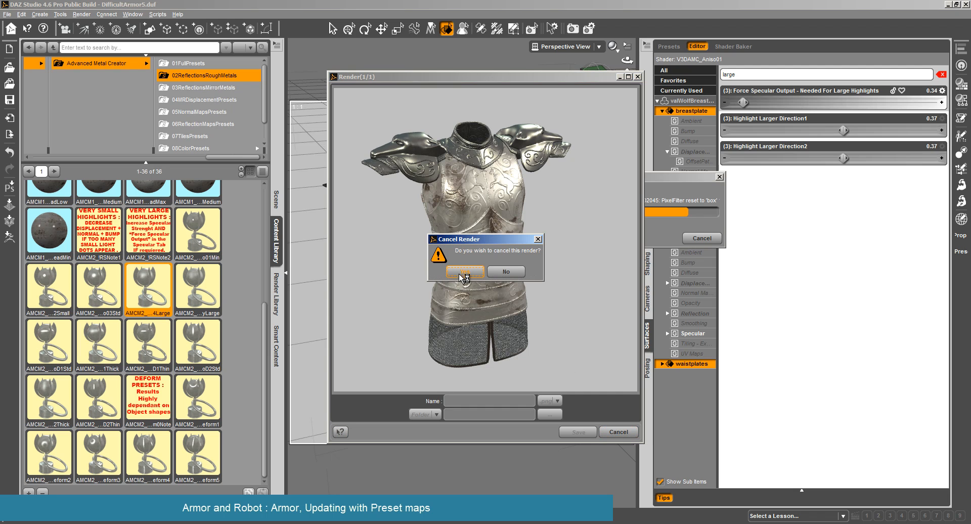
left_click(465, 273)
Lower Highlight Larger Direction1 and Direction2 to 0.35 and Force Specular Output to 0.19, and test-render the armor from farther away
left_click_drag(844, 130, 835, 130)
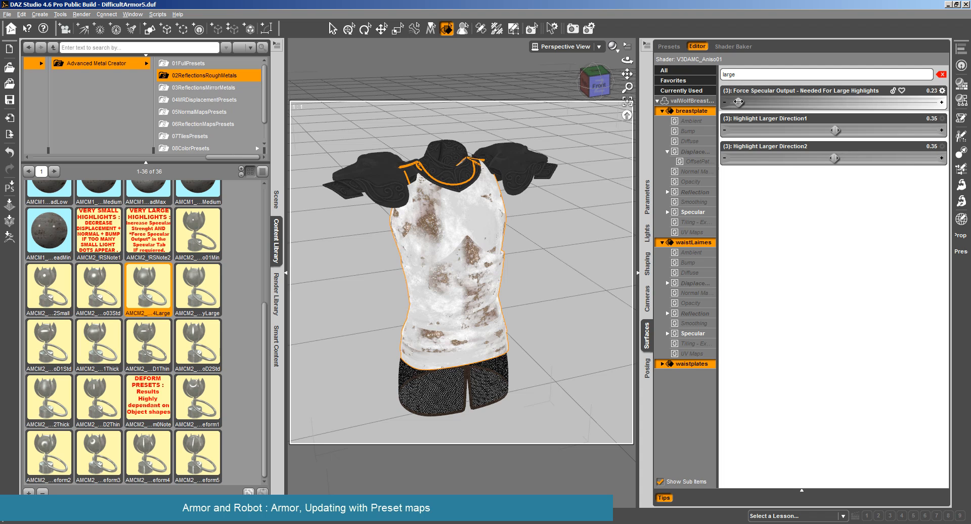
scroll(524, 300, "down", 3)
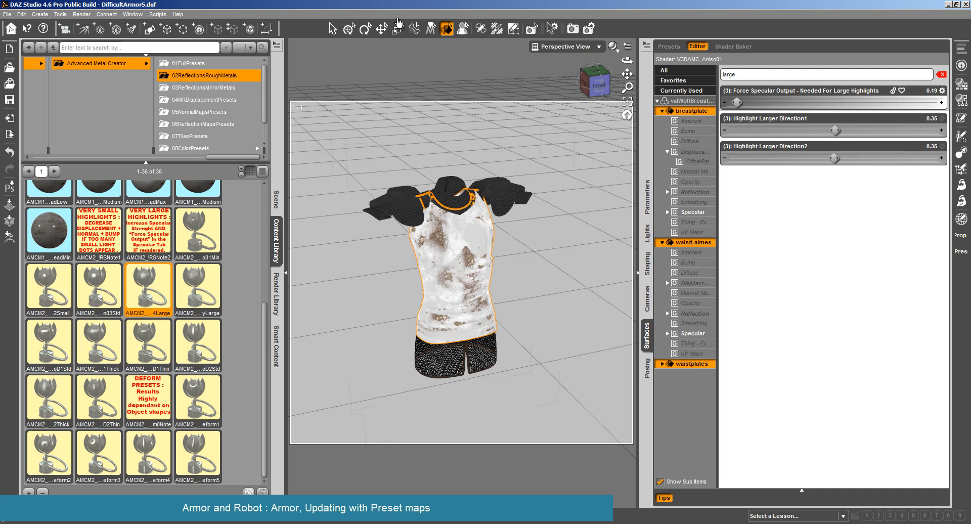
left_click(82, 14)
left_click(93, 22)
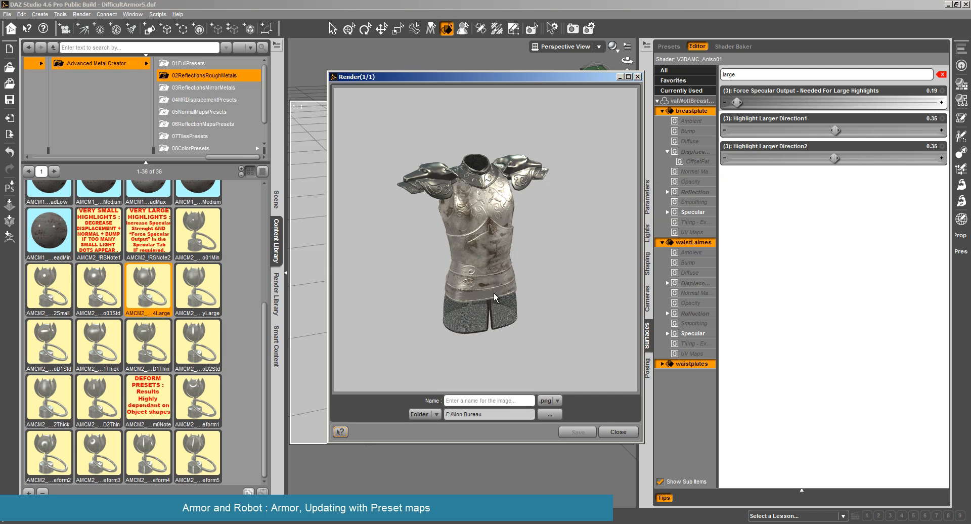
left_click(618, 431)
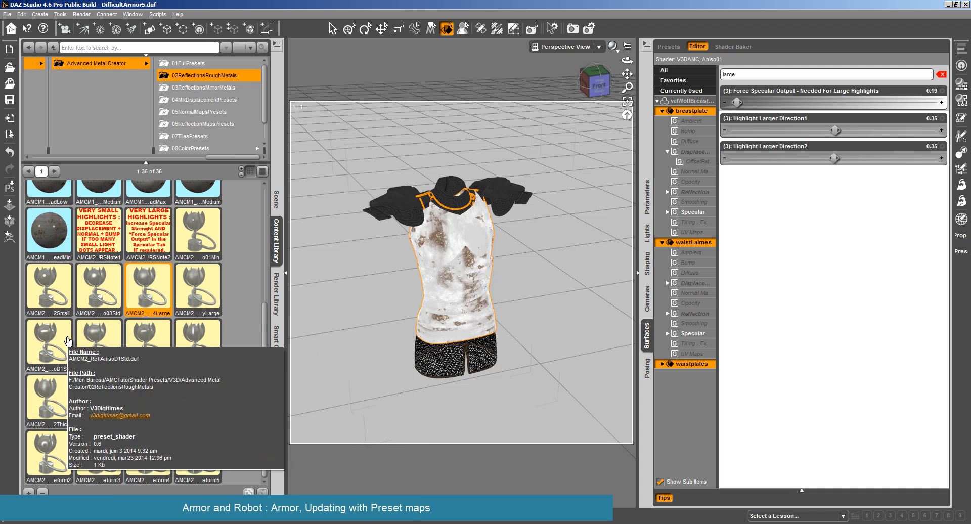
Apply the AMCM2_...1Thick reflection preset to the three torso surfaces and check it in a test render
left_click(97, 338)
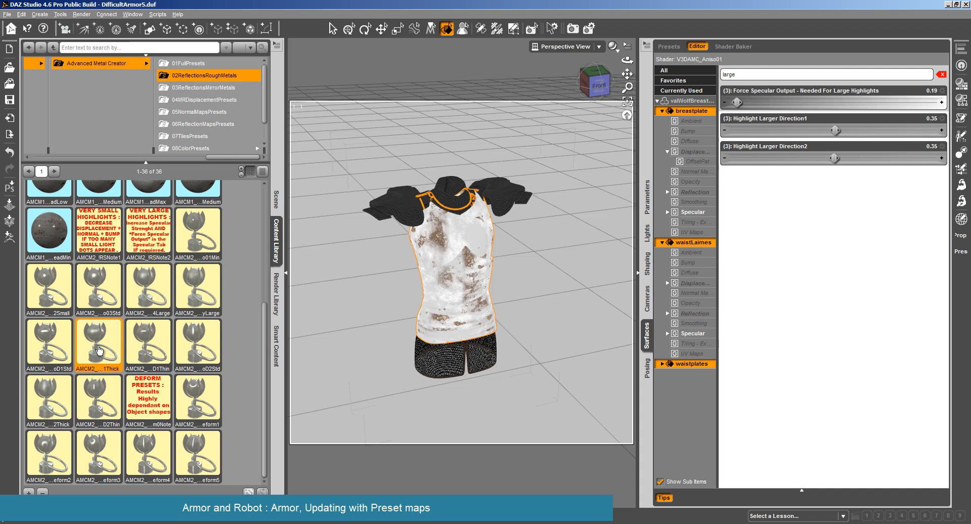
double_click(99, 350)
left_click(81, 15)
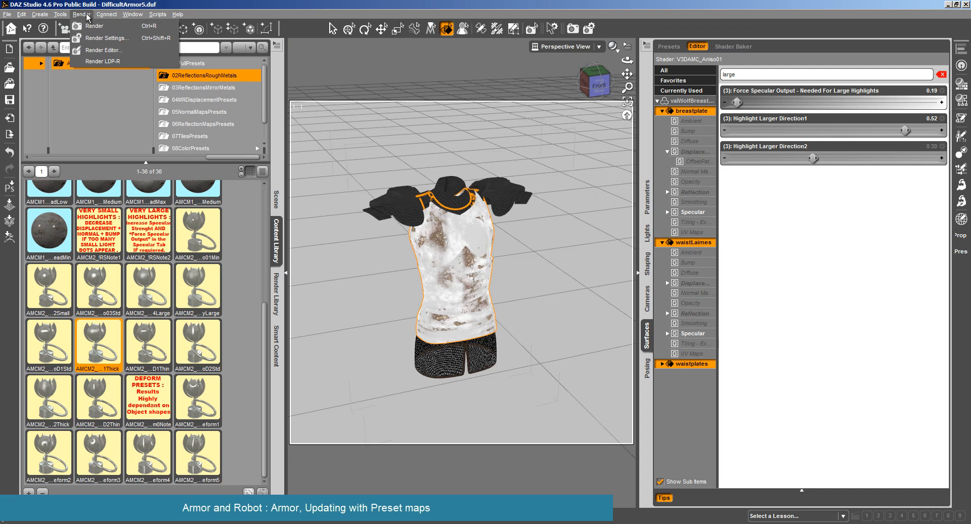
left_click(95, 26)
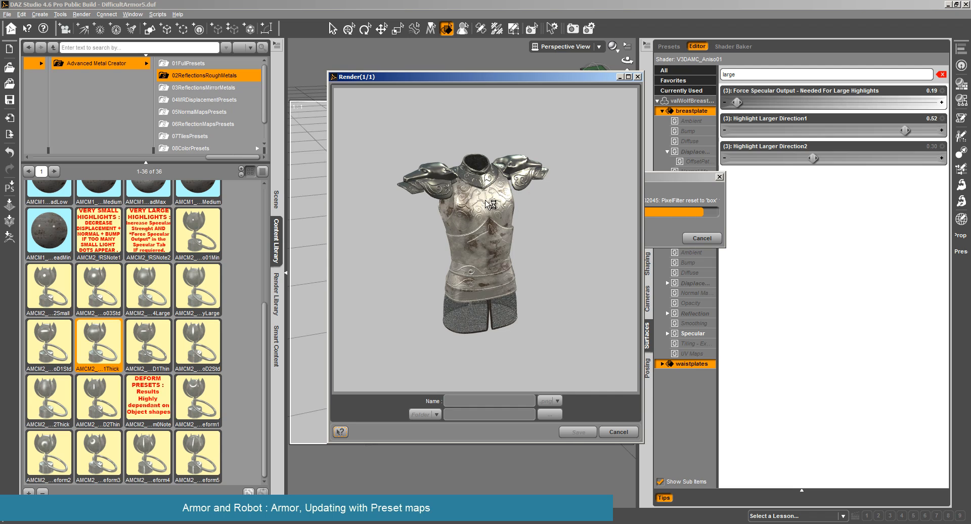
left_click(628, 433)
Apply the AMCM2_...2Thick reflection preset to the three torso surfaces
double_click(40, 405)
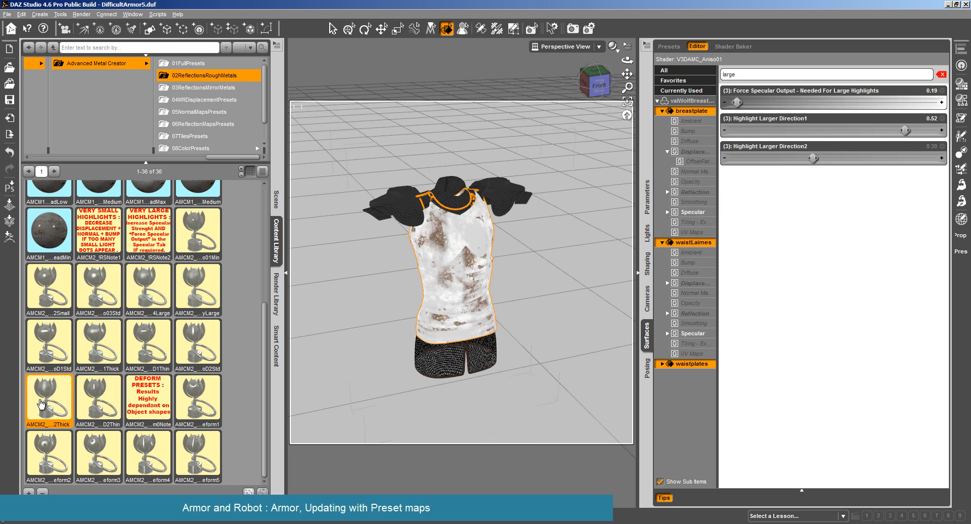
Render the armor and open the Render Editor's comparison view
left_click(80, 15)
left_click(89, 23)
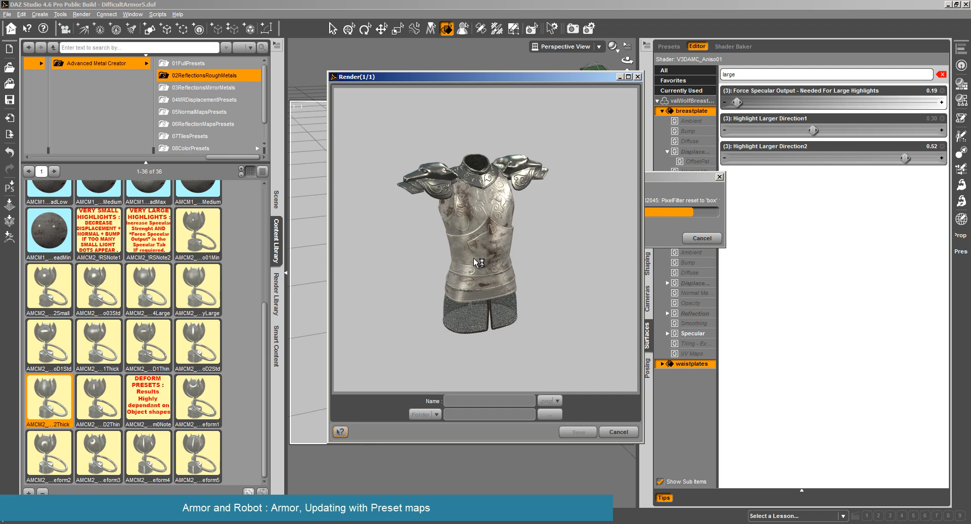
left_click(82, 14)
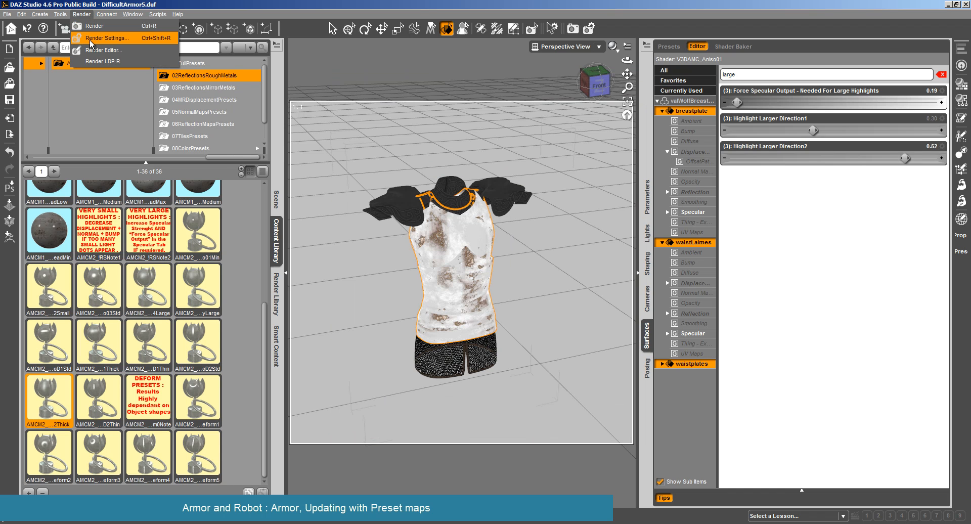
left_click(96, 46)
left_click(261, 144)
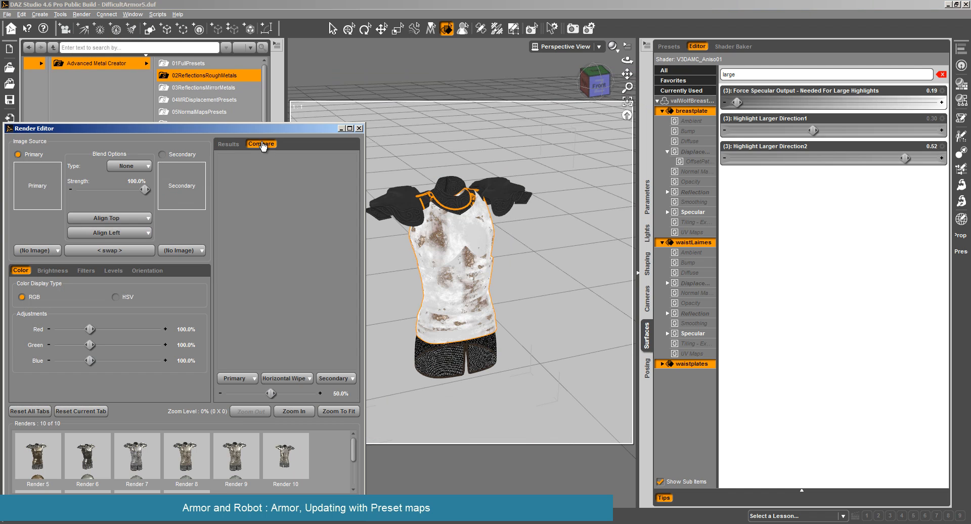
Set up a Toggle comparison of Render 13 and Render 14 in the maximized Render Editor
left_click(234, 378)
left_click(238, 490)
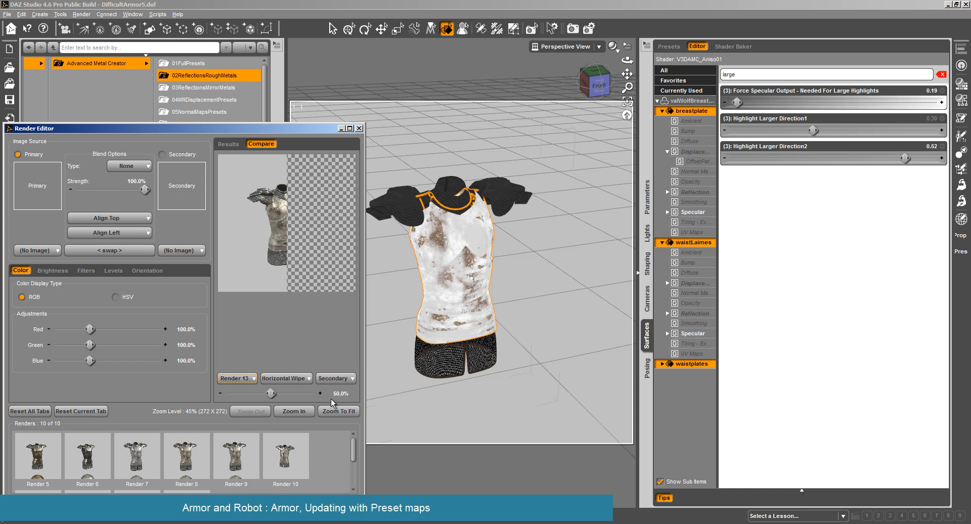
left_click(333, 379)
left_click(337, 502)
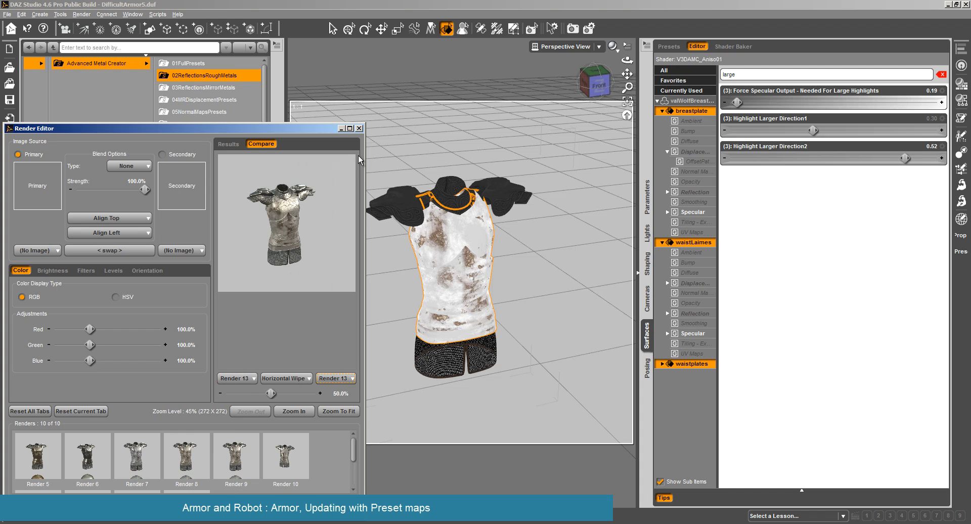
left_click(350, 129)
left_click(549, 383)
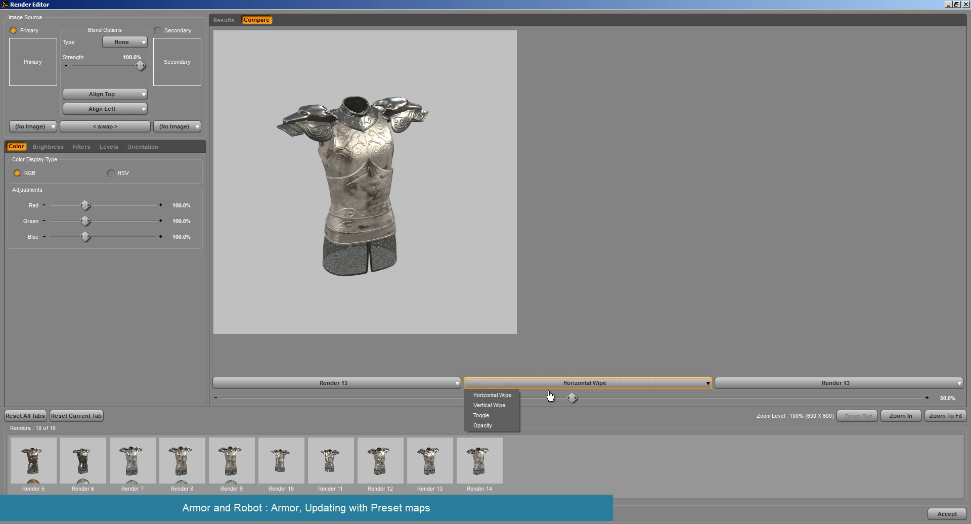
left_click(500, 416)
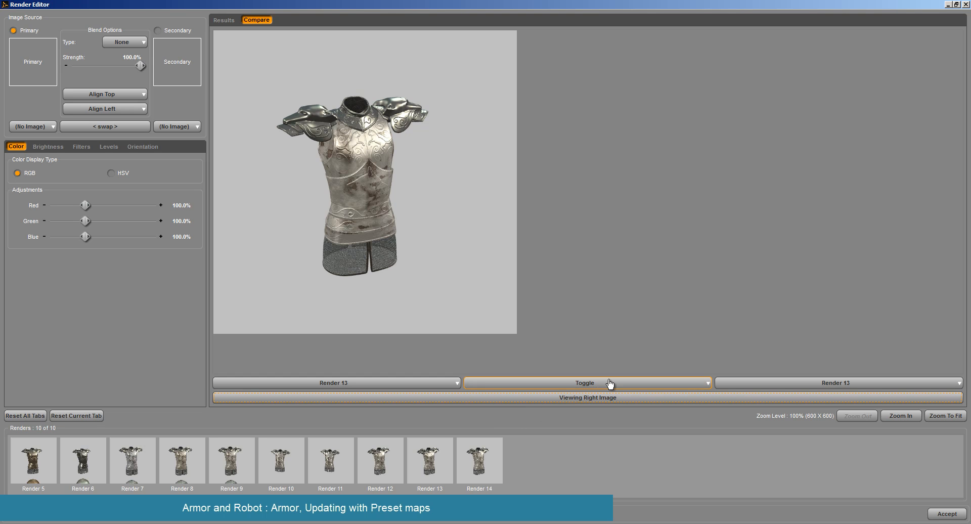
left_click(816, 383)
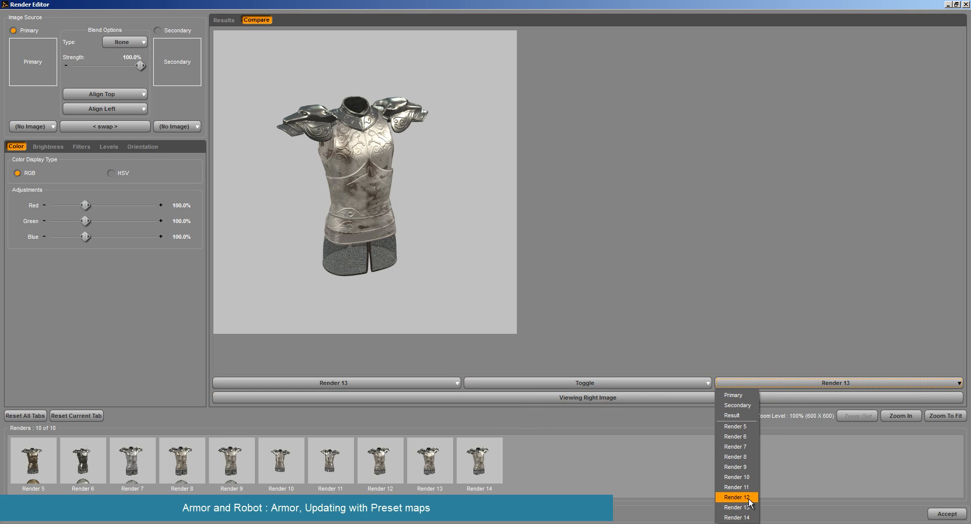
left_click(736, 513)
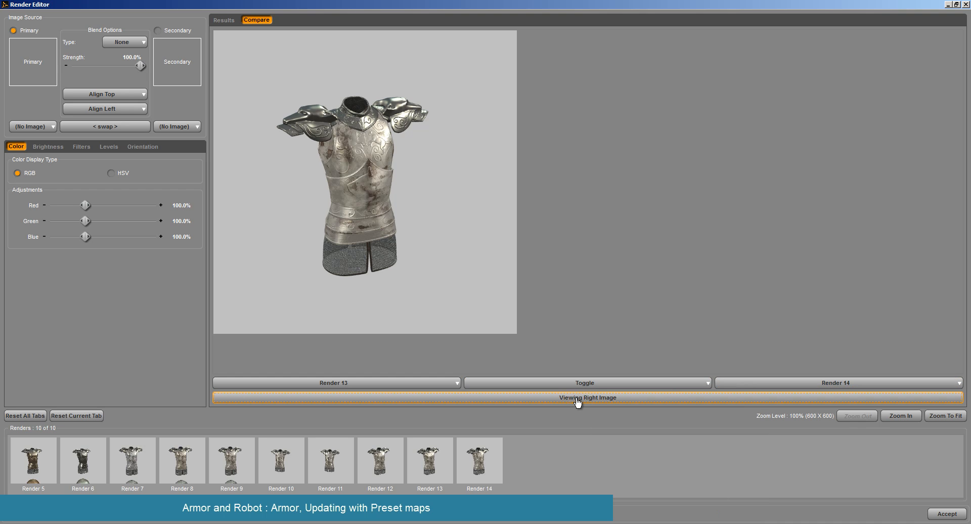
Switch back and forth between Render 13 and Render 14 to compare the highlights, and close the Render Editor
left_click(577, 399)
left_click(577, 399)
left_click(577, 399)
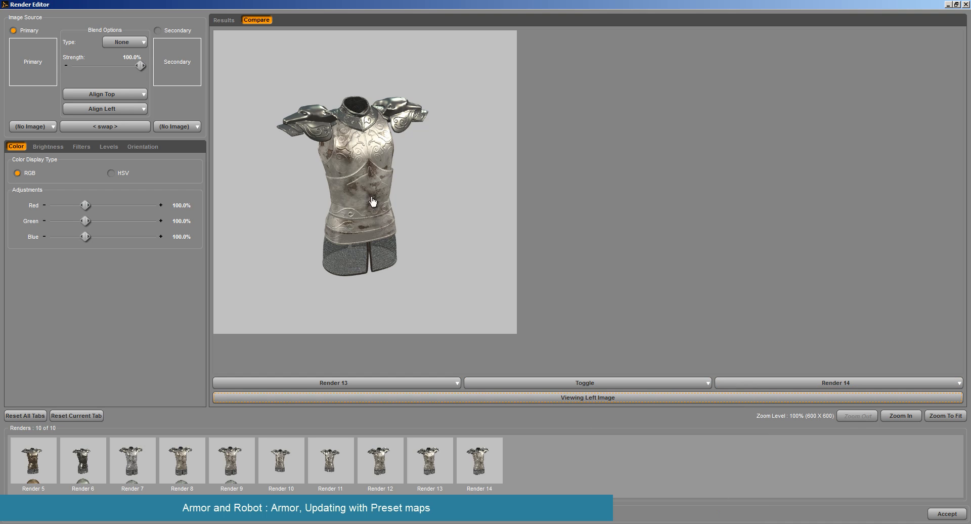
left_click(589, 398)
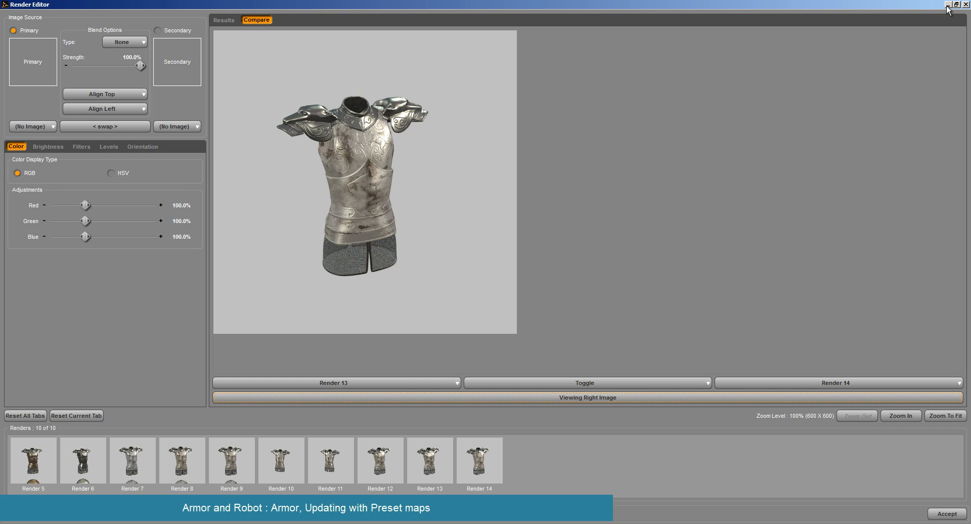
left_click(966, 4)
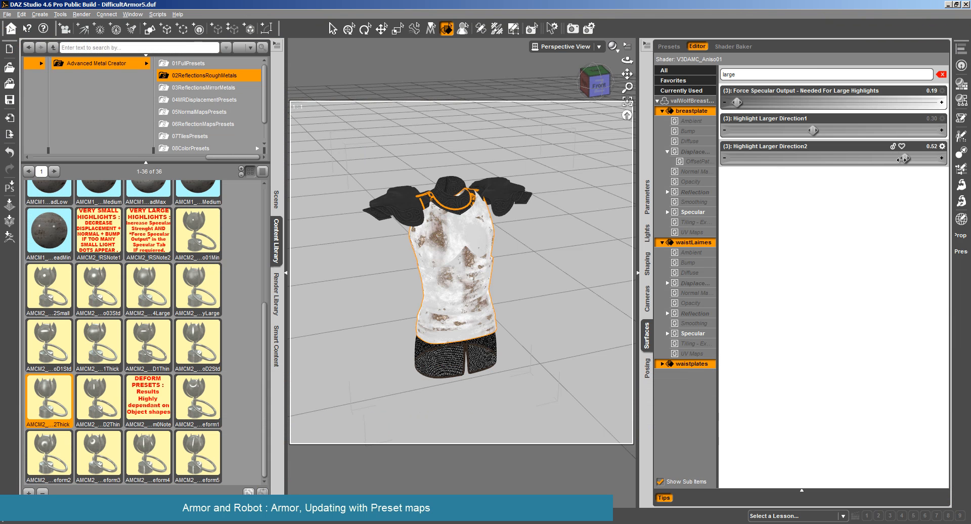
Try Highlight Larger Direction1 at 0.15 and Highlight Larger Direction2 at 0.21 on the selected armor surfaces
left_click_drag(903, 159, 812, 156)
left_click_drag(816, 158, 859, 159)
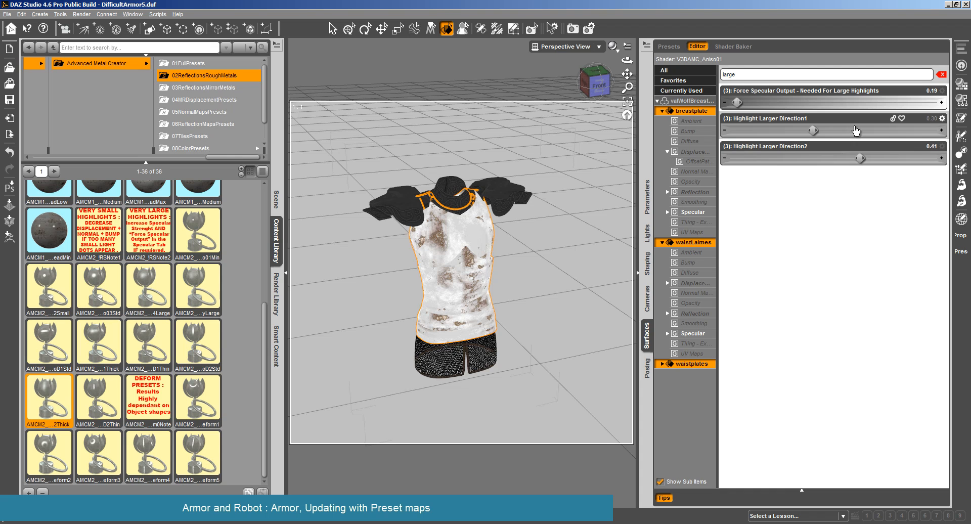
left_click_drag(811, 129, 752, 131)
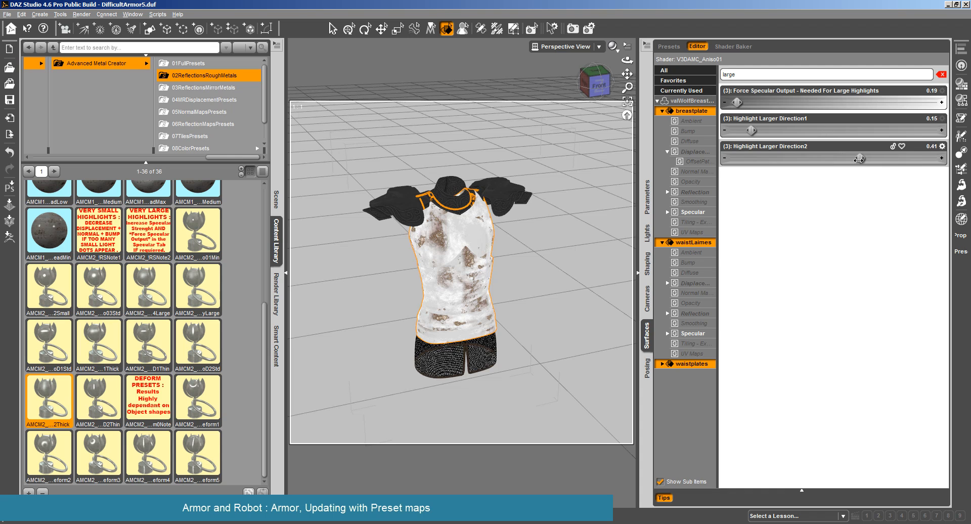
left_click_drag(861, 159, 779, 159)
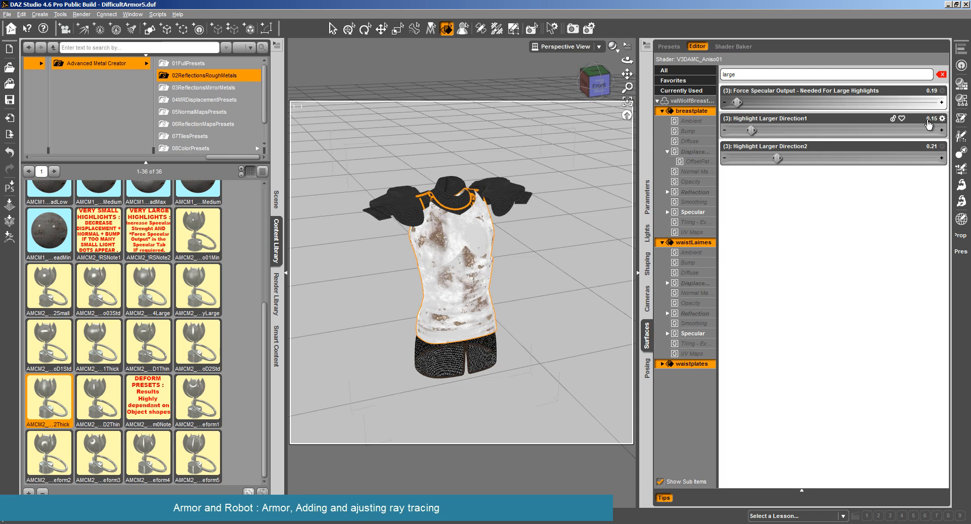
Apply the AMCM2 "4Large" rough metal reflection preset and set Highlight Larger Direction1 and Direction2 to 0.36
double_click(155, 288)
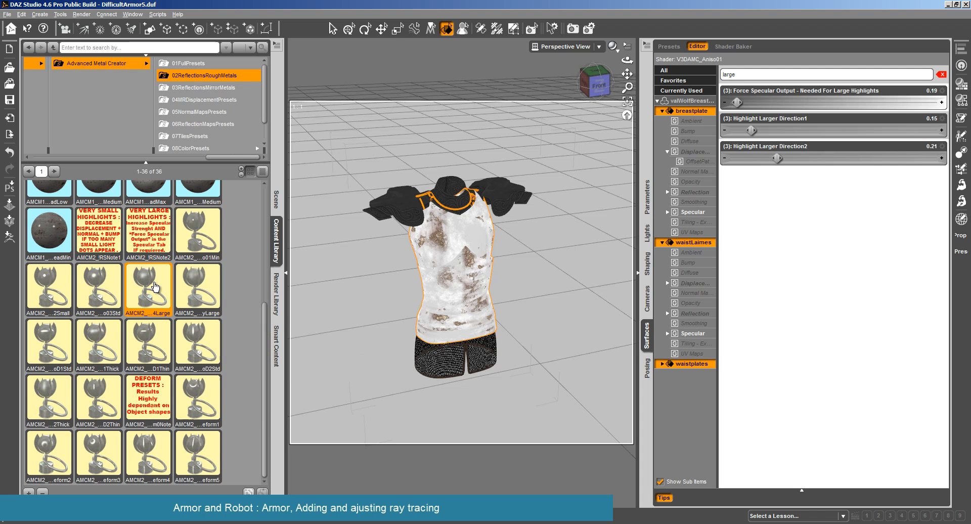
left_click(932, 120)
type("0.36")
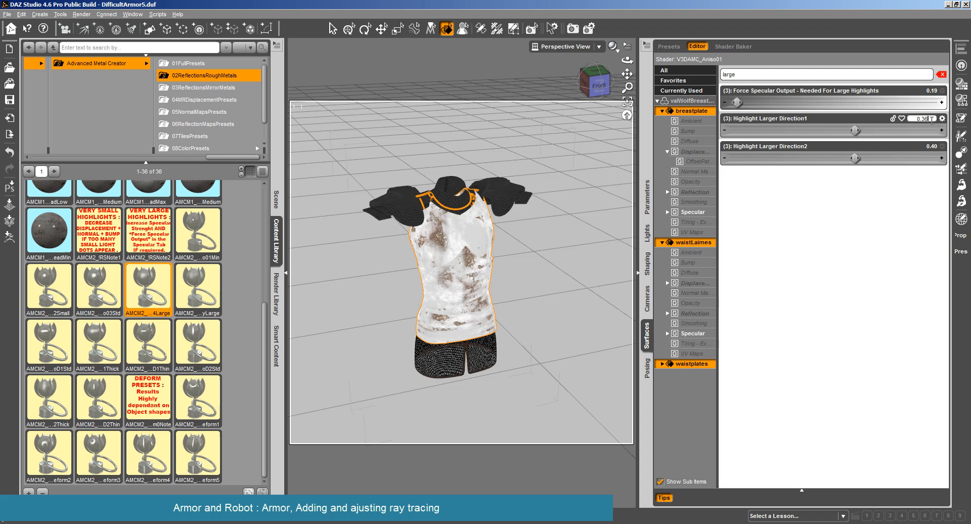
left_click(929, 146)
type("0.36")
key("Return")
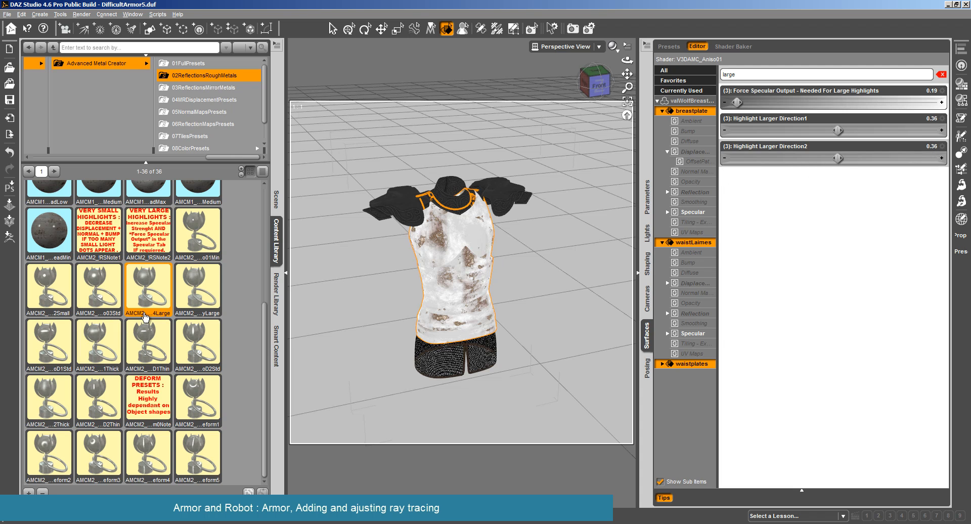
Examine the presets in the 02ReflectionsRoughMetals and 03ReflectionsMirrorMetals folders of Advanced Metal Creator
left_click(203, 88)
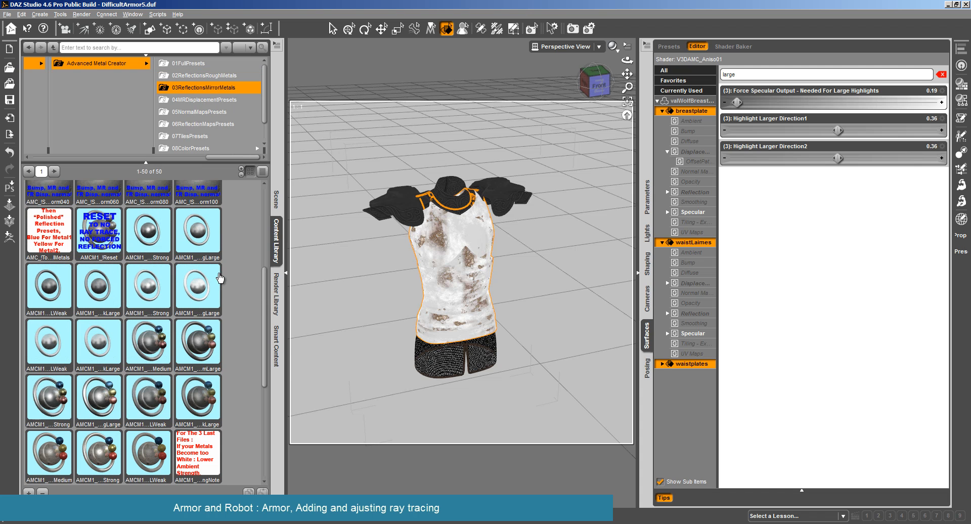
left_click_drag(627, 60, 658, 46)
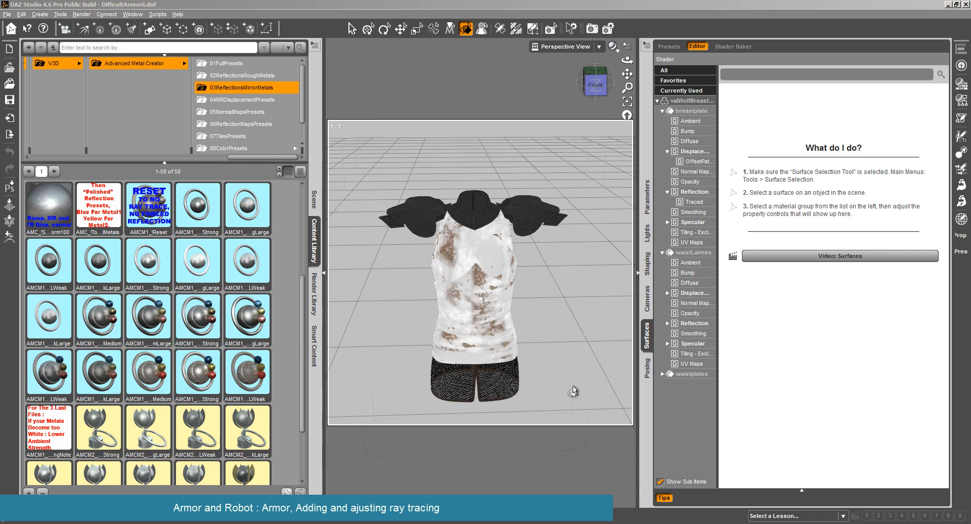
left_click(251, 75)
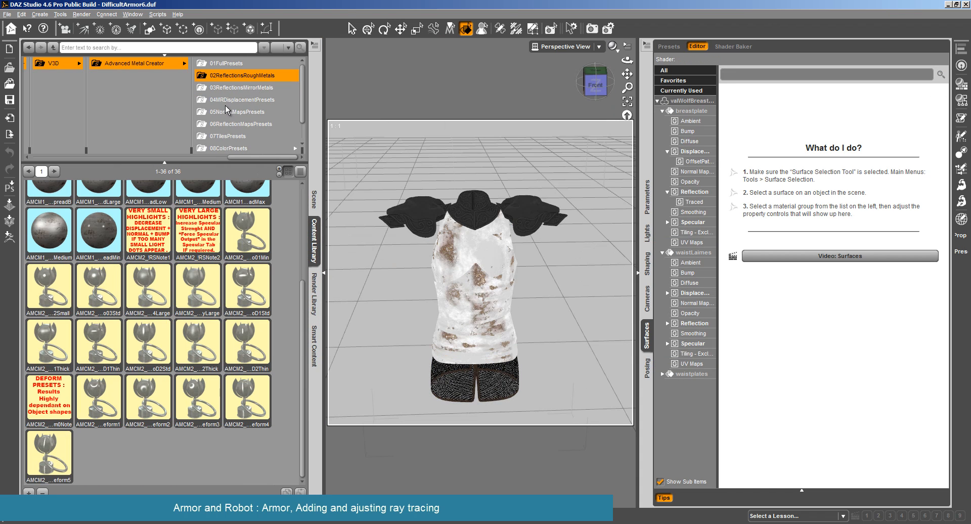
left_click(235, 92)
left_click(244, 77)
scroll(240, 288, "down", 3)
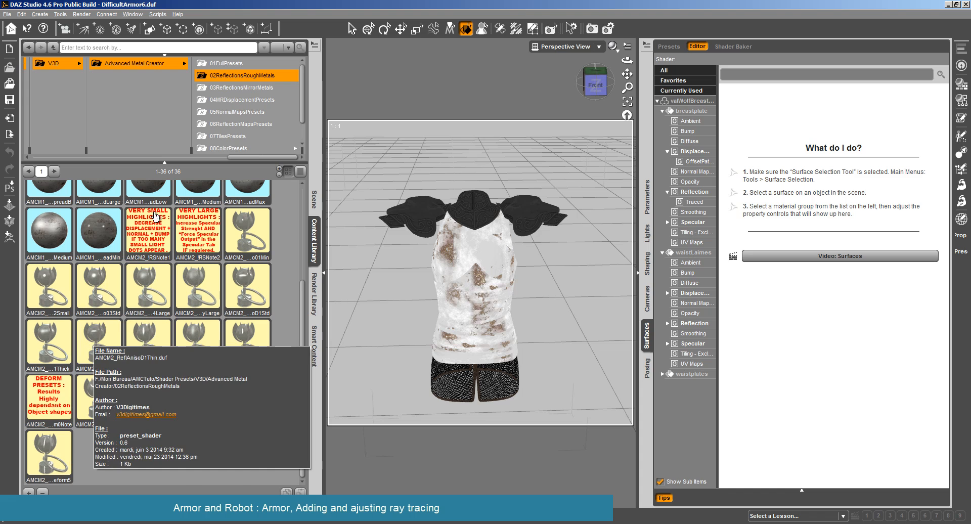
left_click(238, 87)
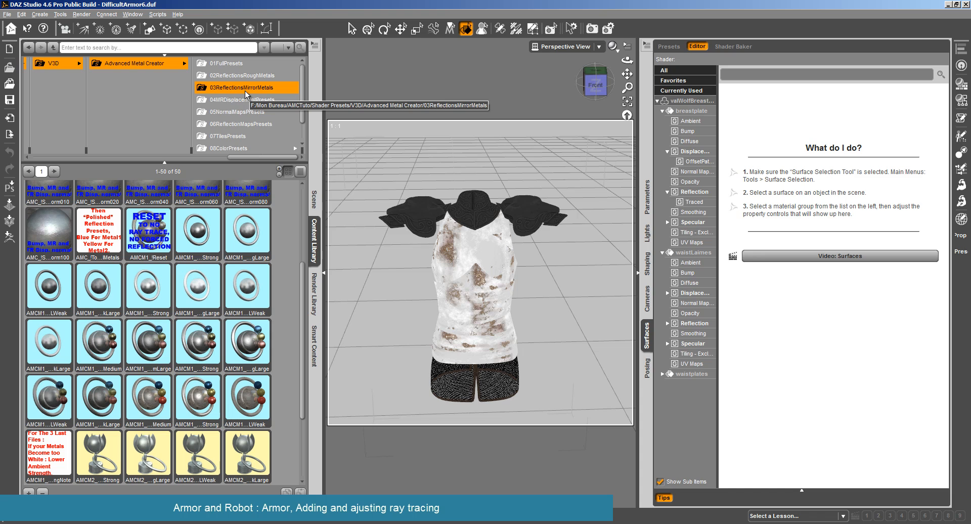
scroll(212, 284, "down", 3)
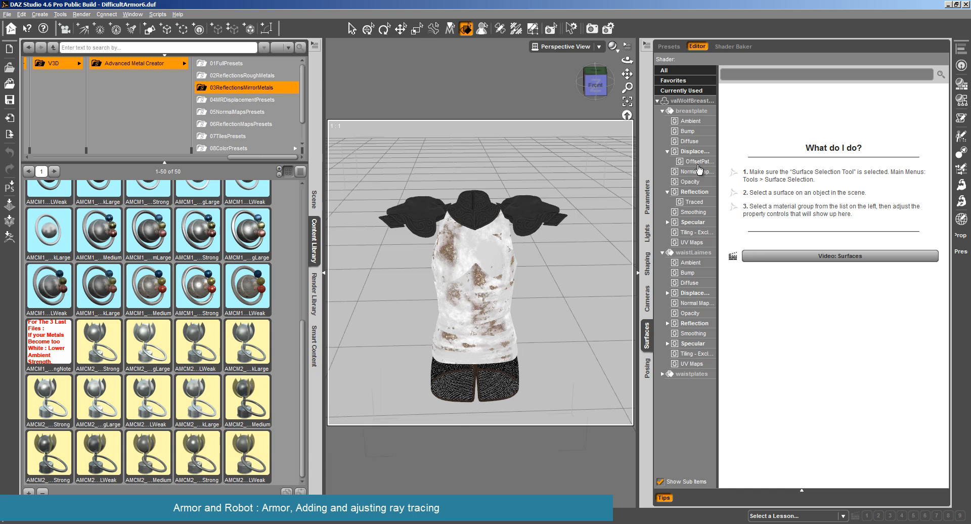
Examine the Reflection settings of the breastplate surface
left_click(698, 192)
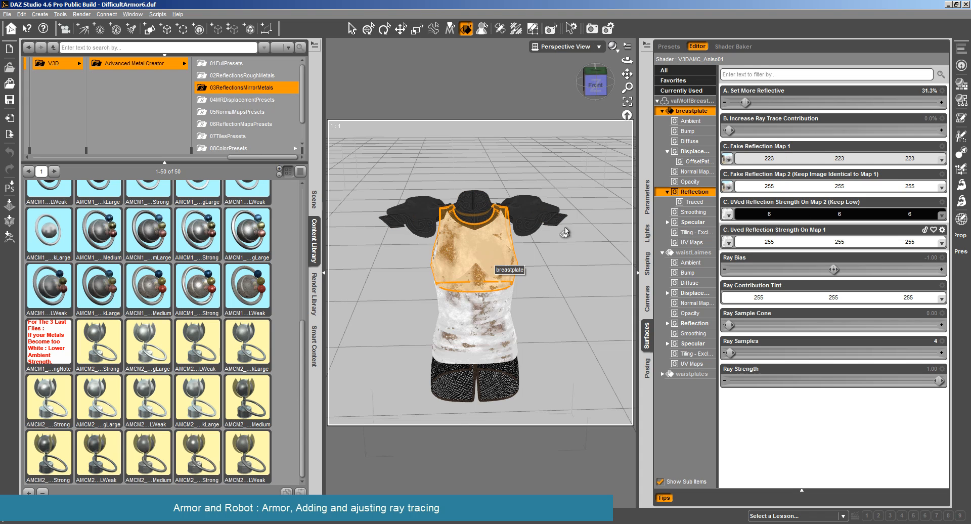
left_click(493, 254)
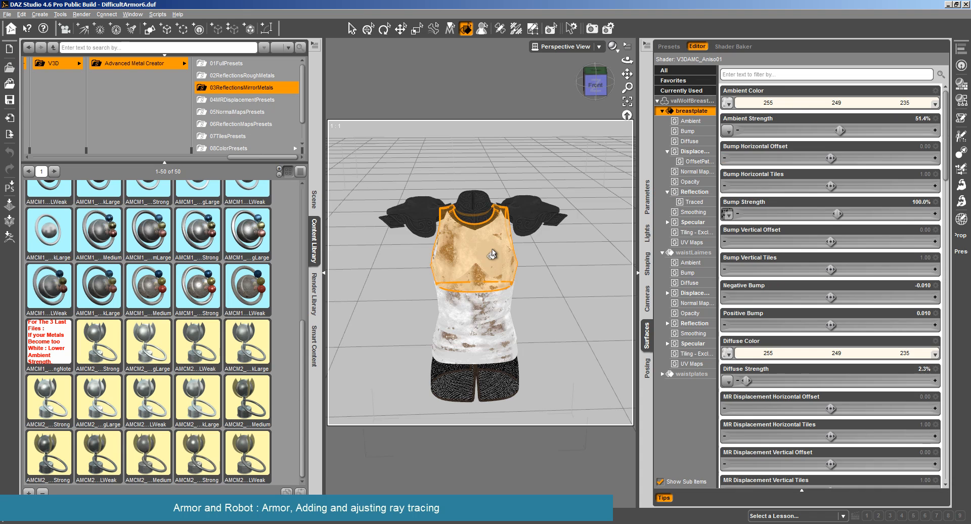
left_click(697, 194)
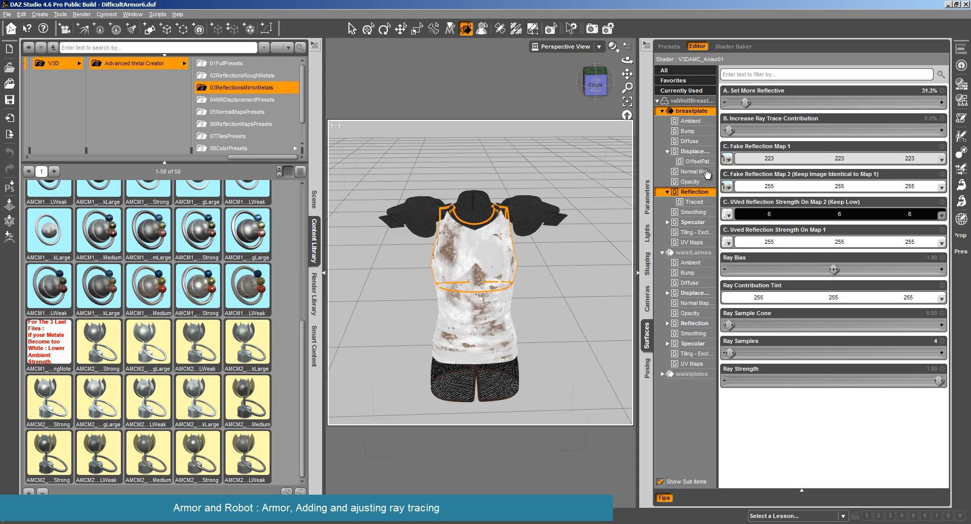
Select all surfaces of the wolf breastplate and filter their parameters by "set more" and by "incre"
left_click(693, 101)
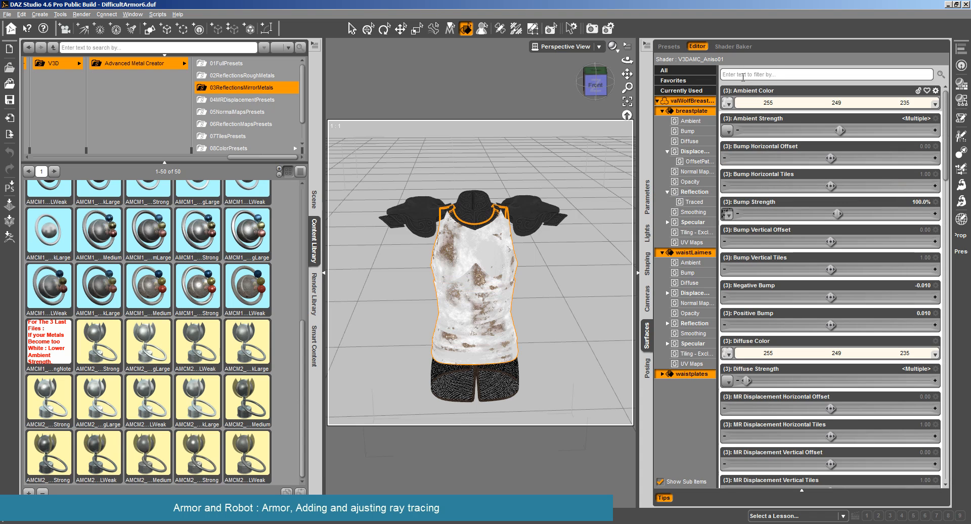
left_click(743, 76)
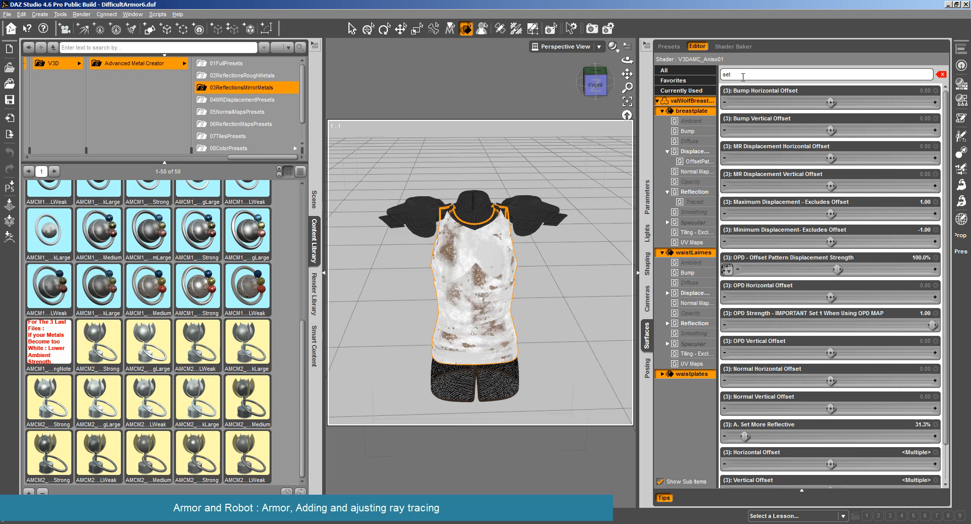
type("set ml")
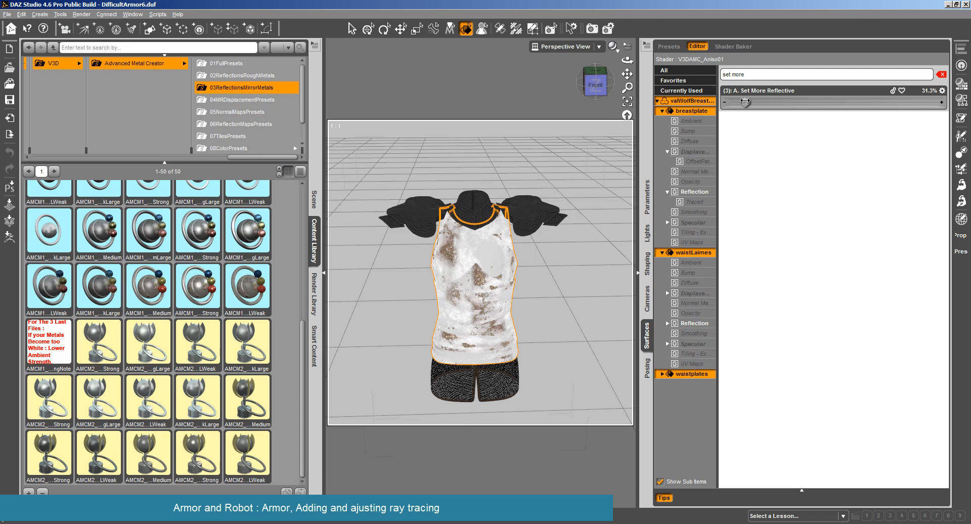
left_click_drag(744, 75, 685, 68)
type("incre")
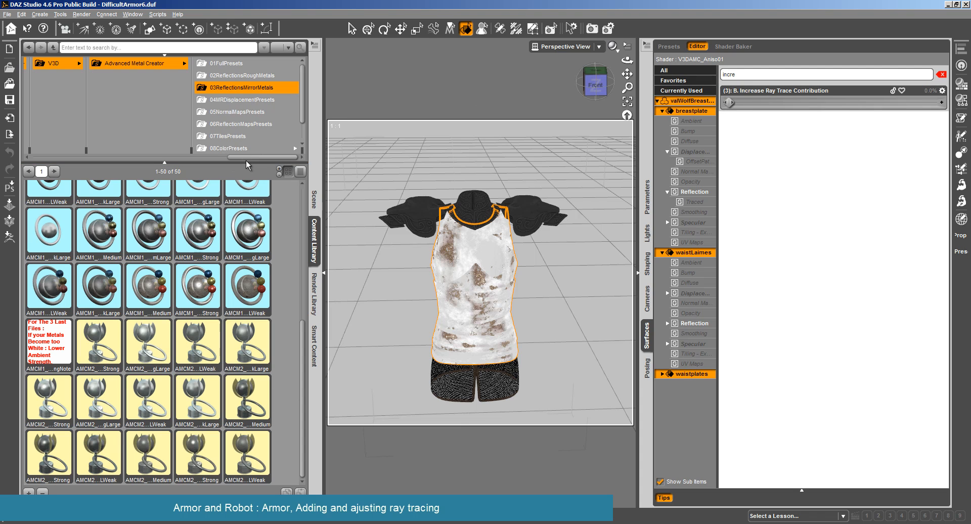
Load the outdoor environment dome DTRR-RefDomeM from LightShaderPoses > Scenes > DimensionTheory > RefmapResources into the scene
left_click_drag(251, 163, 63, 248)
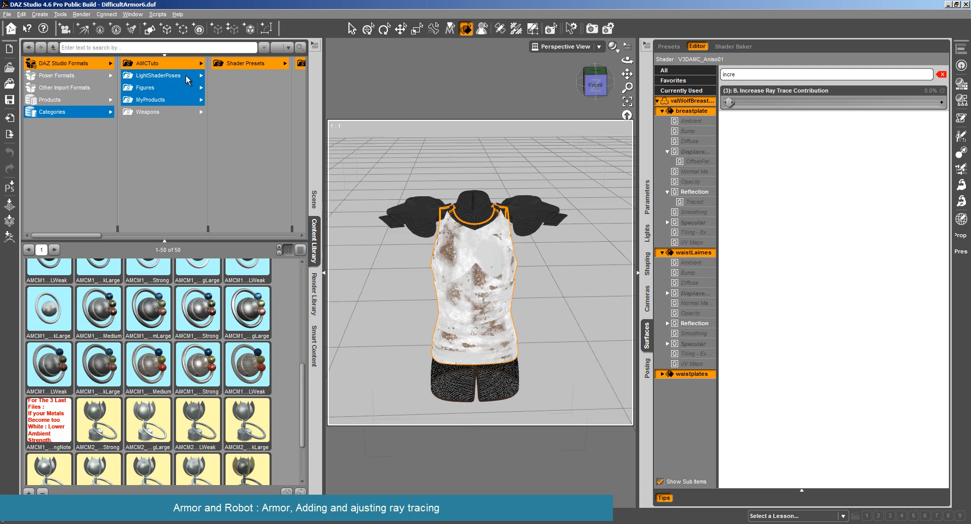
left_click(186, 77)
scroll(268, 206, "down", 3)
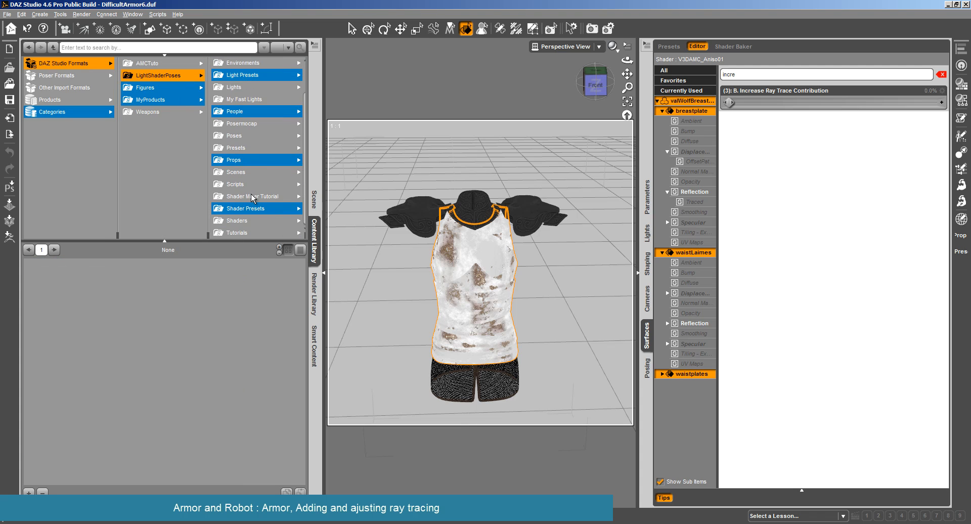
left_click(251, 174)
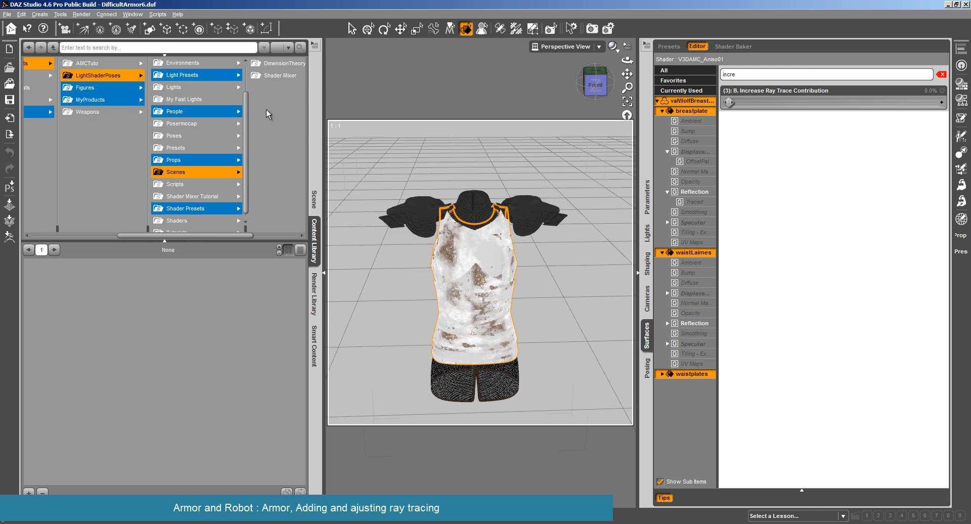
left_click(282, 64)
left_click(244, 74)
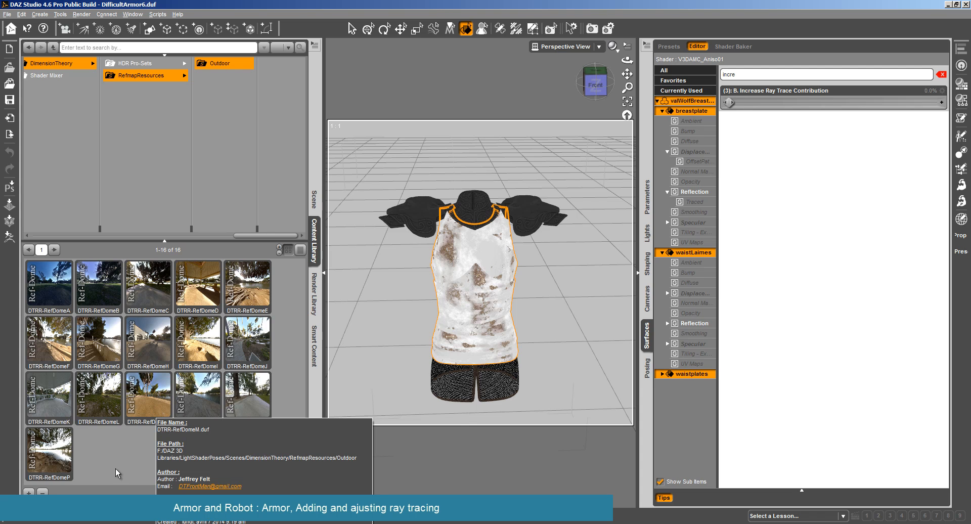
double_click(152, 392)
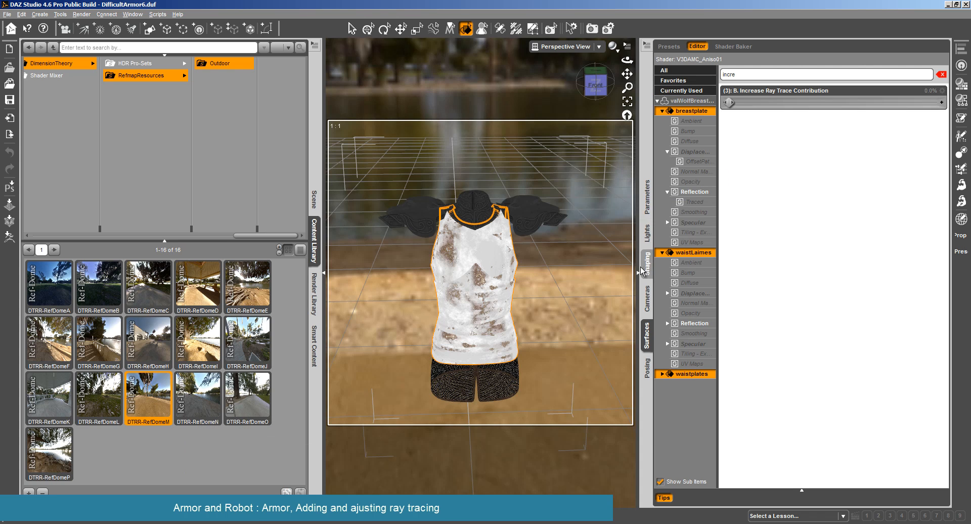
Test-render the armor inside the environment dome from a slightly turned front view, stopping the render early
scroll(542, 265, "up", 3)
left_click_drag(627, 60, 492, 80)
left_click(82, 14)
left_click(93, 22)
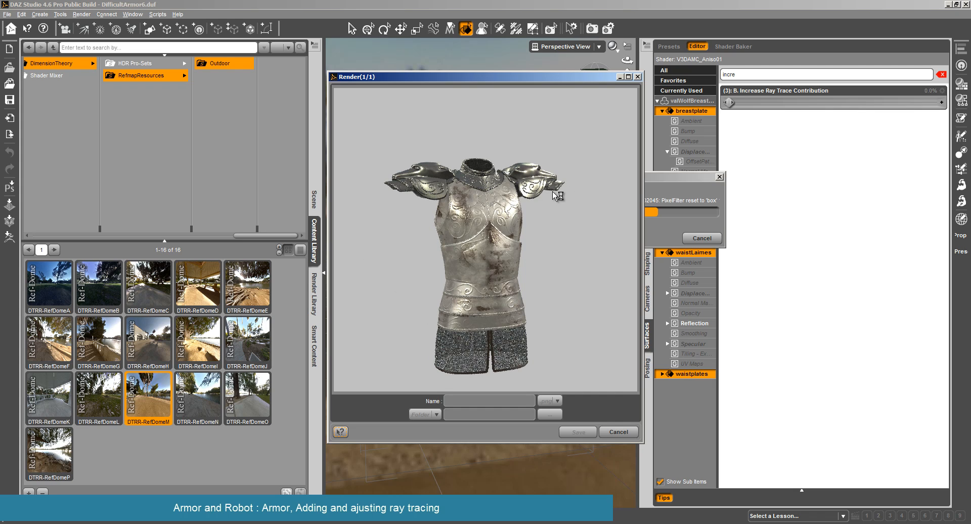
left_click(614, 432)
left_click(457, 279)
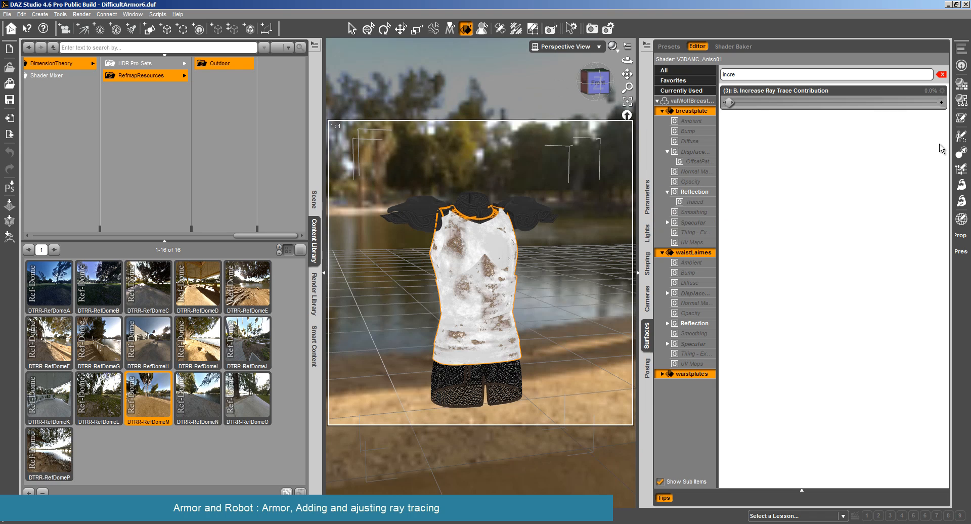
Set B. Increase Ray Trace Contribution to 50% on the three selected armor surfaces and test-render the front view
left_click(924, 91)
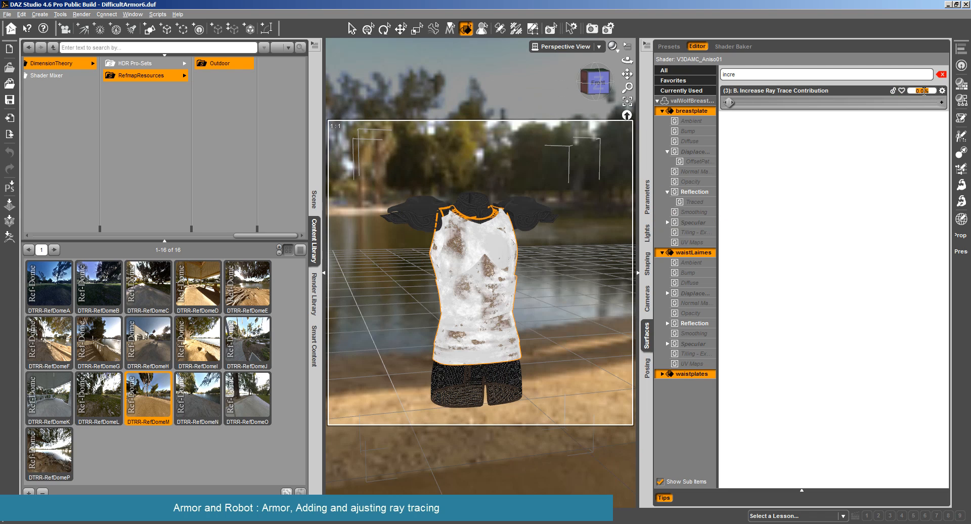
type("50")
key("Return")
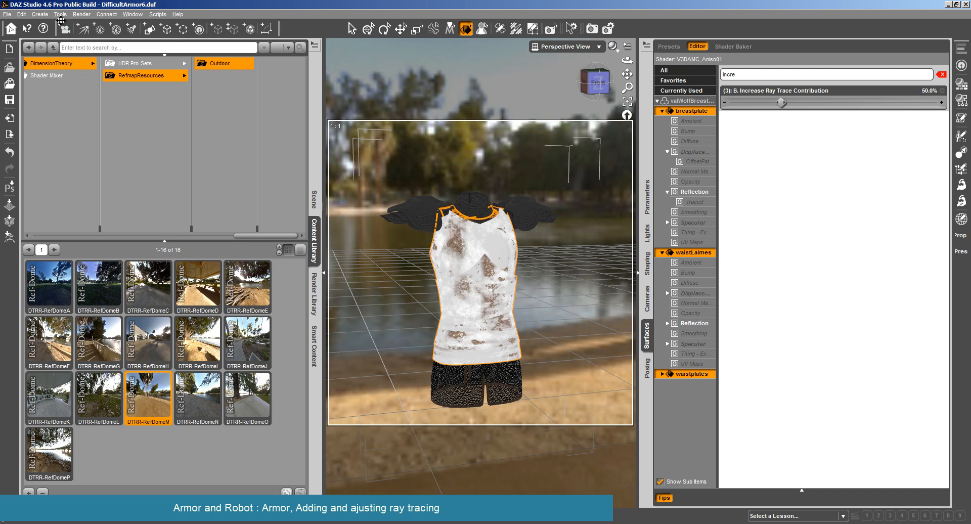
left_click(82, 14)
left_click(88, 25)
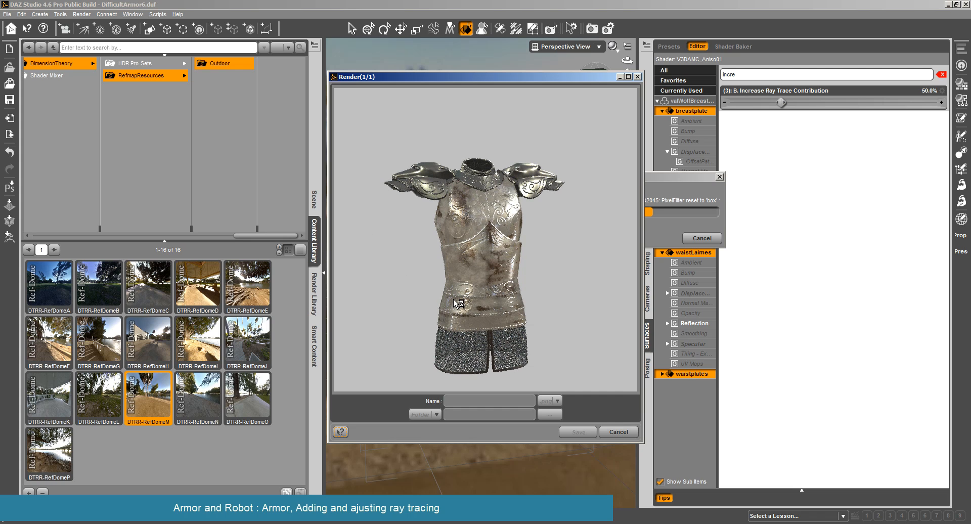
left_click(616, 432)
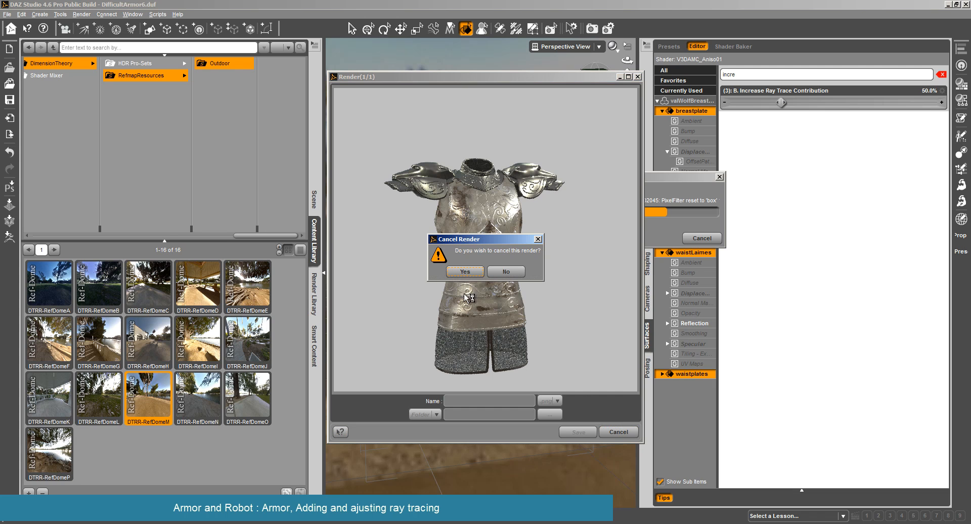
left_click(465, 272)
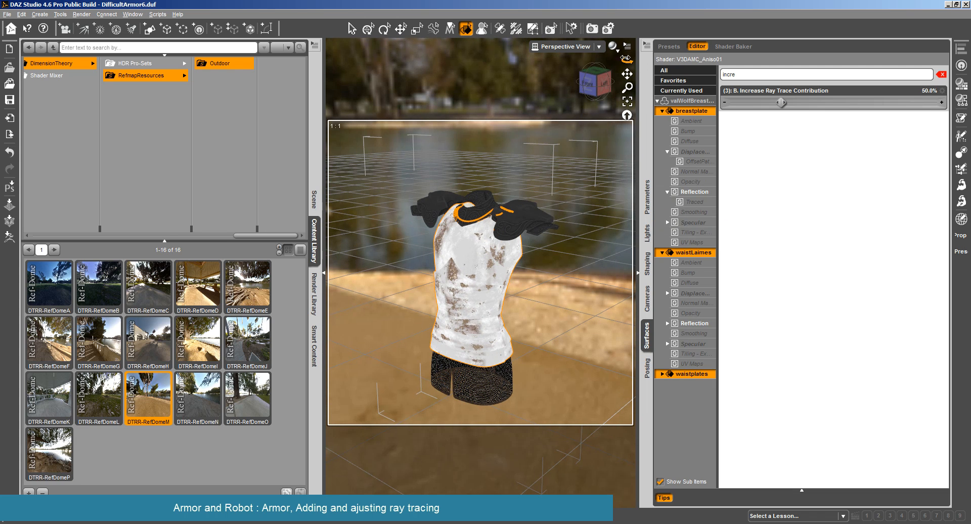
Test-render the armor from an angled side view to check the ray-traced reflections, stopping the render early
left_click(82, 14)
left_click(91, 23)
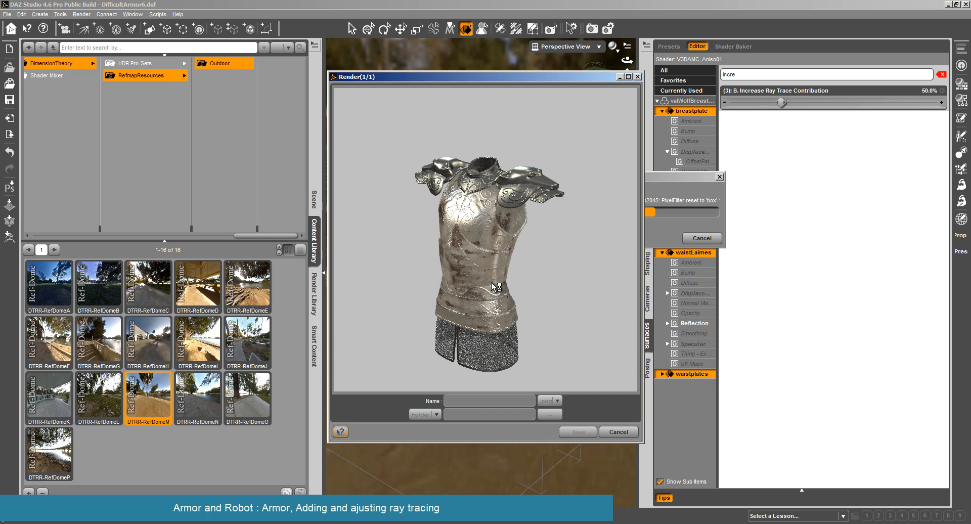
left_click(629, 433)
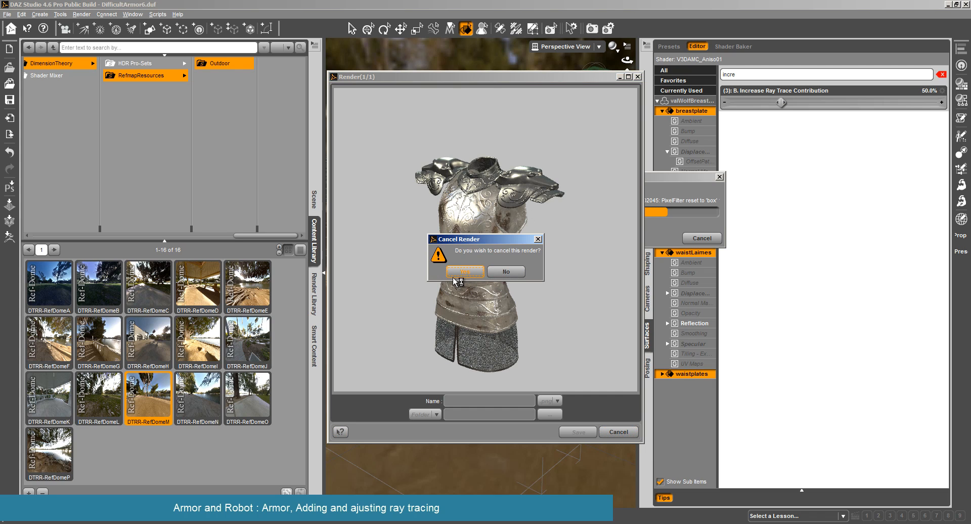
left_click(454, 277)
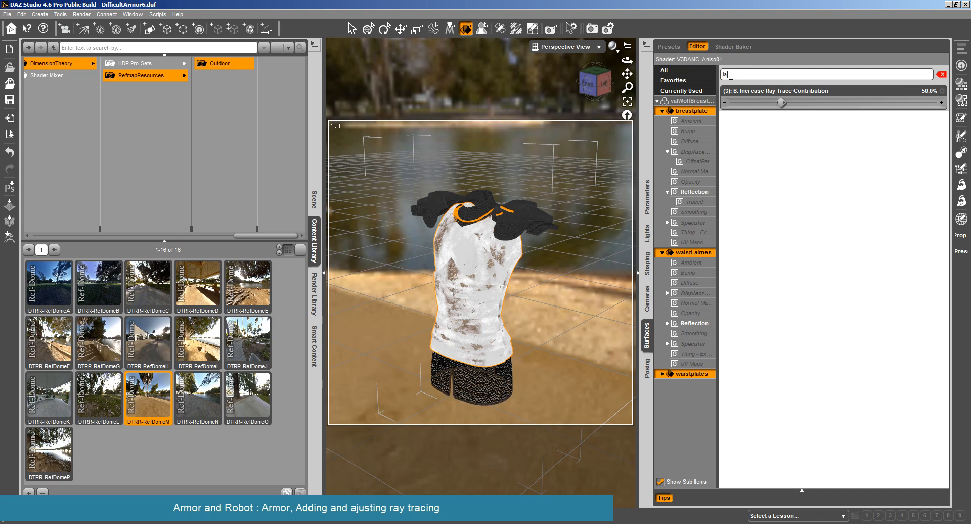
Filter the parameters by "larg", set Force Specular Output to 0.12 on the three armor surfaces, and save the scene
type("g")
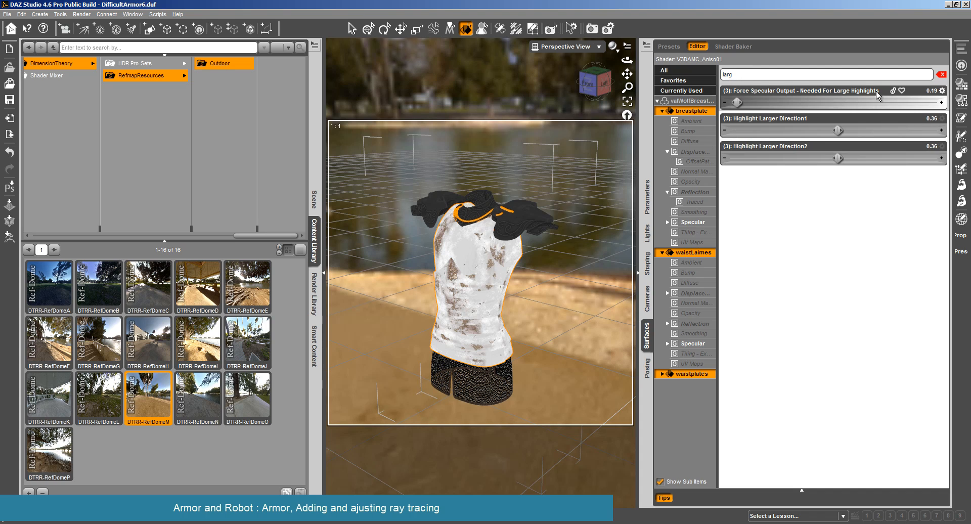
left_click_drag(732, 103, 731, 102)
key("ctrl+s")
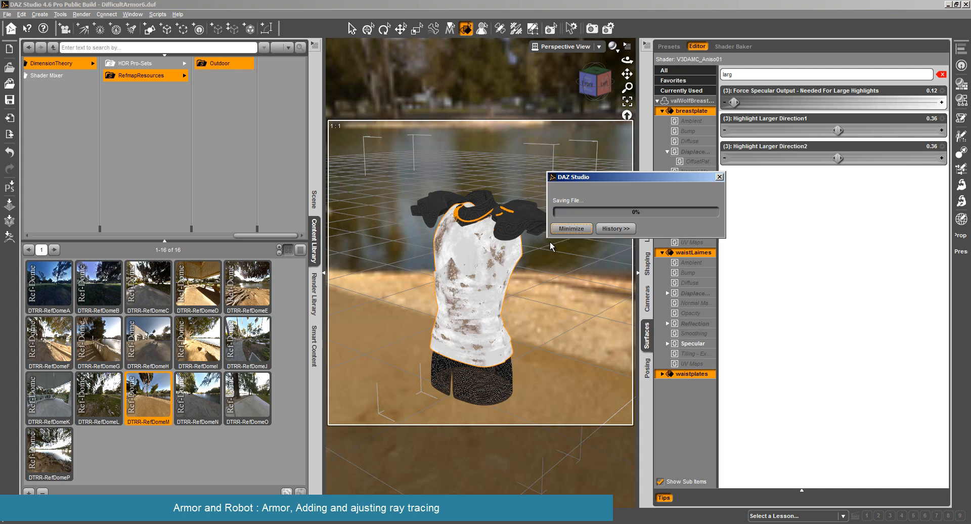
Filter the surface parameters by "ray" and set B. Increase Ray Trace Contribution to 100% on the three armor surfaces
double_click(730, 76)
type("ra")
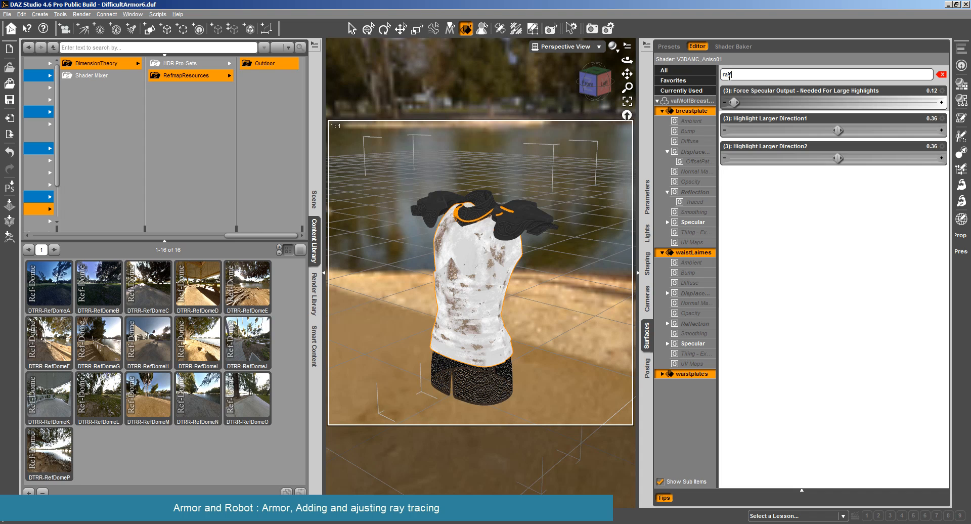
type("y")
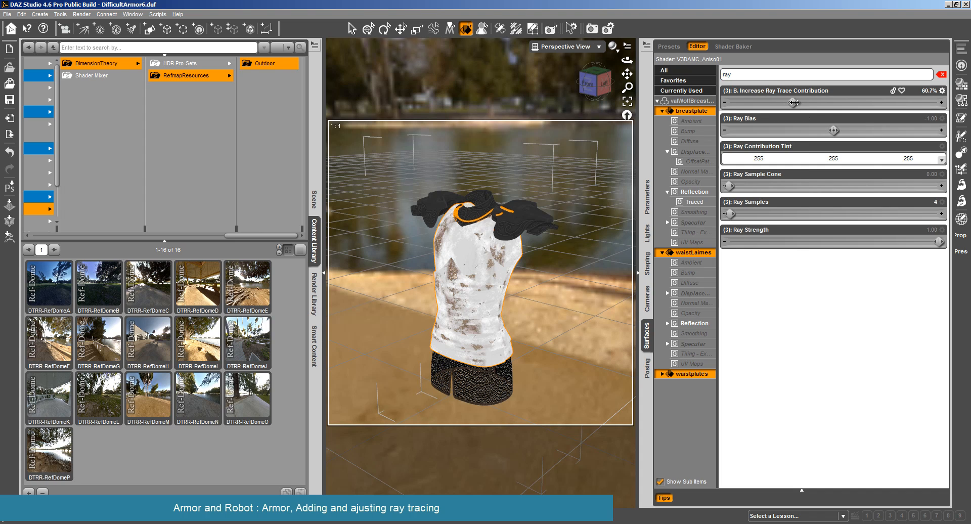
left_click_drag(803, 101, 808, 101)
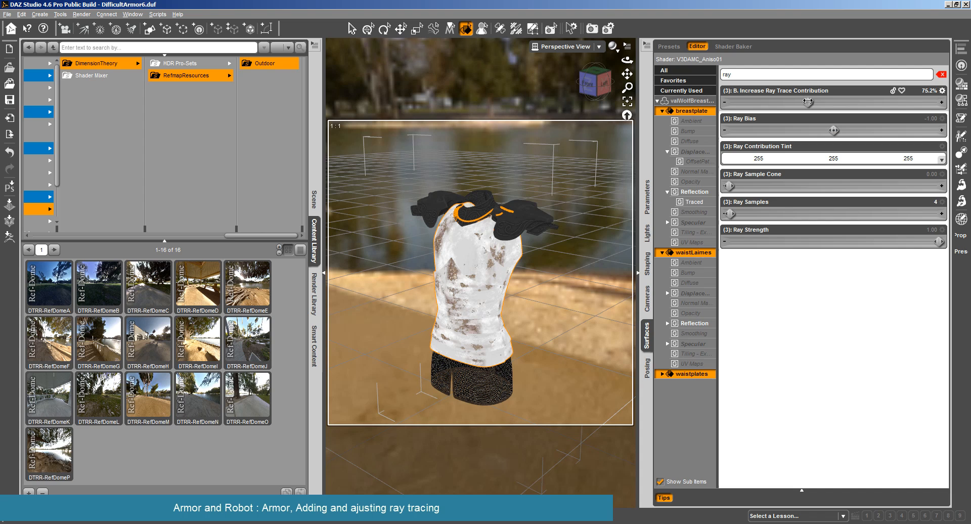
left_click(923, 90)
key("Return")
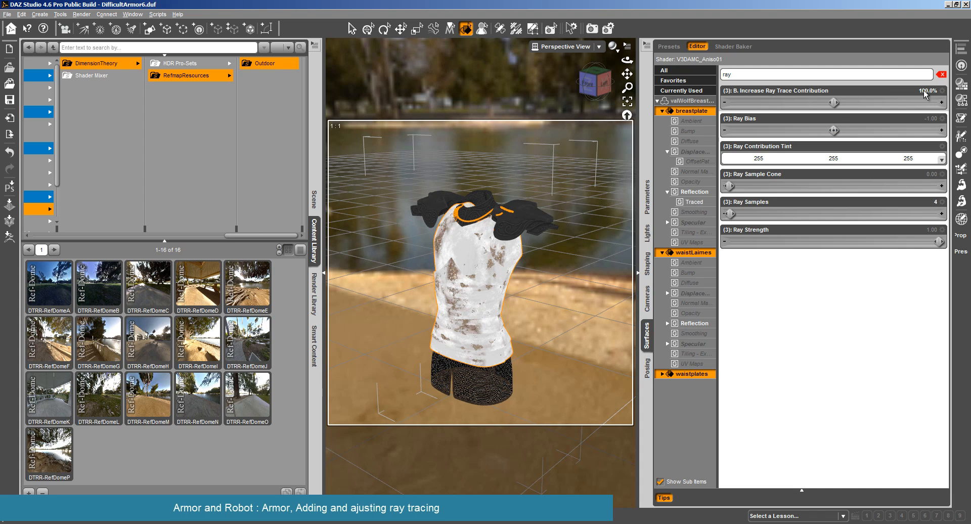
Render the armor in full from the angled view, and test-render a closer view from its opposite side
left_click(77, 14)
left_click(91, 33)
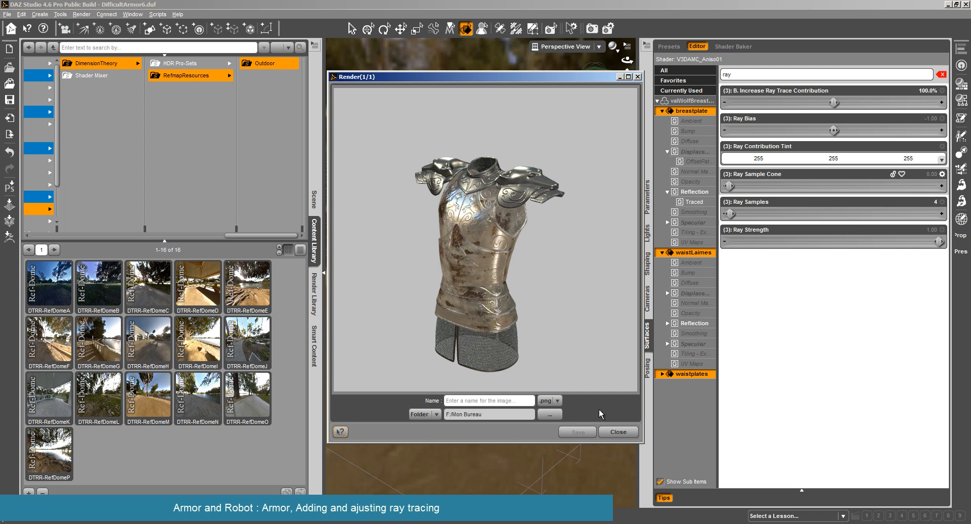
left_click(618, 431)
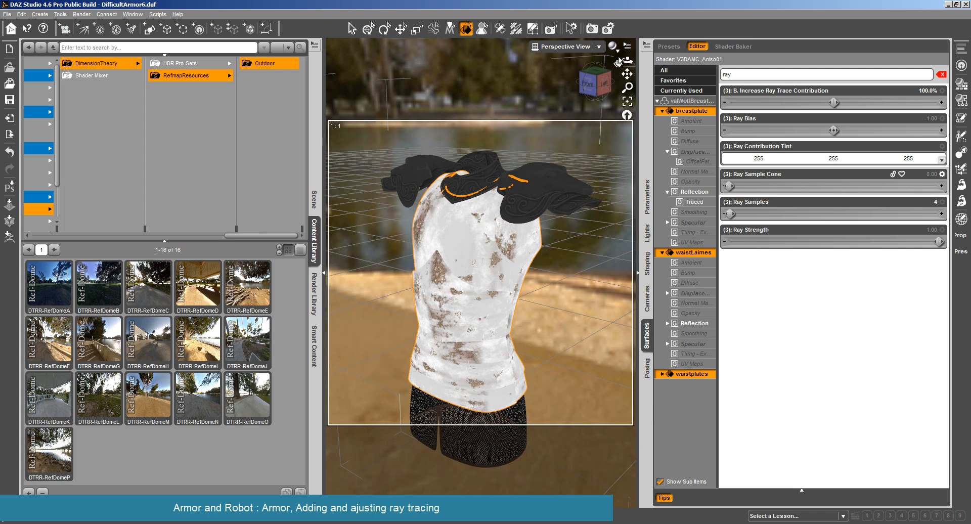
left_click(82, 14)
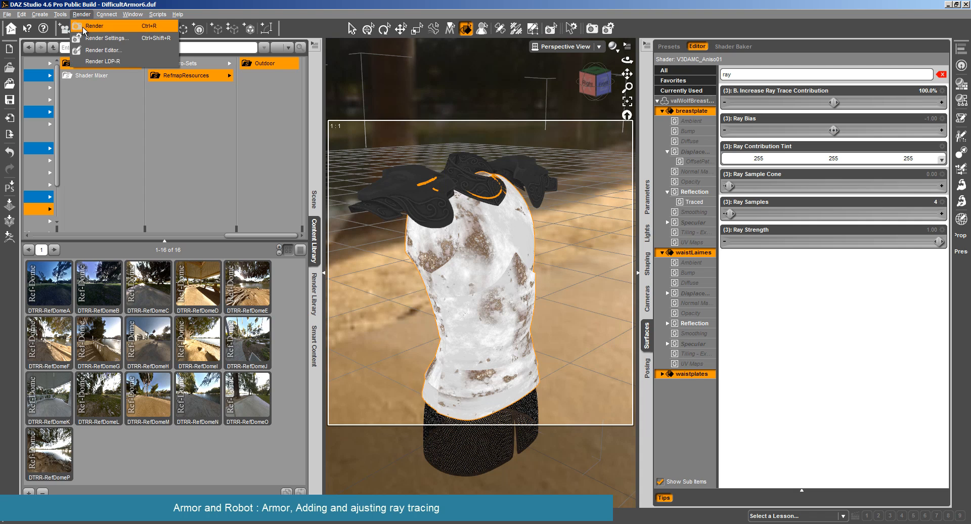
left_click(90, 23)
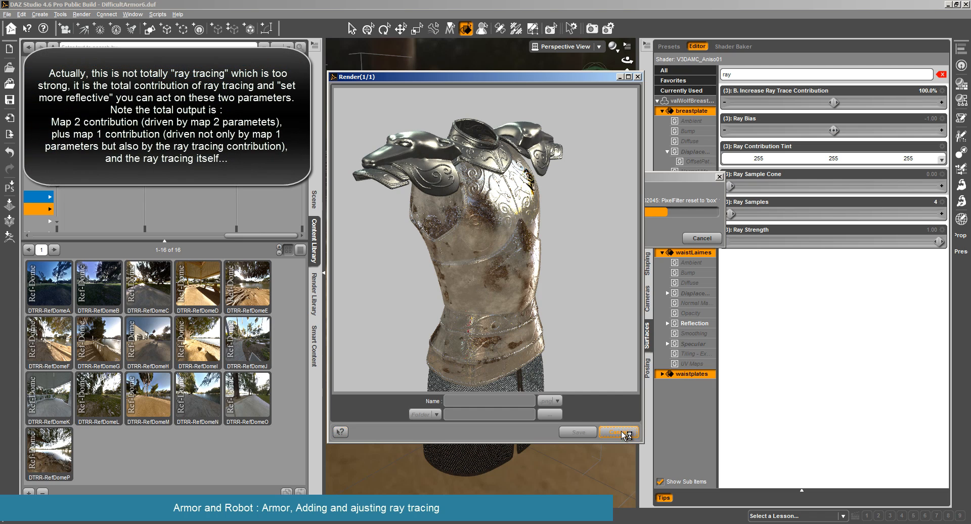
left_click(626, 434)
left_click(471, 287)
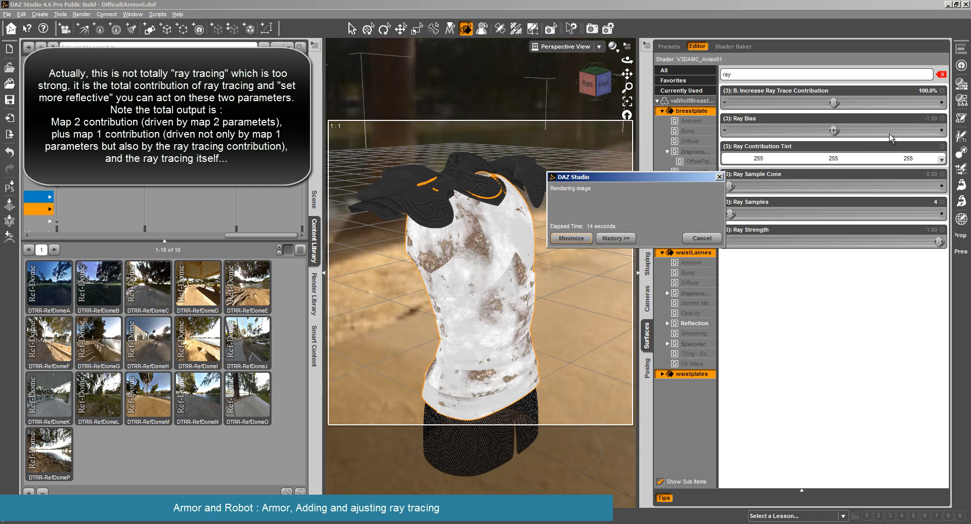
Set B. Increase Ray Trace Contribution to 75% on the three armor surfaces and test-render the whole armor from farther away
left_click(927, 93)
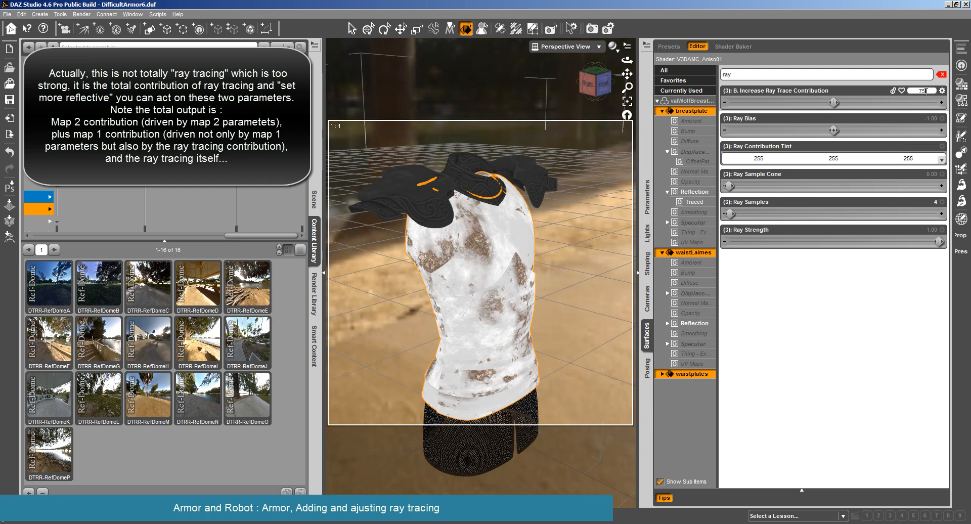
key("Return")
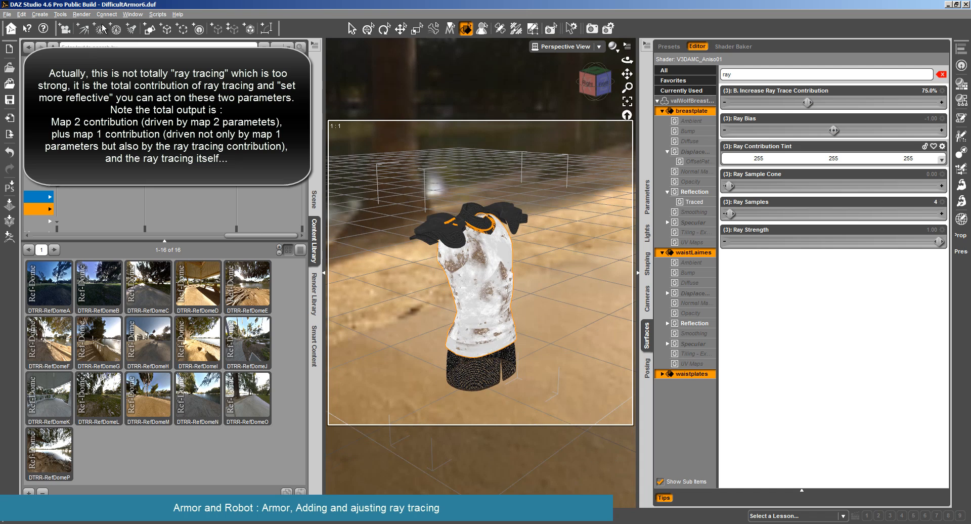
left_click(81, 14)
left_click(93, 33)
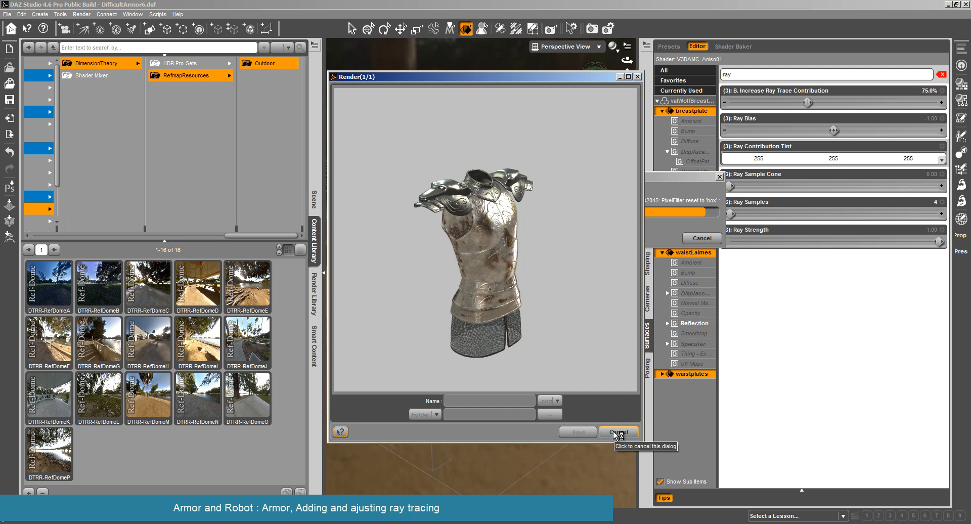
left_click(618, 432)
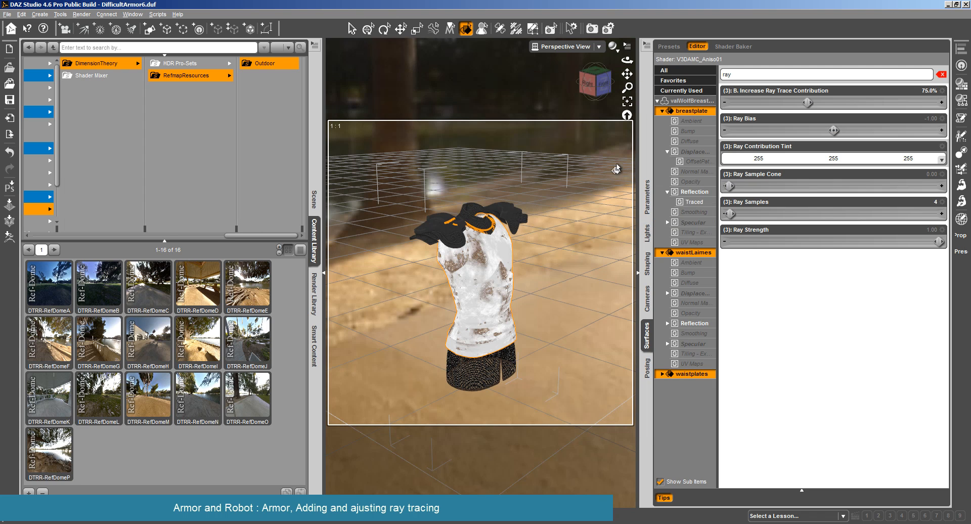
Clear the parameter filter and set A. Set More Reflective to 10% in the breastplate surface's Reflection settings
left_click_drag(628, 60, 627, 58)
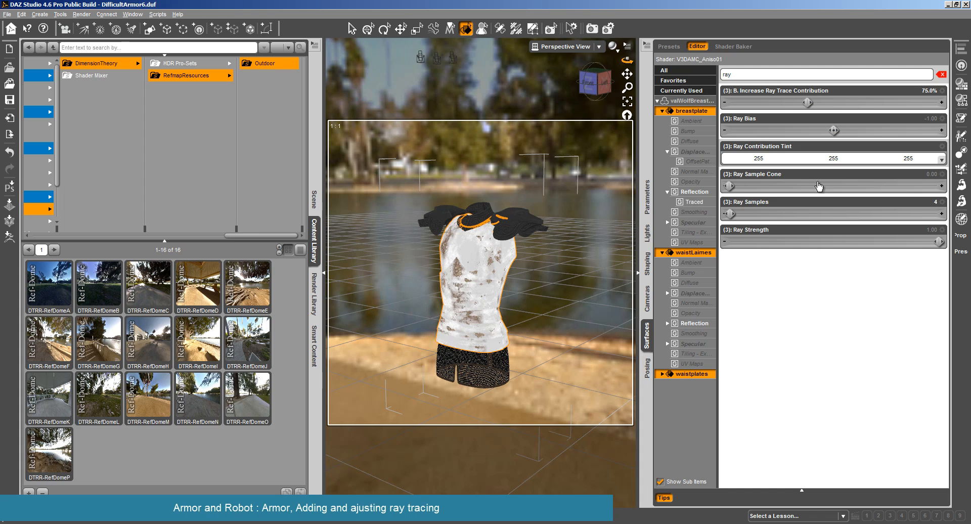
left_click(465, 300)
left_click(941, 75)
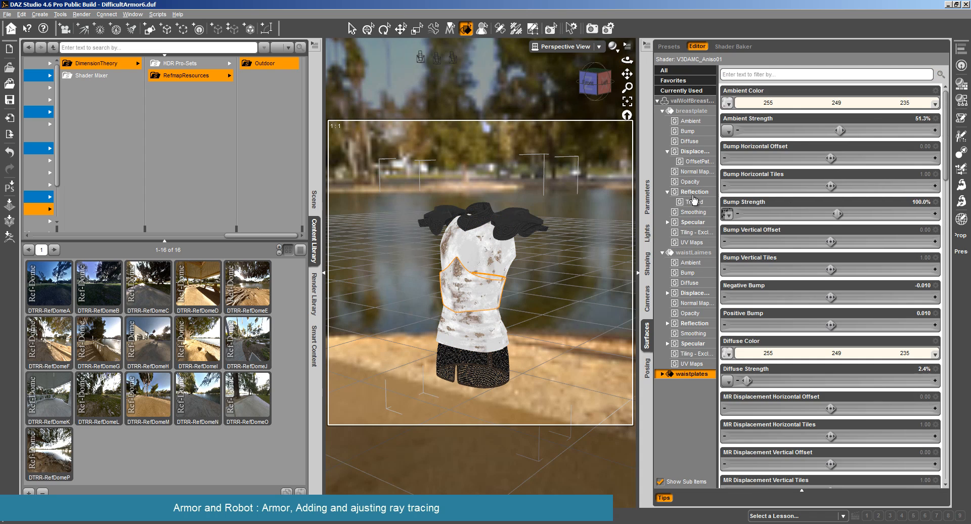
left_click(694, 195)
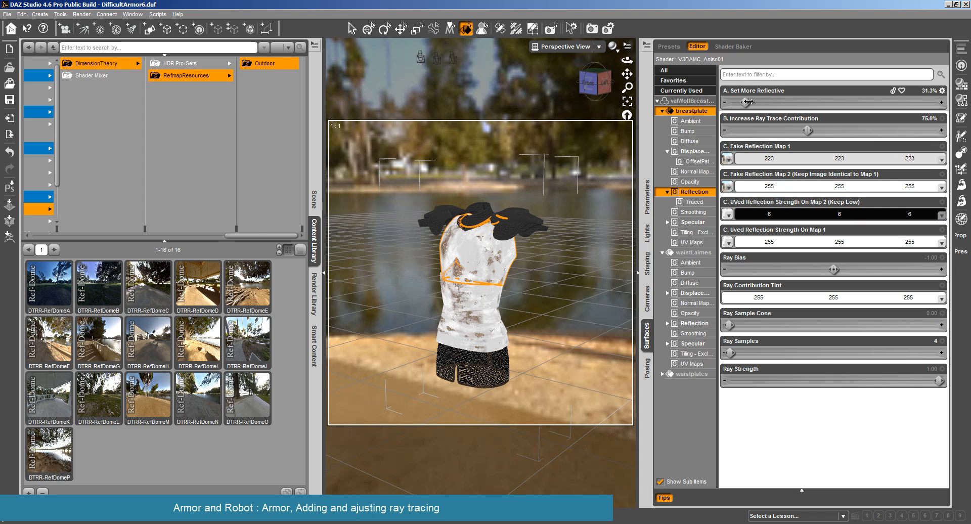
left_click_drag(745, 101, 739, 101)
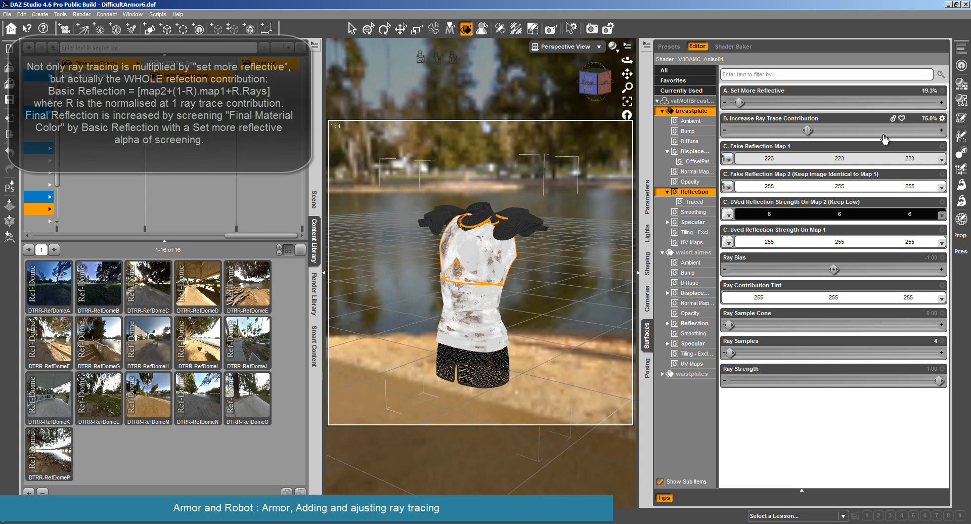
left_click(929, 92)
type("10")
key("Return")
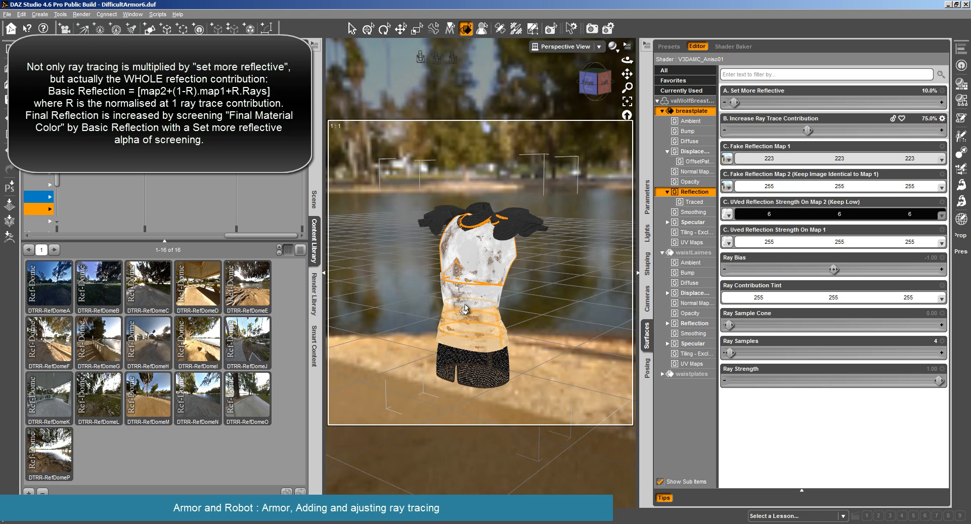
Select the three armor surfaces, filter their parameters by "set mor" and set A. Set More Reflective to 10%
left_click(486, 334, "ctrl")
left_click(485, 334, "ctrl")
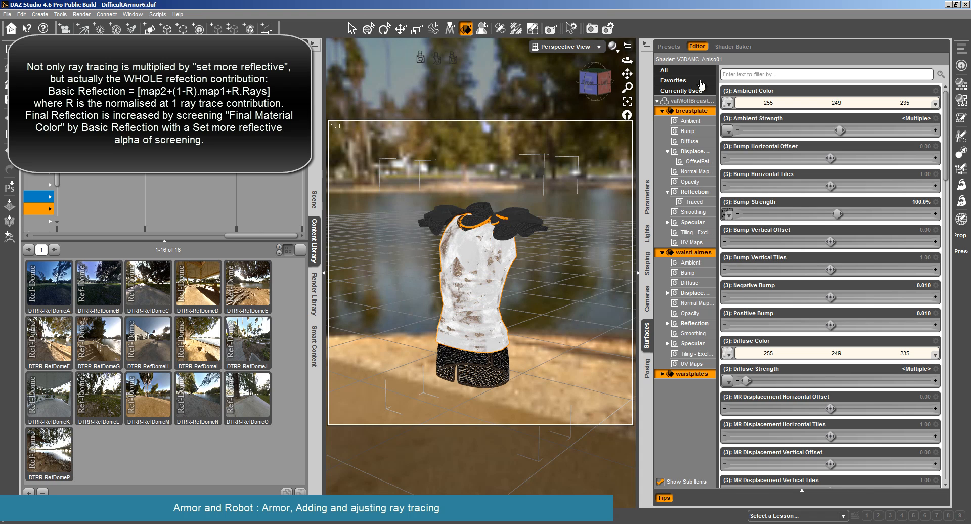
left_click(738, 74)
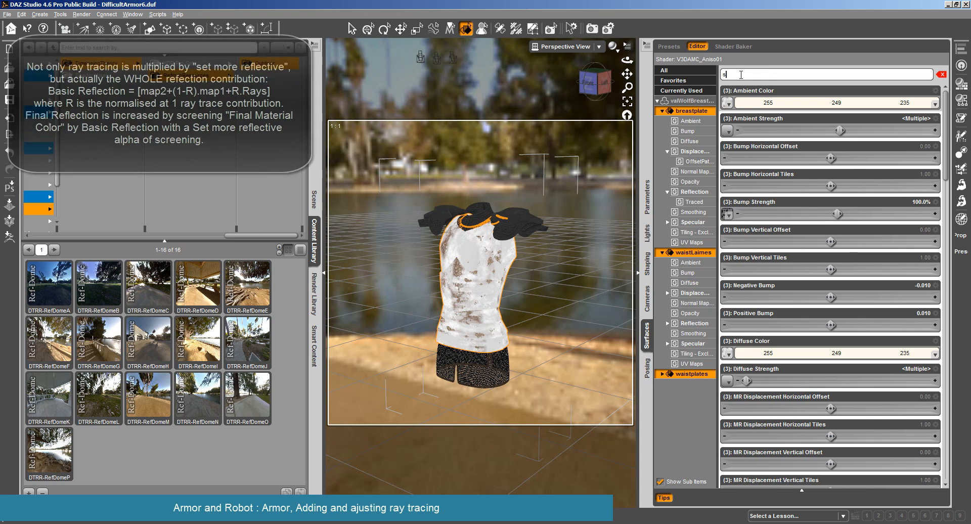
type("set")
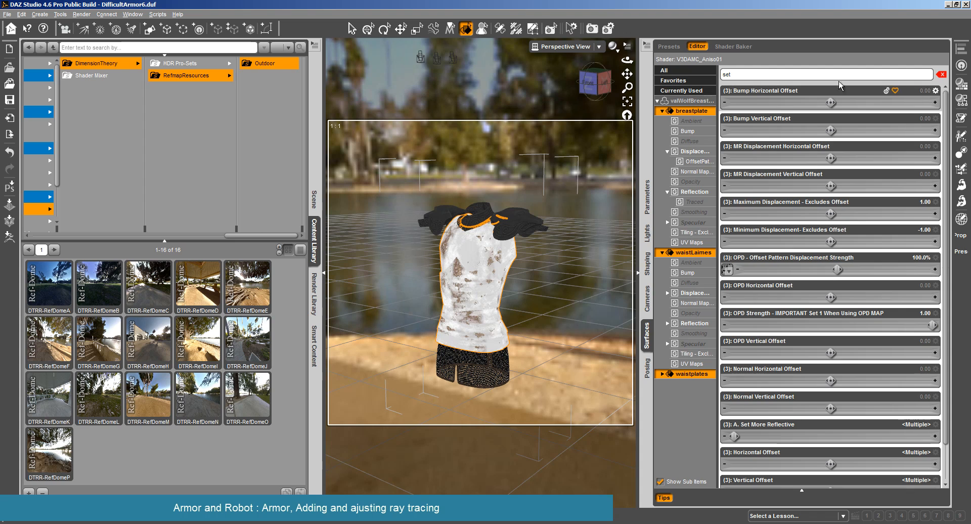
type(" mor")
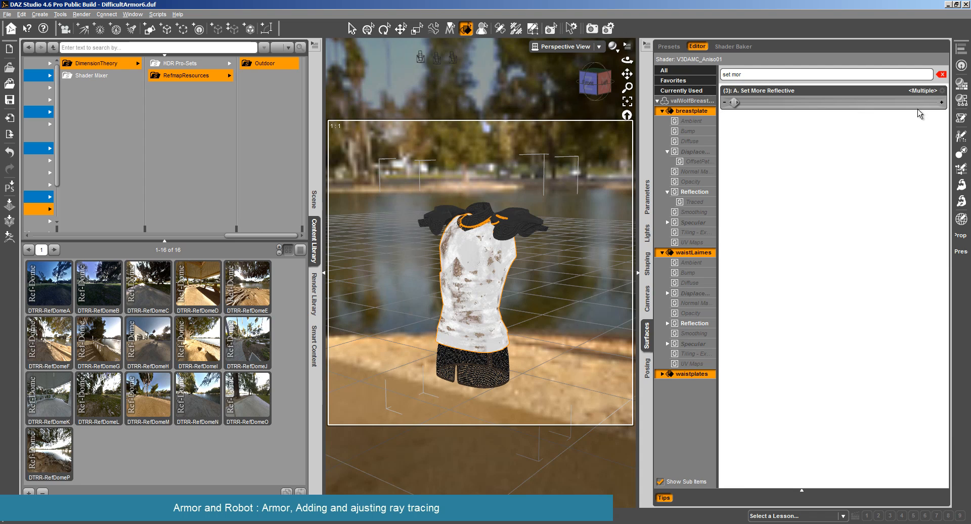
left_click(920, 93)
type("10")
key("Return")
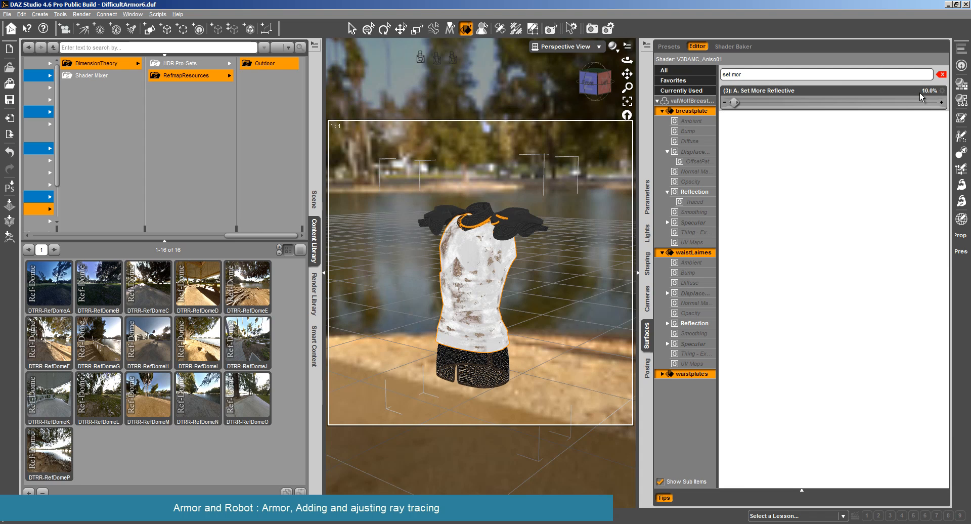
Test-render the whole armor from the current angled view with the environment dome still shown
left_click(82, 14)
left_click(90, 26)
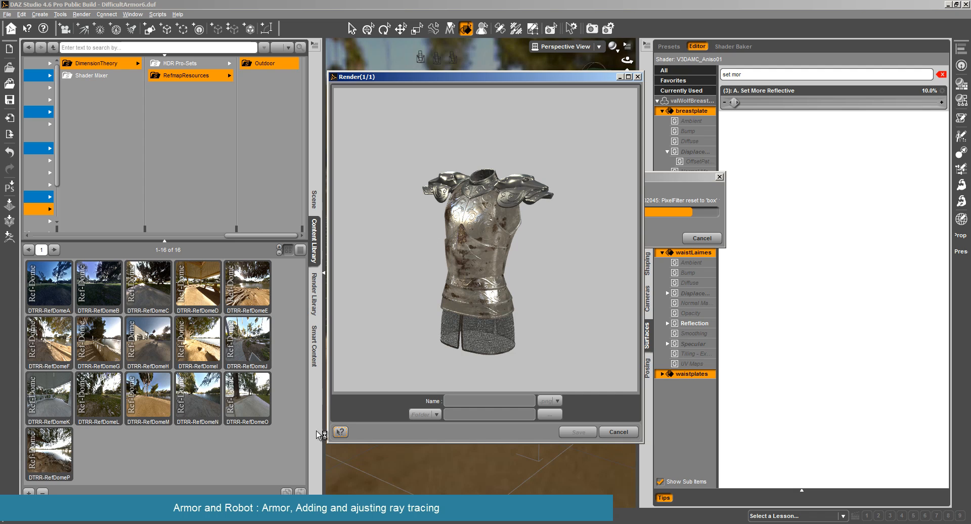
left_click(616, 432)
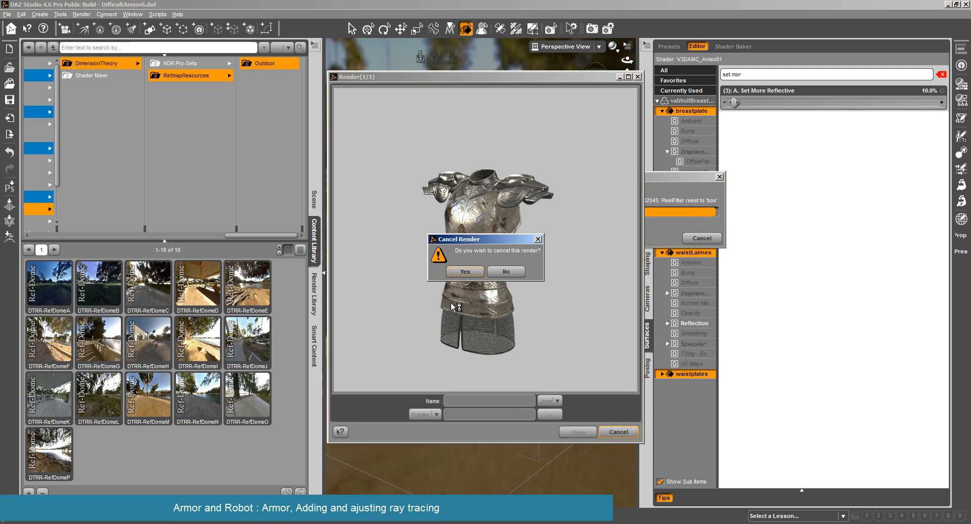
left_click(473, 272)
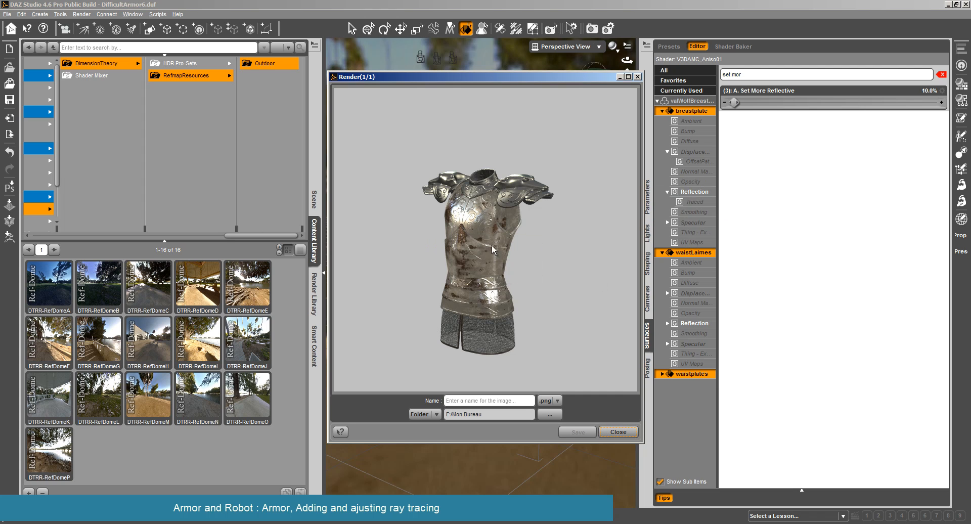
left_click(619, 432)
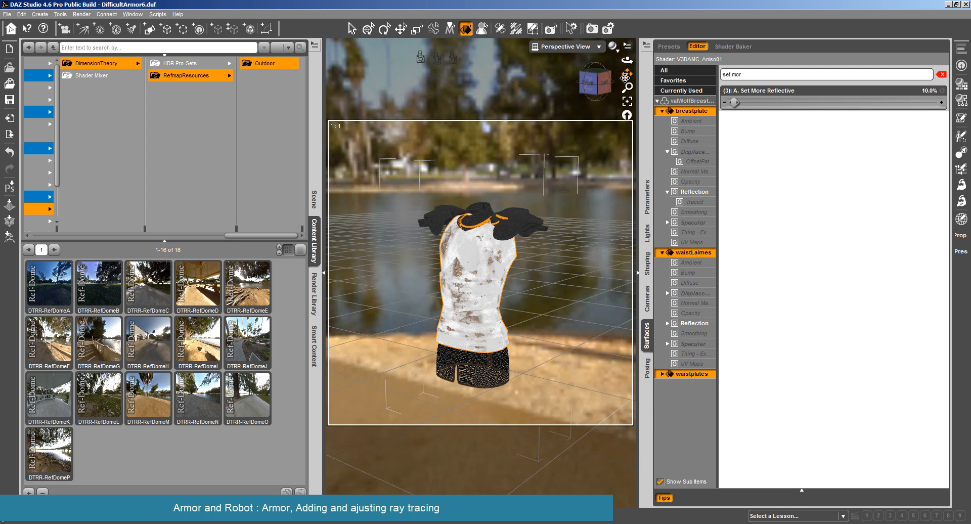
Hide the DTRR-RefDome environment dome and test-render the armor from its opposite side
left_click_drag(627, 59, 156, 96)
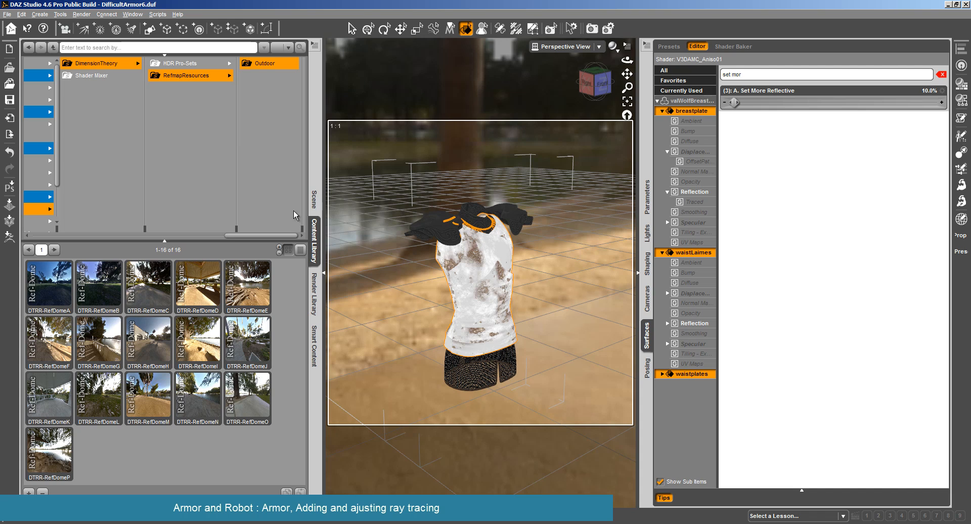
left_click(314, 200)
left_click(30, 88)
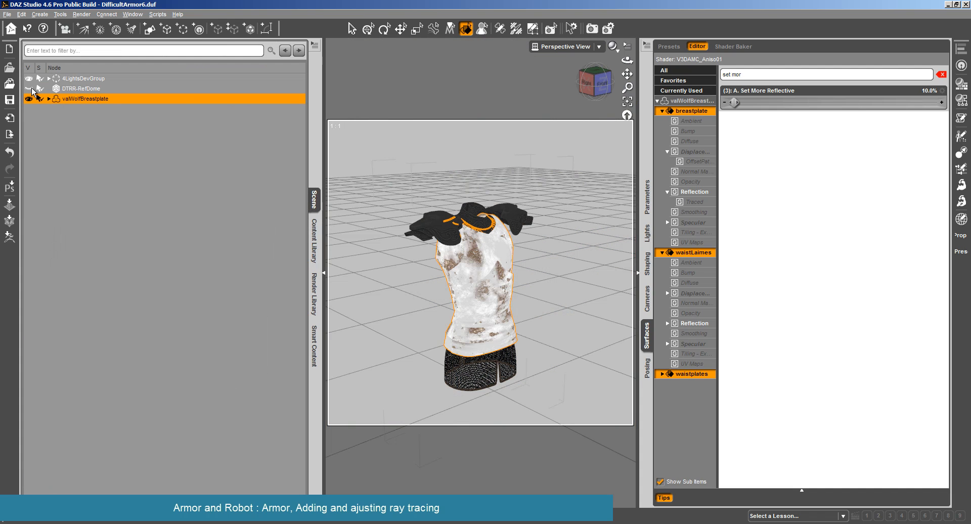
left_click(81, 14)
left_click(93, 26)
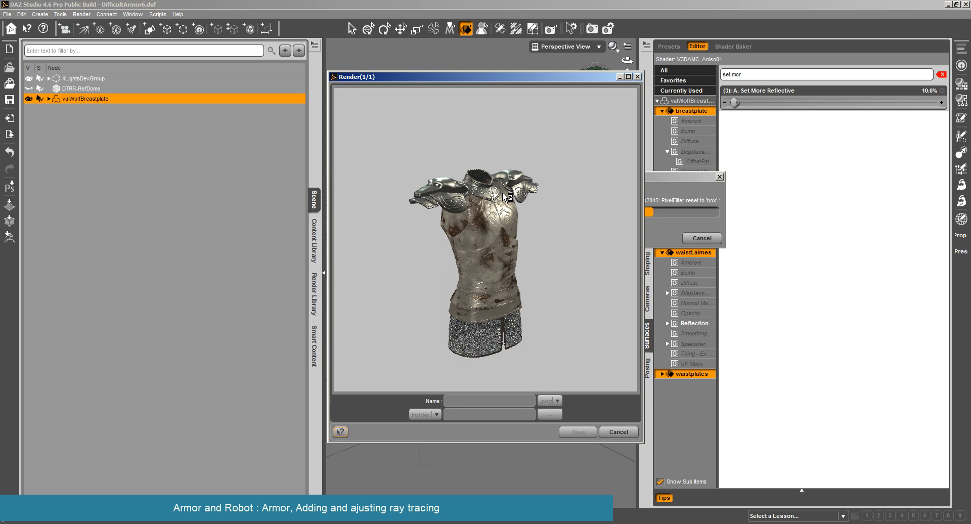
left_click(619, 432)
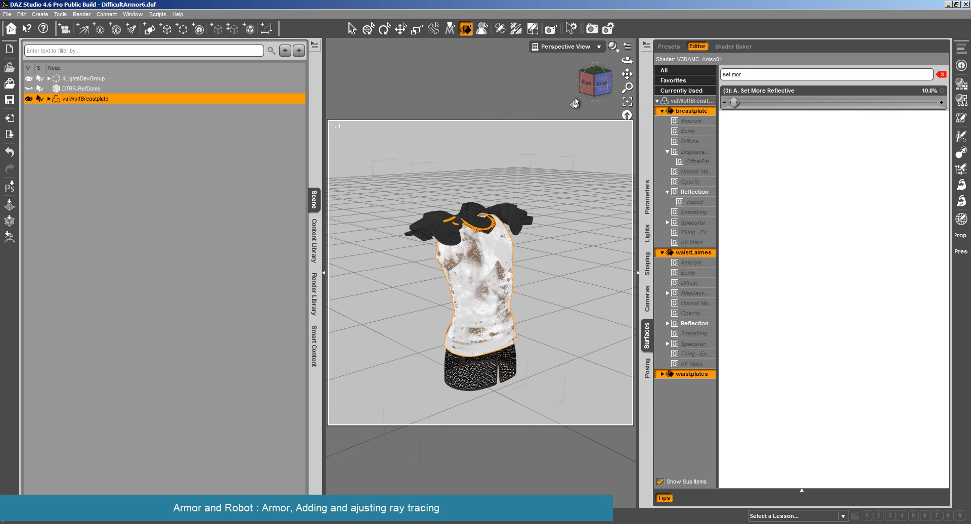
Switch to the front view and render the armor in full without the dome
left_click(602, 83)
left_click(81, 15)
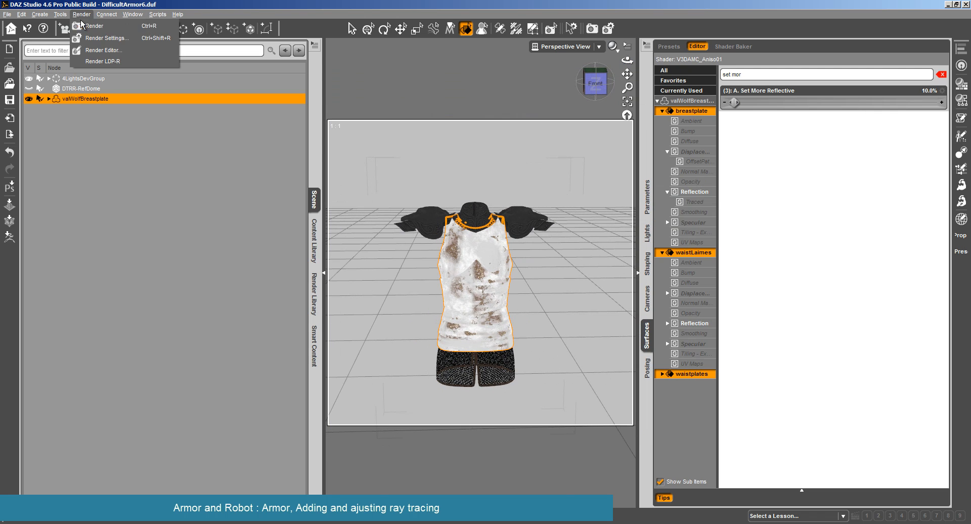
left_click(91, 26)
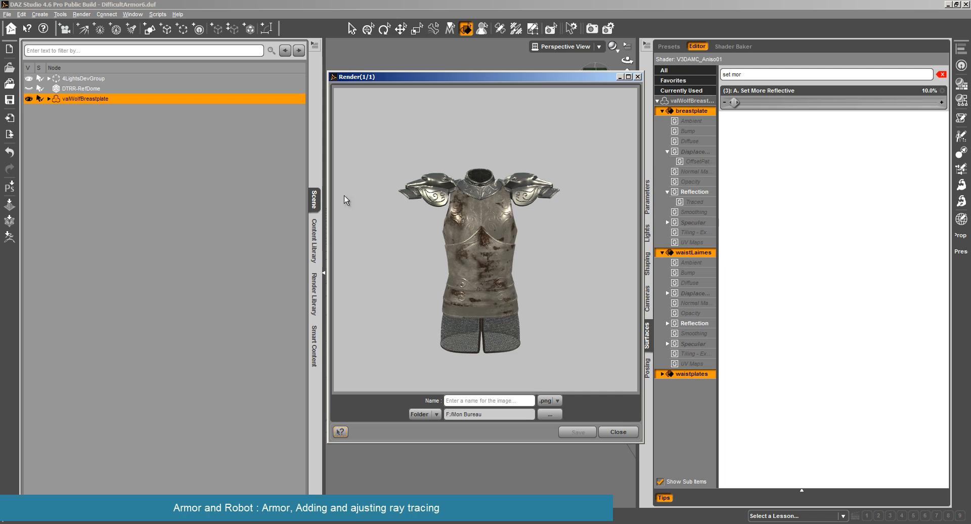
left_click(620, 433)
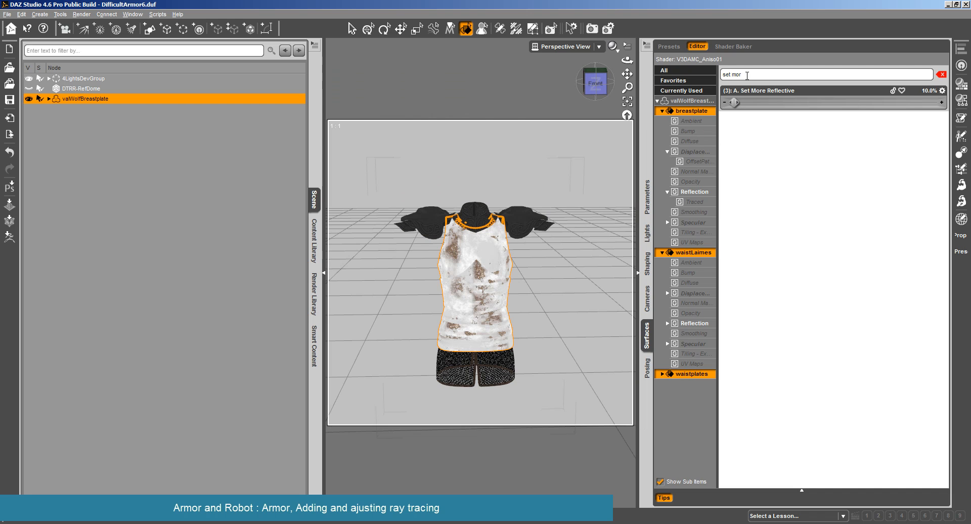
Filter the parameters by "ray tr" and set B. Increase Ray Trace Contribution to 50% on the three armor surfaces
left_click_drag(748, 75, 684, 81)
left_click(929, 91)
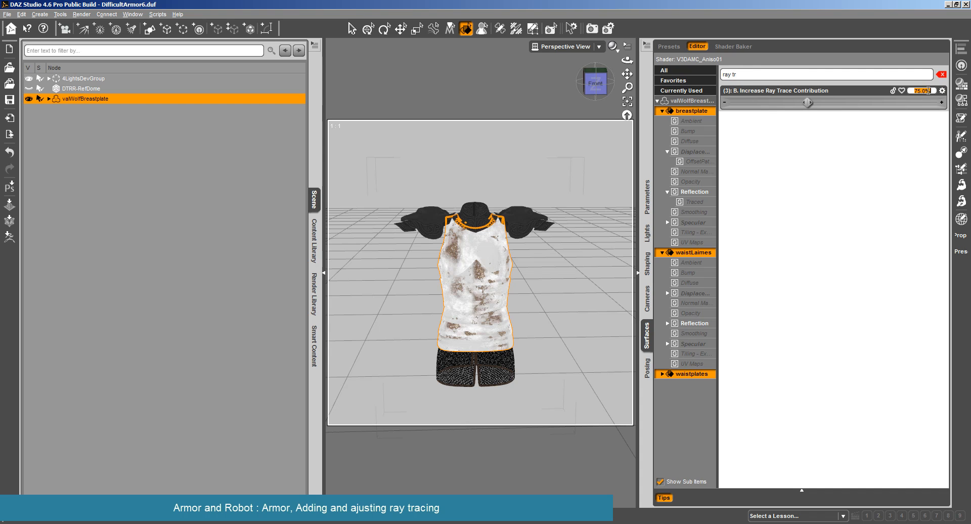
key("Return")
Filter by "map 2", set C. UVed Reflection Strength On Map 2 to gray 92 on the armor surfaces, and render the front view
left_click_drag(746, 75, 698, 84)
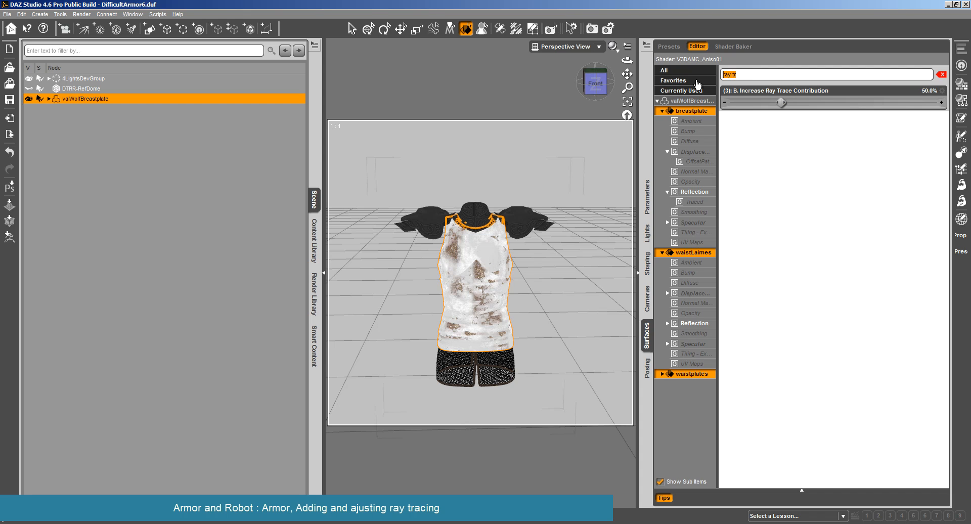
type("map2")
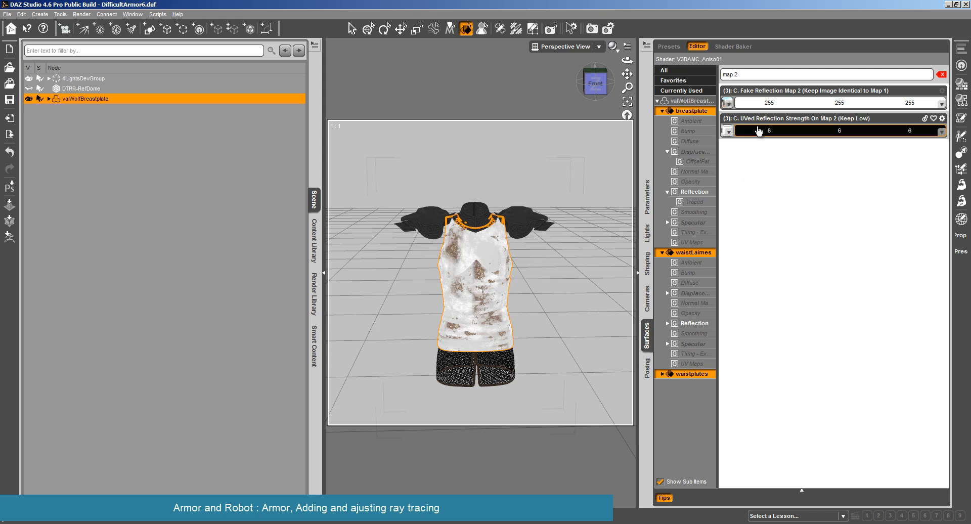
left_click(841, 130)
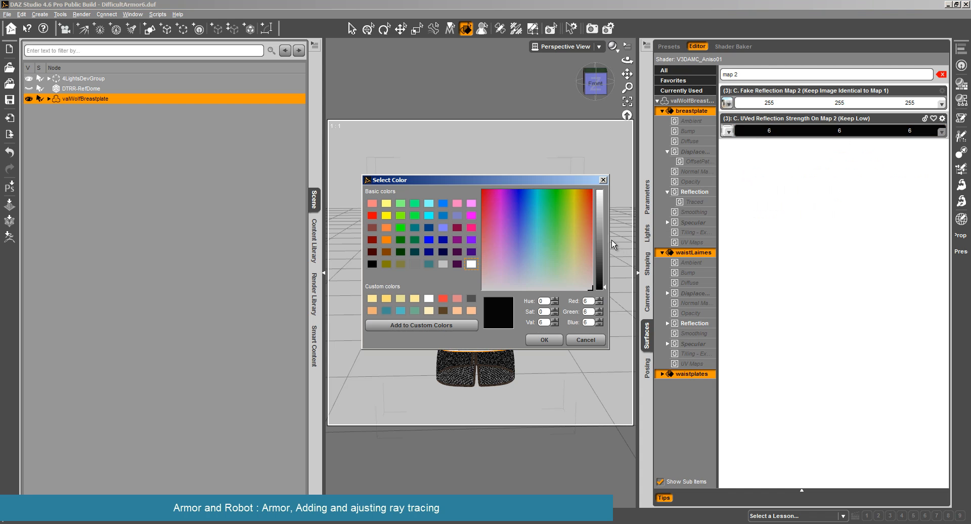
left_click(600, 254)
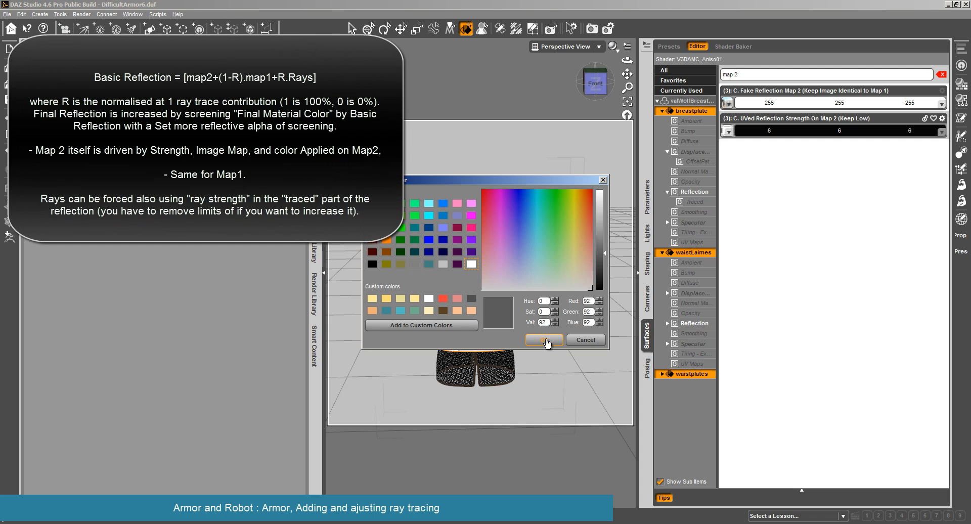
left_click(544, 340)
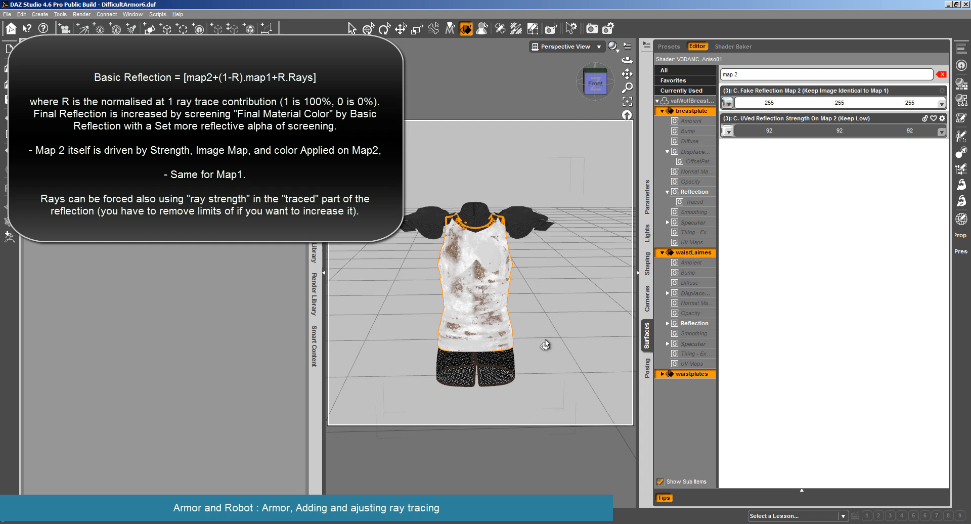
left_click(81, 14)
left_click(91, 24)
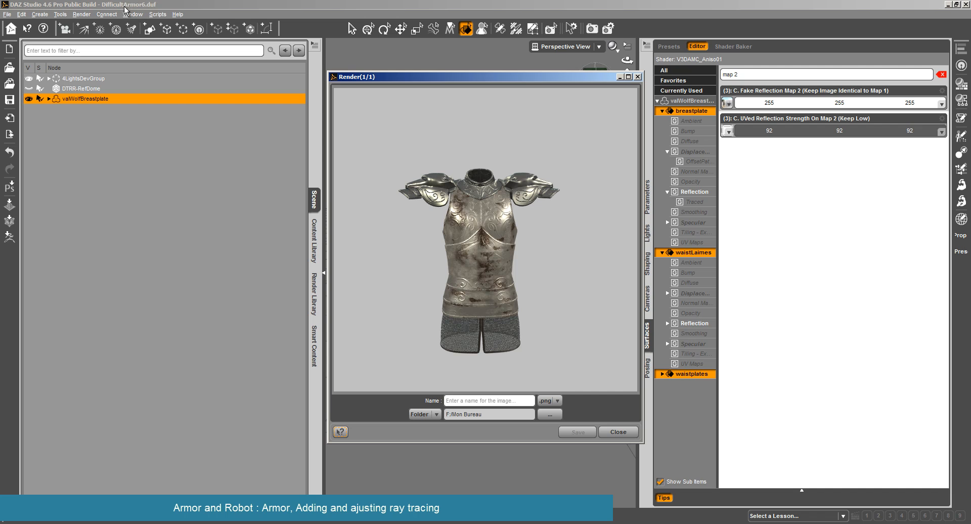
Compare Render 26 with Render 27 in the Render Editor using a horizontal wipe
left_click(81, 14)
left_click(94, 56)
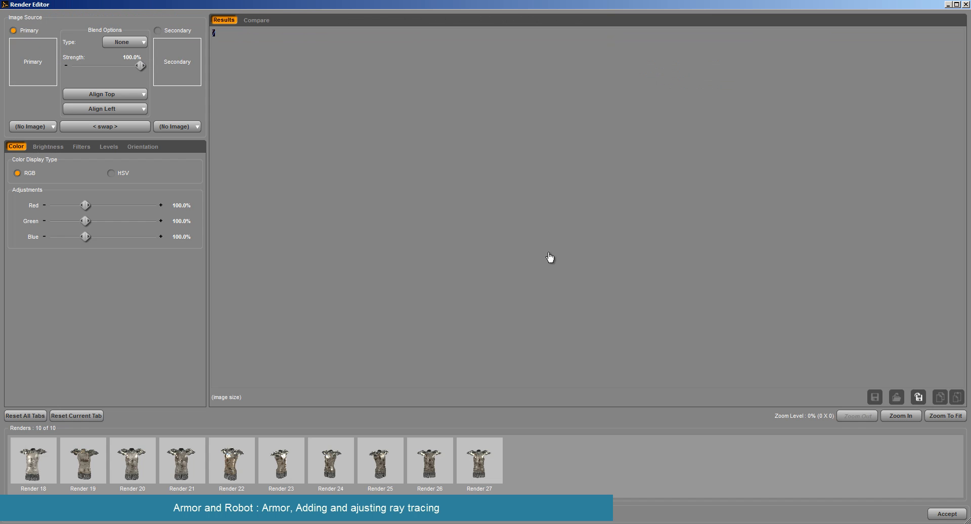
left_click(256, 22)
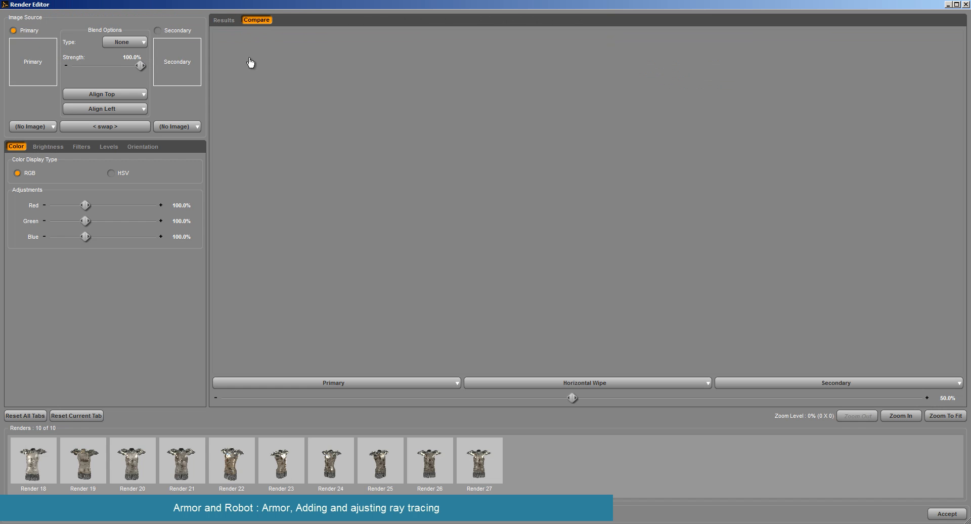
left_click(349, 383)
left_click(232, 508)
left_click(767, 384)
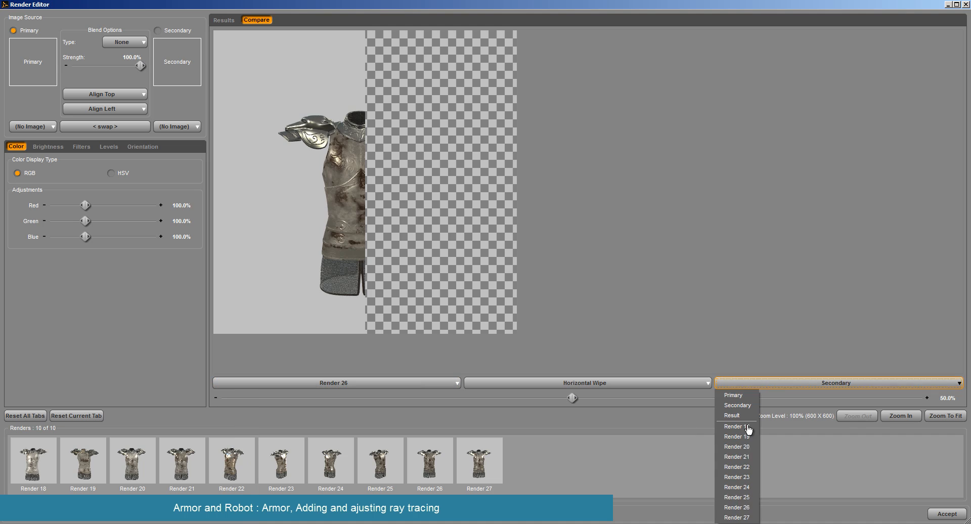
left_click(737, 517)
left_click_drag(571, 398, 250, 398)
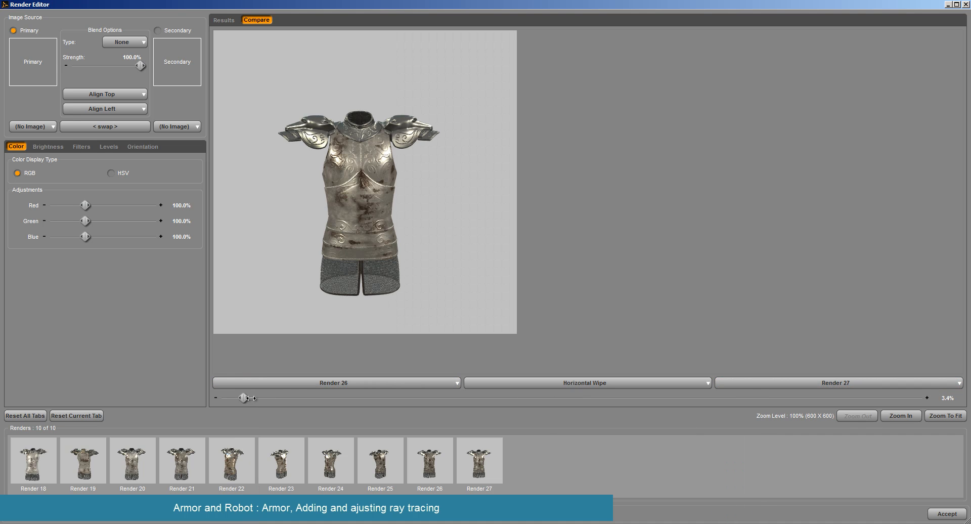
left_click_drag(714, 406, 535, 423)
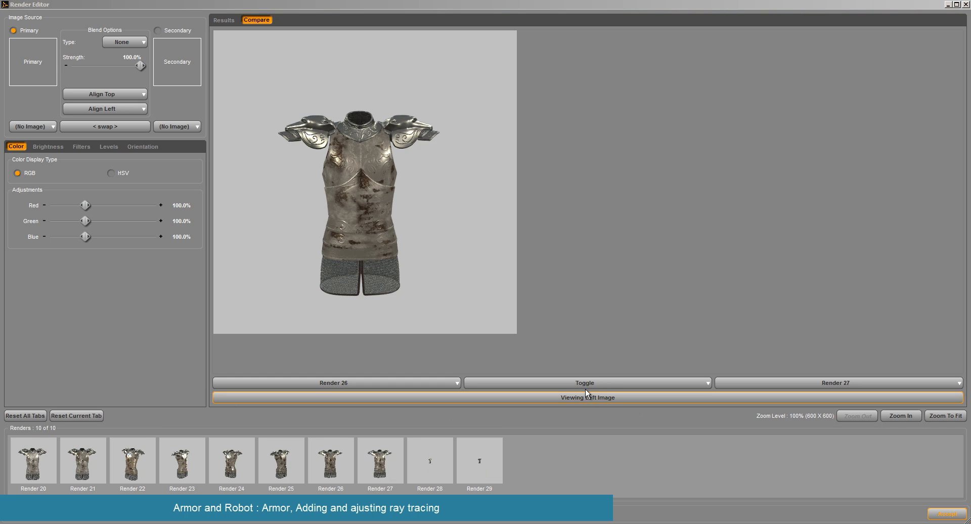
Toggle repeatedly between Render 26 and Render 27 to compare the armor's reflections, and close the Render Editor
left_click(590, 387)
left_click(591, 397)
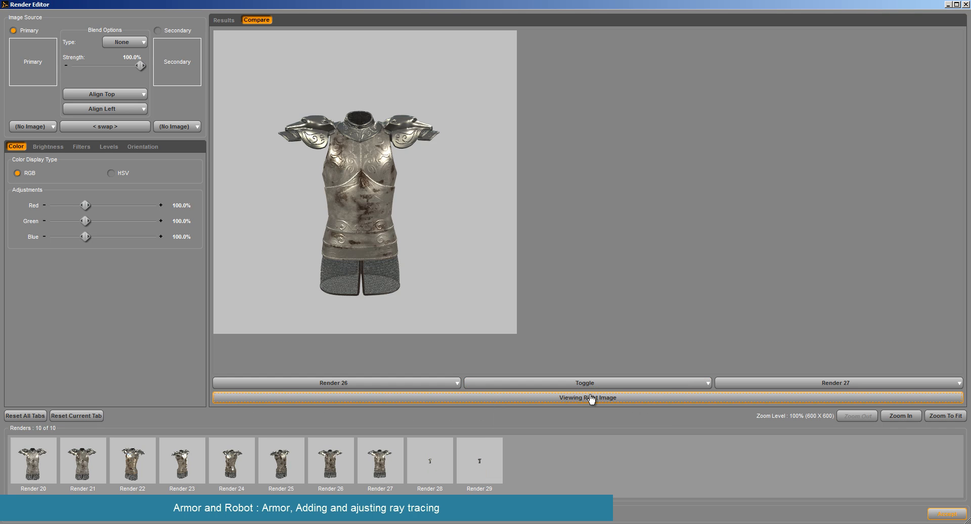
left_click(591, 398)
left_click(591, 398)
left_click(592, 397)
left_click(592, 397)
left_click(591, 398)
left_click(591, 397)
left_click(592, 397)
left_click(592, 398)
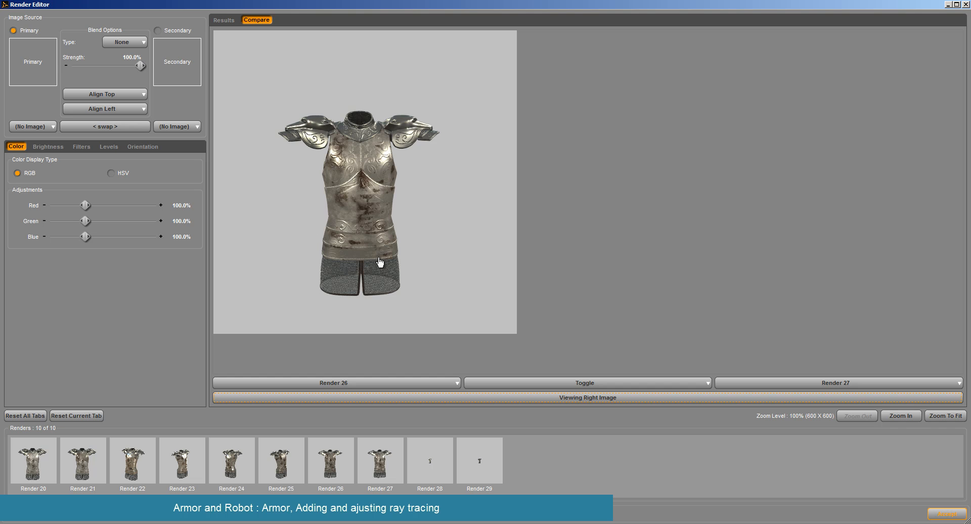
left_click(624, 398)
left_click(624, 399)
left_click(965, 5)
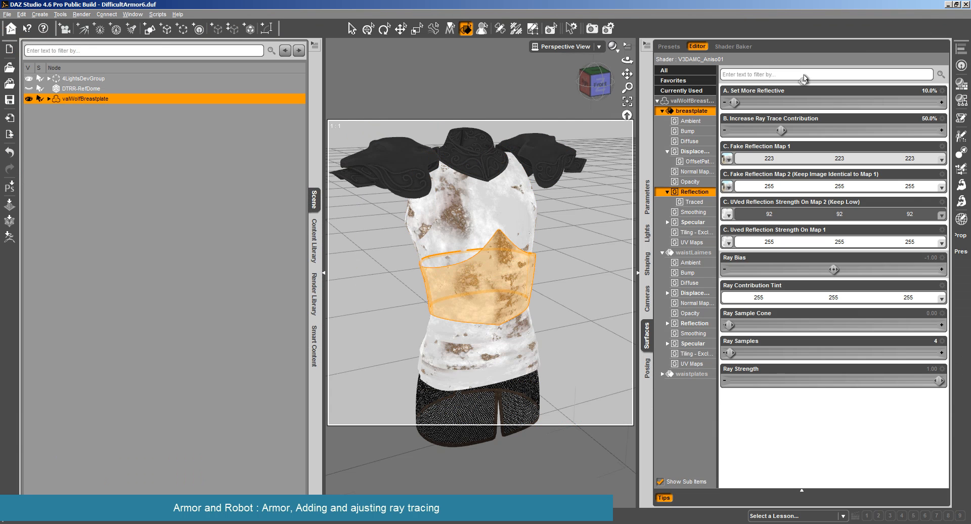
Select all three surfaces of the wolf breastplate and filter their parameters by "map 2"
left_click_drag(627, 60, 587, 62)
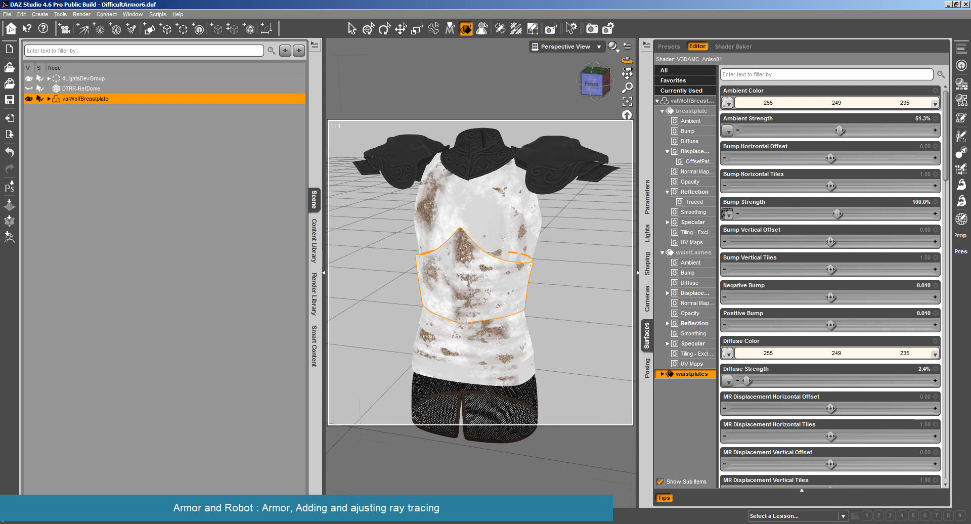
left_click(689, 111)
left_click(689, 102)
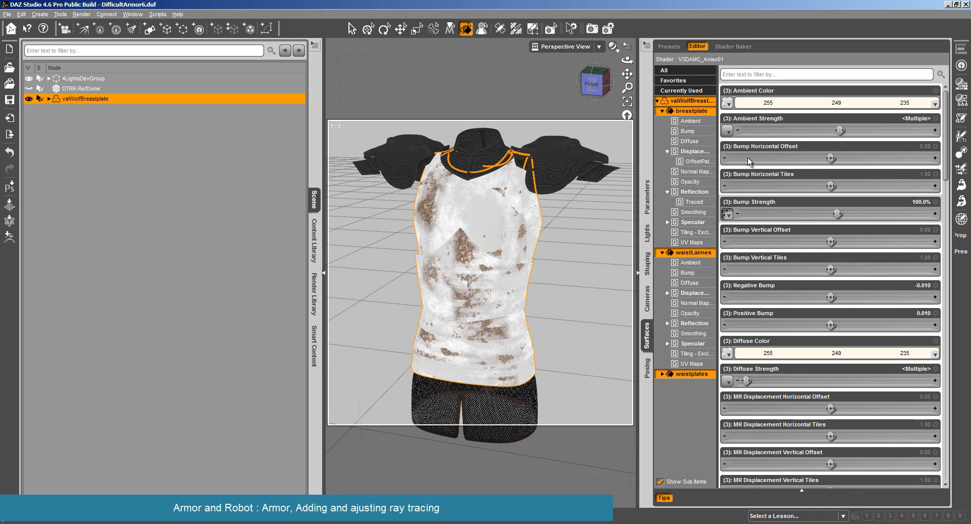
left_click(780, 74)
type("map")
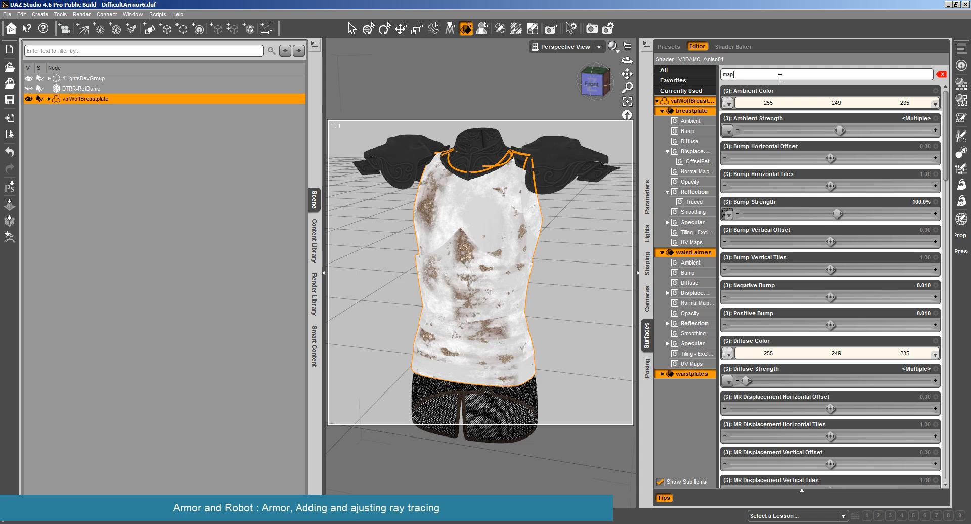
type(" 2")
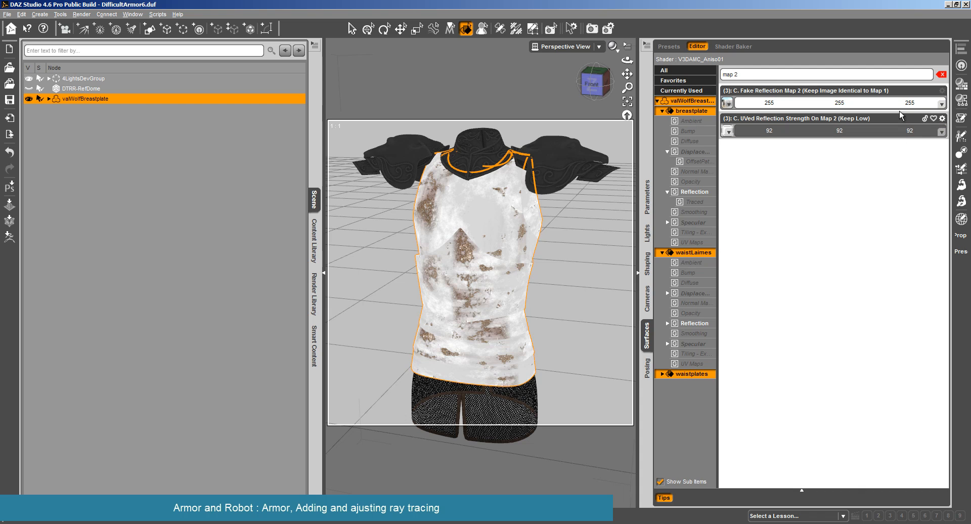
left_click(931, 104)
left_click(604, 209)
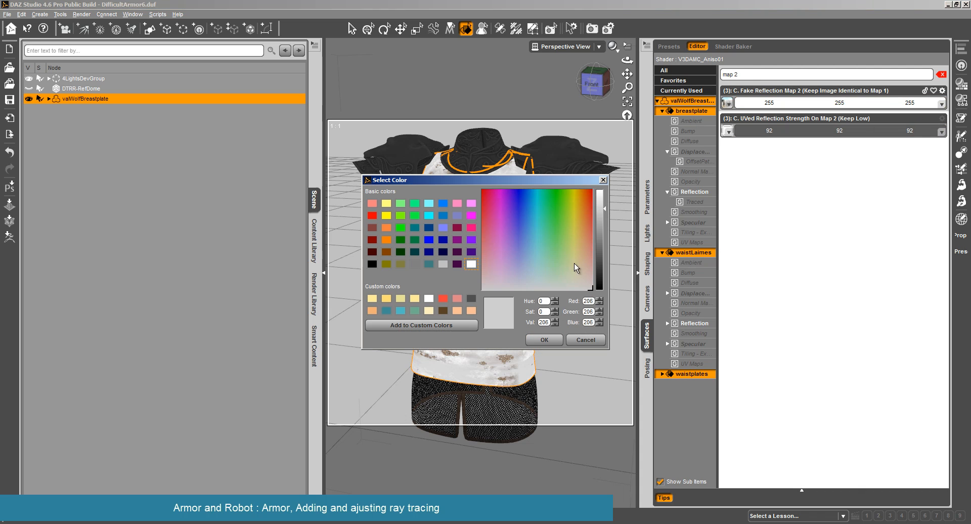
left_click(604, 190)
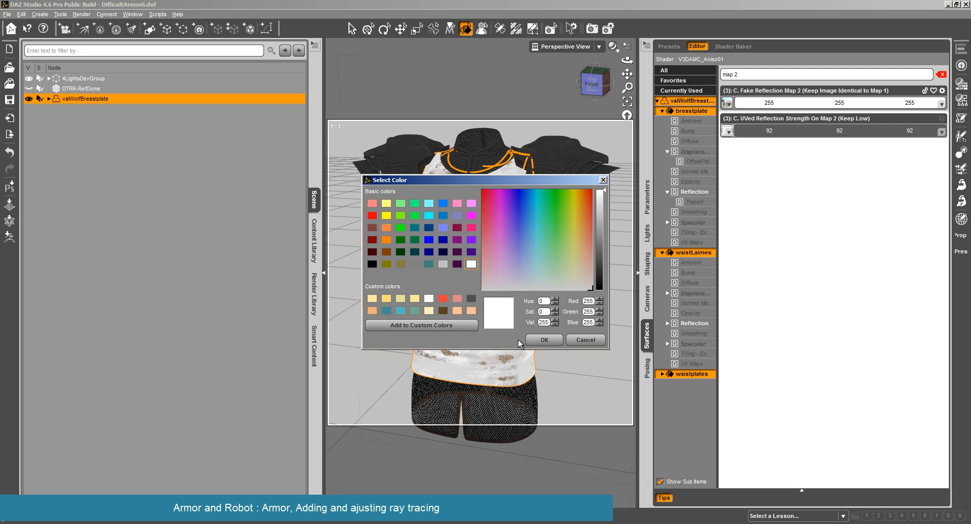
left_click(544, 340)
Set C. UVed Reflection Strength On Map 2 to gray 65 on the three armor surfaces
left_click(893, 131)
left_click(604, 246)
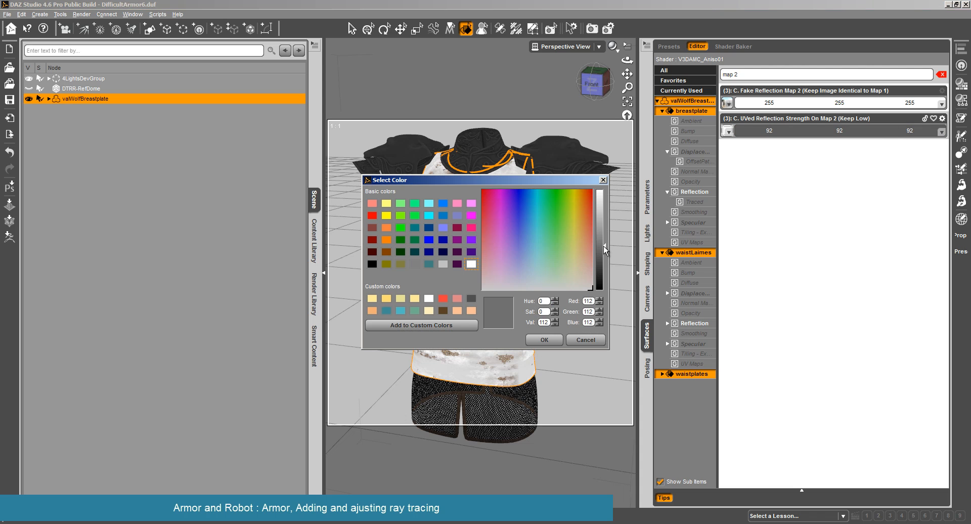
left_click_drag(603, 245, 603, 264)
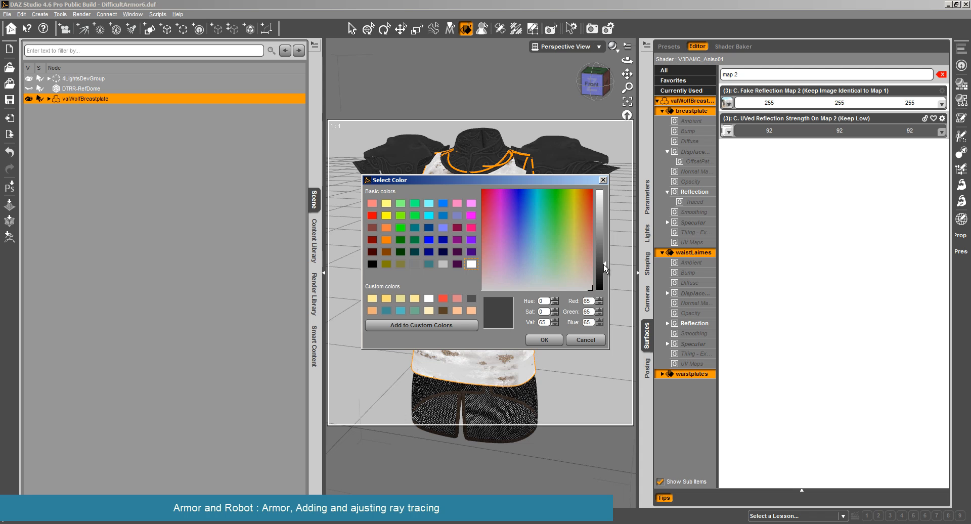
left_click(544, 340)
Render the front of the armor without the dome and stop the render once the metal look can be judged
left_click(81, 14)
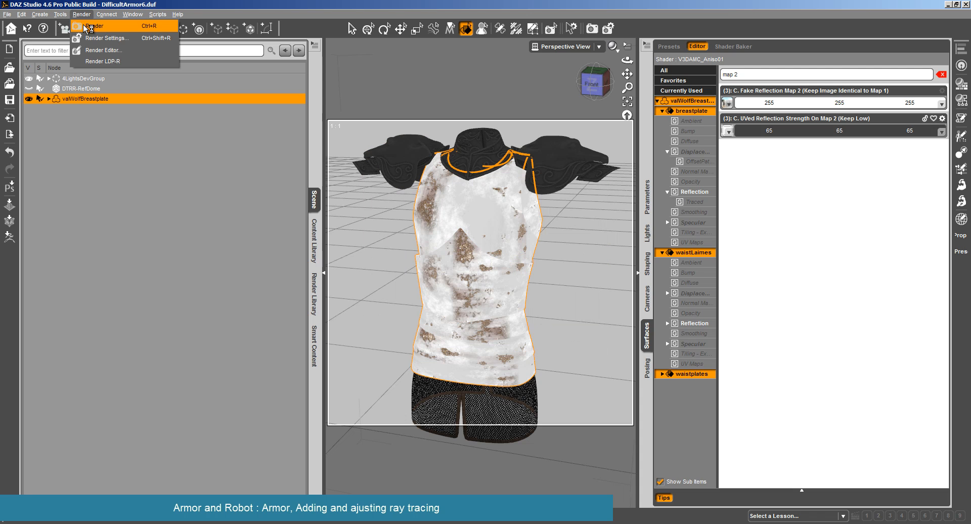
left_click(91, 24)
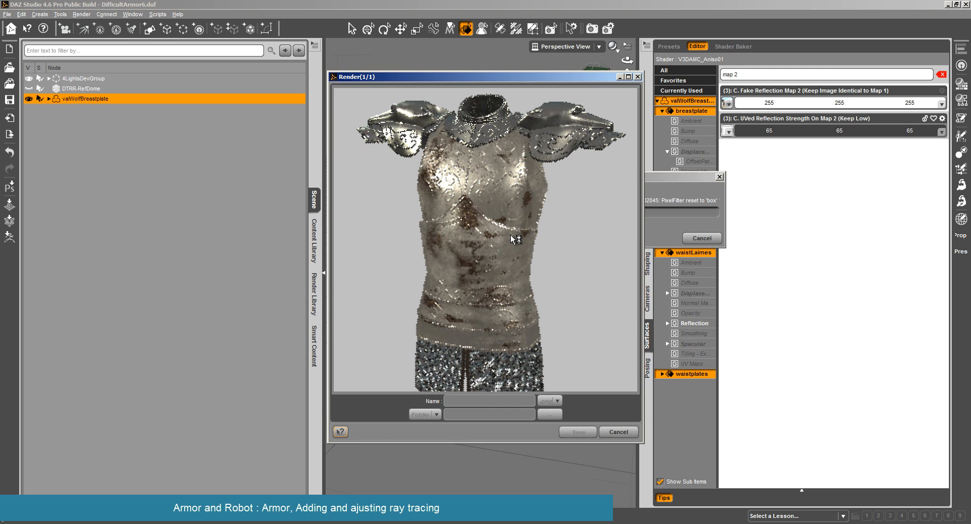
left_click(618, 432)
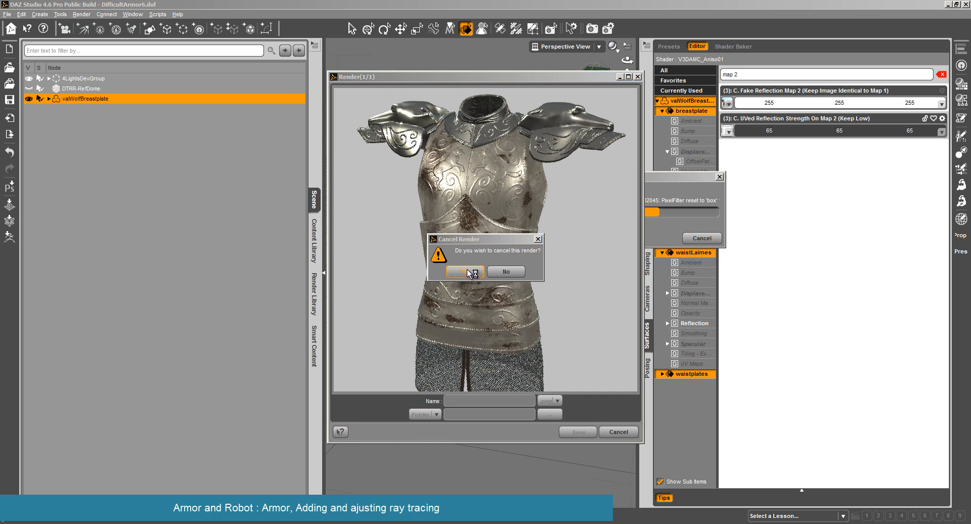
left_click(466, 275)
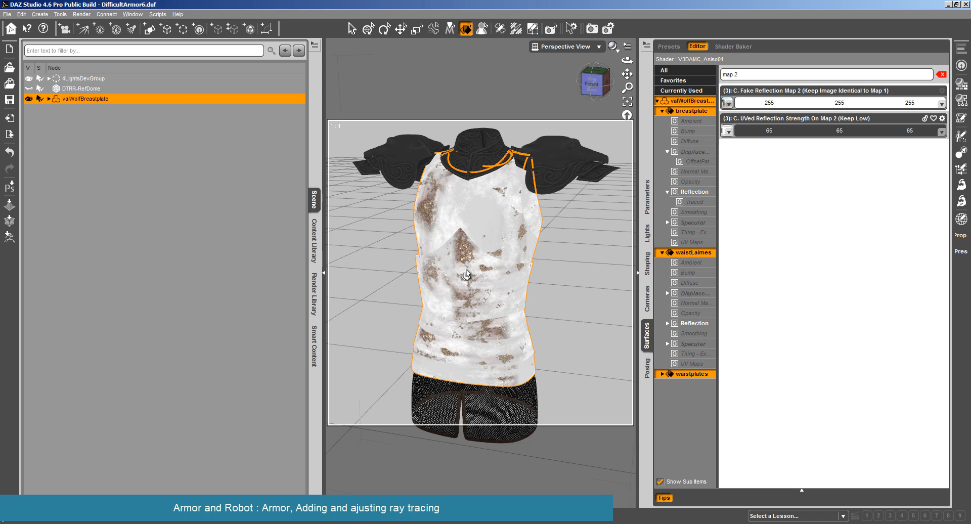
Make DTRR-RefDome visible, render the front of the armor with it, and cancel the render after checking the reflections
left_click(29, 89)
scroll(400, 216, "down", 2)
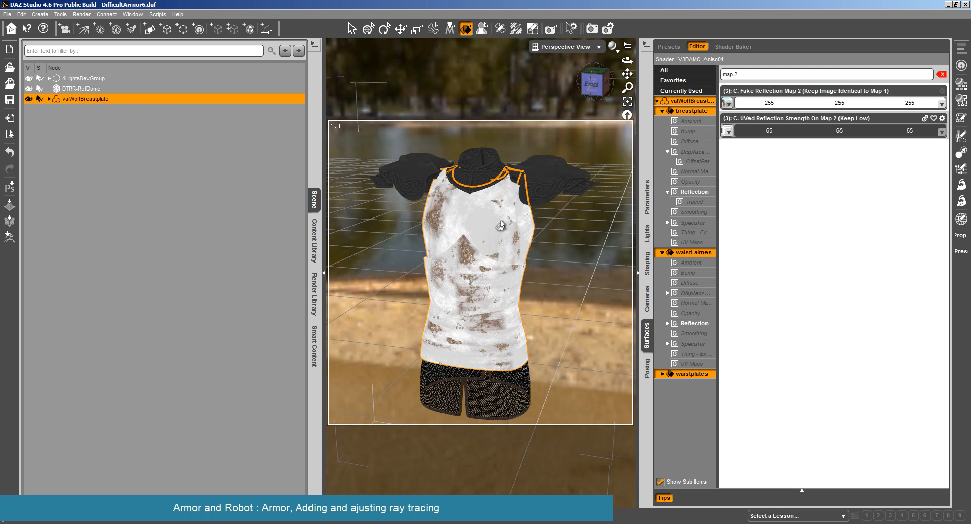
left_click(81, 14)
left_click(89, 24)
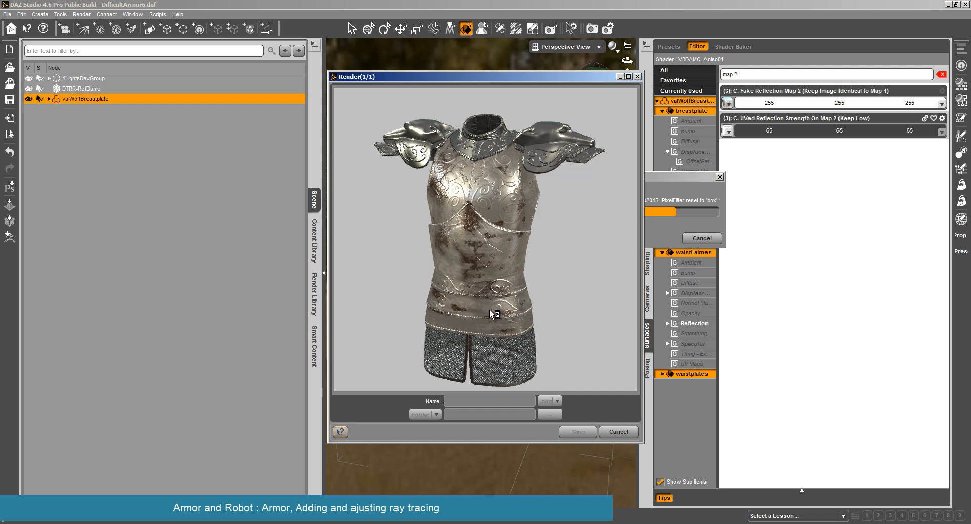
left_click(630, 433)
left_click(465, 267)
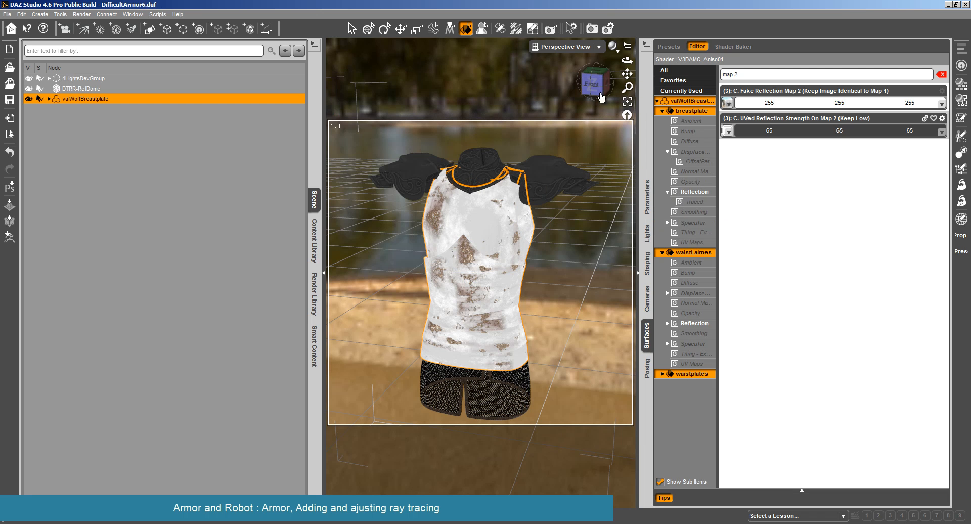
Render the back of the armor with the dome visible and cancel the render after checking the reflections
left_click_drag(627, 59, 653, 59)
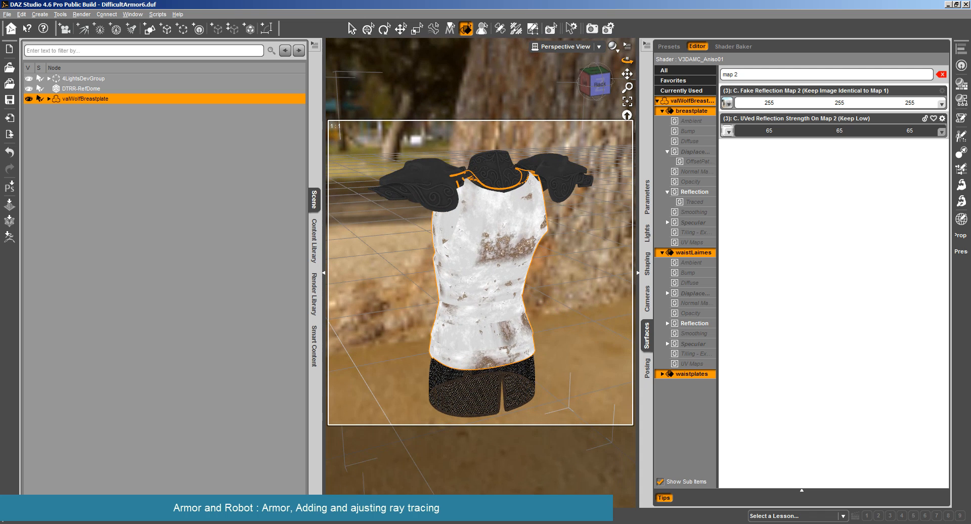
left_click(82, 14)
left_click(94, 26)
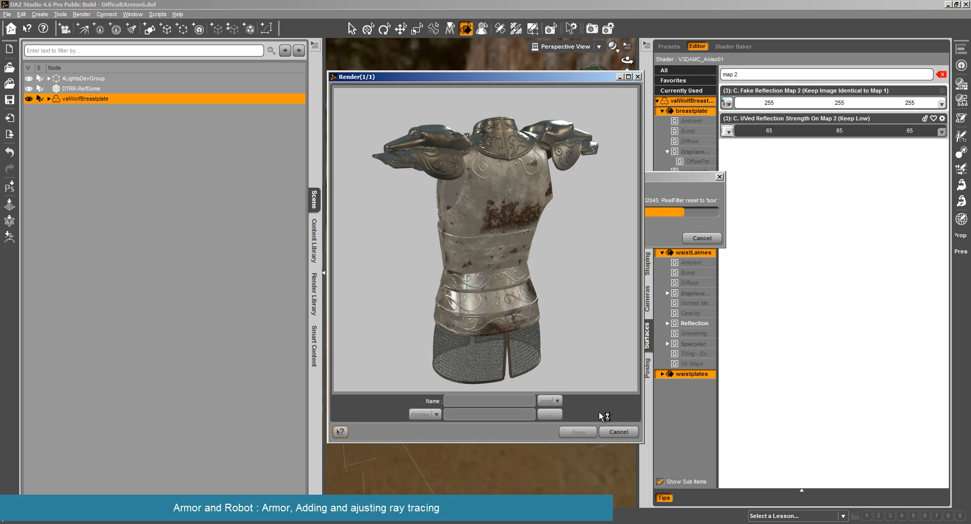
left_click(617, 431)
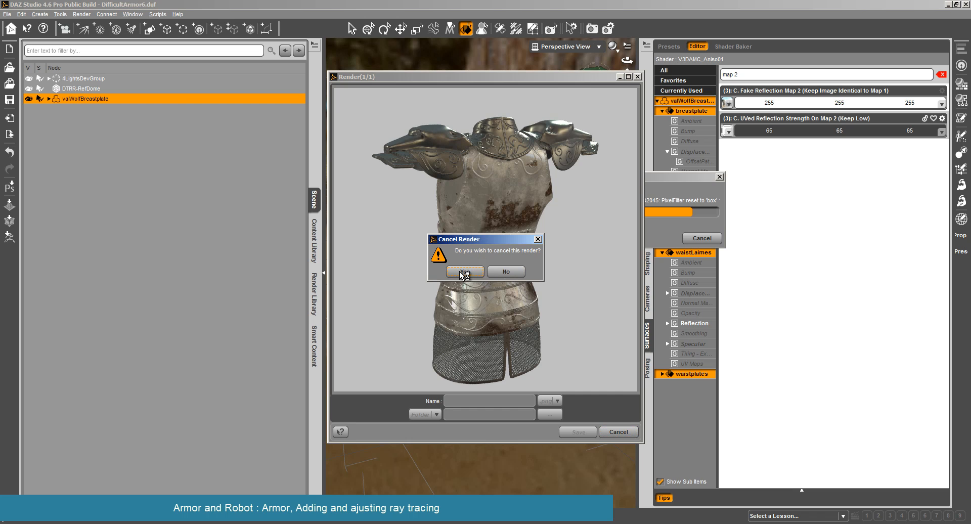
left_click(468, 276)
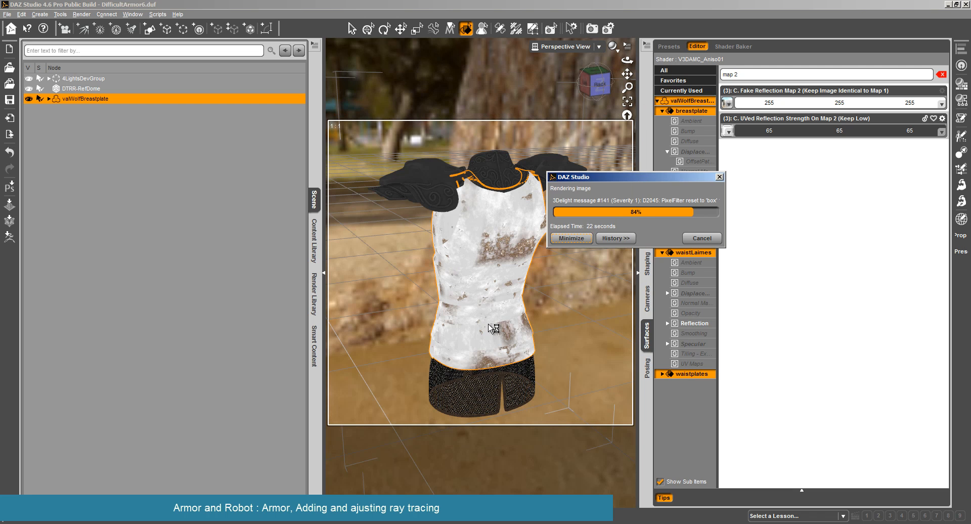
Delete DTRR-RefDome and the 4LightsDevGroup light group from the scene
left_click(65, 89)
key("Delete")
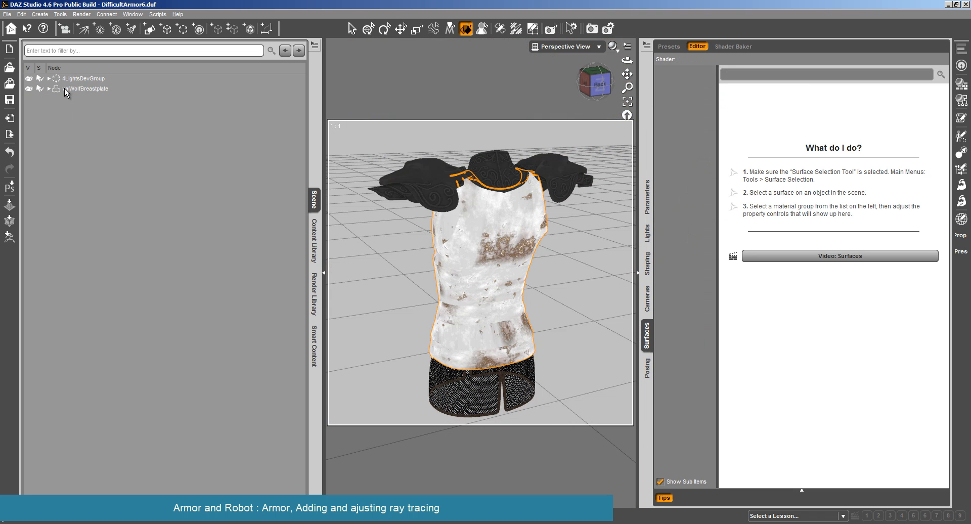
left_click(79, 82)
key("Delete")
Load the DD-Light38 light preset from Light Presets, DimensionTheory, DAZDimension in the Content Library
left_click(314, 247)
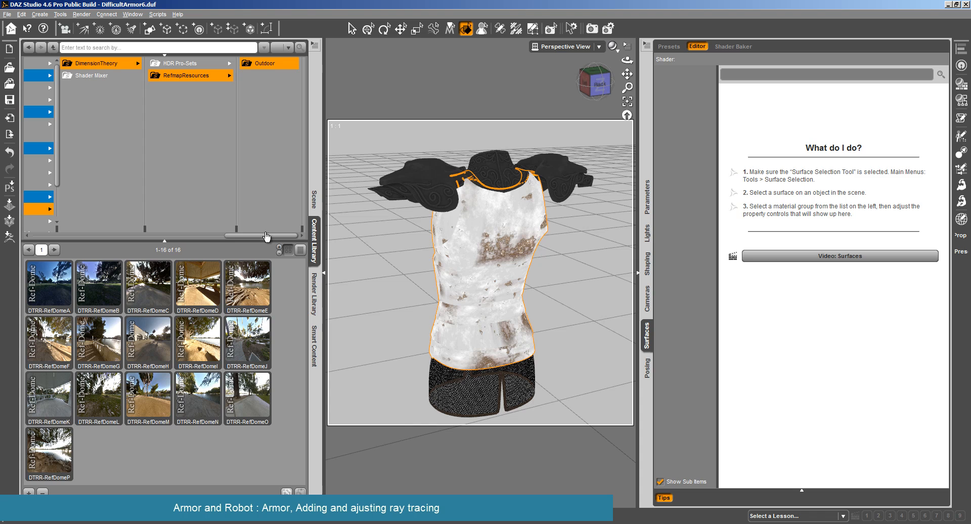
left_click_drag(267, 235, 173, 235)
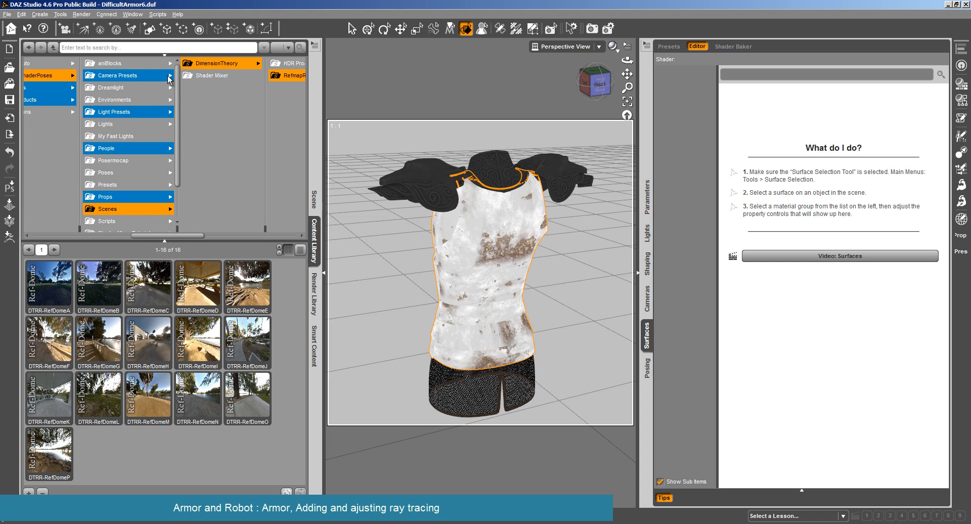
left_click(143, 111)
left_click(222, 76)
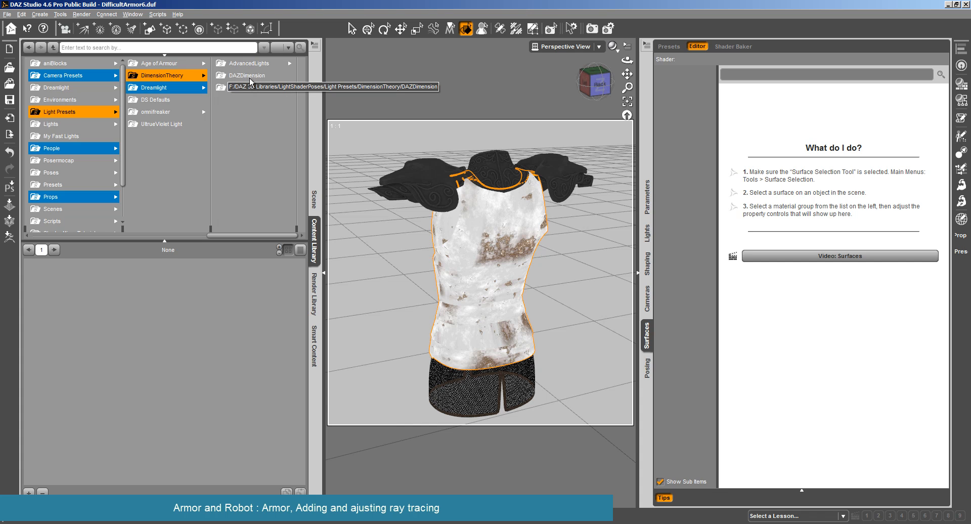
left_click(250, 77)
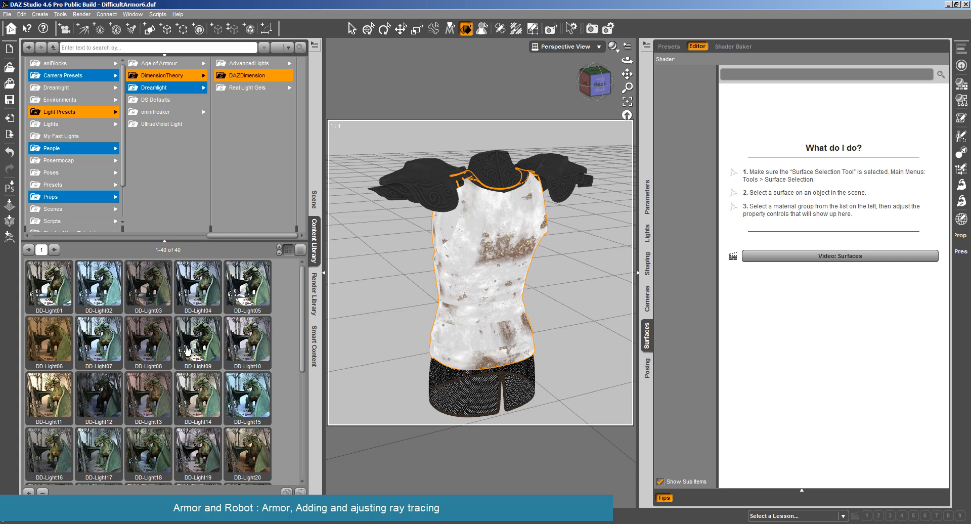
scroll(187, 349, "down", 5)
double_click(152, 465)
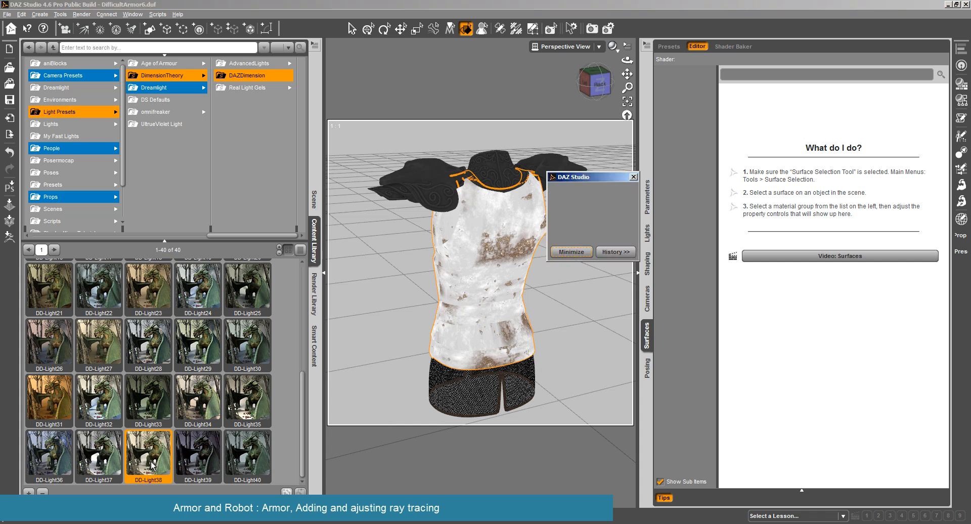
Expand the DD-Light38 group in the scene and select its UberEnvironment2 light to inspect the new lighting setup
scroll(533, 357, "down", 10)
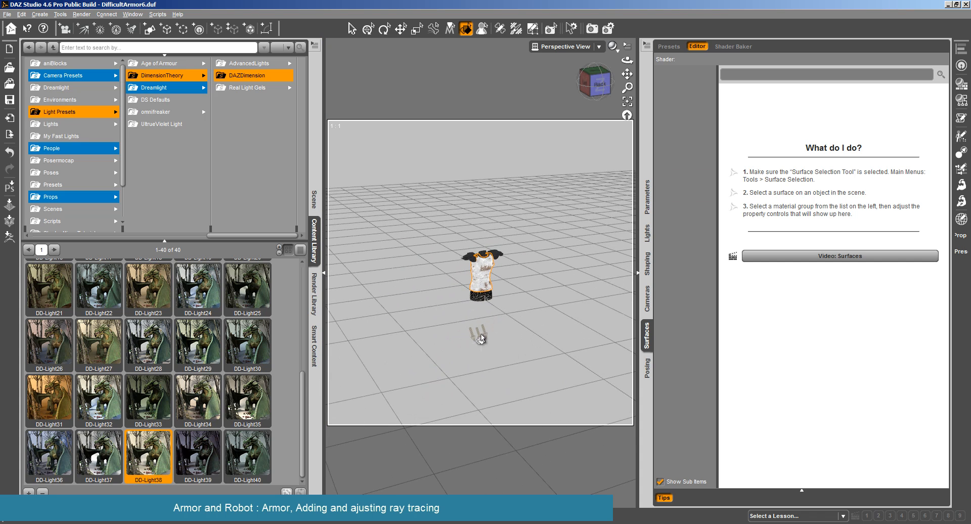
left_click(313, 199)
left_click(49, 79)
left_click(78, 99)
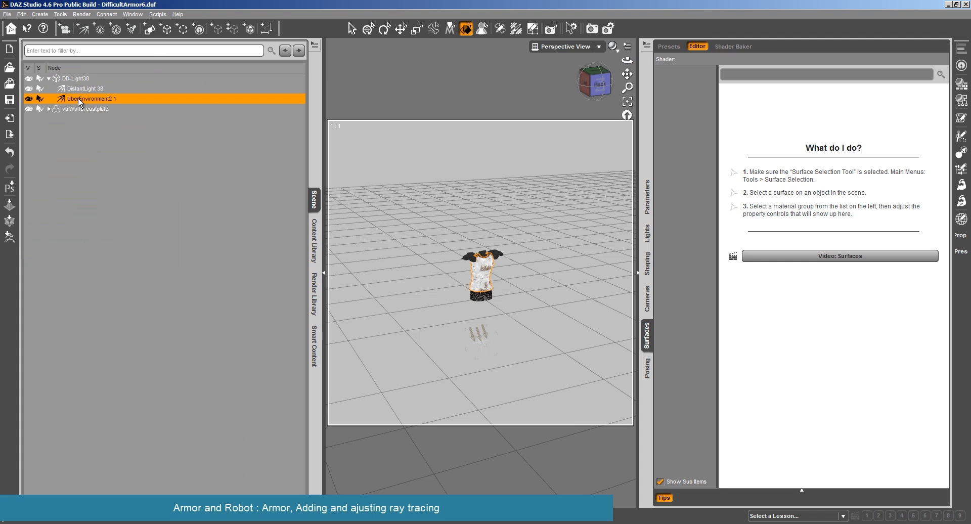
Enlarge the viewport by collapsing the scene pane, test-render the armor's front at an angle under the new lights, and cancel the render
left_click(323, 273)
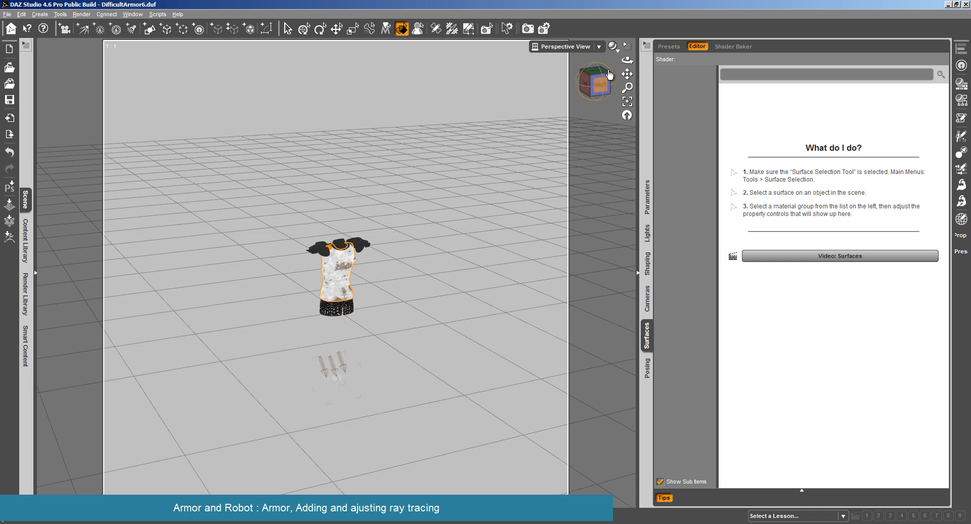
middle_click_drag(349, 213, 469, 194)
scroll(469, 194, "up", 4)
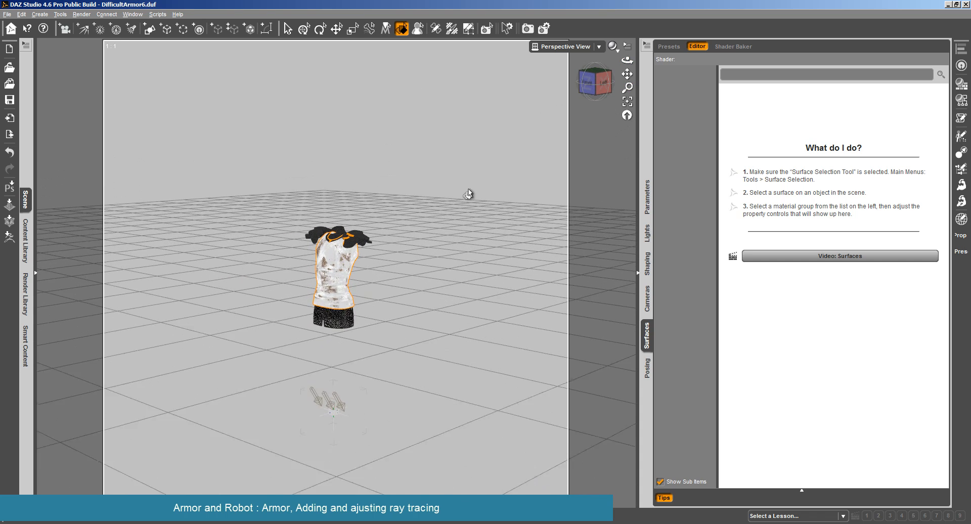
left_click(82, 15)
left_click(89, 24)
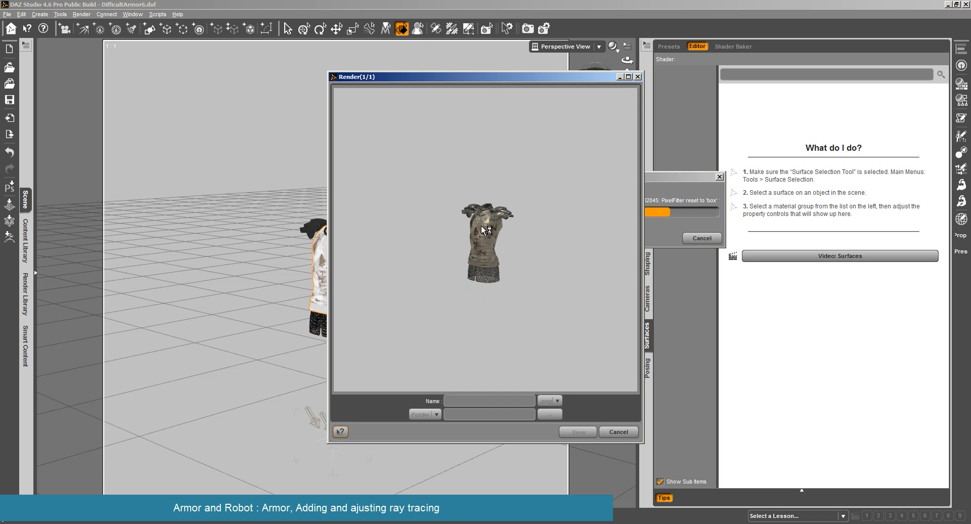
left_click(619, 432)
Render a closer angled front view of the armor under DD-Light38 and end the render after inspecting it
scroll(390, 316, "up", 3)
left_click(82, 14)
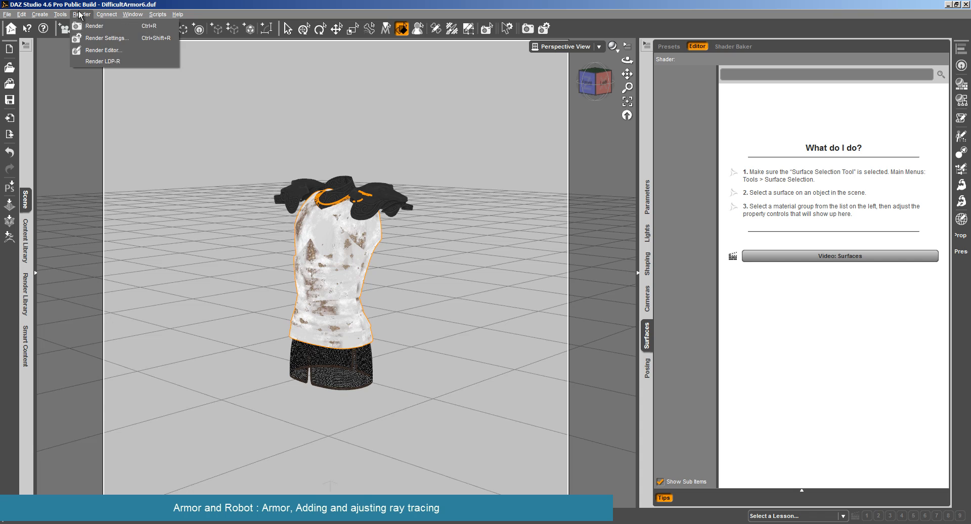
left_click(152, 63)
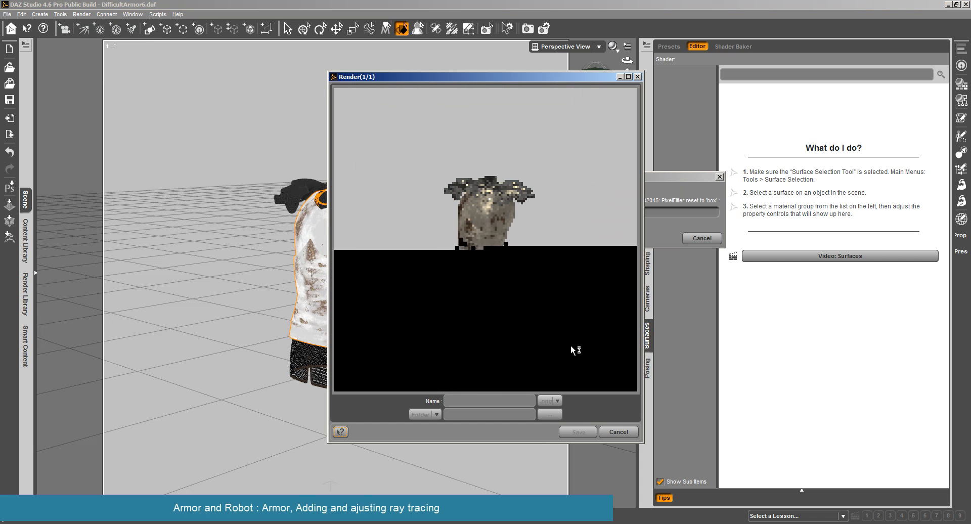
left_click(629, 434)
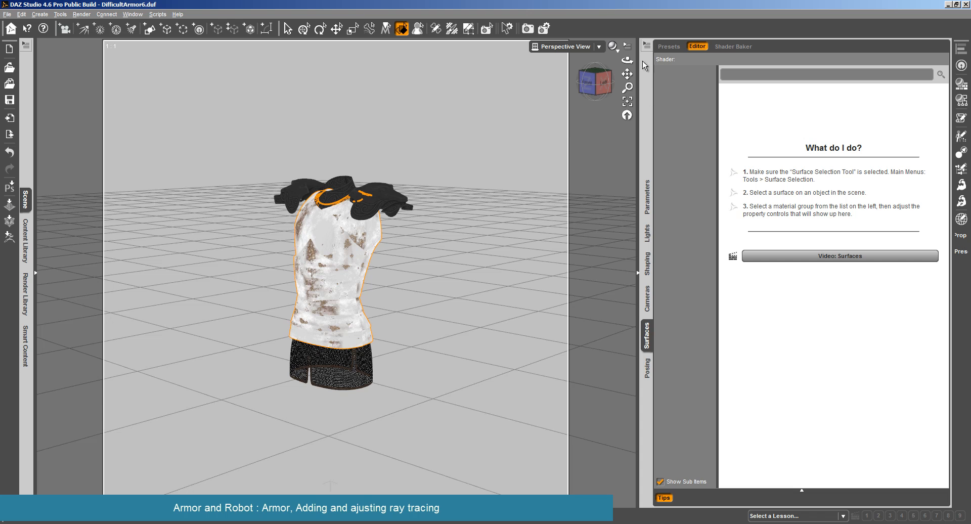
Render a close view of the armor's back under the DD-Light38 lighting
left_click_drag(627, 60, 536, 60)
scroll(418, 101, "up", 3)
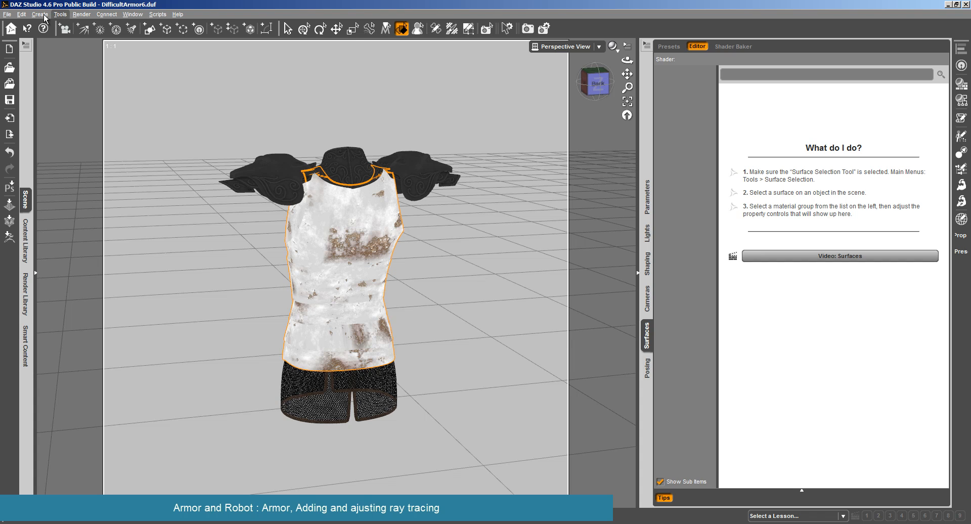
left_click(82, 14)
left_click(83, 25)
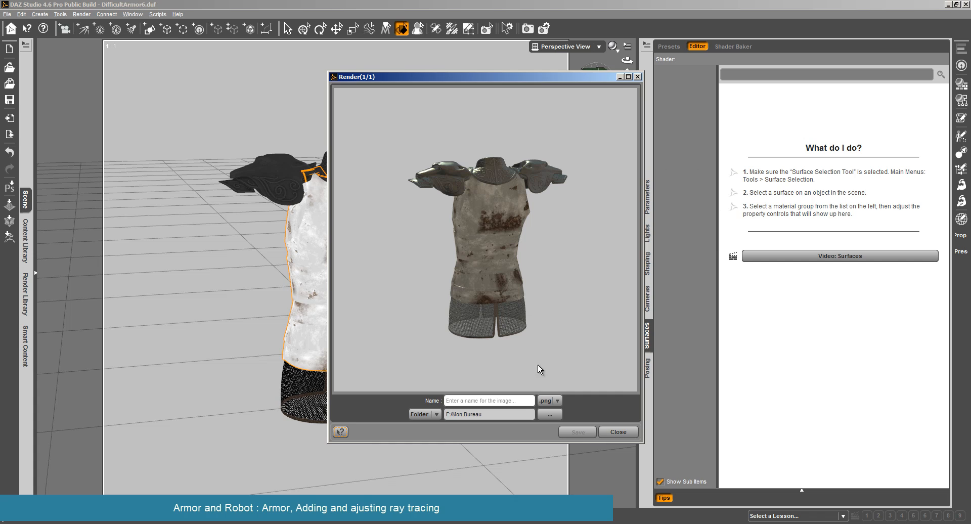
Turn the armor to the front and apply the DTAL-DistantS preset from DimensionTheory's AdvancedLights Distant set
left_click(616, 433)
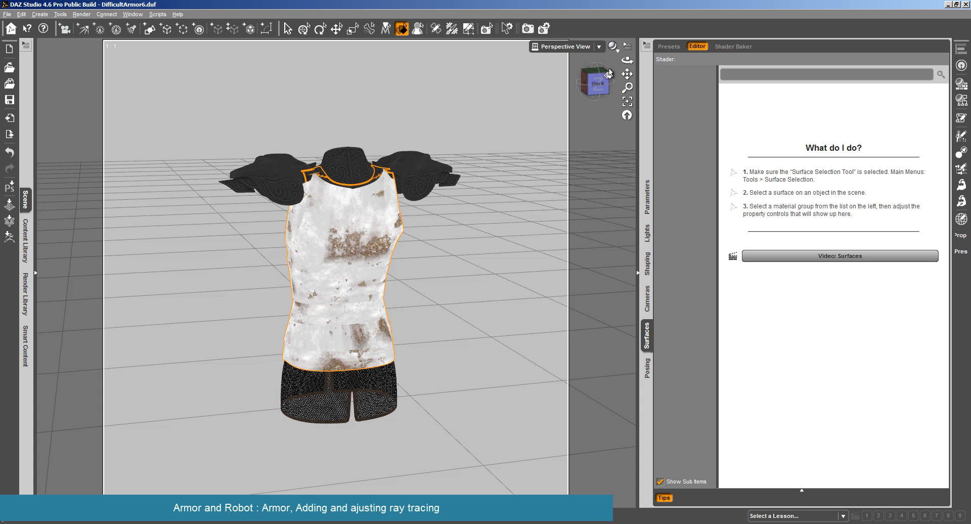
left_click_drag(627, 60, 587, 56)
scroll(448, 217, "down", 1)
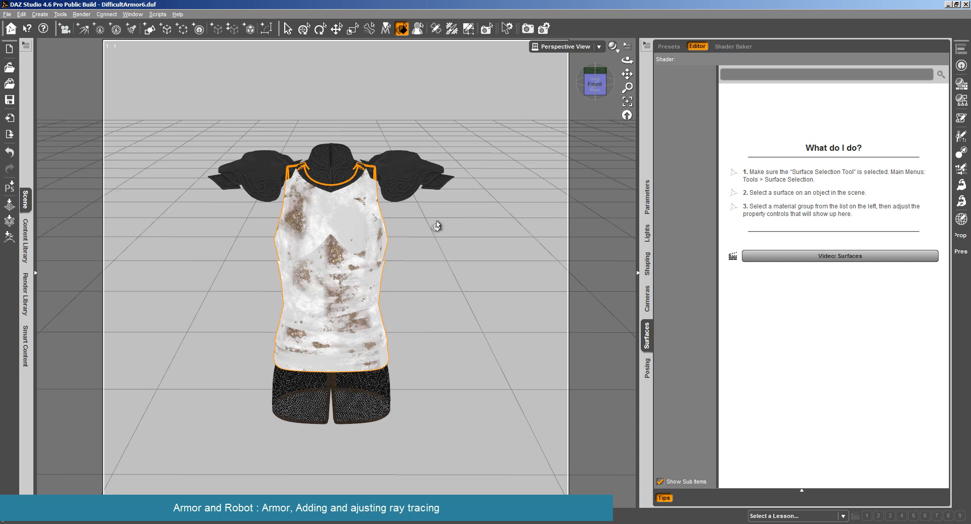
scroll(436, 225, "down", 1)
left_click(24, 200)
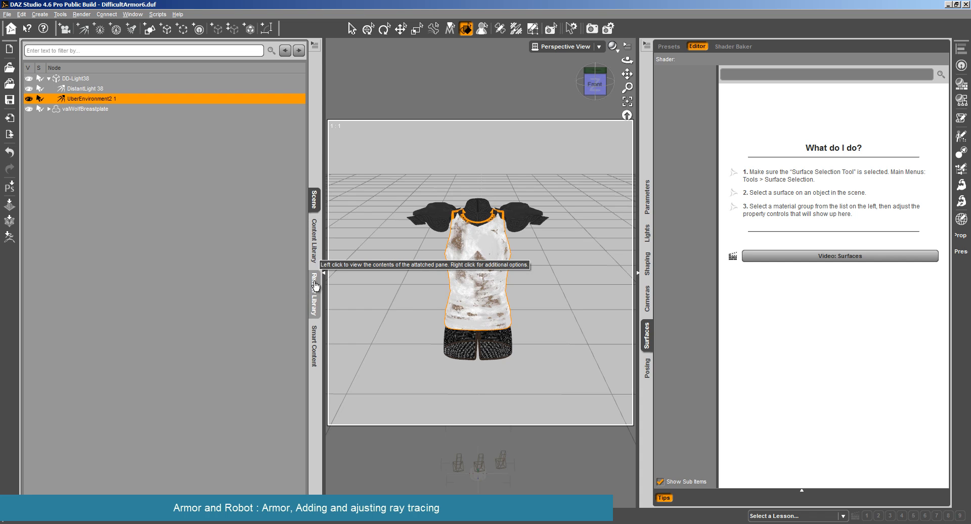
left_click(314, 247)
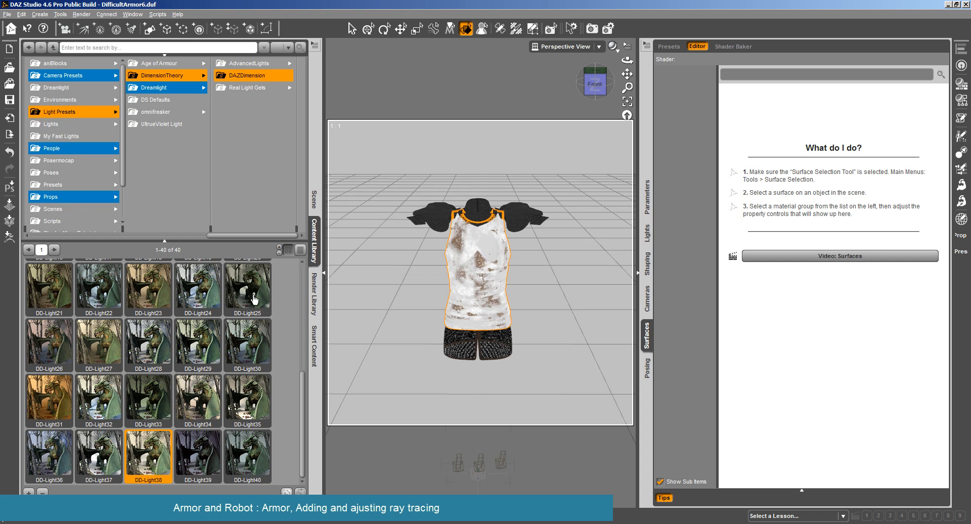
left_click(235, 63)
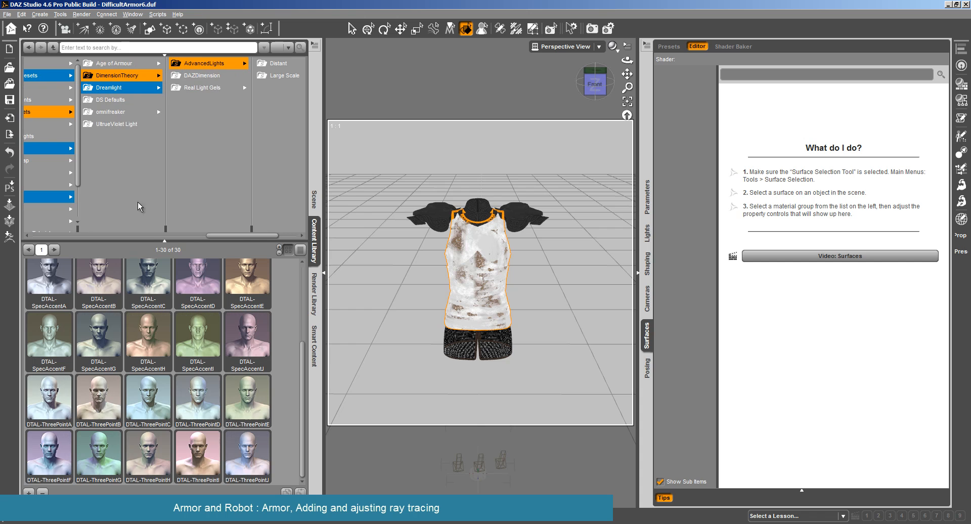
left_click(274, 64)
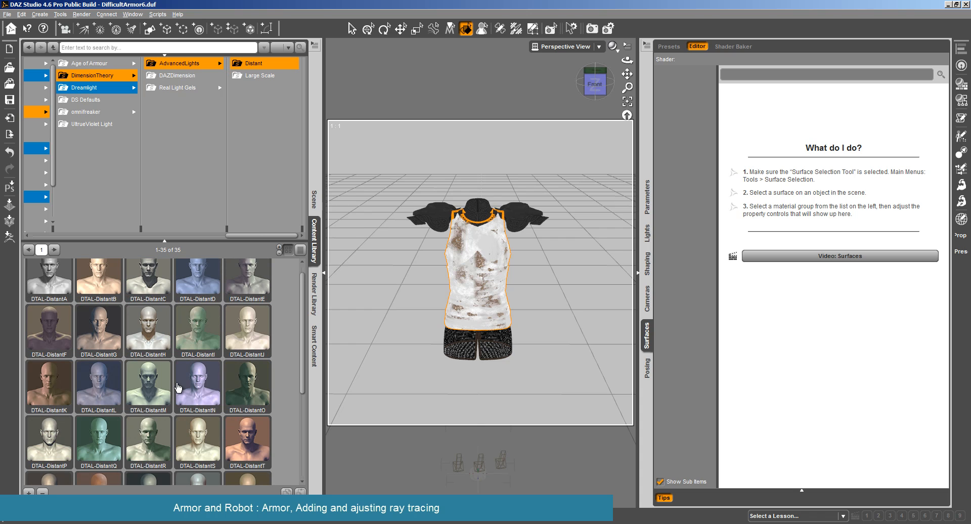
double_click(190, 443)
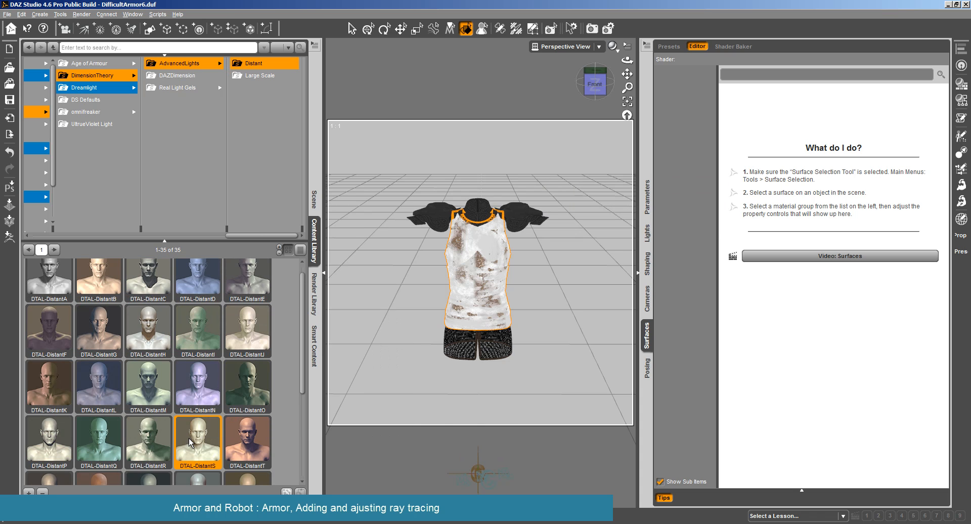
Delete the DD-Light38 light group from the scene
left_click(314, 199)
left_click(82, 99)
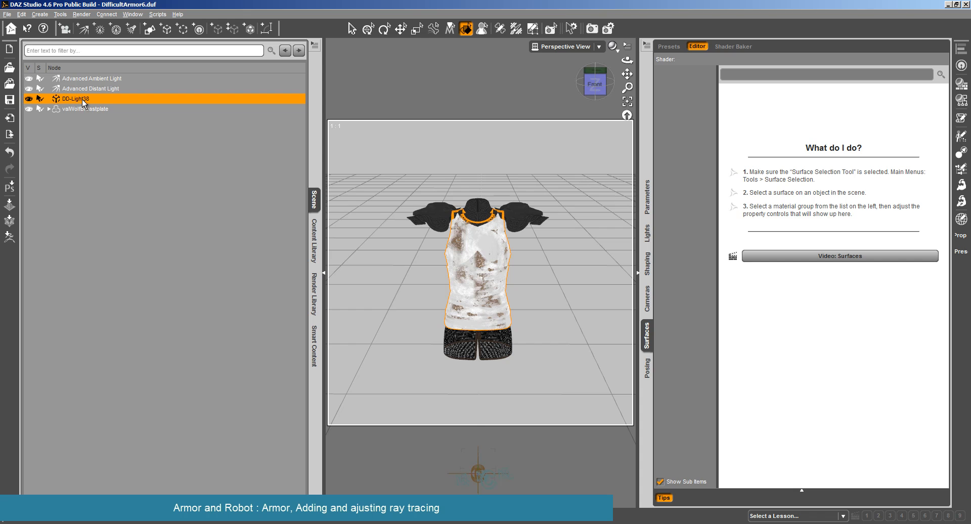
key("Delete")
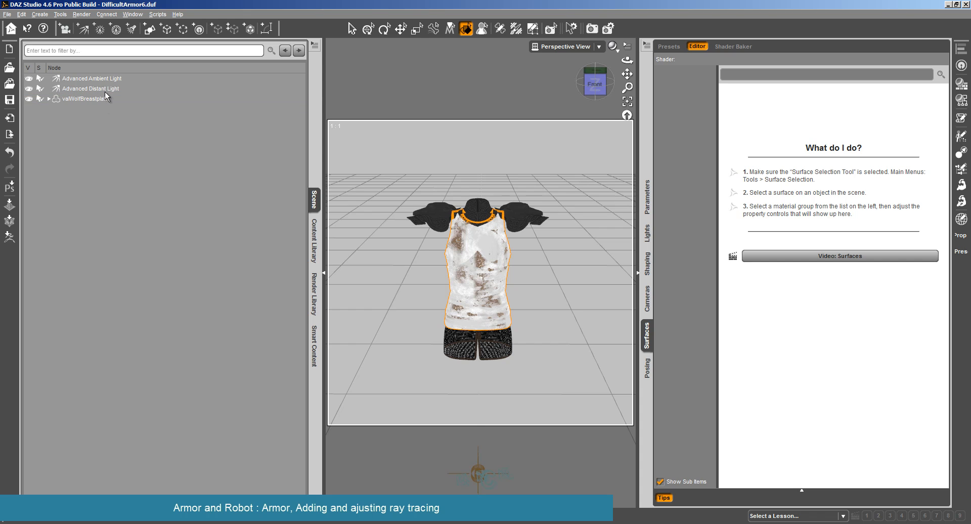
Test-render the armor's front under the DTAL-DistantS lights and end the render after inspecting it
left_click(81, 14)
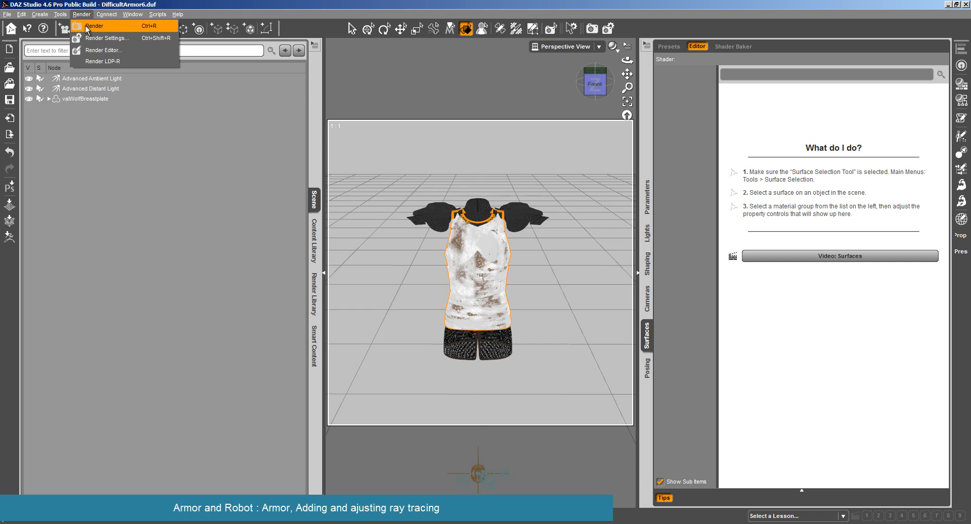
left_click(87, 28)
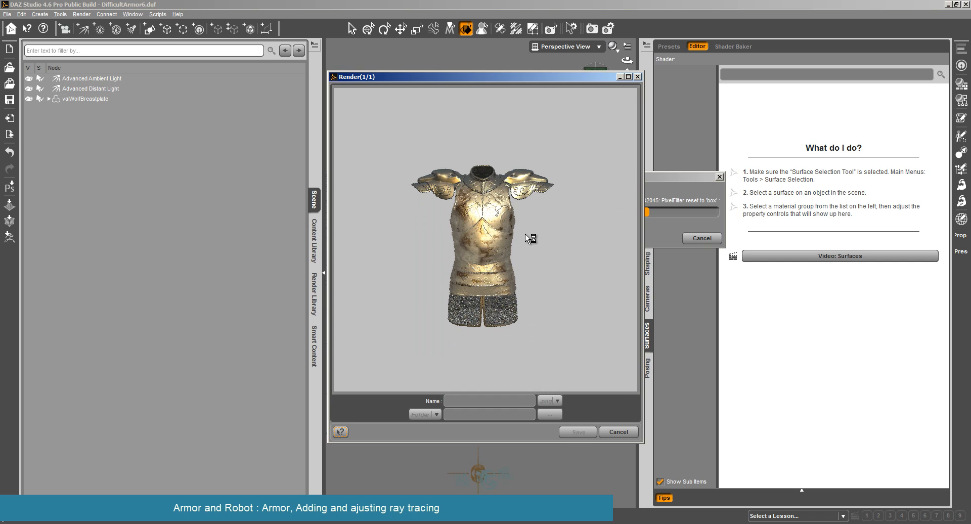
left_click(618, 431)
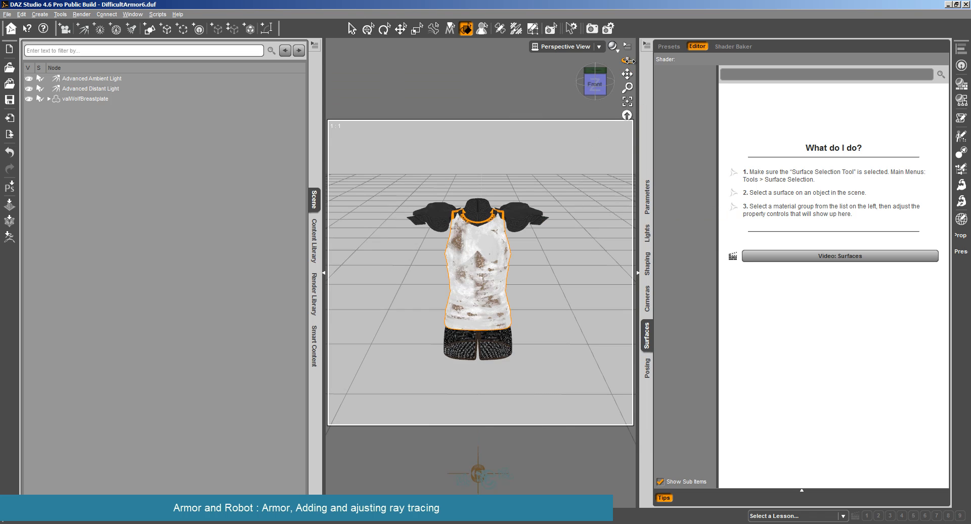
Render the armor's back under the DTAL-DistantS lights and cancel the render after inspecting it
left_click(81, 14)
left_click(91, 22)
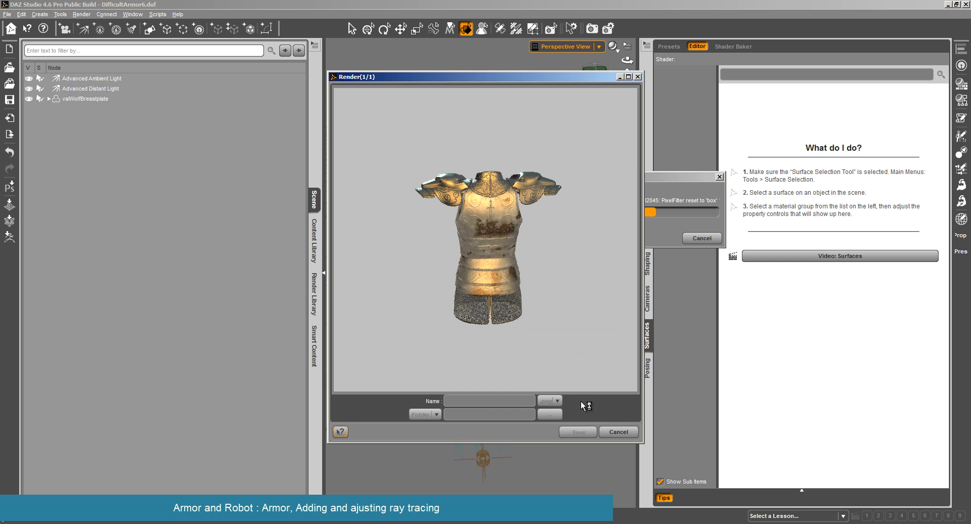
left_click(618, 432)
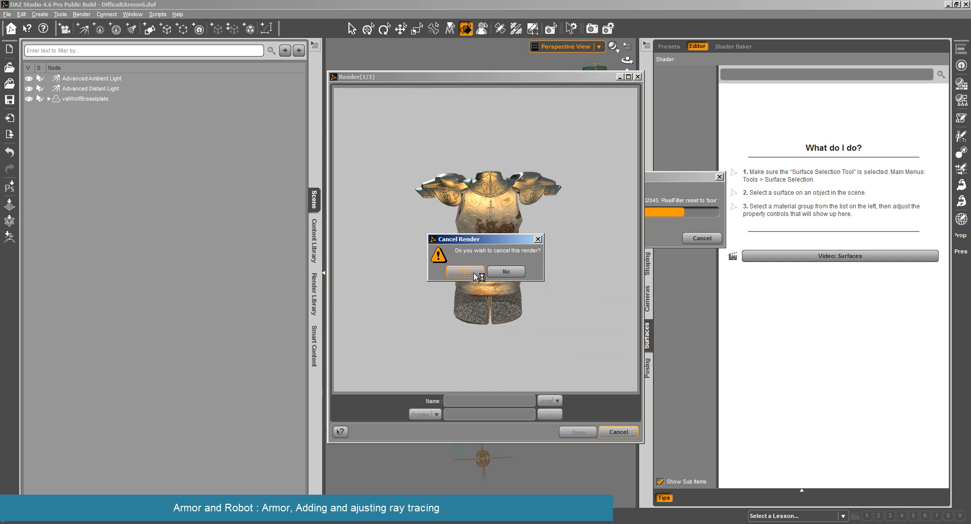
left_click_drag(627, 61, 254, 233)
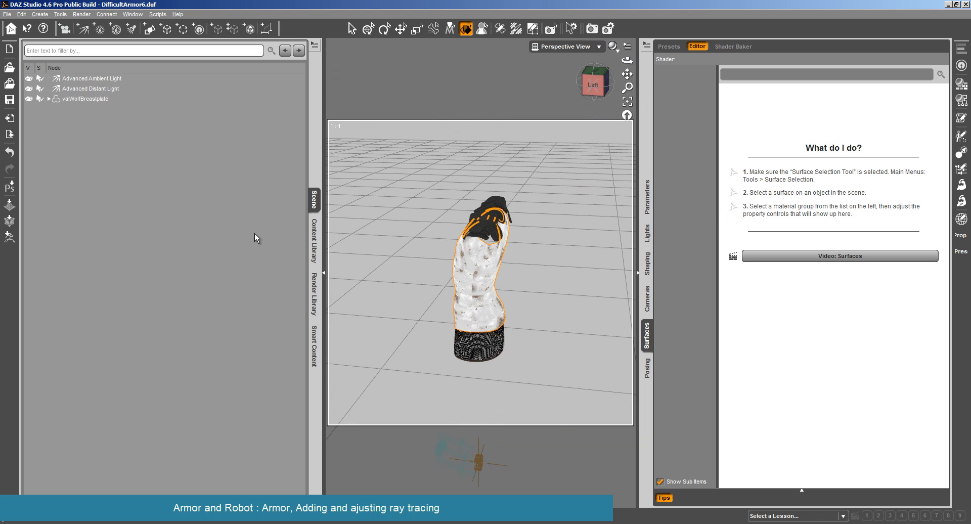
Delete the Advanced Ambient Light and the Advanced Distant Light from the scene
left_click(313, 268)
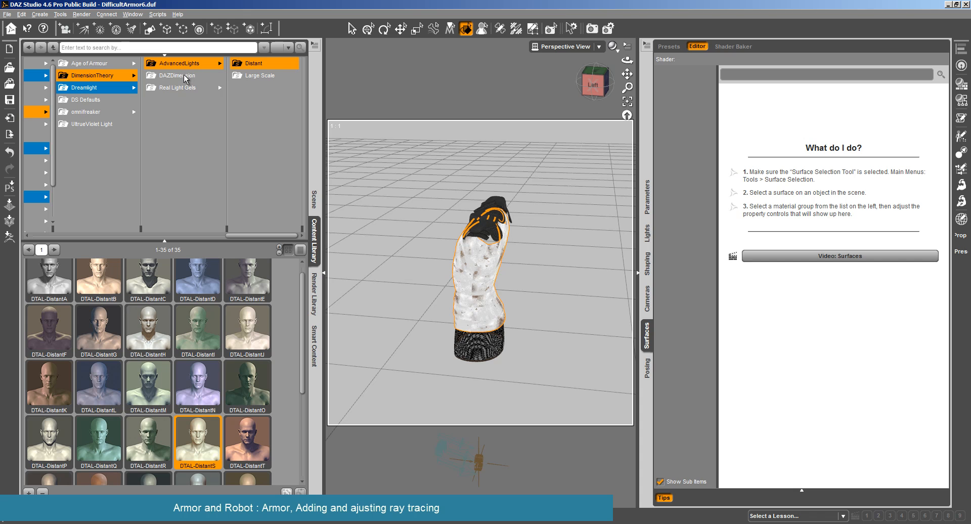
left_click(314, 199)
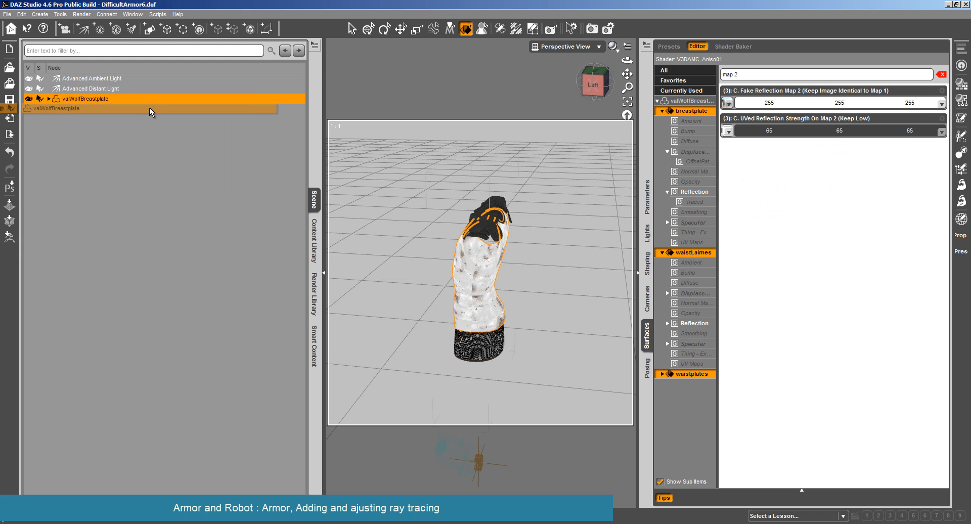
left_click(108, 81)
left_click(110, 88, "shift")
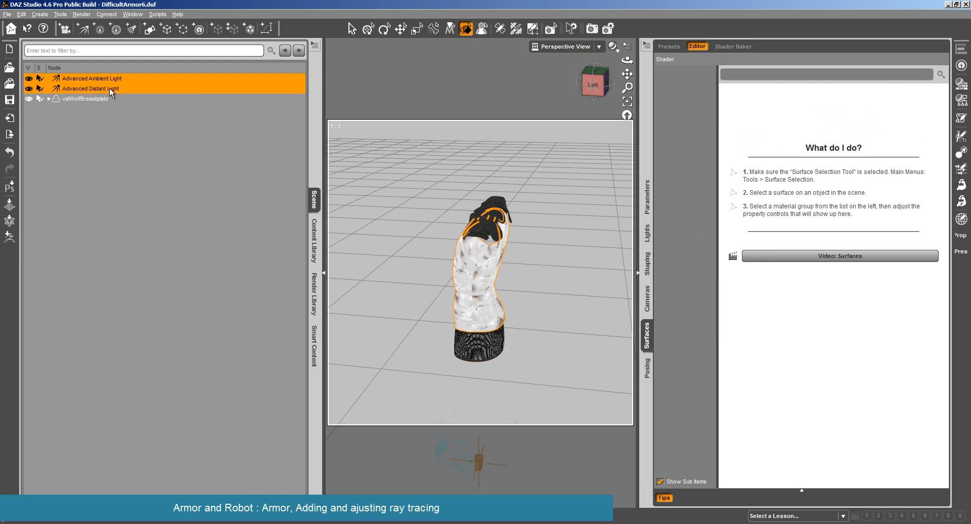
key("Delete")
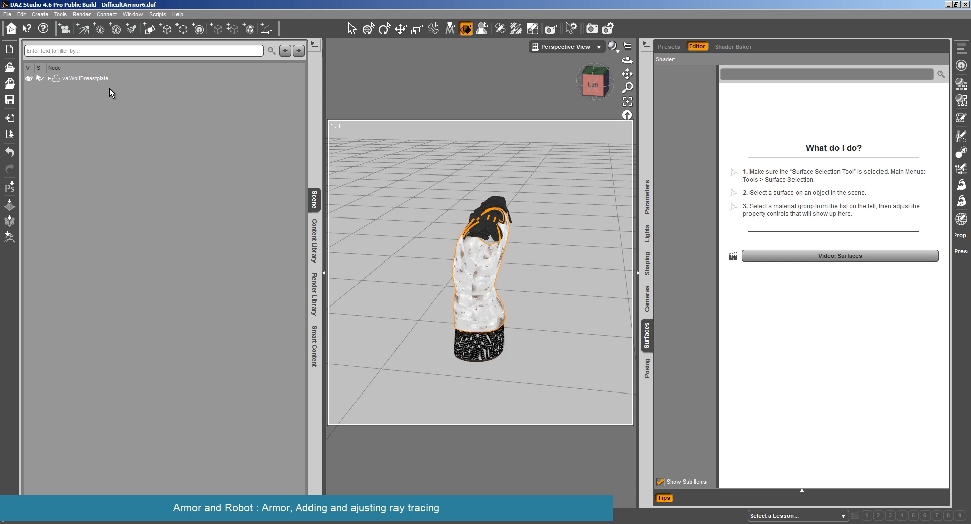
Browse Dreamlight's Studio Light PRO 4.6 light collection and open its 3 - Pin Up presets
left_click(314, 241)
left_click(84, 87)
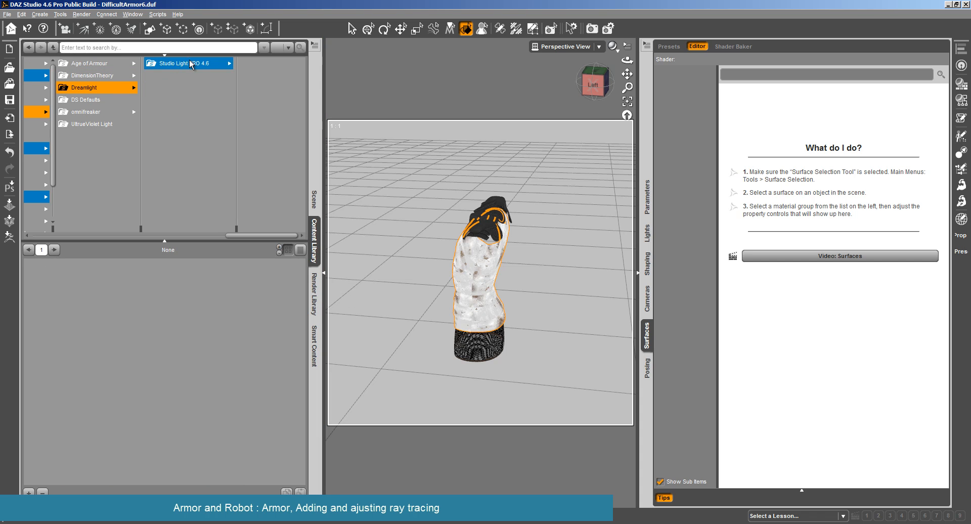
left_click(190, 64)
left_click(263, 64)
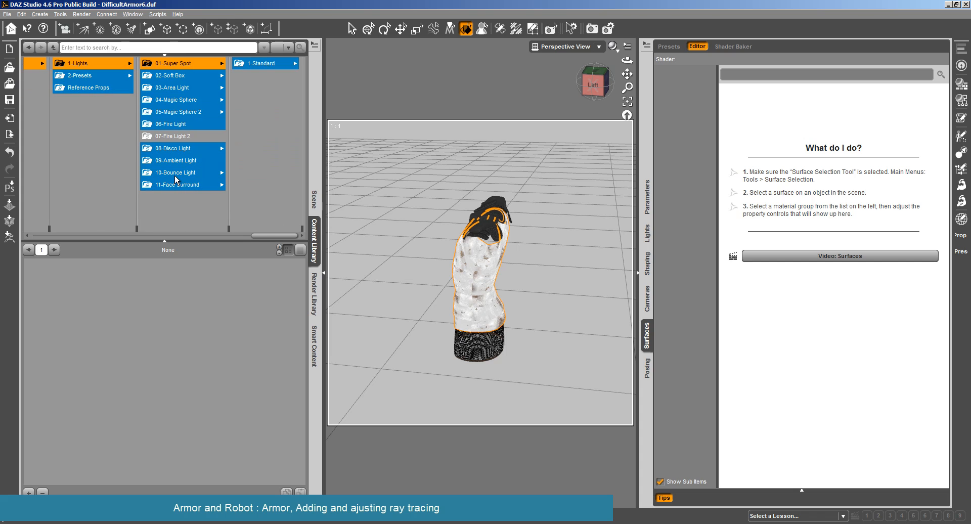
left_click(102, 77)
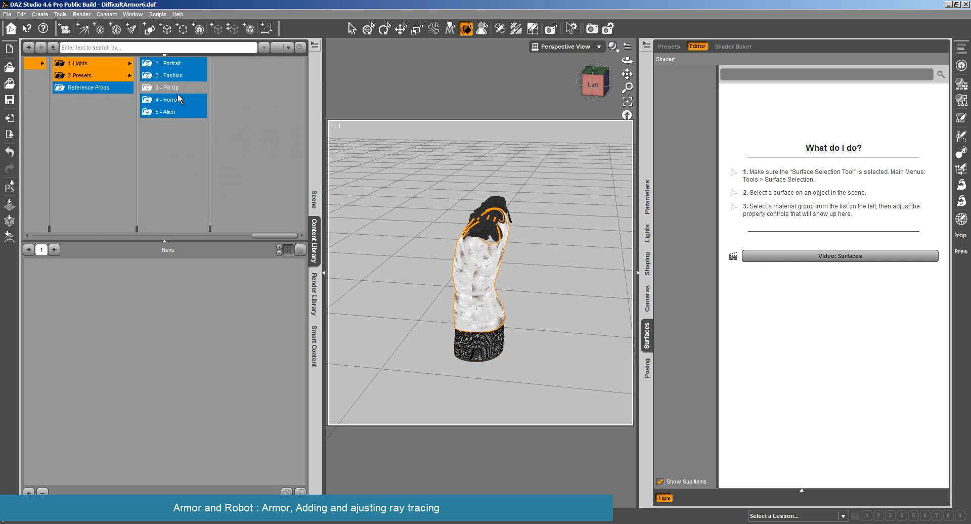
left_click(181, 76)
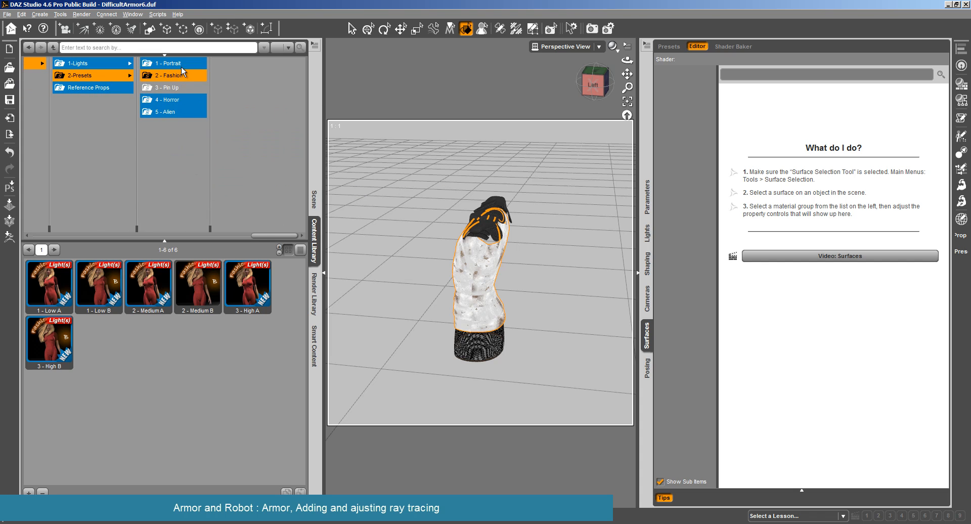
left_click(176, 88)
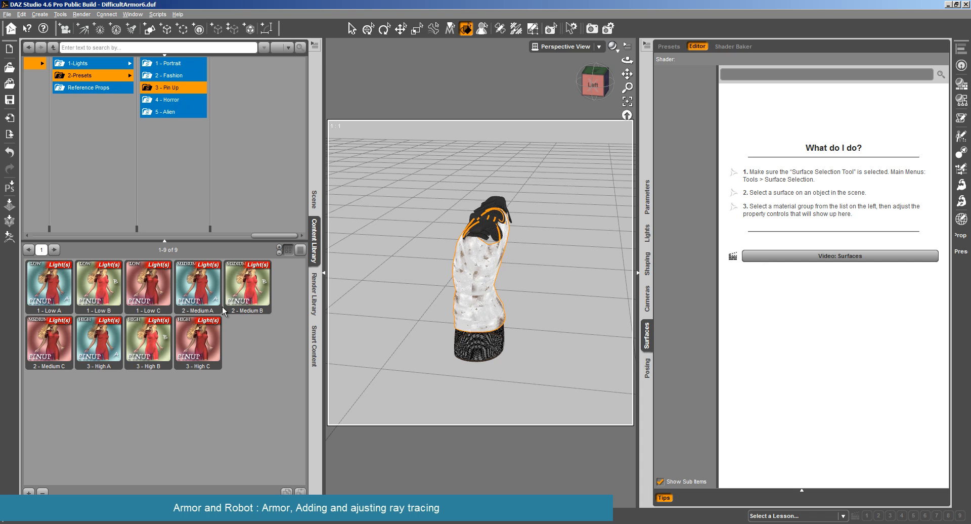
left_click(181, 64)
left_click(181, 89)
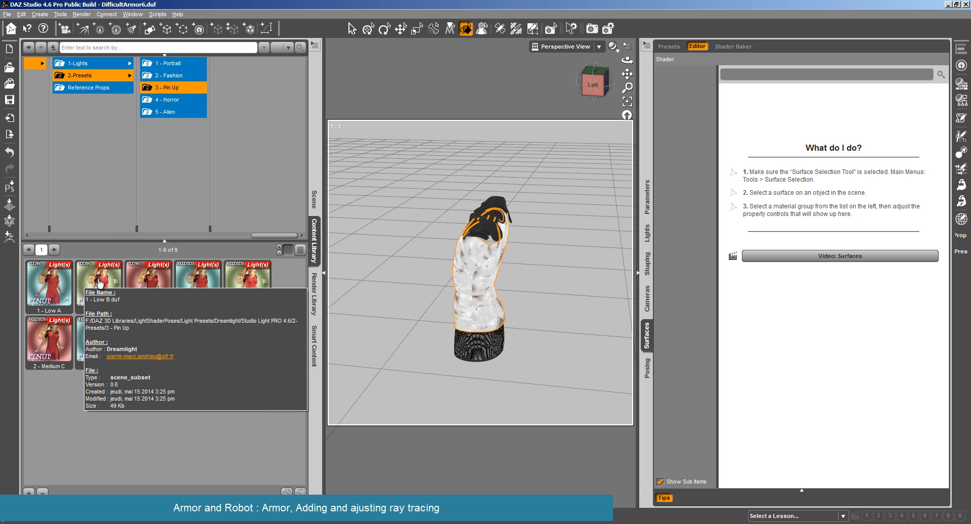
Load the Pin Up light presets 1 - Low B, 2 - Medium B and 3 - High B
double_click(99, 283)
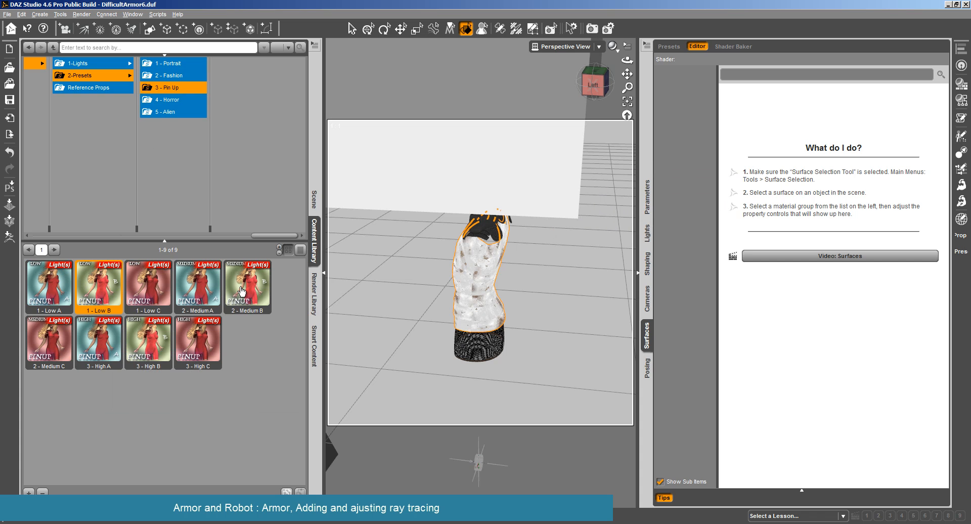
double_click(241, 288)
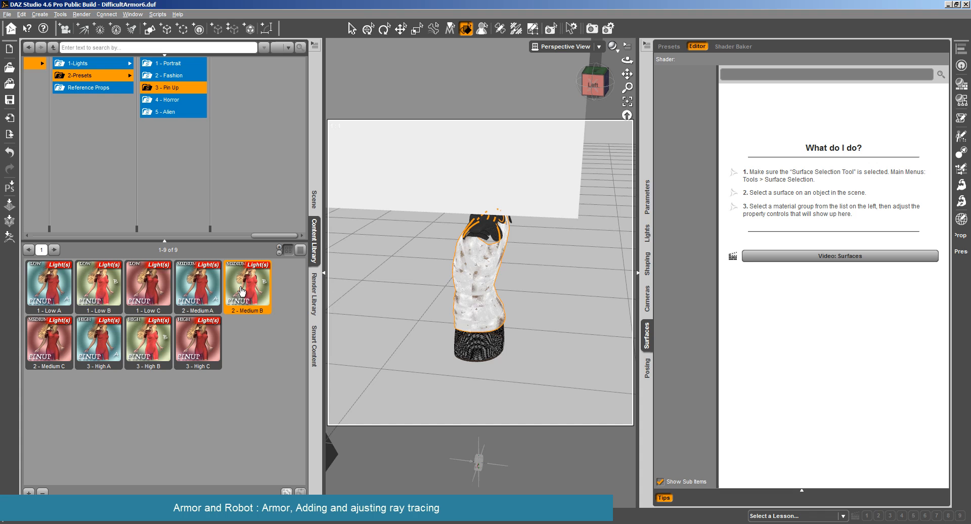
double_click(153, 349)
Render a close front view of the armor under the Pin Up lights and cancel the render after inspecting it
left_click_drag(626, 62, 688, 55)
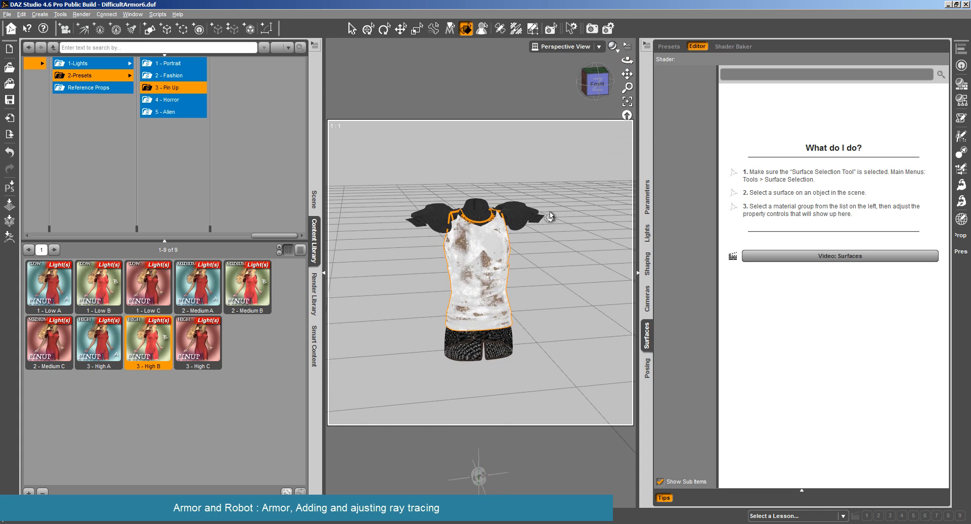
scroll(516, 275, "down", 8)
scroll(516, 275, "up", 5)
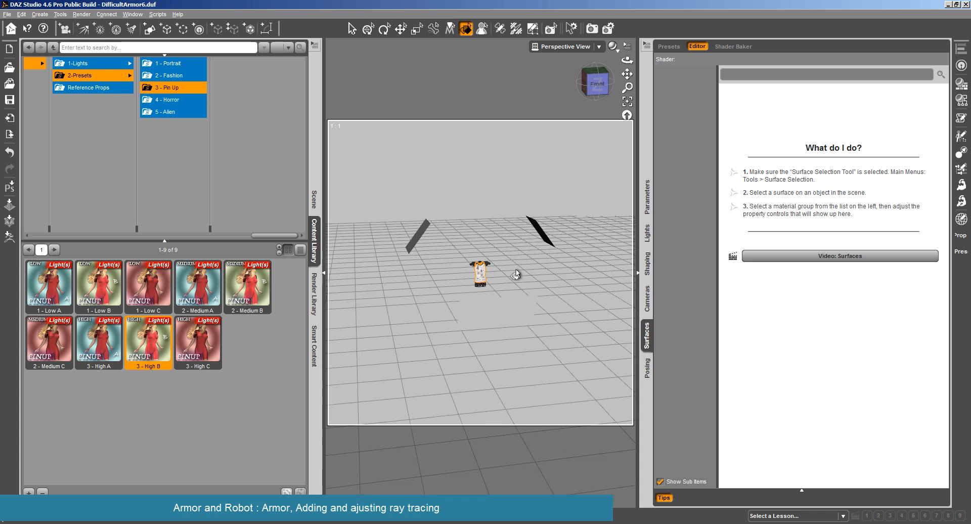
scroll(516, 274, "up", 10)
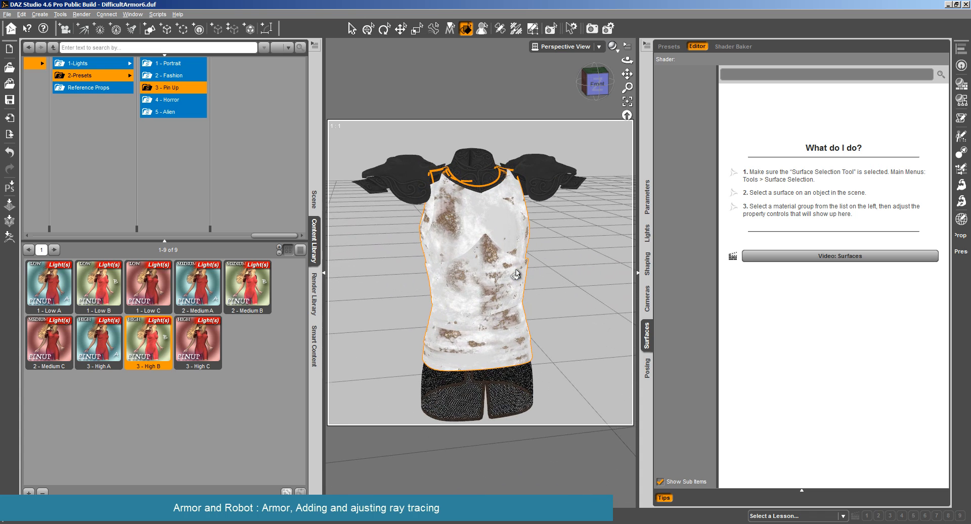
left_click(82, 14)
left_click(94, 24)
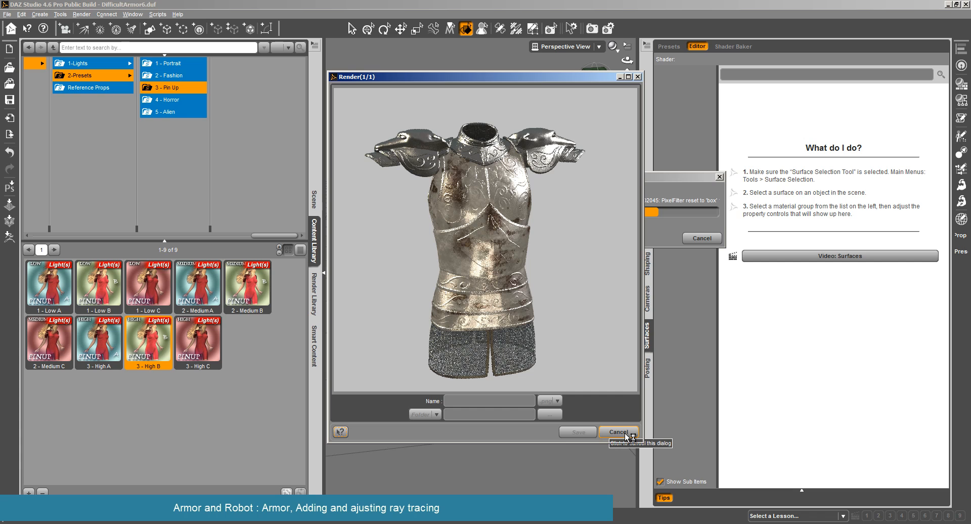
left_click(627, 434)
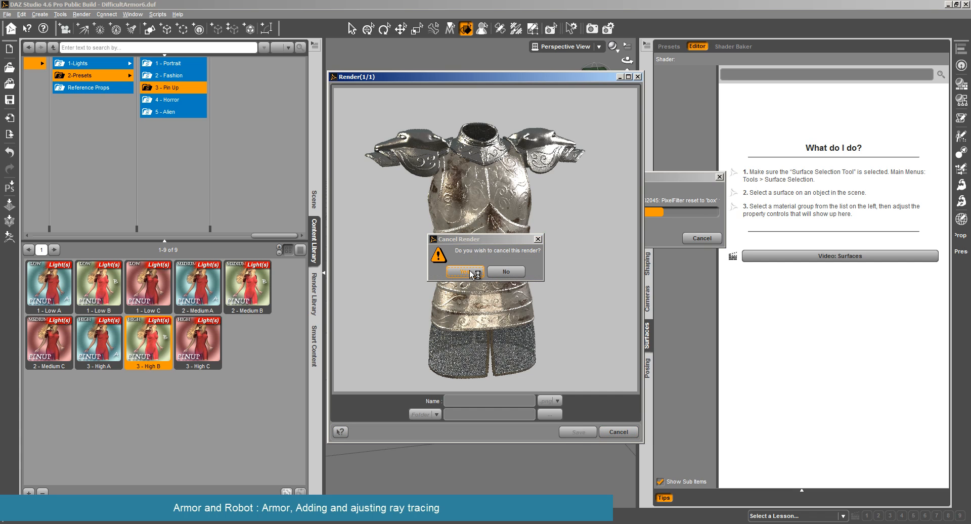
left_click(465, 273)
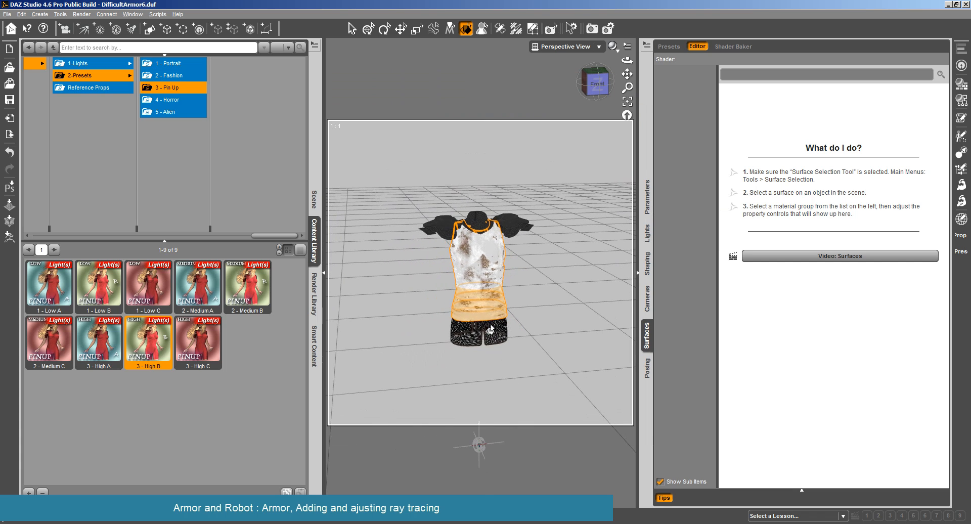
Select the chain mail's surface and frame the mail at the hips in a close front view
left_click(489, 337)
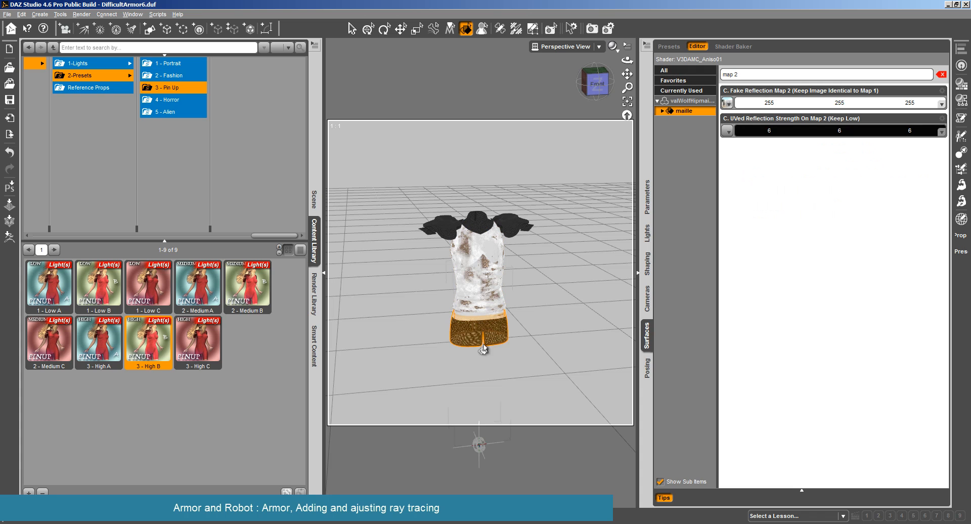
left_click(627, 103)
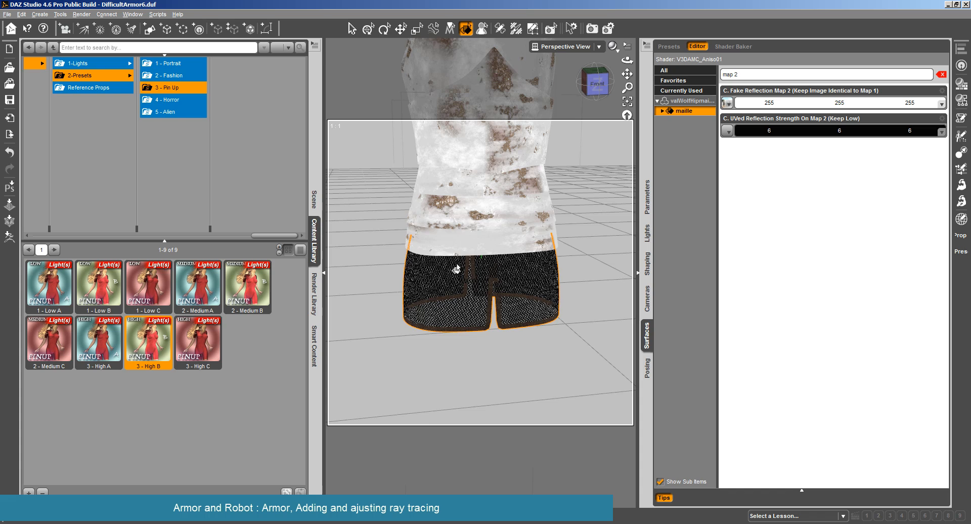
scroll(499, 286, "up", 5)
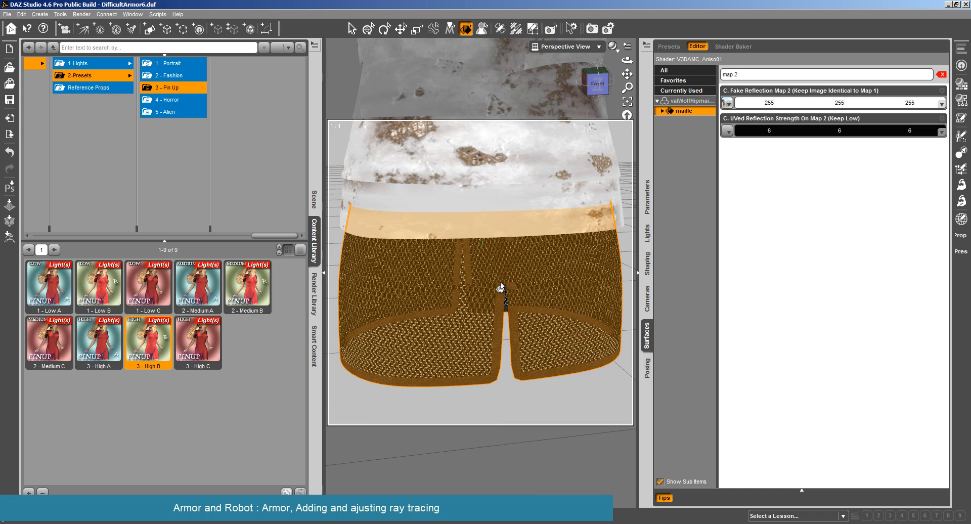
left_click_drag(627, 75, 627, 21)
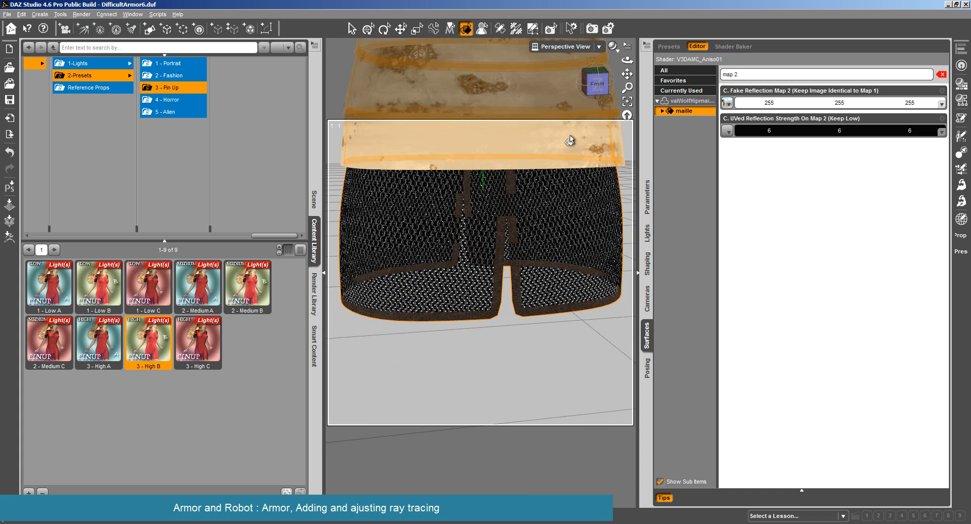
scroll(569, 141, "up", 3)
scroll(568, 141, "down", 2)
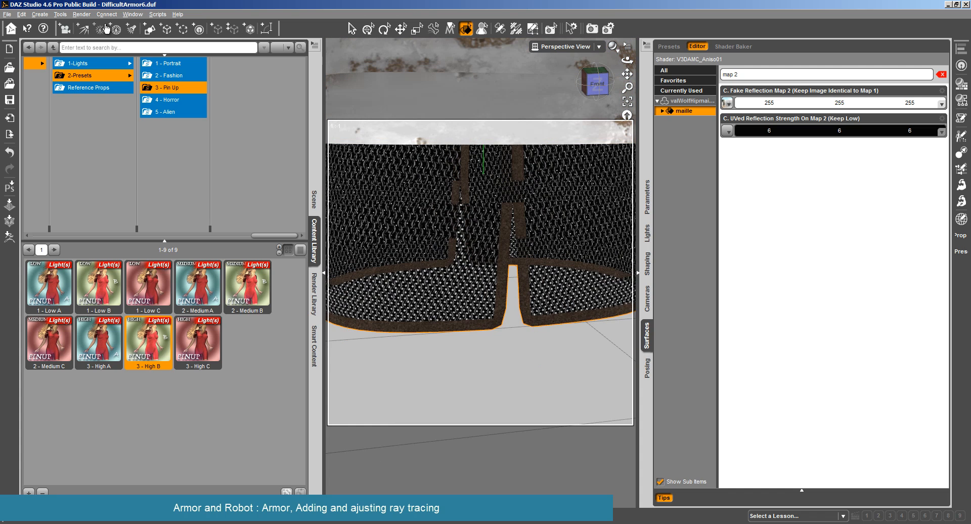
left_click(82, 16)
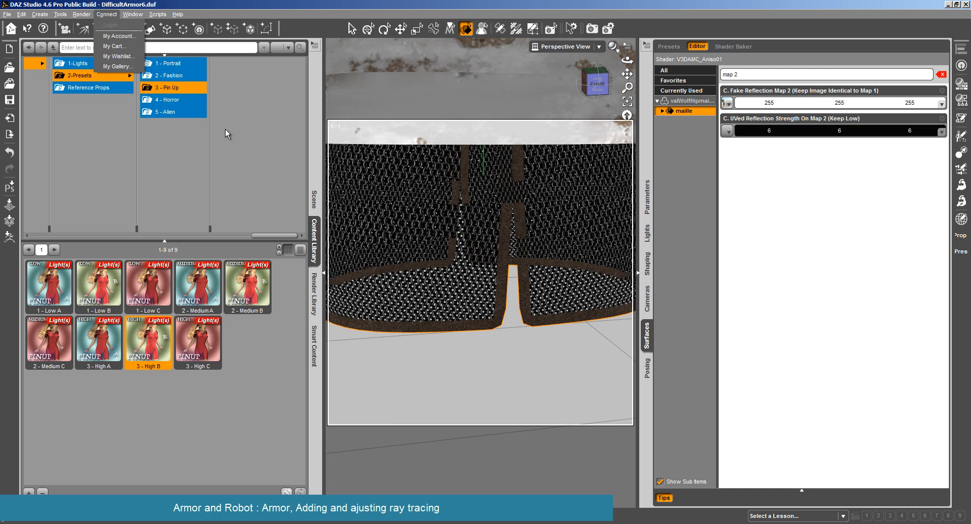
Delete the AreaLight - HeadLamp Blocker and the Pin Up B high, low and medium light groups from the scene
left_click(313, 202)
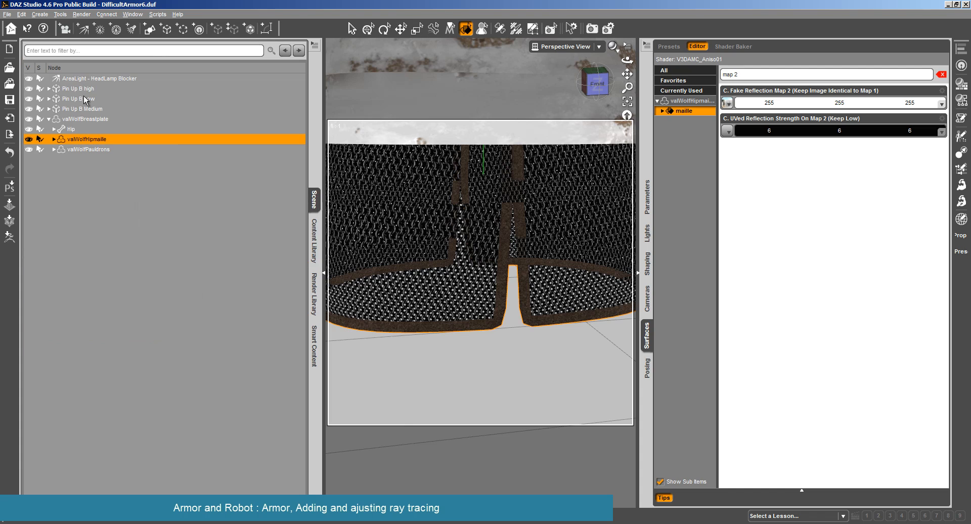
left_click(78, 81)
left_click(99, 109, "shift")
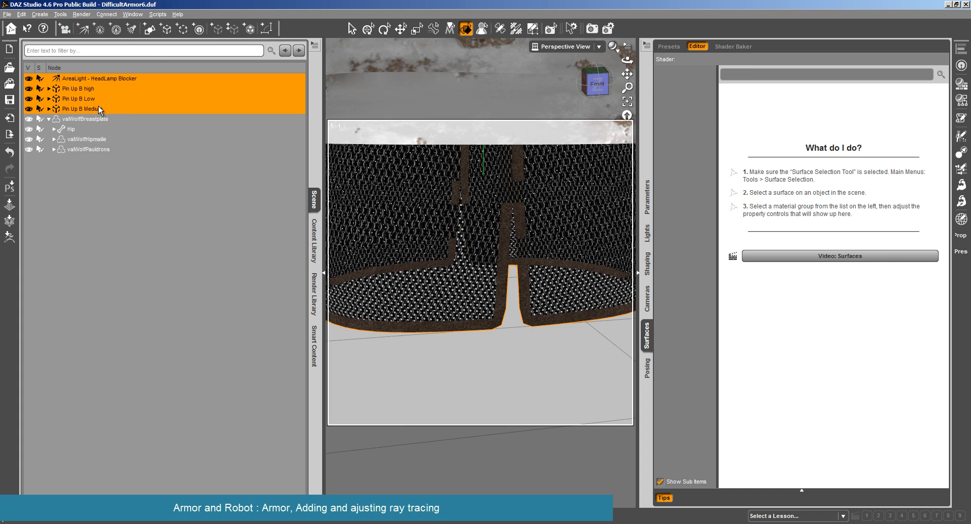
key("Delete")
Load the recommended development lights setup with 4 infinite lights from V3D's Advanced Metal Creator shader presets
left_click(313, 240)
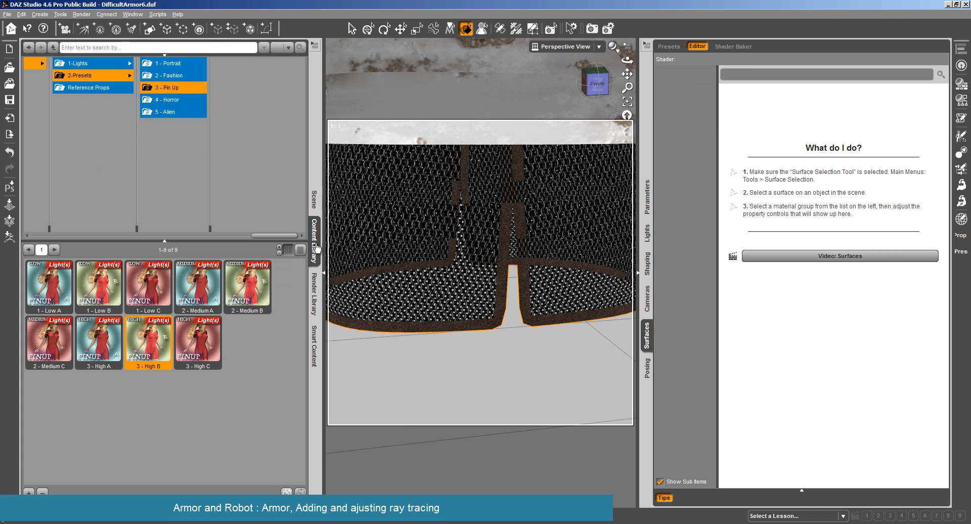
left_click_drag(278, 235, 93, 234)
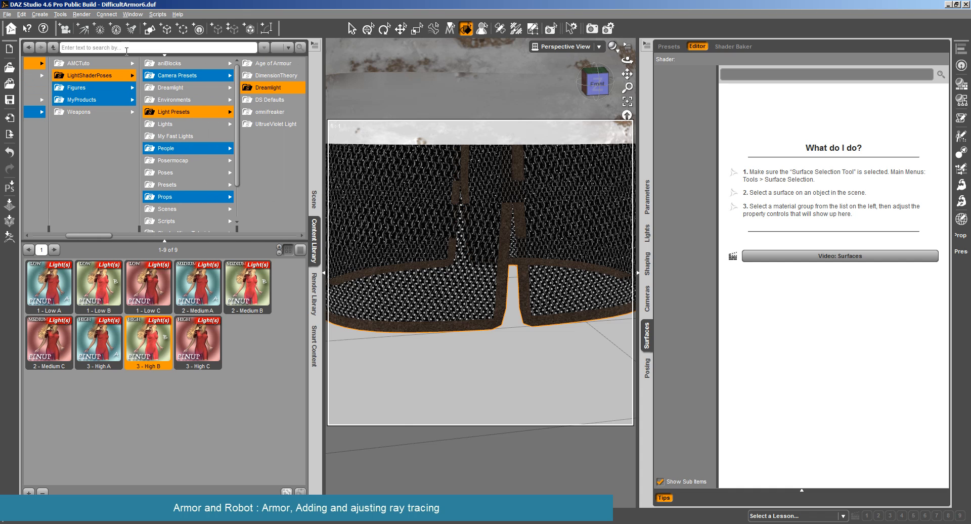
left_click(66, 66)
left_click(173, 65)
left_click(239, 62)
left_click(241, 62)
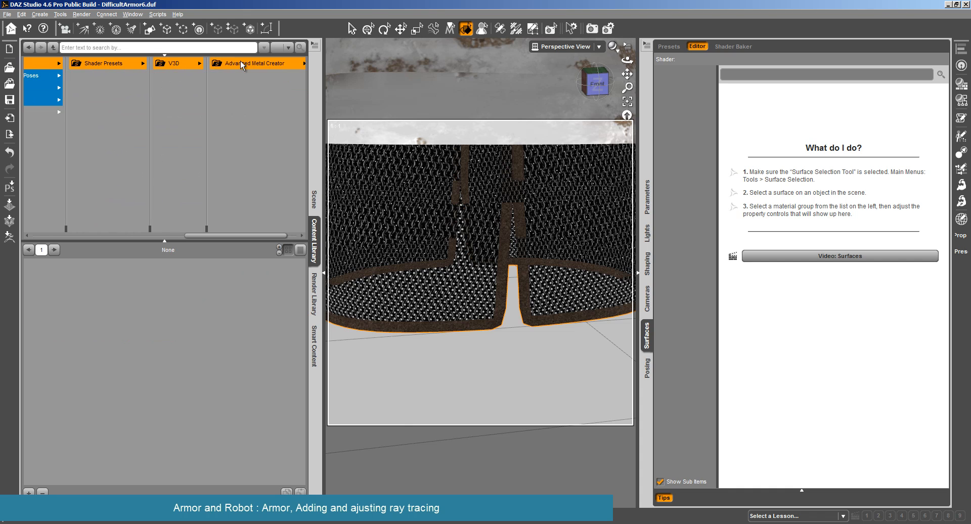
double_click(57, 328)
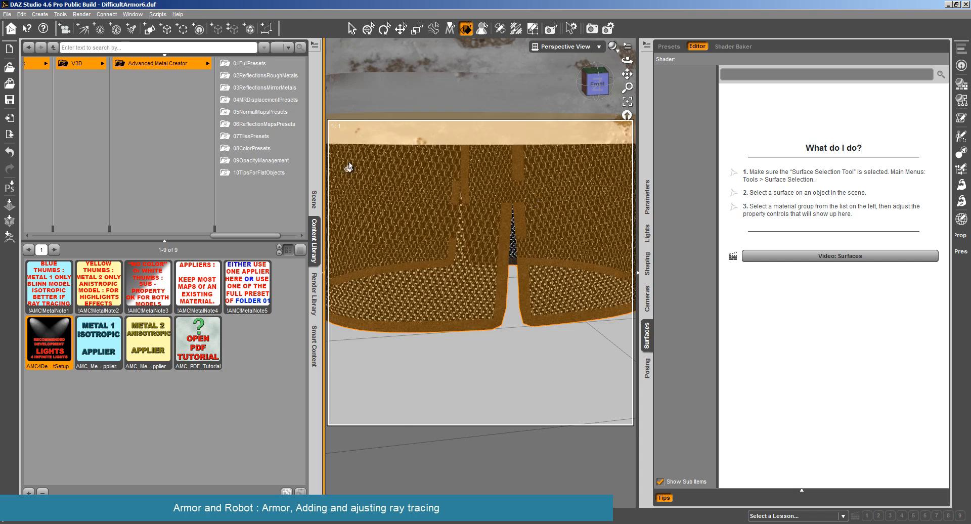
left_click(312, 207)
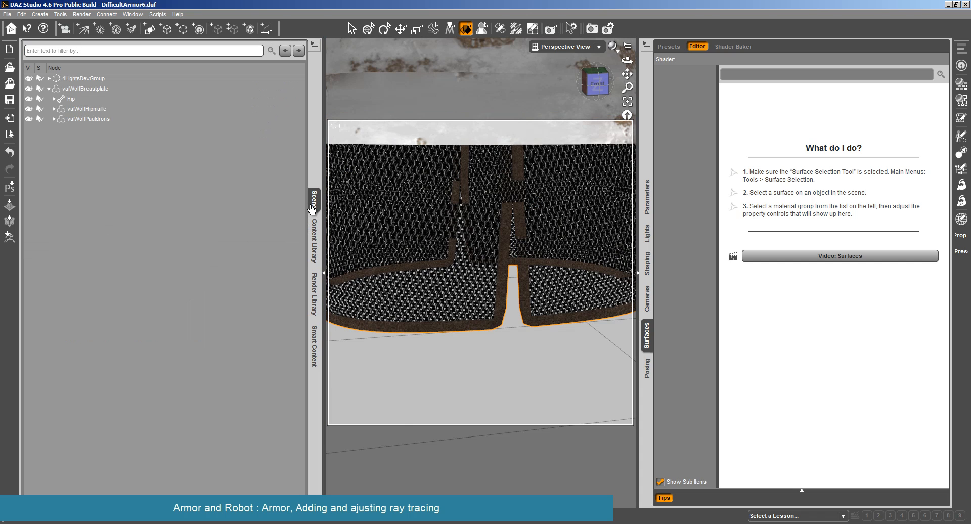
Render the chain mail under the development lights and cancel the render after inspecting it
left_click(81, 14)
left_click(83, 23)
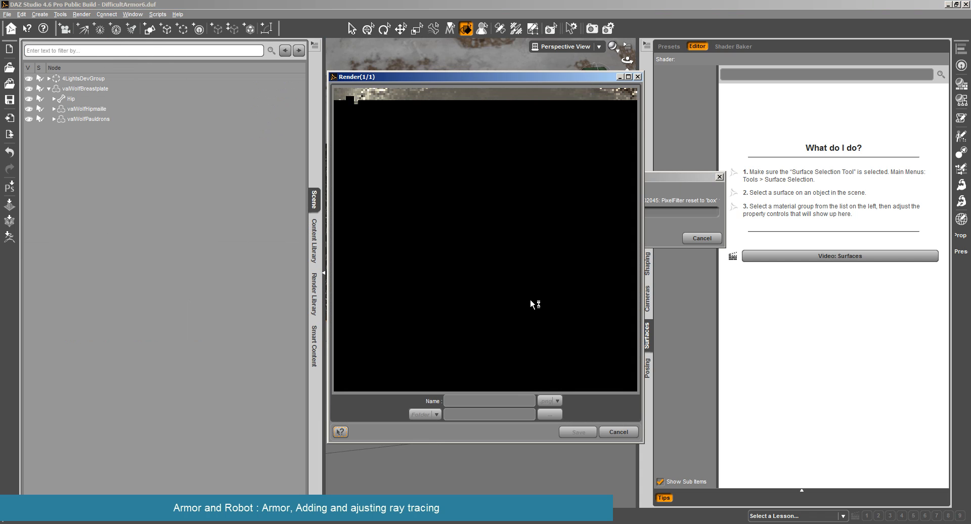
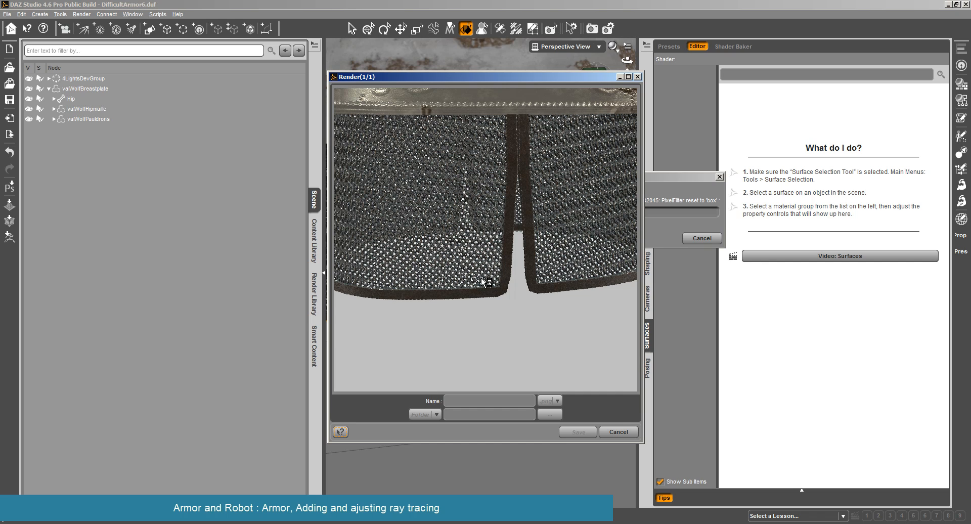
left_click(618, 432)
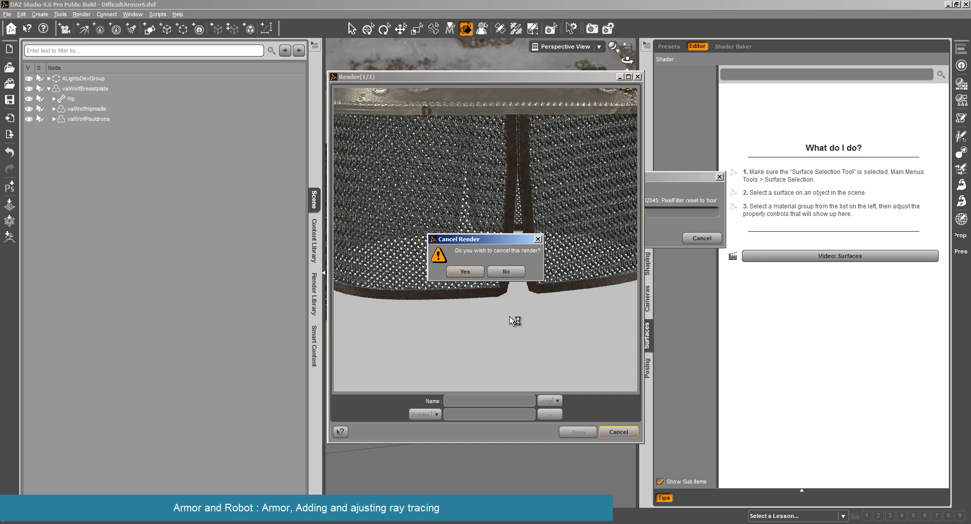
left_click(477, 272)
Hide the valWolfBreastplate figure so the chain mail is displayed without the breastplate over it
left_click(490, 199)
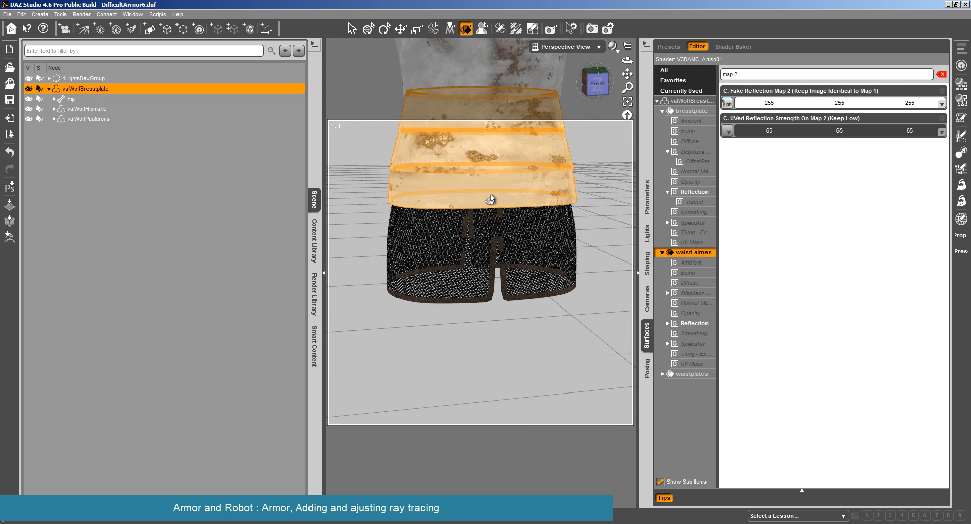
left_click(314, 199)
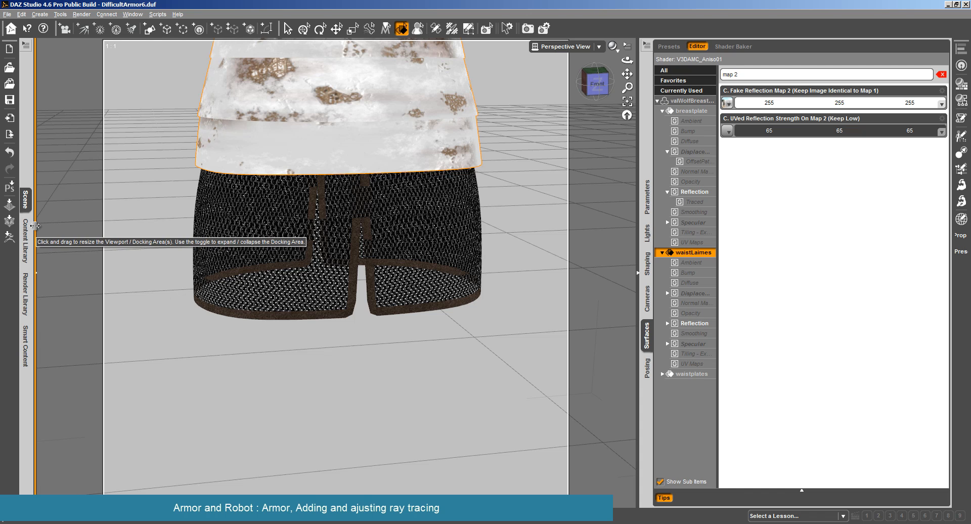
left_click(25, 200)
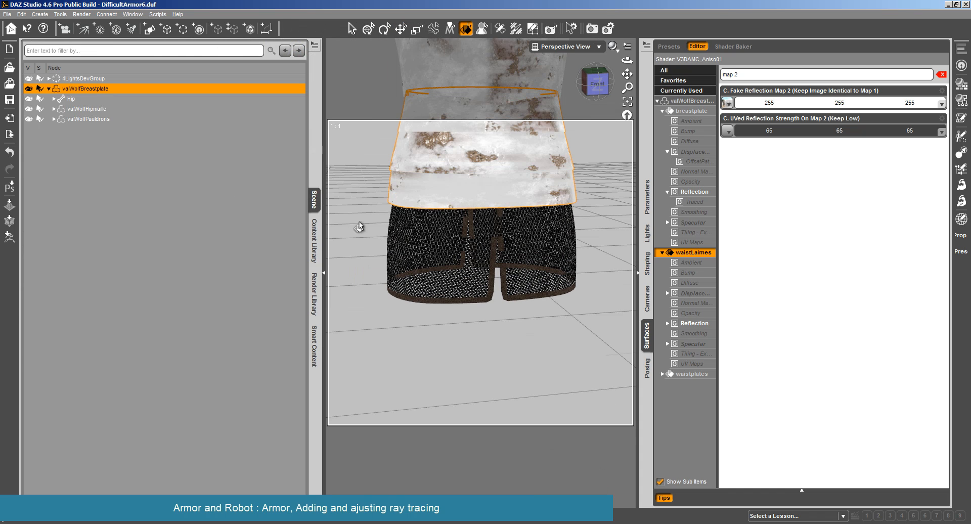
left_click(29, 88)
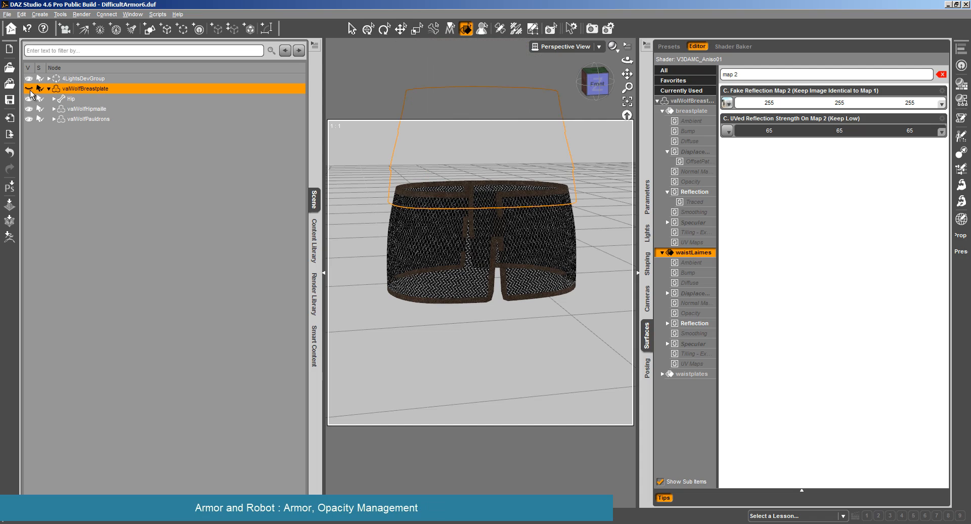
Set the chain mail's A. Set More Reflective value to 100% in the maille surface's reflection settings
scroll(482, 250, "up", 3)
scroll(489, 247, "down", 2)
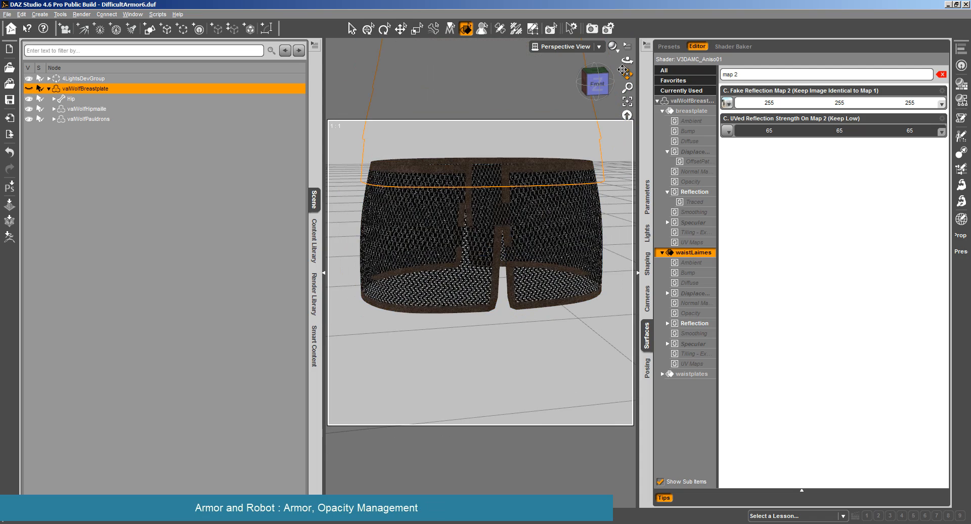
left_click_drag(627, 60, 632, 81)
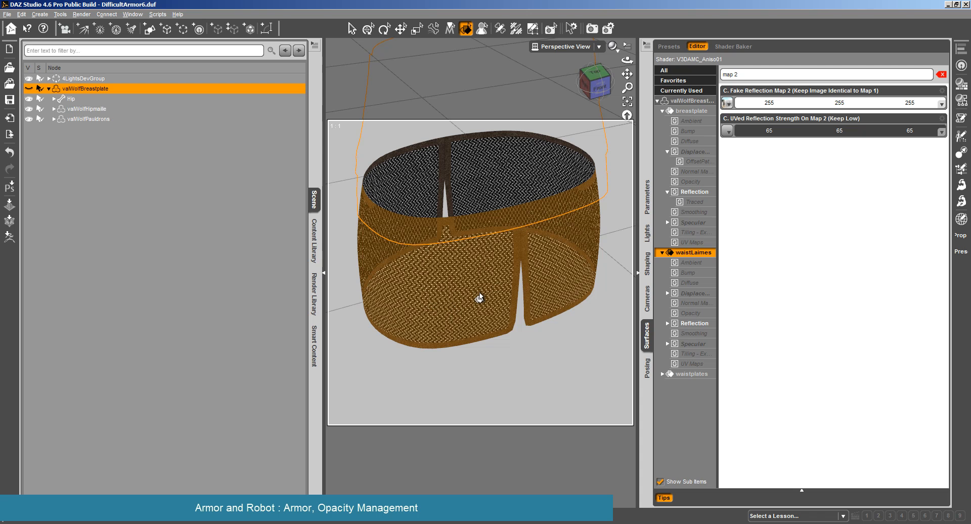
left_click(454, 284)
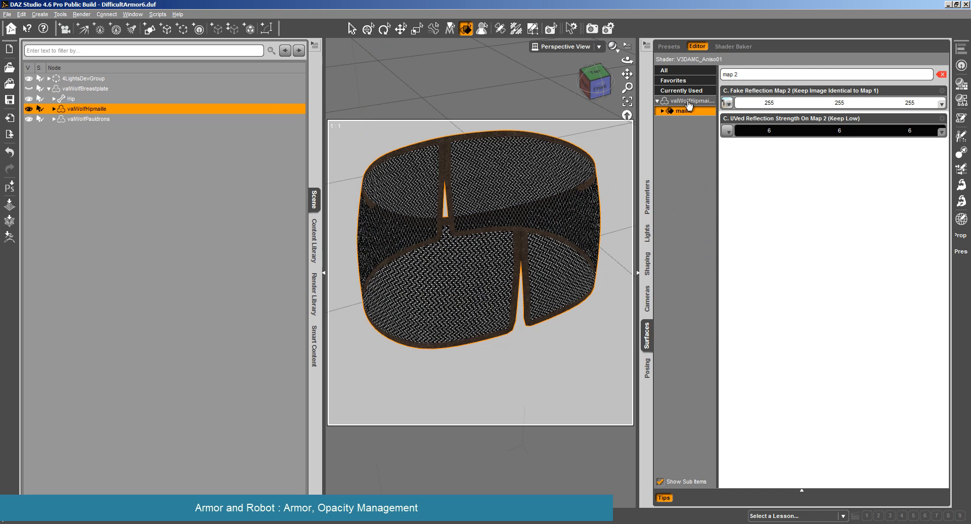
left_click(663, 111)
left_click(694, 182)
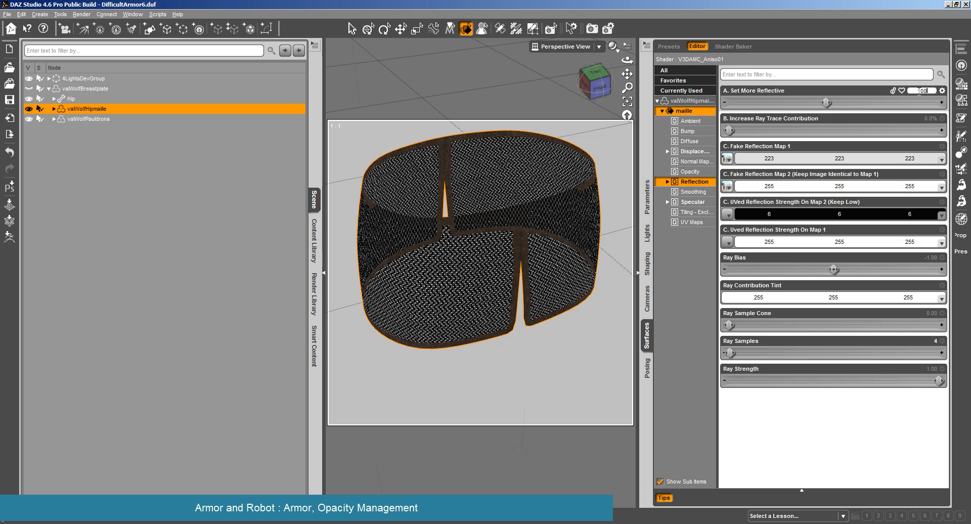
left_click(919, 92)
type("100")
key("Return")
Render the more reflective chain mail from an angled view above and cancel the render after inspecting it
key("ctrl+r")
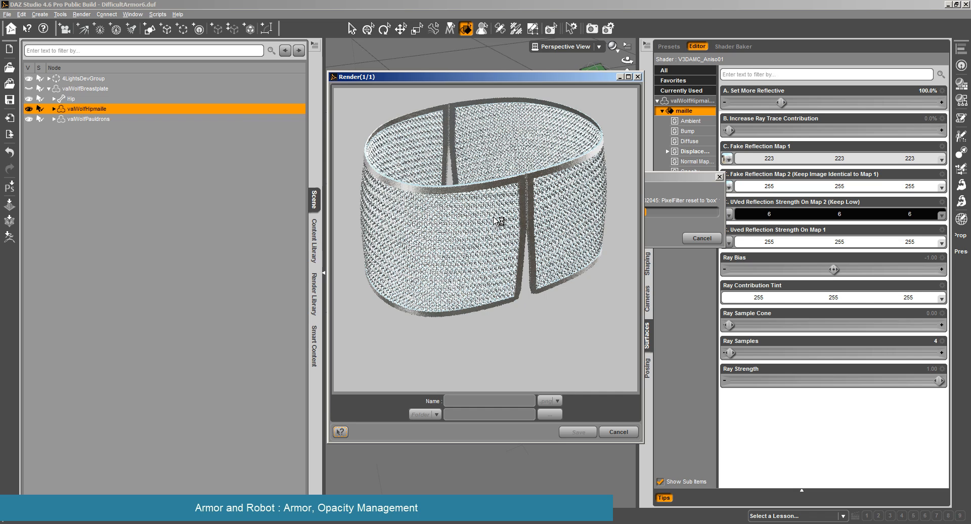
left_click(616, 431)
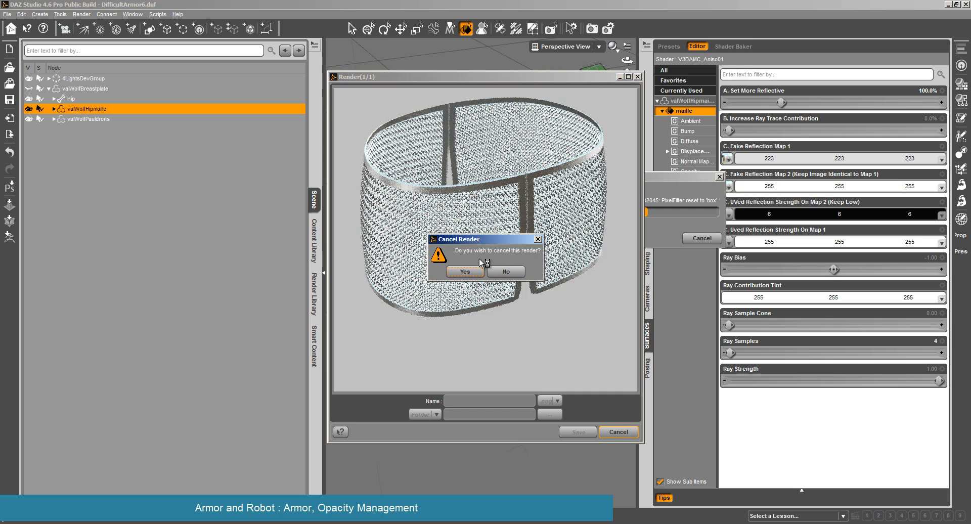
left_click(476, 273)
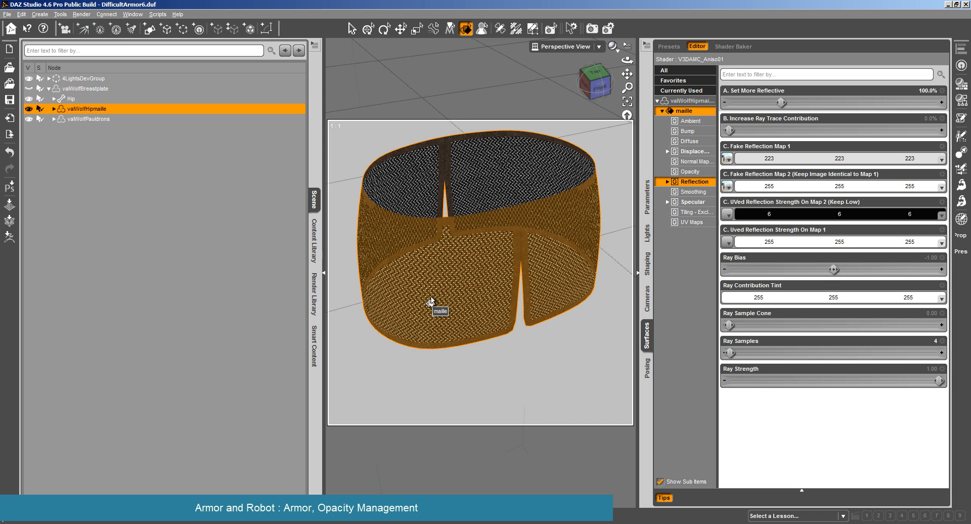
Apply the Metal 2 opacity preset from 09OpacityManagement to the maille surface, render it and cancel the render after inspecting it
left_click(434, 263)
left_click(314, 237)
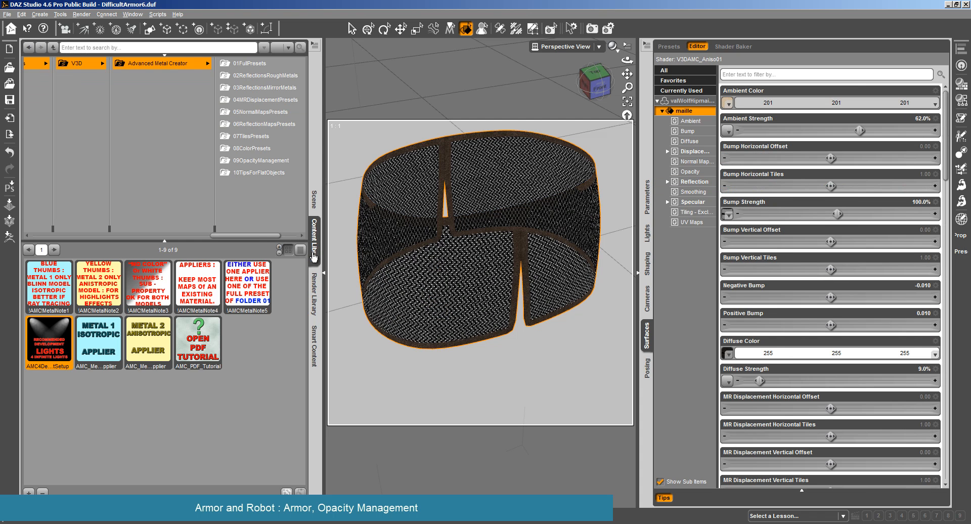
left_click(239, 163)
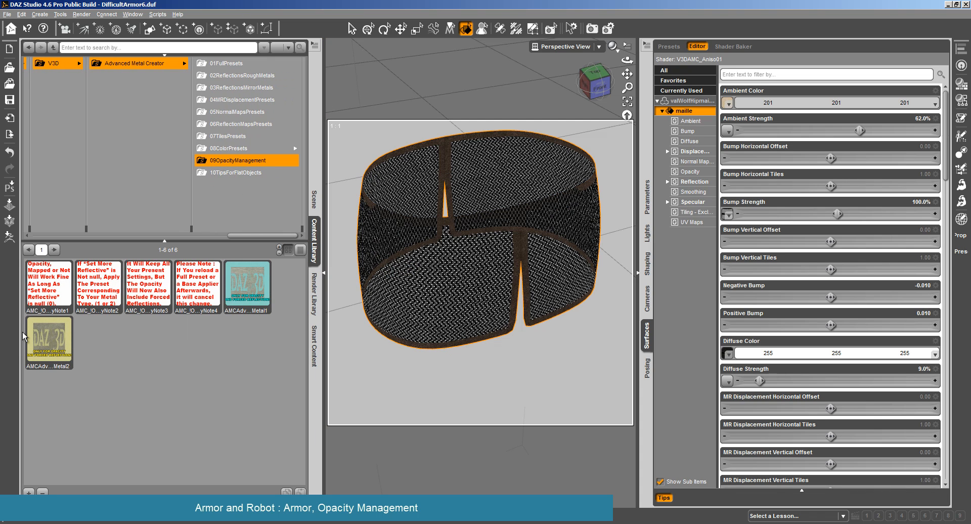
left_click(50, 347)
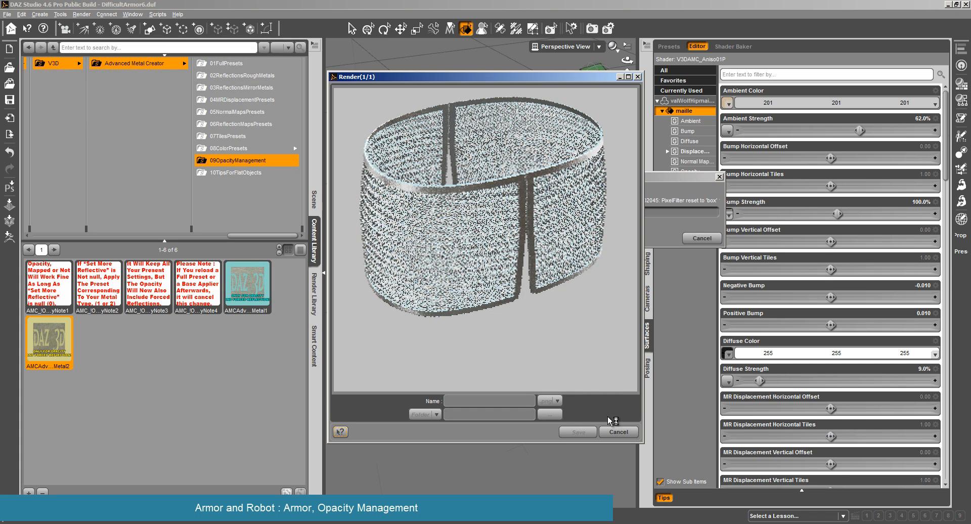
left_click(618, 432)
left_click(476, 274)
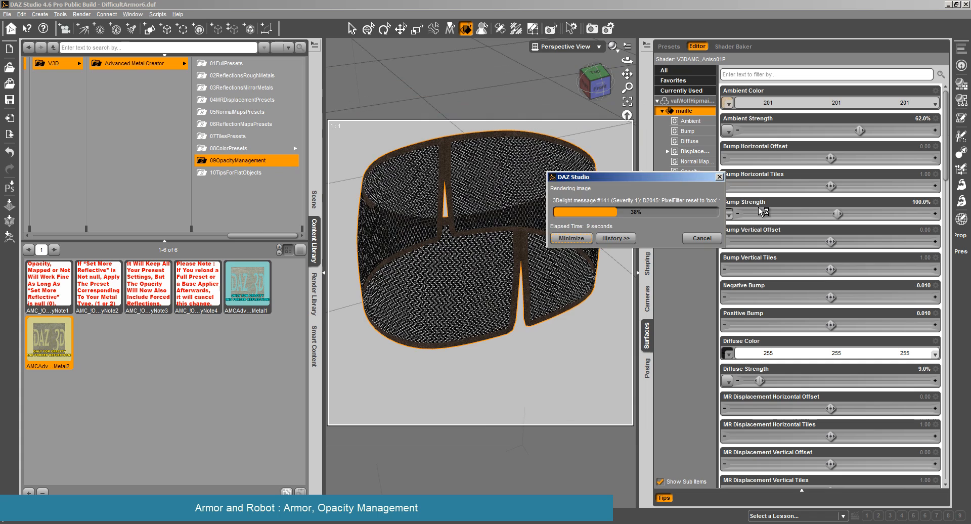
Check the maille surface's reflection settings and opacity map, and examine the chain mail's links up close
left_click(698, 183)
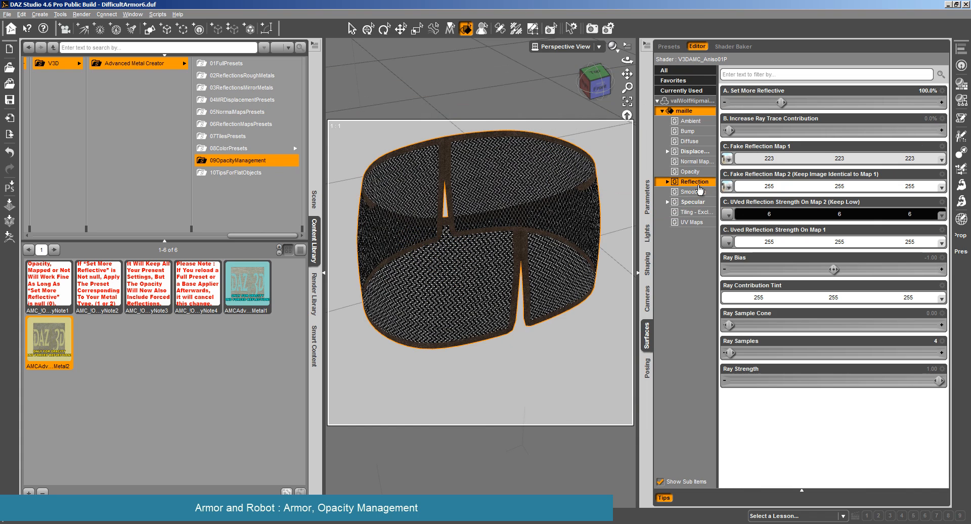
left_click(696, 172)
mouse_move(729, 105)
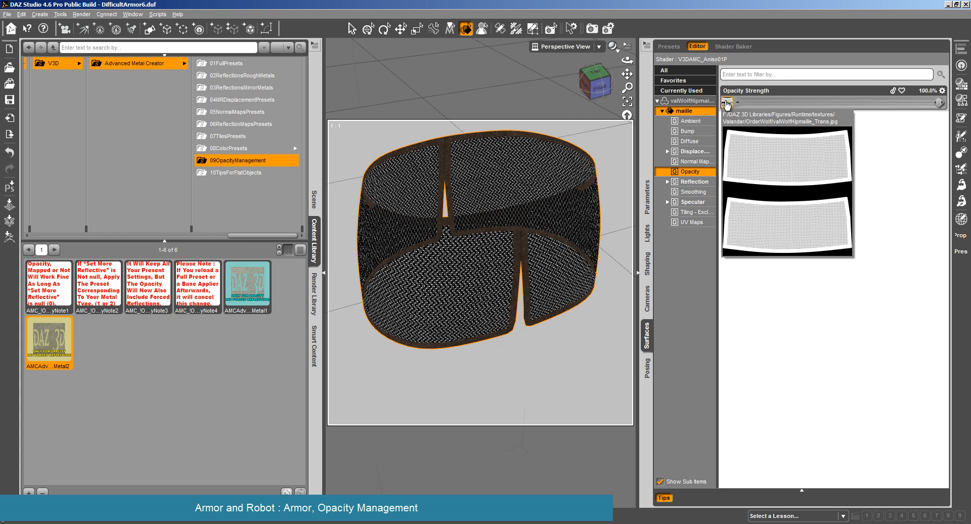
scroll(544, 234, "up", 3)
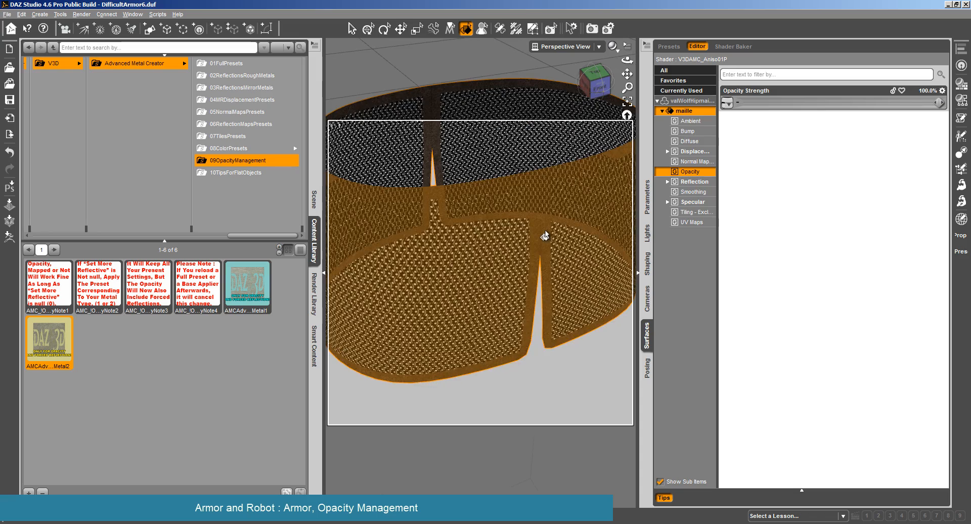
scroll(598, 154, "up", 5)
left_click_drag(631, 63, 609, 95)
scroll(519, 232, "up", 3)
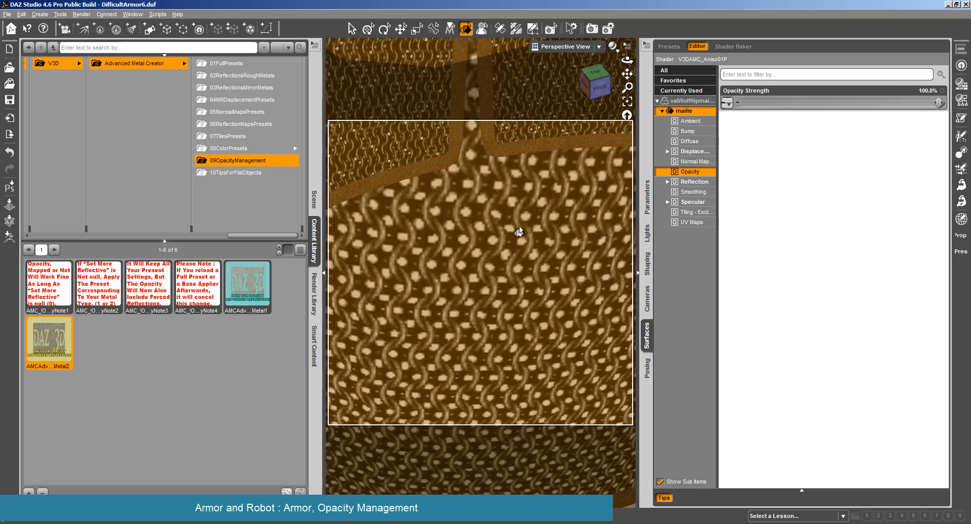
Render the close-up of the maille surface with its opacity preset and cancel the render after inspecting the links
left_click(427, 305)
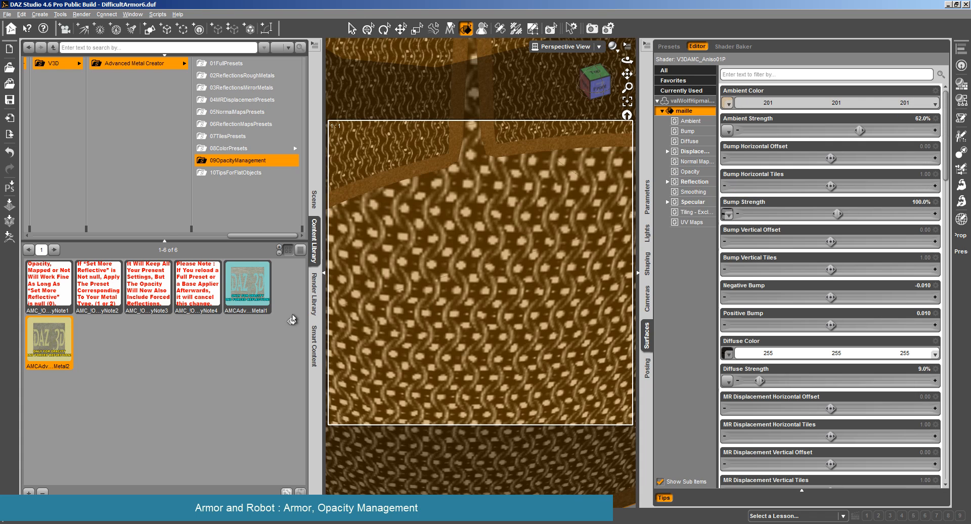
left_click(81, 15)
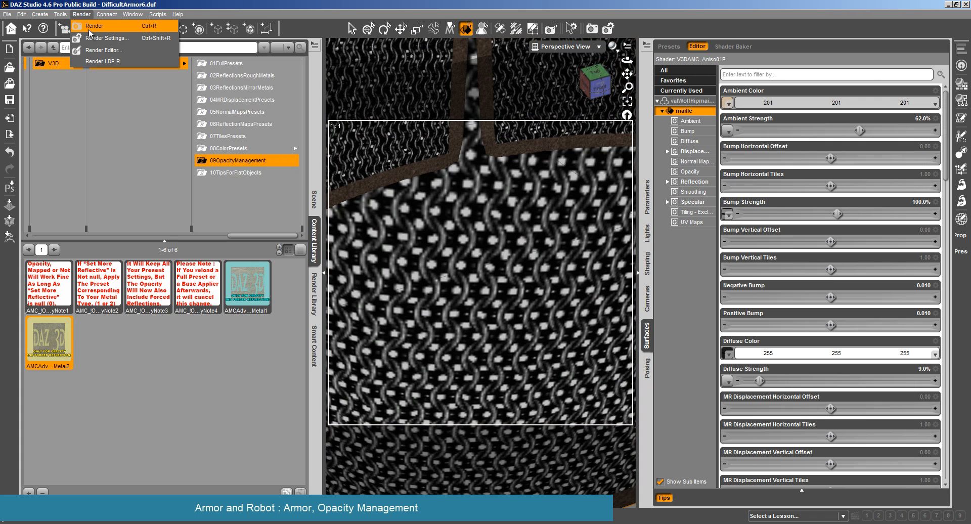
left_click(89, 23)
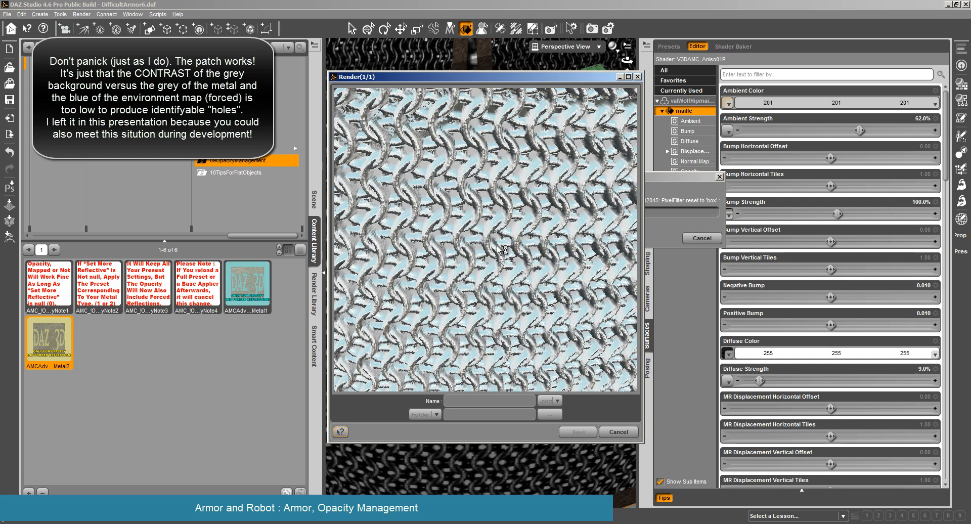
left_click(627, 432)
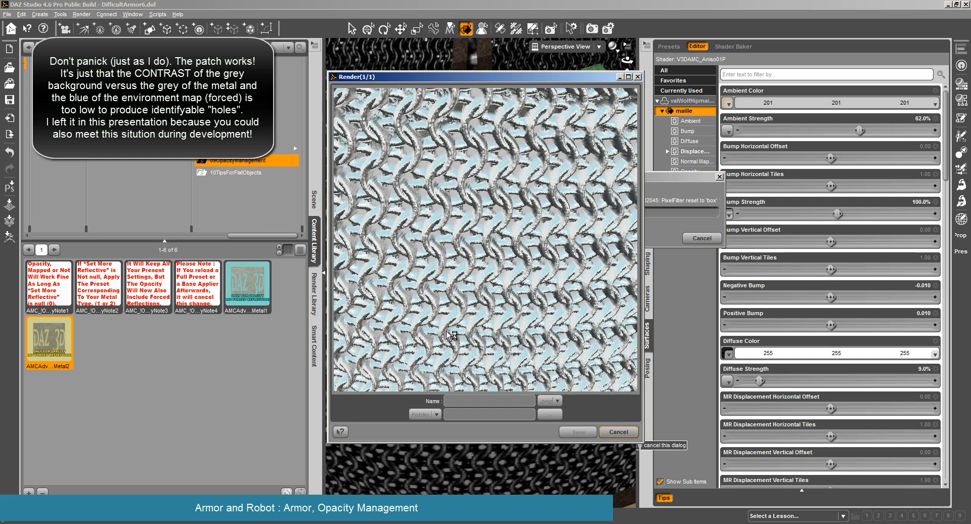
left_click(458, 272)
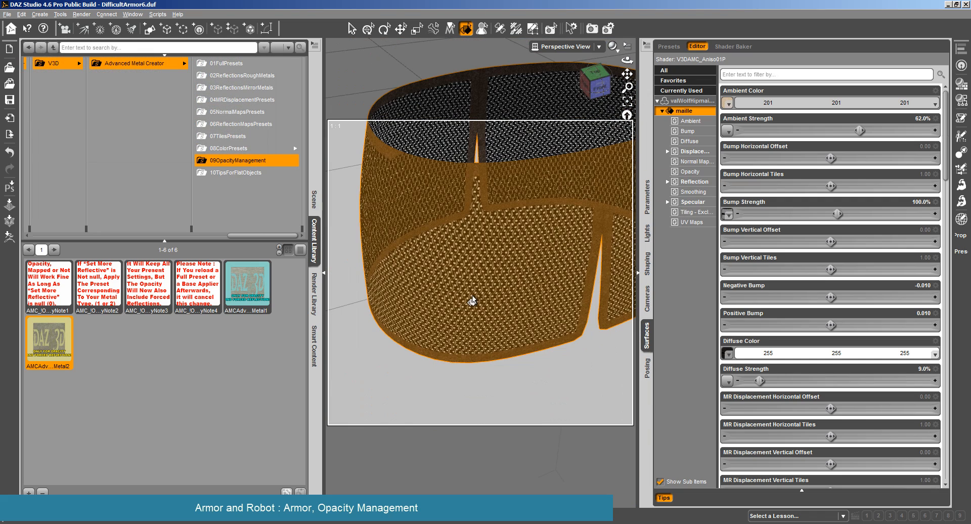
Change the viewport's background color to black
left_click(613, 46)
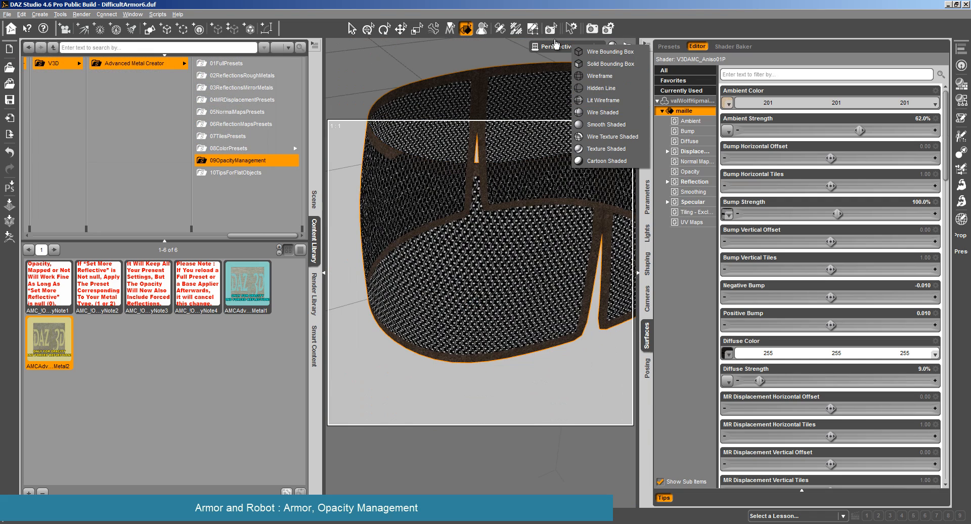
left_click(627, 46)
left_click(627, 45)
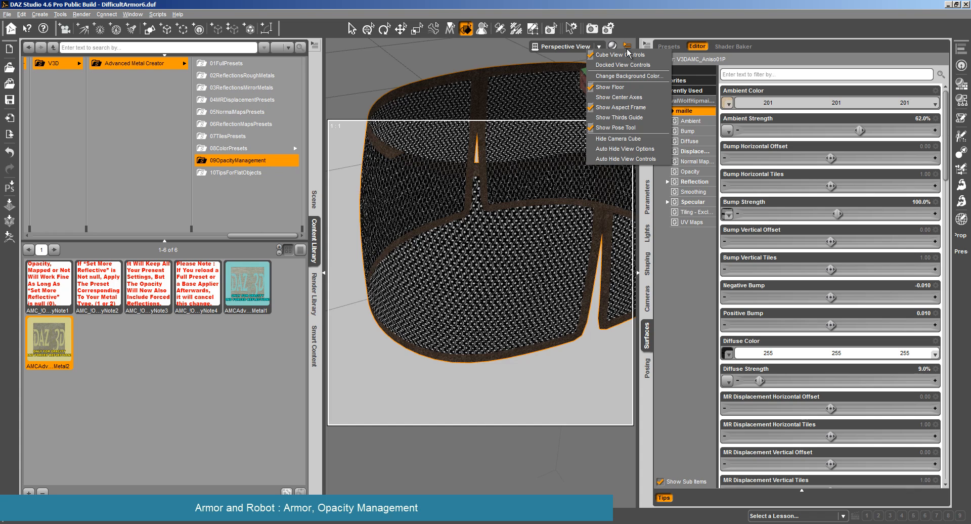
left_click(629, 75)
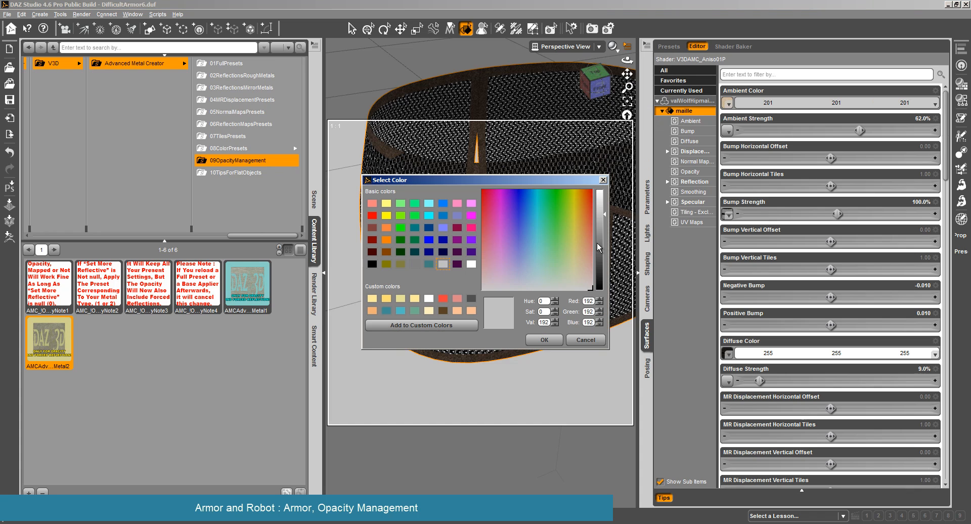
left_click_drag(597, 243, 599, 290)
left_click(544, 339)
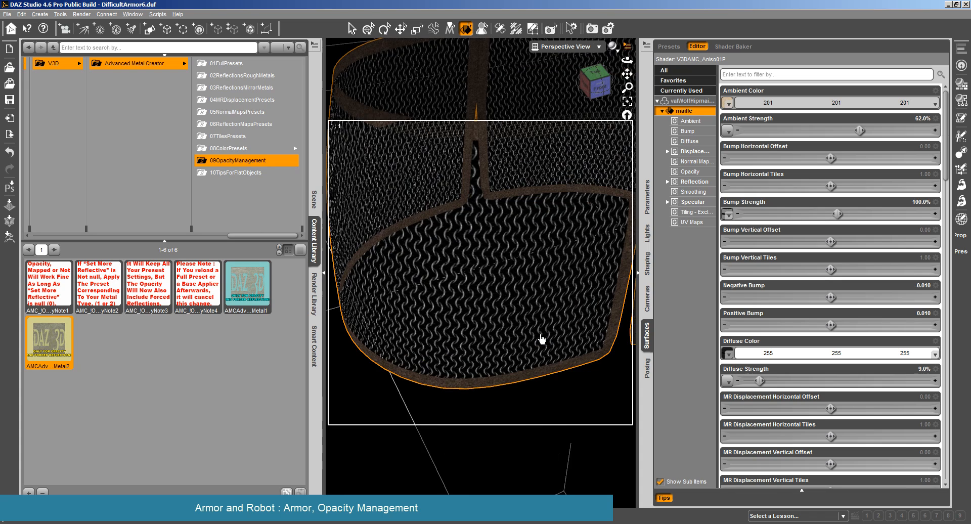
Apply the AMC_EnvMapCloudsBlueNOrange preset from 06ReflectionMapsPresets to the maille surface, framing the chain mail closer
scroll(542, 339, "up", 3)
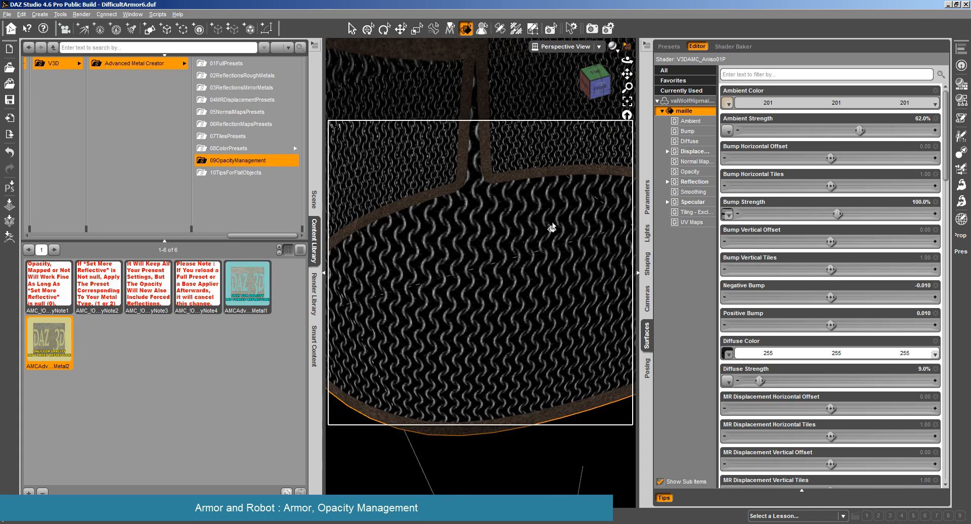
left_click_drag(627, 61, 613, 70)
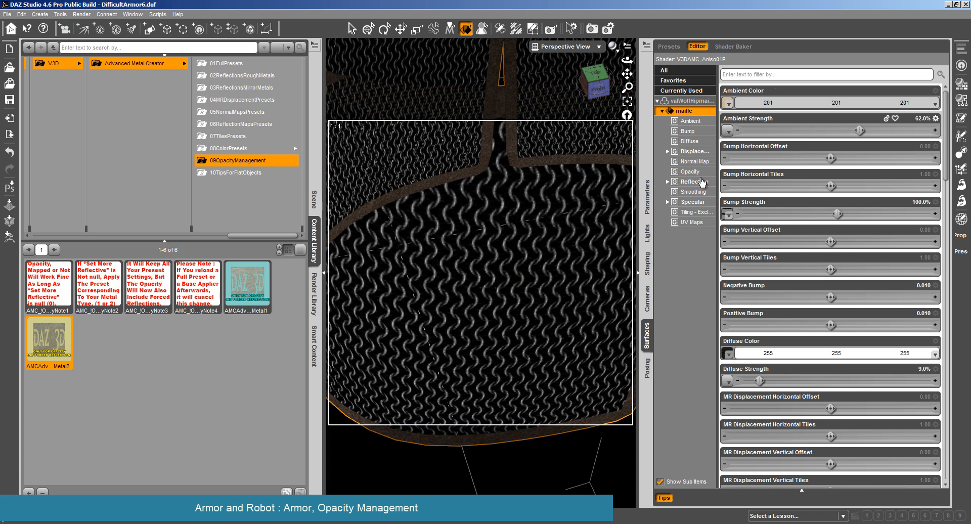
left_click(702, 180)
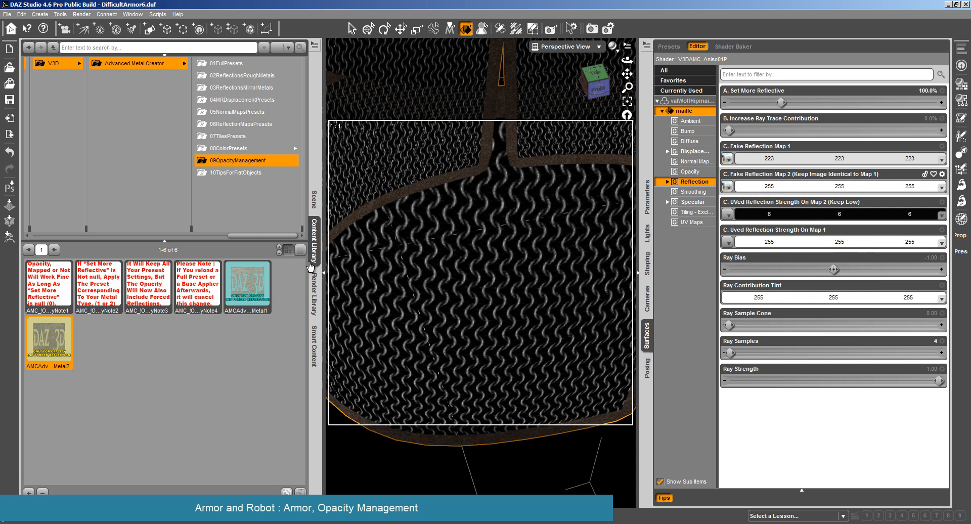
left_click(232, 125)
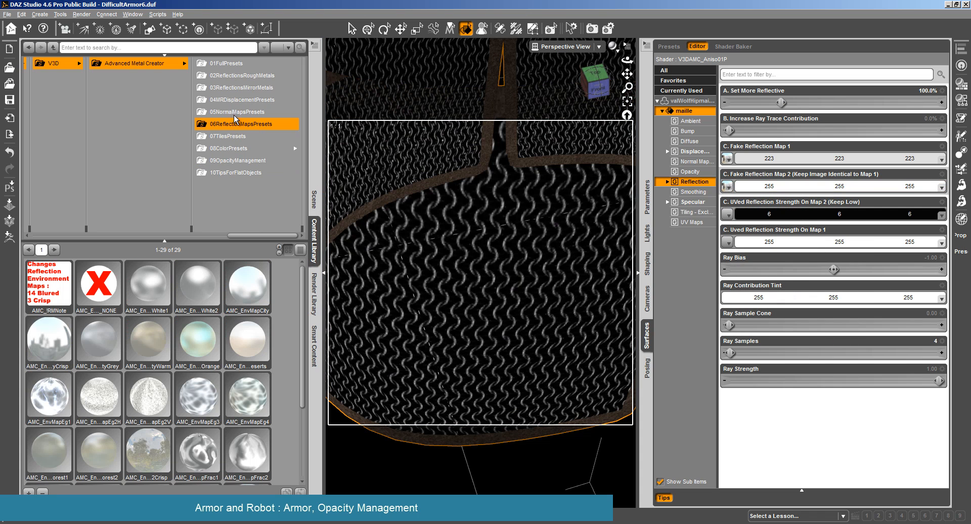
double_click(210, 340)
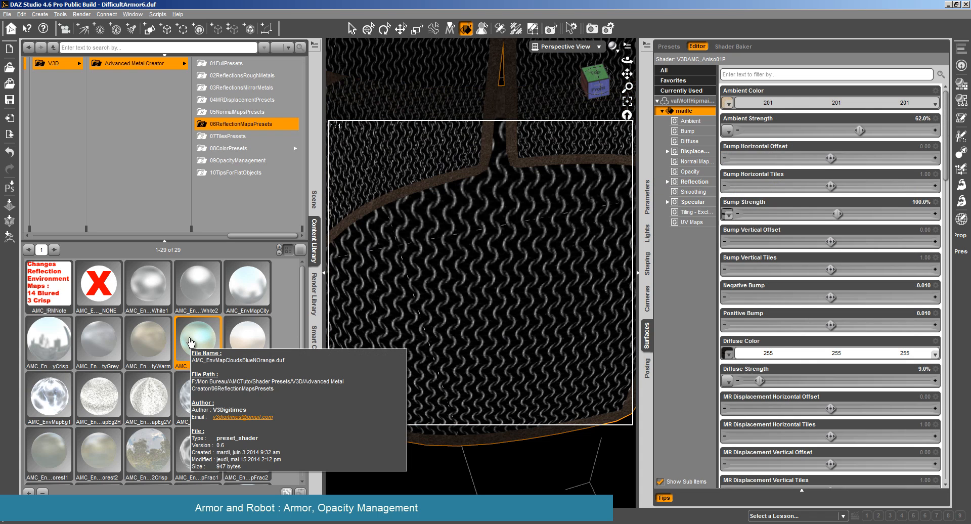
Render the chain mail with the new reflection map against the black background and cancel the render after inspecting it
left_click(81, 14)
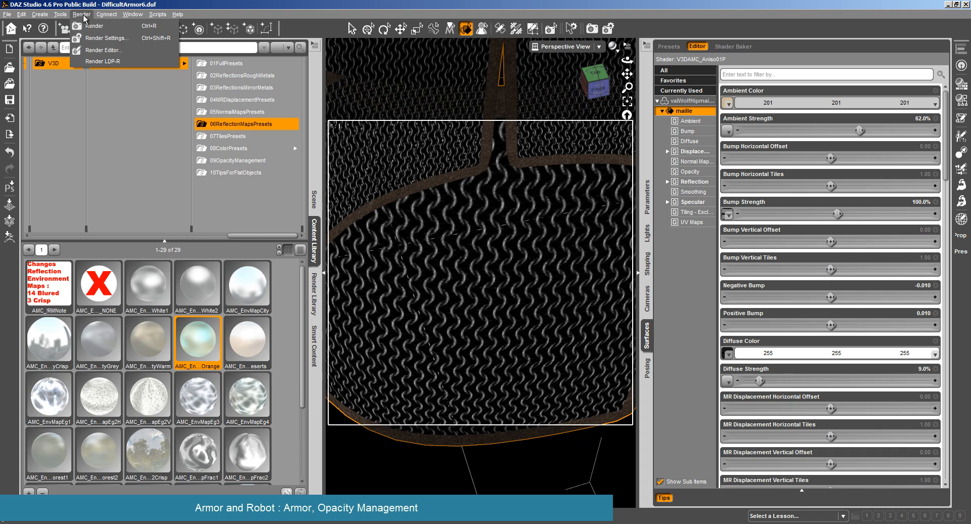
left_click(90, 30)
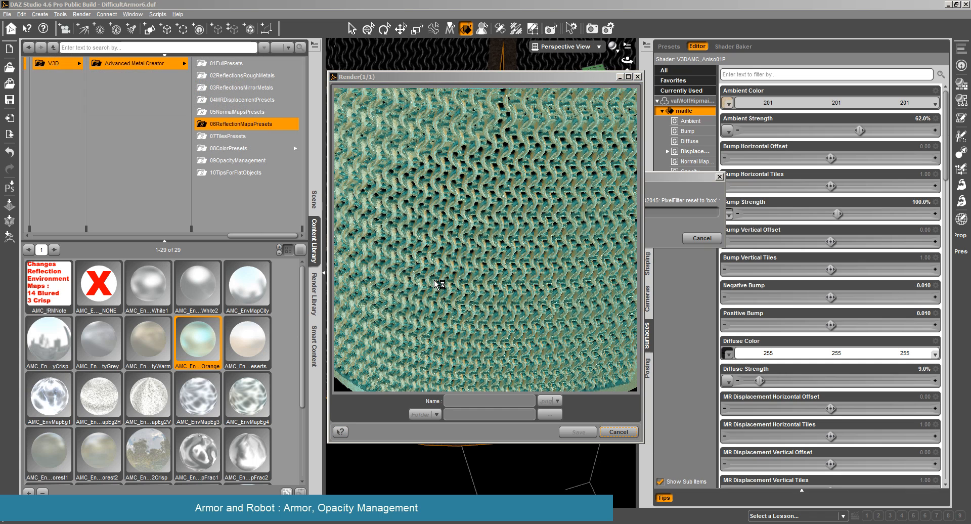
left_click(472, 272)
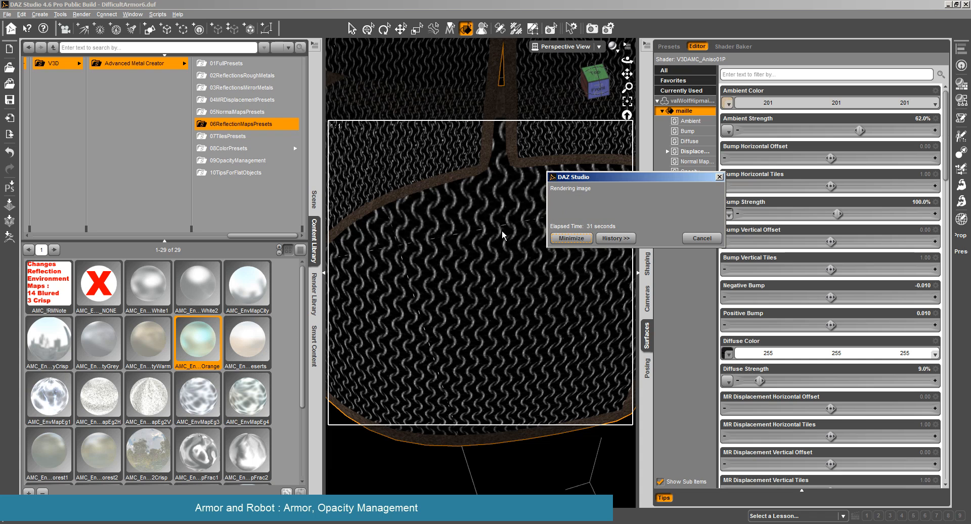
Apply the Metal 2 Anisotropic Applier to the maille surface, render it and cancel the render after inspecting it
left_click(148, 64)
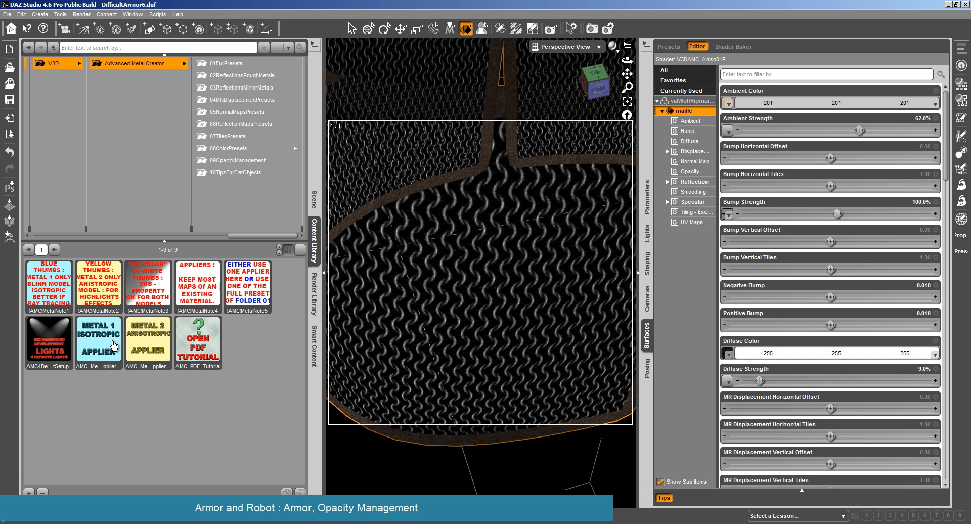
double_click(144, 340)
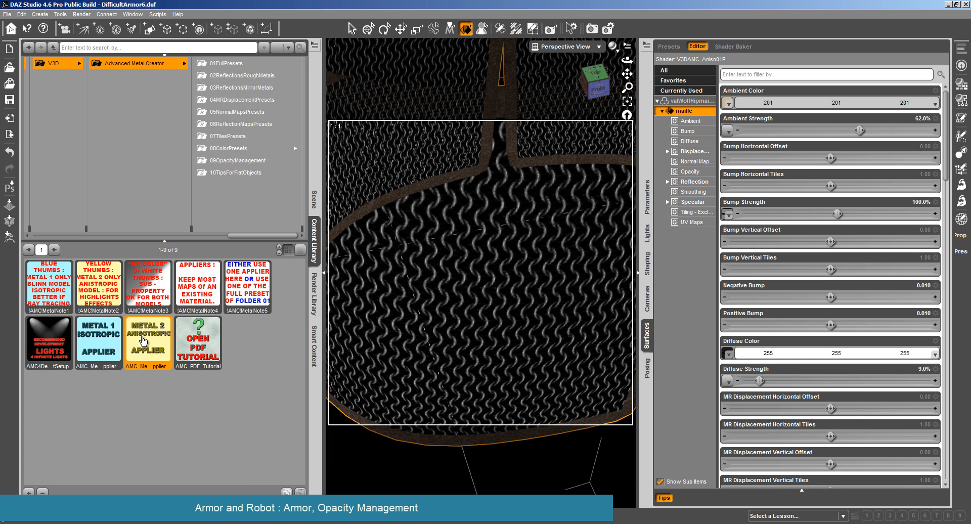
left_click(81, 14)
left_click(84, 26)
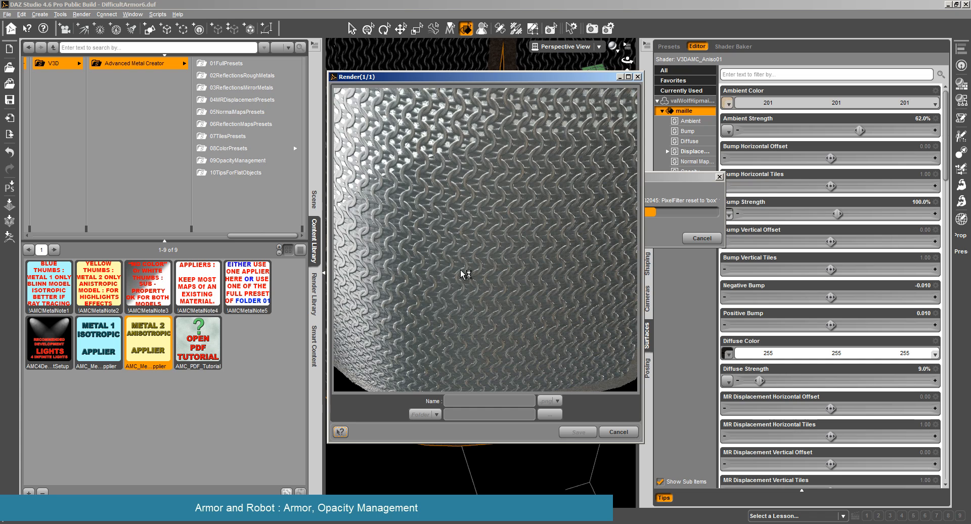
left_click(619, 431)
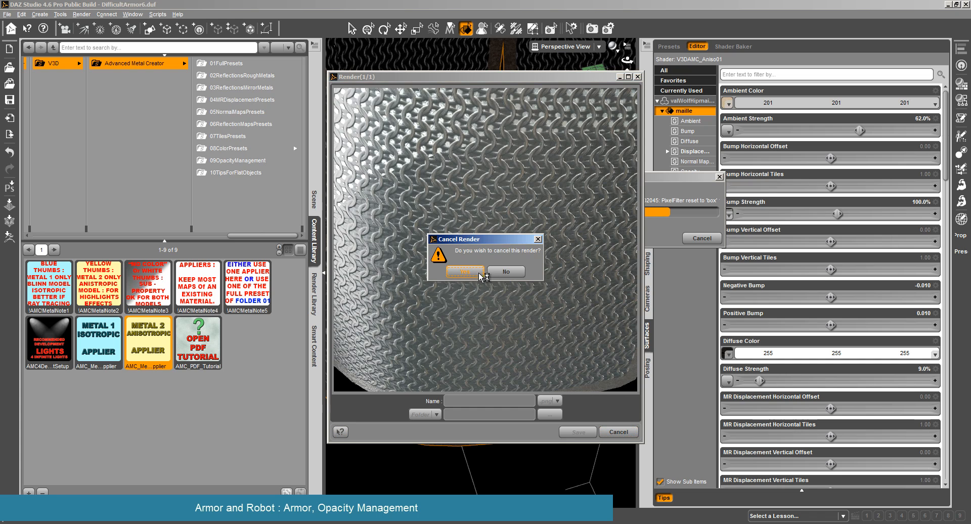
key("Return")
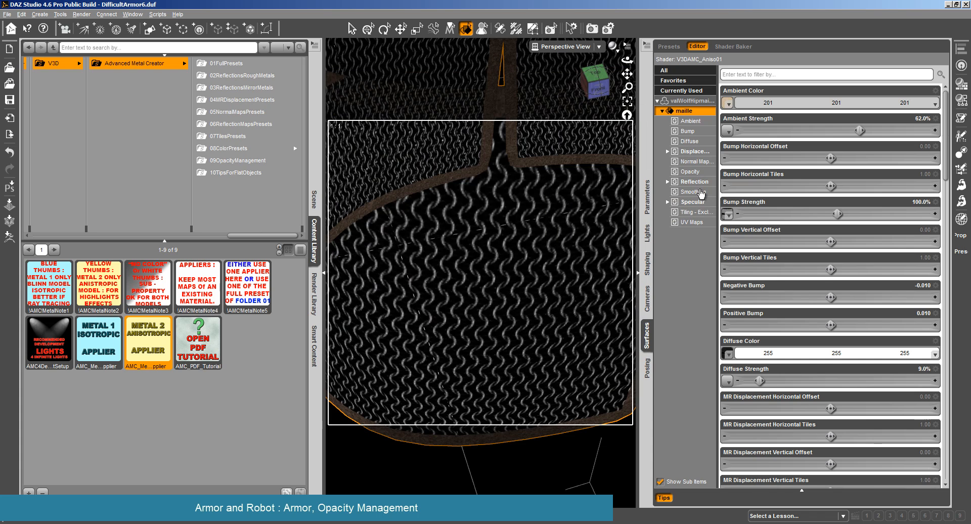
Check the maille surface's opacity settings and spot render a rectangular region in the middle of the chain mail
left_click(705, 172)
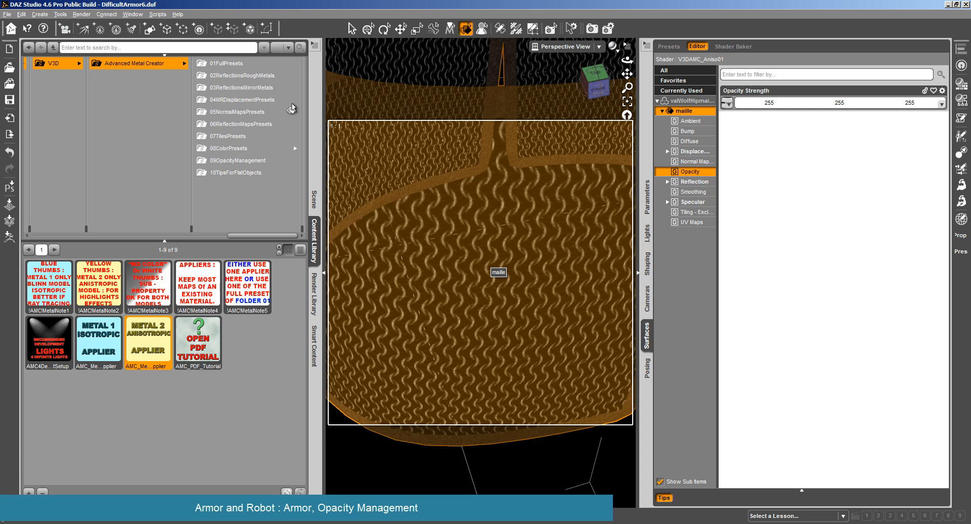
left_click(550, 29)
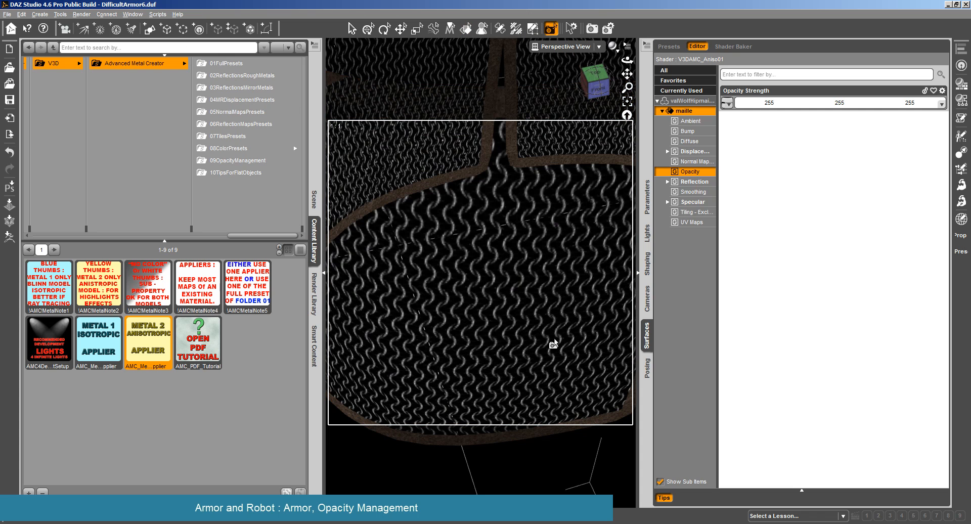
left_click_drag(577, 356, 354, 196)
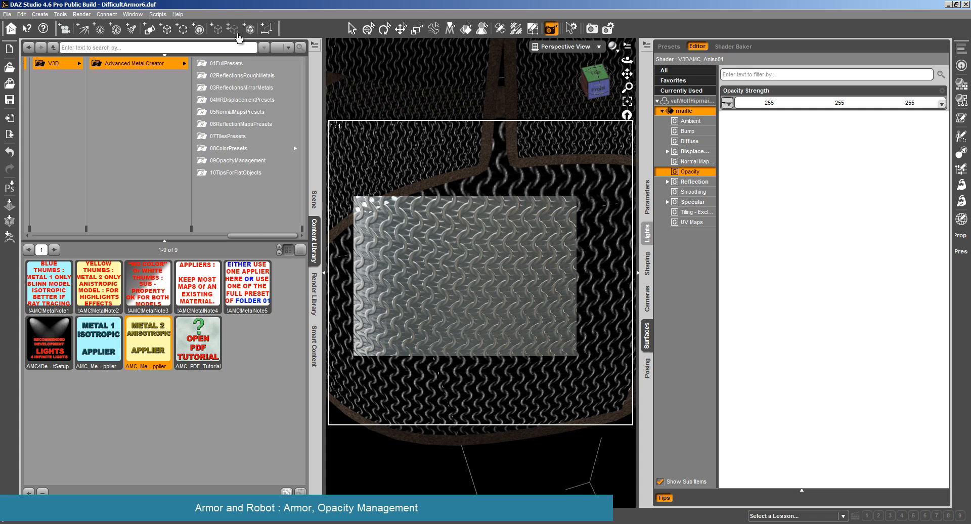
Reapply the Metal 2 opacity preset from 09OpacityManagement to the maille surface, render it, cancel the render and view the reflection settings
left_click(245, 149)
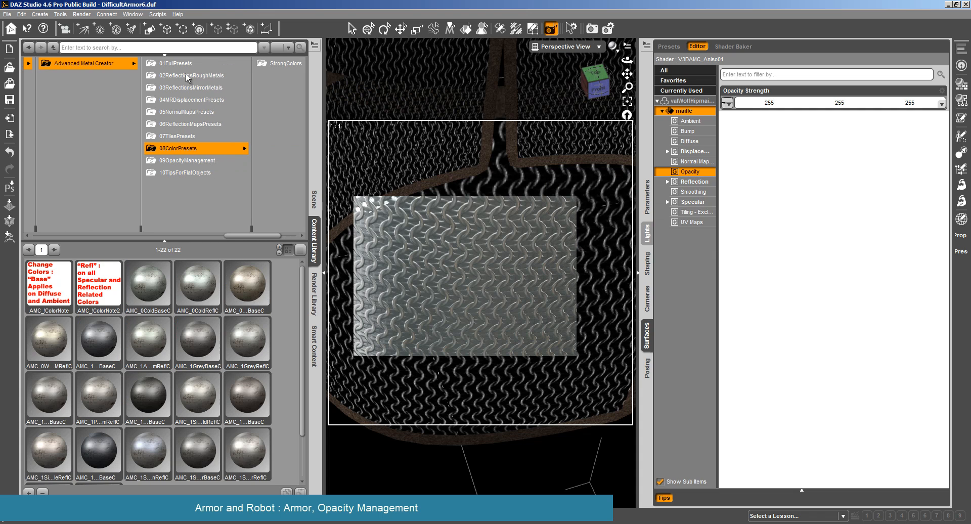
left_click(187, 161)
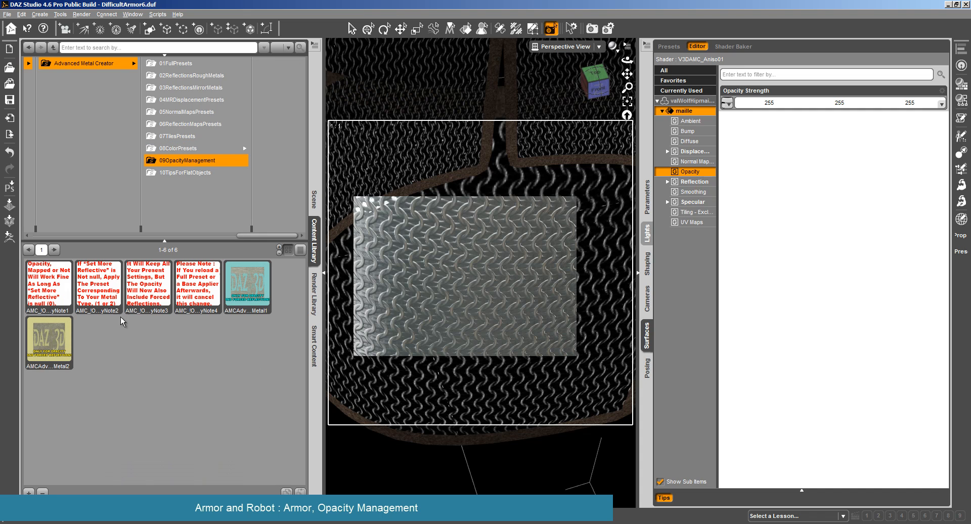
double_click(40, 348)
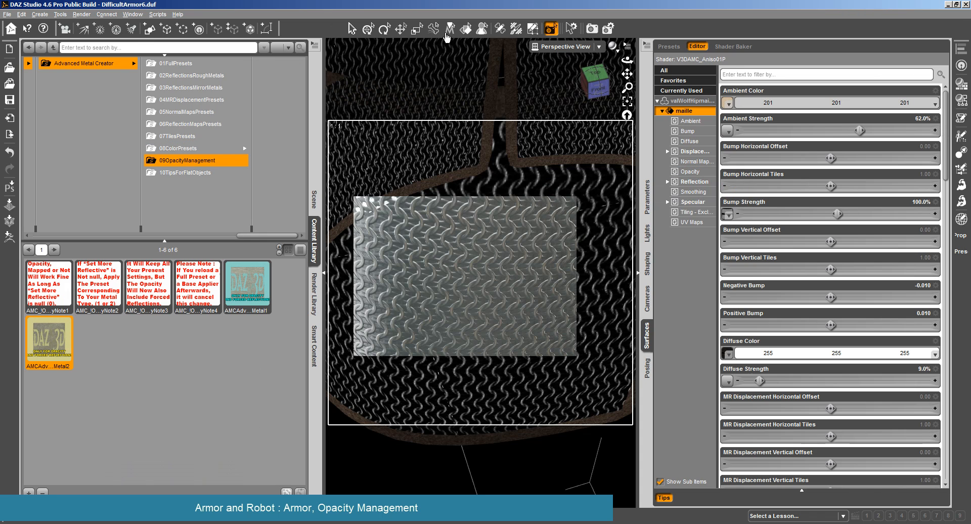
left_click(591, 28)
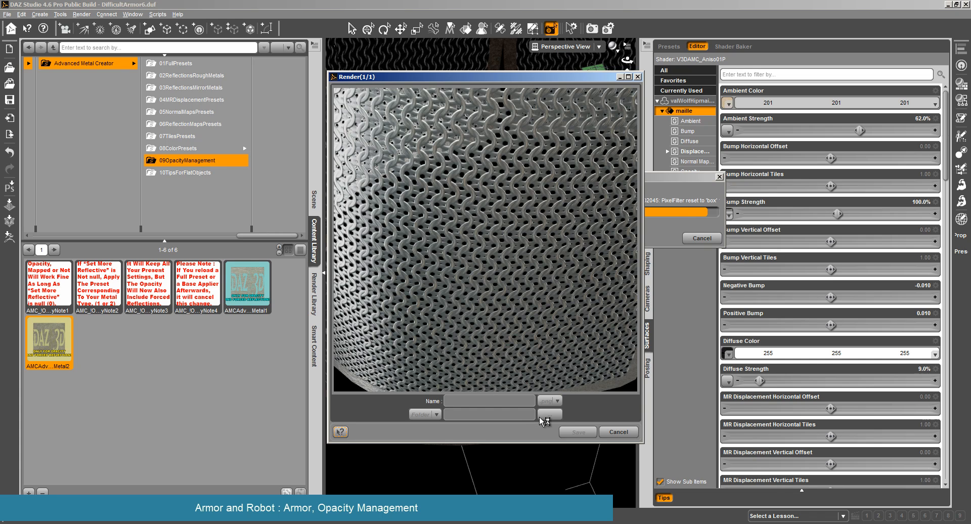
left_click(618, 431)
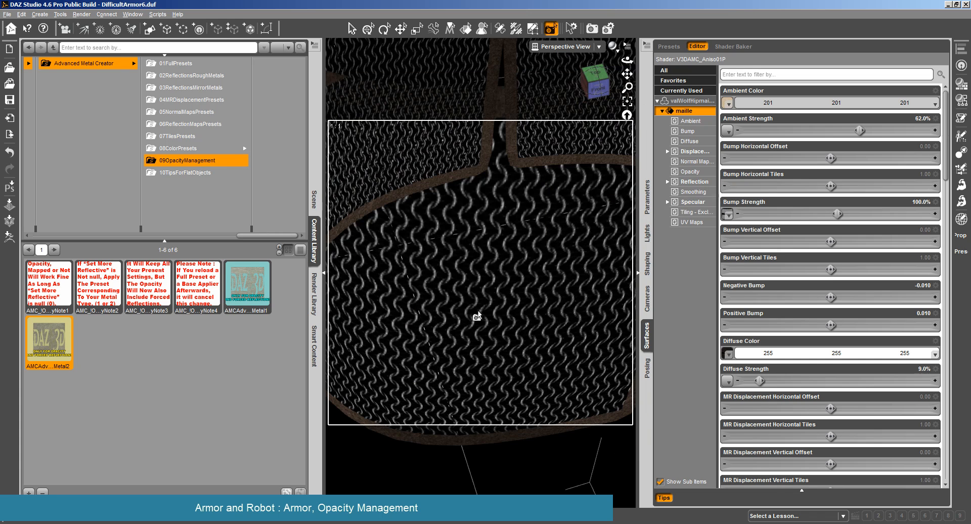
left_click(694, 182)
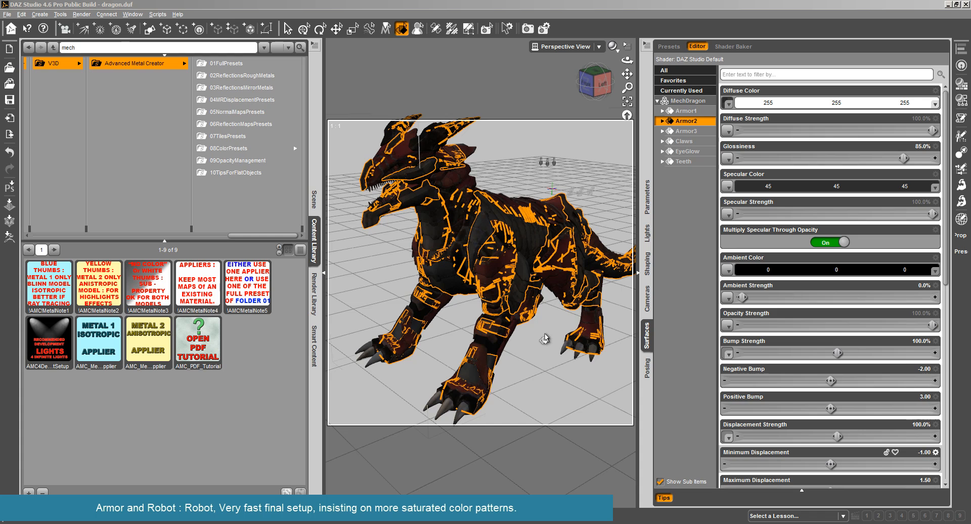
Open the 01FullPresets folder and select the dragon's surfaces that use the diffuse color map MechDragon_Diffuse_Red.jpg
left_click(544, 339)
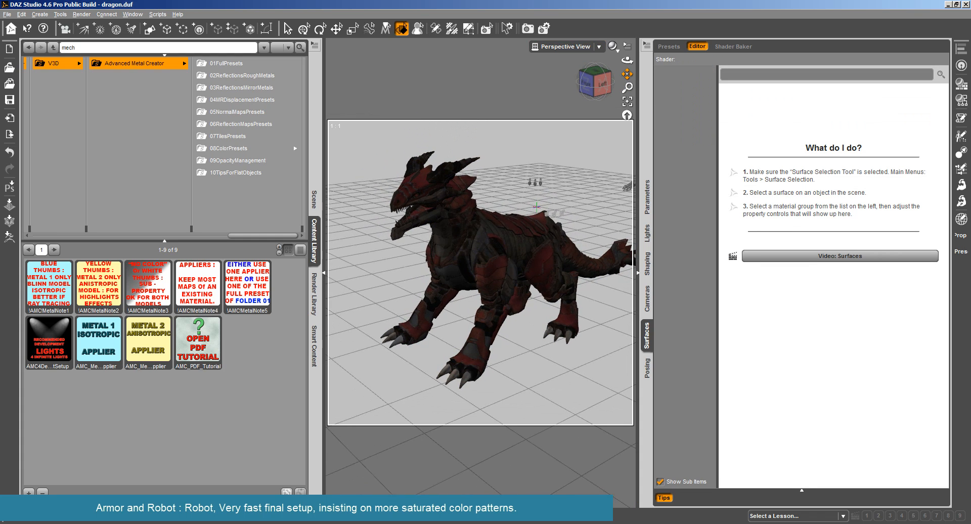
left_click_drag(627, 59, 610, 60)
left_click(227, 64)
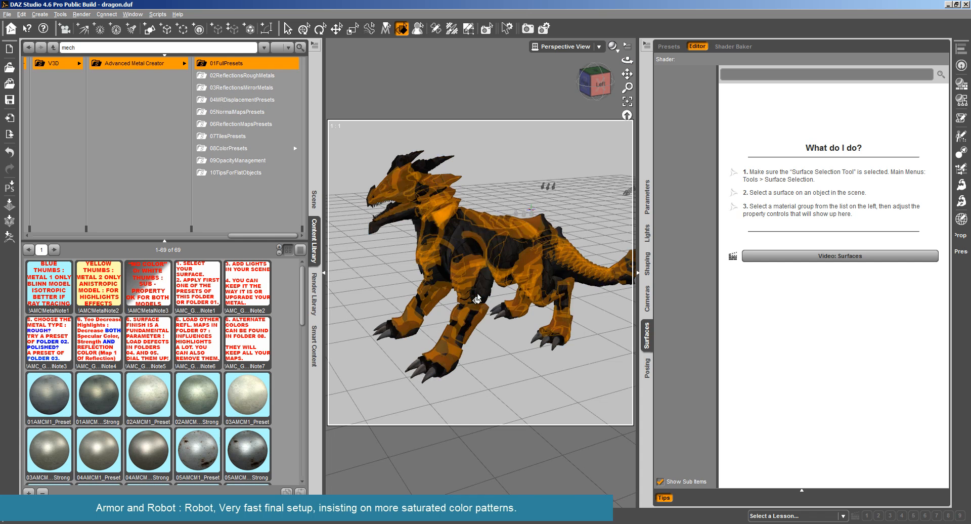
right_click(438, 208)
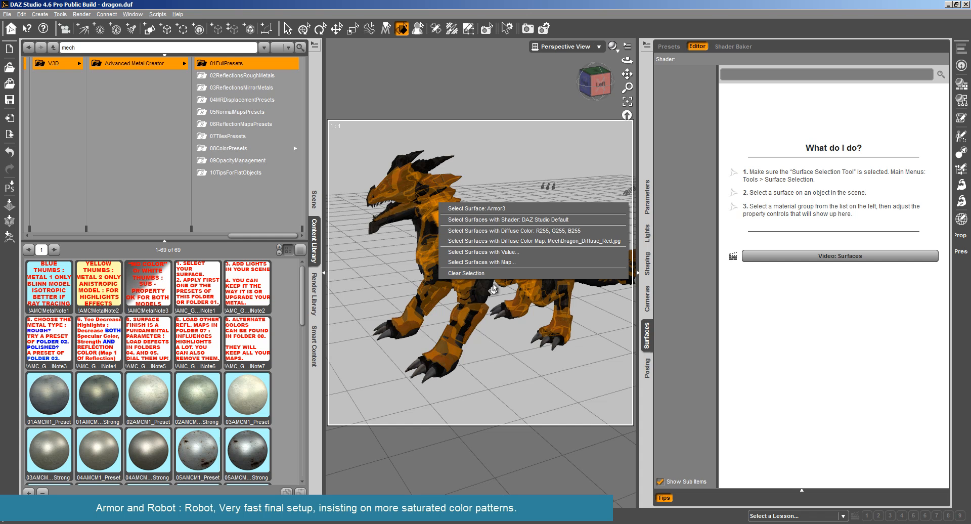
left_click(509, 241)
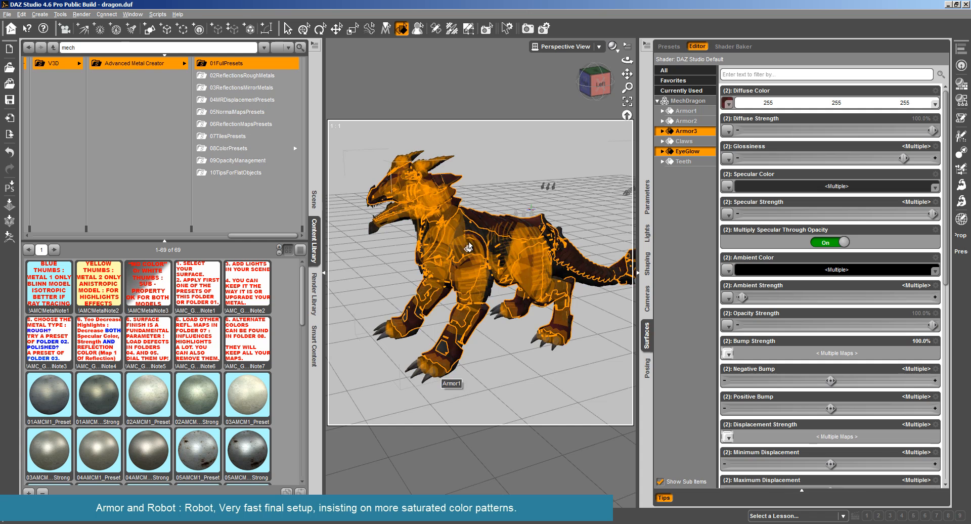
Select the dragon surfaces whose Diffuse Color map matches the one on Armor3
right_click(454, 354)
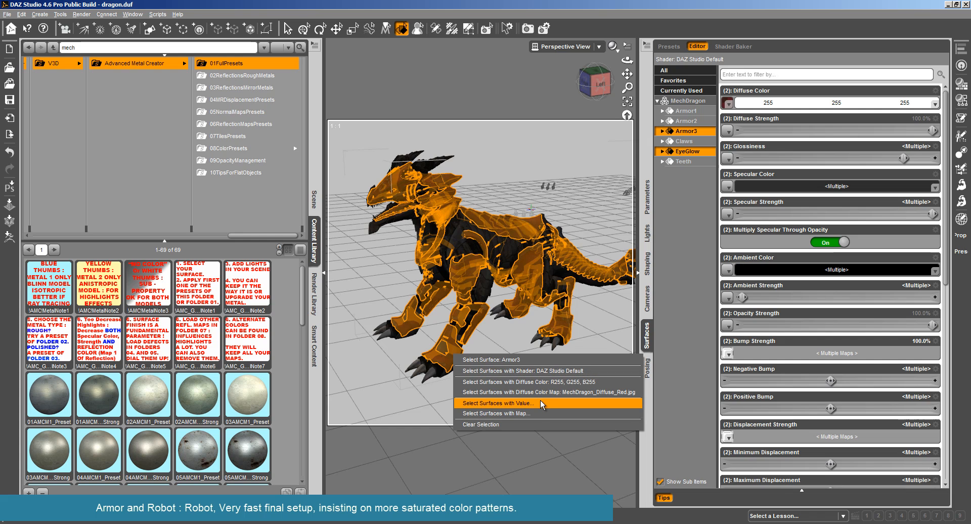
left_click(541, 415)
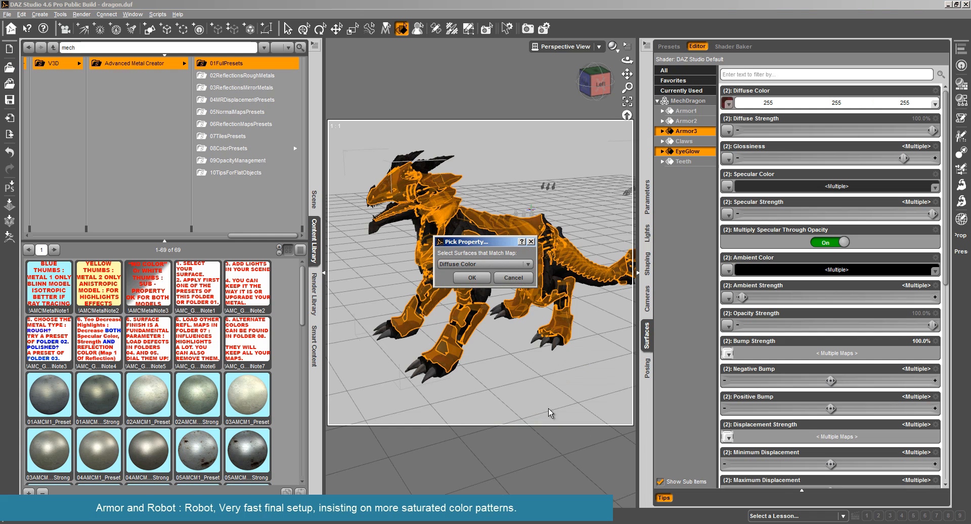
left_click(494, 261)
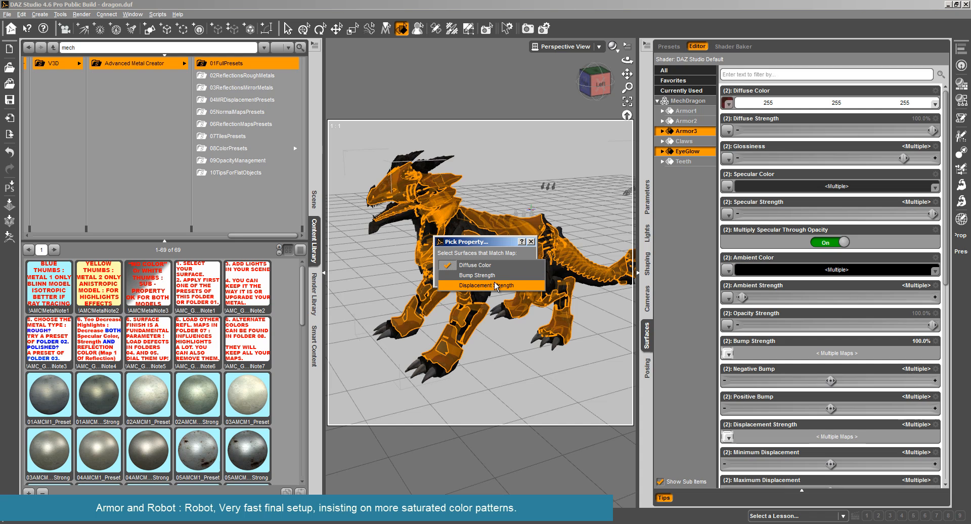
left_click(494, 265)
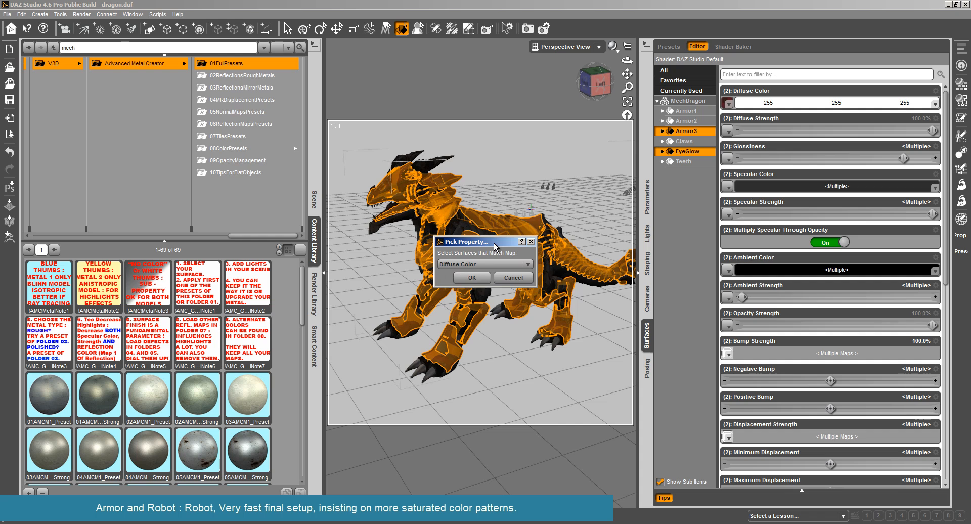
left_click(484, 282)
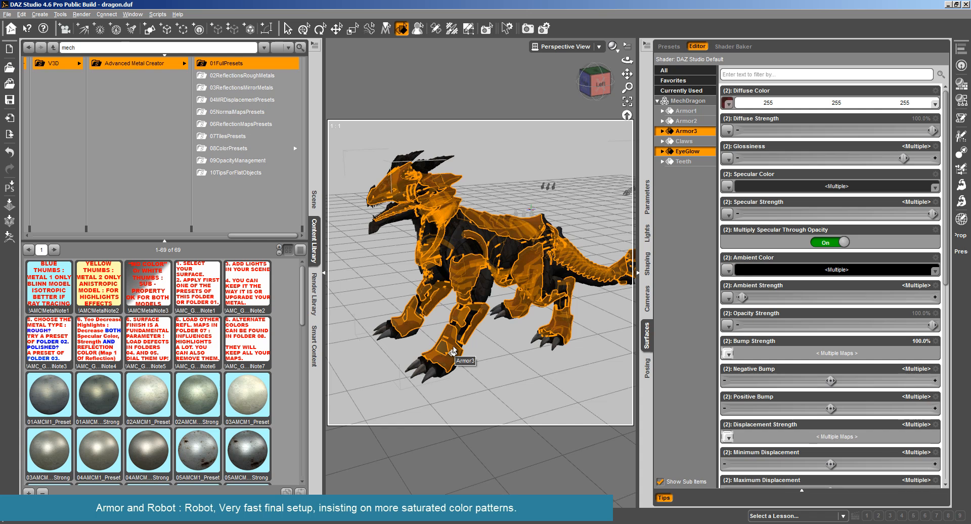
Apply the 17AMCM1 Strong full preset to the selected Armor3 and EyeGlow surfaces
scroll(199, 418, "down", 6)
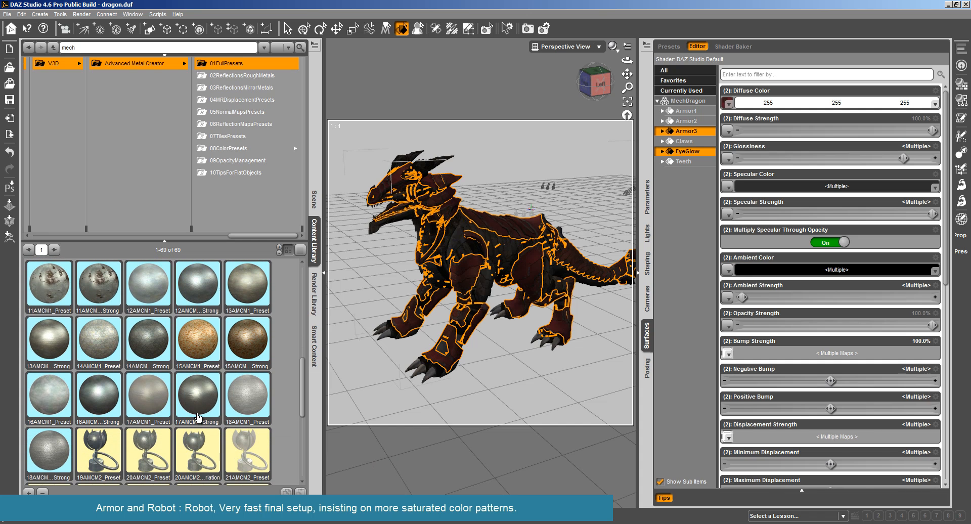
scroll(197, 418, "down", 3)
scroll(197, 418, "up", 5)
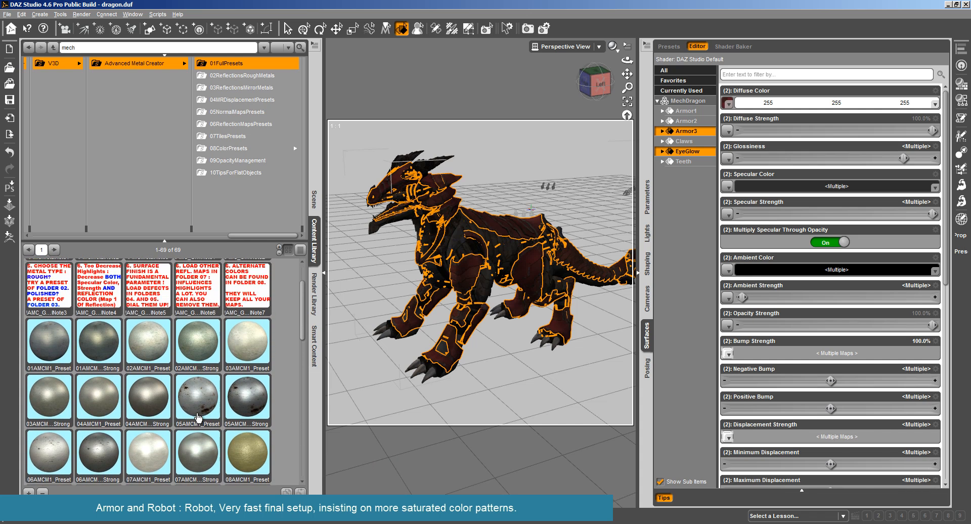
scroll(198, 418, "down", 3)
scroll(198, 418, "down", 1)
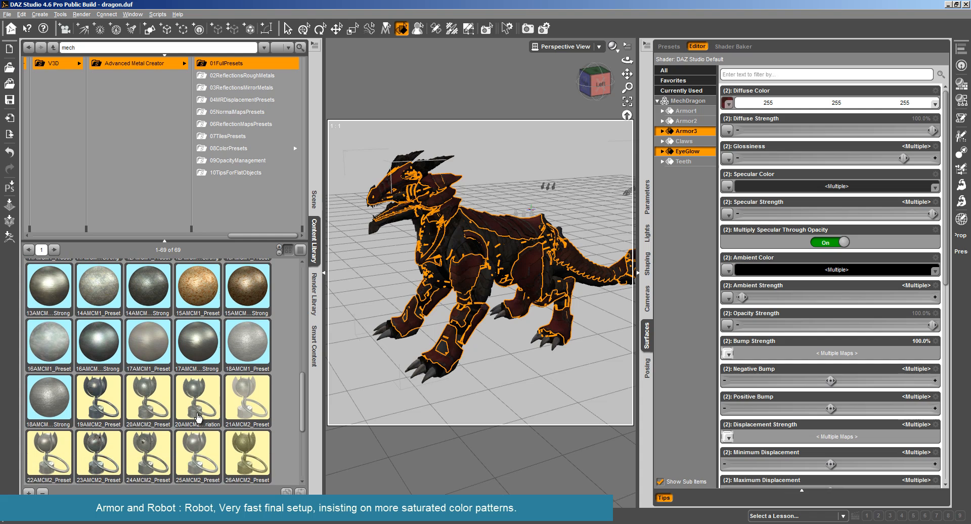
left_click(158, 287)
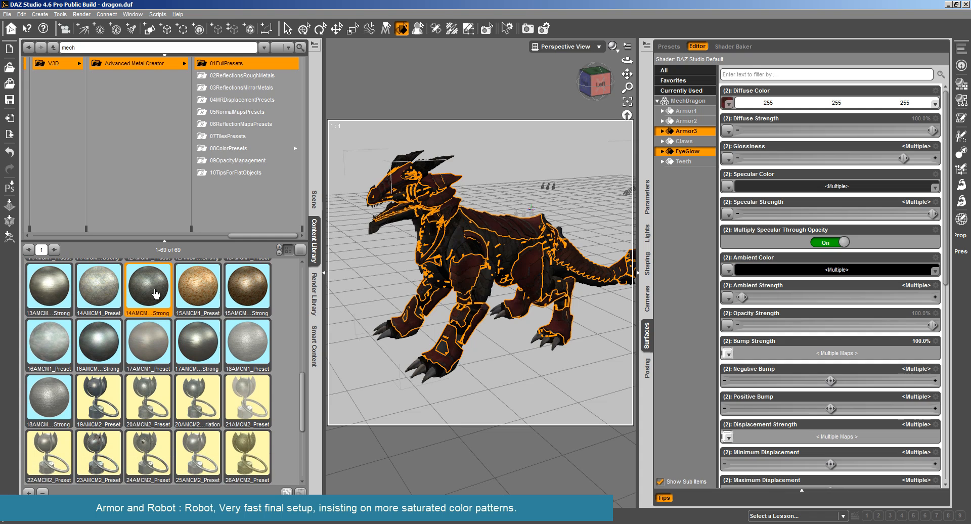
left_click(200, 343)
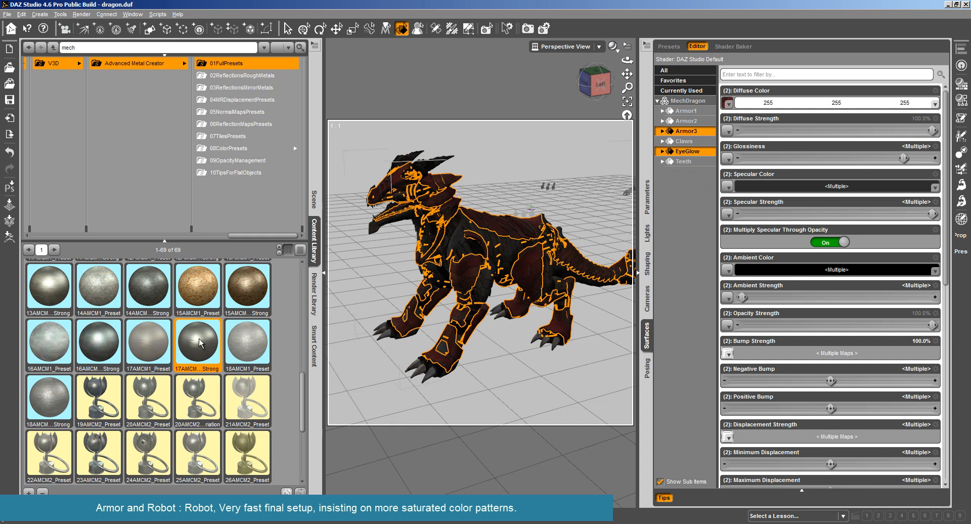
left_click(474, 353)
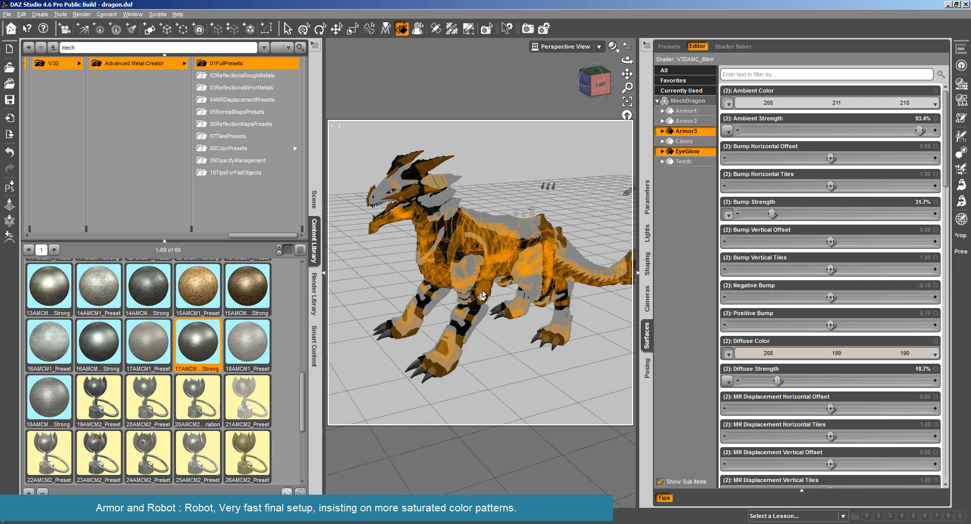
Select the surfaces using the diffuse map MechDragon_Diffuse_Grey.jpg and apply the 12AMCM1 Strong full preset to them
right_click(484, 295)
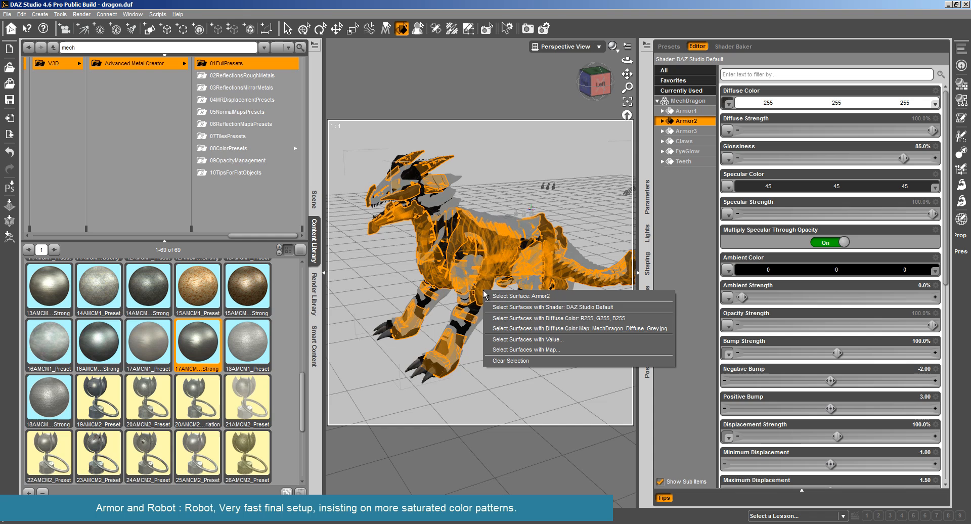
left_click(580, 326)
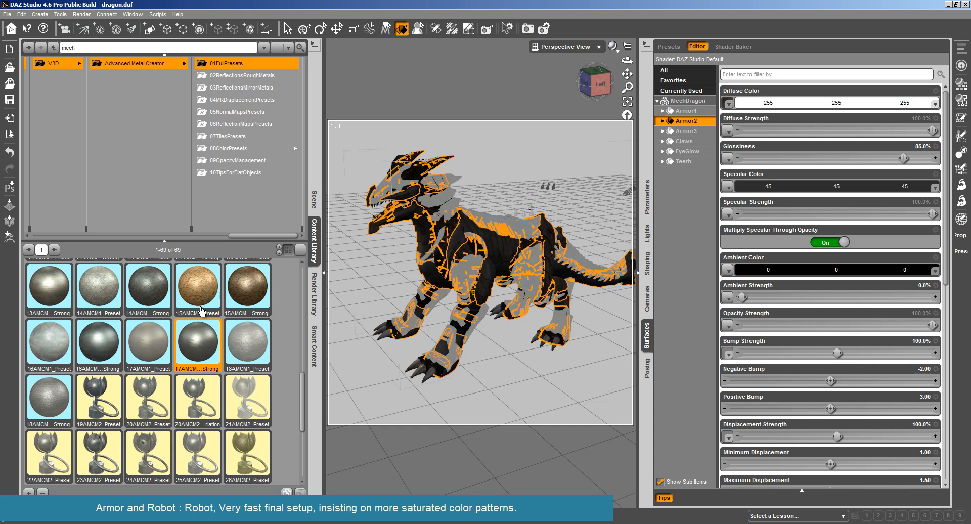
scroll(201, 310, "up", 2)
scroll(201, 312, "up", 1)
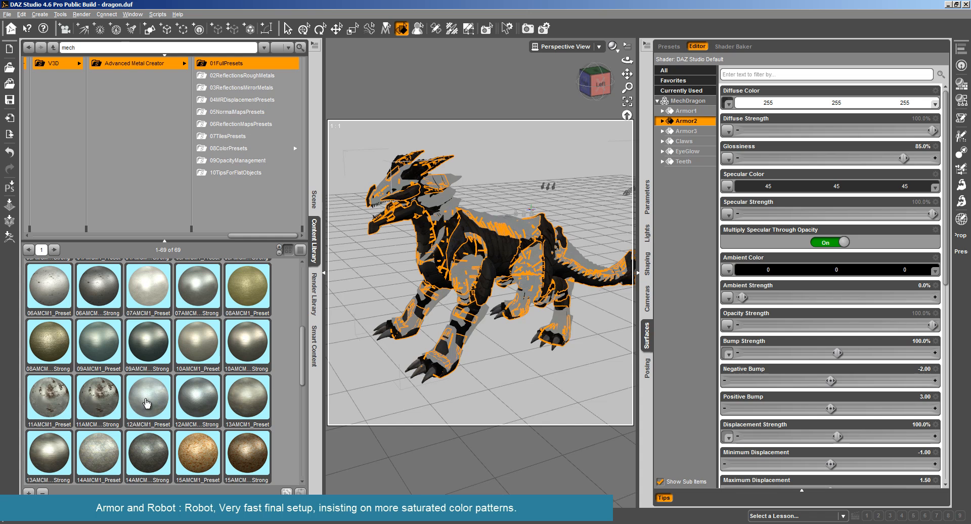
left_click(202, 403)
left_click_drag(202, 405, 463, 349)
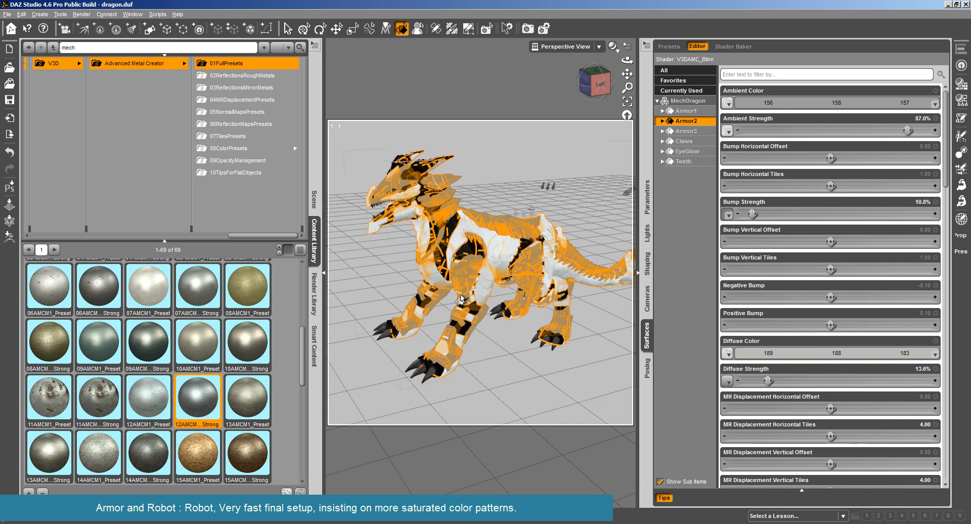
Select the surfaces using the diffuse map MechDragon_Diffuse_Black.jpg and apply the 08AMCM1 Strong full preset to them
left_click(470, 252)
right_click(471, 249)
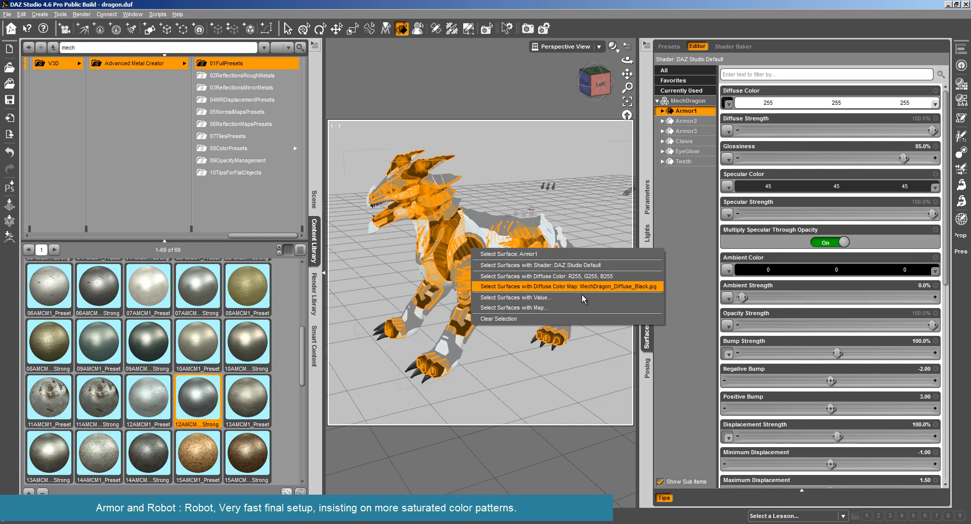
left_click(586, 286)
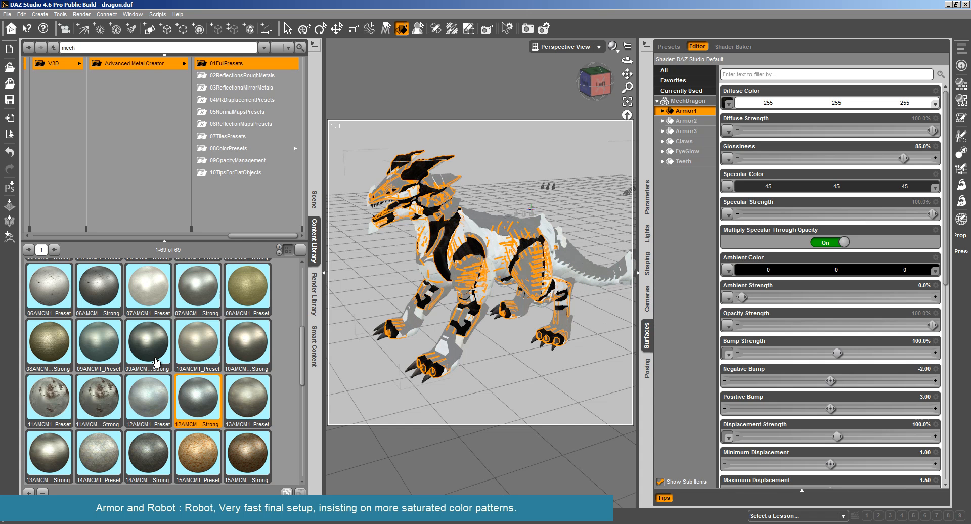
scroll(157, 362, "down", 2)
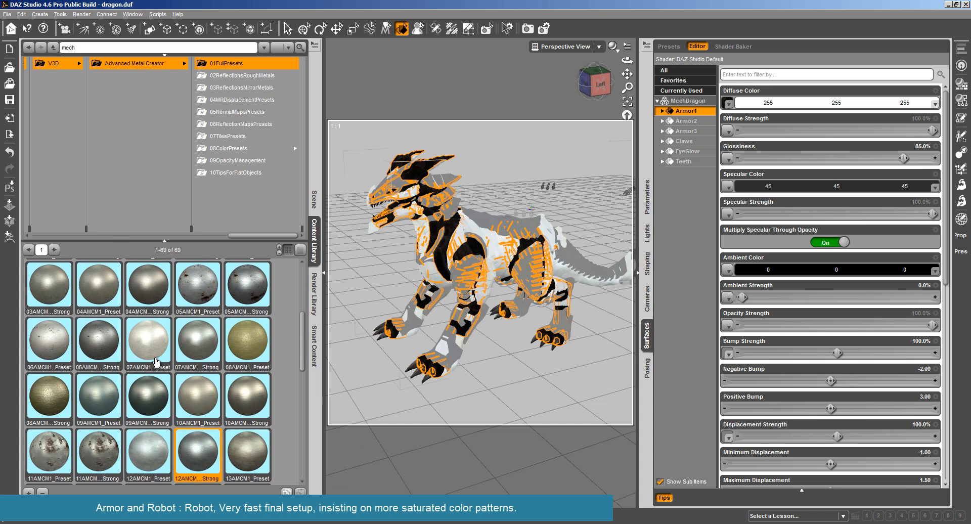
scroll(156, 363, "down", 2)
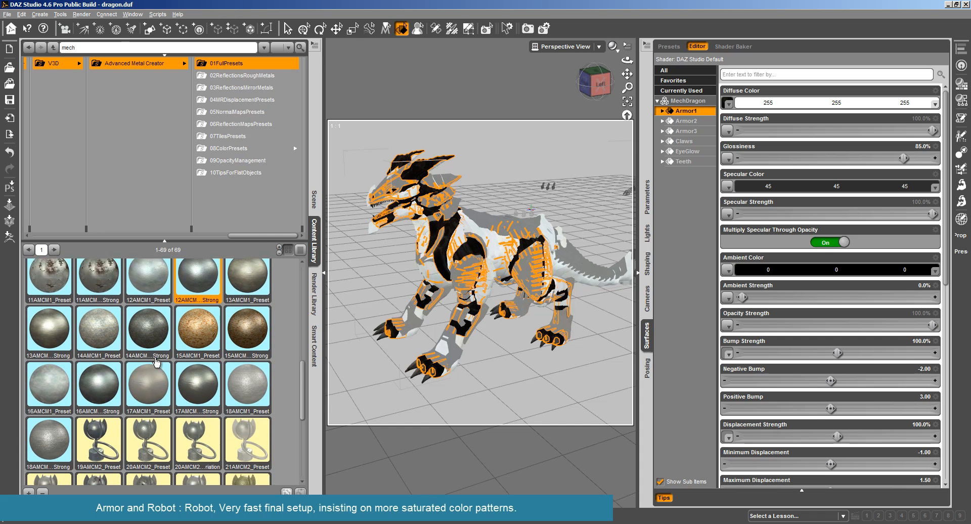
scroll(157, 362, "up", 3)
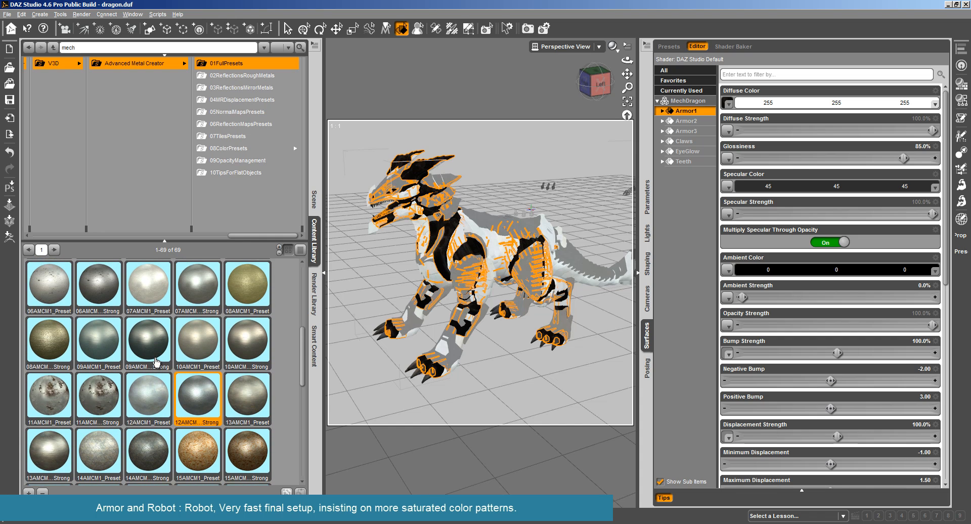
mouse_move(150, 346)
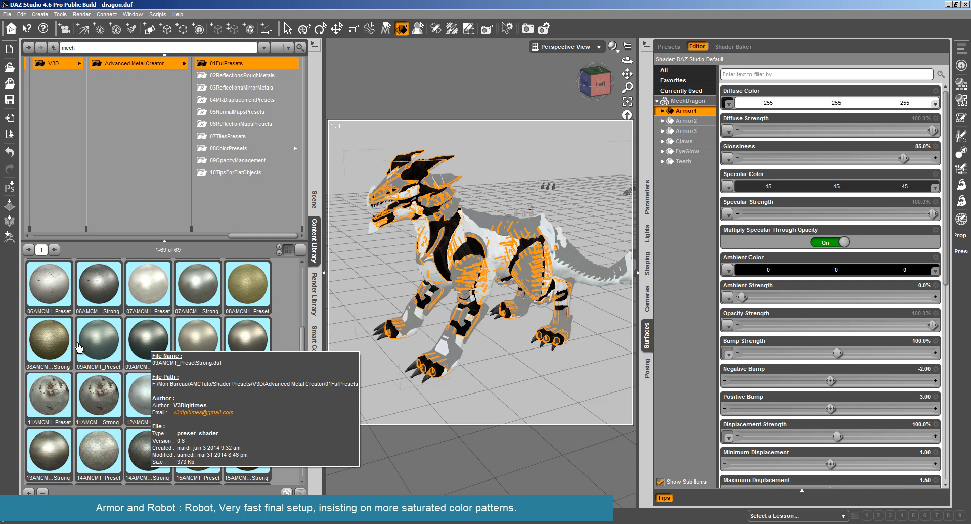
left_click(43, 349)
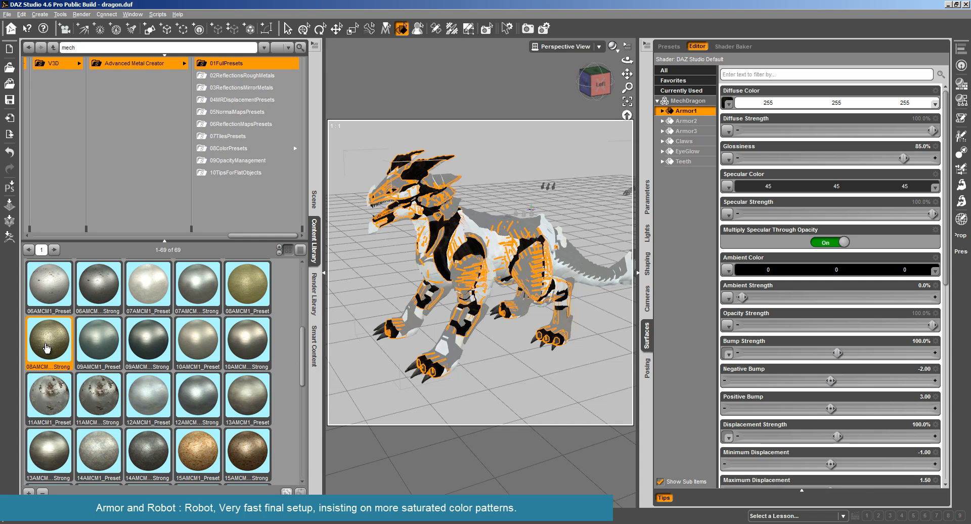
double_click(47, 348)
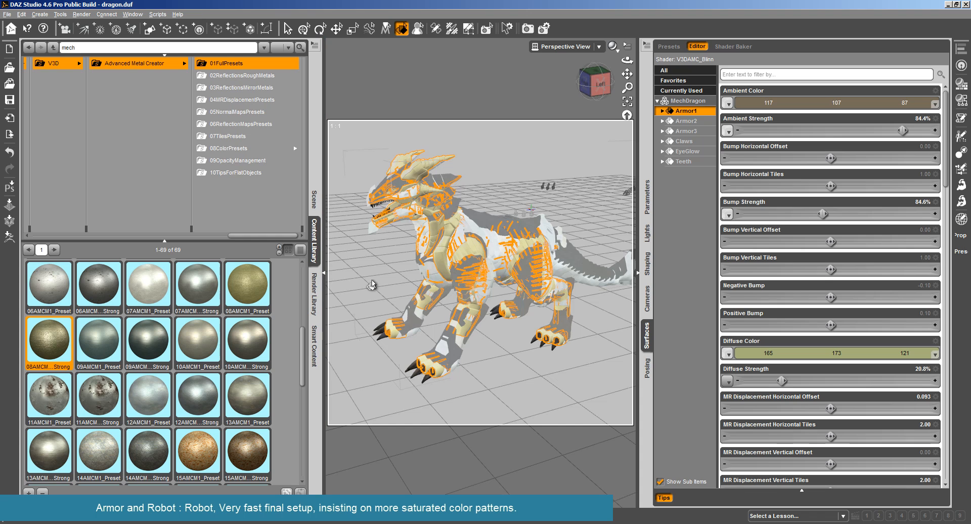
Render the dragon to check its new metal materials, and cancel the render after inspecting it
left_click_drag(629, 71, 610, 87)
left_click(81, 14)
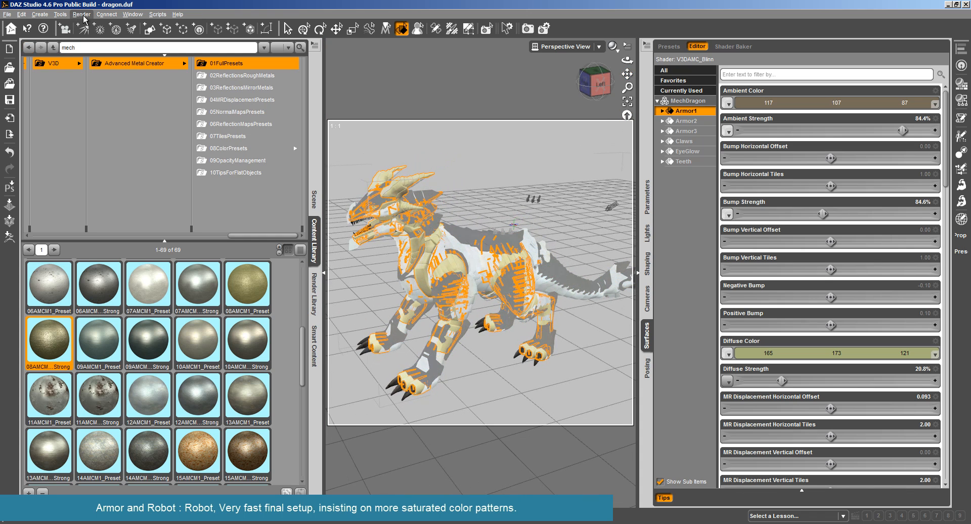
left_click(91, 25)
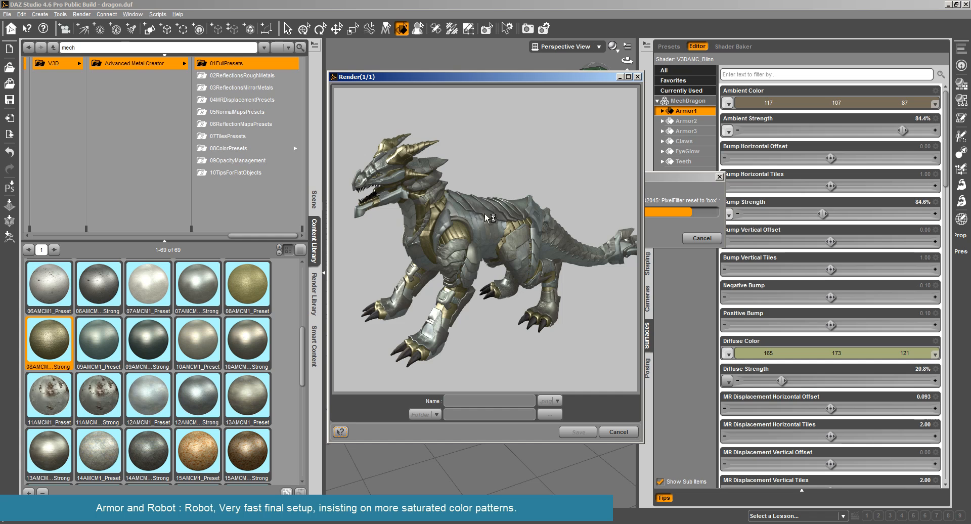
left_click(618, 432)
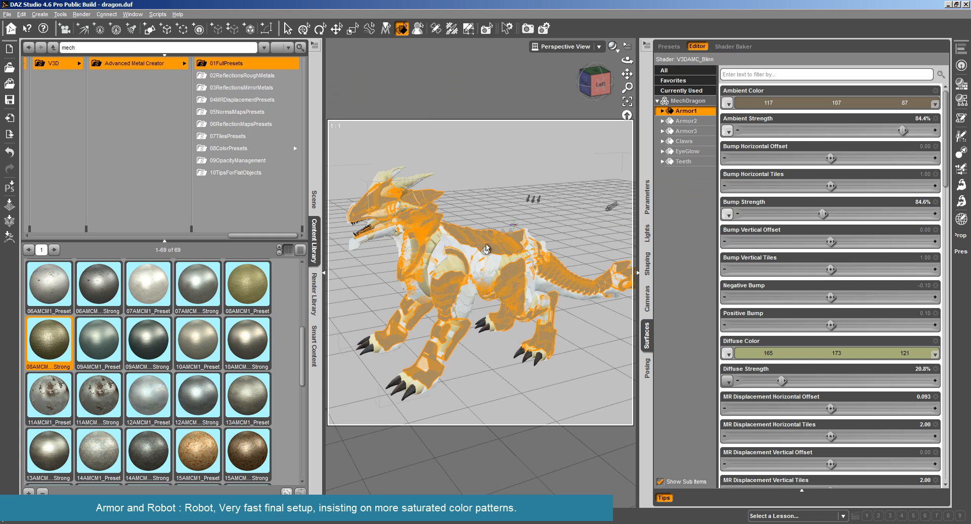
Select the surfaces using the diffuse map AMC_p17_D.jpg and apply the matching blue-grey base and reflection color presets from 08ColorPresets
left_click(486, 249)
right_click(486, 248)
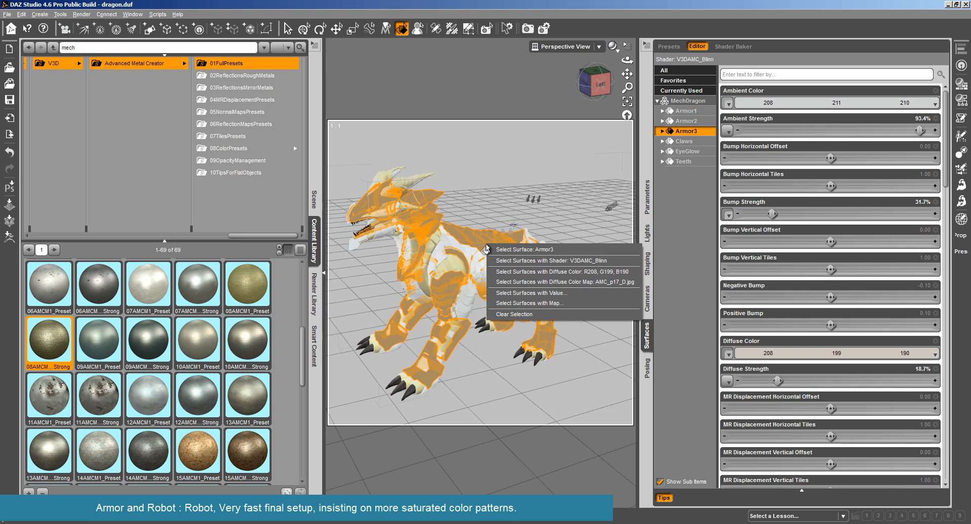
left_click(556, 282)
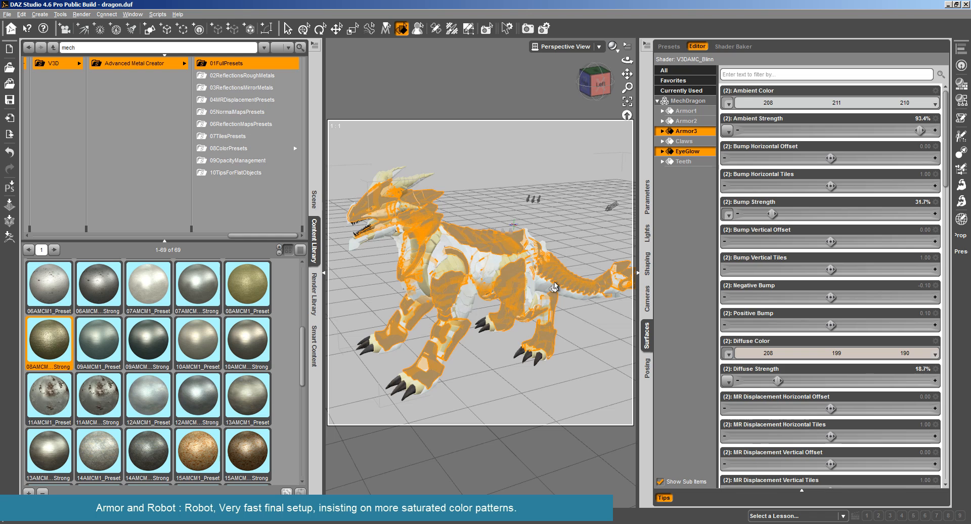
left_click(254, 147)
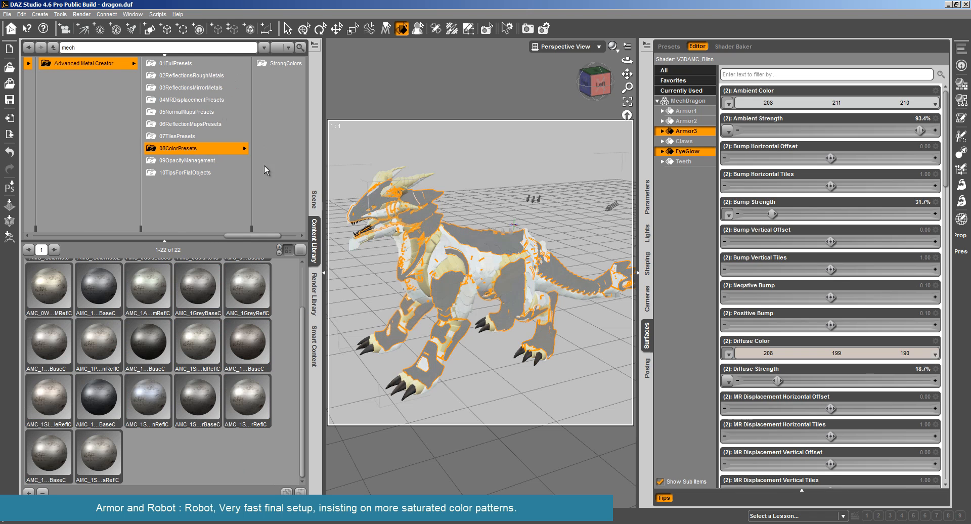
double_click(94, 404)
left_click(142, 401)
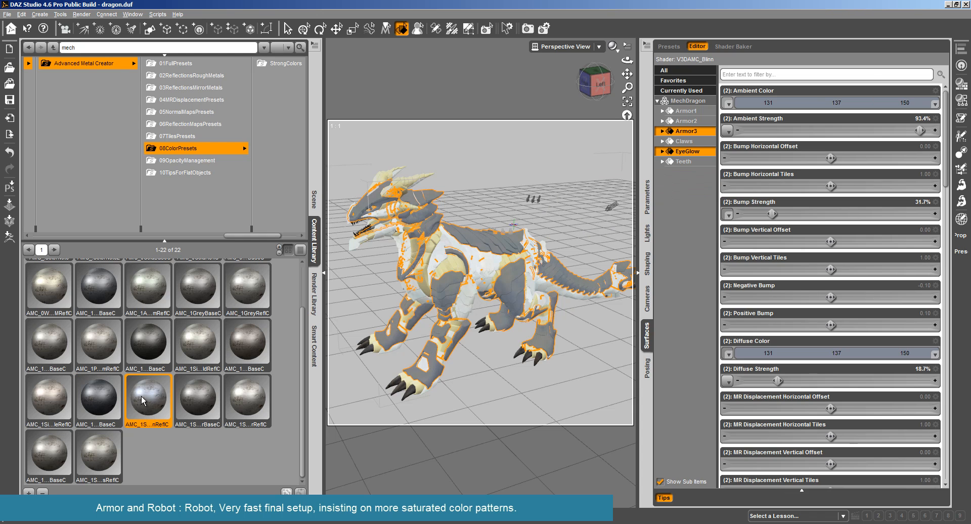
left_click(85, 14)
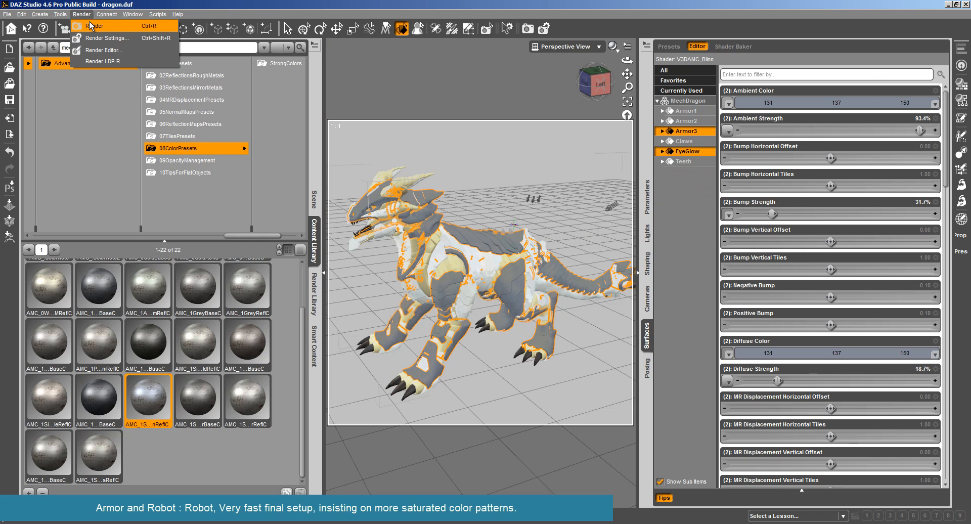
left_click(199, 125)
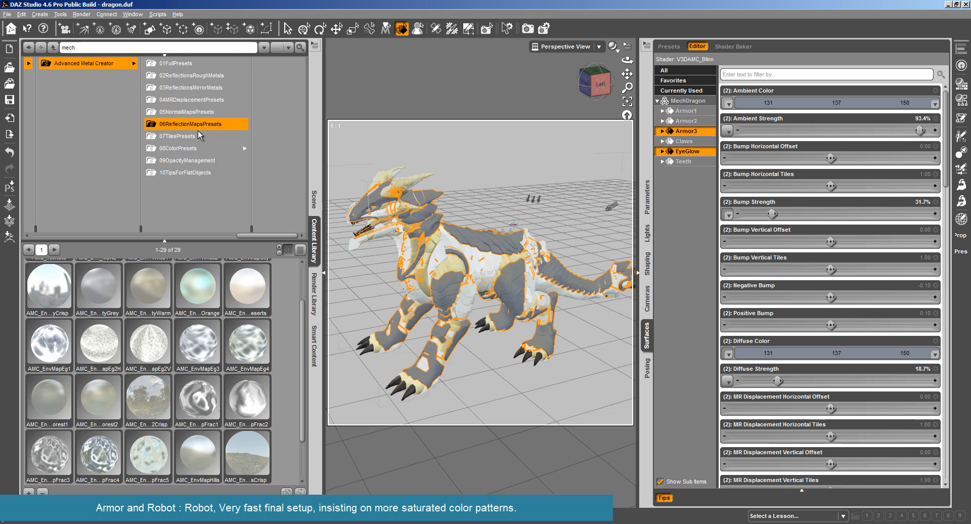
left_click(197, 152)
Filter the surface properties by "spe" and set the Specular Strength of Armor3 and EyeGlow to 100%
left_click(793, 76)
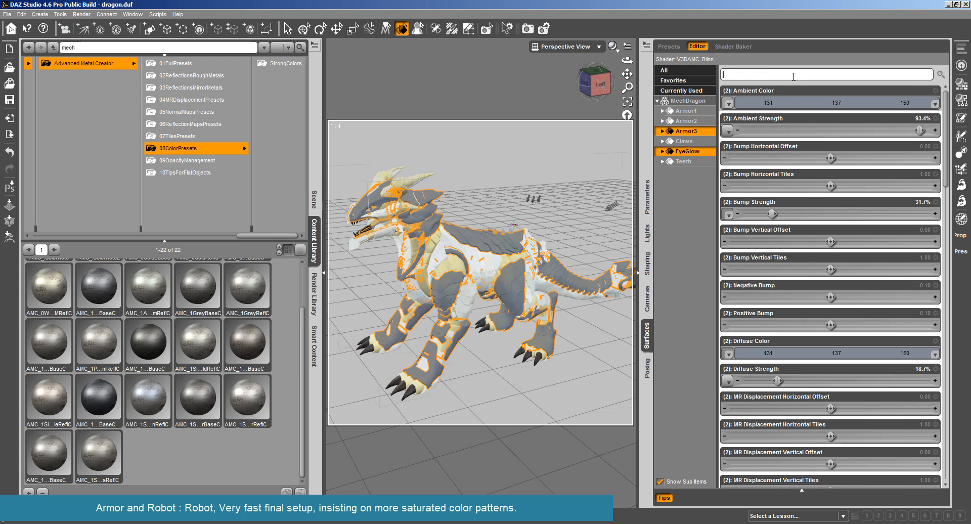
type("spe")
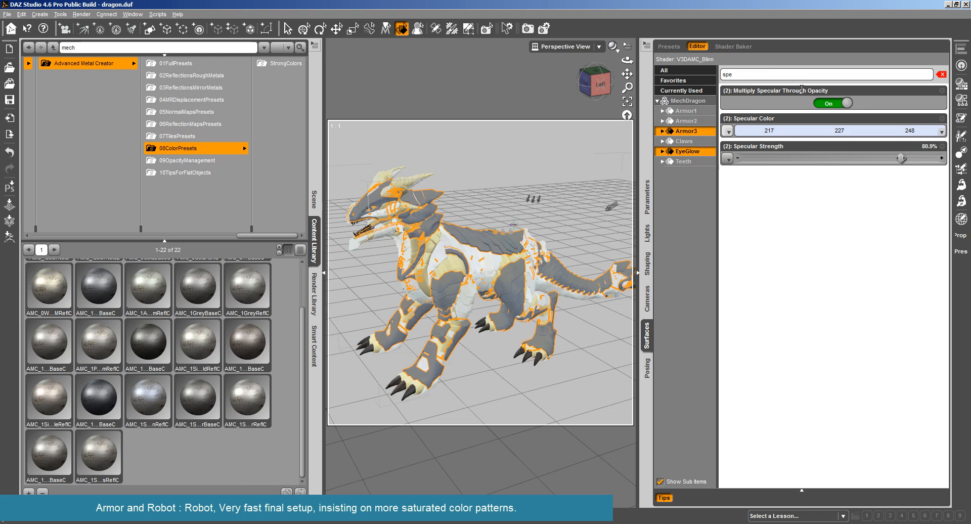
left_click_drag(905, 163, 965, 155)
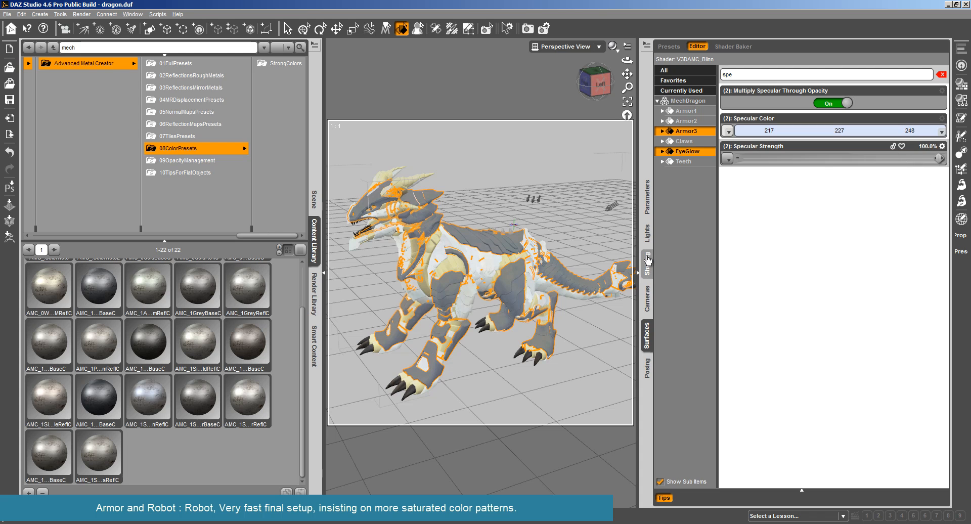
Set the isotropic spread of Armor3 and EyeGlow to 0.089 and their Glossiness to 74.9%
key("BackSpace")
key("BackSpace")
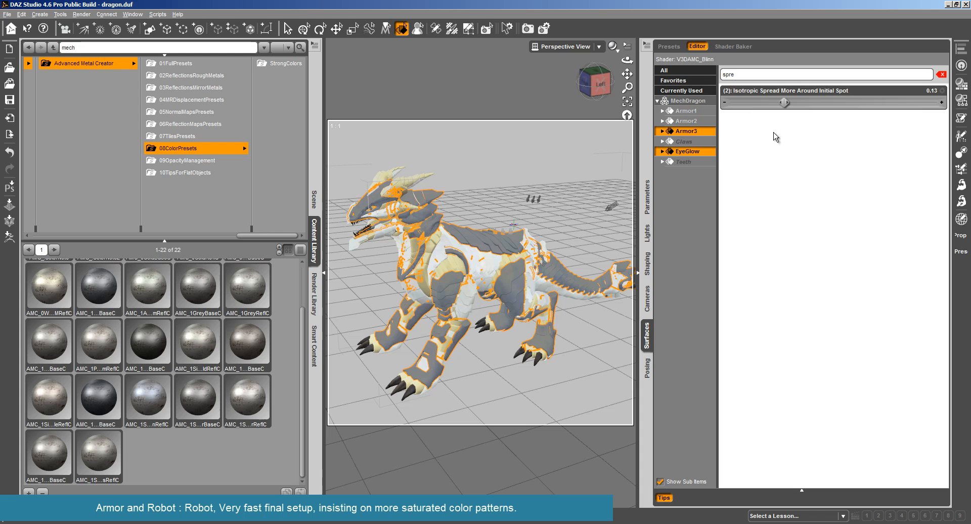
left_click_drag(773, 98, 767, 98)
double_click(750, 75)
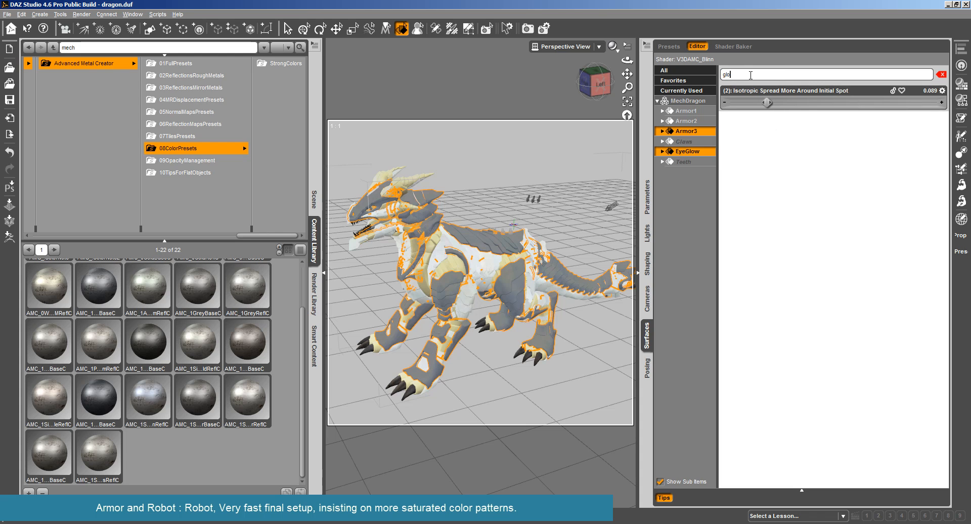
left_click_drag(882, 103, 891, 102)
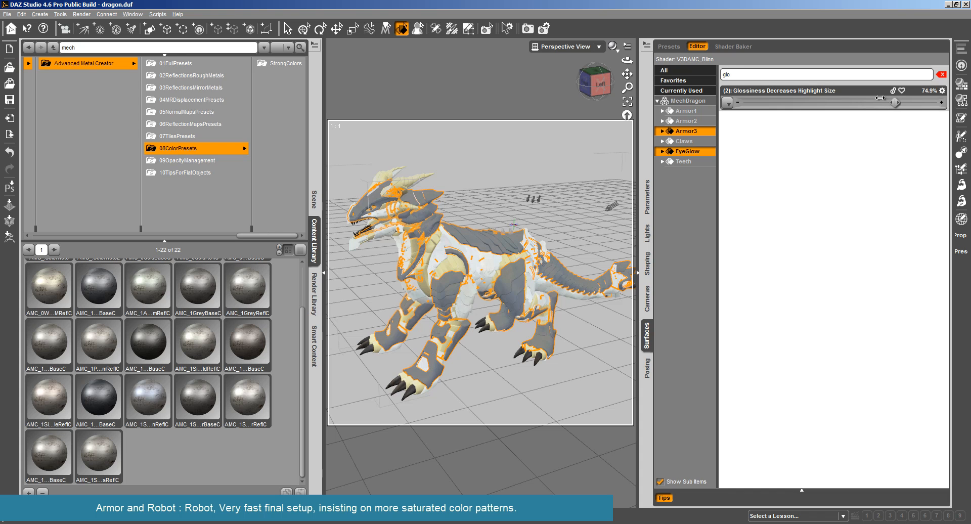
Render the dragon to check the adjusted Armor3 highlights, and cancel the render after inspecting it
left_click(81, 15)
left_click(91, 29)
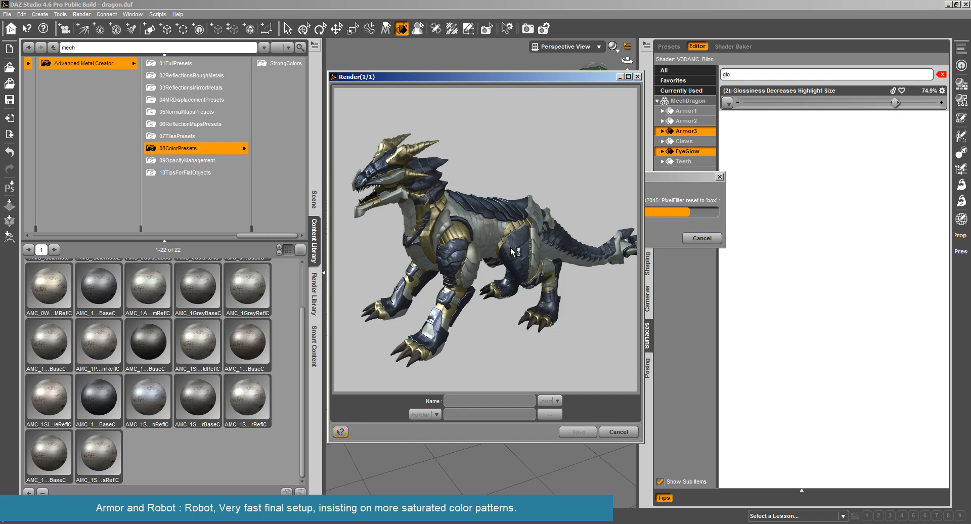
left_click(618, 432)
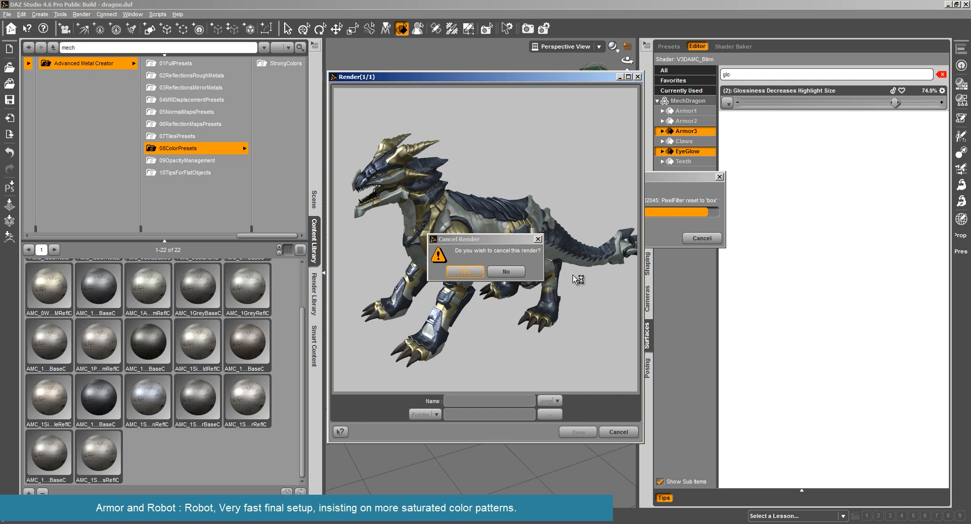
left_click(480, 276)
Select the surfaces using the diffuse map MSI13_D.jpg and apply a matching dark base and reflection color preset from 08ColorPresets
right_click(475, 270)
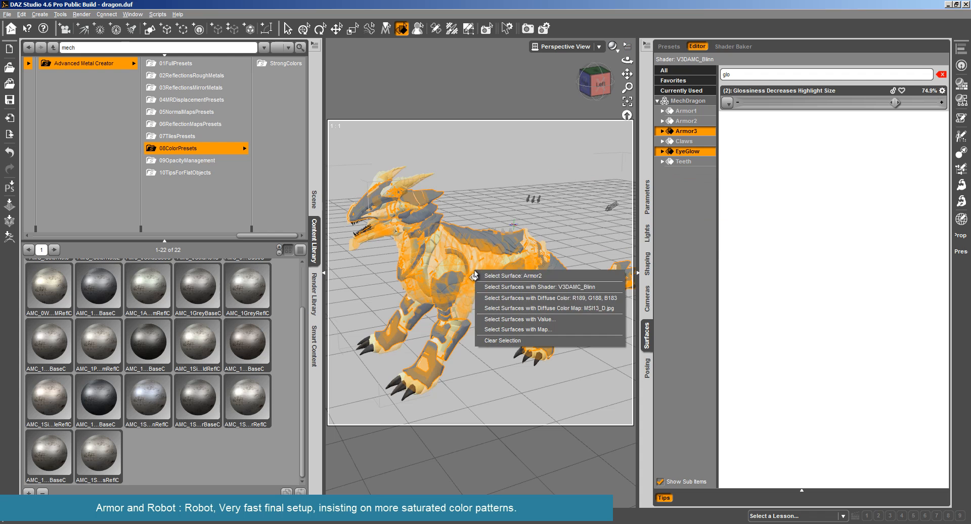
left_click(545, 306)
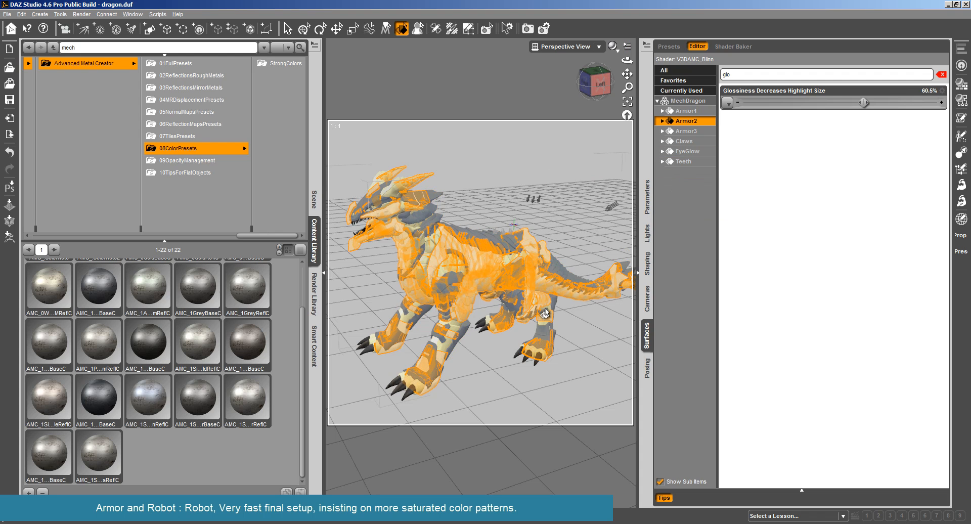
left_click(153, 348)
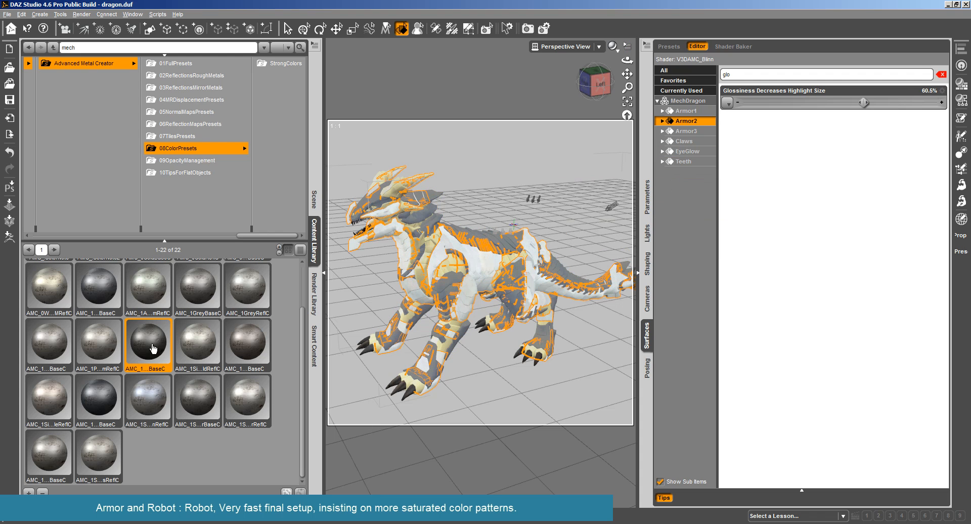
left_click(199, 339)
left_click(278, 63)
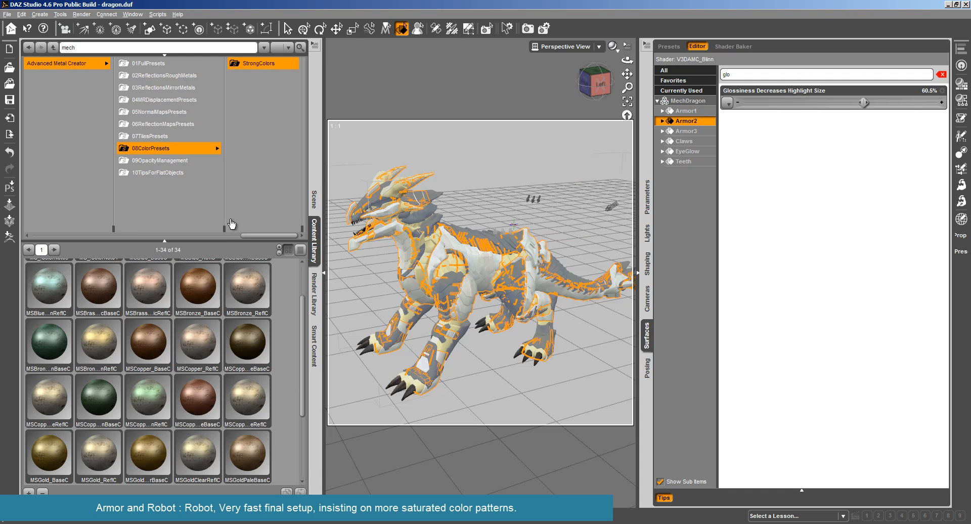
left_click(170, 150)
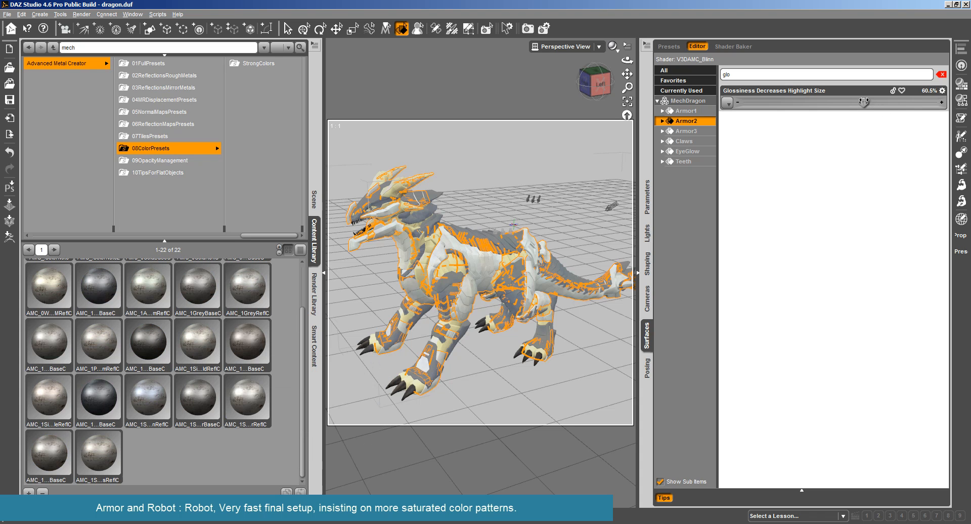
Tune the highlights of Armor2 with a higher Glossiness, an isotropic spread of 0.090 and a Specular Strength of 100%
left_click_drag(864, 102, 885, 101)
left_click_drag(746, 75, 676, 72)
double_click(778, 79)
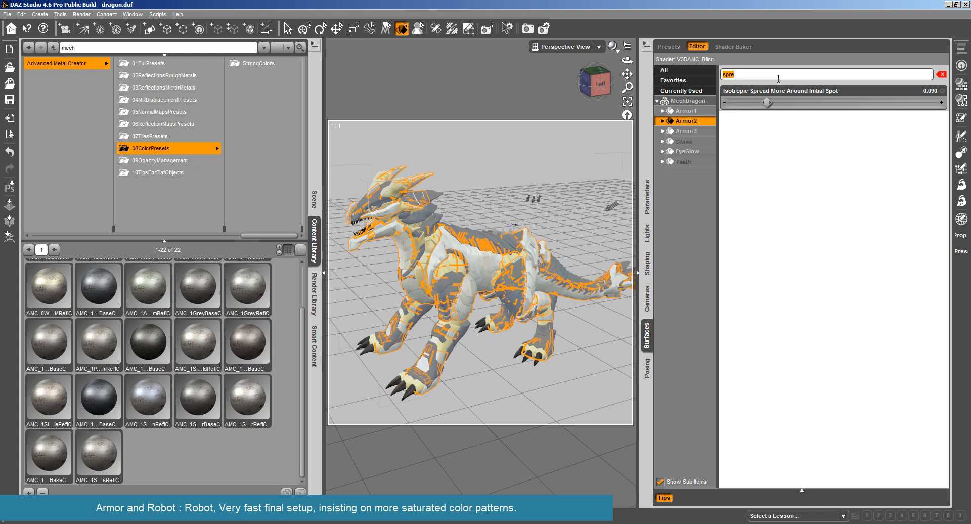
type("spec")
left_click_drag(898, 158, 941, 159)
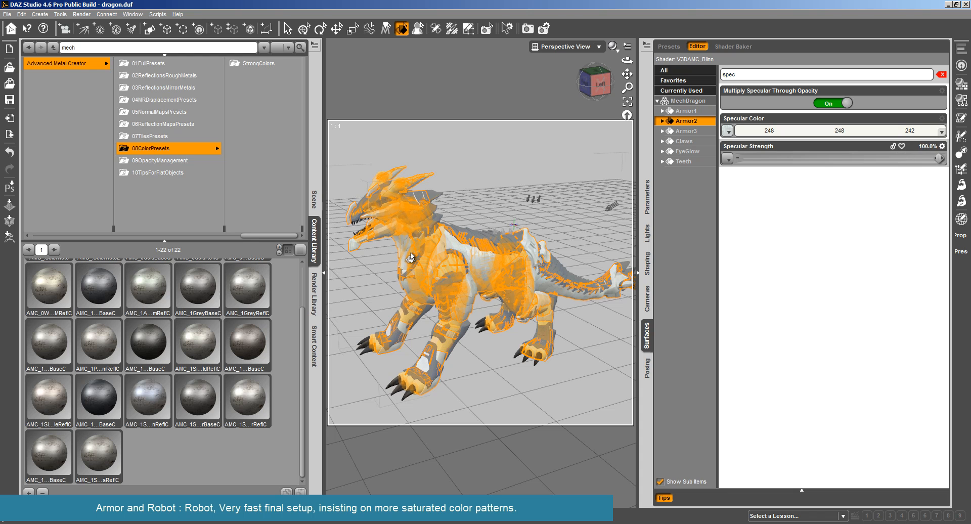
Render the dragon to check the darker Armor2 metal, and cancel the render after inspecting it
left_click(489, 272)
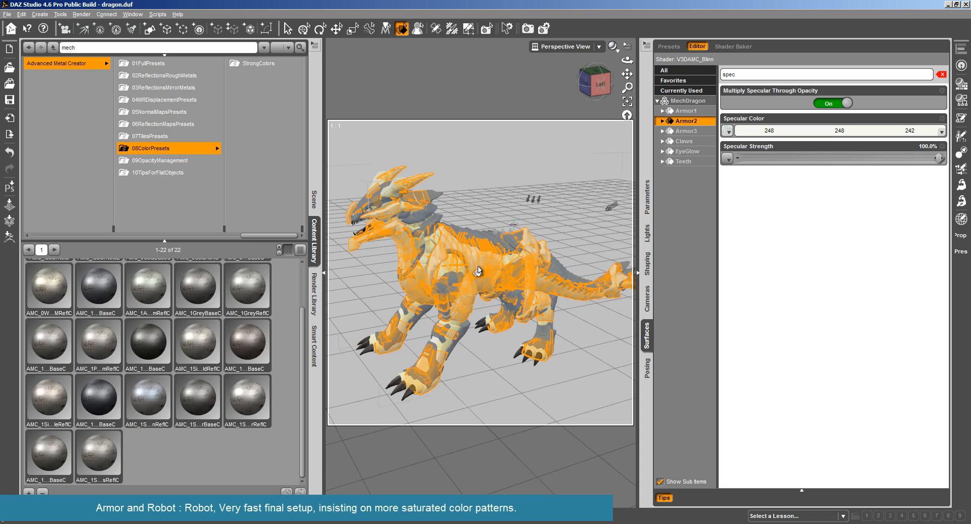
left_click(81, 14)
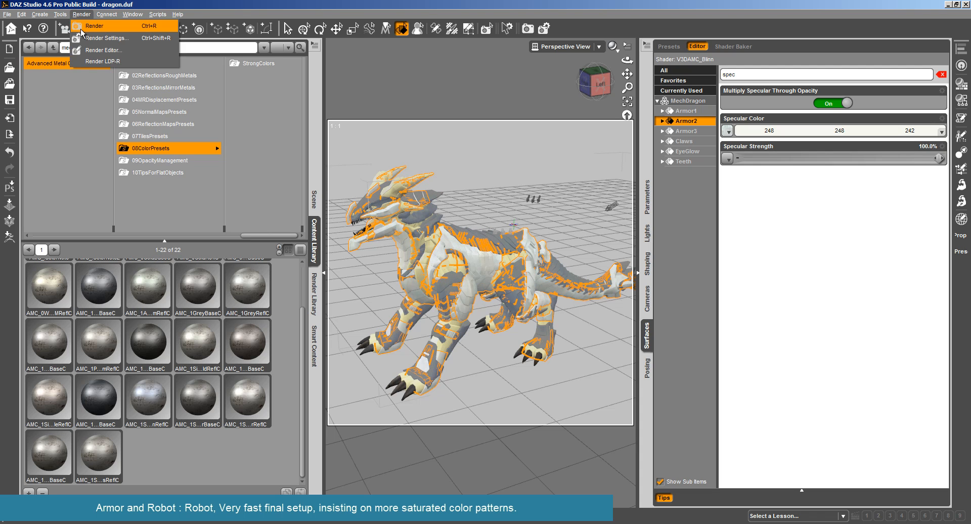
left_click(90, 23)
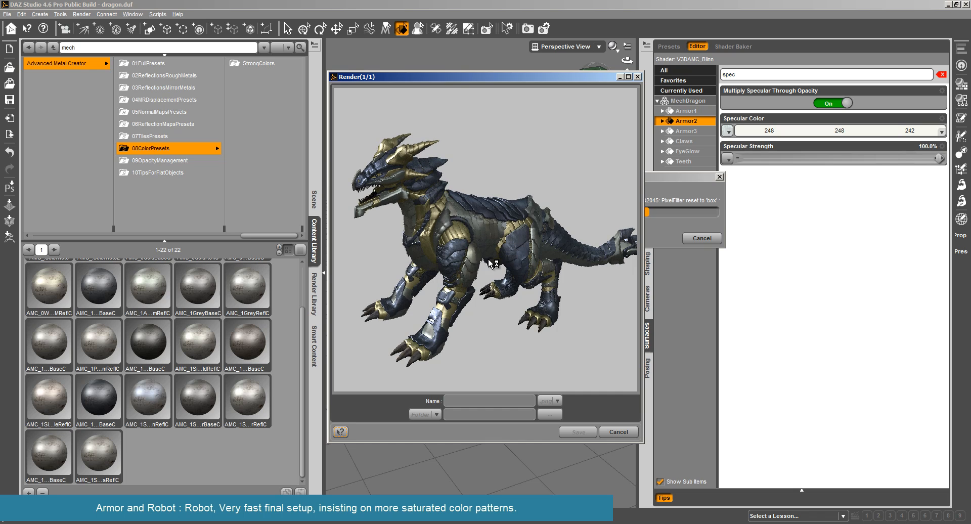
left_click(626, 431)
left_click(464, 272)
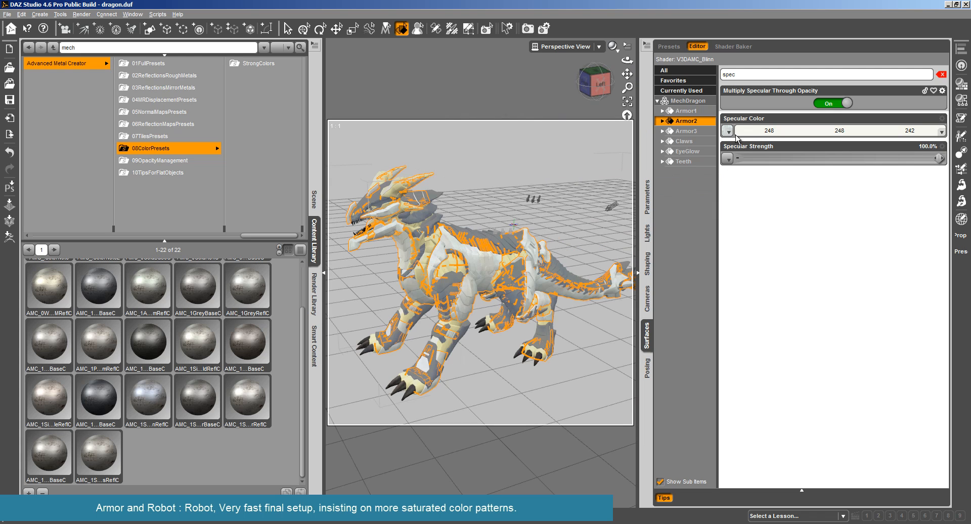
Select the surfaces sharing Armor2's diffuse map and darken their Ambient Color to 123, 123, 120
right_click(481, 270)
left_click(590, 311)
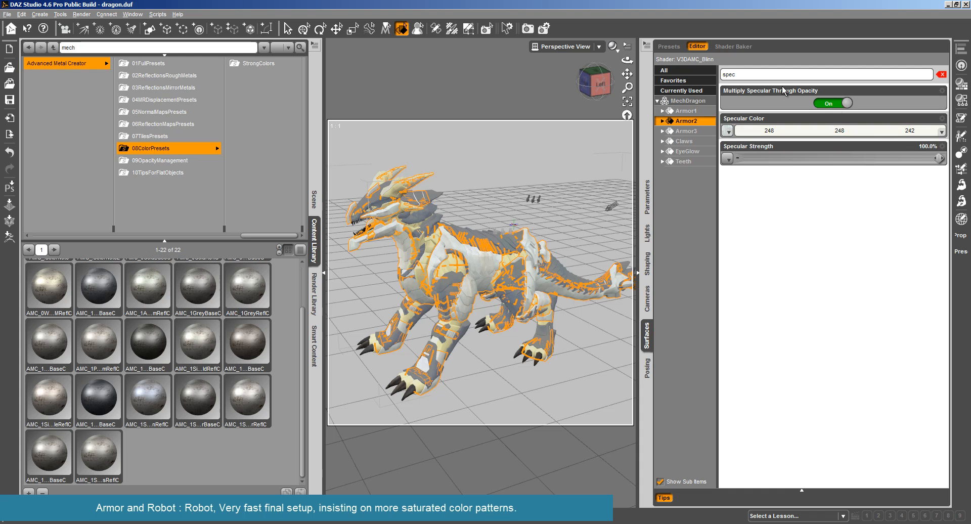
double_click(750, 74)
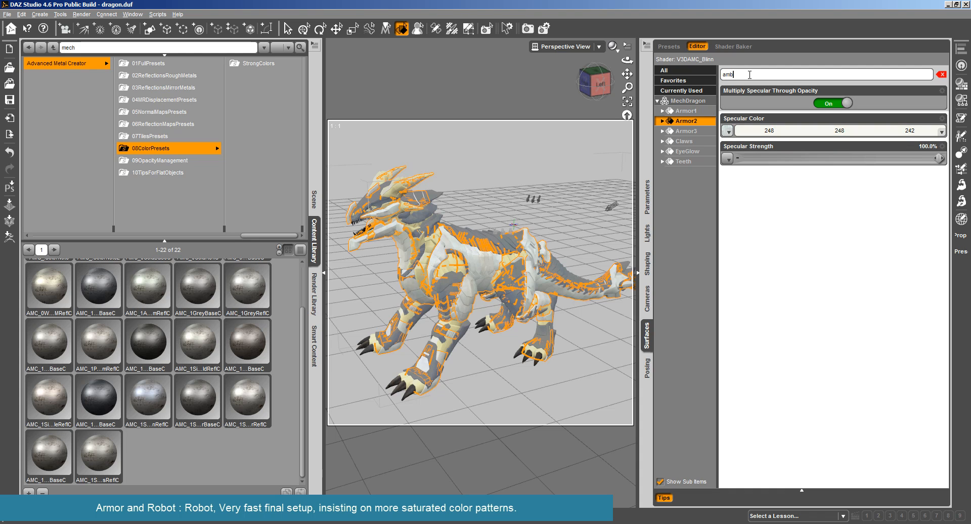
left_click(829, 103)
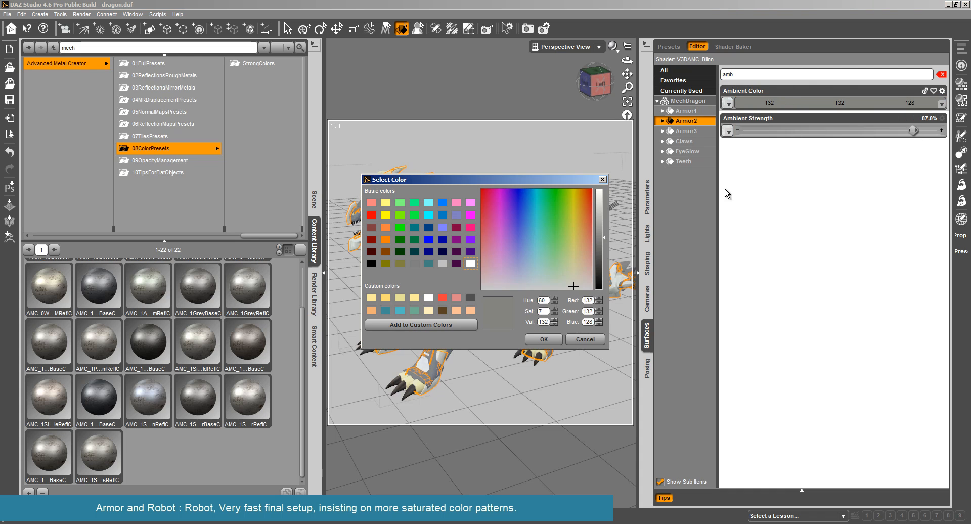
left_click(598, 241)
left_click(559, 338)
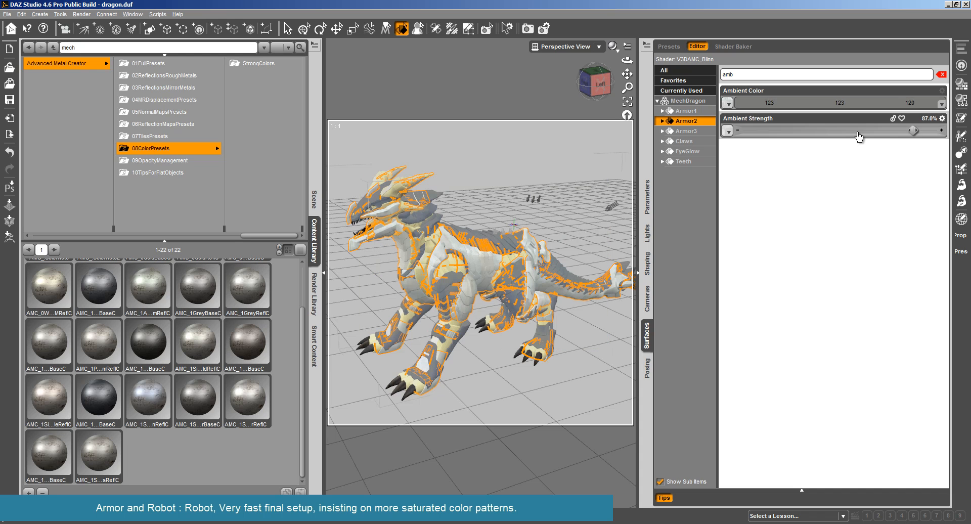
Lower the Ambient Strength of Armor2 and set its Diffuse Strength to 8.0%
left_click(862, 132)
left_click(866, 132)
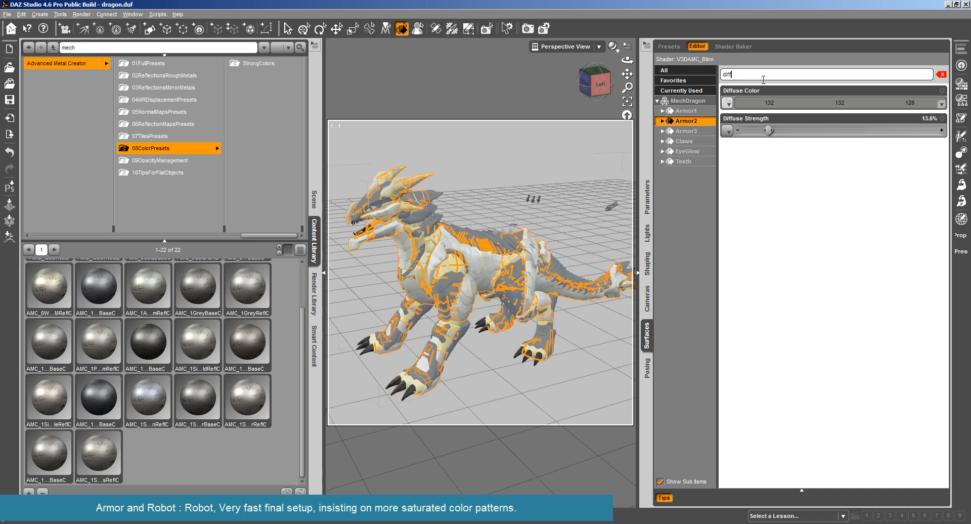
left_click_drag(758, 130, 756, 130)
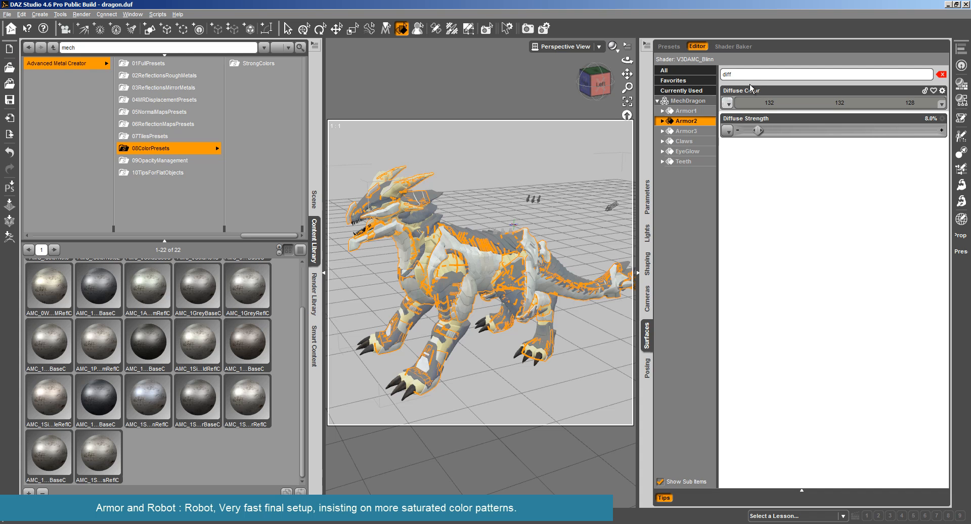
Set Armor2's Set More Reflective value to 0% and its UVed Reflection Strength On Map 1 to 219, 219, 219
left_click(752, 78)
type("refl")
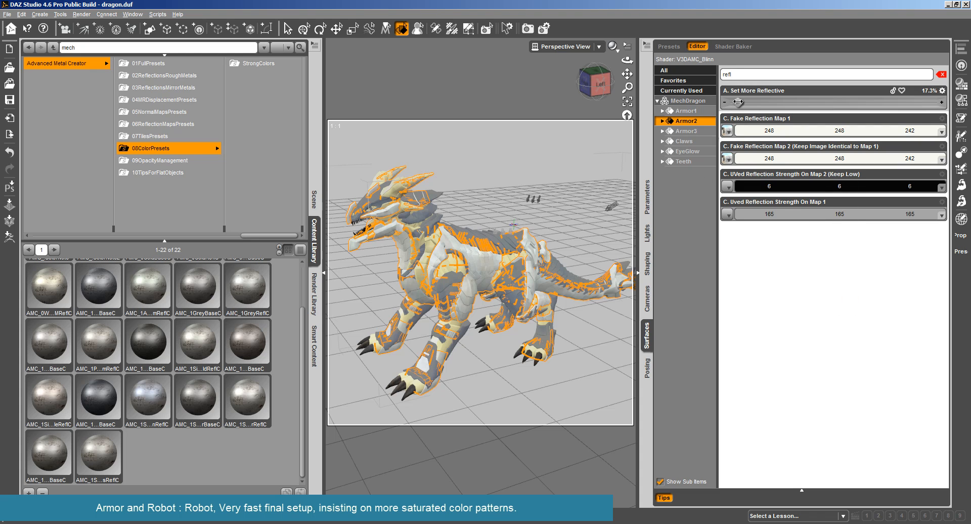
key("alt")
key("r")
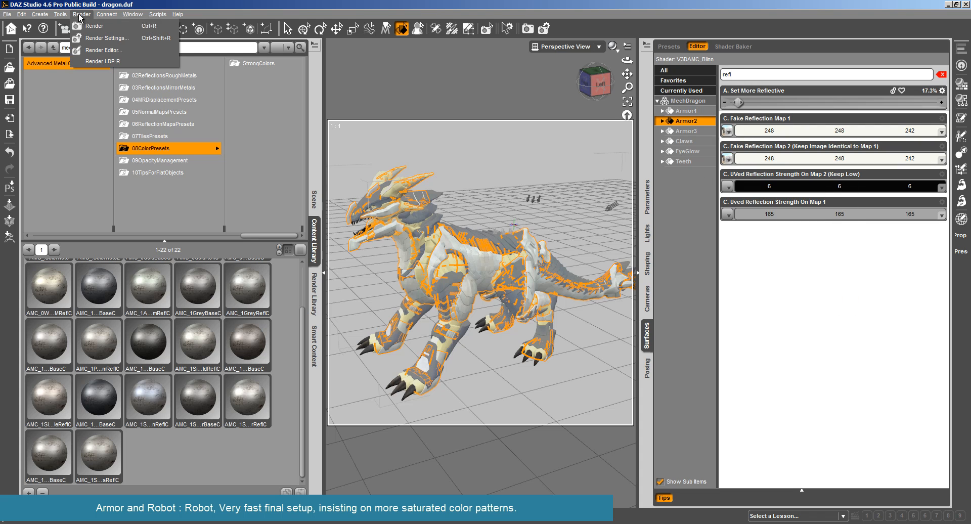
left_click_drag(745, 103, 717, 103)
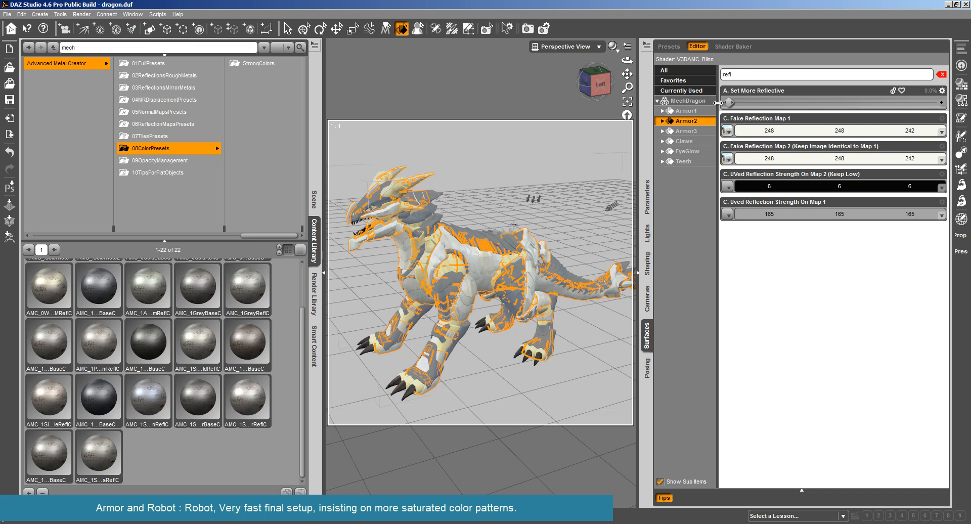
left_click(812, 217)
left_click_drag(604, 216, 604, 204)
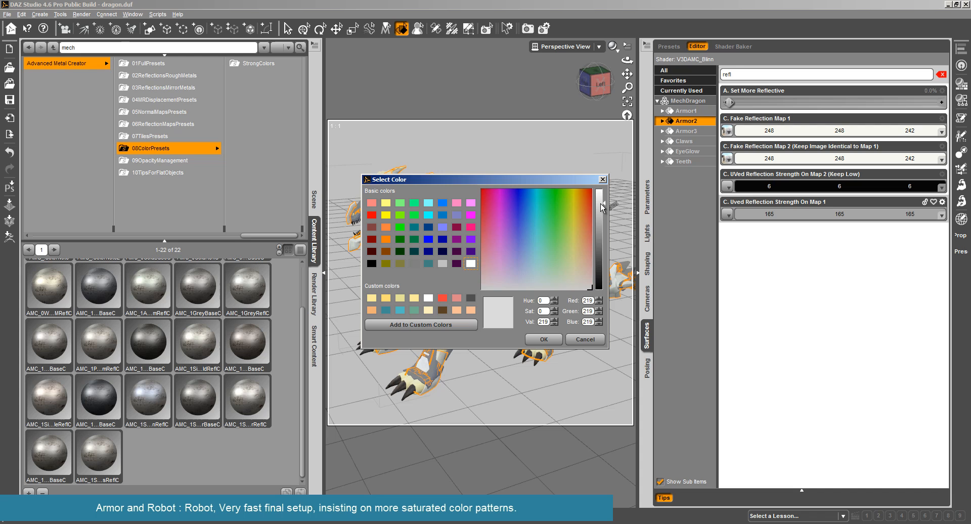
left_click(544, 339)
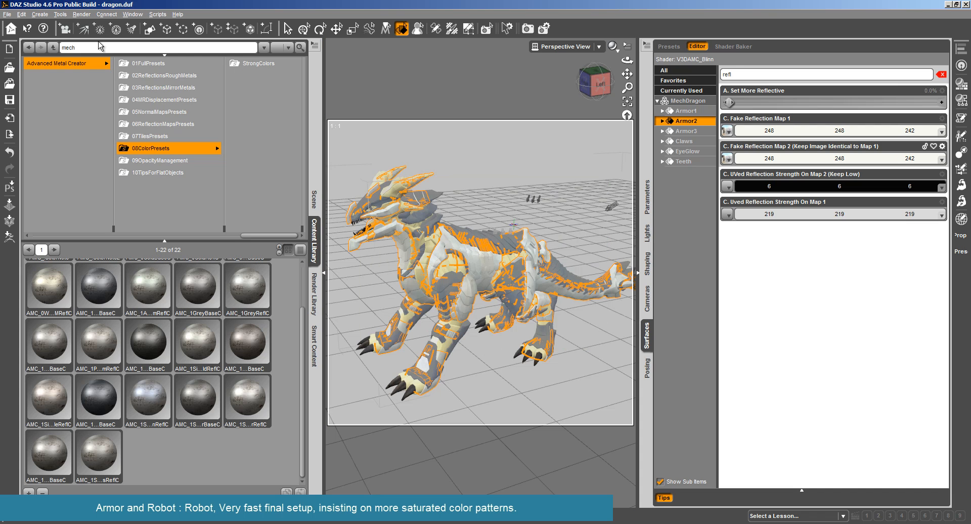
Select the surfaces sharing Armor1's diffuse map and apply the MSYellowBaseC and MSYellowReflC presets from StrongColors
left_click(425, 255)
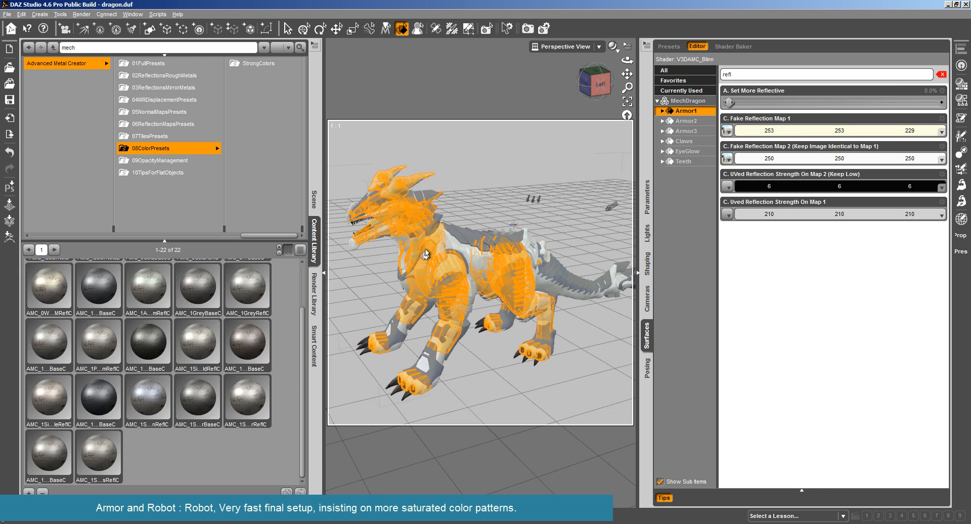
right_click(426, 254)
left_click(465, 290)
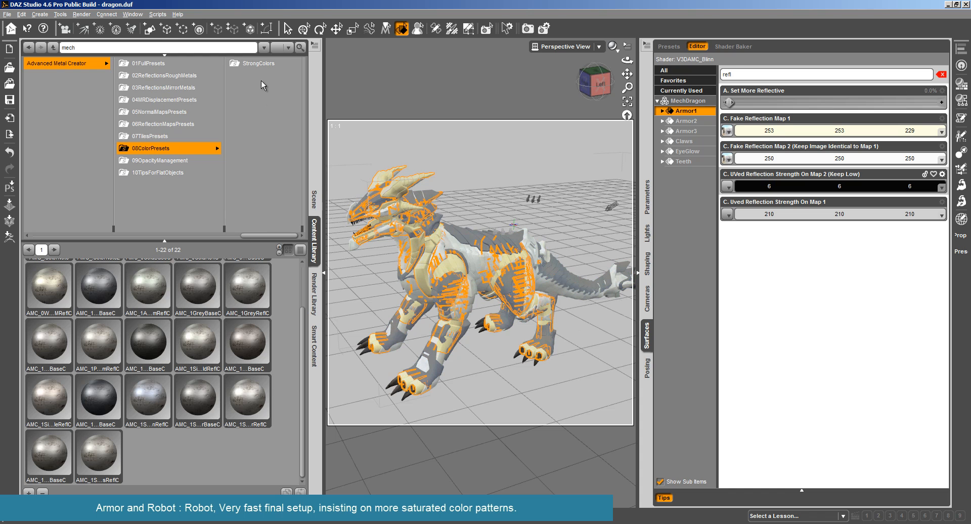
left_click(254, 63)
scroll(140, 374, "down", 2)
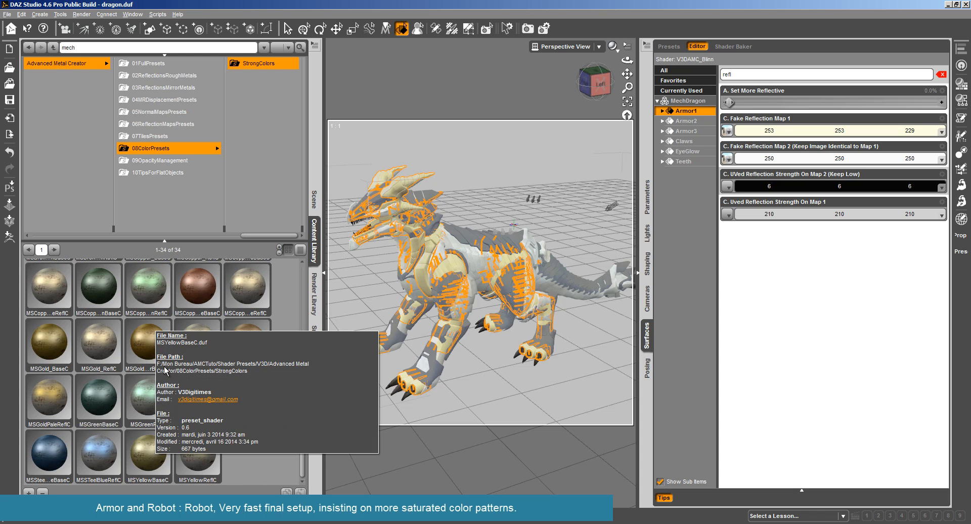
scroll(164, 368, "up", 3)
scroll(165, 372, "down", 3)
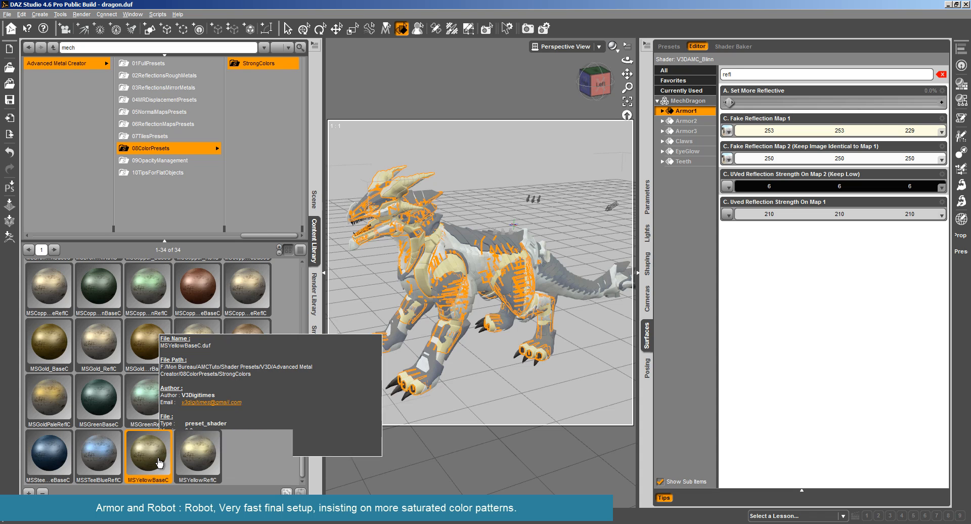
double_click(158, 460)
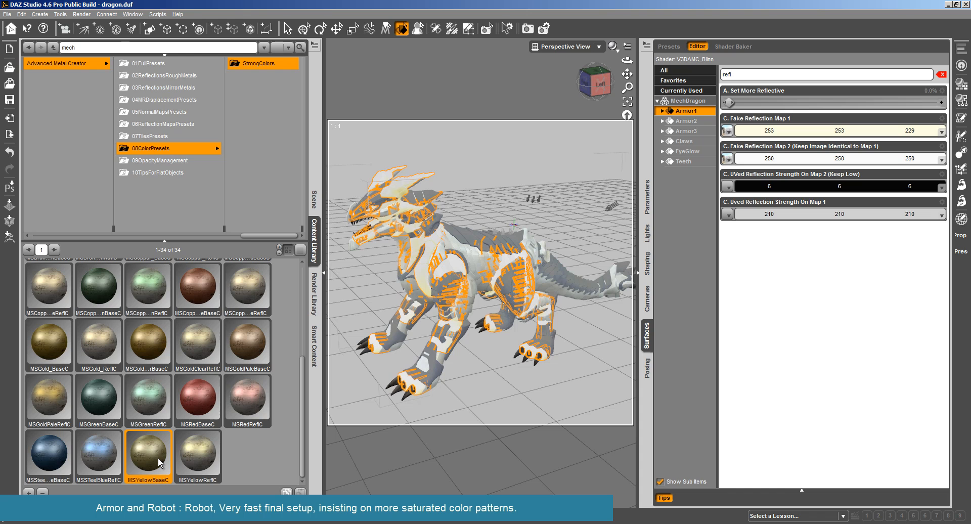
double_click(203, 458)
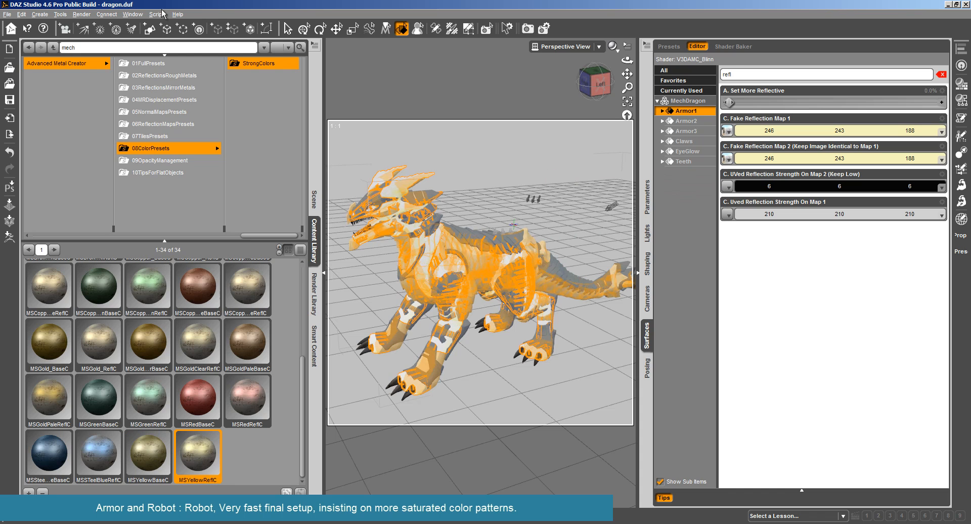
Render the dragon to check the yellow Armor1 metal, and cancel the render after inspecting it
left_click(82, 14)
left_click(88, 23)
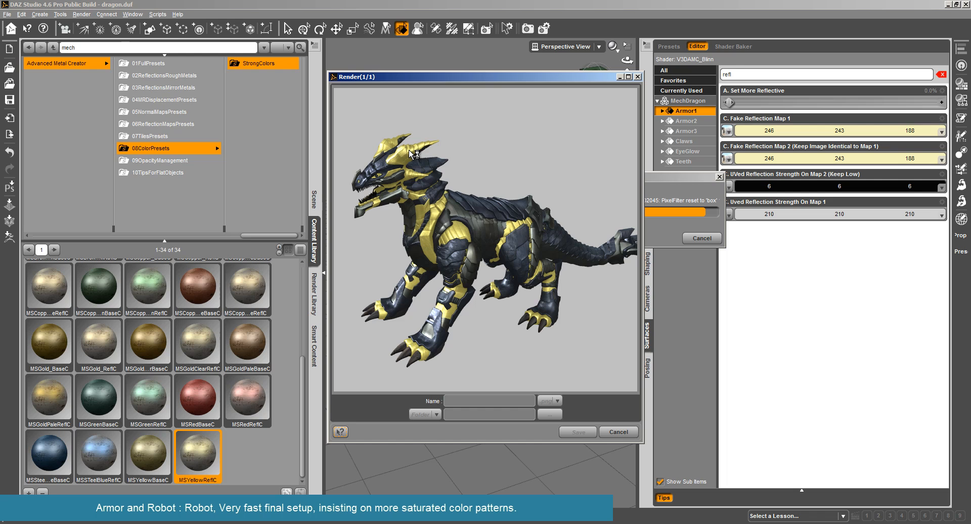
left_click(618, 432)
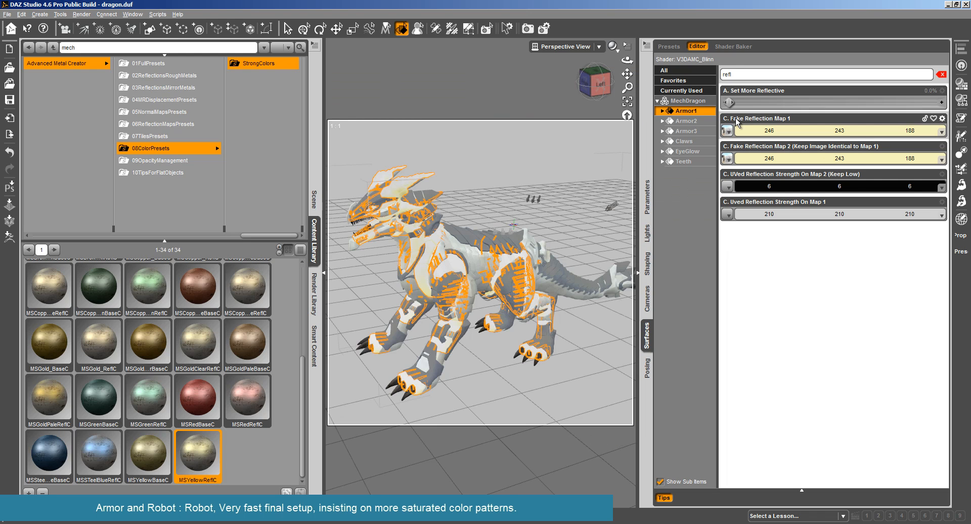
Apply the AMC_1Si...ldReflC reflection color preset from 08ColorPresets to Armor1
left_click(174, 153)
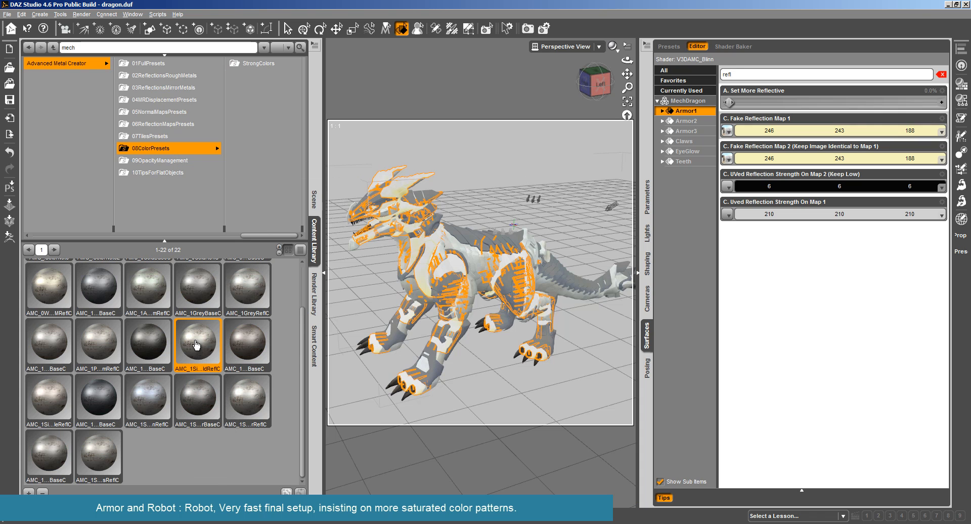
scroll(197, 345, "up", 1)
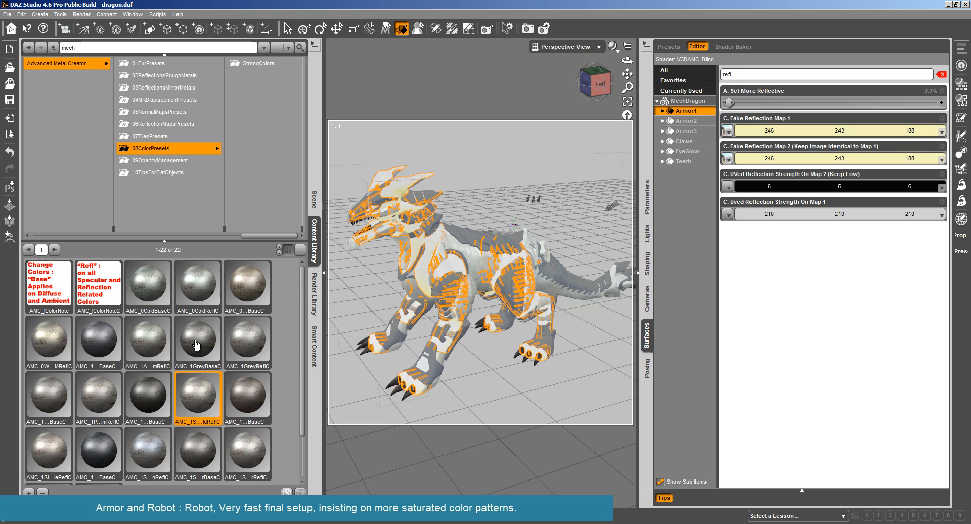
double_click(202, 395)
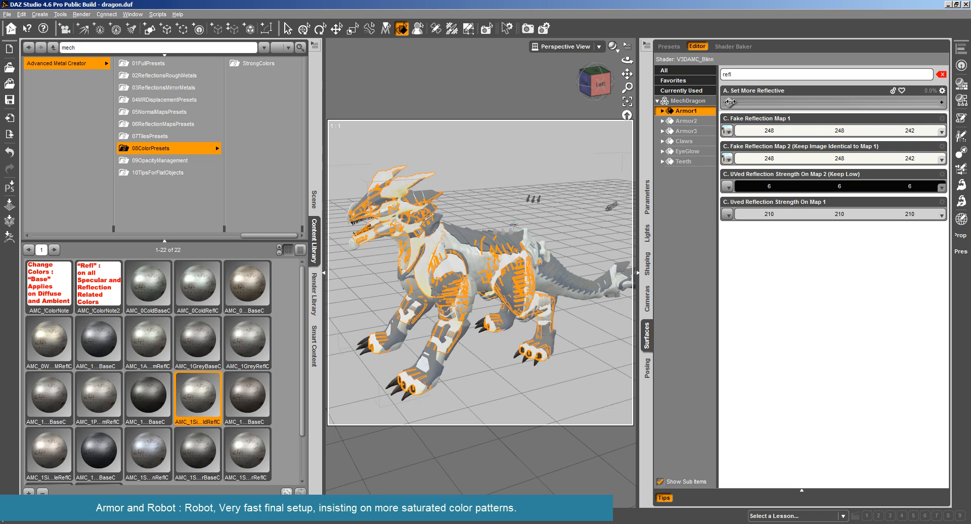
Set Armor1's Glossiness Decreases Highlight Size to 72.8% and Isotropic Spread More Around Initial Spot to 0.083
double_click(728, 75)
type("h")
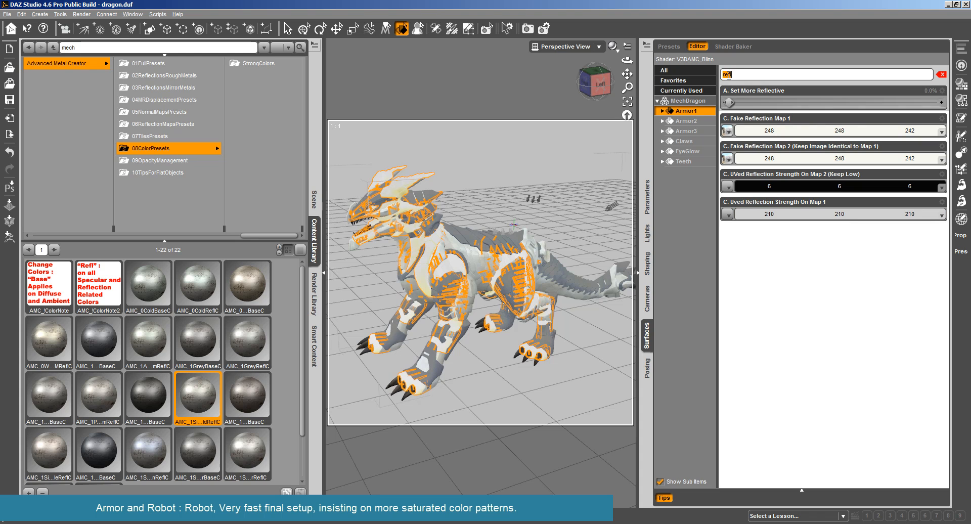
type("ig")
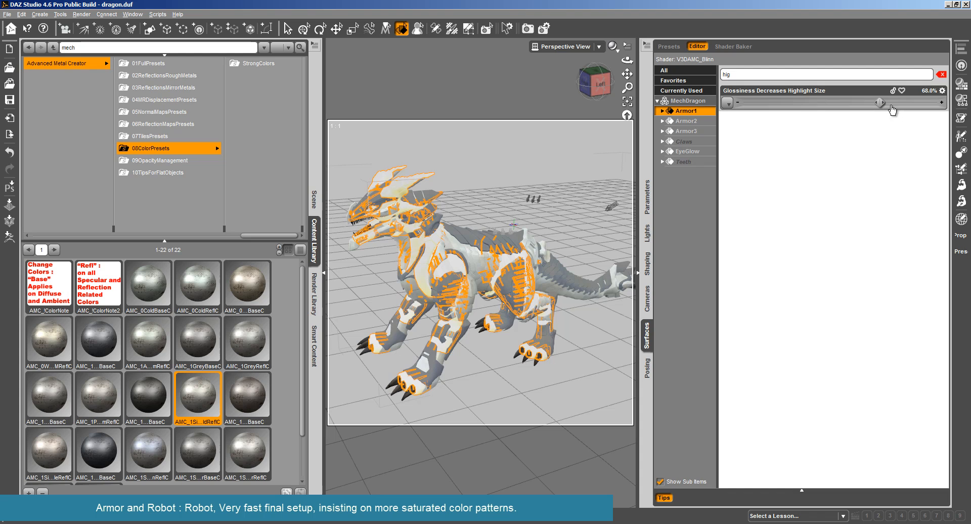
left_click_drag(880, 102, 892, 104)
double_click(743, 75)
type("s")
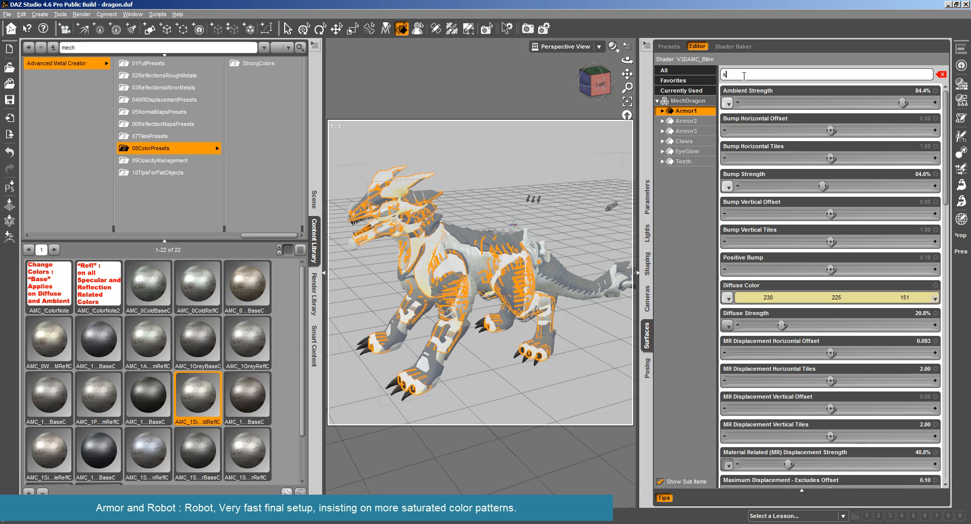
type("prea")
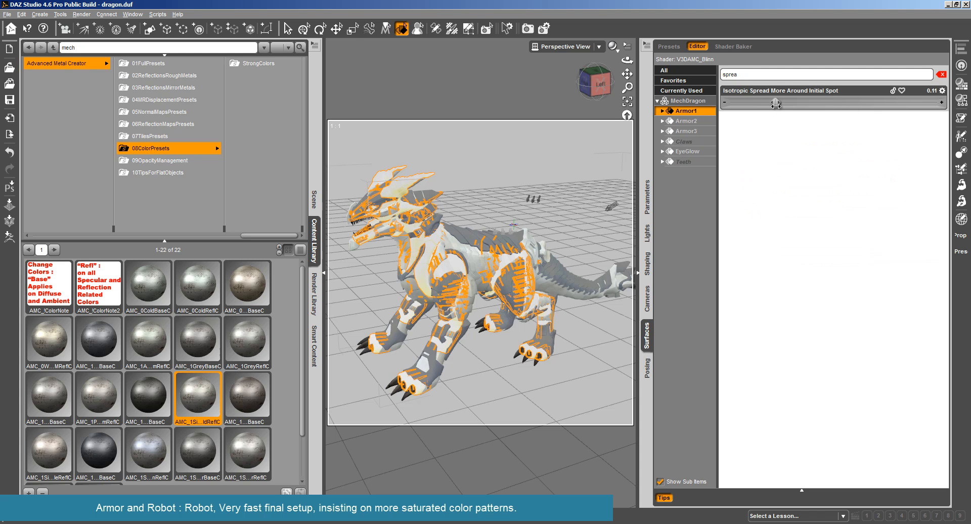
left_click_drag(767, 103, 764, 102)
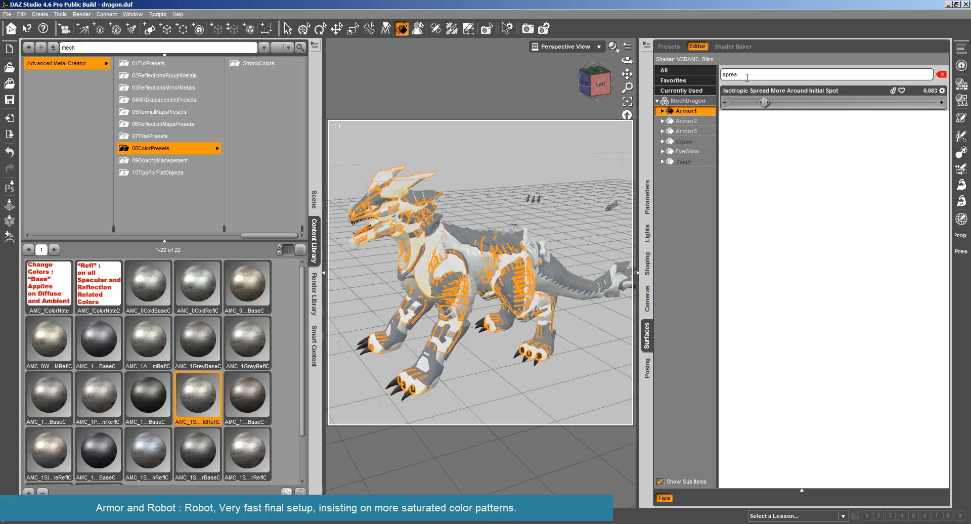
Brighten Armor1's Specular Color to 255, 255, 249
type("spe")
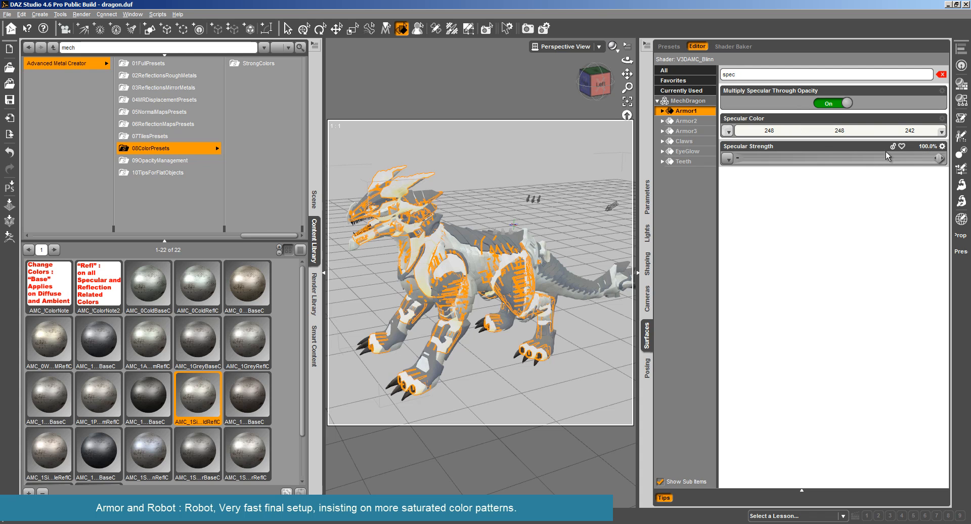
left_click(726, 132)
left_click(738, 153)
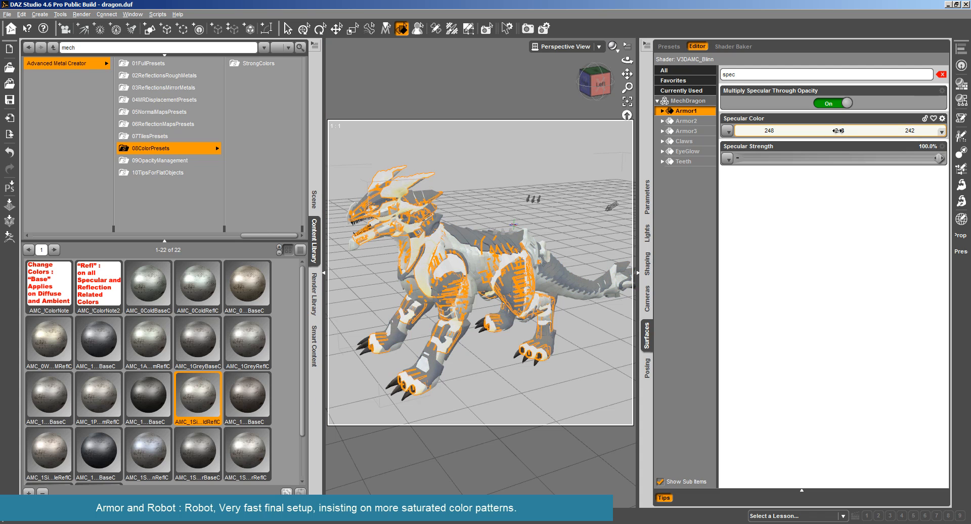
left_click(890, 136)
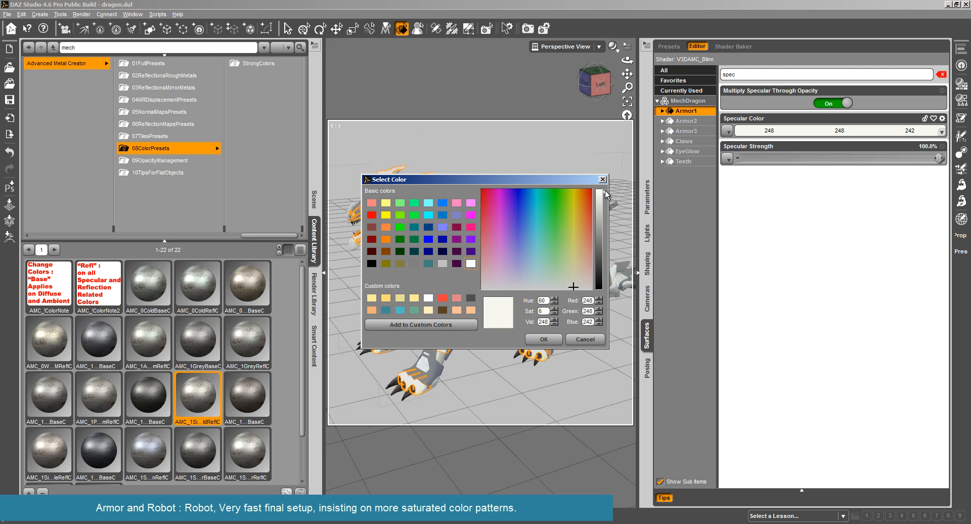
left_click(544, 340)
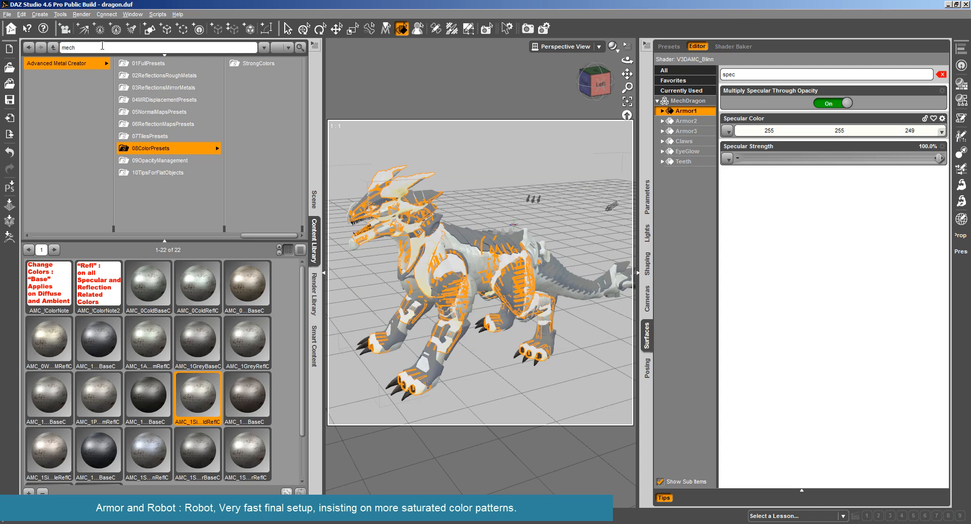
Render the dragon to check the Armor1 highlights and reflections, and close the render
left_click(82, 14)
left_click(94, 33)
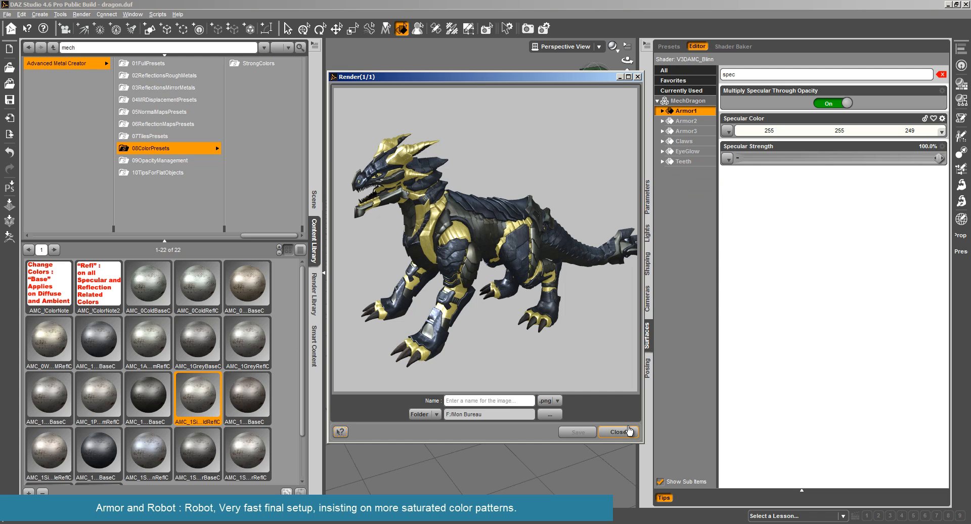
left_click(626, 431)
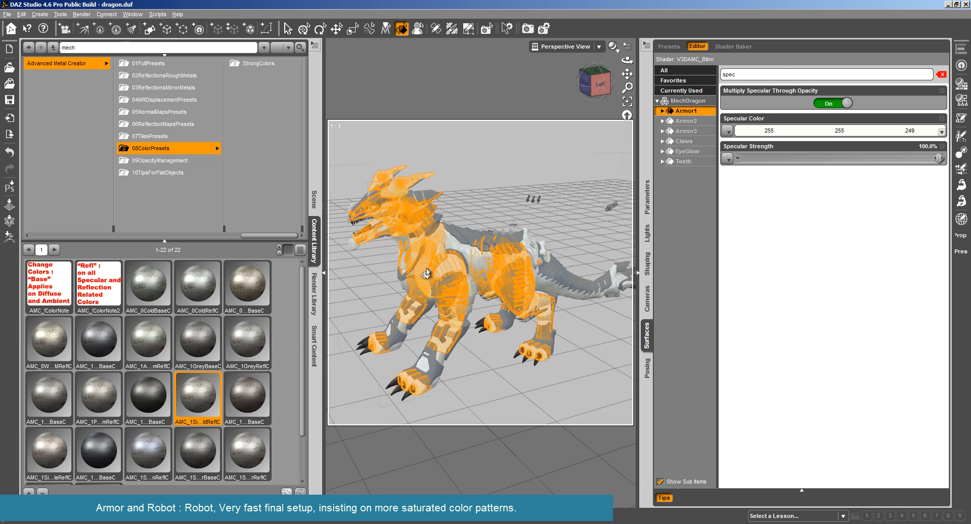
Set Armor1's Ambient Strength to 71.3% and its Diffuse Strength to 11.7%
left_click(942, 75)
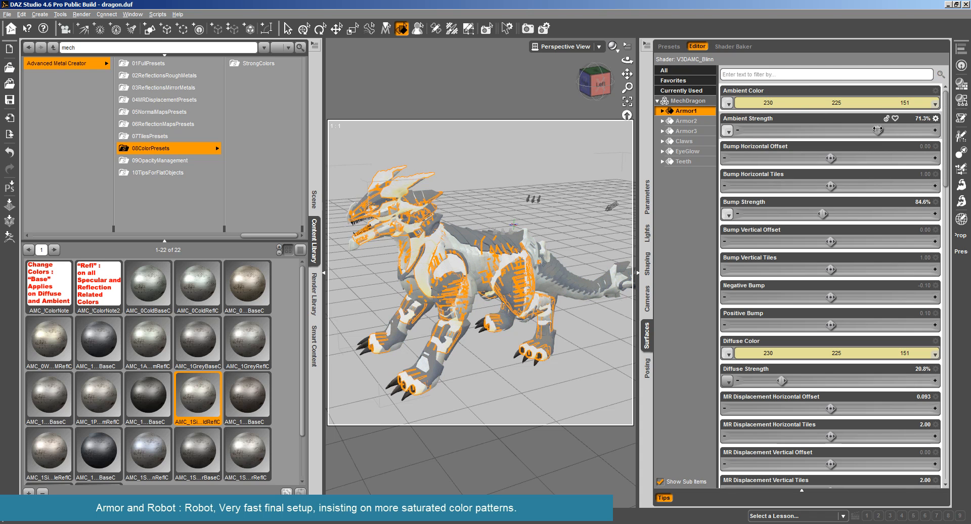
left_click_drag(782, 381, 764, 383)
Darken Armor1's Ambient Color to 180, 176, 119 and Diffuse Color to 173, 169, 114, and slightly raise its Diffuse Strength
left_click(907, 103)
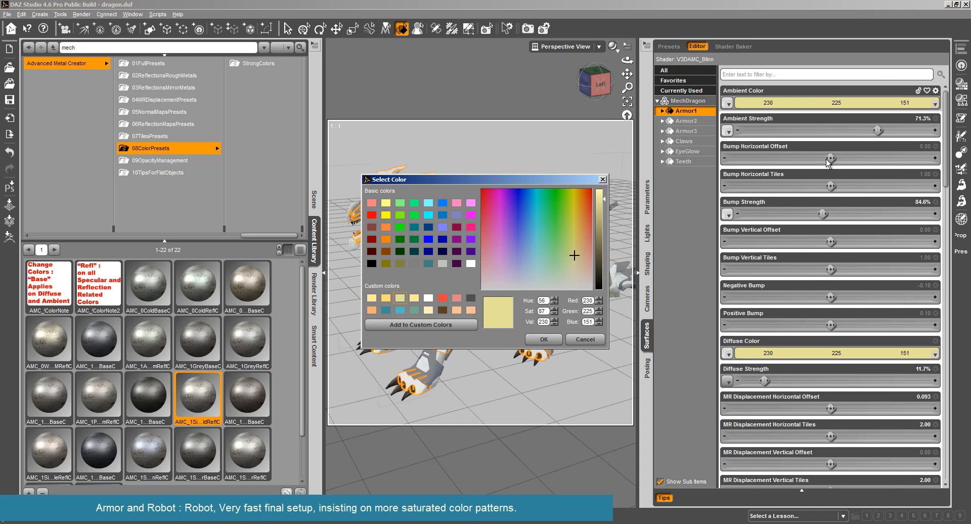
left_click_drag(596, 232, 599, 223)
left_click(544, 339)
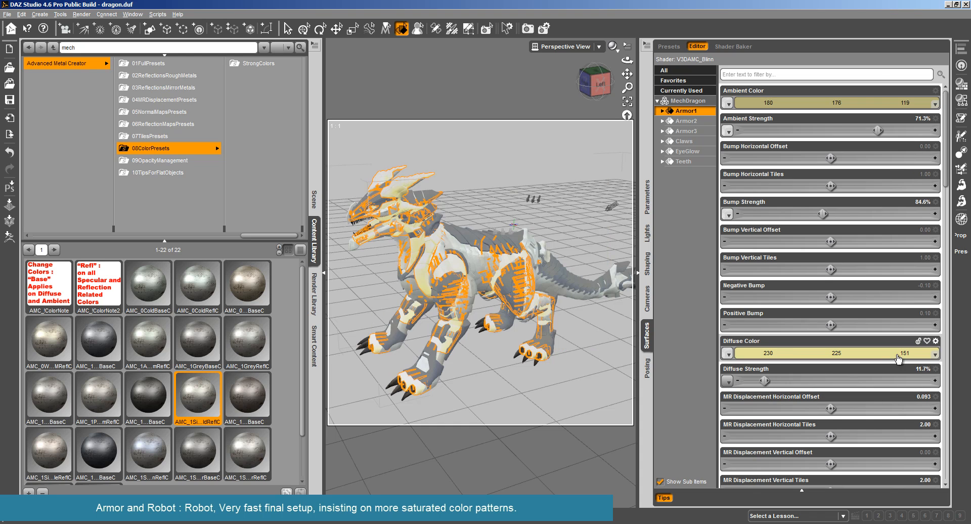
left_click(908, 355)
left_click(600, 221)
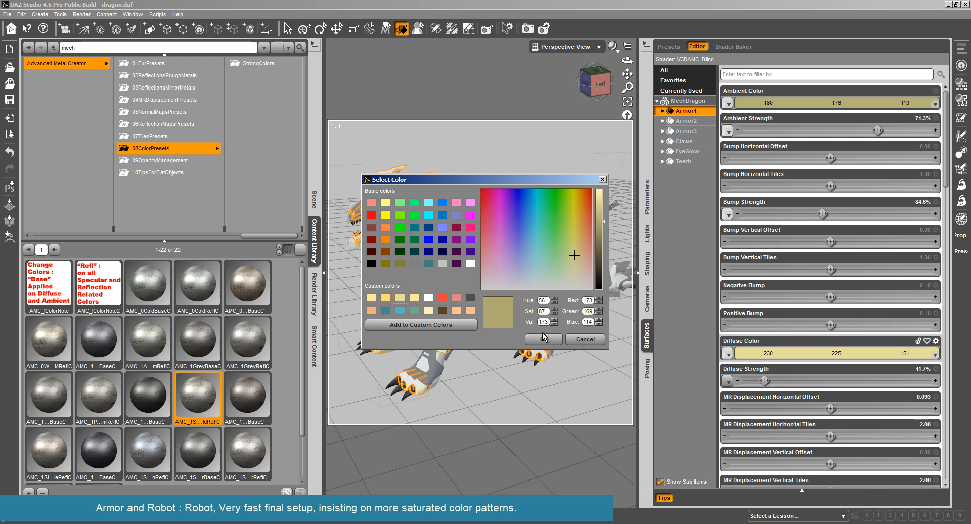
left_click(543, 339)
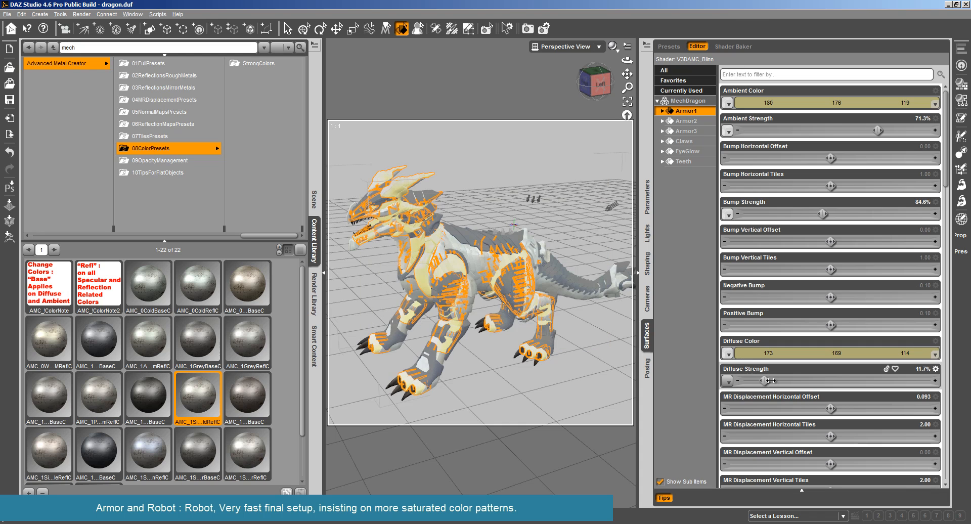
left_click_drag(771, 380, 780, 380)
Darken Armor1's UVed Reflection Strength On Map 1 to 191, 191, 191
scroll(888, 361, "down", 15)
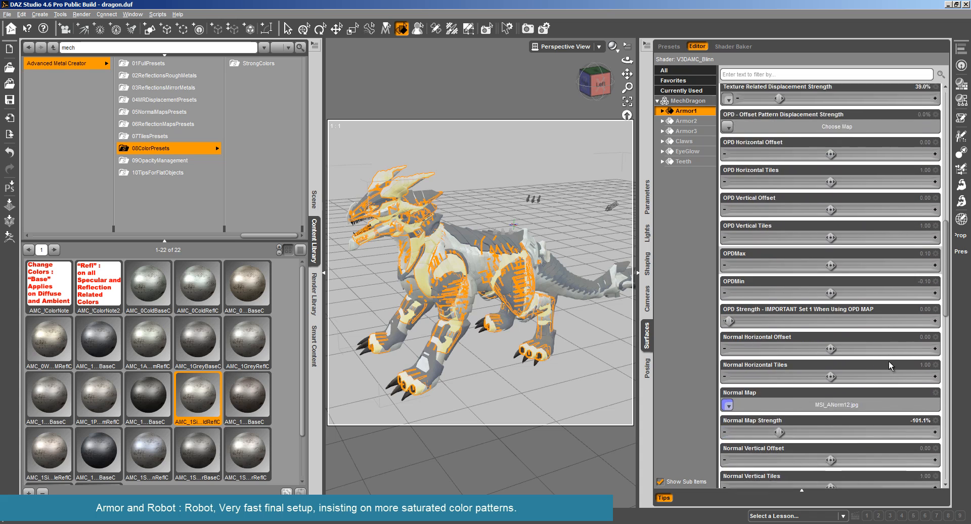
scroll(888, 360, "down", 14)
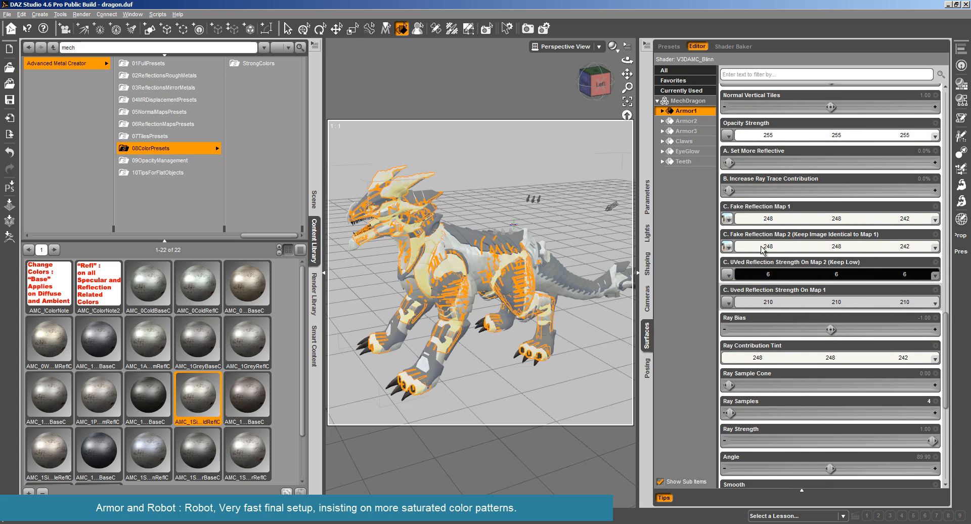
scroll(763, 249, "down", 1)
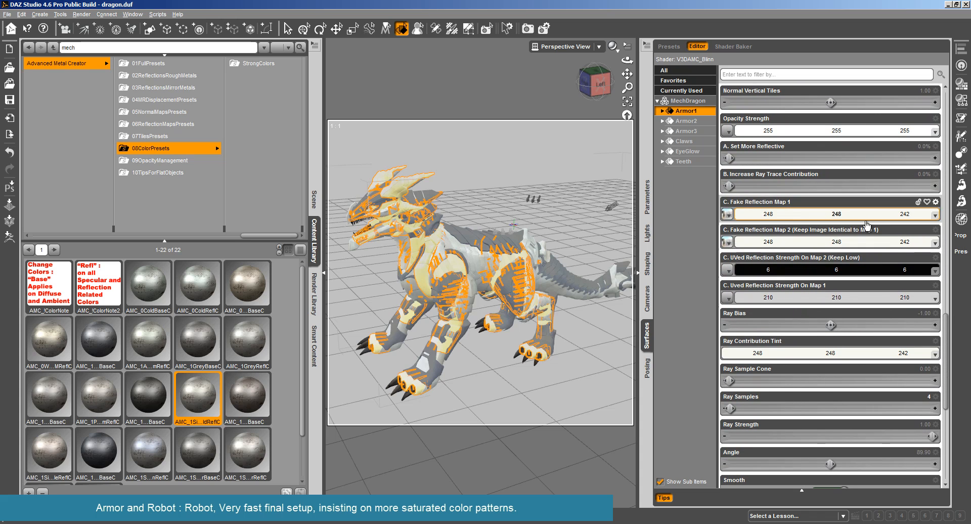
left_click(890, 298)
left_click(600, 216)
left_click(544, 339)
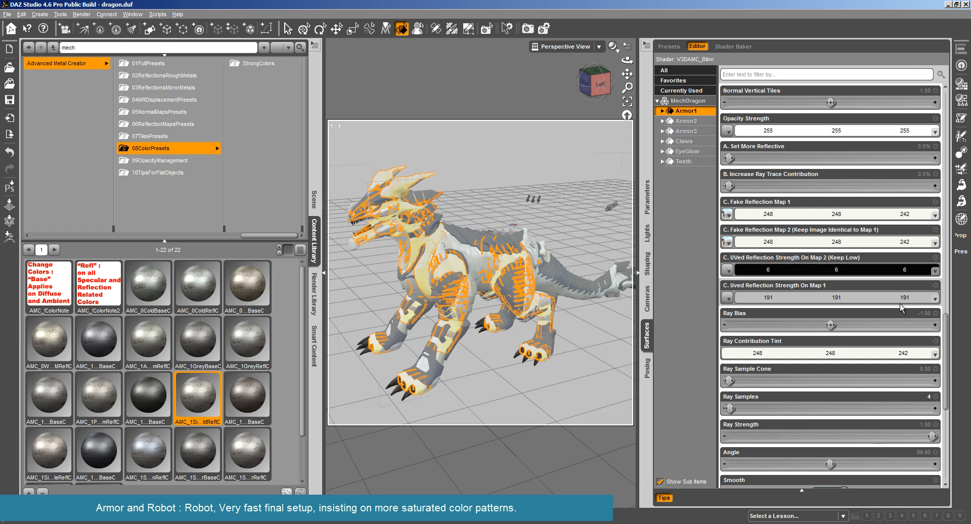
Render the dragon to check the darker yellow Armor1 metal, and close the render
scroll(899, 304, "down", 10)
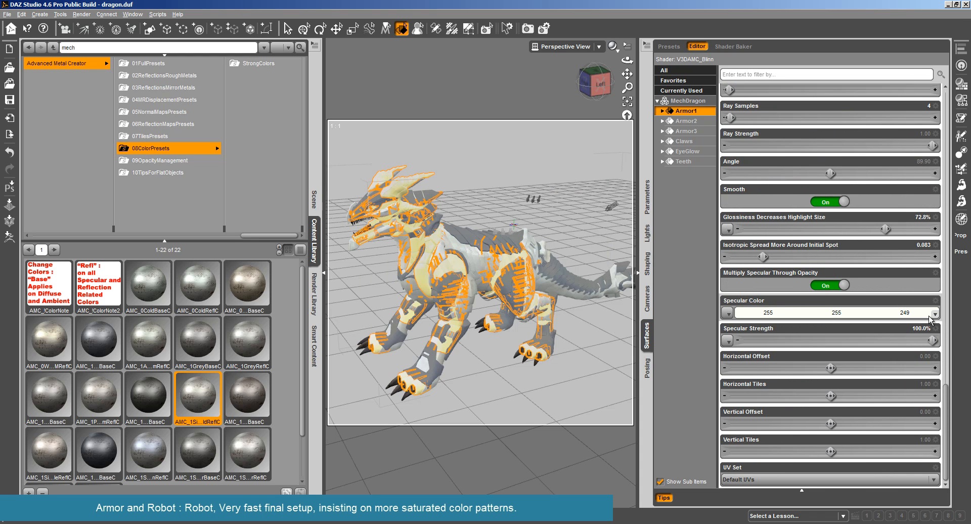
left_click(81, 15)
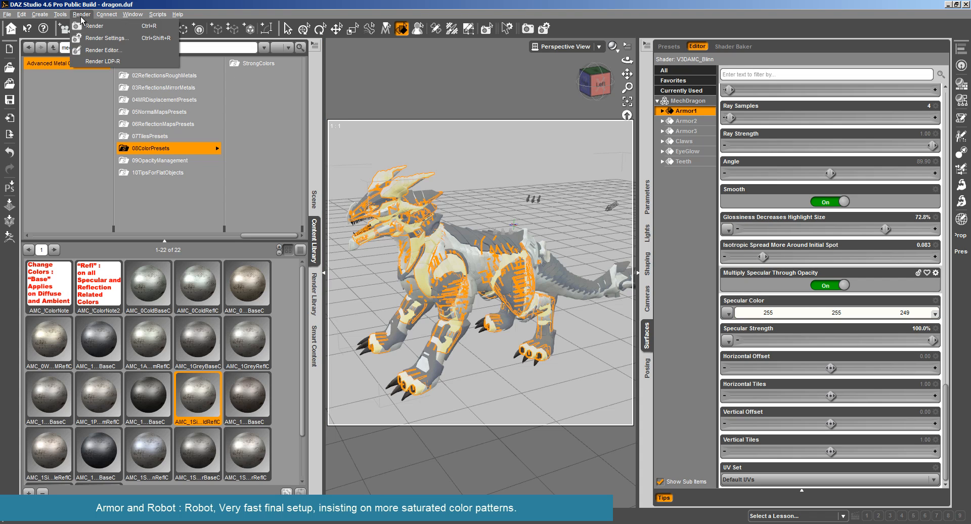
left_click(92, 26)
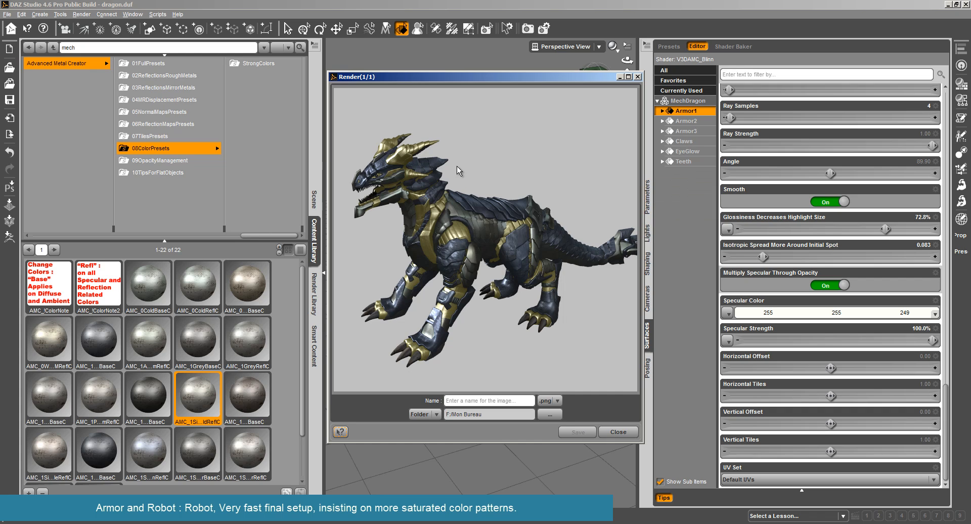
left_click(618, 432)
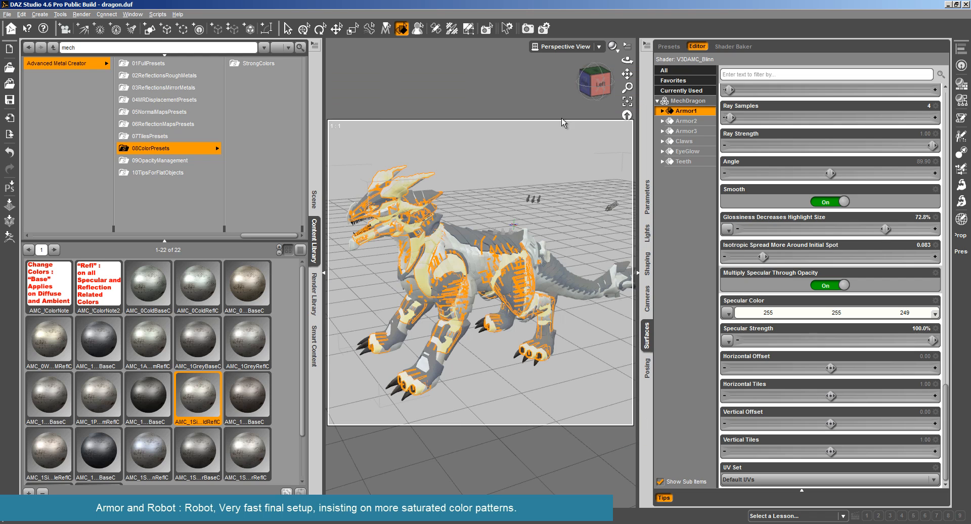
Apply the AMC_Disp03 surface defect map from 04MRDisplacementPresets to the Armor1 surfaces
right_click(388, 201)
left_click(412, 235)
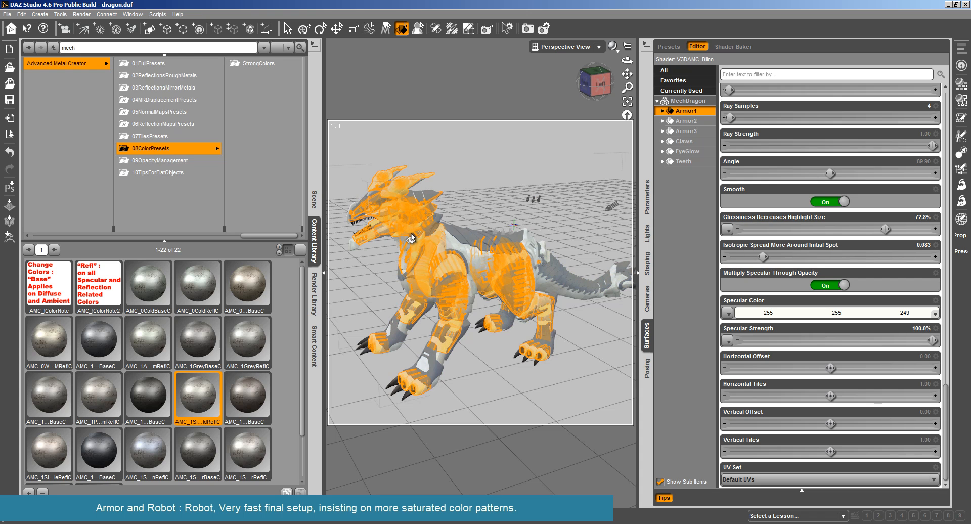
left_click(169, 99)
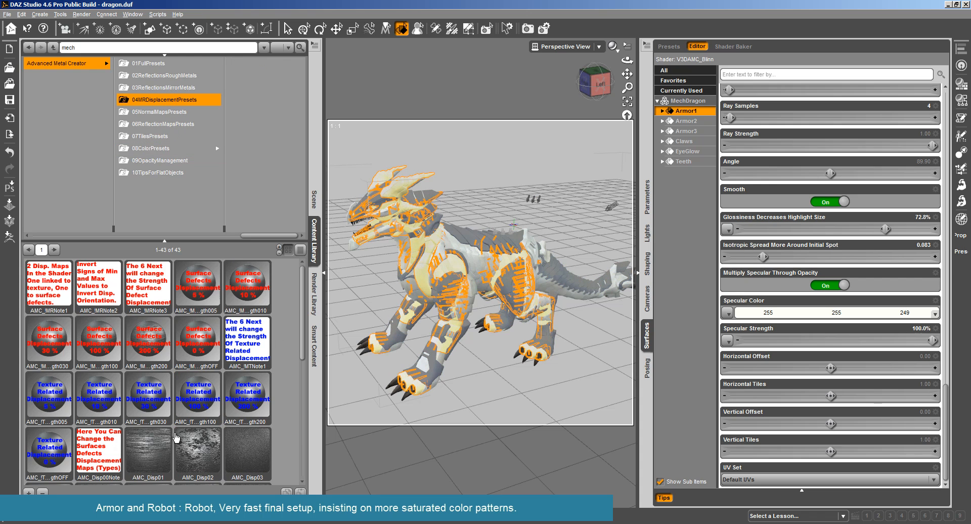
scroll(182, 405, "down", 2)
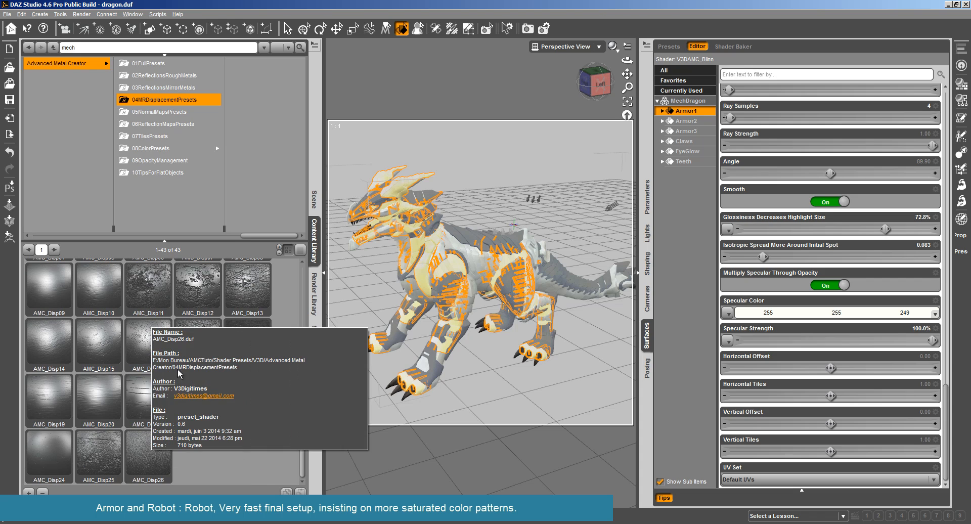
scroll(186, 372, "up", 3)
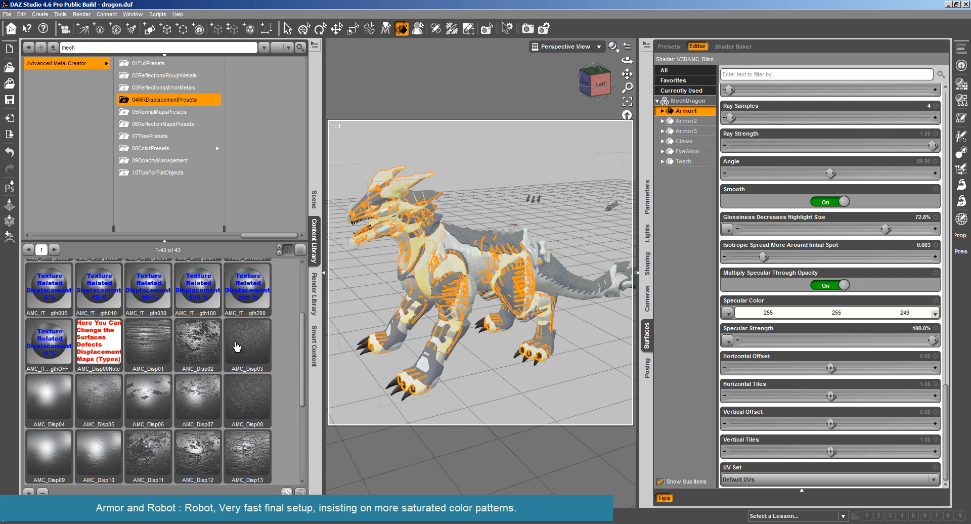
double_click(237, 347)
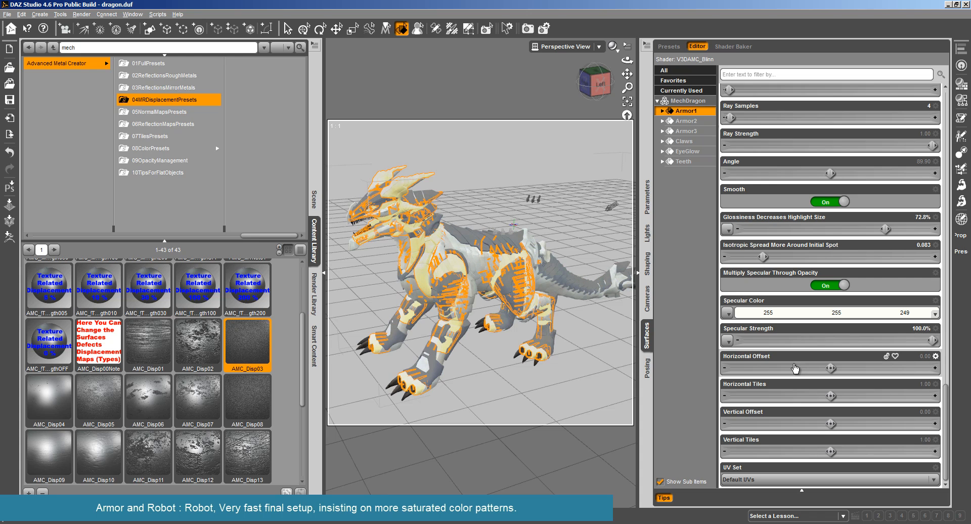
Check Armor1's displacement maps and set its Material Related (MR) Displacement Strength to 62.2%
scroll(797, 368, "up", 15)
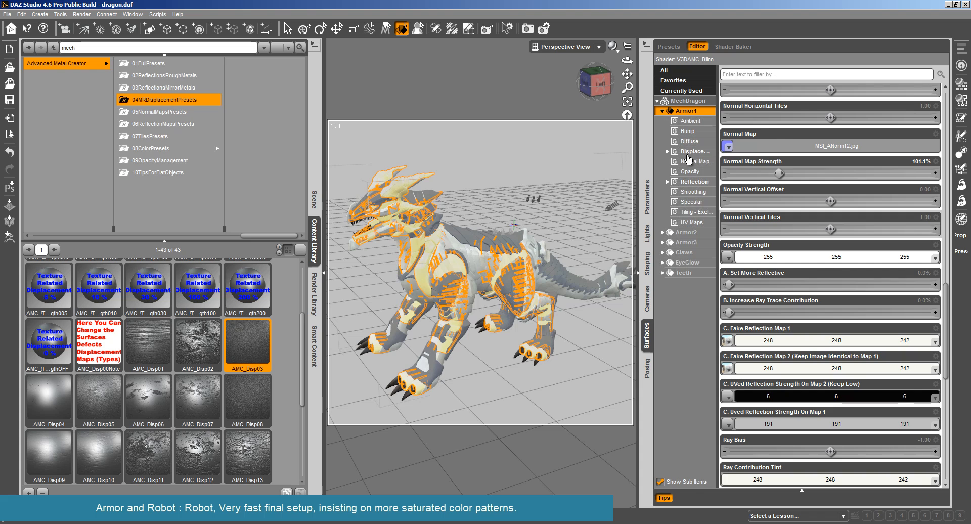
left_click(694, 152)
mouse_move(734, 262)
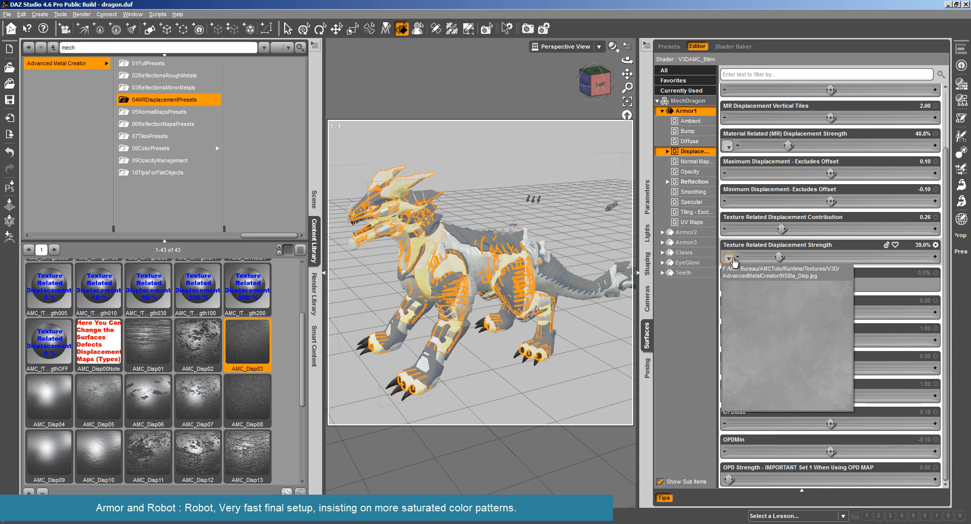
mouse_move(732, 151)
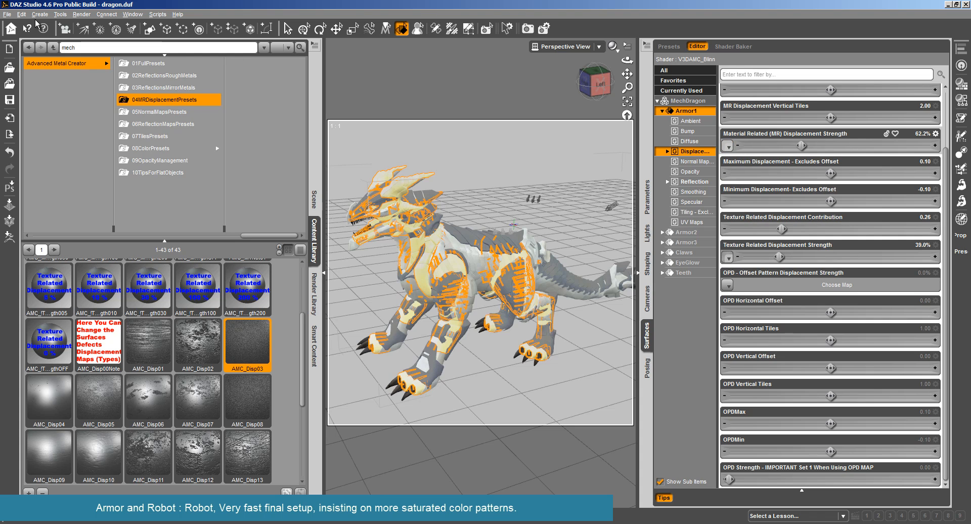
Render the dragon to check the surface defects on Armor1, and close the render
left_click(81, 14)
left_click(91, 26)
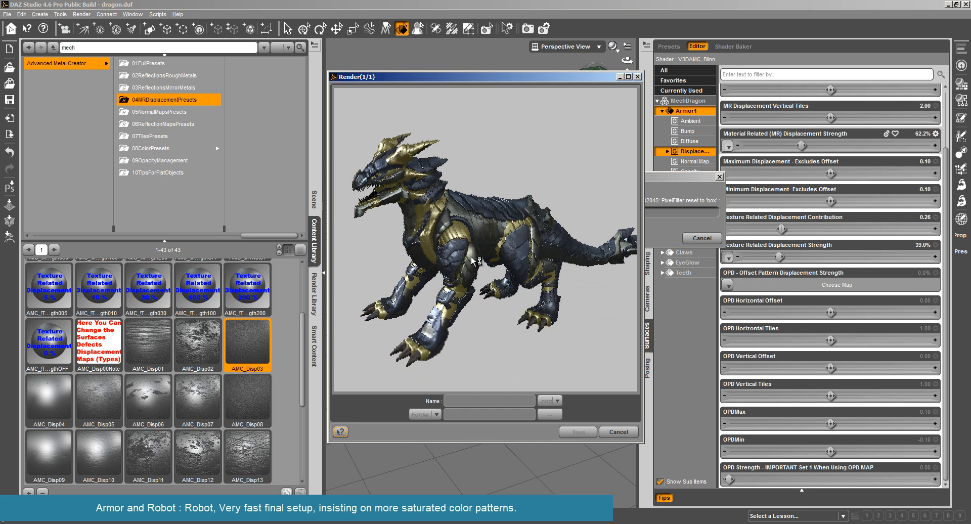
left_click(621, 433)
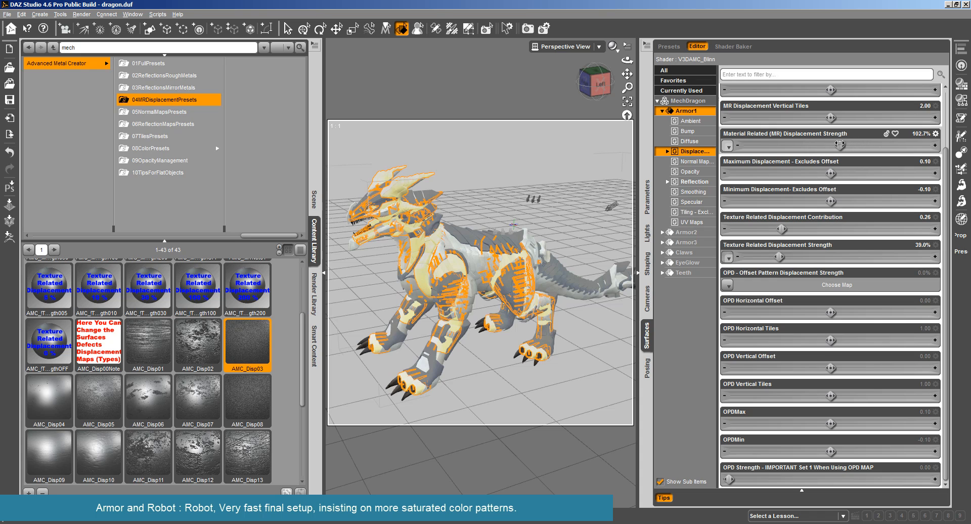
Set Armor1's MR Displacement Strength to 101.1%, with Maximum Displacement 0.23 and Minimum Displacement -0.35
left_click_drag(840, 144, 834, 145)
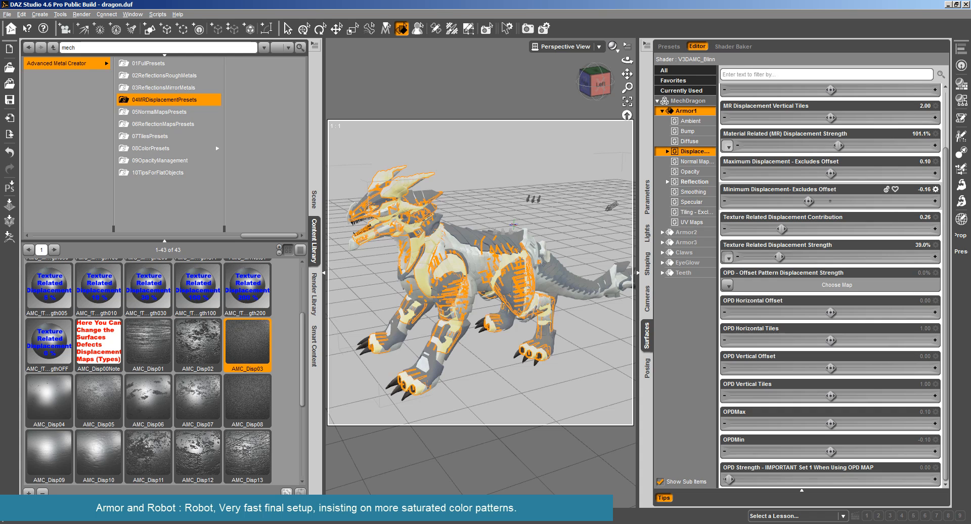
left_click_drag(808, 201, 808, 201)
left_click_drag(857, 174, 861, 173)
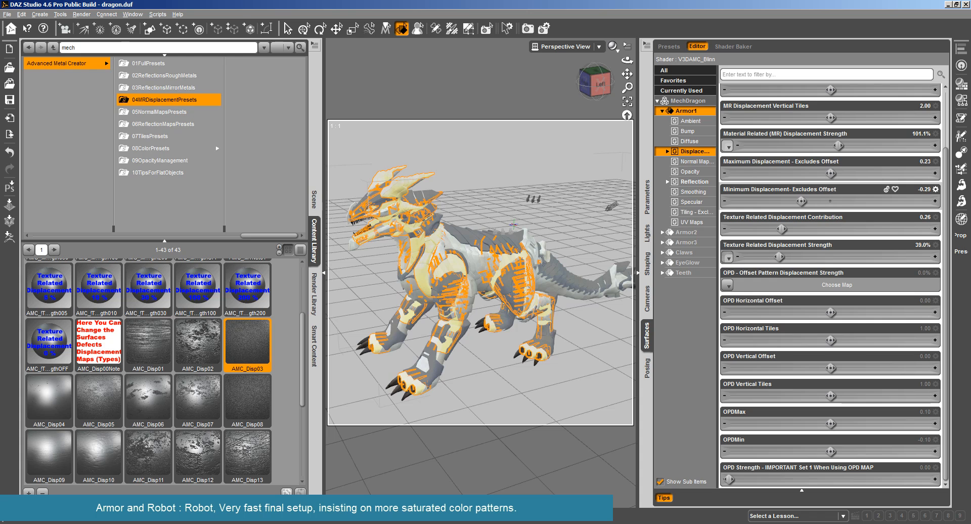
Render a closer view of the dragon to check Armor1's stronger displacement, and cancel the render
scroll(481, 263, "up", 5)
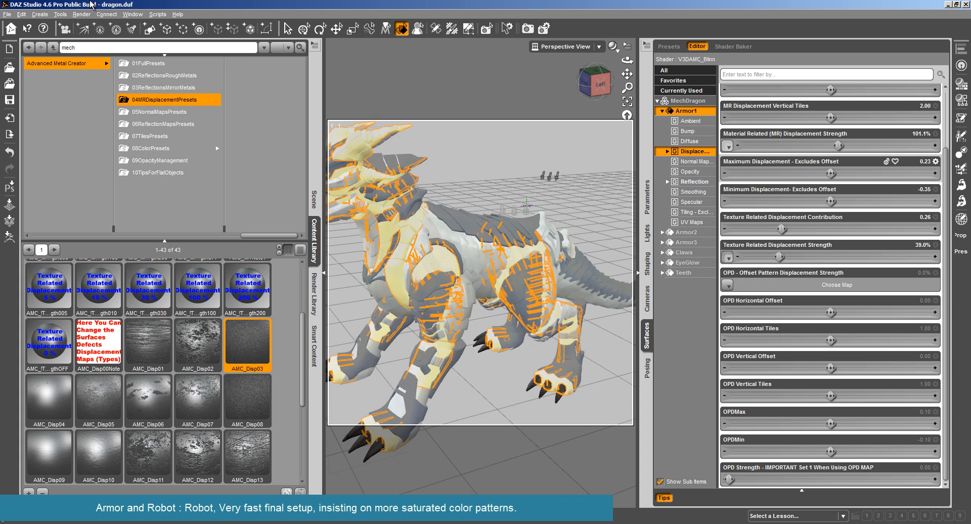
left_click(83, 18)
left_click(91, 23)
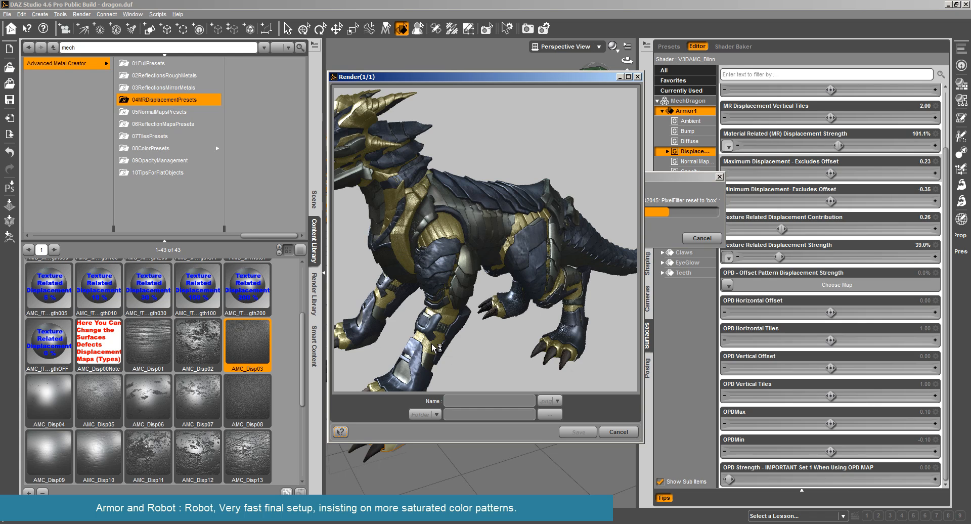
left_click(632, 433)
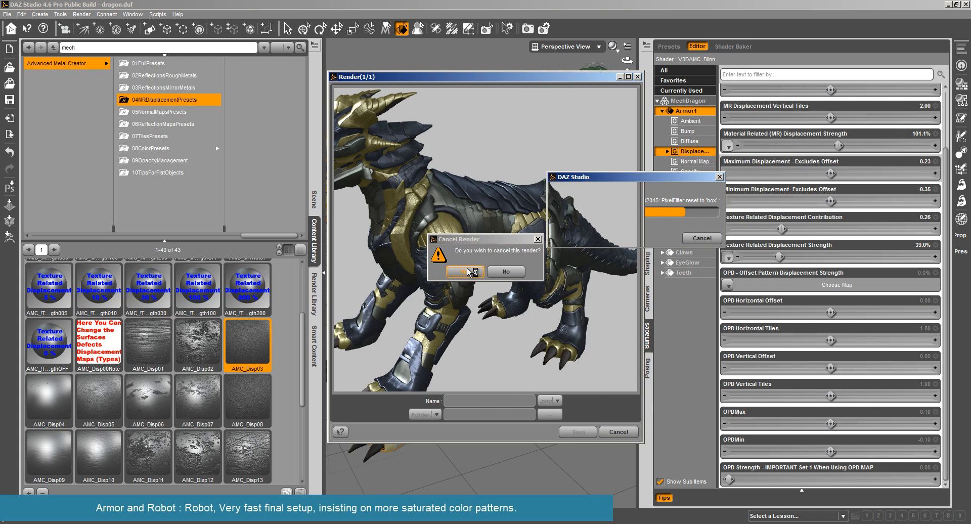
left_click(474, 273)
Apply the AMC_Disp05 surface defect map to the Armor3 surfaces and show Armor3's displacement settings
left_click(419, 334)
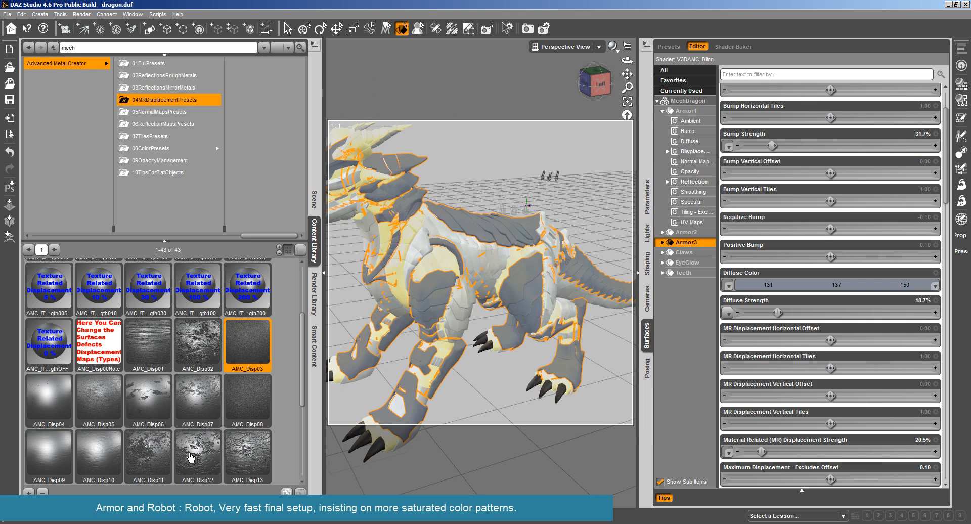
double_click(95, 407)
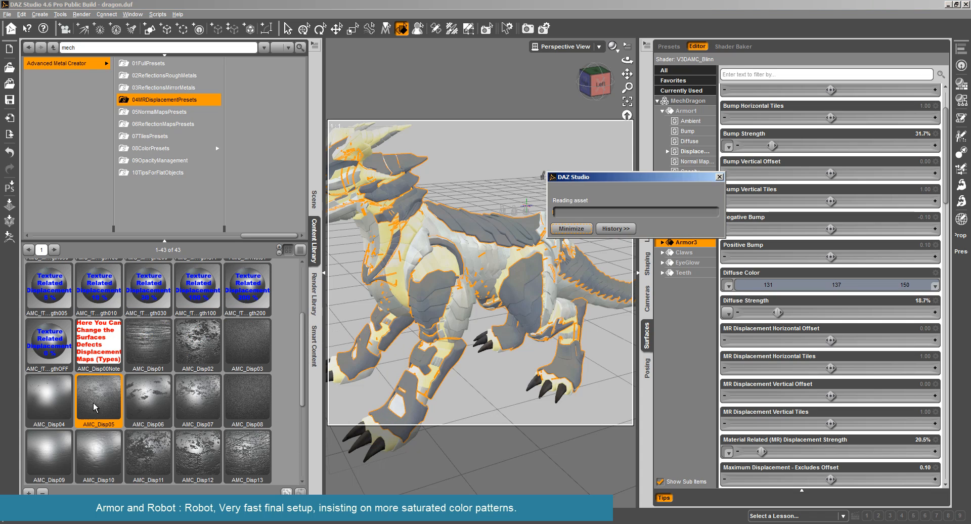
left_click(662, 242)
left_click(688, 283)
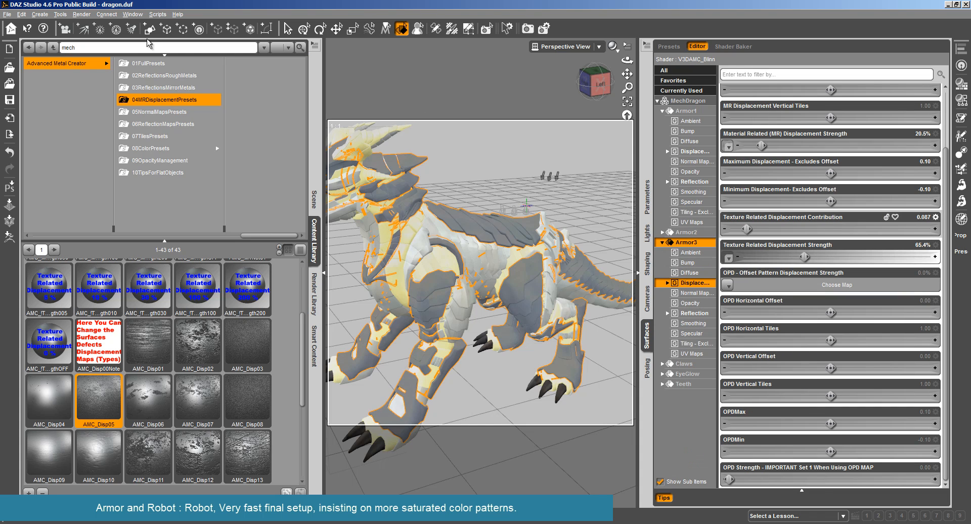
Render the dragon to check the AMC_Disp05 defects on Armor3, and cancel the render
left_click(82, 15)
left_click(96, 24)
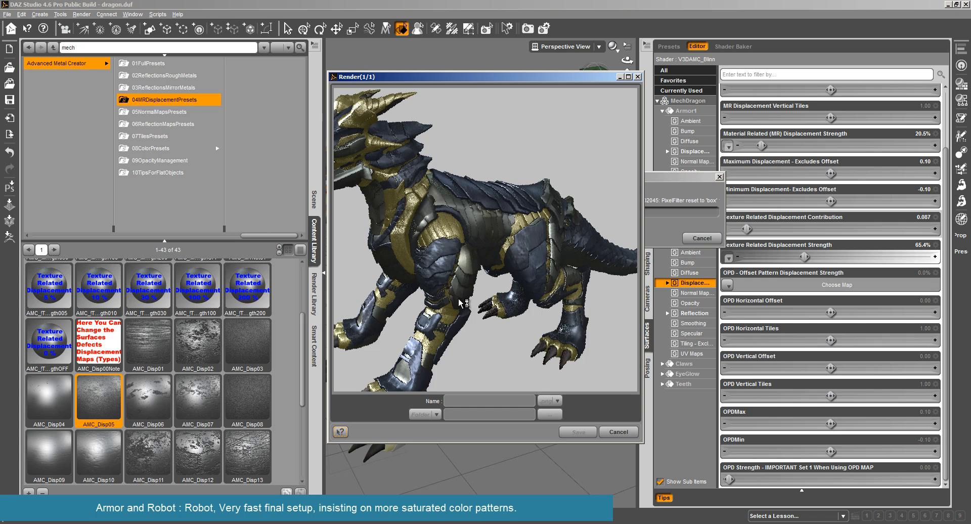
left_click(619, 432)
left_click(466, 274)
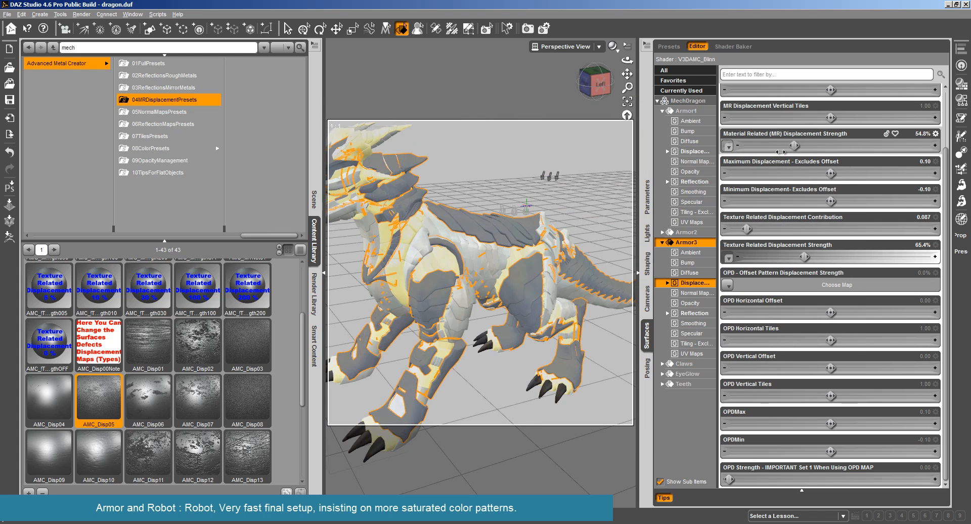
Set Armor3's MR Displacement Strength to 99.5%, with Maximum Displacement 0.38 and Minimum Displacement -0.46
left_click(705, 243)
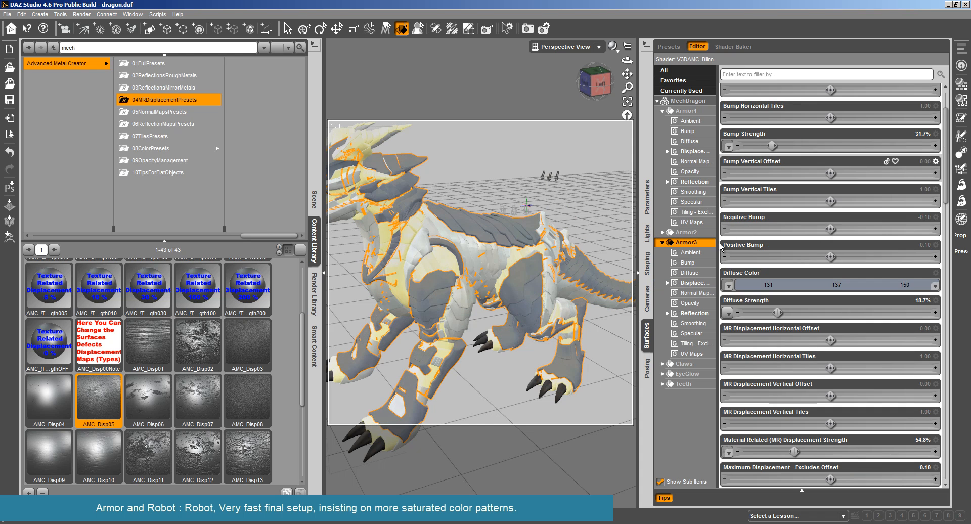
left_click(702, 285)
left_click_drag(795, 145, 827, 143)
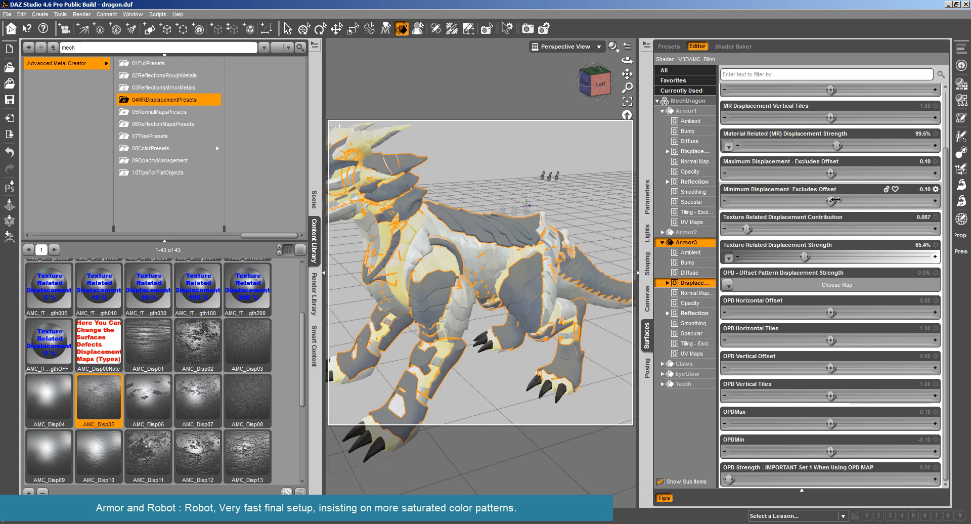
left_click_drag(795, 201, 778, 201)
left_click_drag(864, 173, 893, 174)
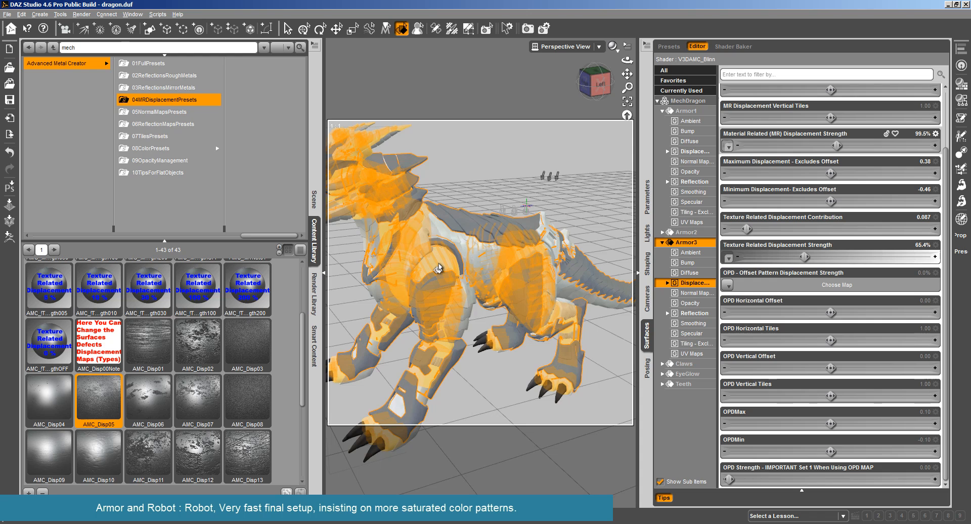
Render a wider view of the dragon to check Armor3's stronger displacement, and cancel the render
scroll(439, 268, "down", 3)
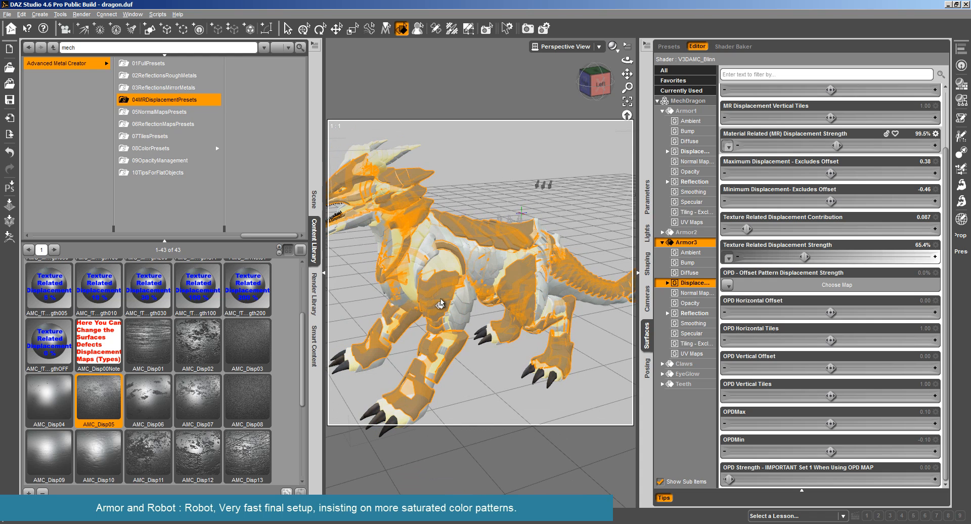
left_click(81, 14)
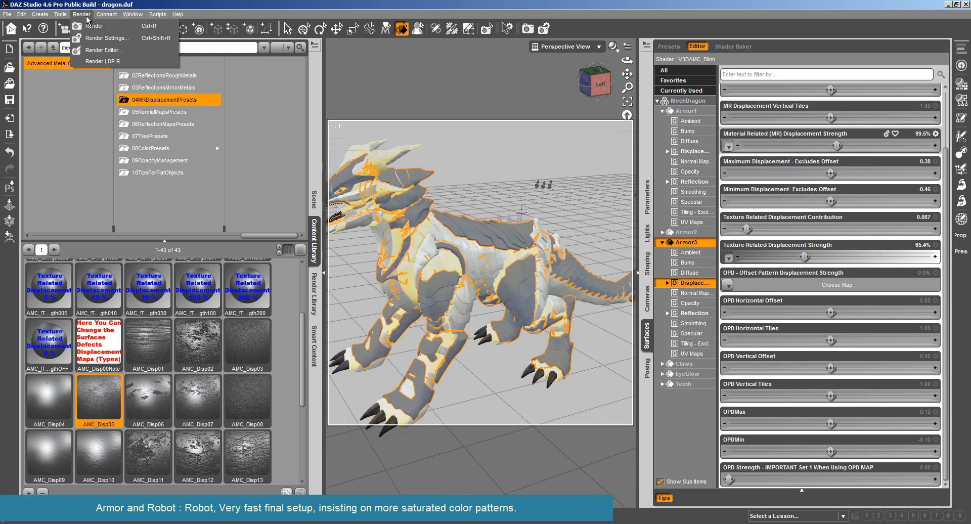
left_click(91, 29)
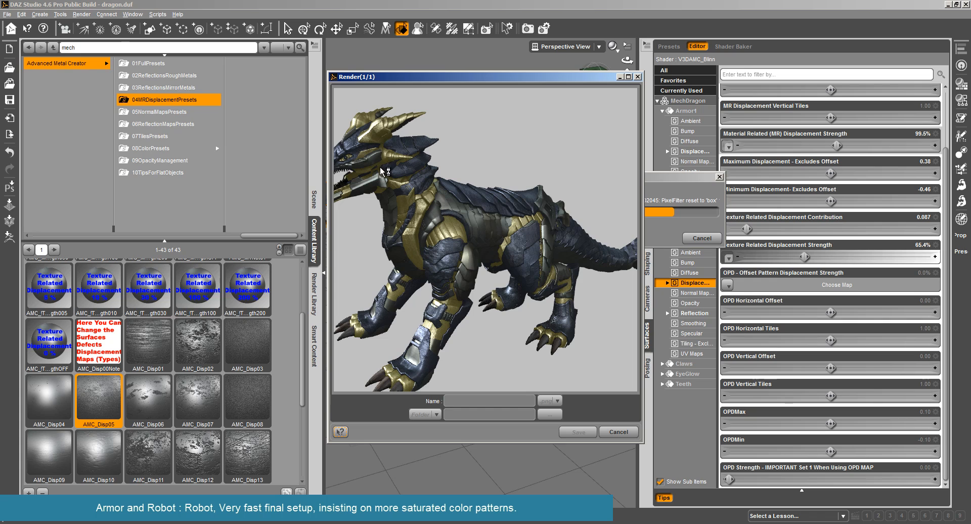
left_click(629, 434)
left_click(468, 272)
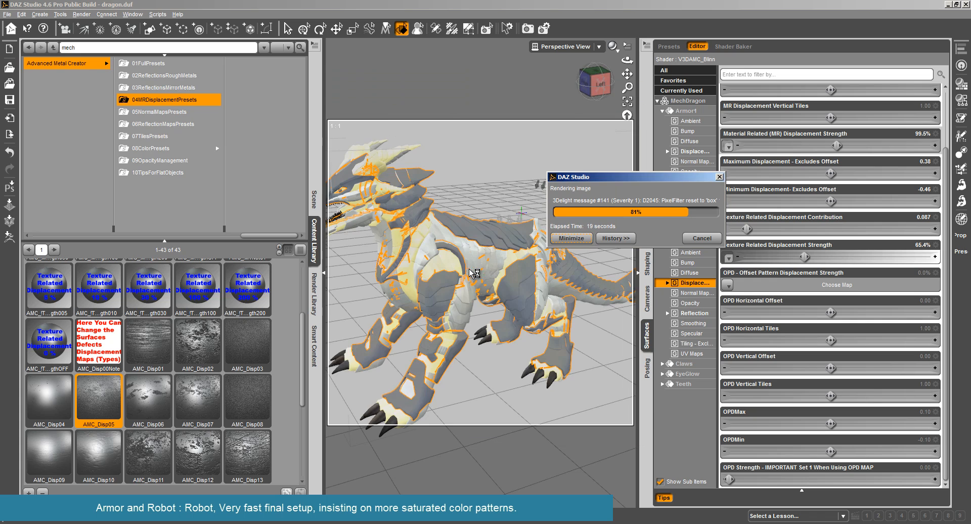
Apply the AMC_Disp12 defect map and the Additional Displacement 2 tiles preset to Armor2, and show its displacement settings
scroll(188, 427, "down", 3)
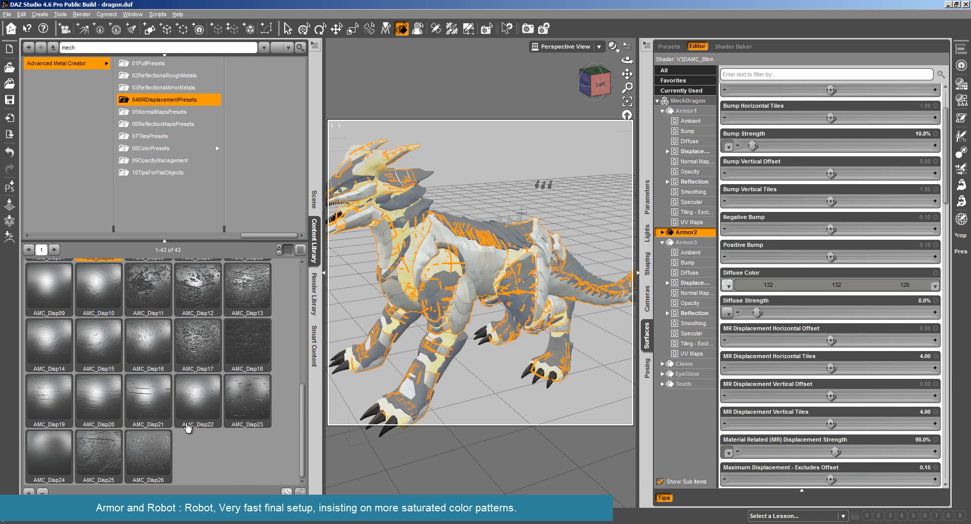
double_click(201, 295)
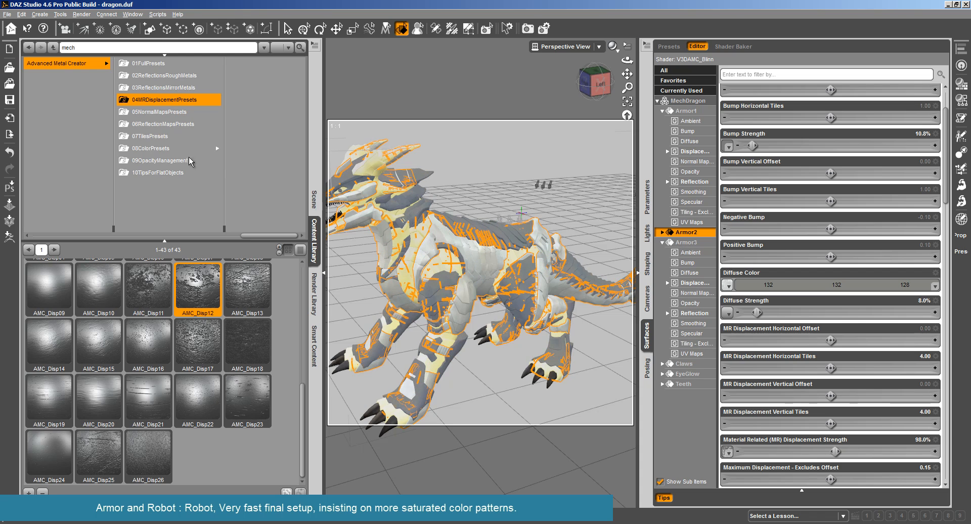
left_click(159, 137)
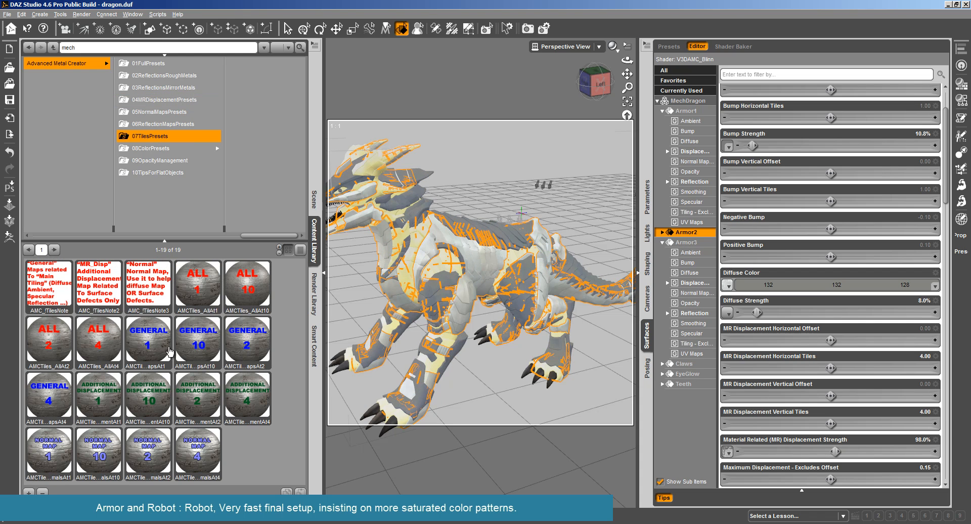
left_click(206, 396)
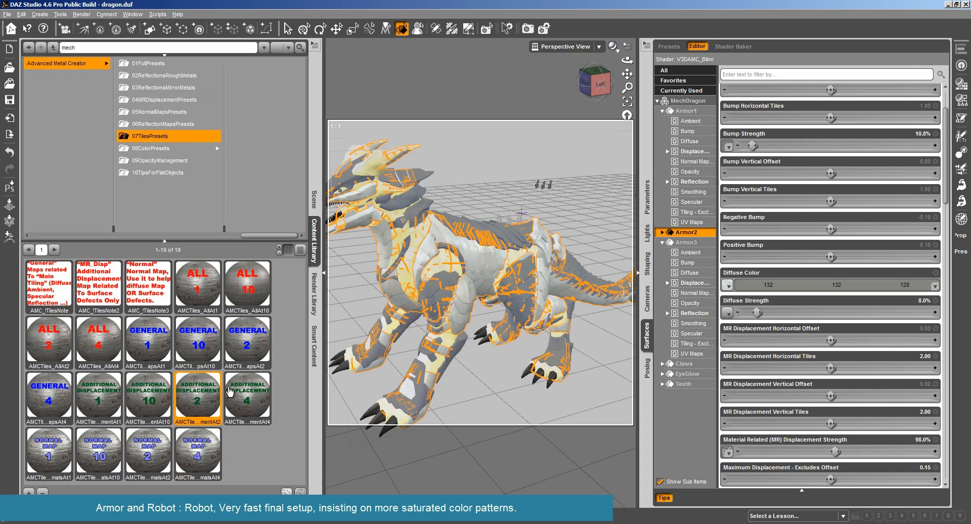
left_click(662, 232)
left_click(694, 272)
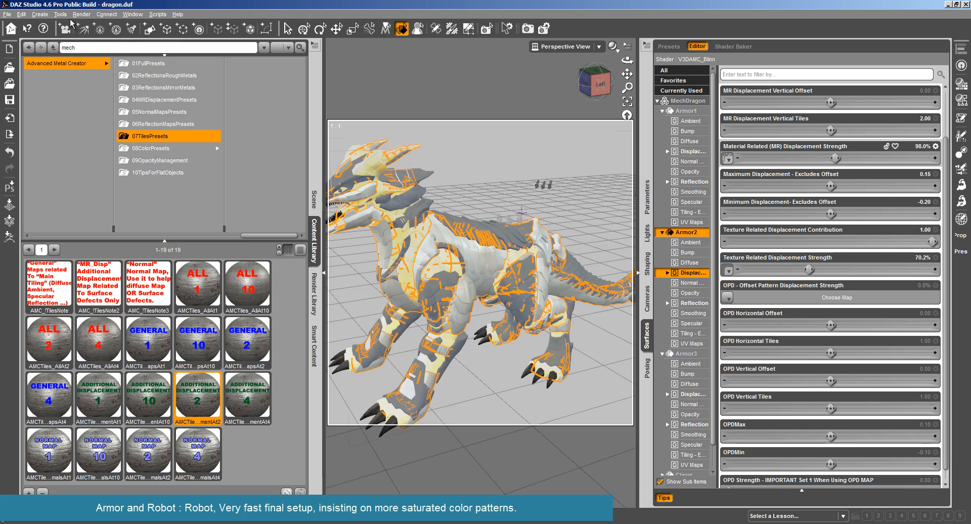
Render the dragon to check Armor2's AMC_Disp12 defects at 2 tiles, and cancel the render
left_click(83, 17)
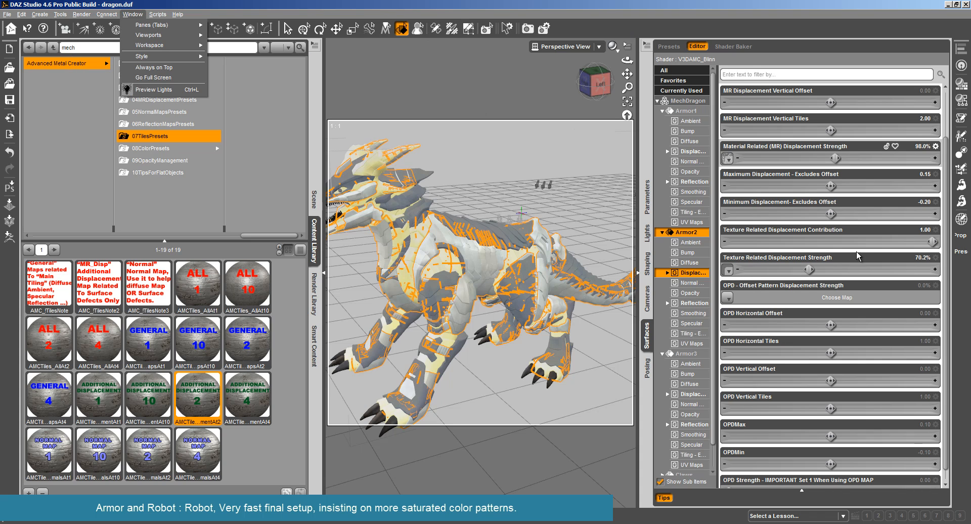
left_click(93, 24)
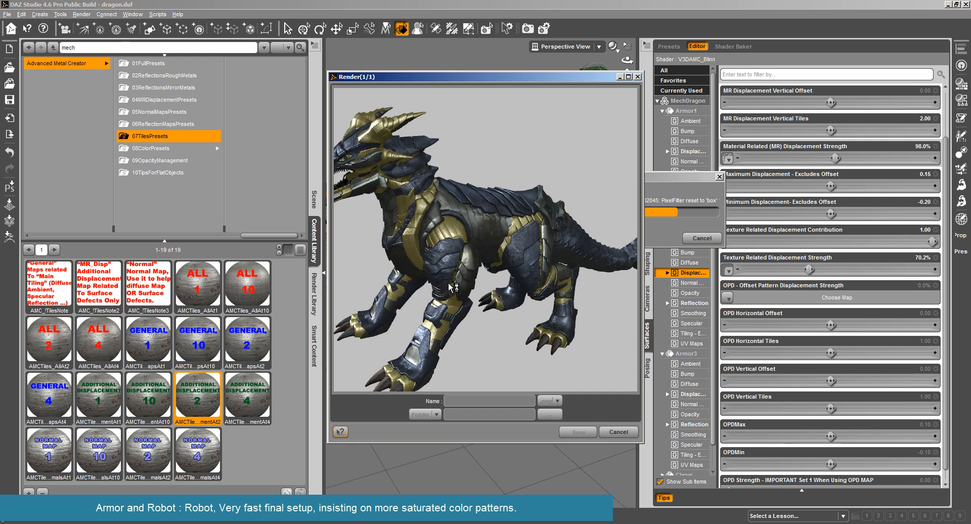
left_click(627, 433)
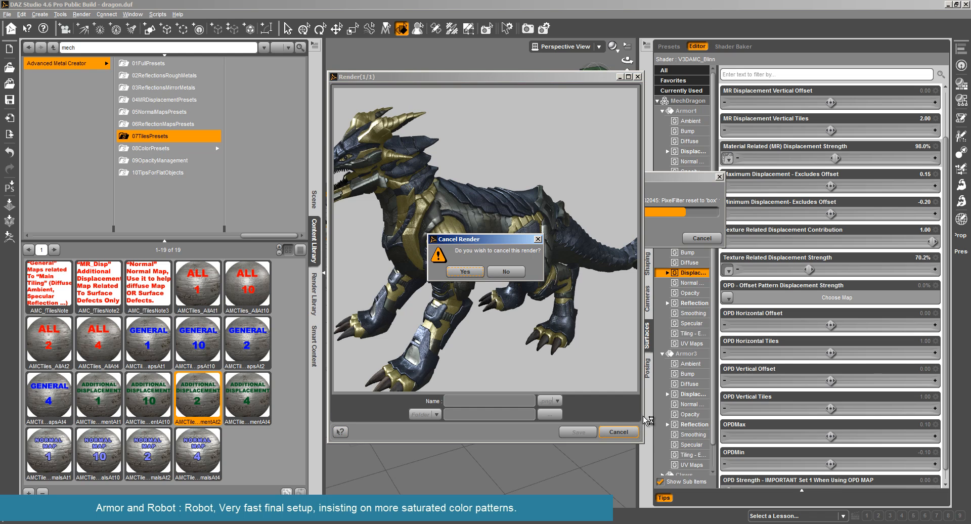
left_click(464, 273)
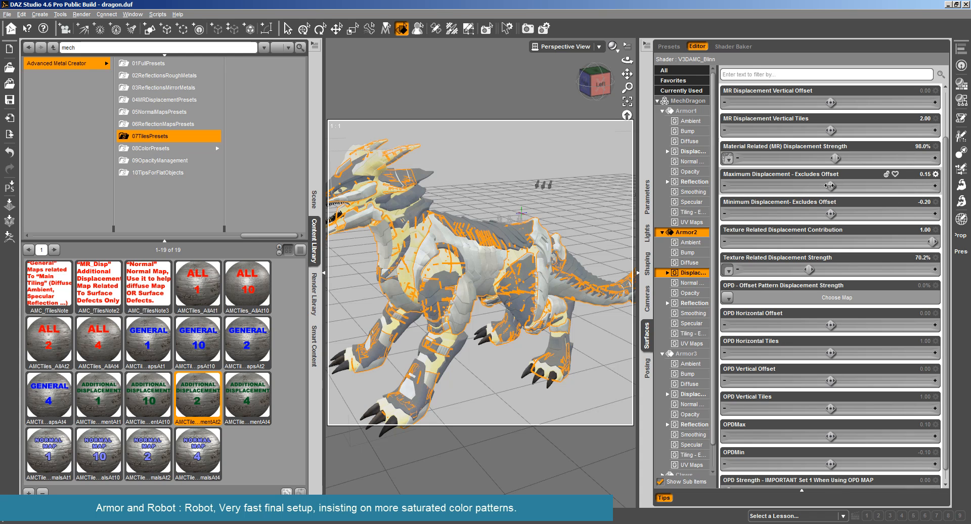
Set Armor2's Maximum Displacement to 0.73 and Minimum Displacement to -0.77, and check the result in a test render
left_click_drag(867, 187, 875, 187)
left_click_drag(804, 214, 789, 214)
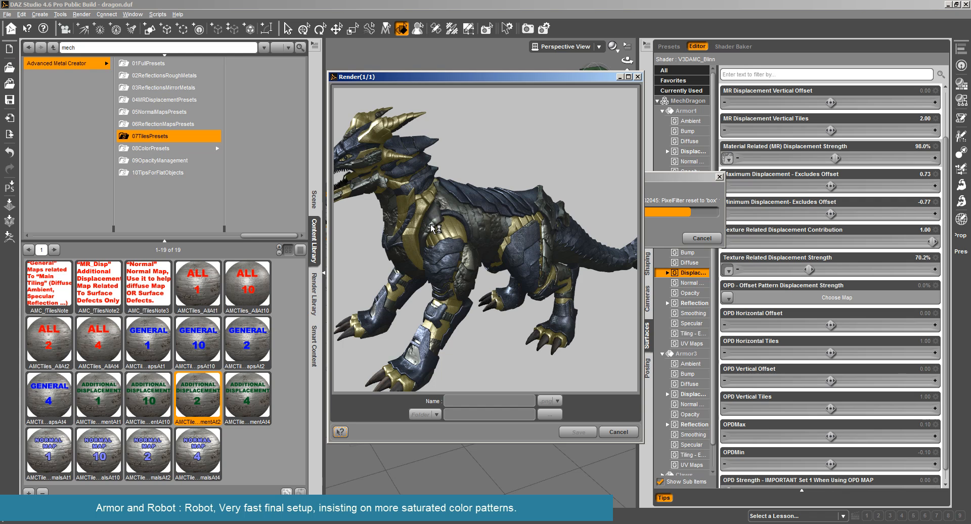
left_click(618, 432)
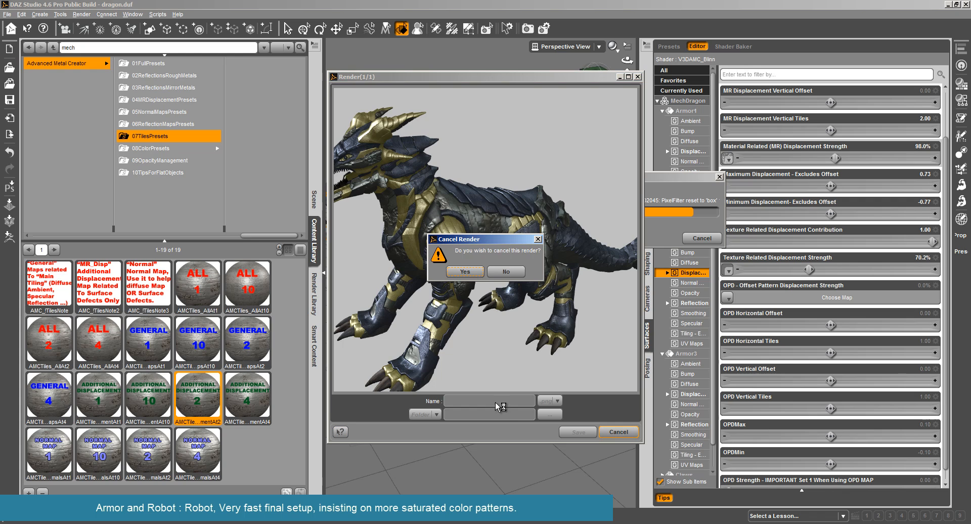
left_click(471, 273)
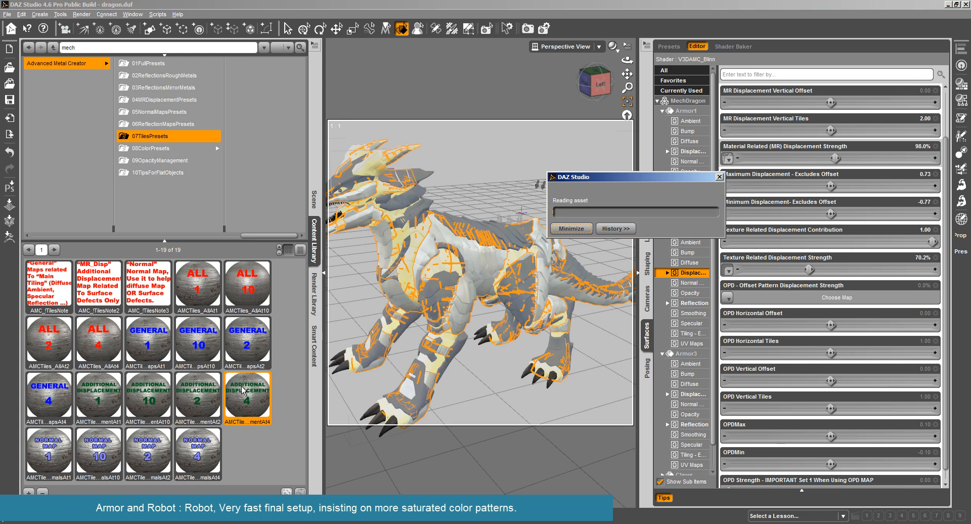
Render the dragon to check Armor2's defects with the Additional Displacement 4 tiles preset, and close the render
left_click(81, 14)
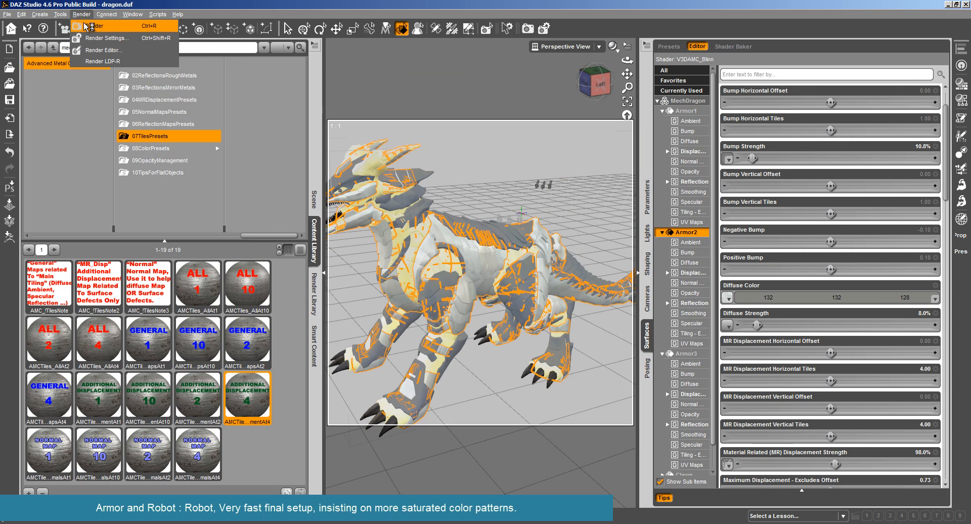
left_click(91, 28)
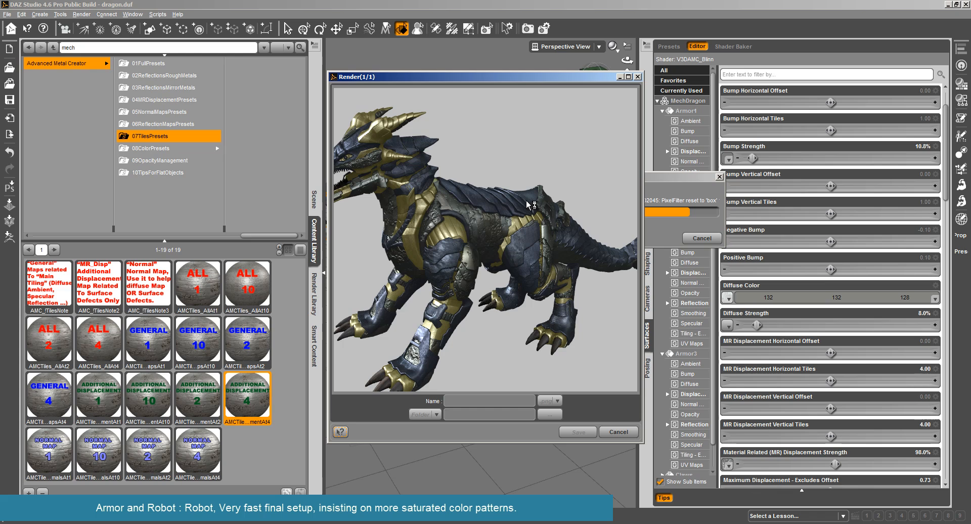
left_click(618, 430)
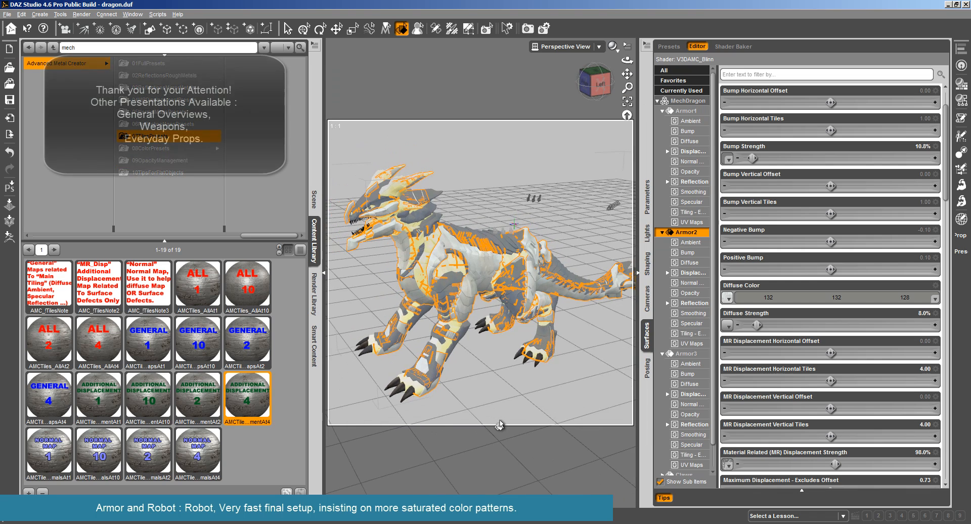
scroll(500, 424, "down", 3)
left_click_drag(628, 74, 625, 71)
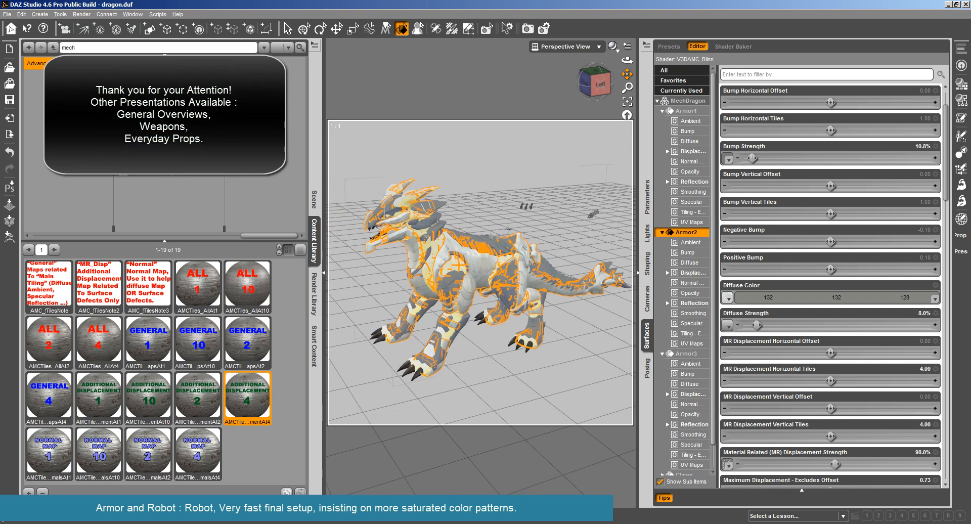
left_click(162, 147)
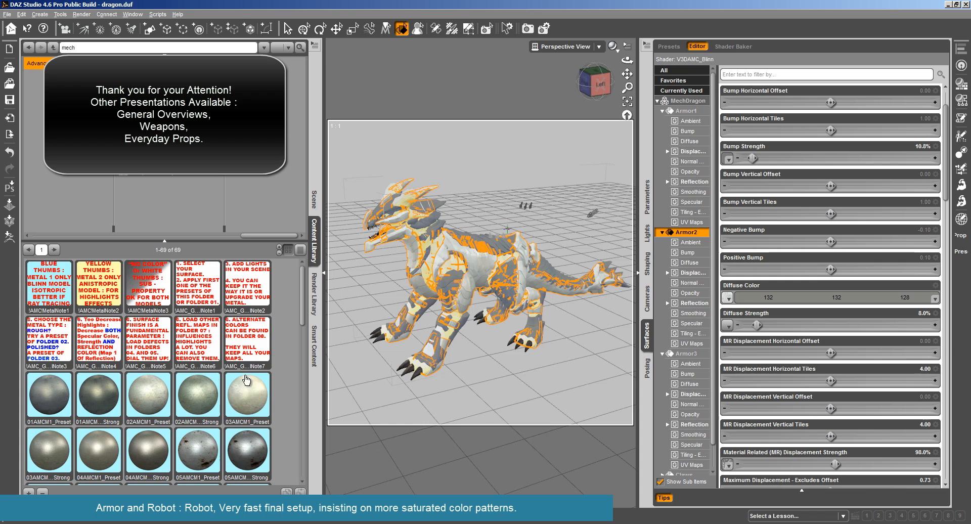
scroll(200, 387, "down", 10)
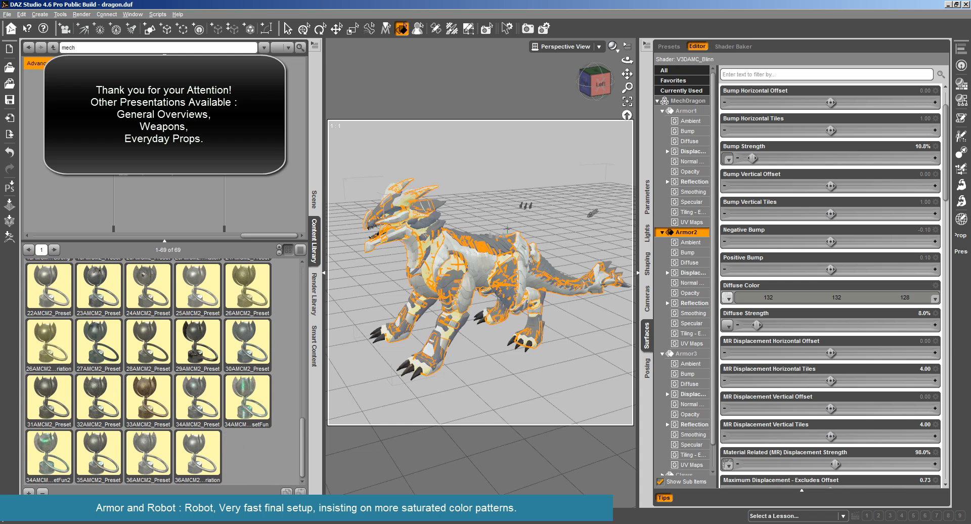
left_click(164, 154)
left_click(172, 164)
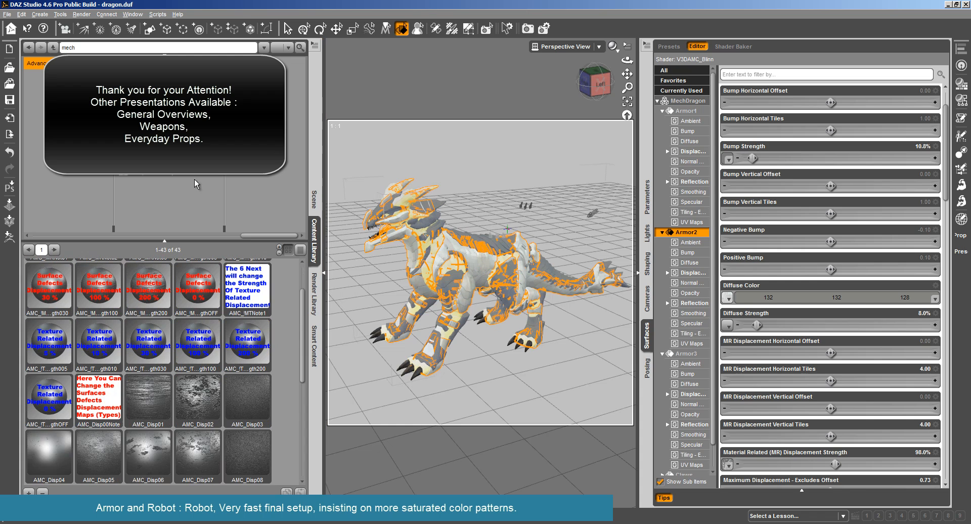
Render the whole dragon from its opposite side
mouse_move(626, 61)
left_mouse_down()
mouse_move(700, 61)
mouse_move(639, 60)
mouse_move(607, 76)
mouse_move(643, 59)
left_mouse_up()
left_click(81, 15)
left_click(86, 26)
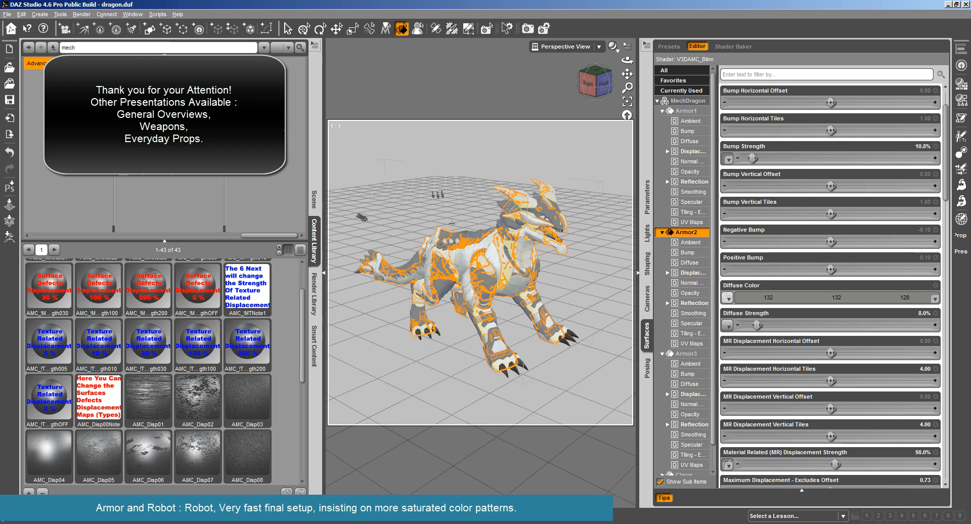